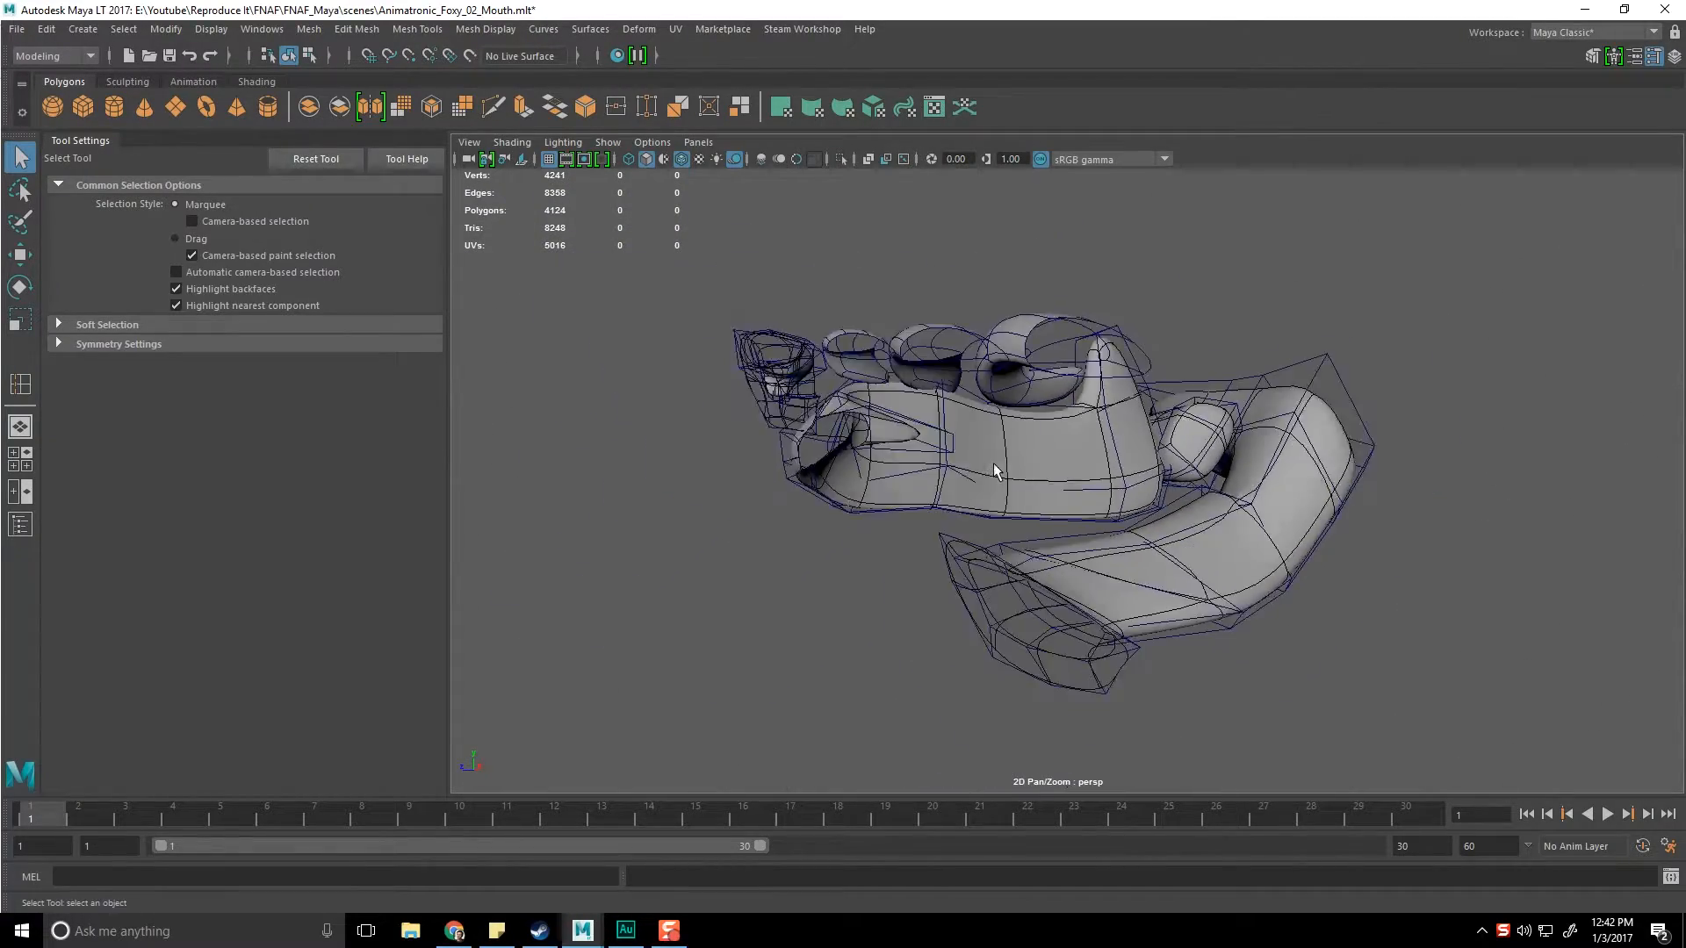
Step: Hide the lower jaw mesh so only the upper jaw parts remain in the scene
click(808, 557)
scroll(792, 534, down, 4)
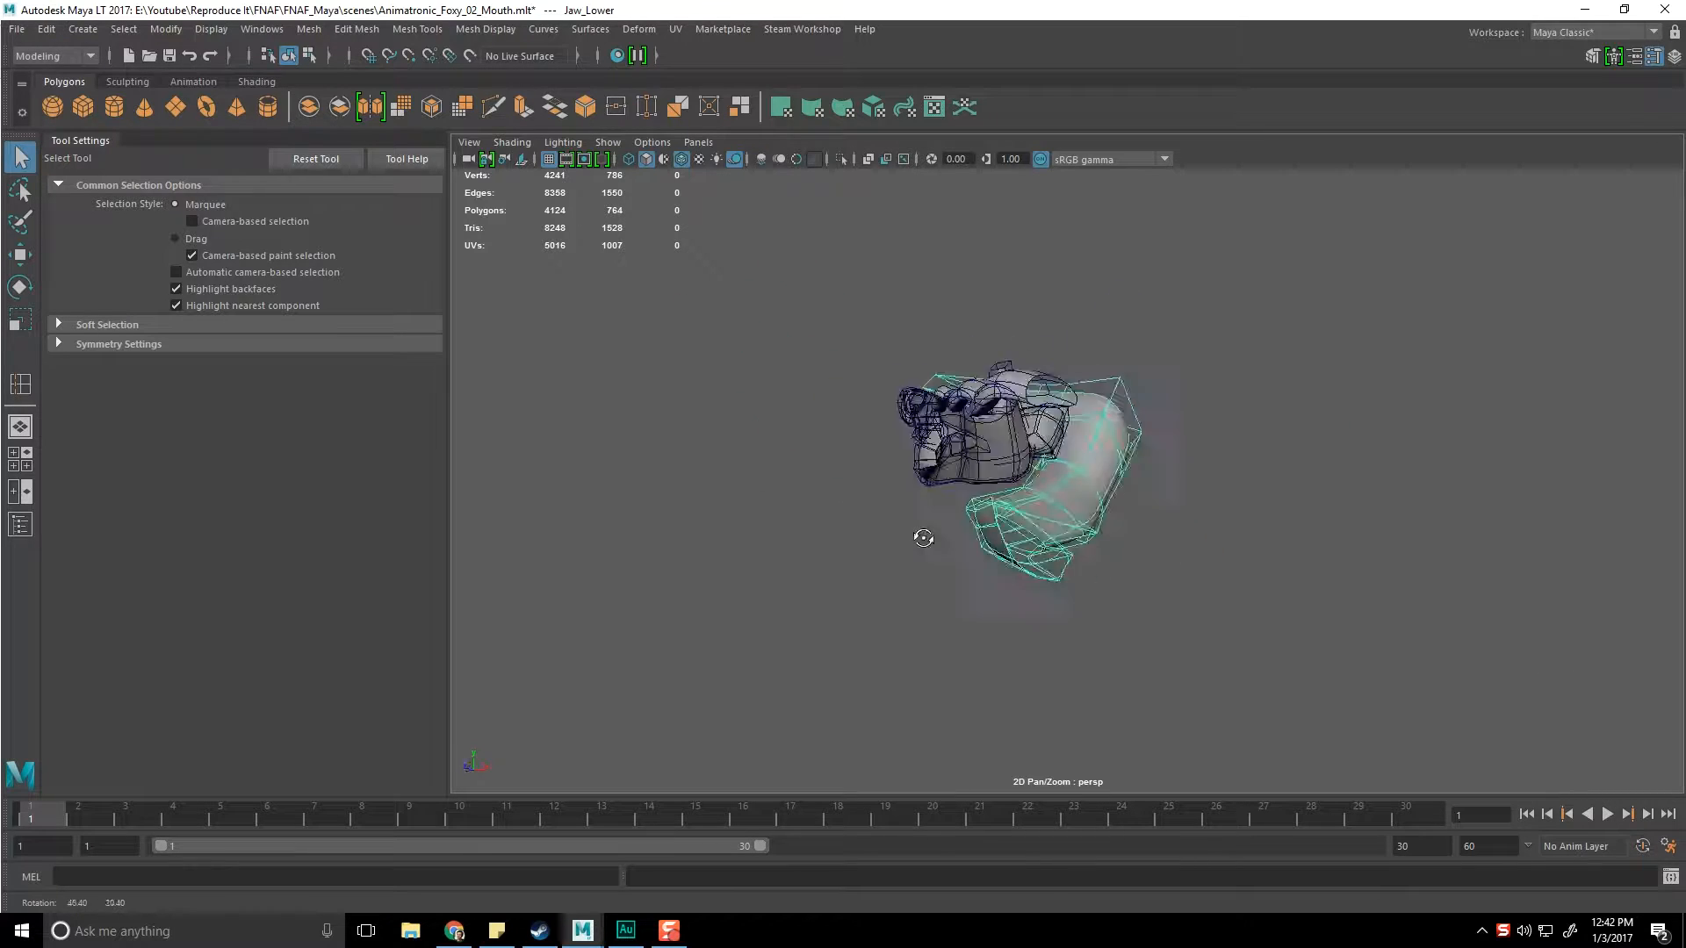
key(ctrl+h)
alt+drag(1029, 530, 1021, 237)
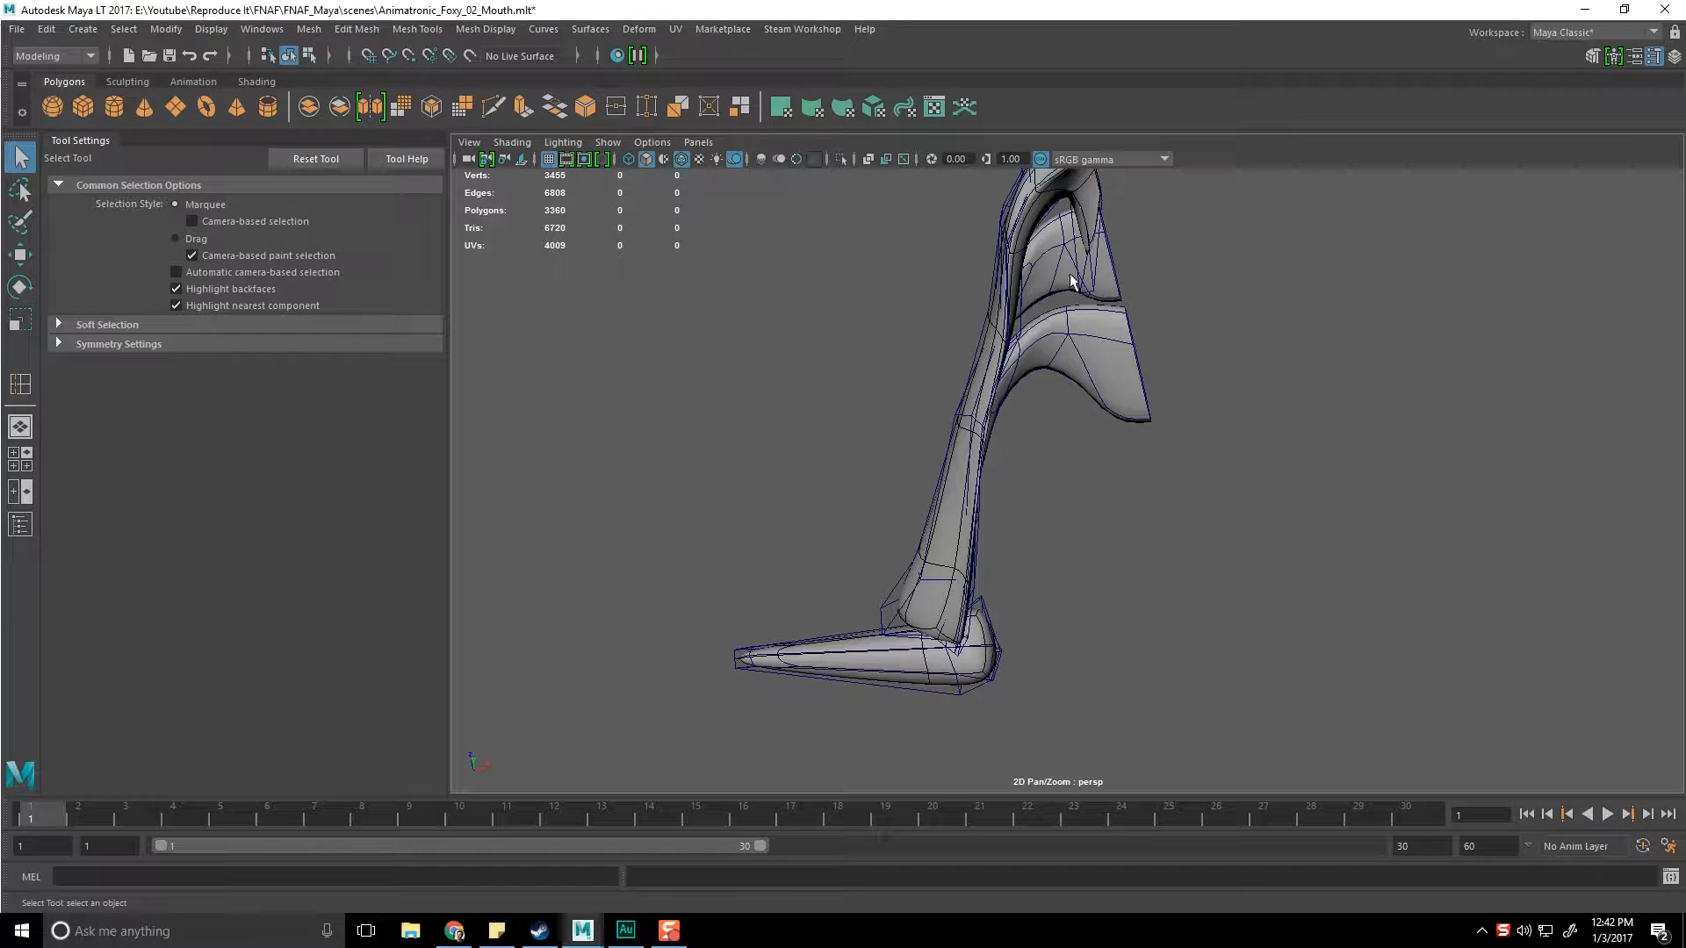
Step: Create a polygon cube and raise it about 11.4 cm to the height of the jaw
alt+drag(1109, 409, 981, 417)
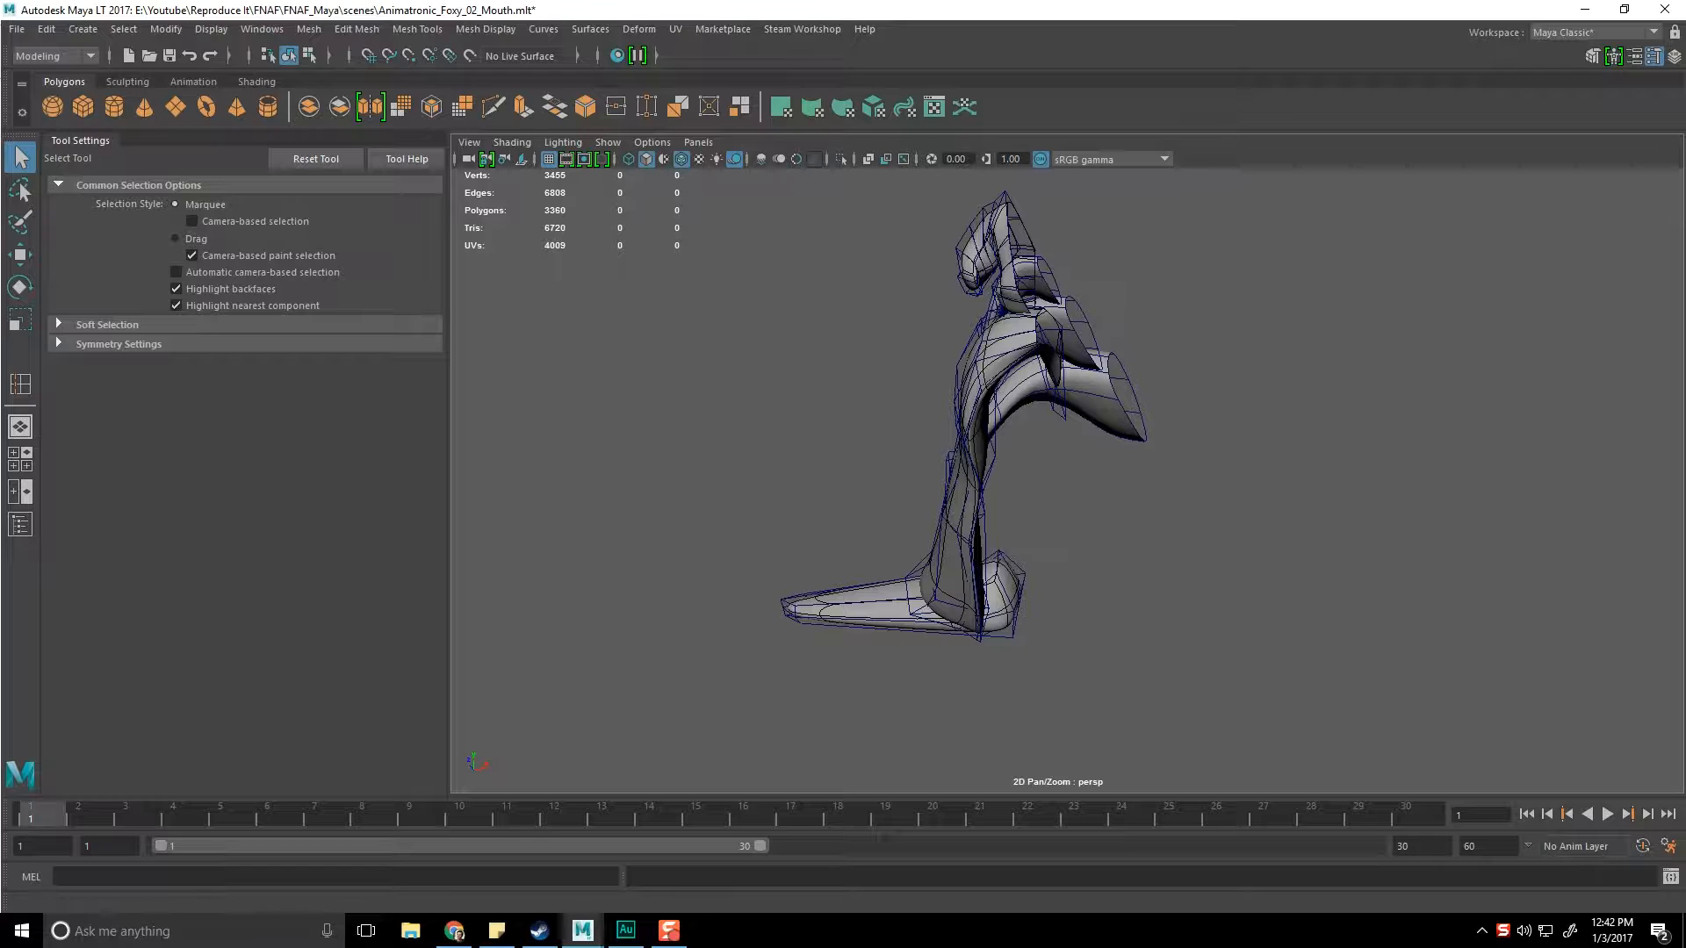
alt+drag(848, 420, 773, 470)
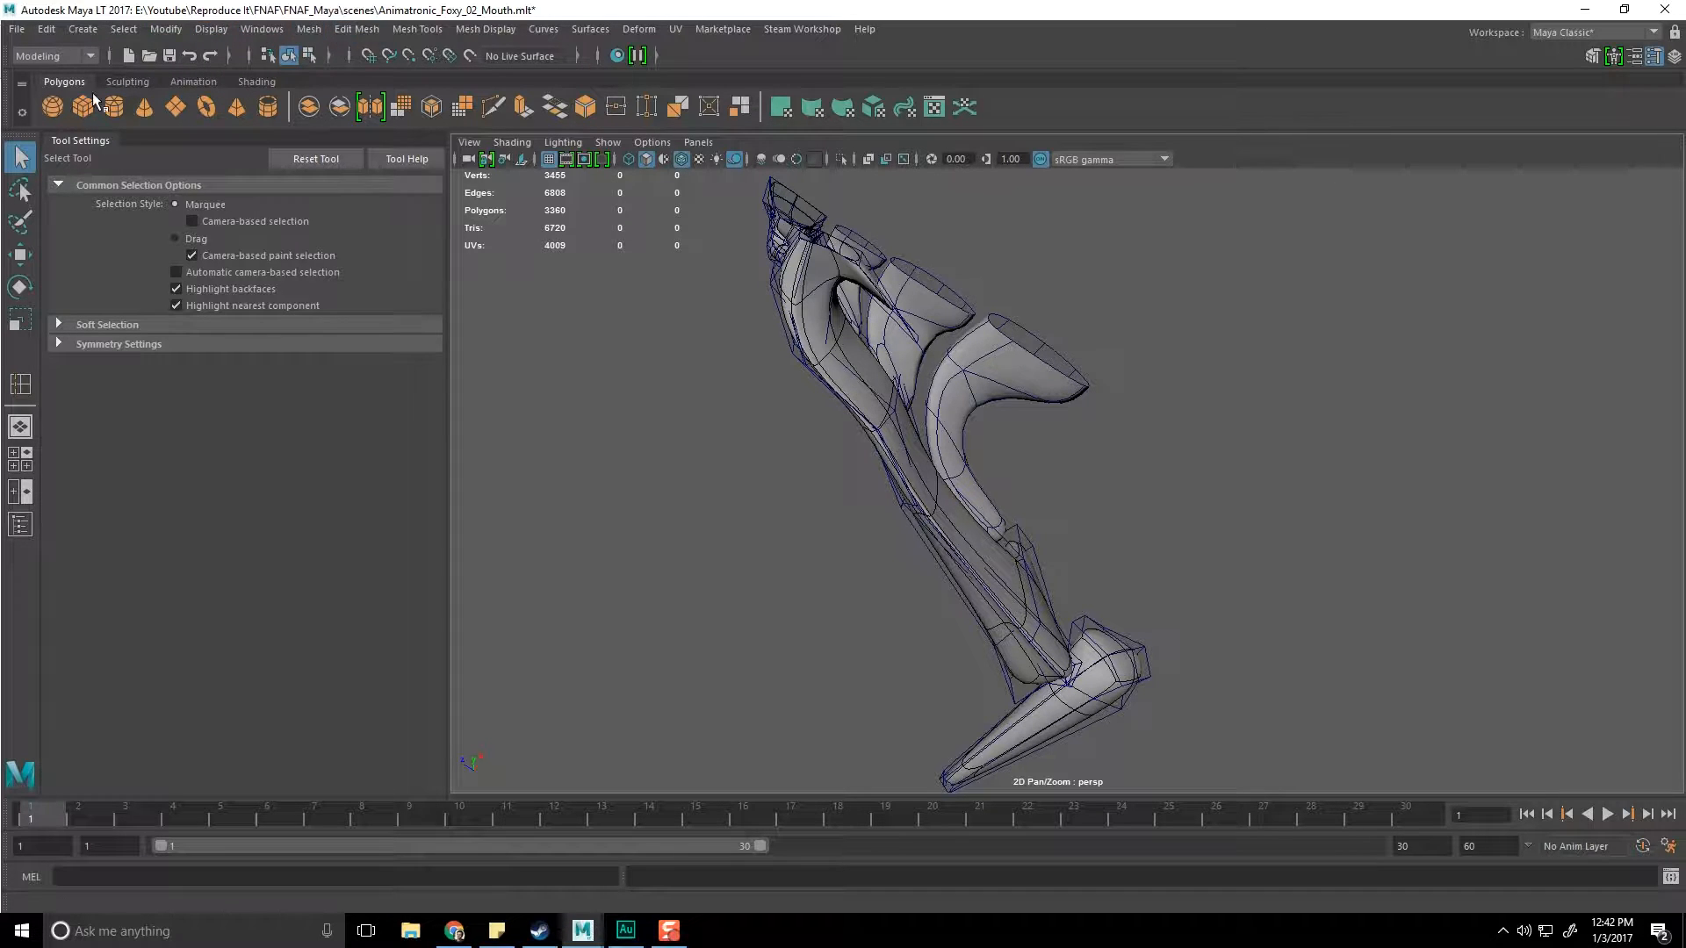
scroll(891, 452, down, 10)
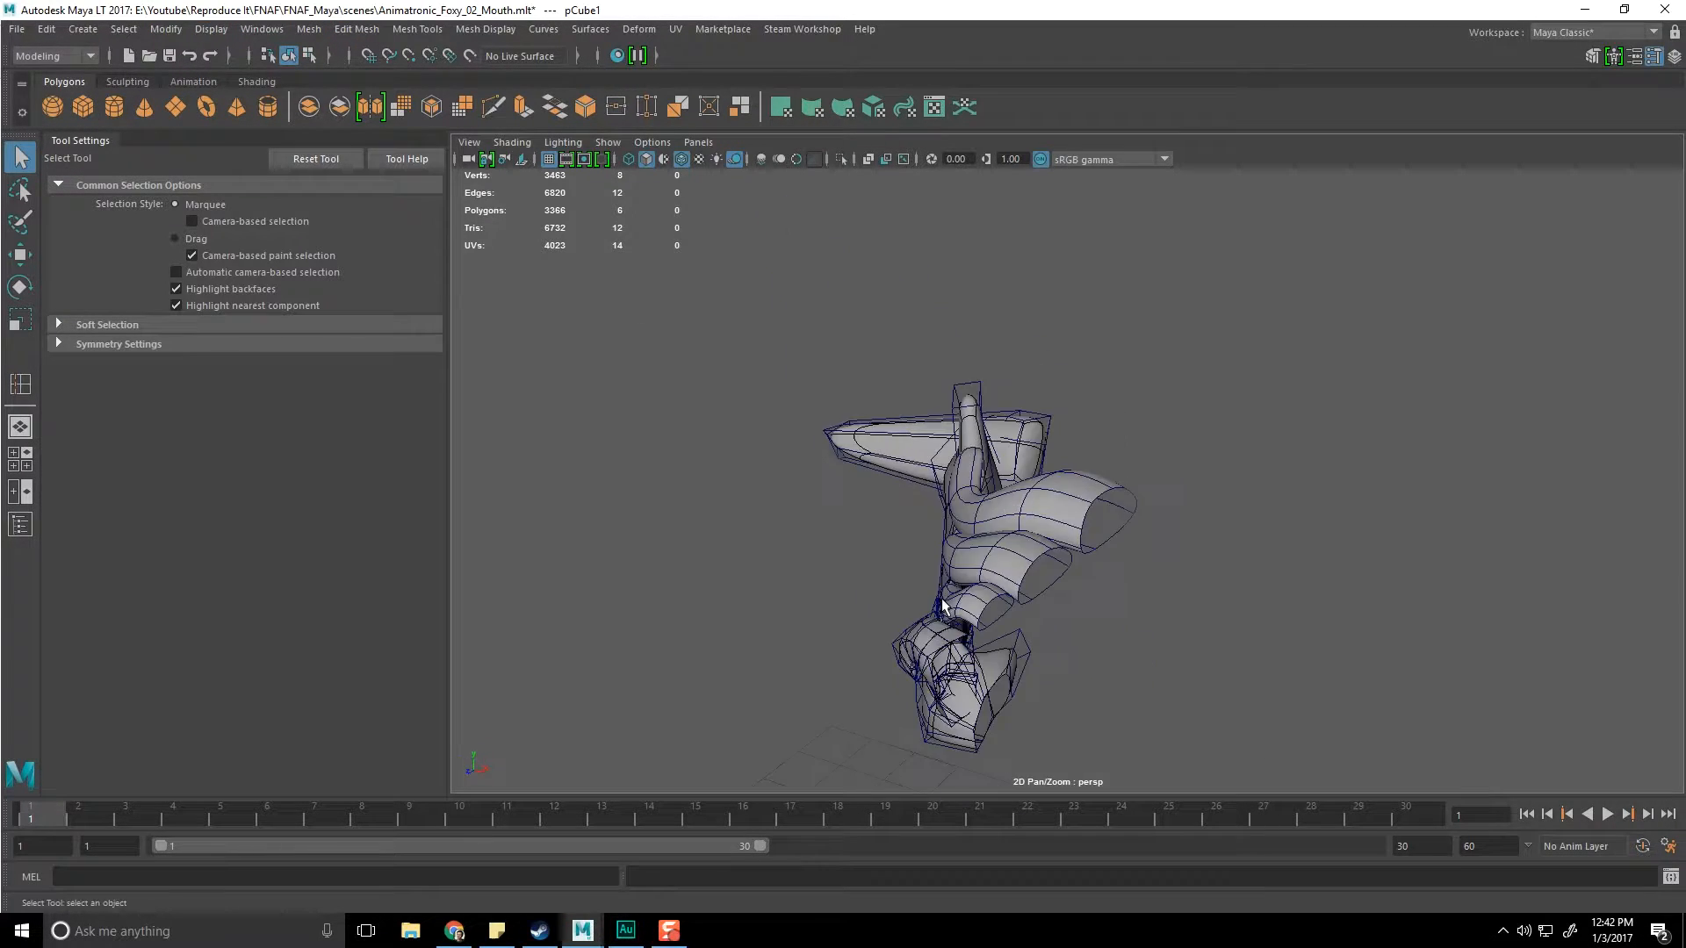
key(w)
drag(1082, 549, 1085, 462)
key(f)
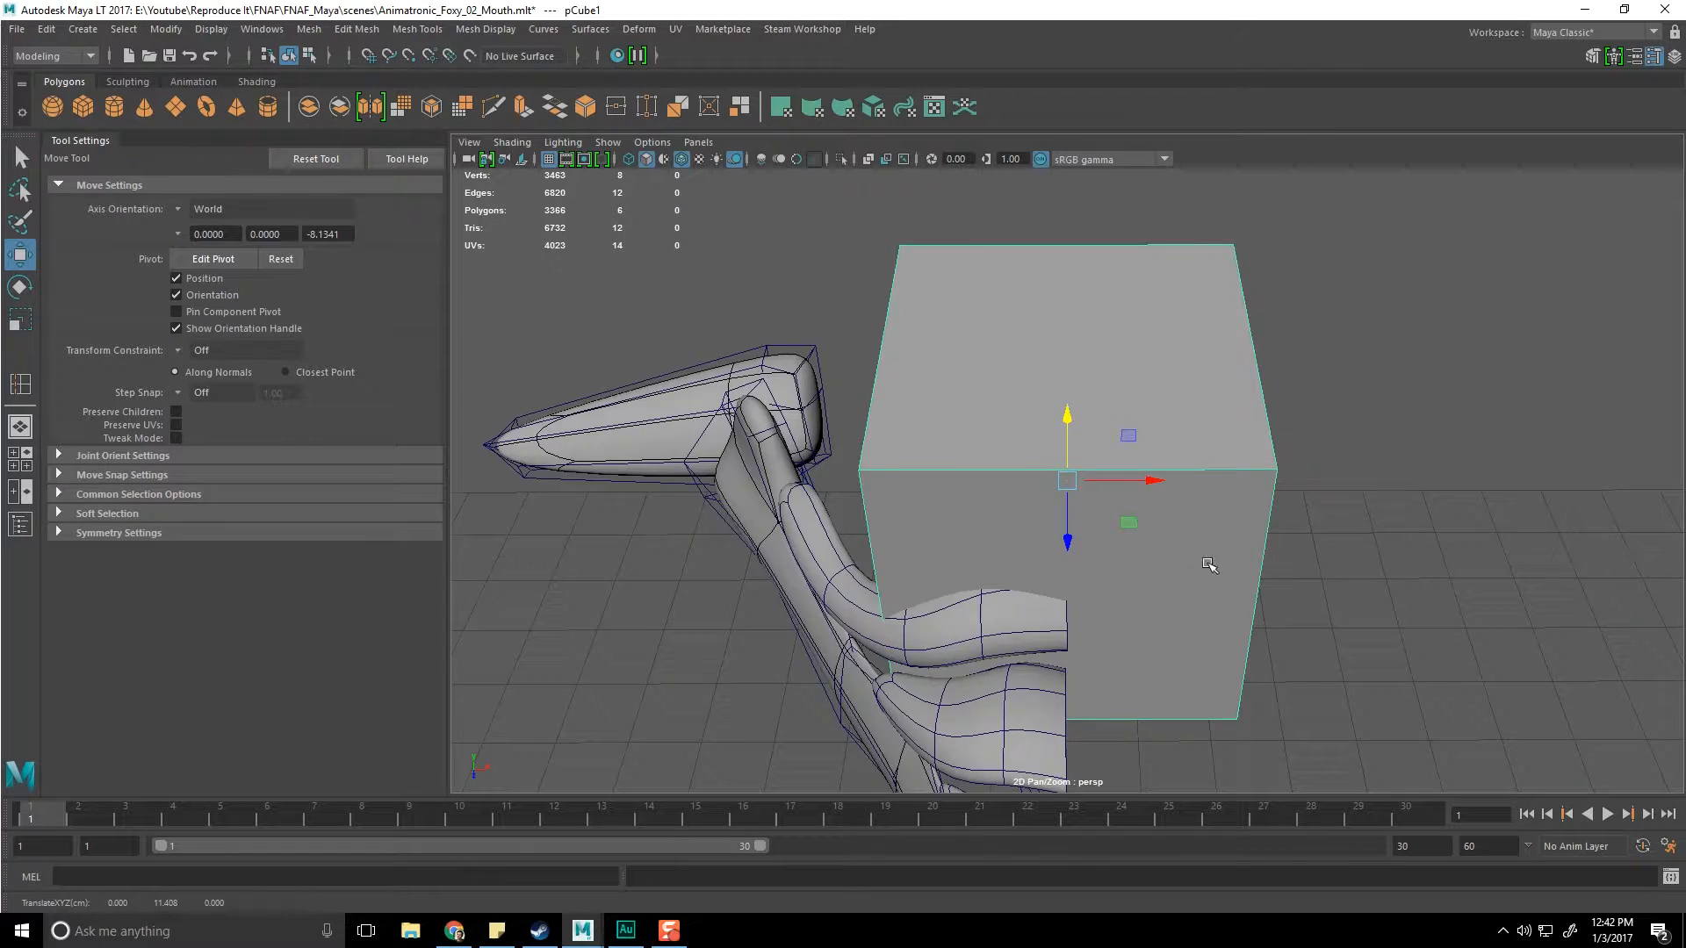
Step: Scale the cube down into a narrow, flat block
alt+drag(1208, 565, 1065, 523)
key(e)
key(r)
drag(1083, 424, 1064, 469)
mouse_move(1025, 524)
alt+mouse_down()
mouse_move(1132, 494)
mouse_move(1087, 494)
mouse_move(1133, 507)
mouse_move(1184, 470)
mouse_move(1076, 519)
mouse_move(992, 527)
alt+mouse_up()
Step: Place the block along the inner side of the jaw and shift its back-end vertices to meet the jaw's rear
key(w)
alt+drag(1076, 466, 1054, 685)
drag(928, 483, 1074, 535)
mouse_move(1073, 534)
alt+middle_down()
mouse_move(1065, 587)
mouse_move(1042, 524)
alt+middle_up()
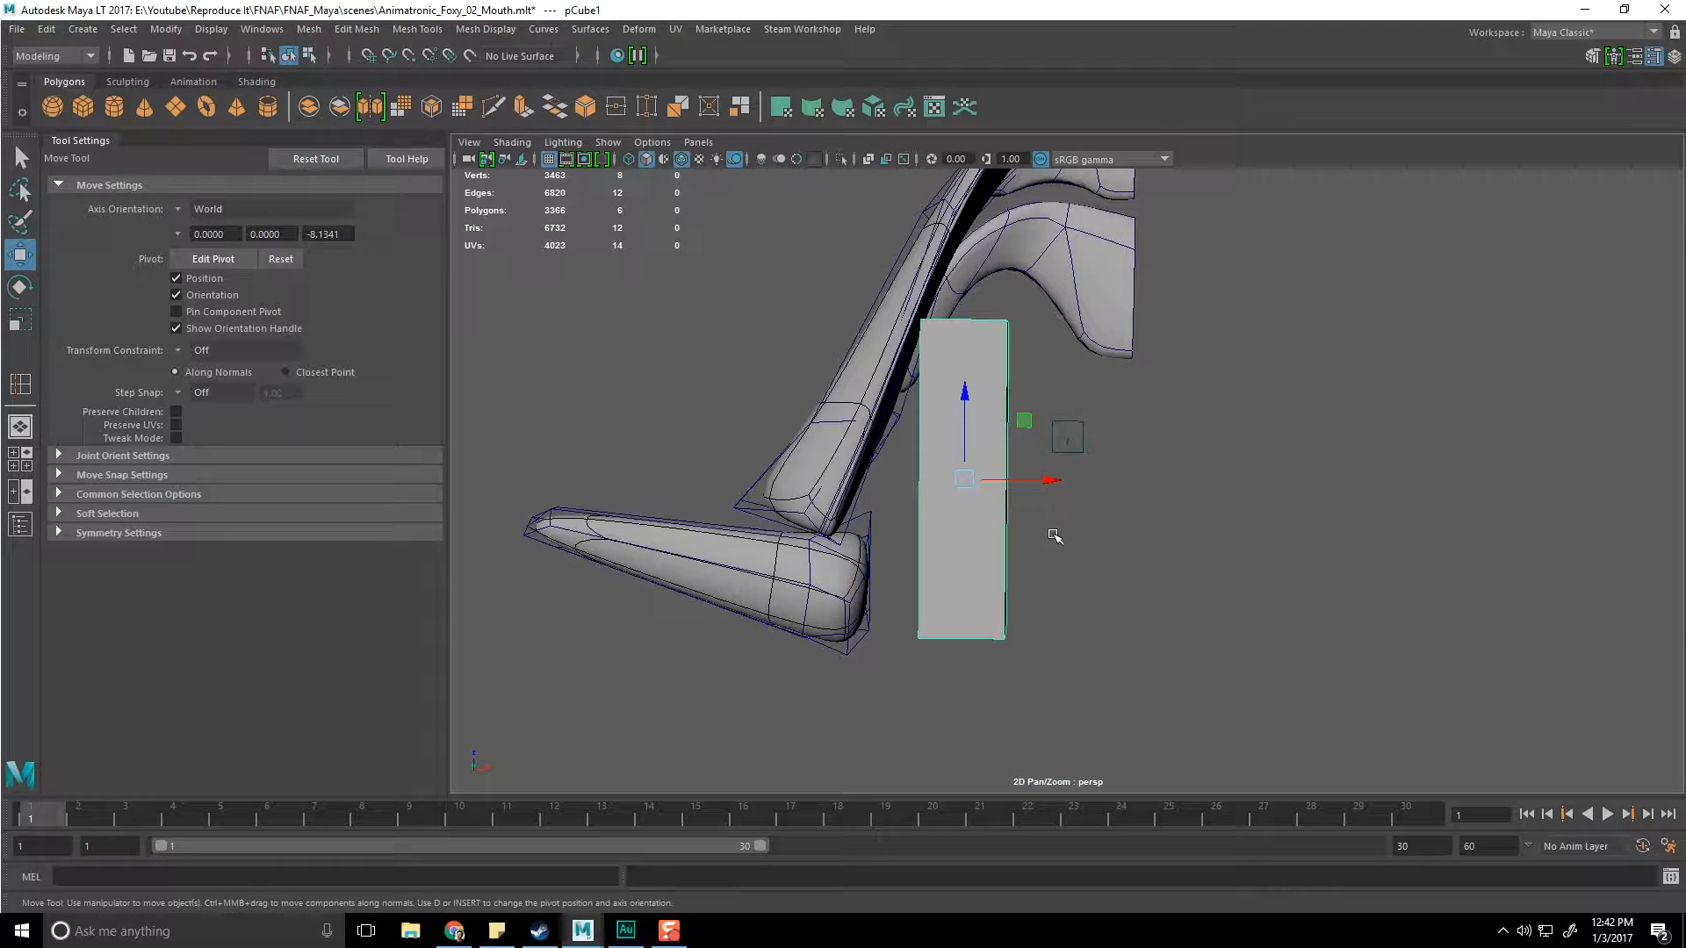
drag(970, 483, 971, 565)
right_drag(965, 446, 885, 461)
drag(872, 632, 1178, 640)
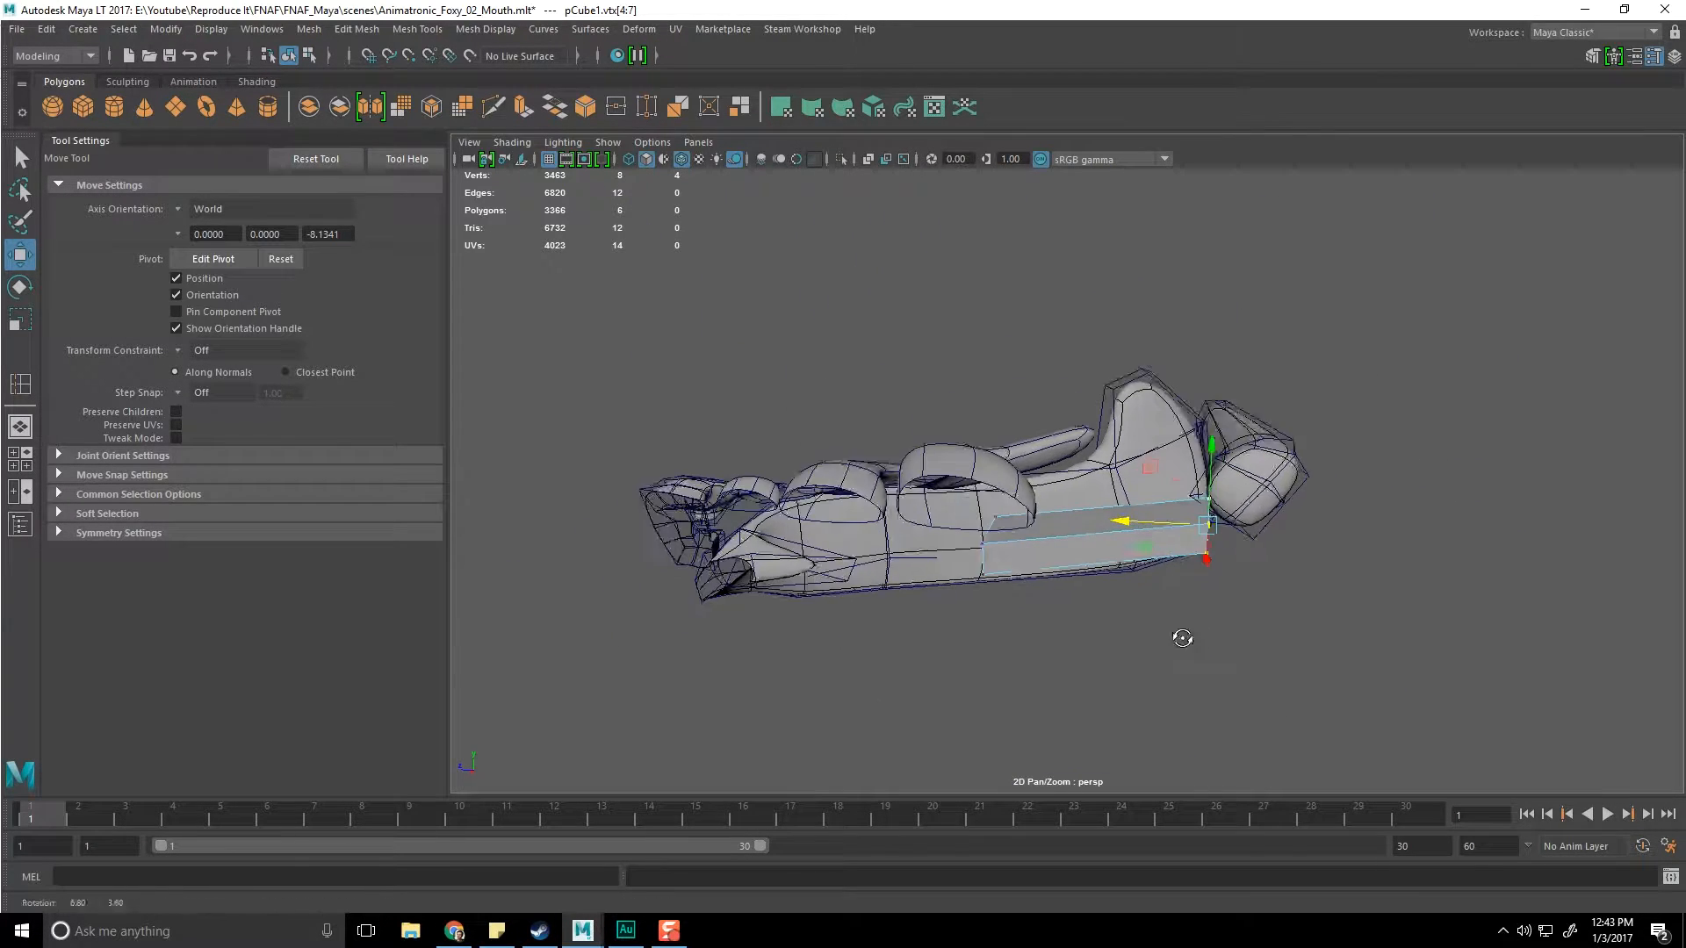
Step: Extrude the block's front end face forward along the inside of the jaw with a local Z translation of 0.662
scroll(1178, 640, up, 5)
right_drag(1054, 447, 1054, 494)
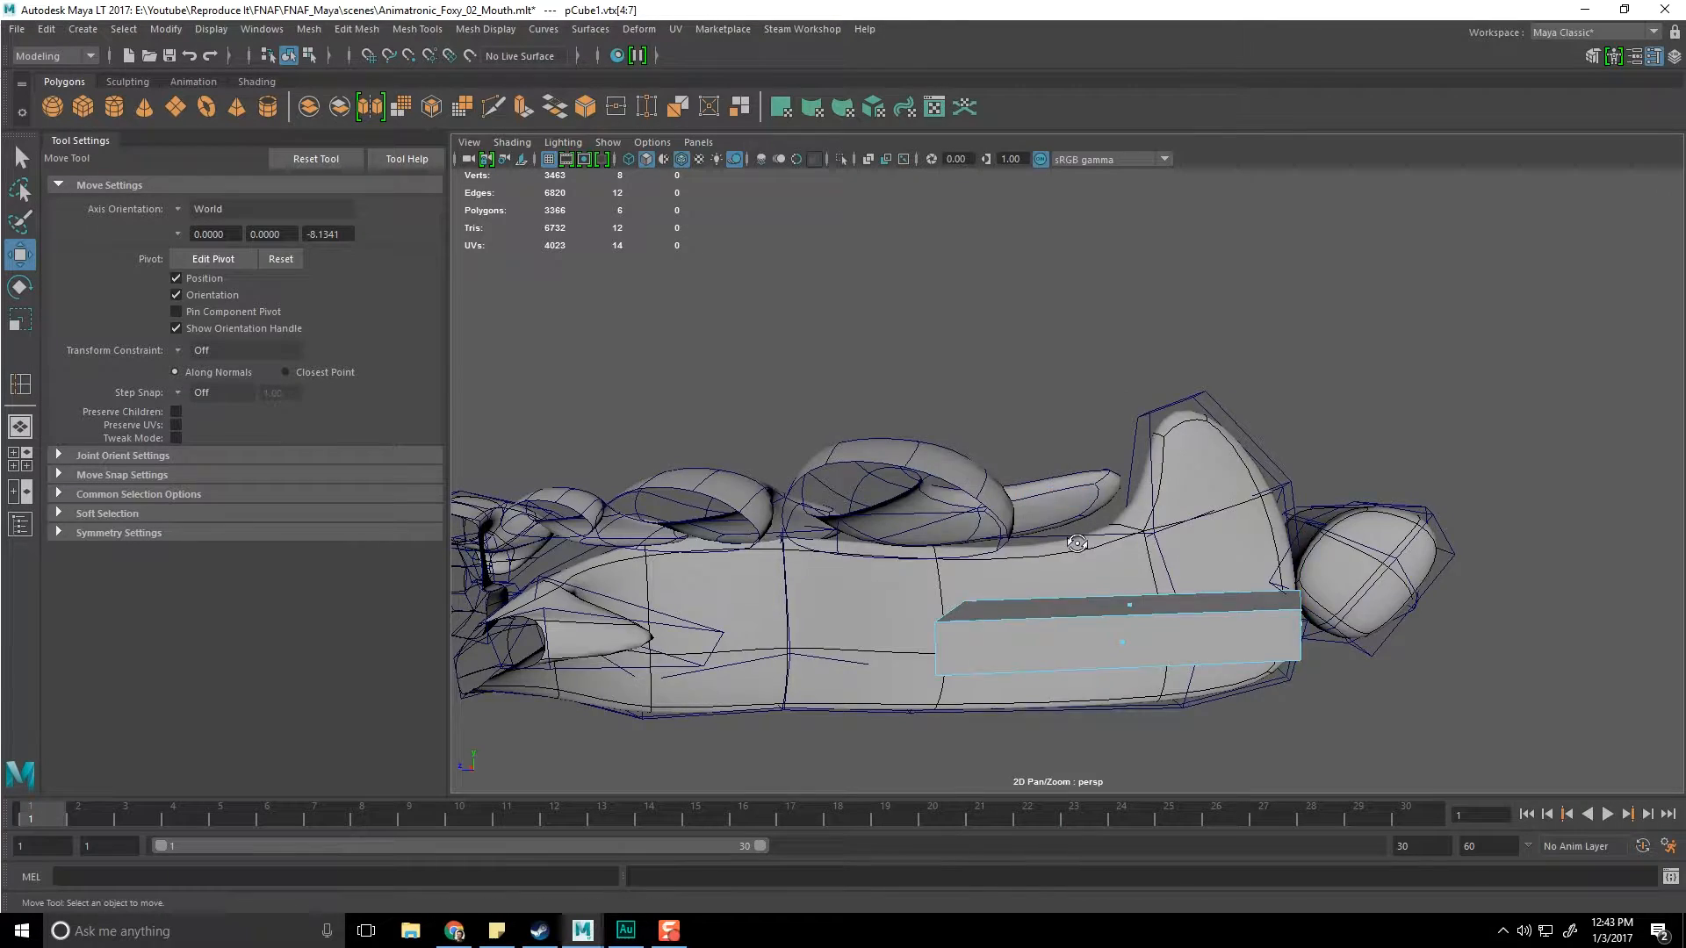
click(1128, 557)
alt+drag(1121, 519, 1009, 629)
click(1042, 583)
scroll(1009, 629, down, 3)
alt+middle_drag(1009, 629, 1049, 575)
shift+right_drag(1008, 479, 1008, 518)
alt+middle_drag(1045, 492, 966, 679)
alt+drag(966, 679, 1123, 316)
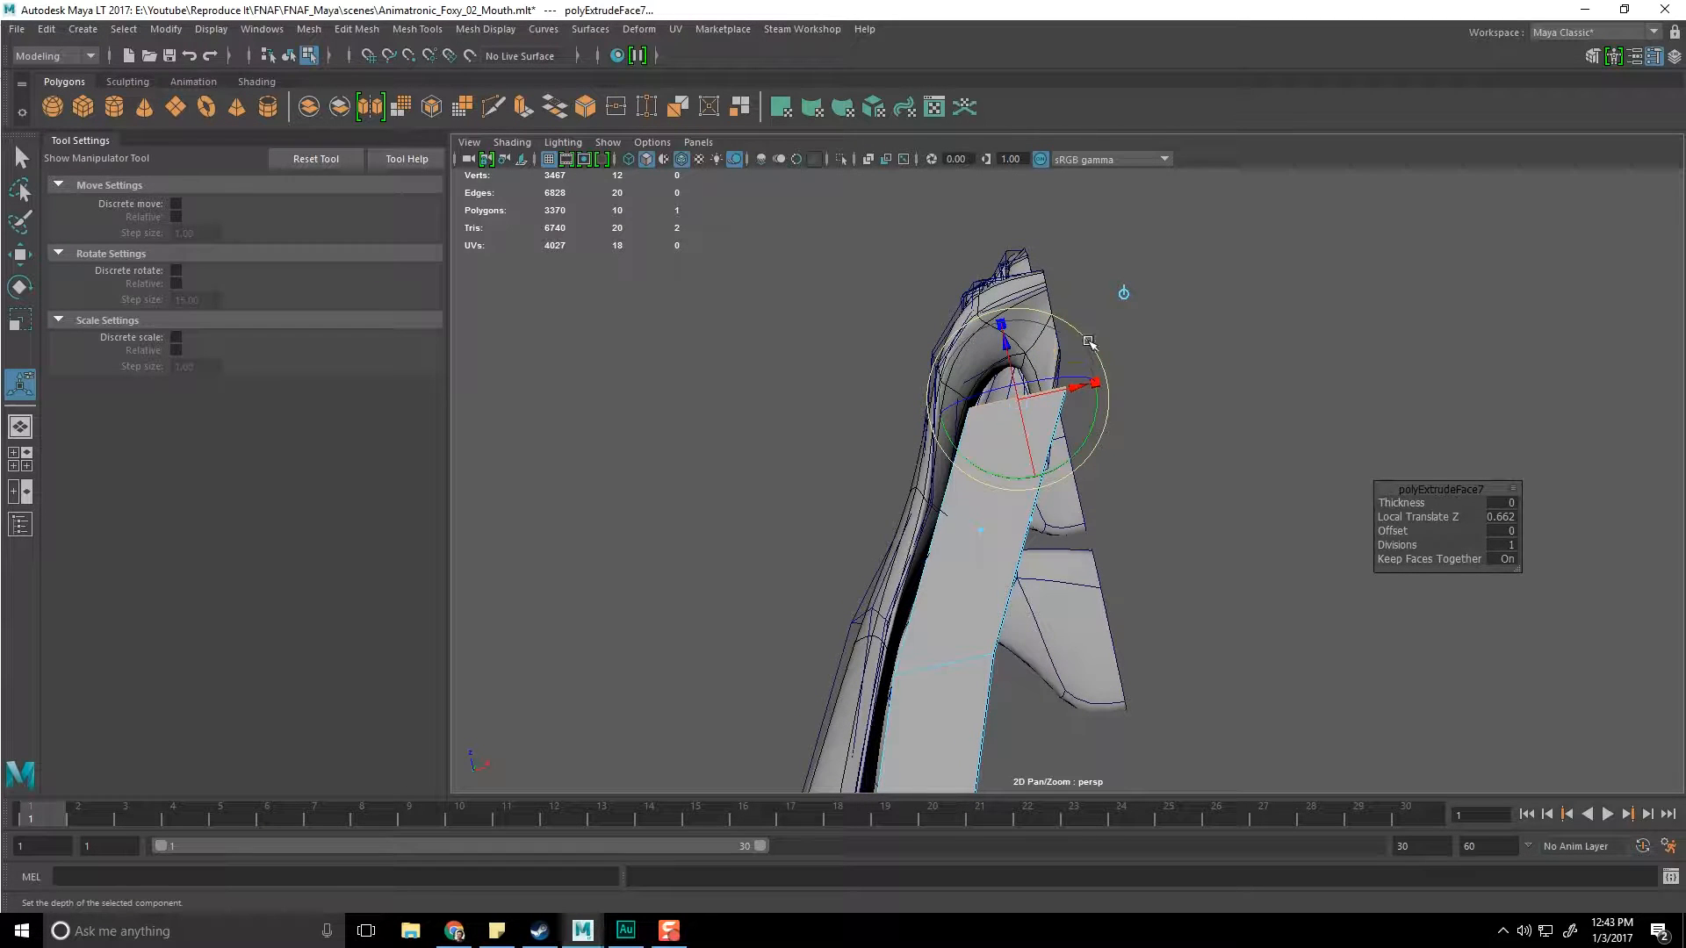
Step: Rotate the extruded end face and pull it back so the segment follows the jaw's curve
drag(1097, 412, 1039, 532)
alt+middle_drag(1069, 514, 1108, 406)
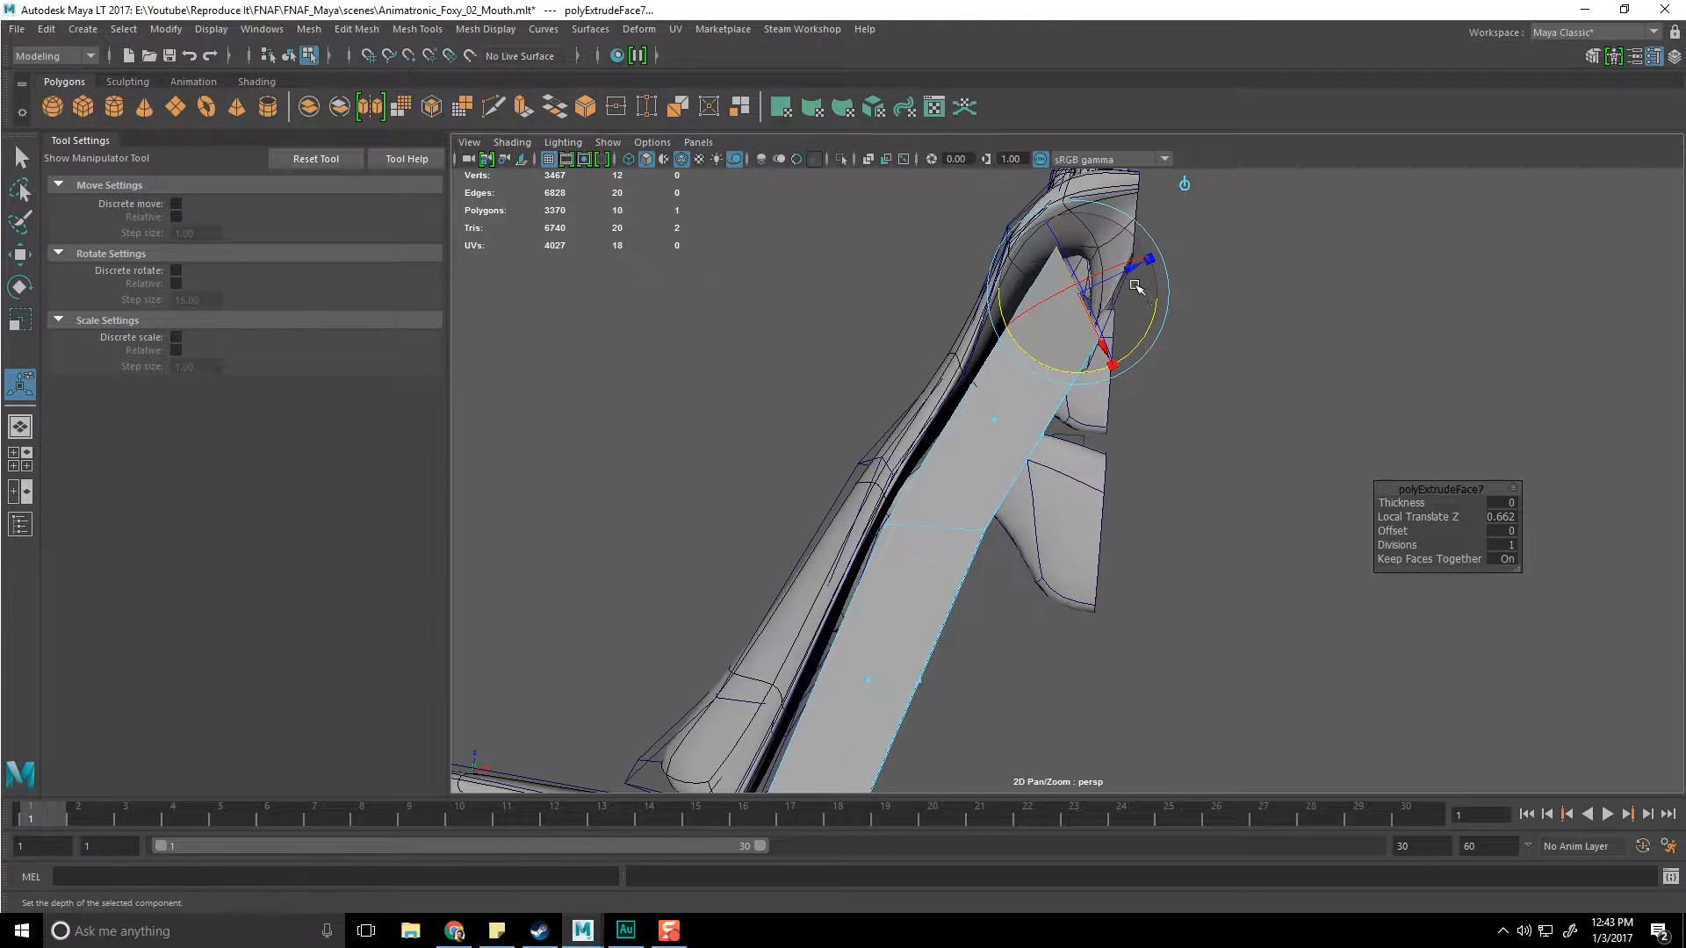
click(1183, 190)
drag(983, 509, 935, 594)
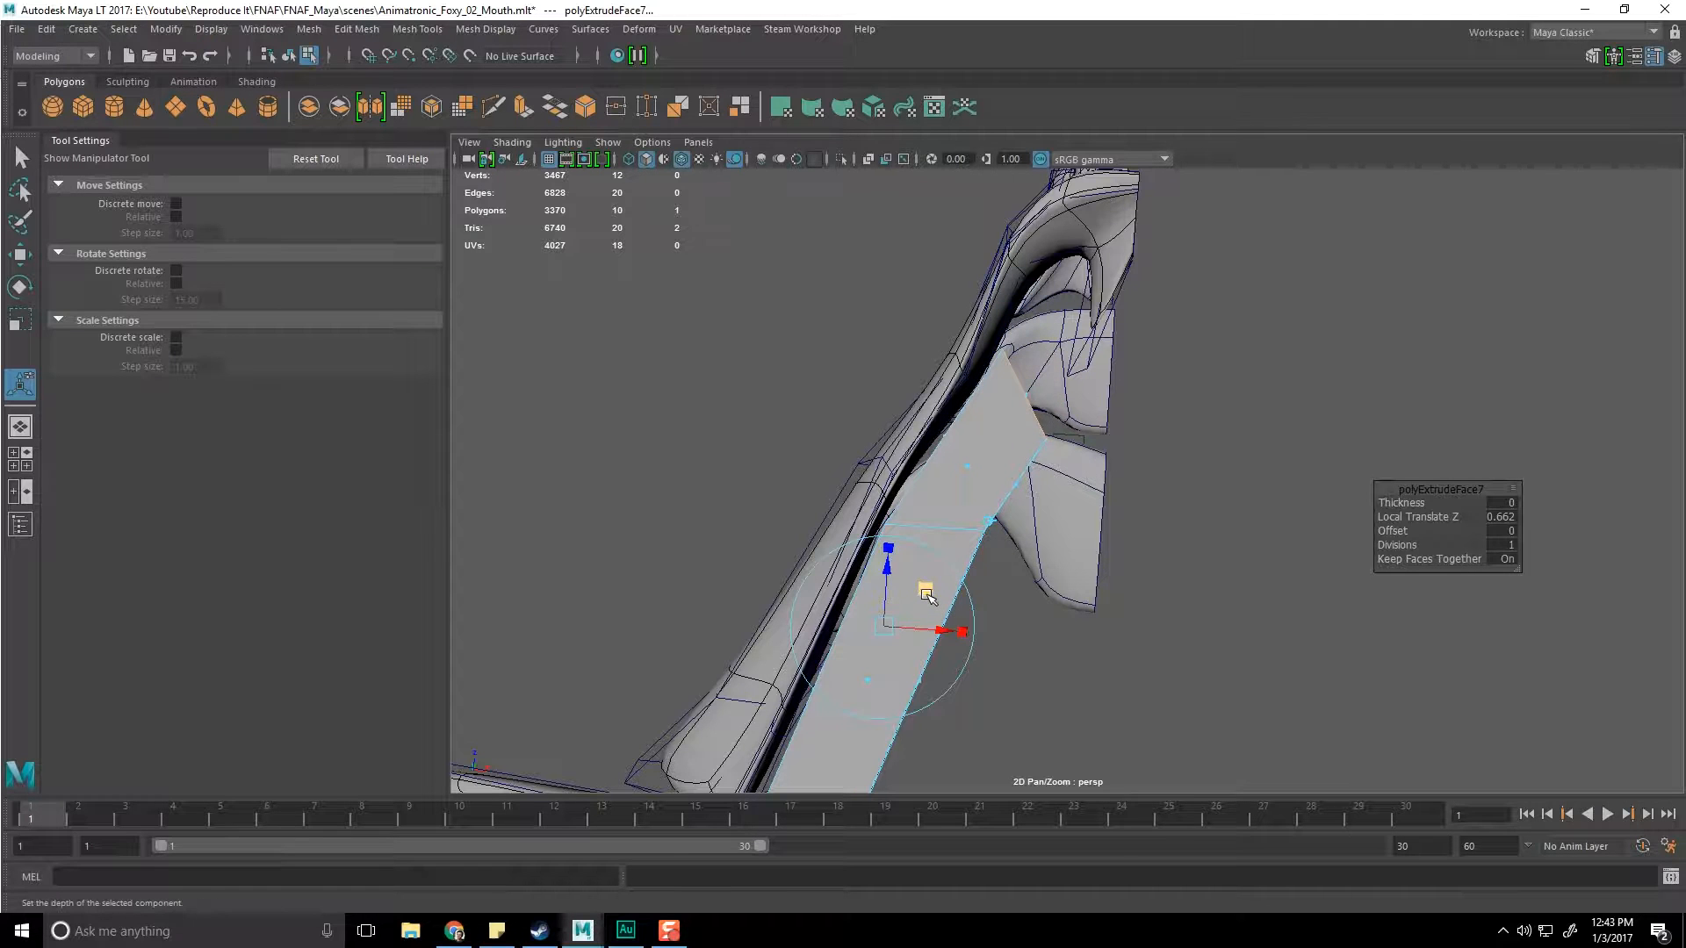
Step: Extrude the end face further in two more segments toward the front of the jaw
key(ctrl+e)
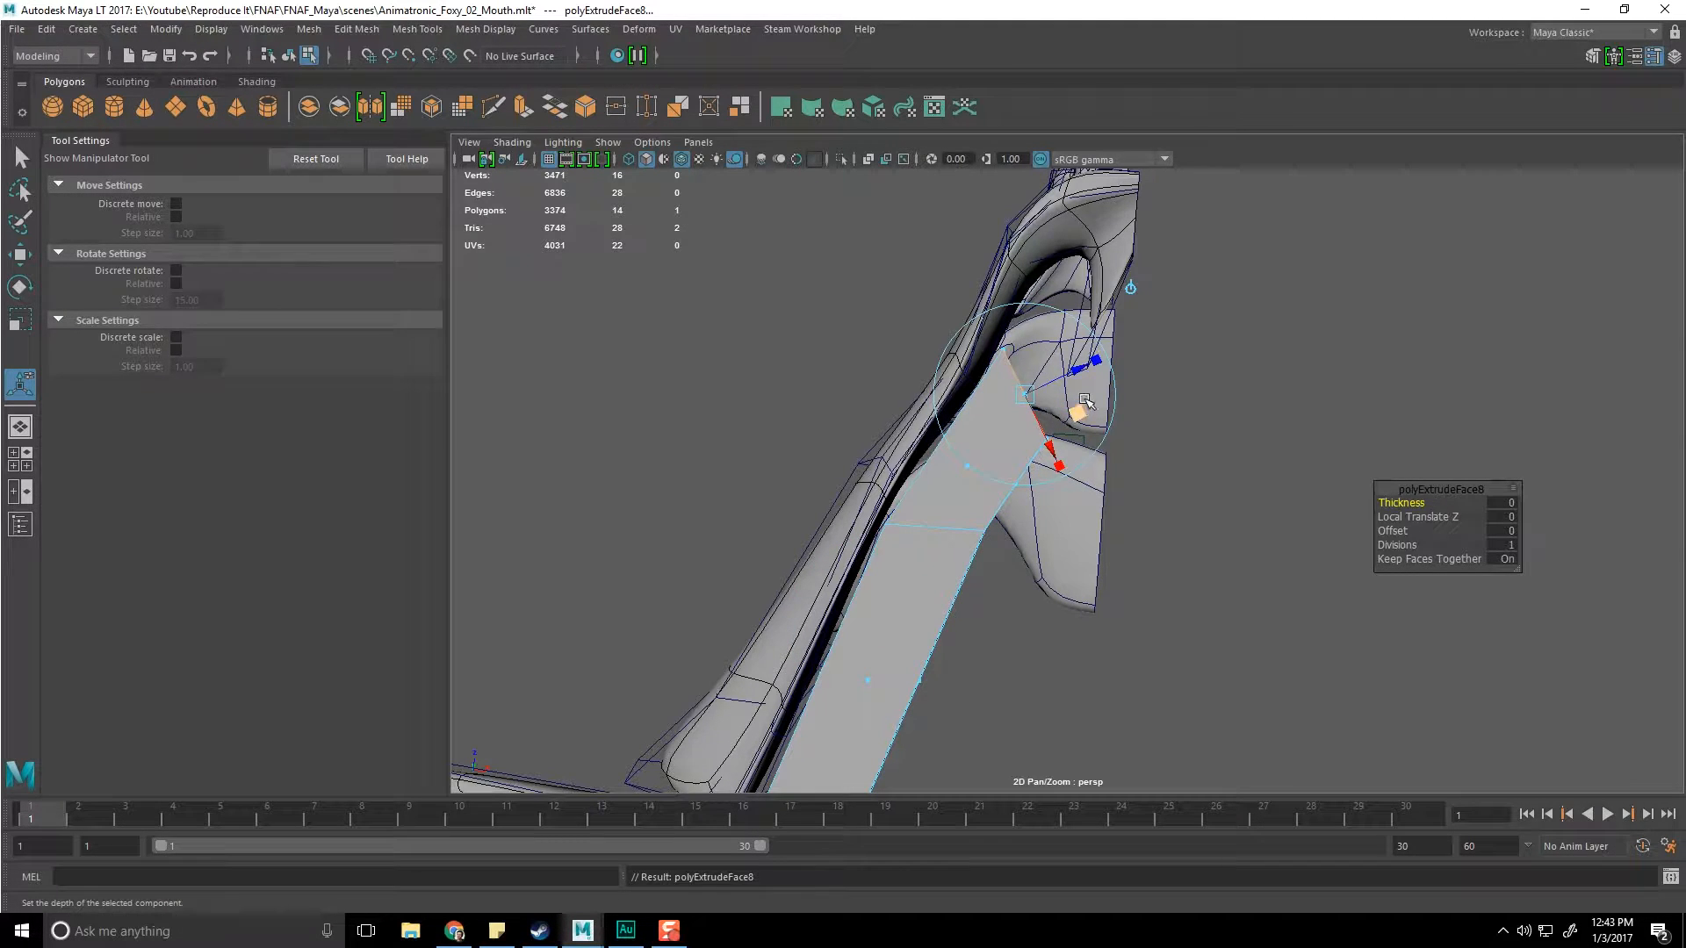
drag(1079, 409, 1132, 299)
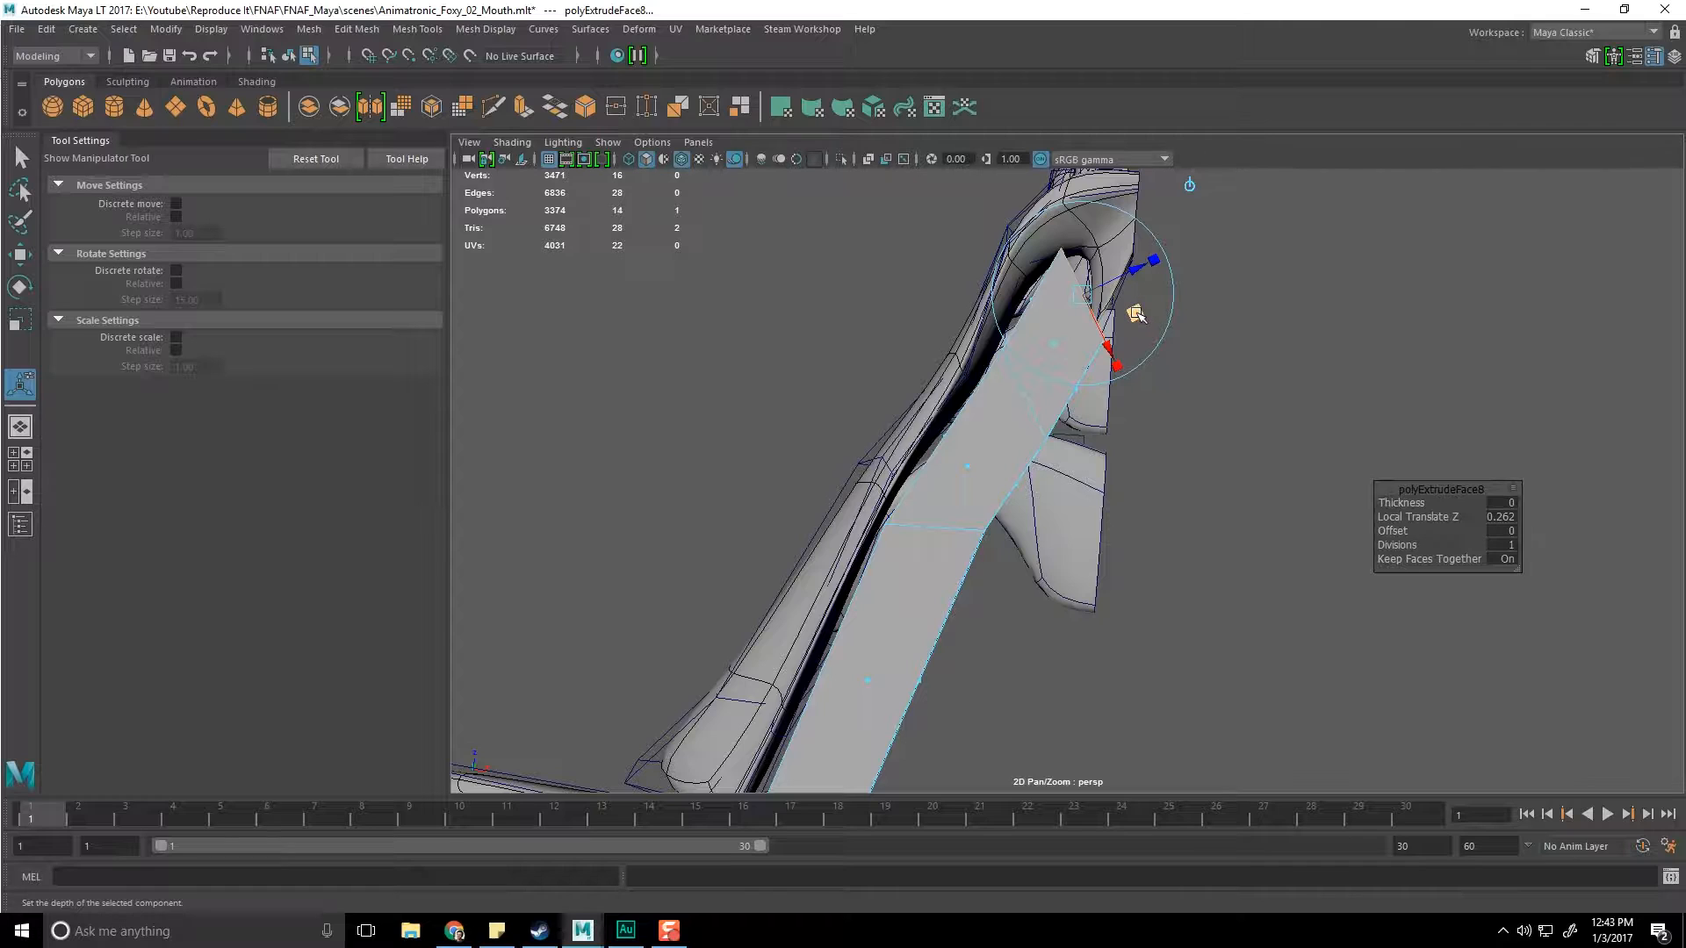
drag(1137, 330, 1216, 297)
Step: Select the strip's front inner corner vertices and switch to the top view with cameras hidden
alt+drag(1246, 388, 1067, 551)
right_drag(1015, 437, 947, 418)
drag(1106, 502, 1036, 423)
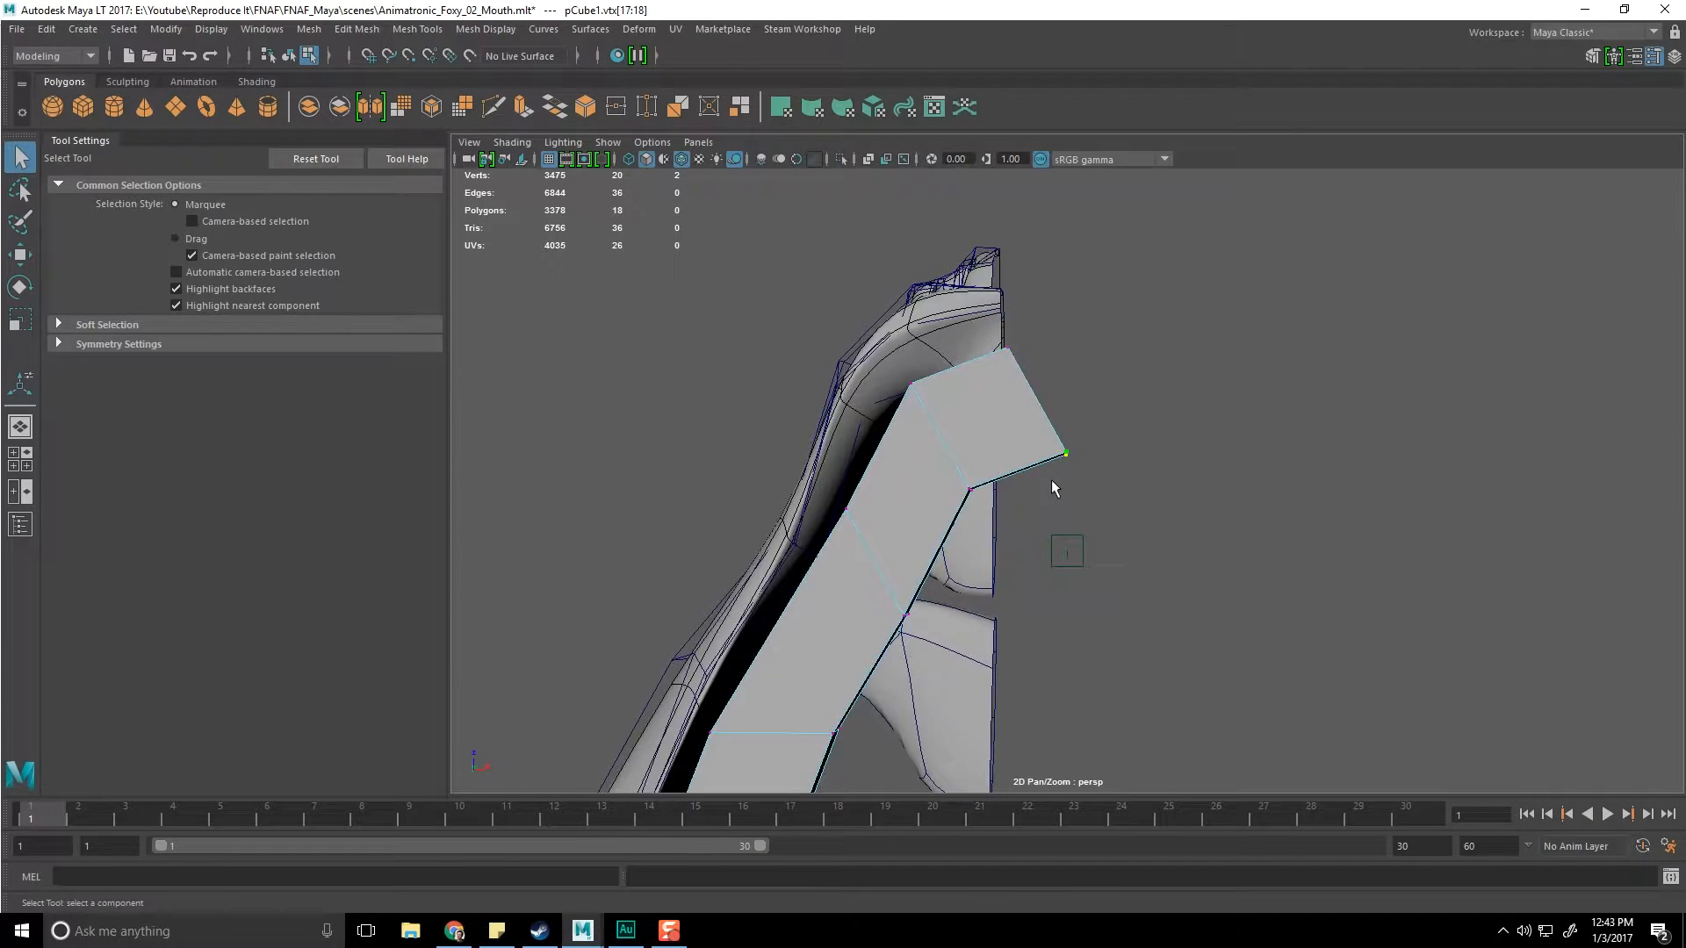
key(w)
alt+drag(1055, 487, 1100, 470)
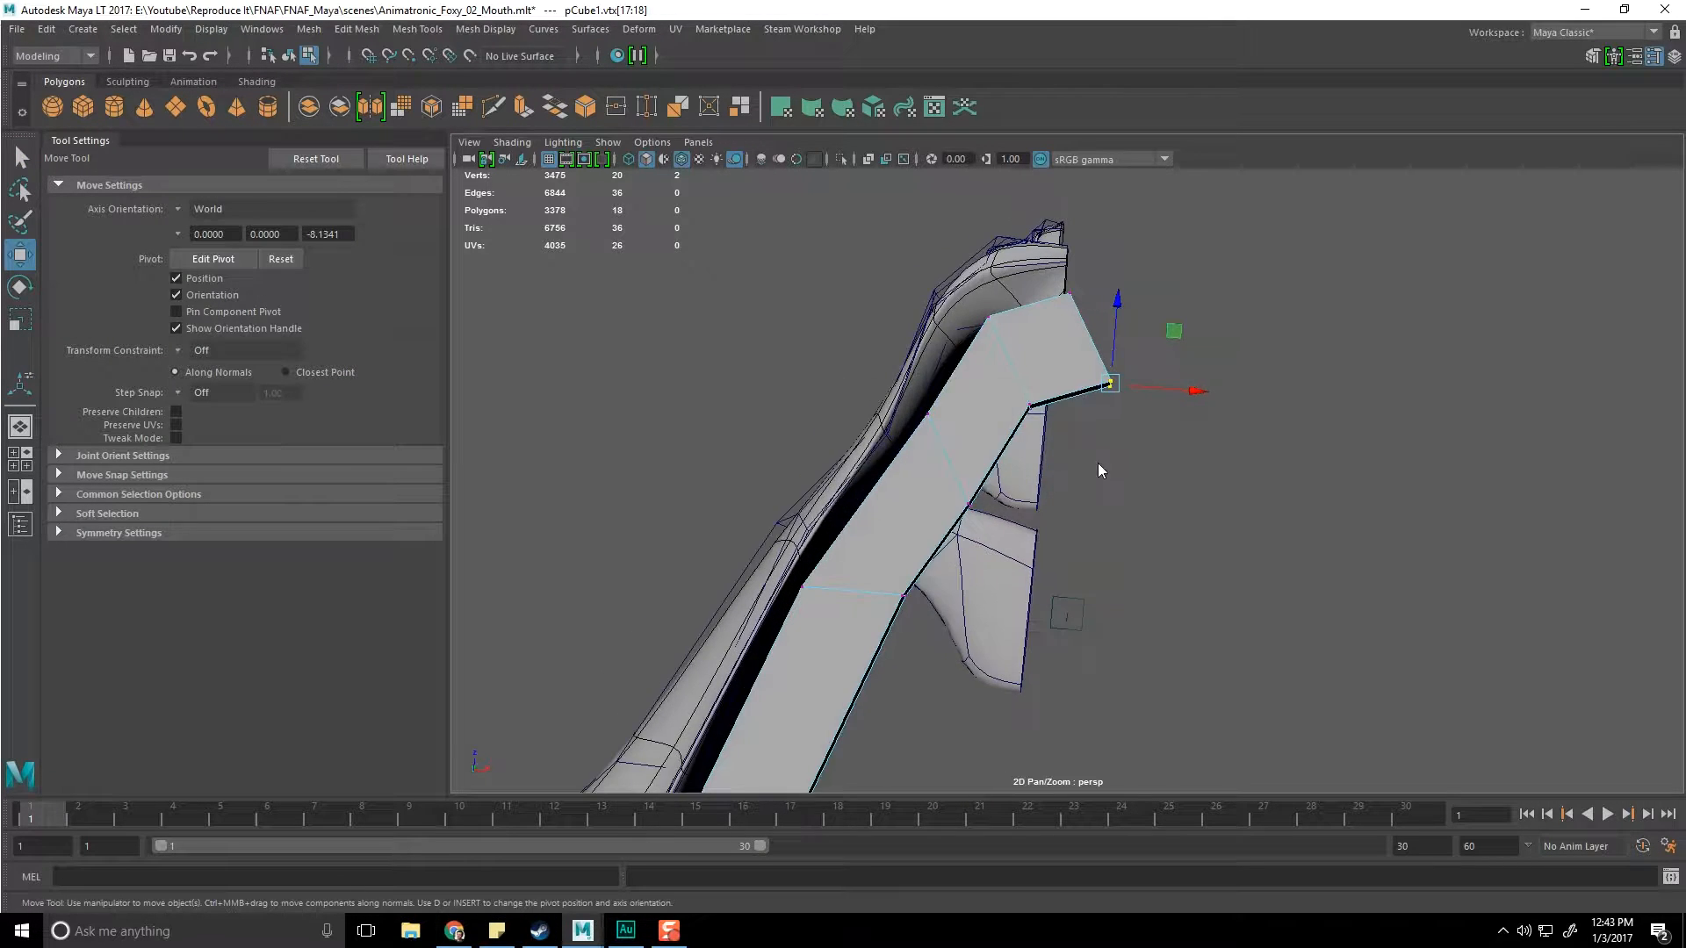
key(space)
key(space)
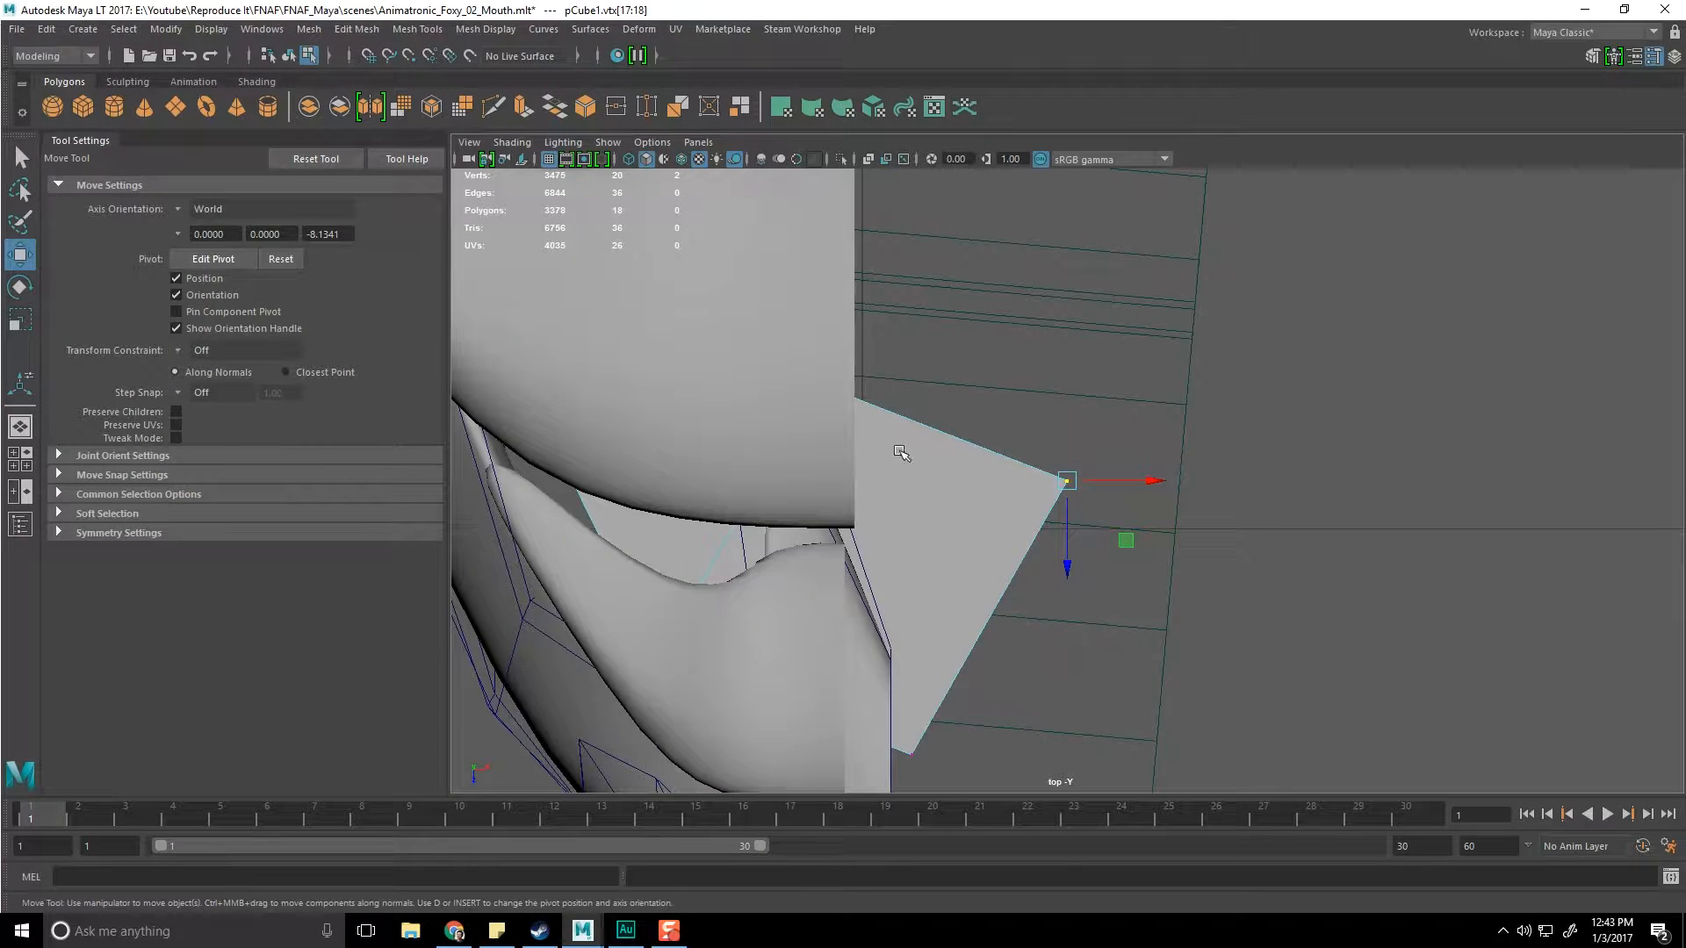
scroll(901, 453, down, 10)
scroll(1112, 357, up, 3)
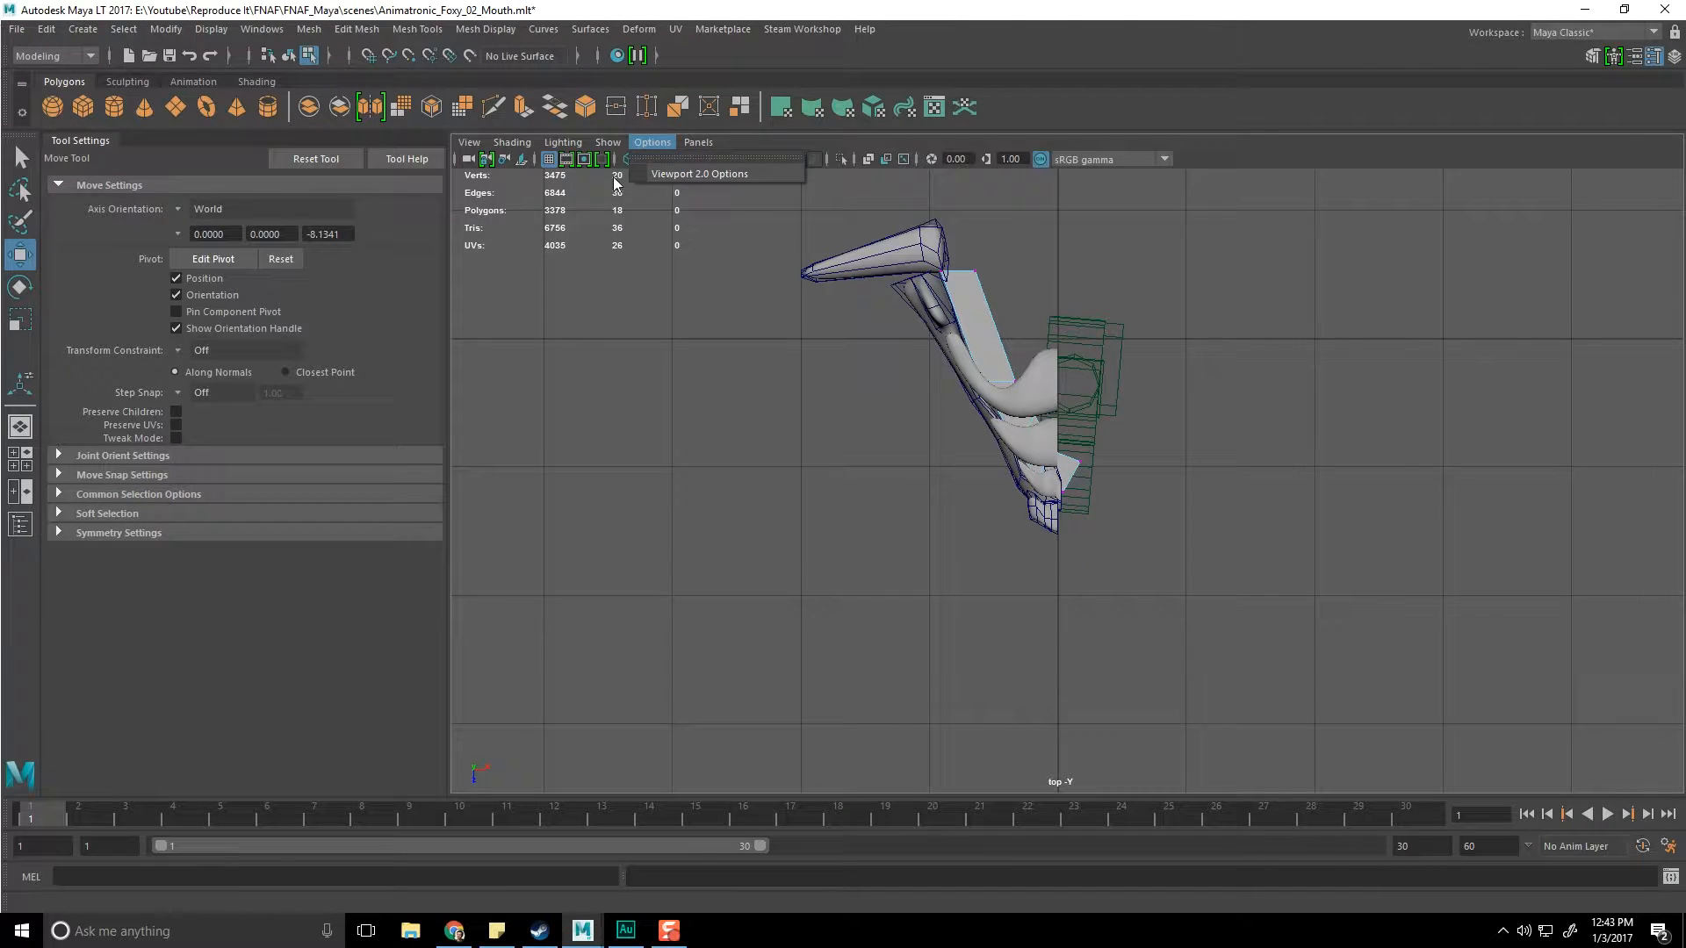
click(607, 143)
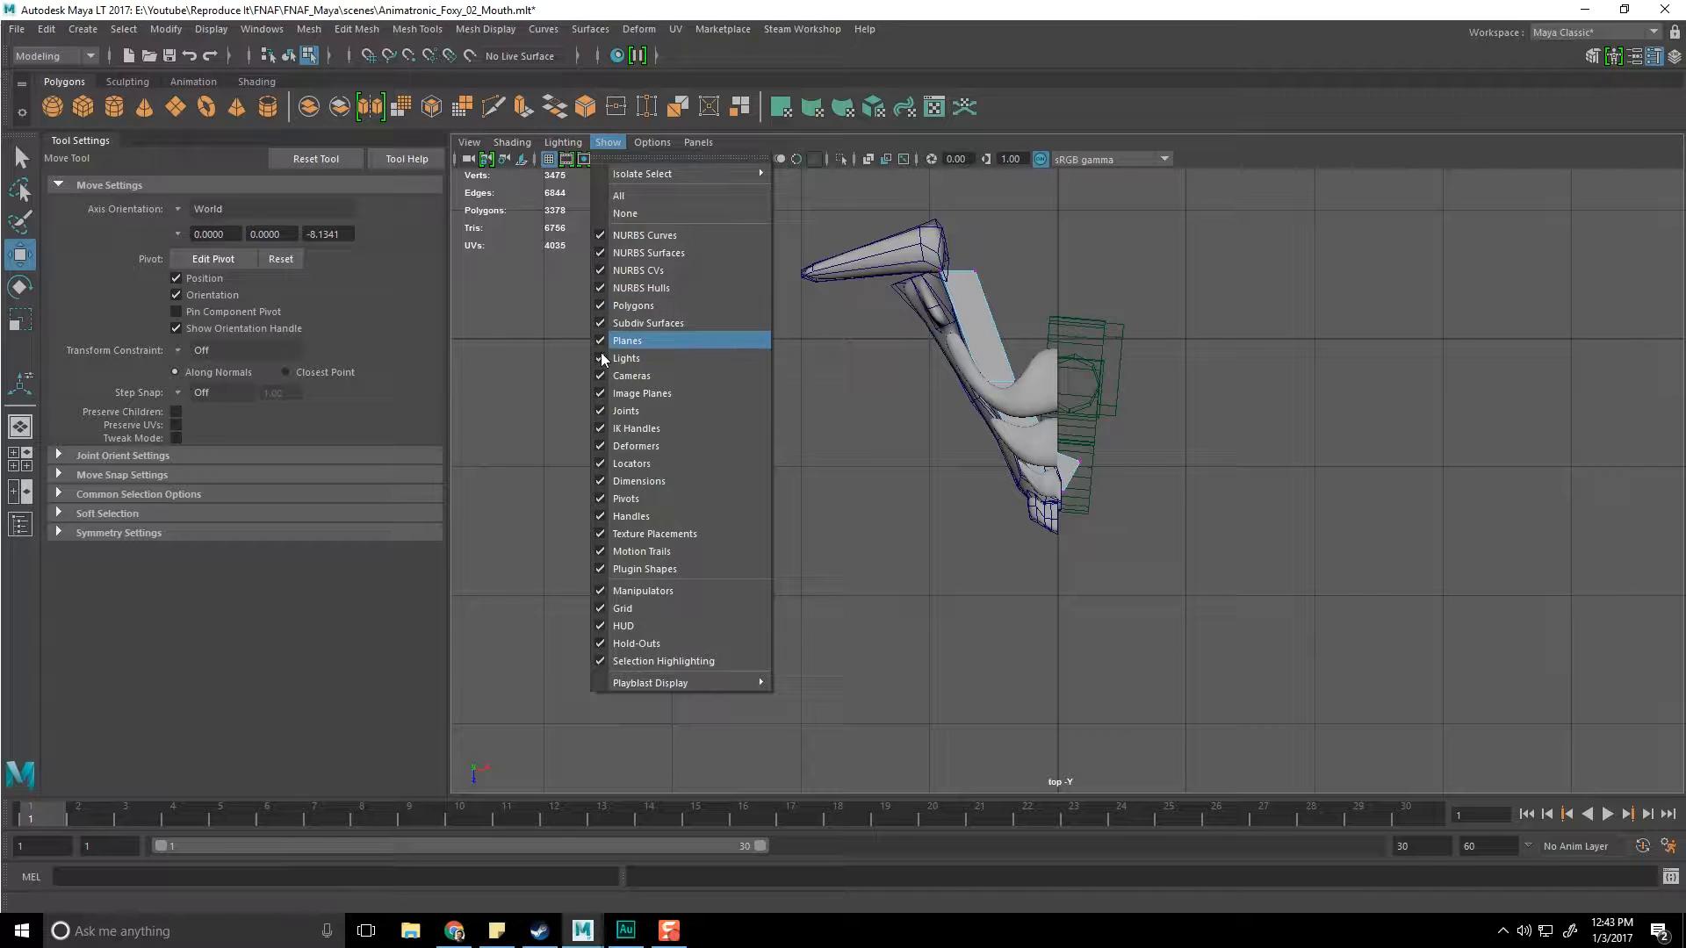
click(600, 375)
Step: Turn on X-Ray shading in the top view
scroll(1151, 410, up, 6)
drag(1149, 409, 1085, 457)
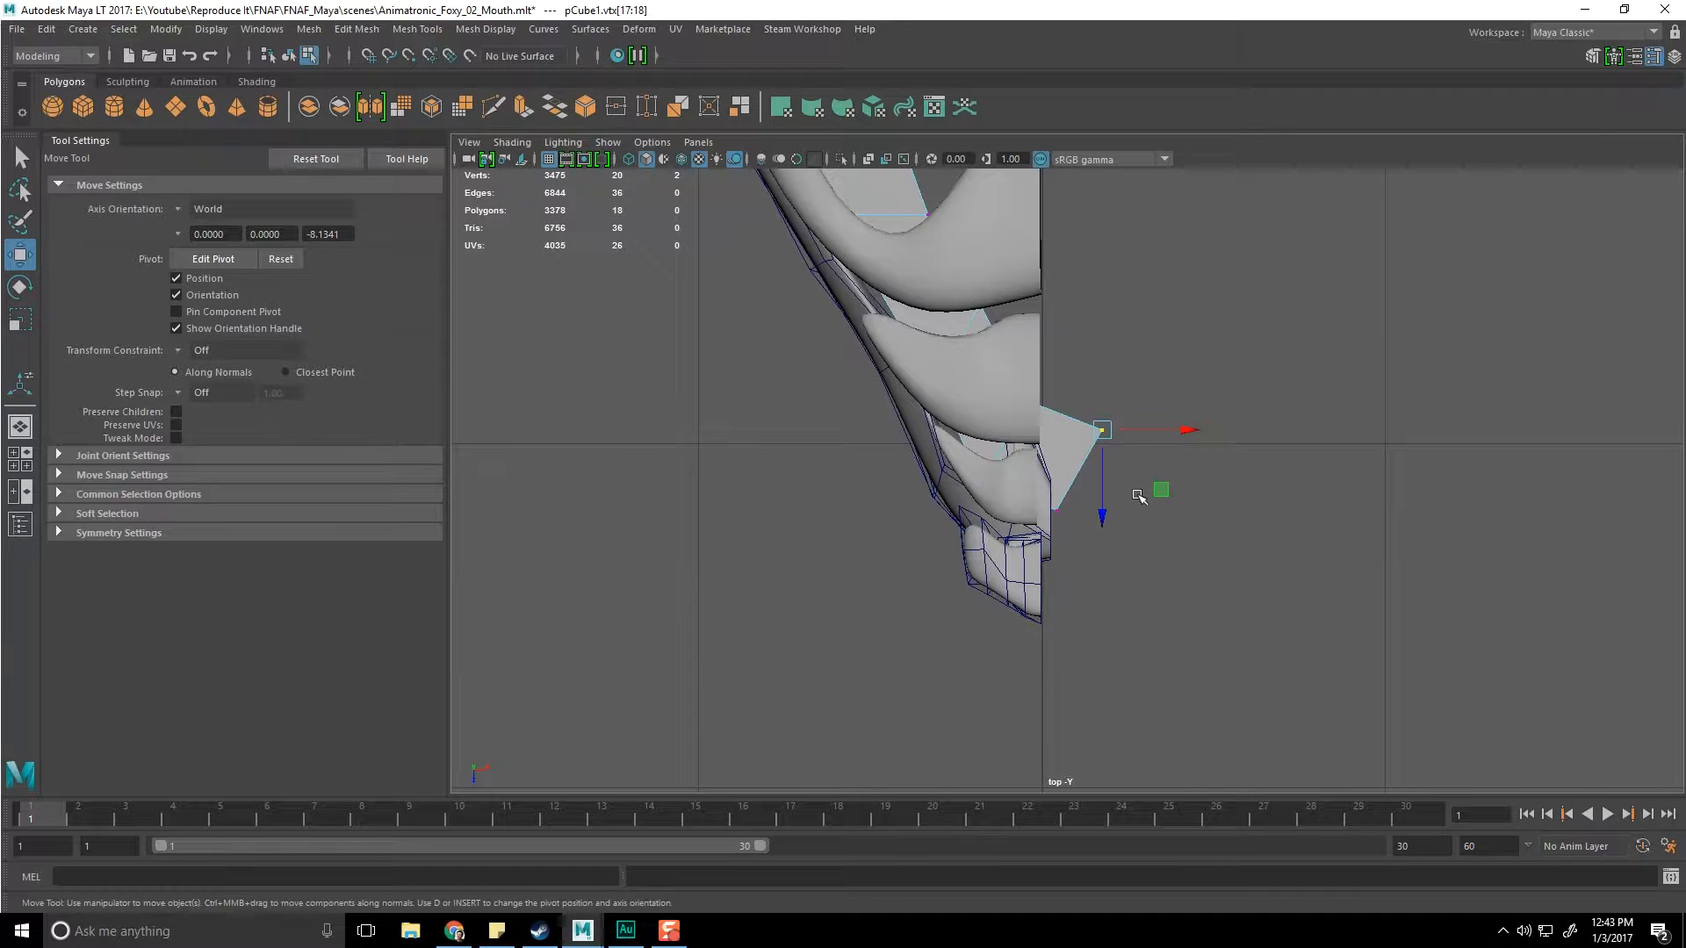
alt+middle_drag(1122, 490, 1077, 516)
scroll(1056, 520, down, 5)
scroll(1045, 571, up, 4)
click(511, 142)
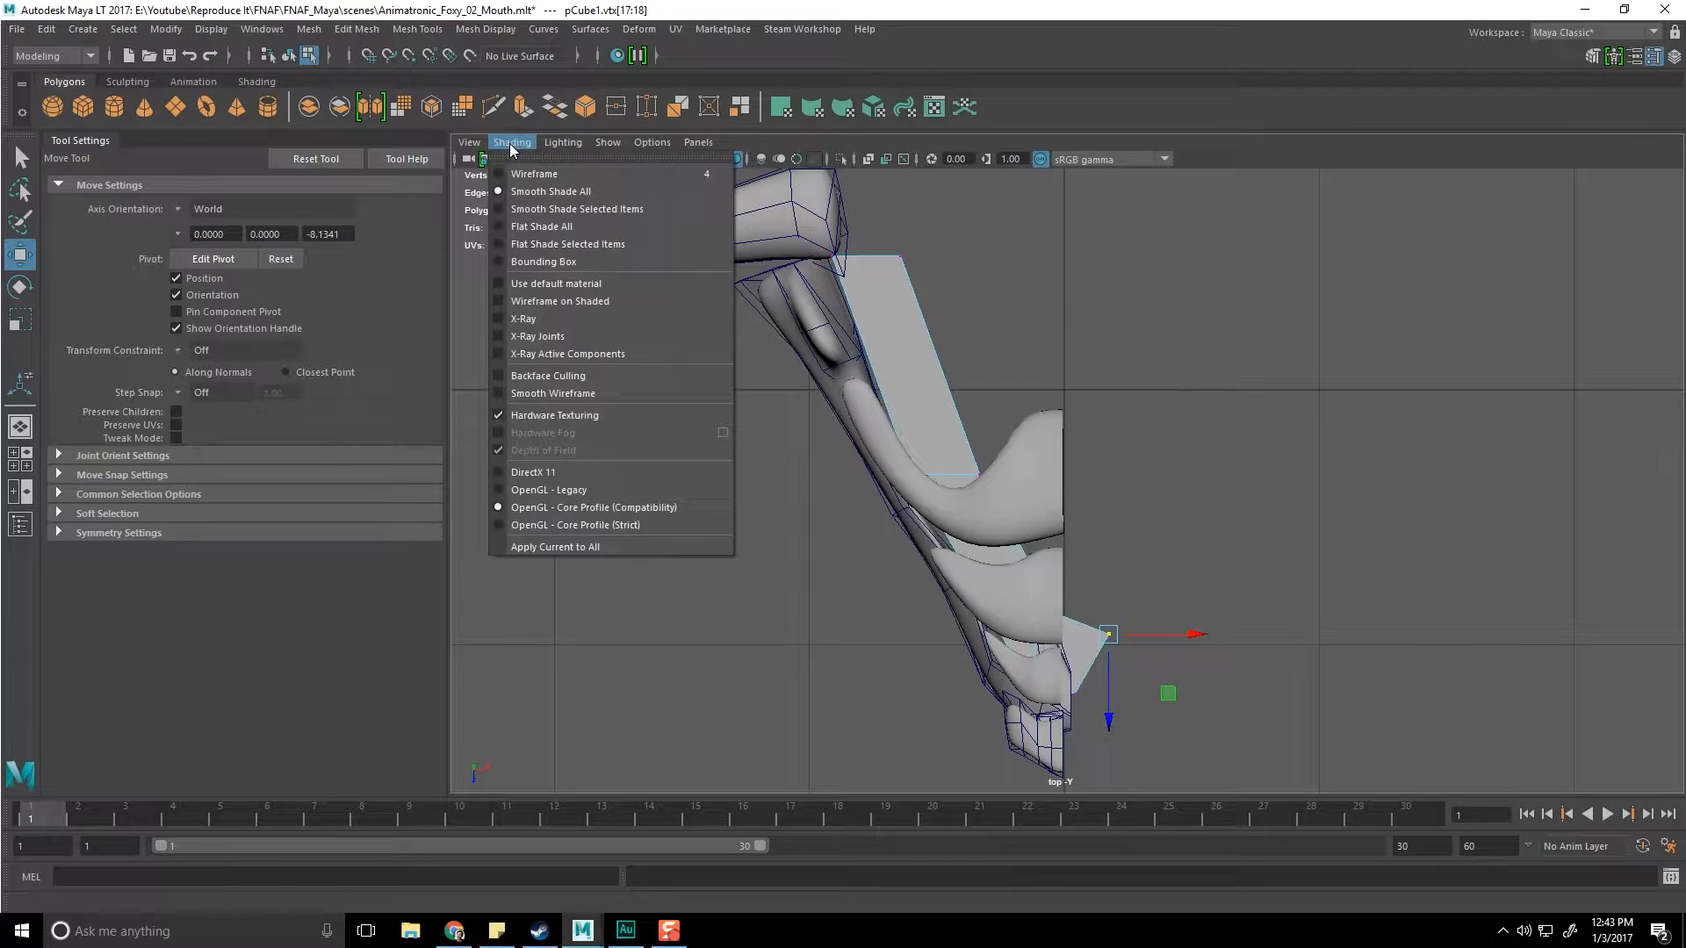
click(503, 320)
scroll(982, 372, up, 2)
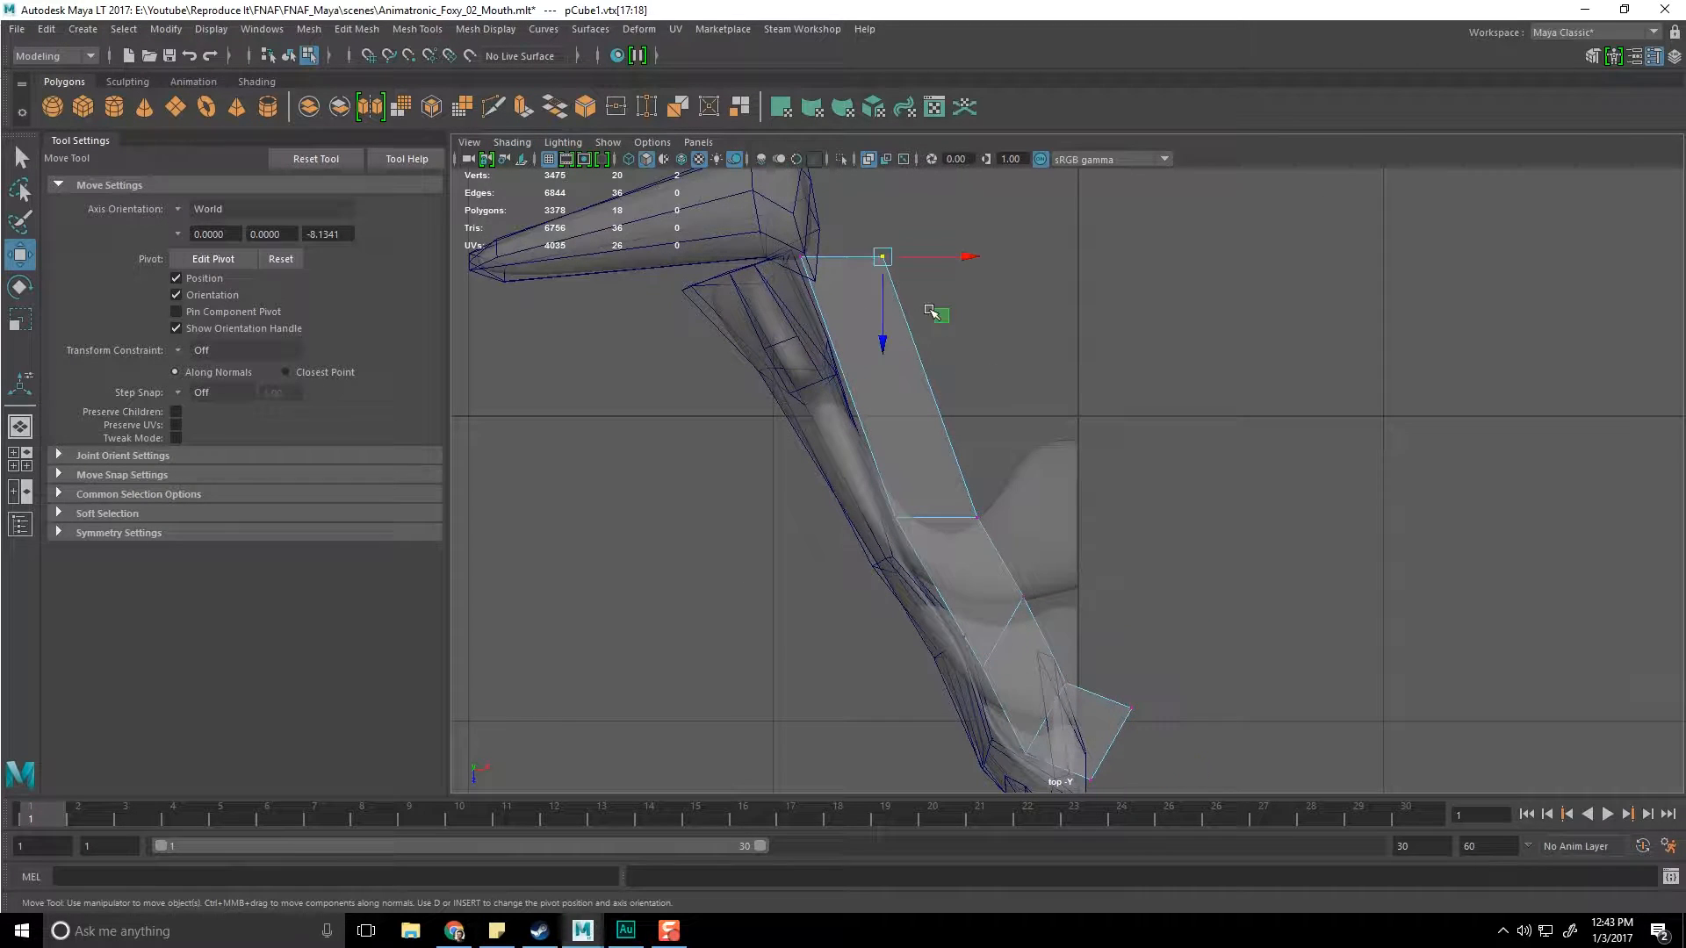
Step: Move the strip's inner-side vertices toward the jaw wall to narrow its back and middle segments
alt+middle_drag(948, 477, 946, 443)
drag(943, 367, 913, 365)
alt+middle_drag(928, 391, 914, 311)
drag(994, 452, 1020, 491)
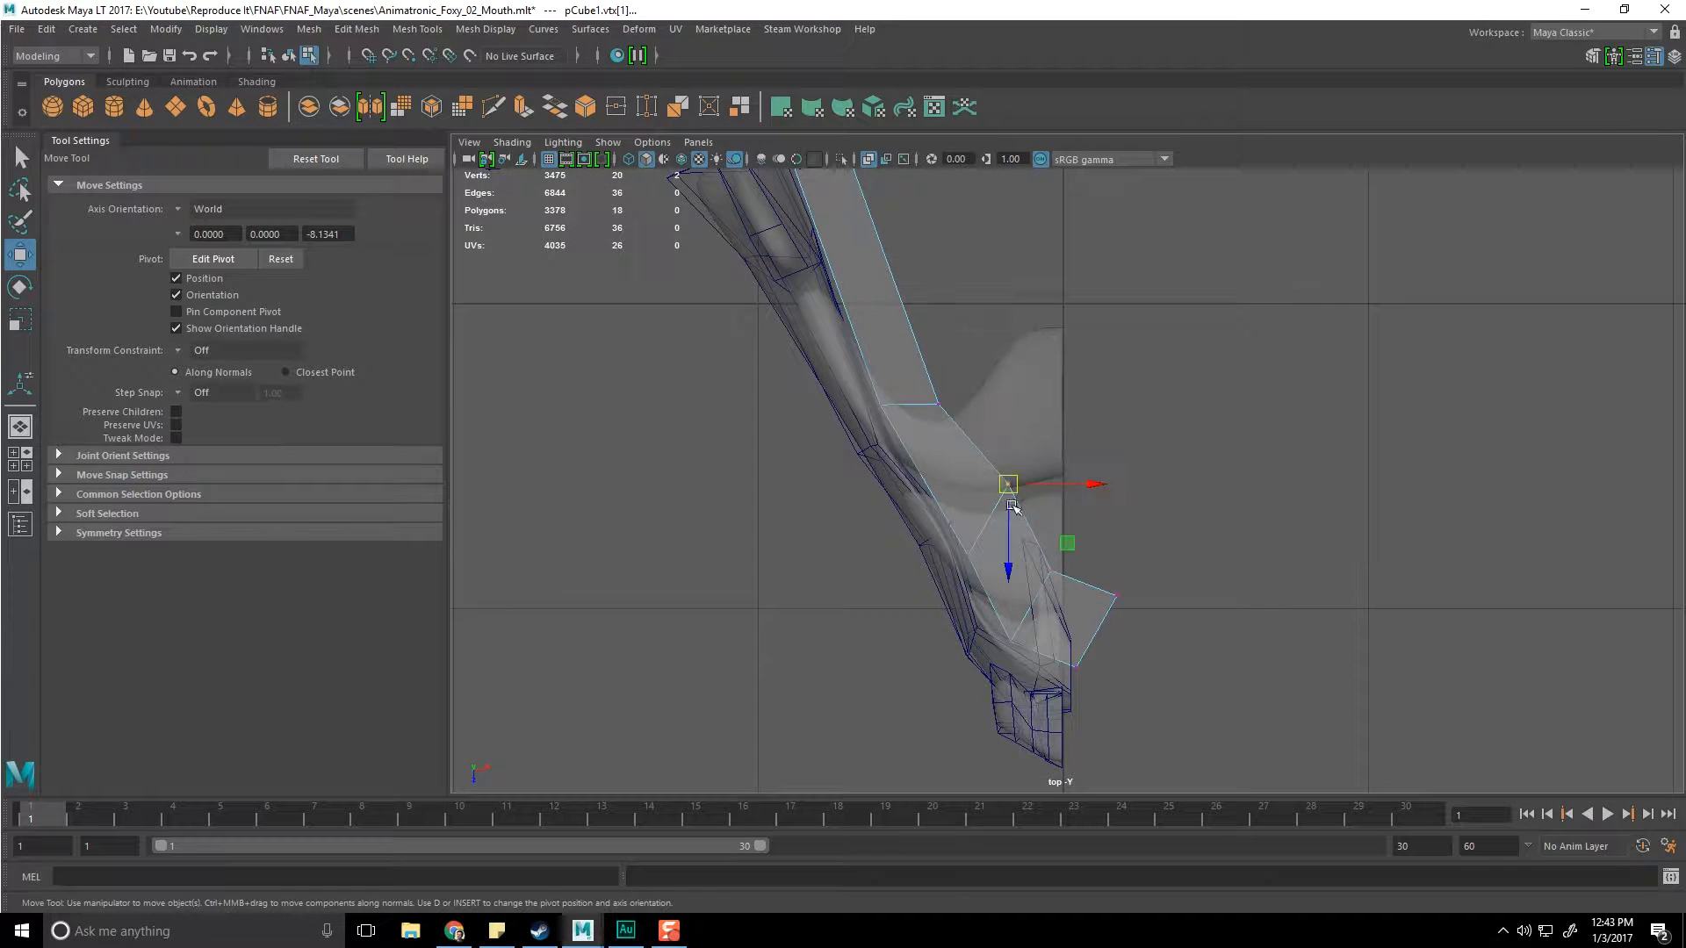
alt+middle_drag(994, 502, 967, 369)
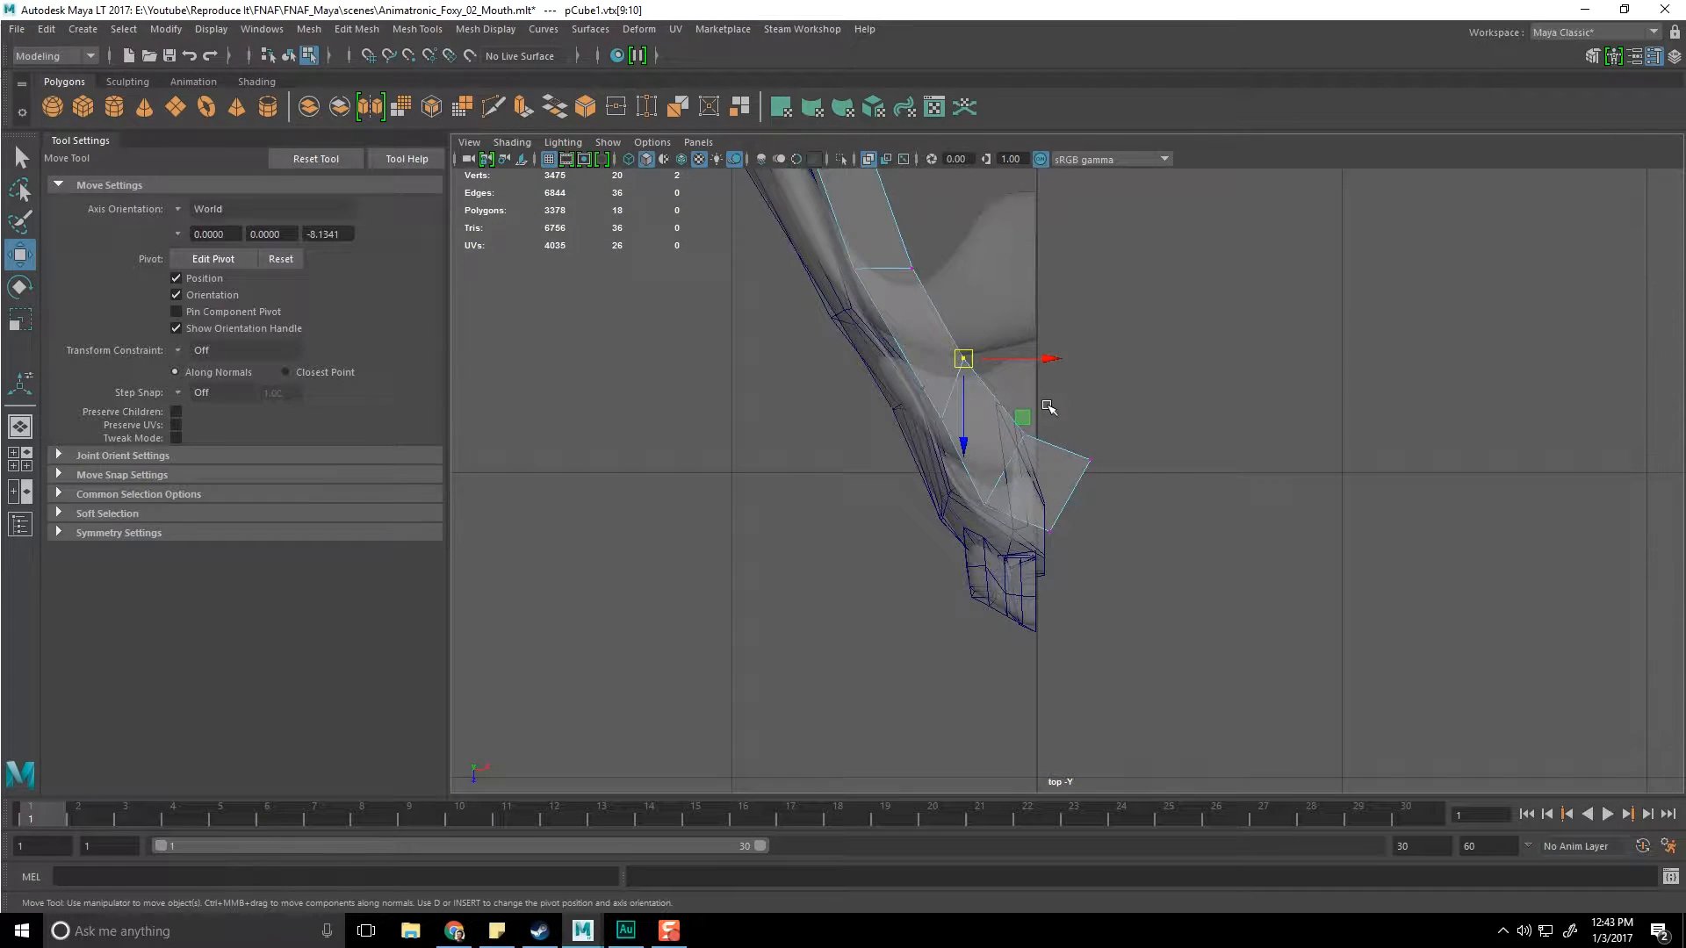
Step: Snap the strip's front-end vertices onto the vertical centre line, undoing the misplaced grid snap
drag(1027, 446, 1122, 482)
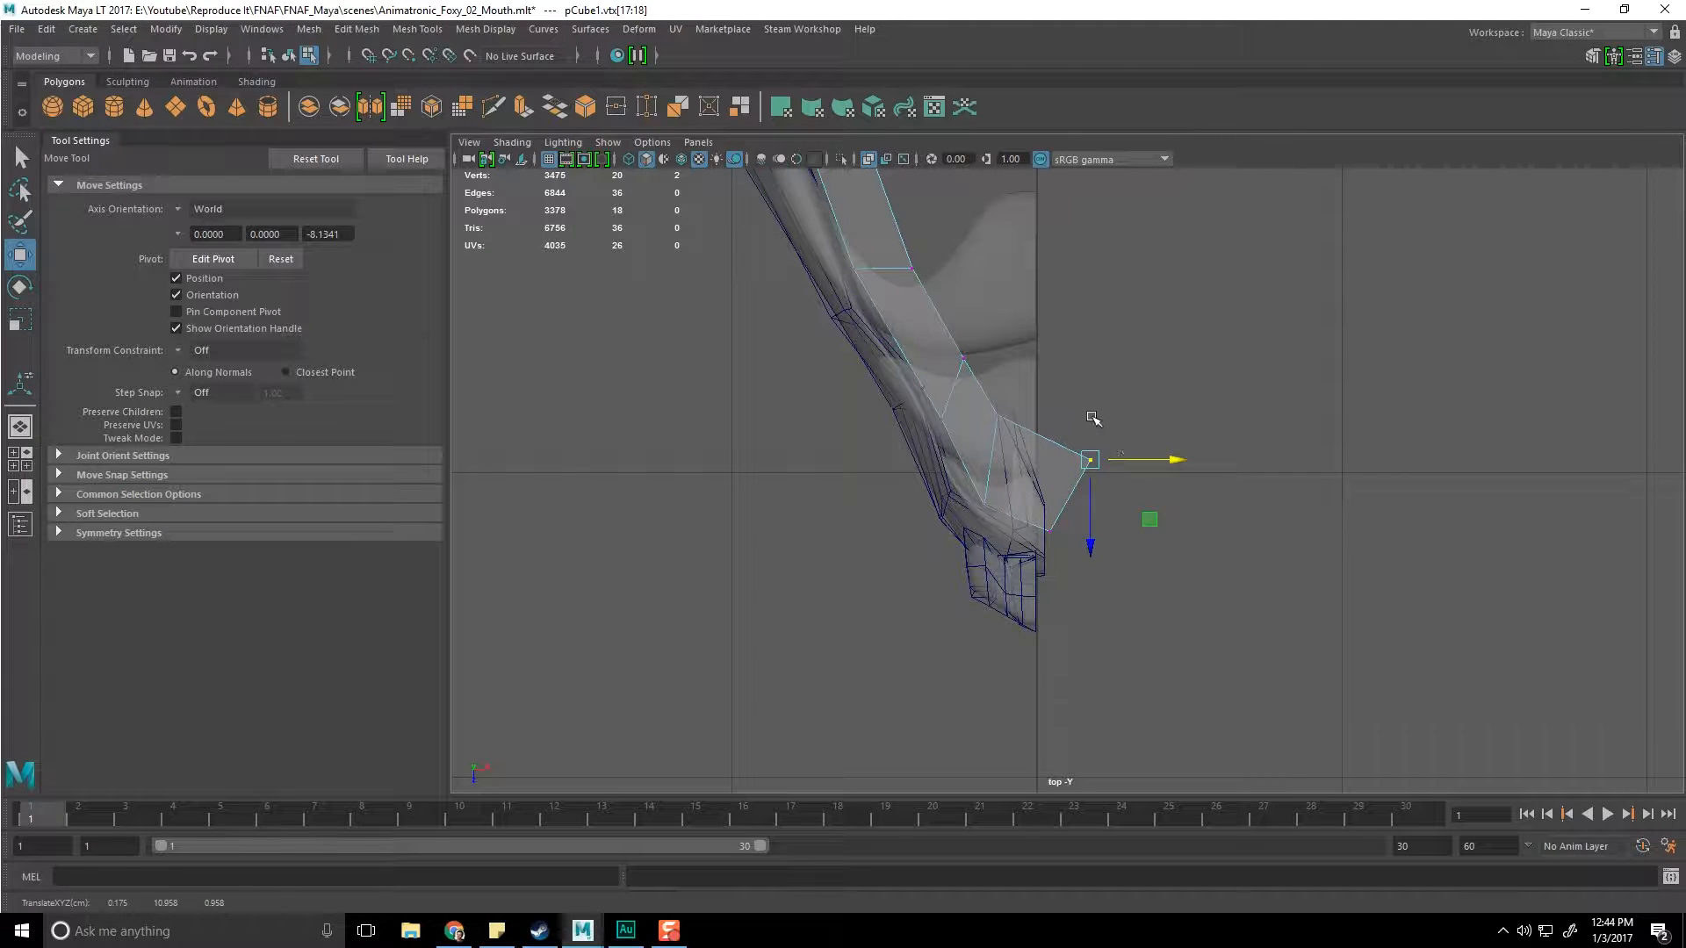
middle_drag(1097, 423, 1078, 433)
middle_drag(1081, 525, 1038, 708)
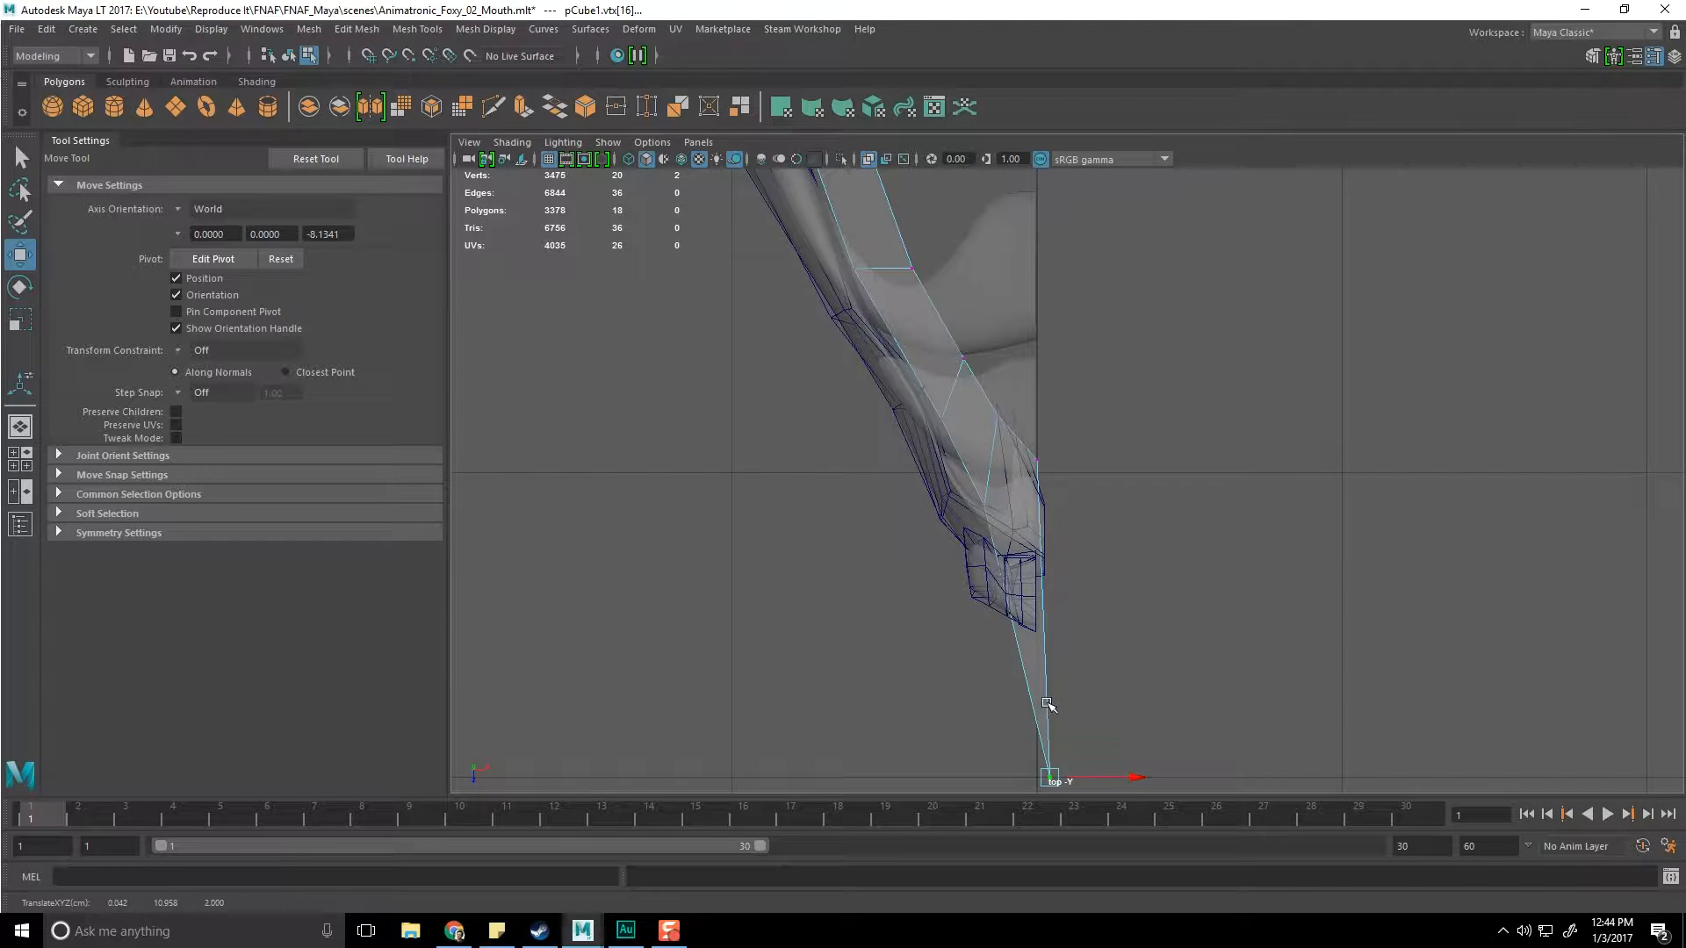
key(ctrl+z)
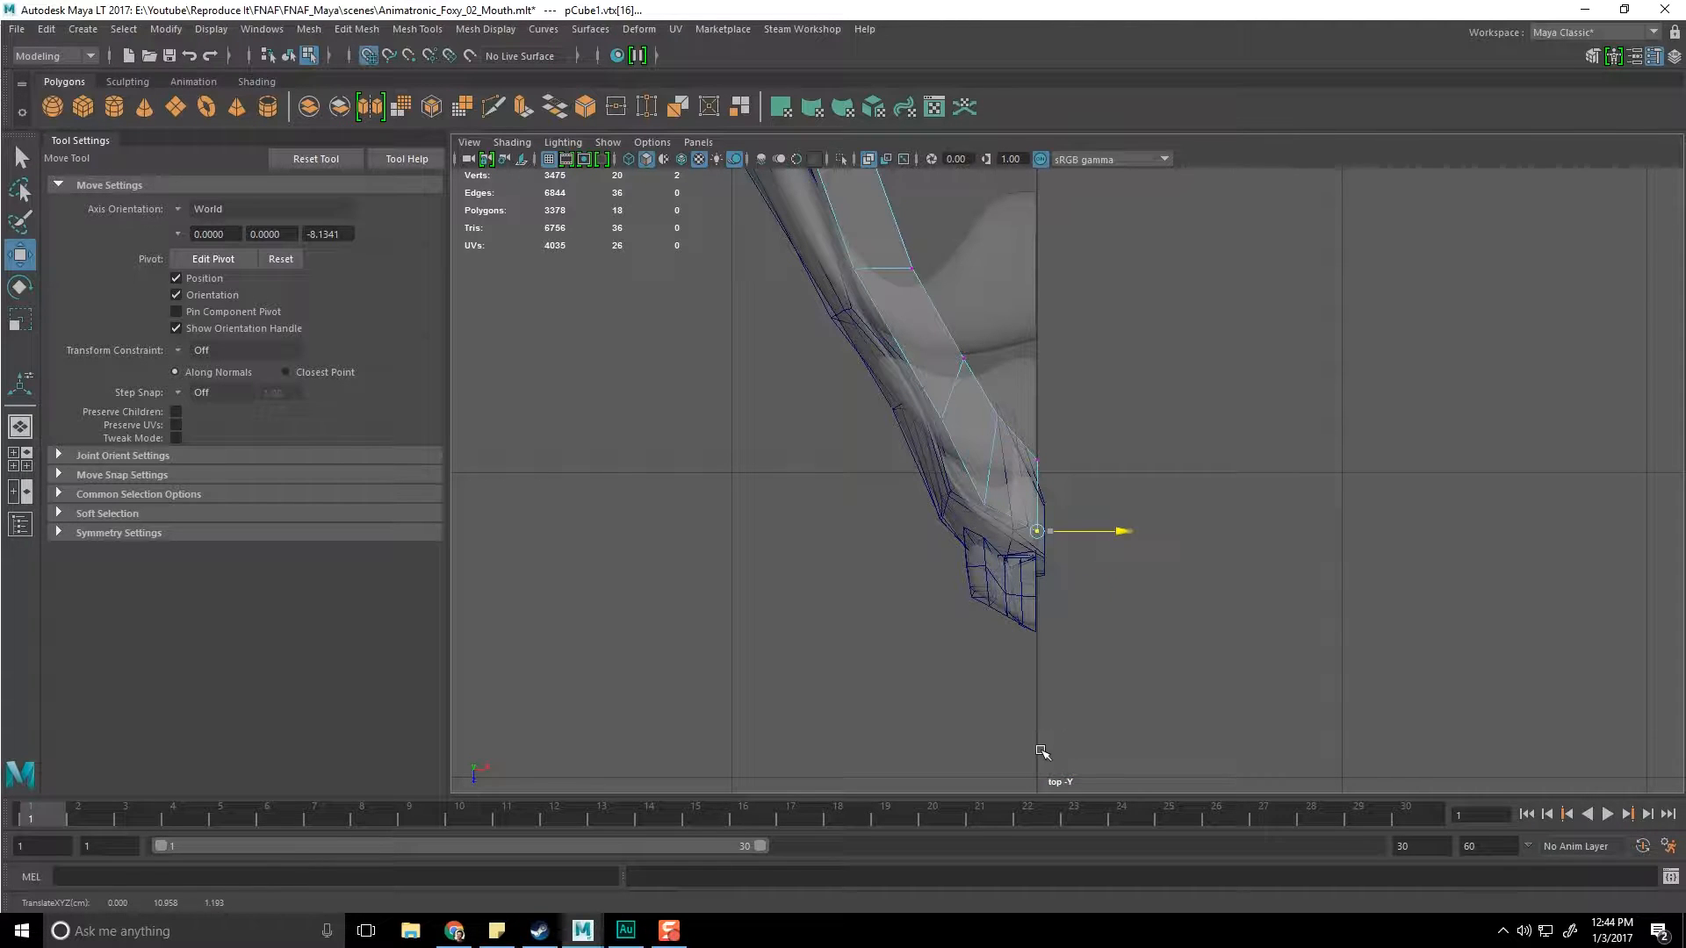
Step: Reposition the strip's outer-side vertices near the front so that edge follows the jaw wall
alt+middle_drag(1021, 306, 1033, 413)
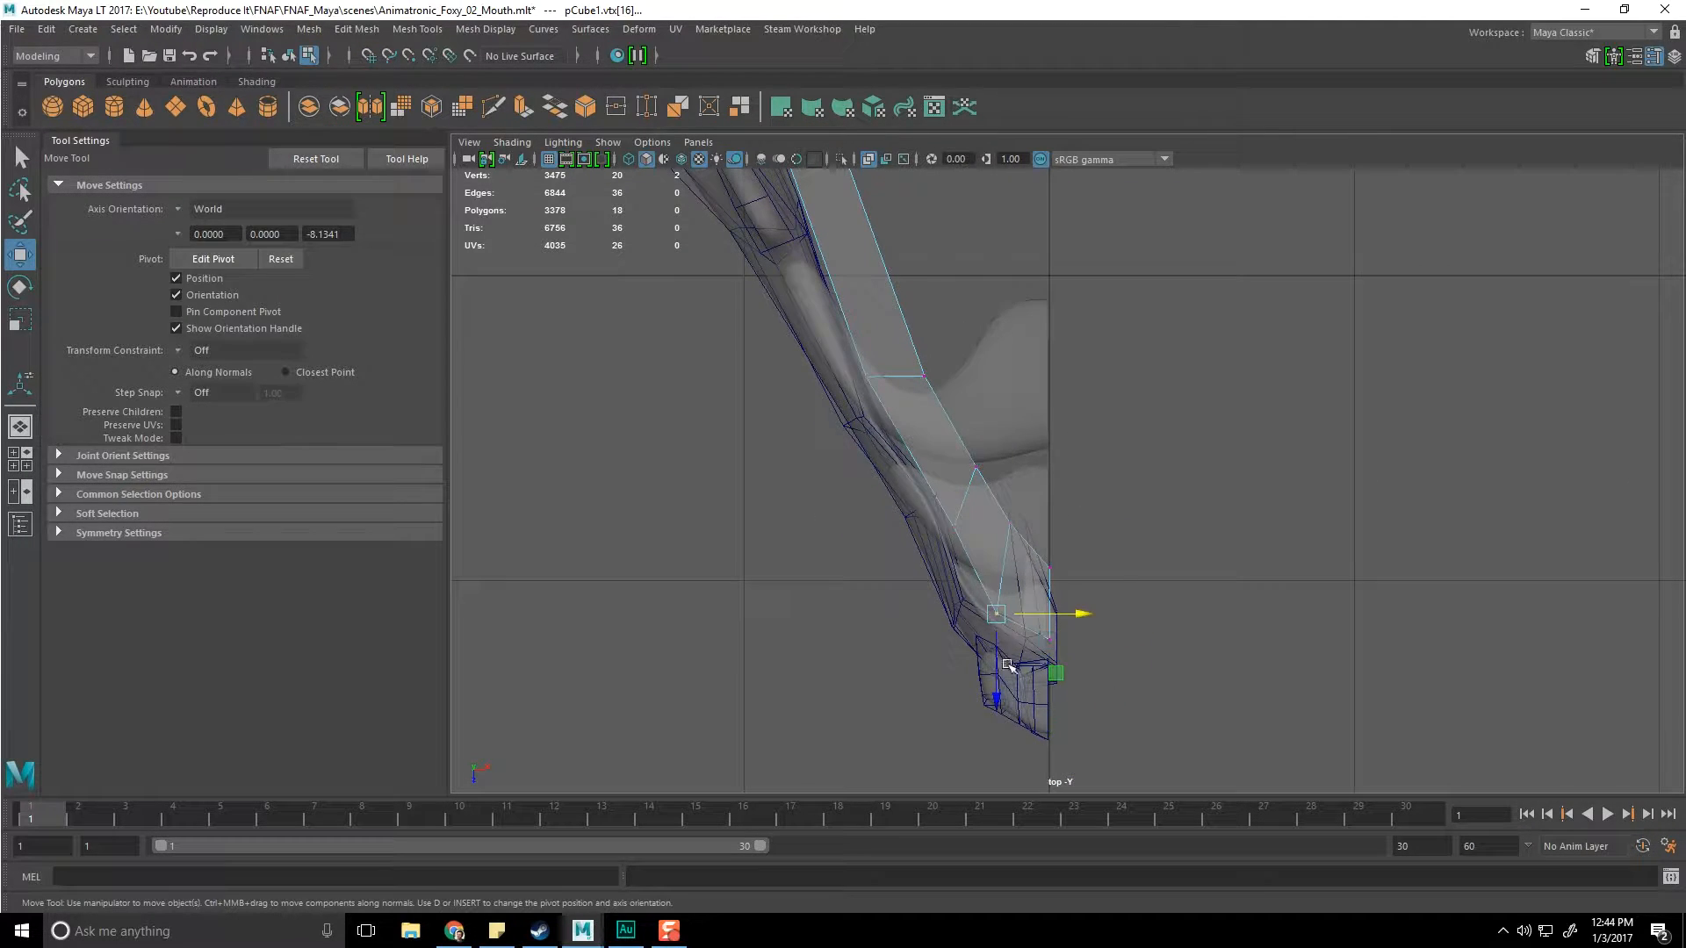
drag(1004, 622, 995, 594)
alt+middle_drag(913, 539, 922, 568)
mouse_move(945, 539)
mouse_down()
mouse_move(974, 569)
mouse_move(961, 545)
mouse_up()
alt+middle_drag(963, 532, 995, 581)
Step: Adjust the inner-side vertices of the front segments to even out the strip's width up to the centre line
drag(921, 465, 973, 459)
drag(998, 515, 1031, 550)
alt+middle_drag(1054, 606, 1000, 507)
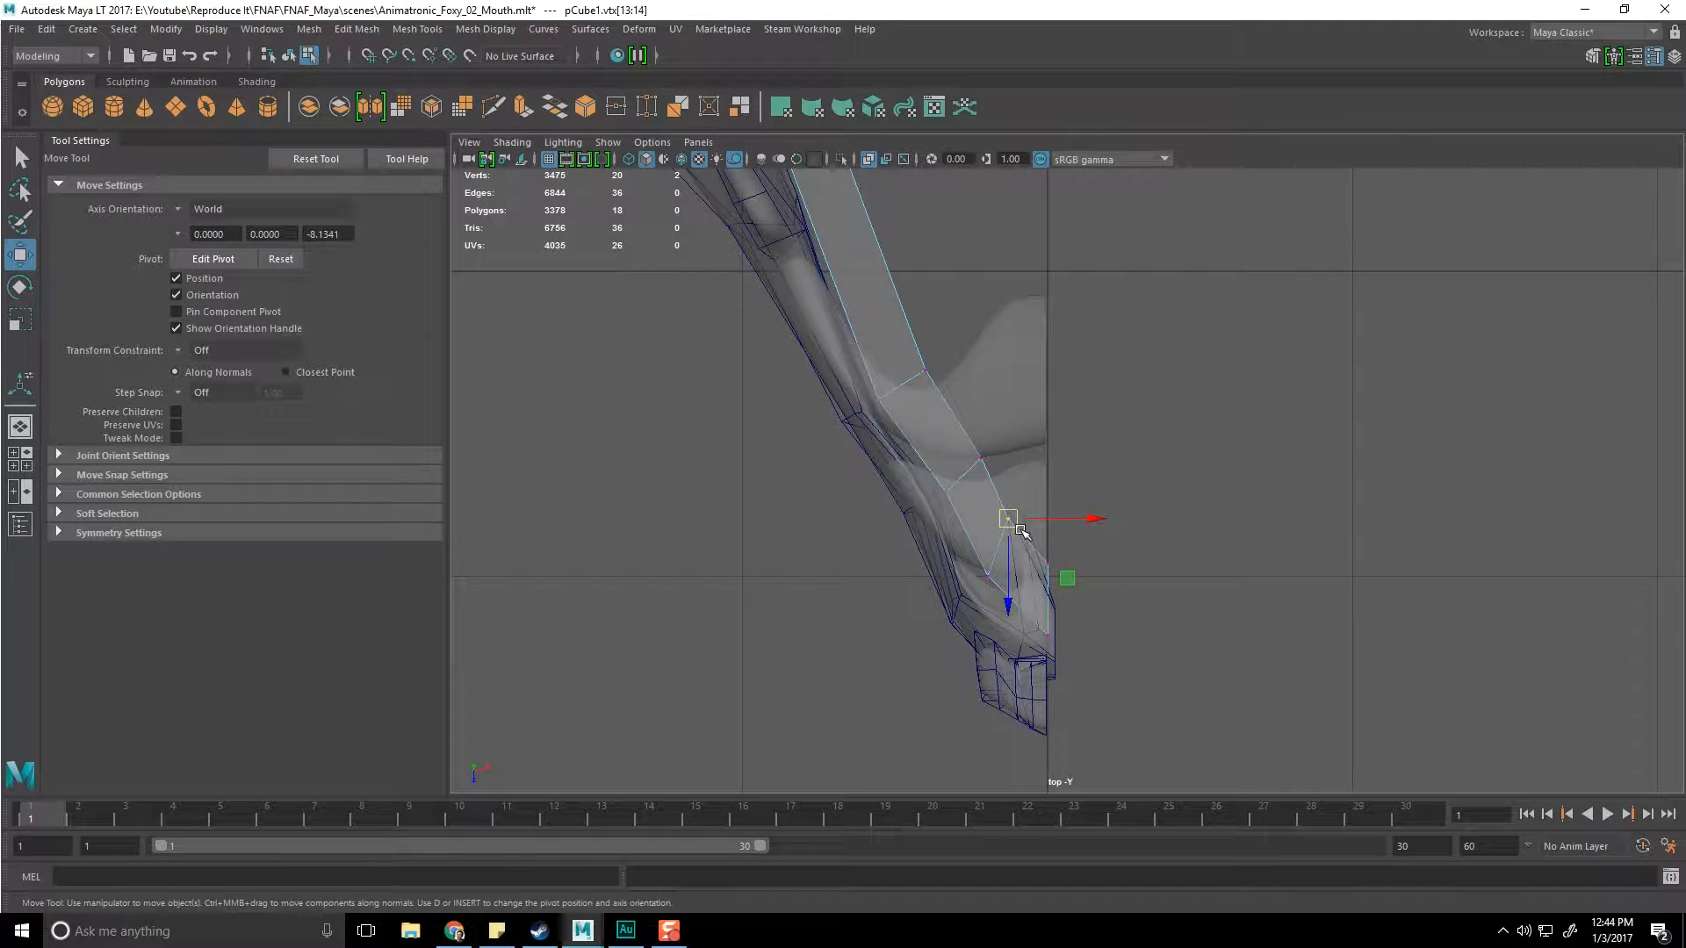
drag(1020, 530, 1027, 546)
scroll(1058, 590, up, 2)
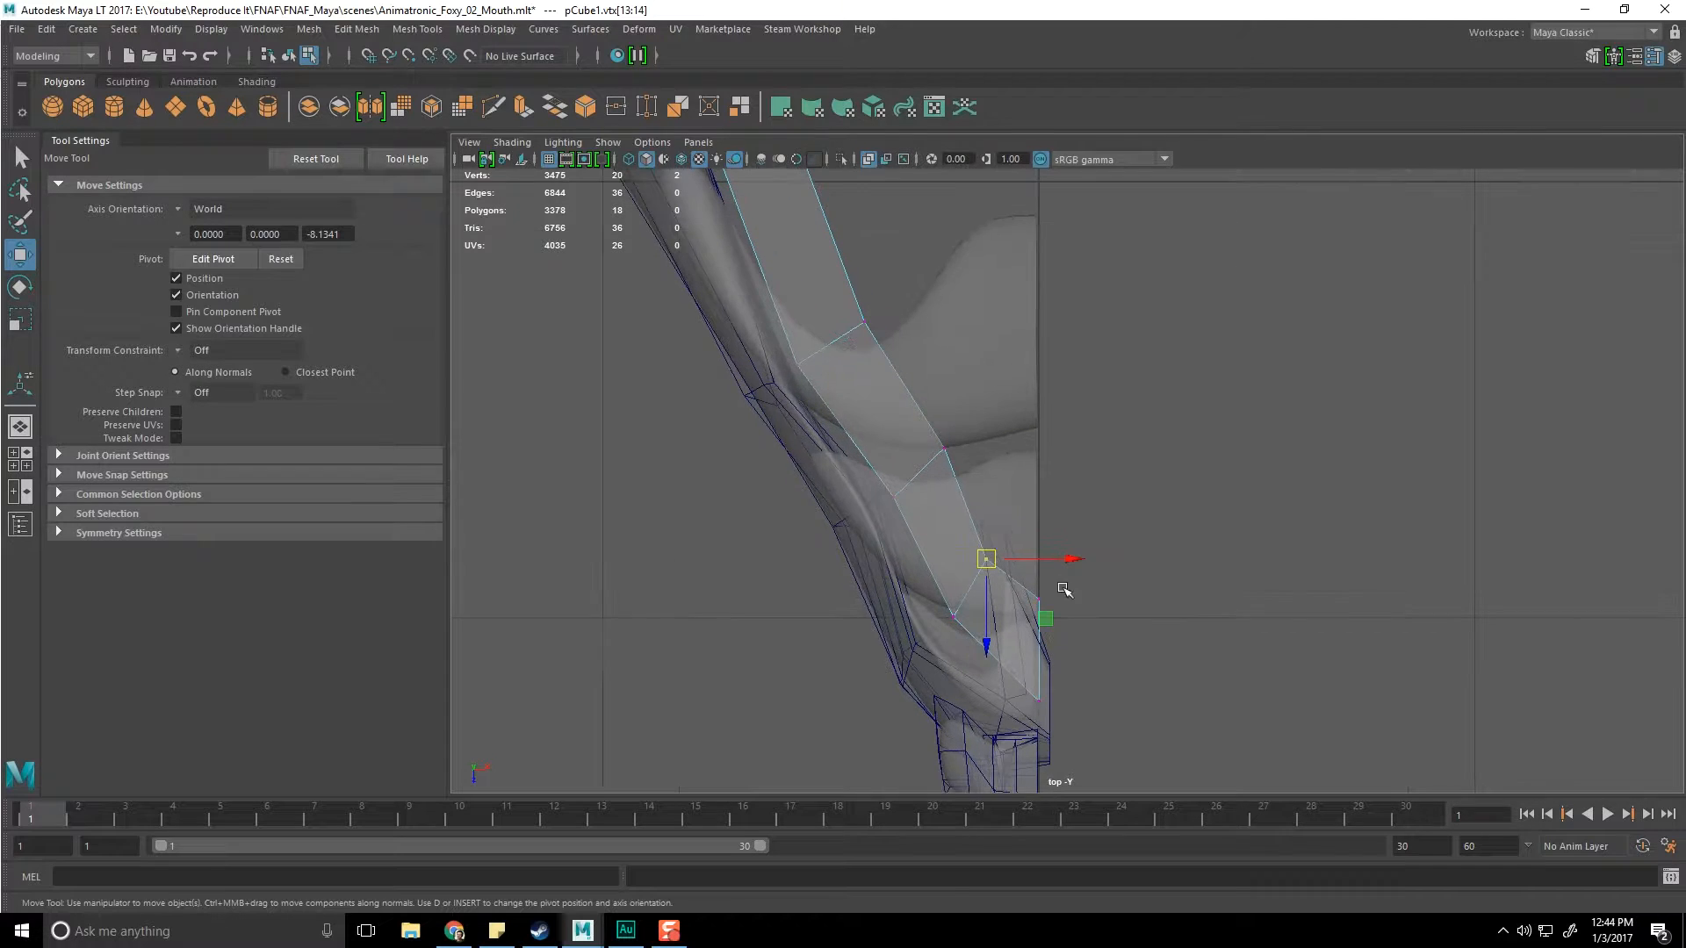
alt+middle_drag(994, 434, 1001, 567)
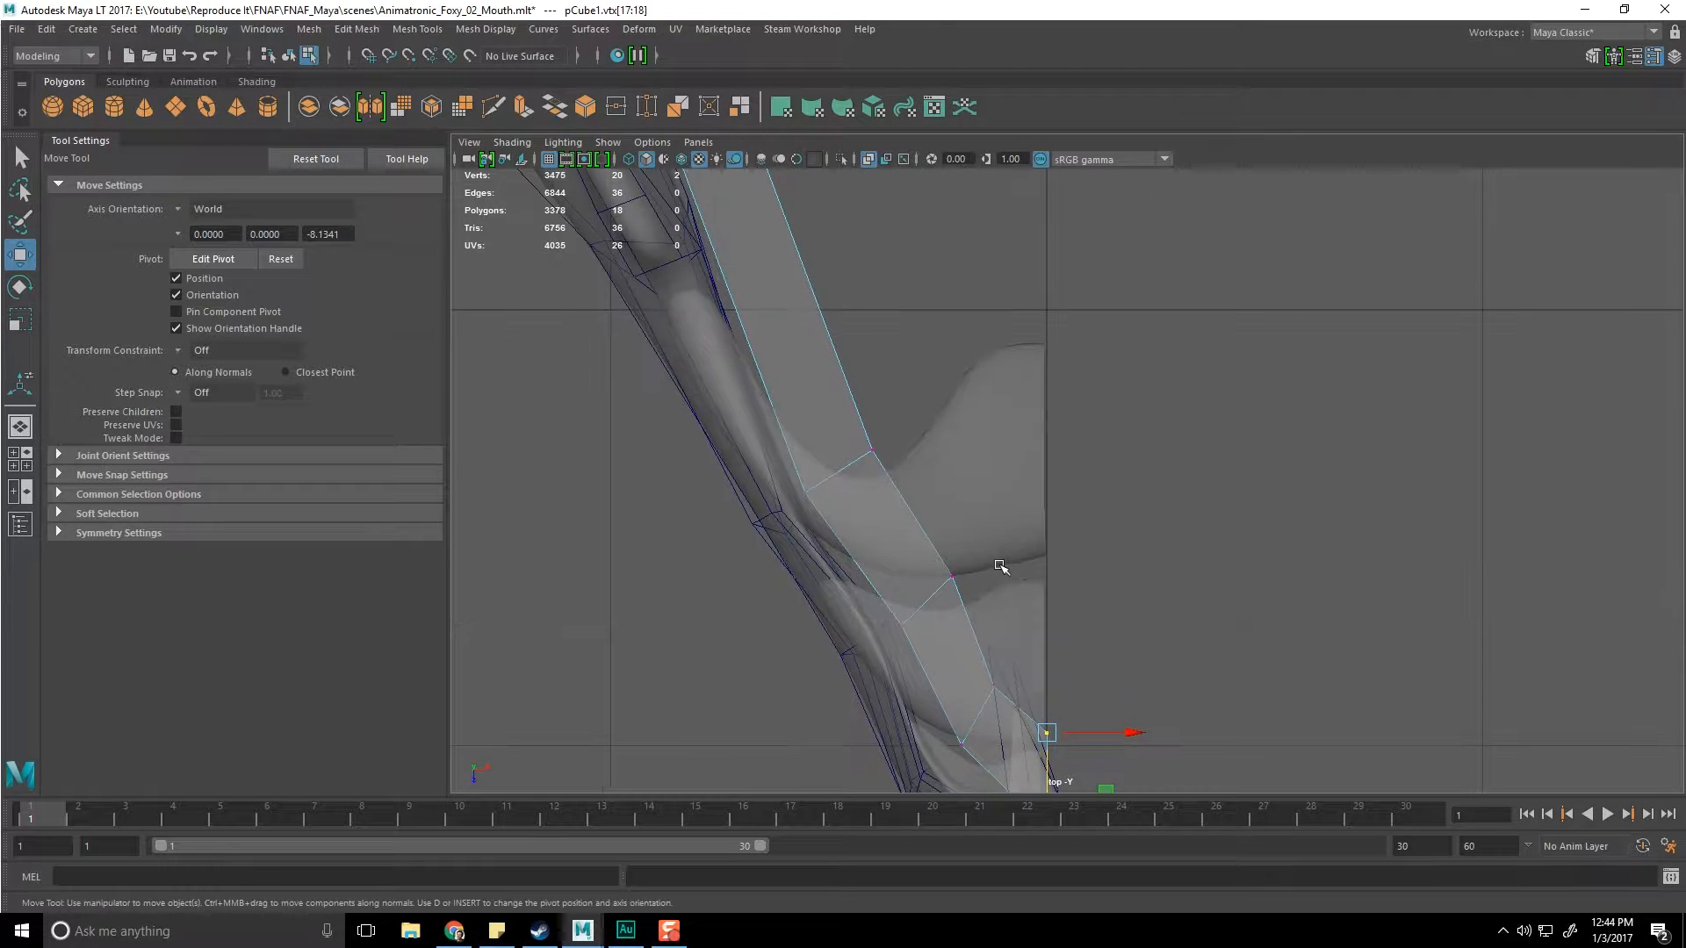
scroll(931, 404, down, 5)
scroll(983, 457, up, 2)
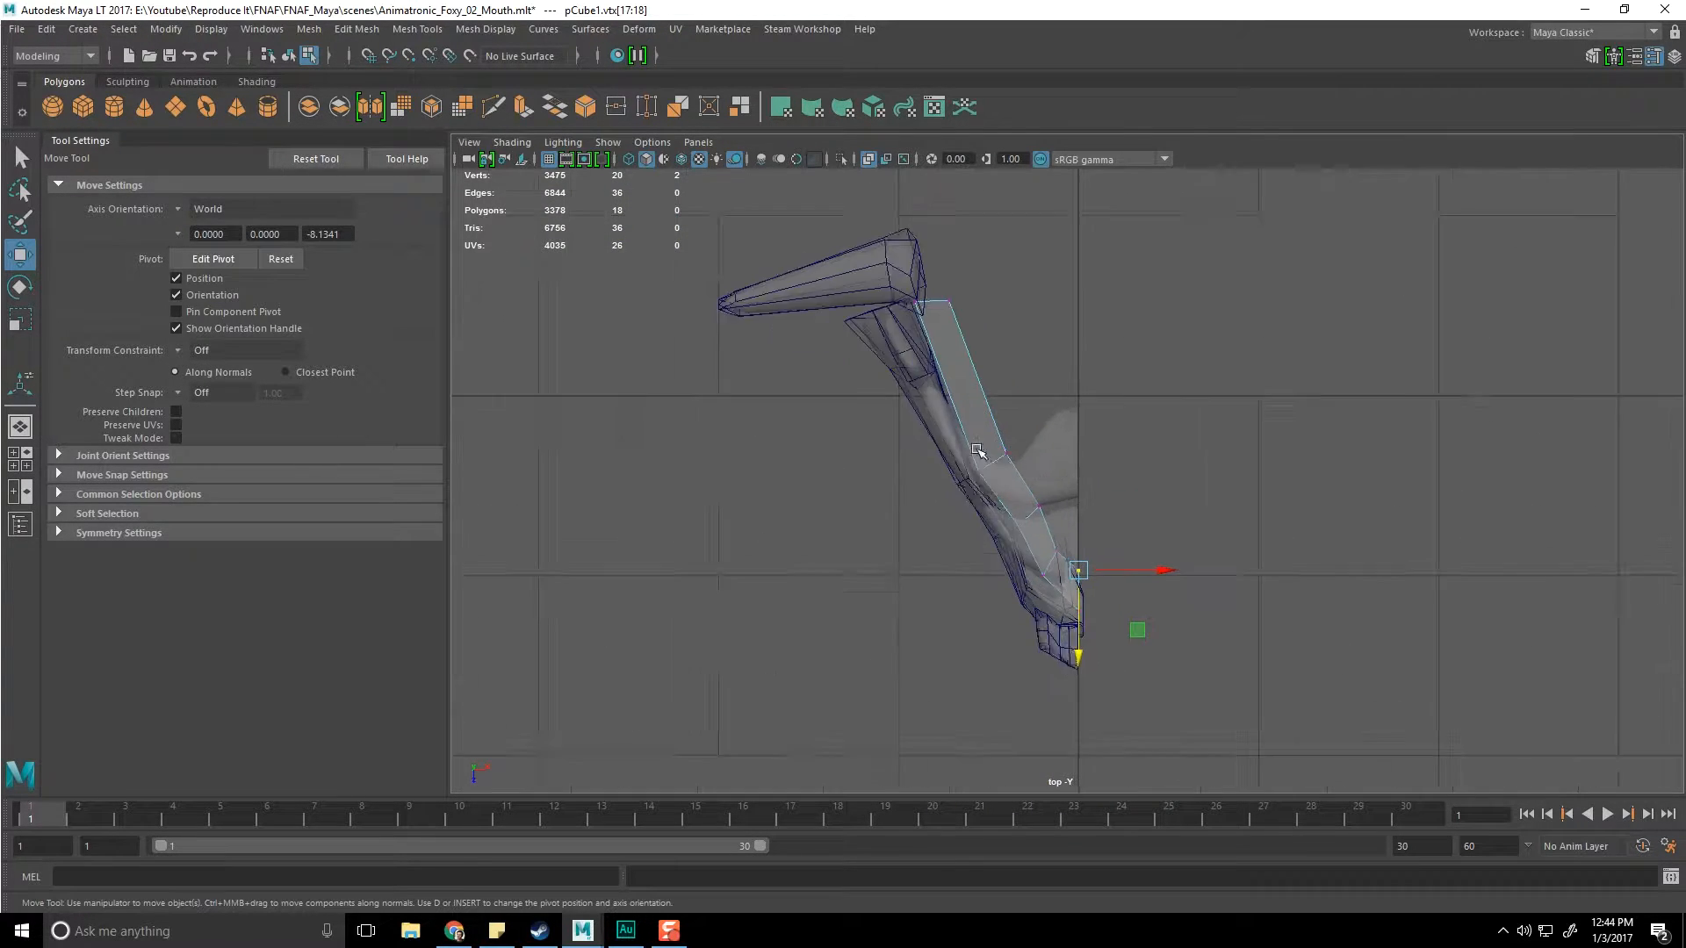
Step: Return to the perspective view, preview the strip smoothed, and examine its fit underneath the jaw
key(space)
key(space)
alt+drag(1174, 452, 980, 498)
key(3)
key(1)
scroll(980, 498, up, 3)
alt+middle_drag(980, 498, 1059, 434)
alt+drag(1060, 434, 1129, 482)
Step: Insert lengthwise edge loops close to the strip's long edges so it keeps its shape under smooth preview
shift+right_click(1127, 486)
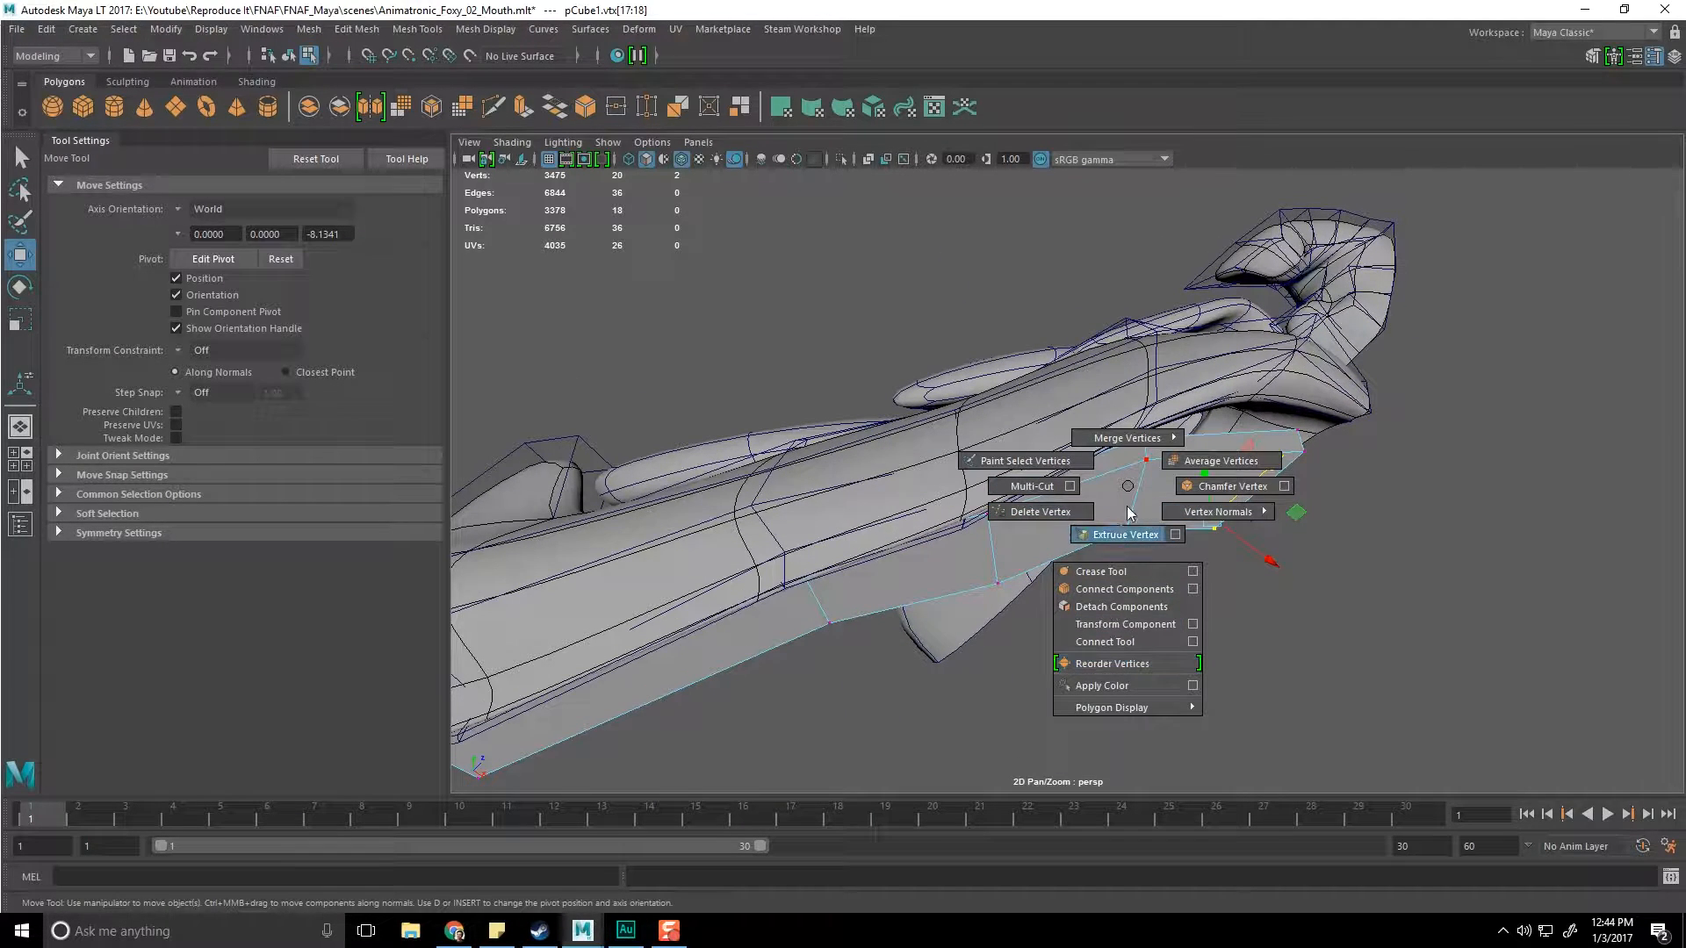
key(F8)
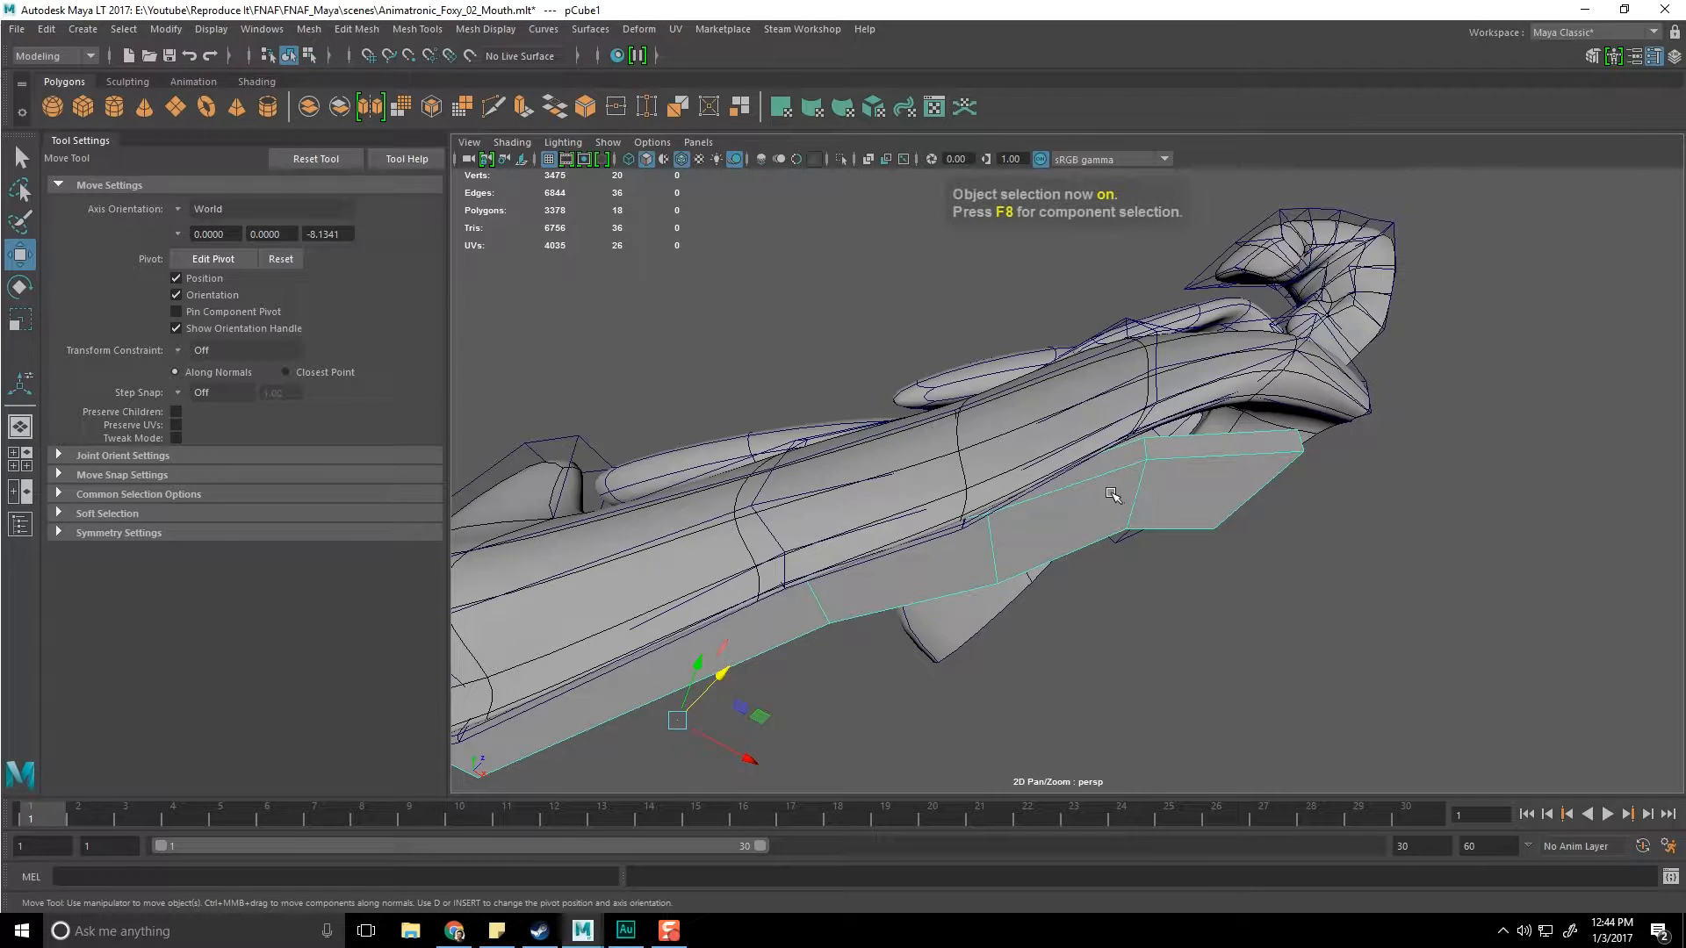
shift+right_click(1112, 498)
click(1036, 520)
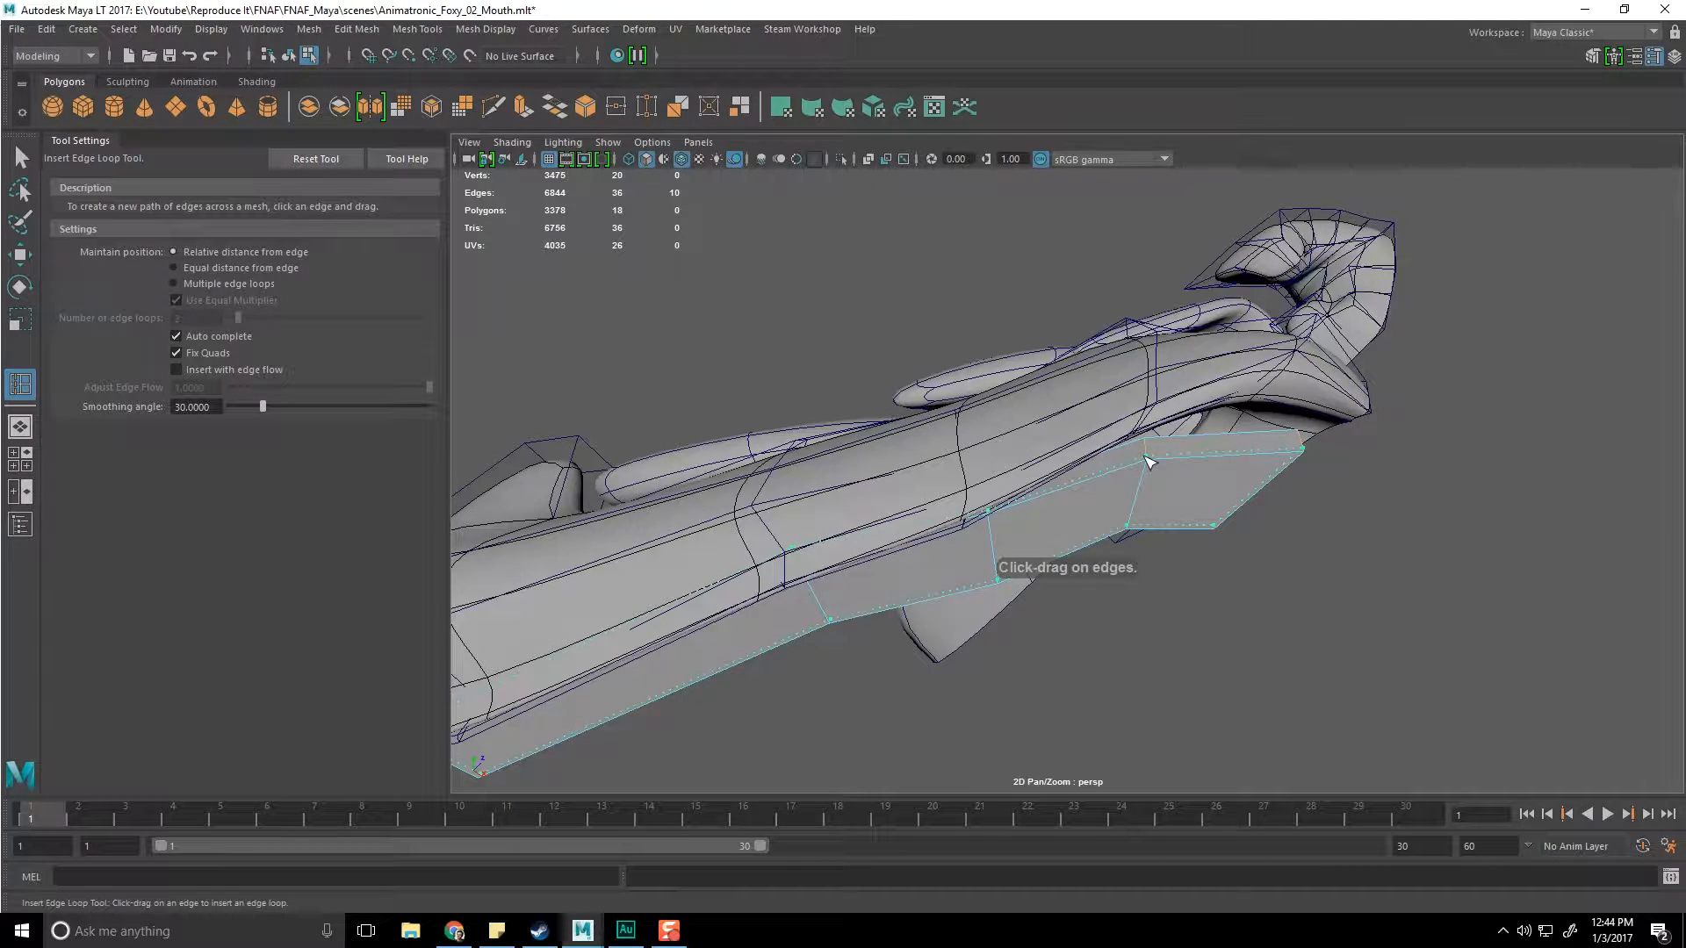
alt+drag(1163, 479, 1088, 432)
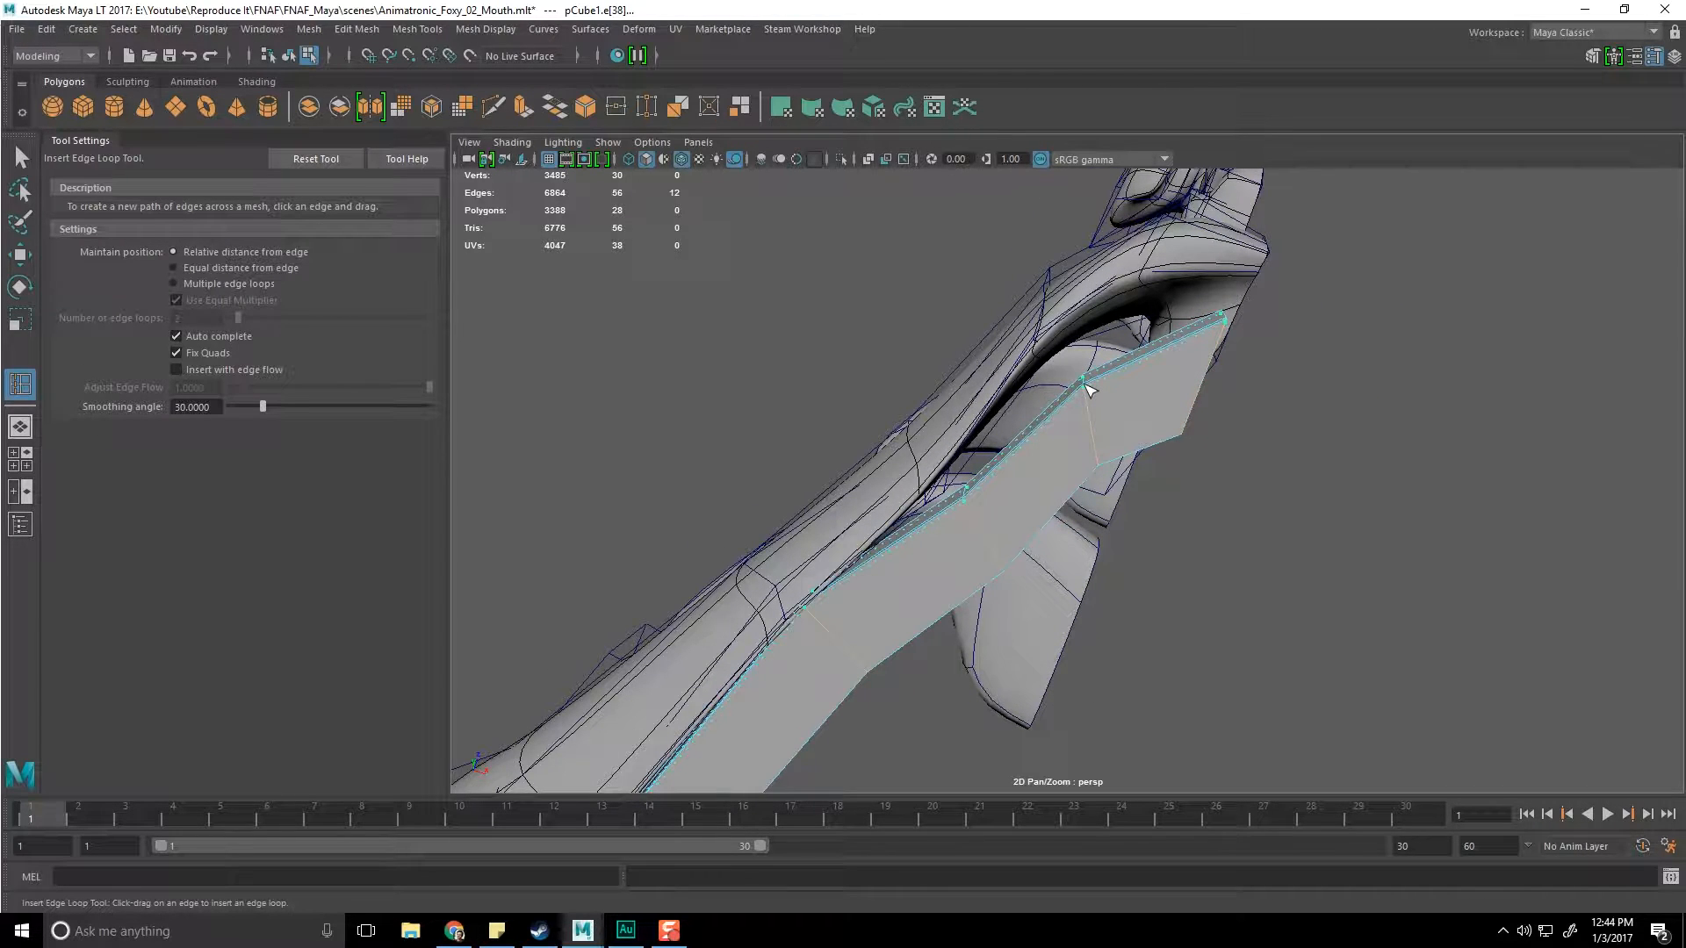
alt+drag(1095, 401, 1117, 507)
click(1132, 469)
alt+drag(1062, 431, 1088, 485)
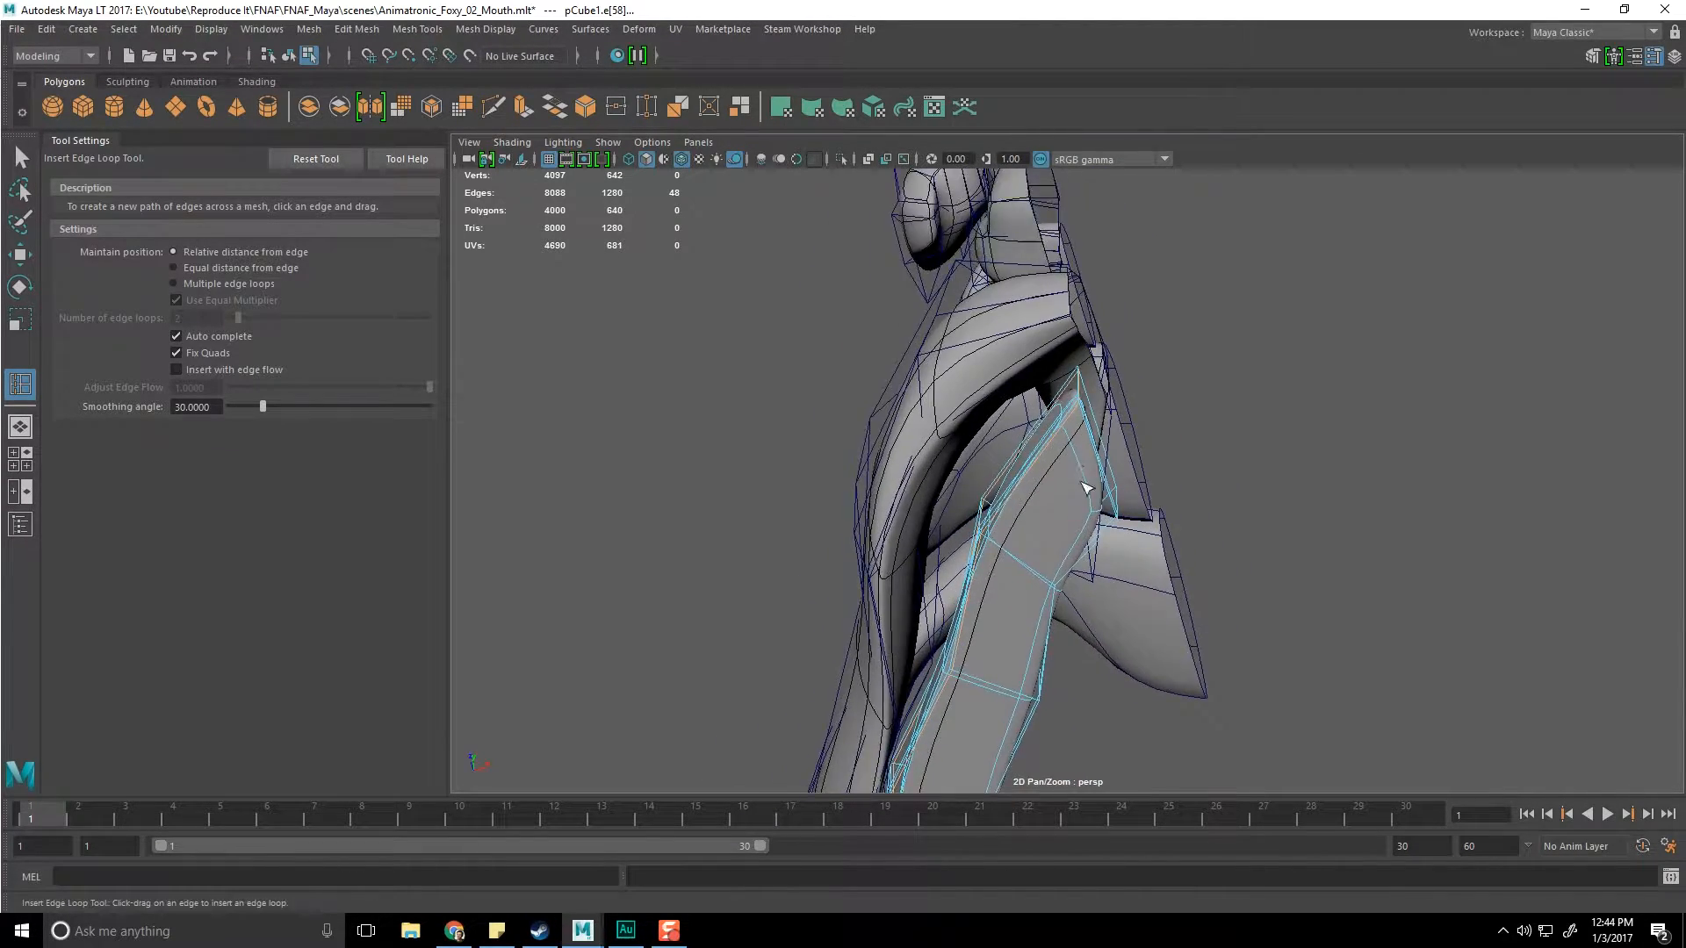
Step: Delete the four faces capping the strip's front end at the centre line and preview the strip smoothed
alt+right_drag(1087, 485, 1144, 311)
alt+drag(1113, 348, 1004, 558)
key(q)
right_drag(992, 550, 976, 518)
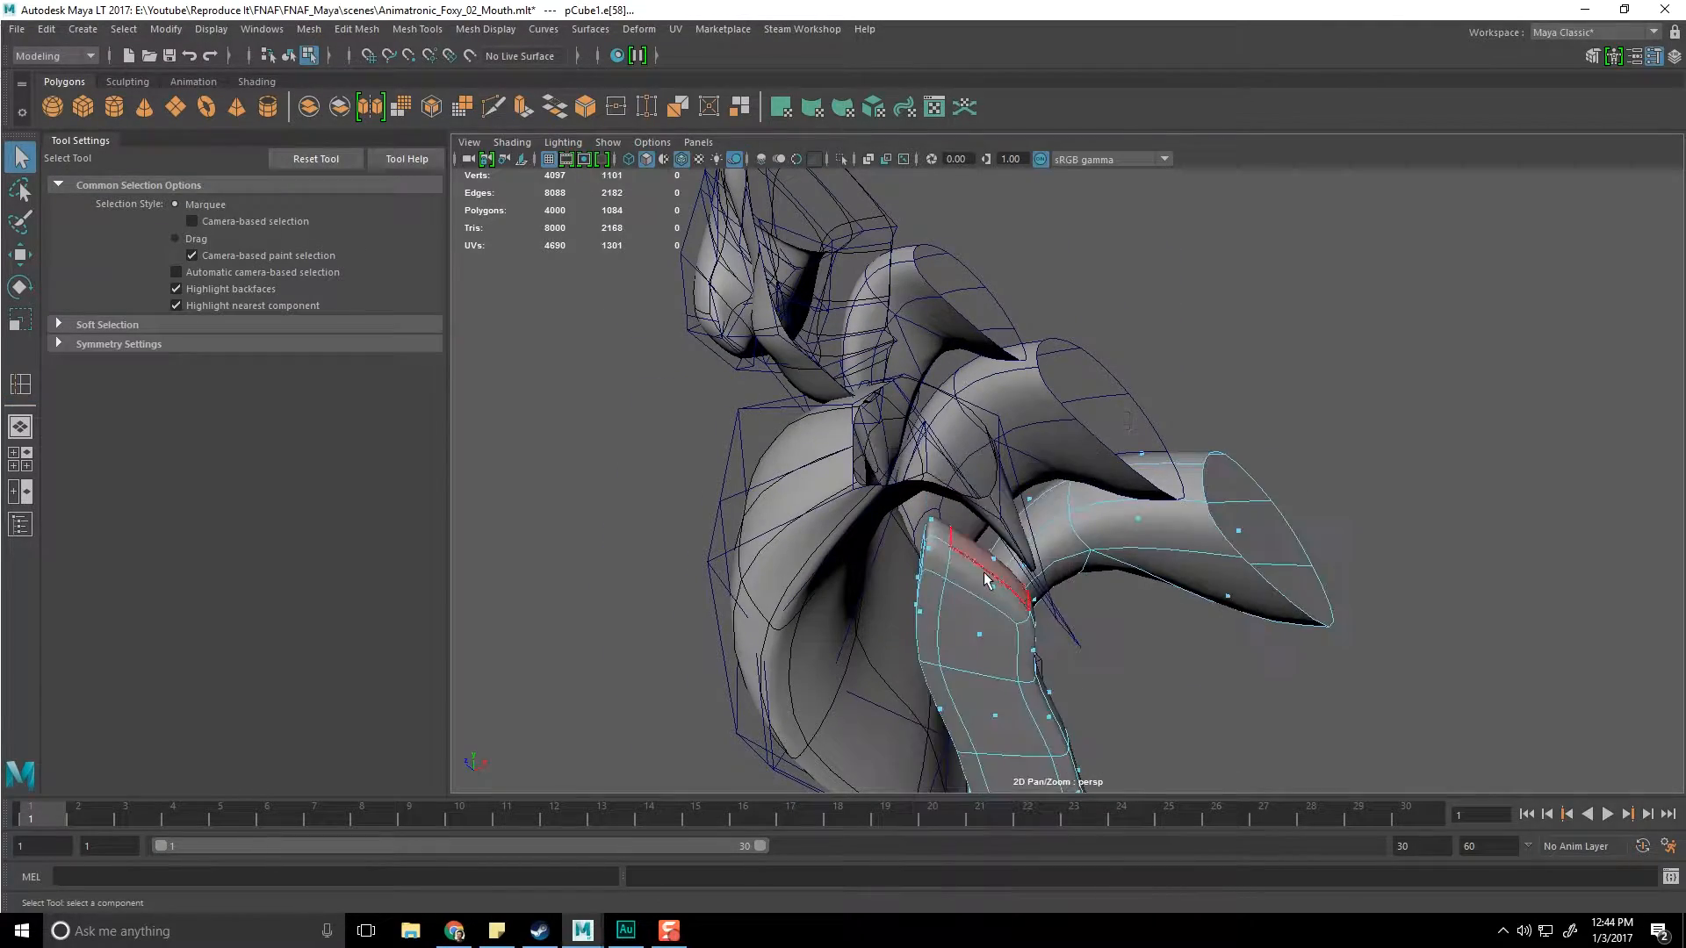
click(993, 564)
alt+drag(993, 564, 1002, 481)
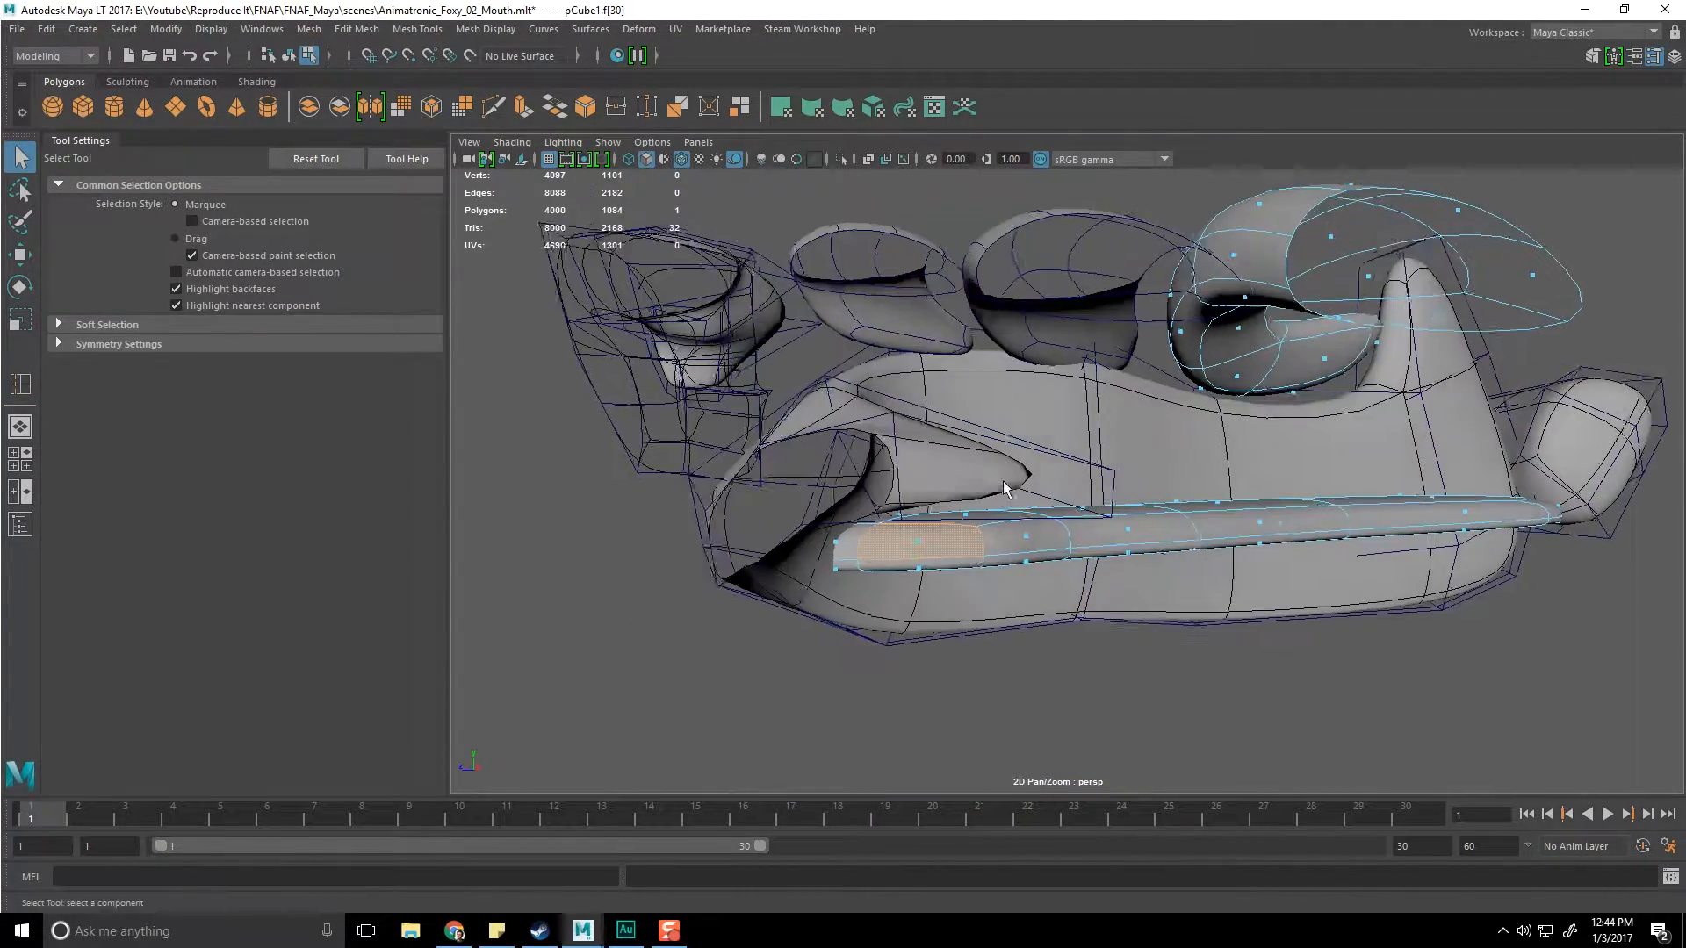
scroll(1002, 485, up, 3)
alt+drag(749, 581, 938, 514)
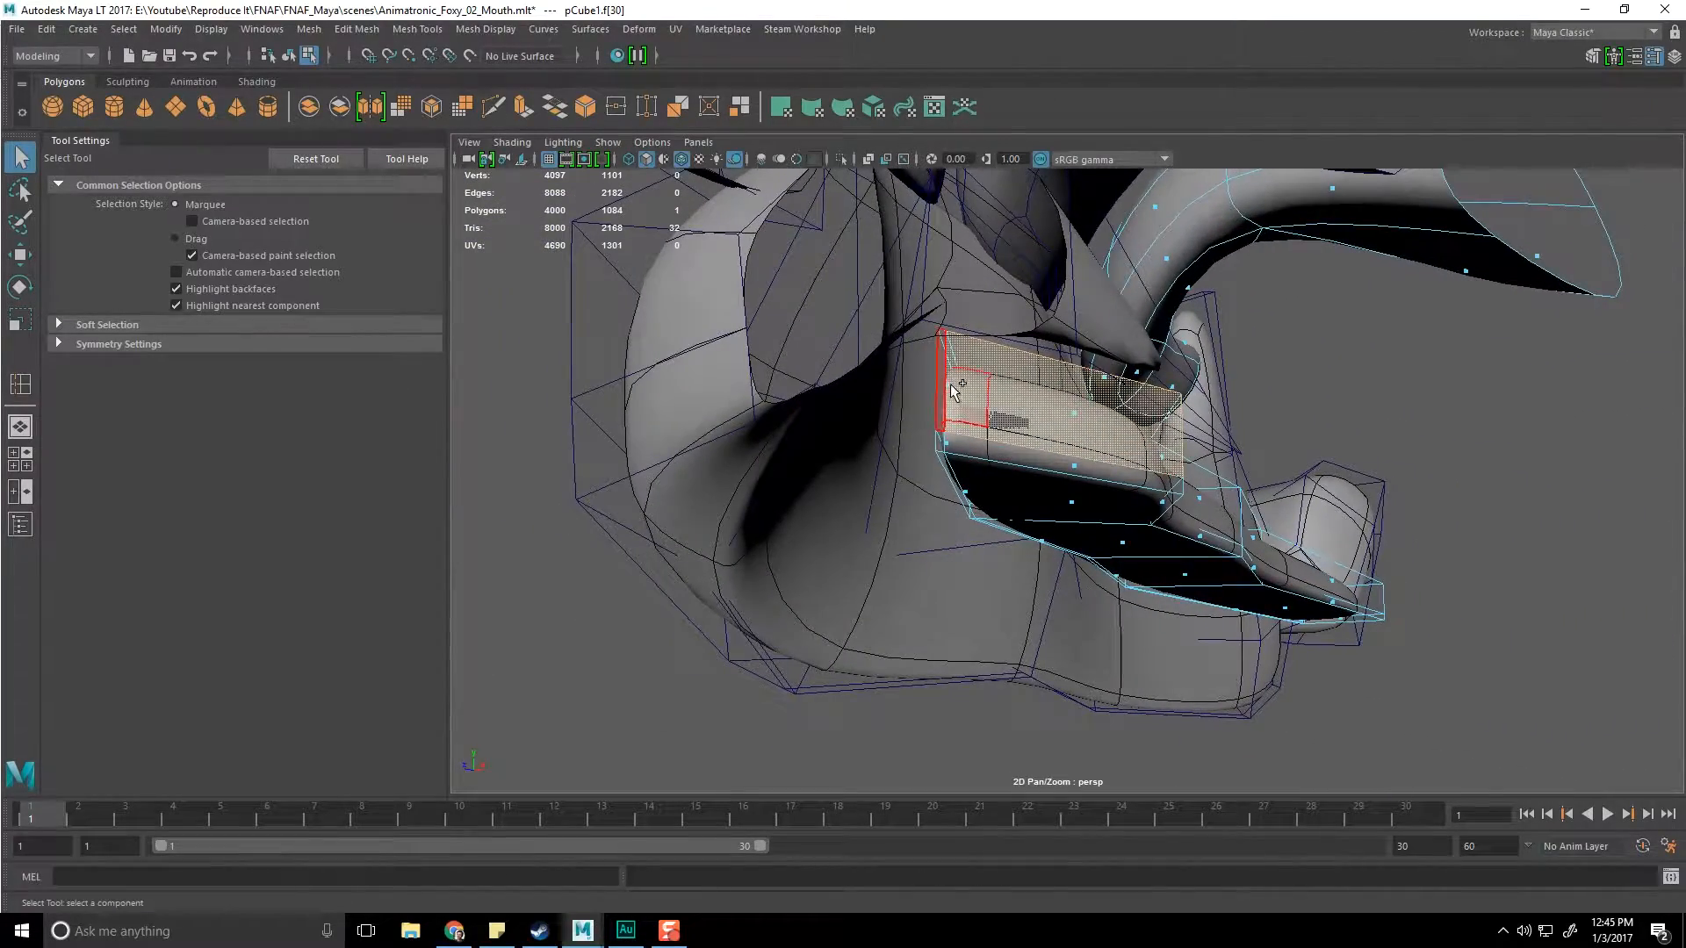
alt+drag(963, 430, 998, 375)
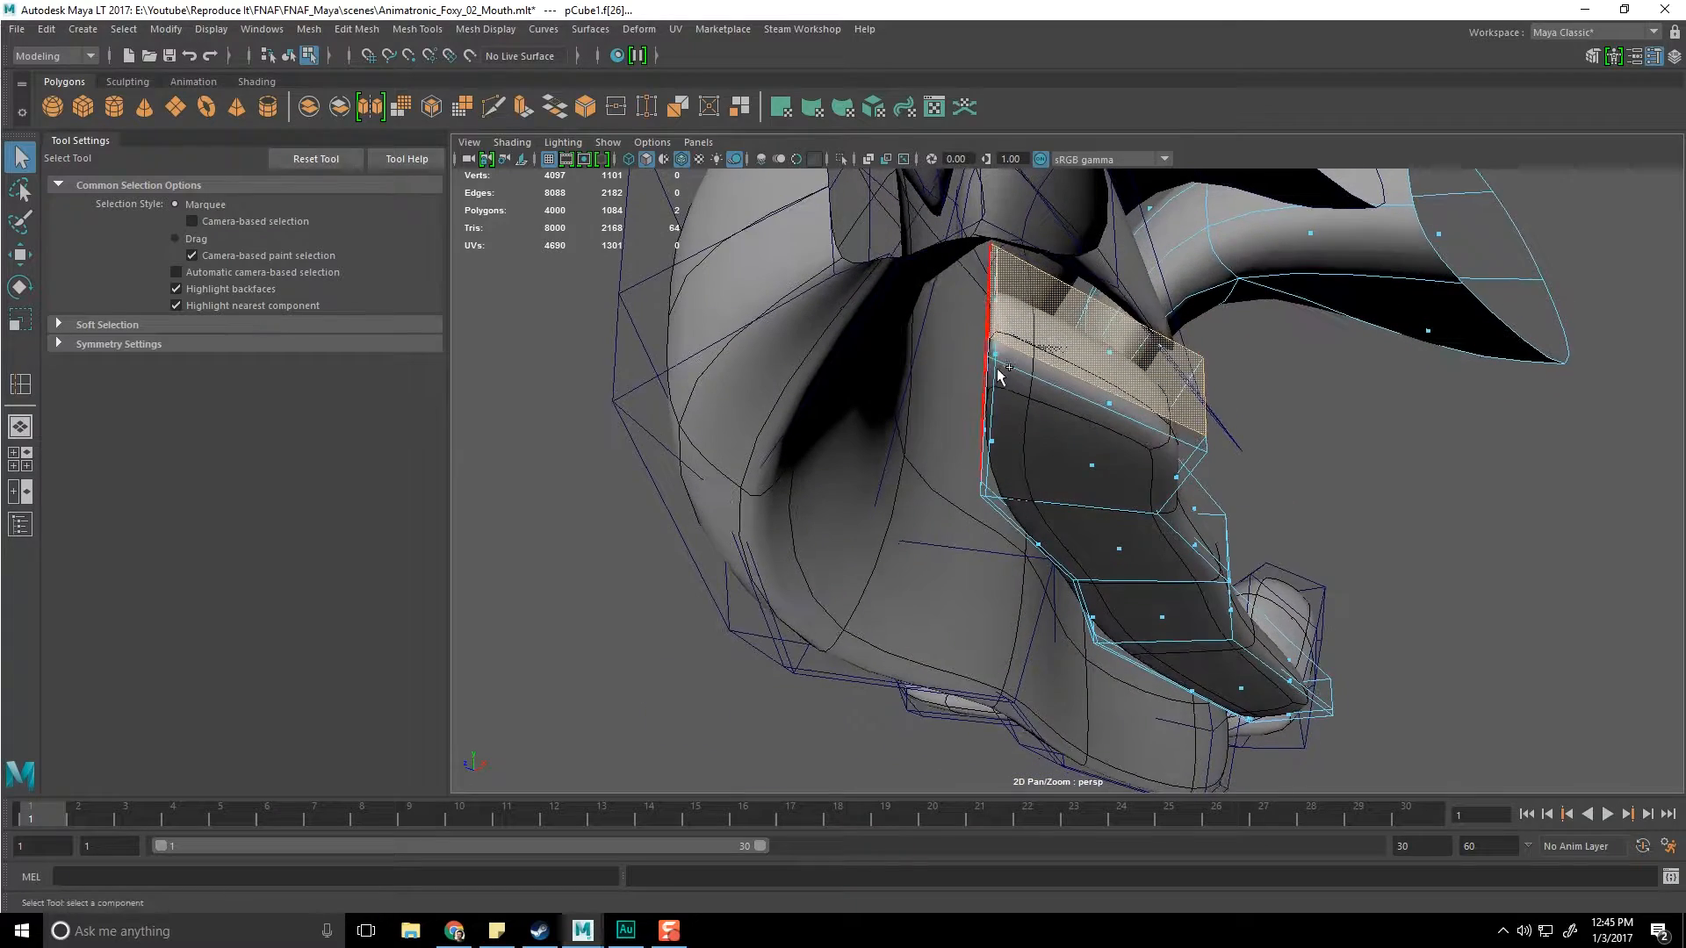
shift+click(1114, 408)
key(1)
alt+drag(1108, 414, 1133, 417)
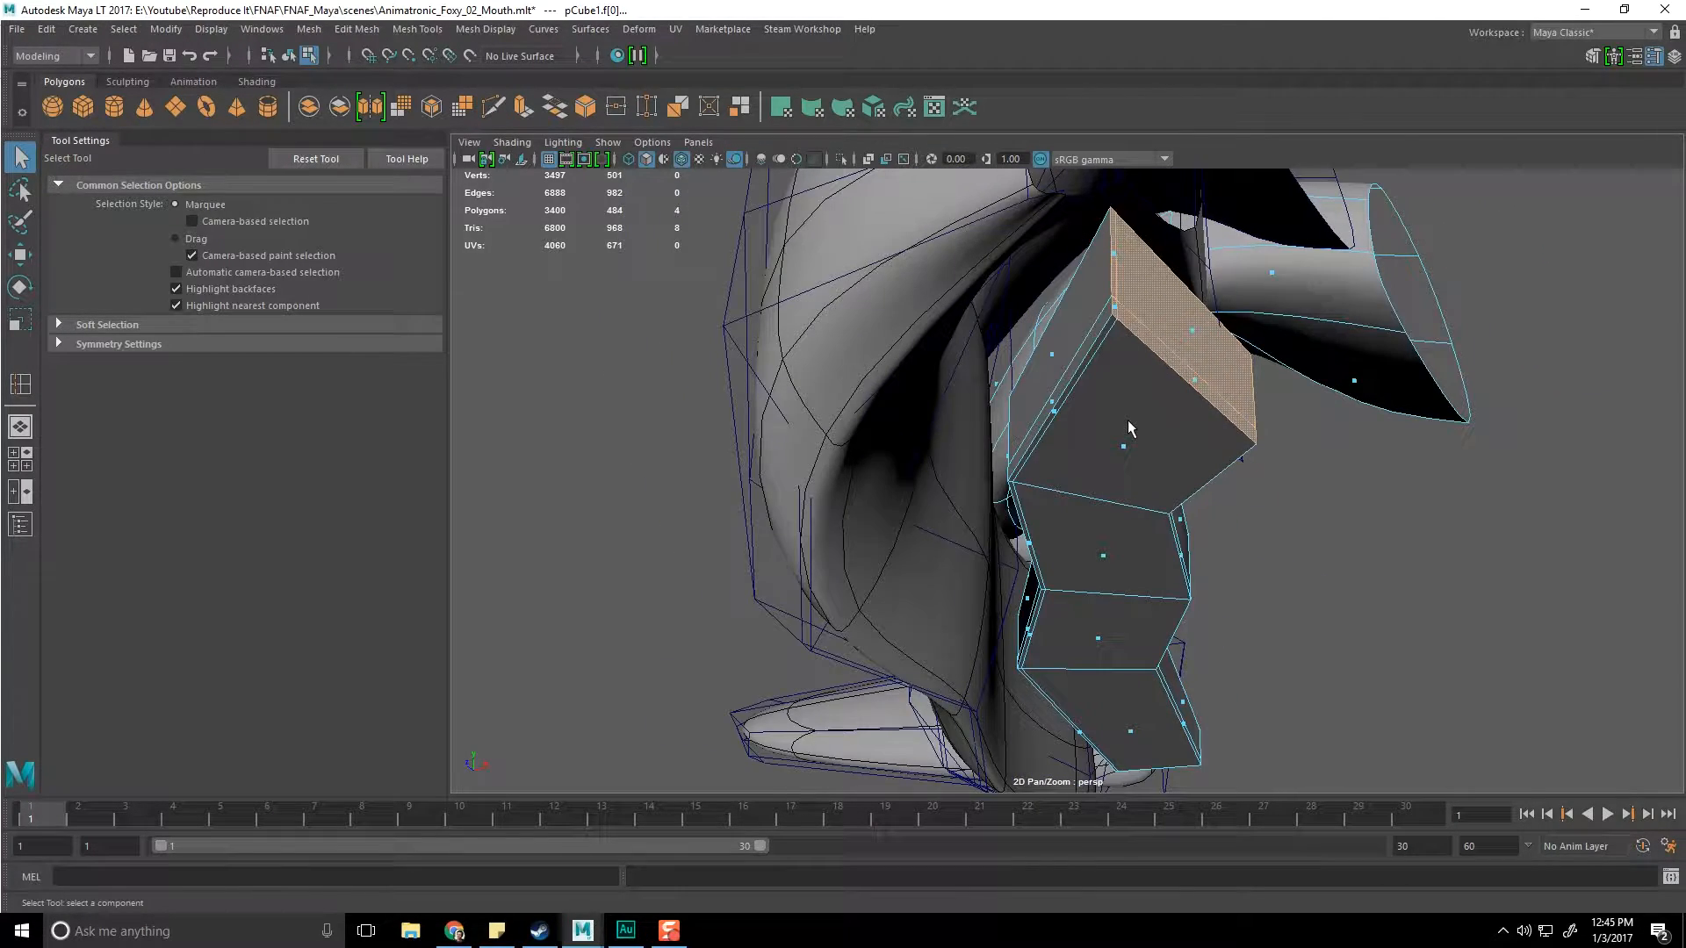
key(Delete)
key(space)
key(space)
alt+drag(1173, 433, 1212, 465)
key(3)
alt+drag(1223, 552, 1139, 279)
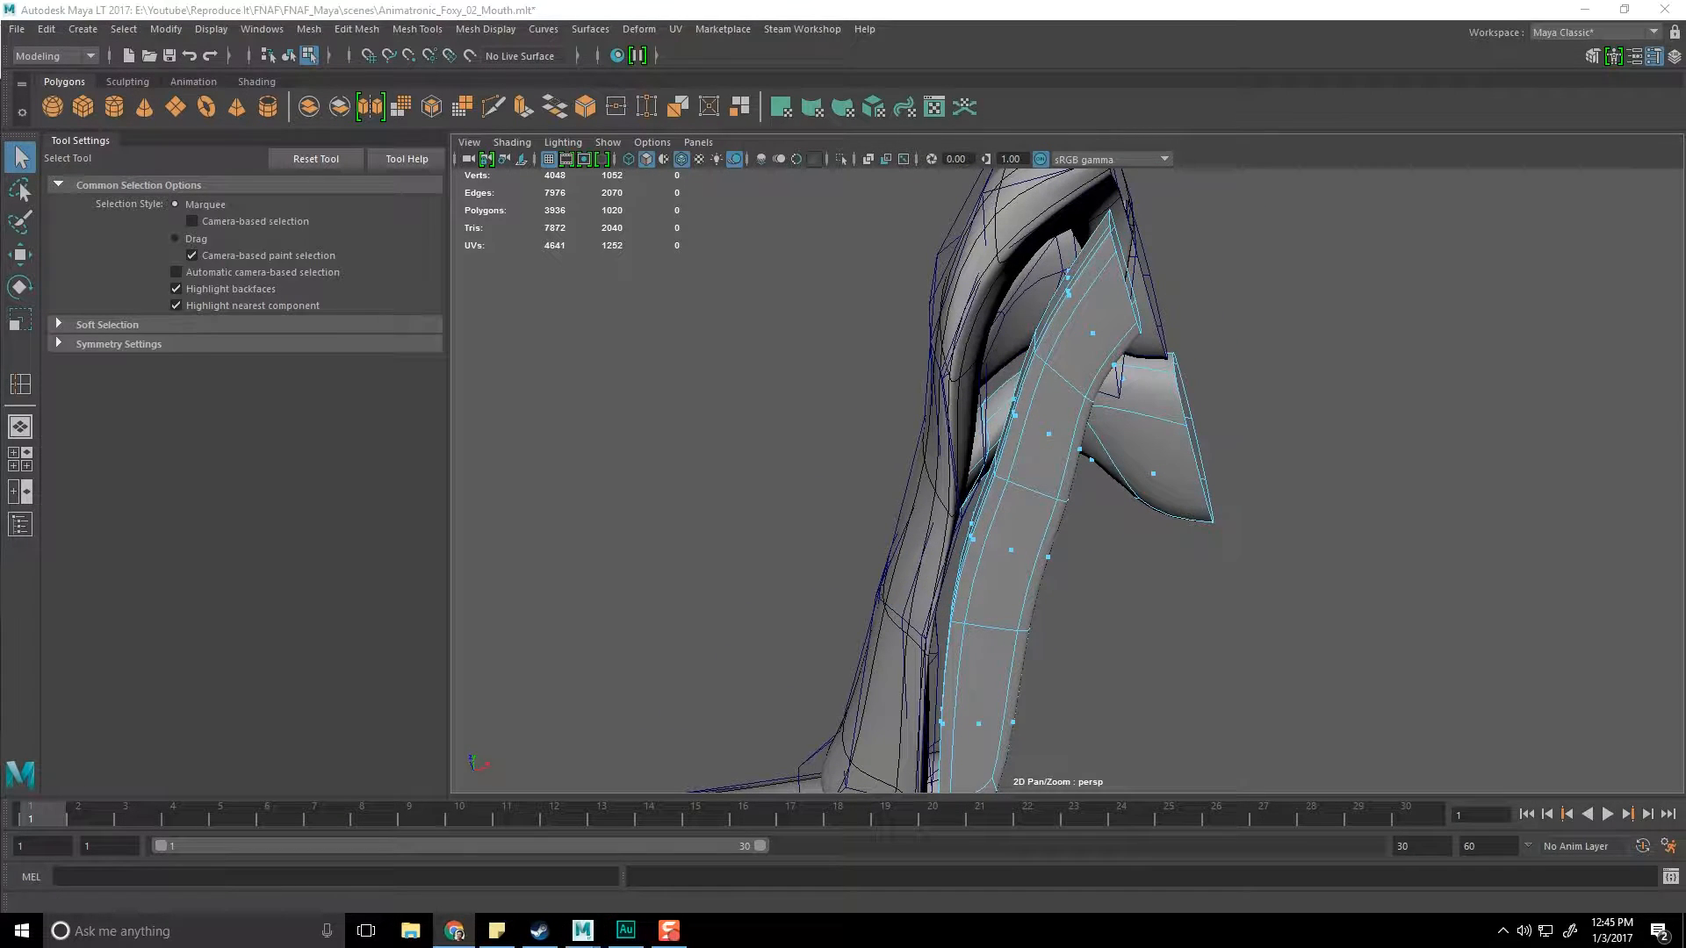
Step: Switch to Chrome to examine the Funtime Foxy and open-mouthed fox reference pictures, and return to Maya
key(alt+Tab)
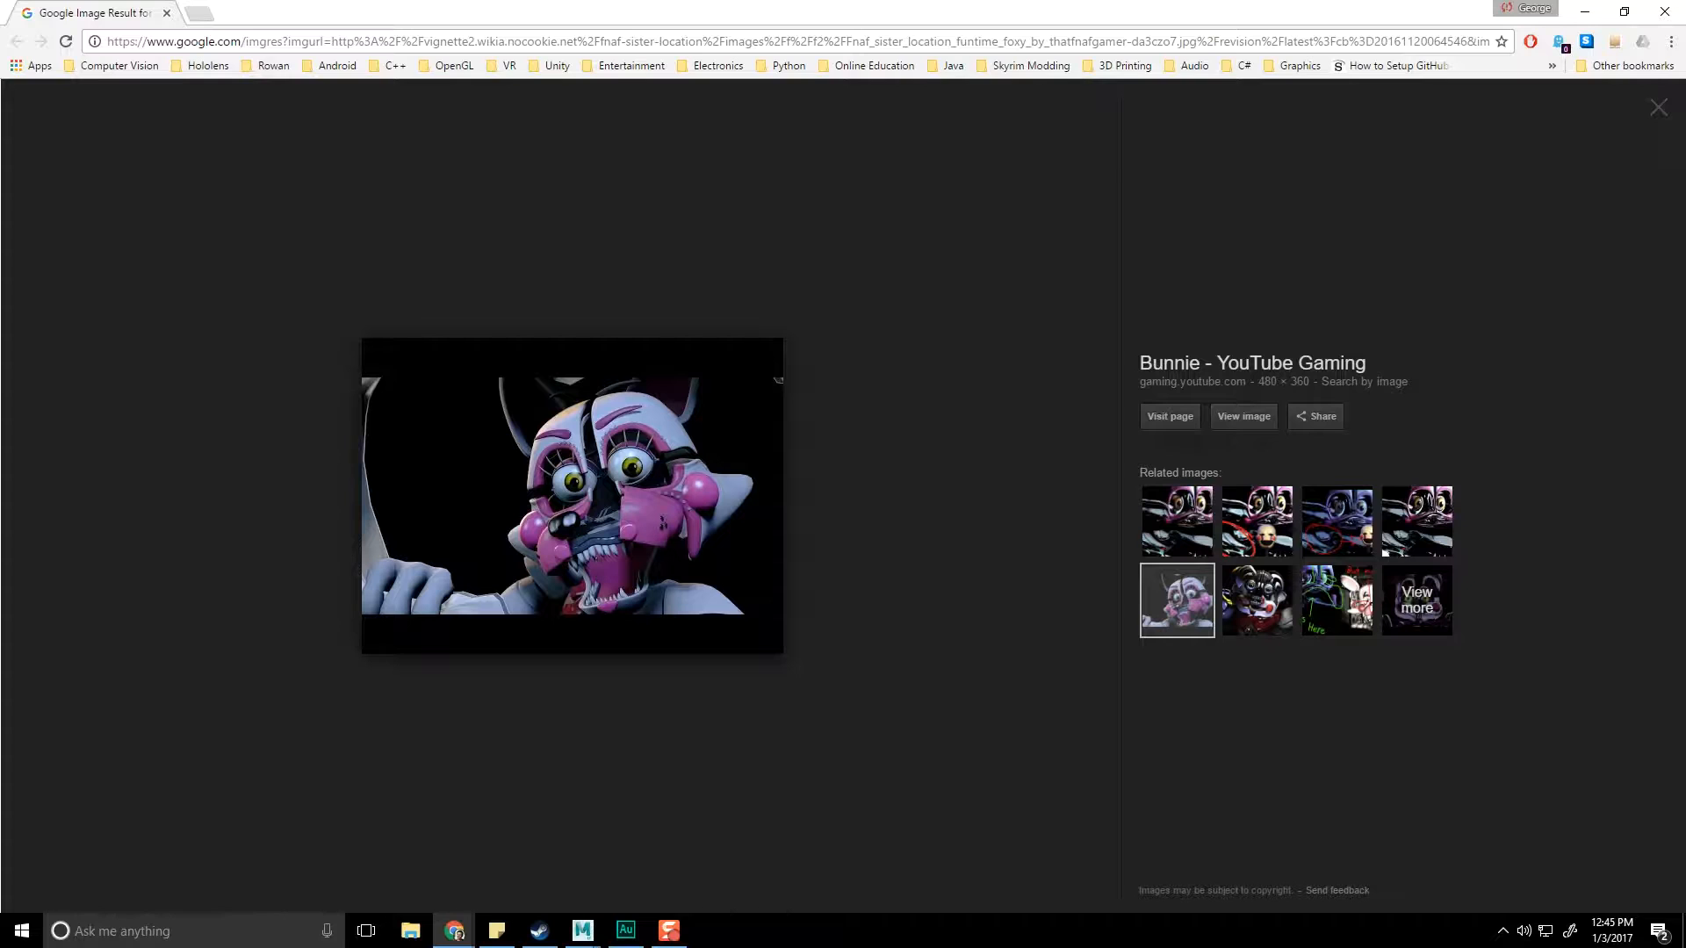
drag(314, 238, 0, 184)
drag(0, 98, 867, 98)
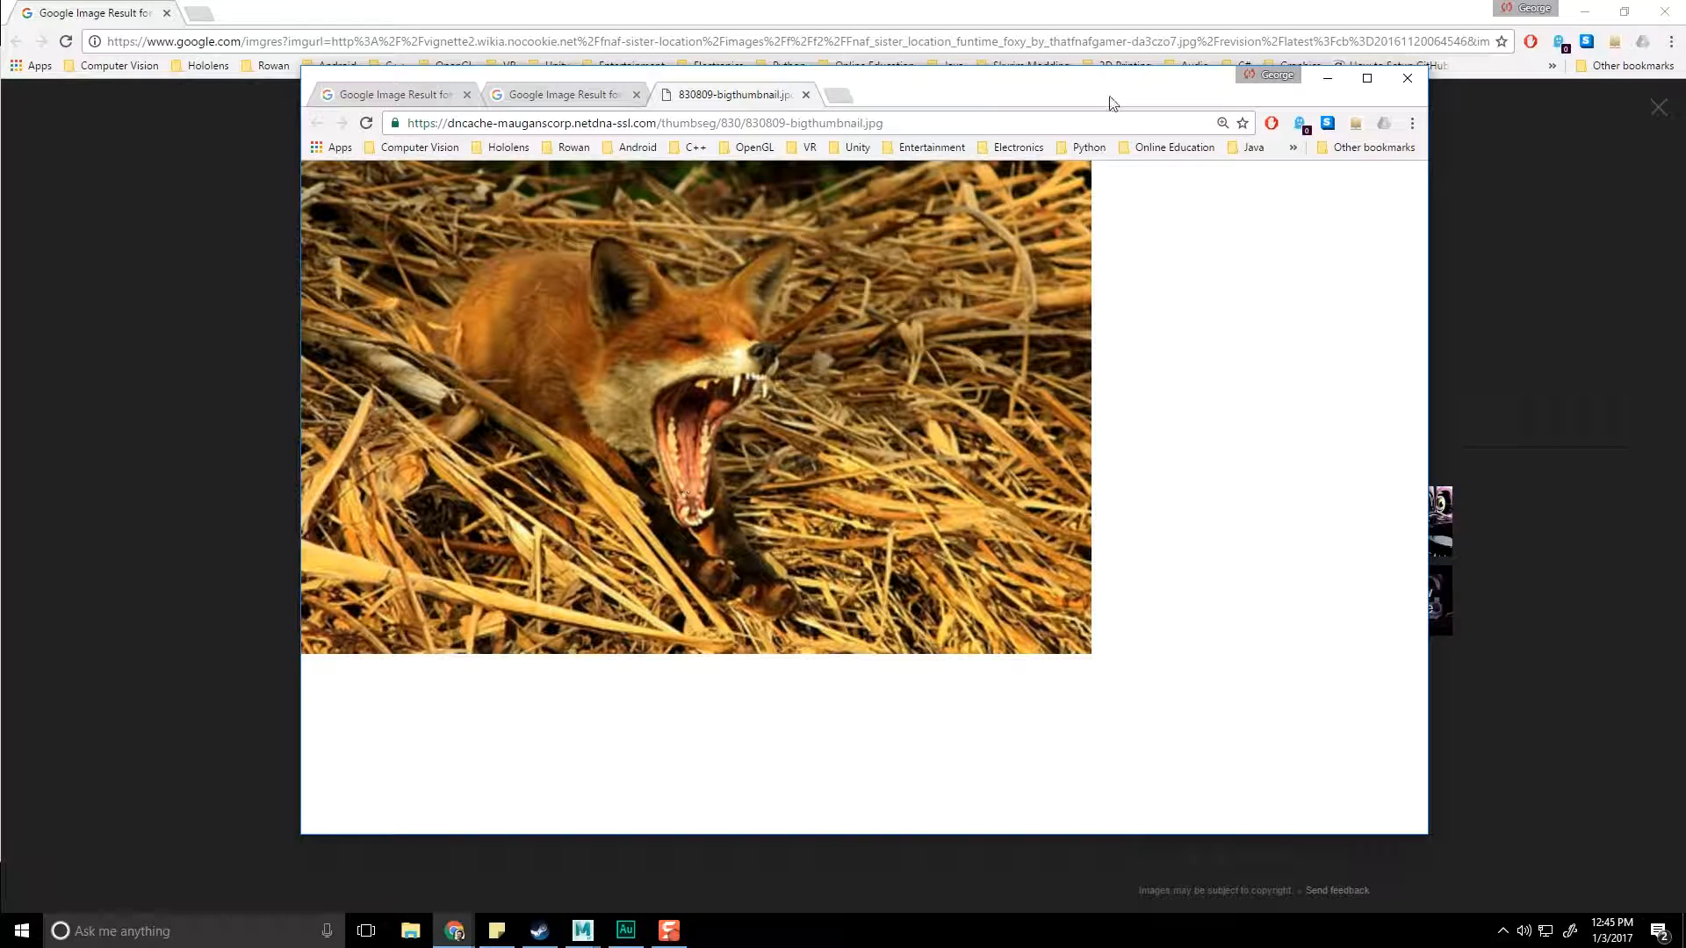
click(1577, 18)
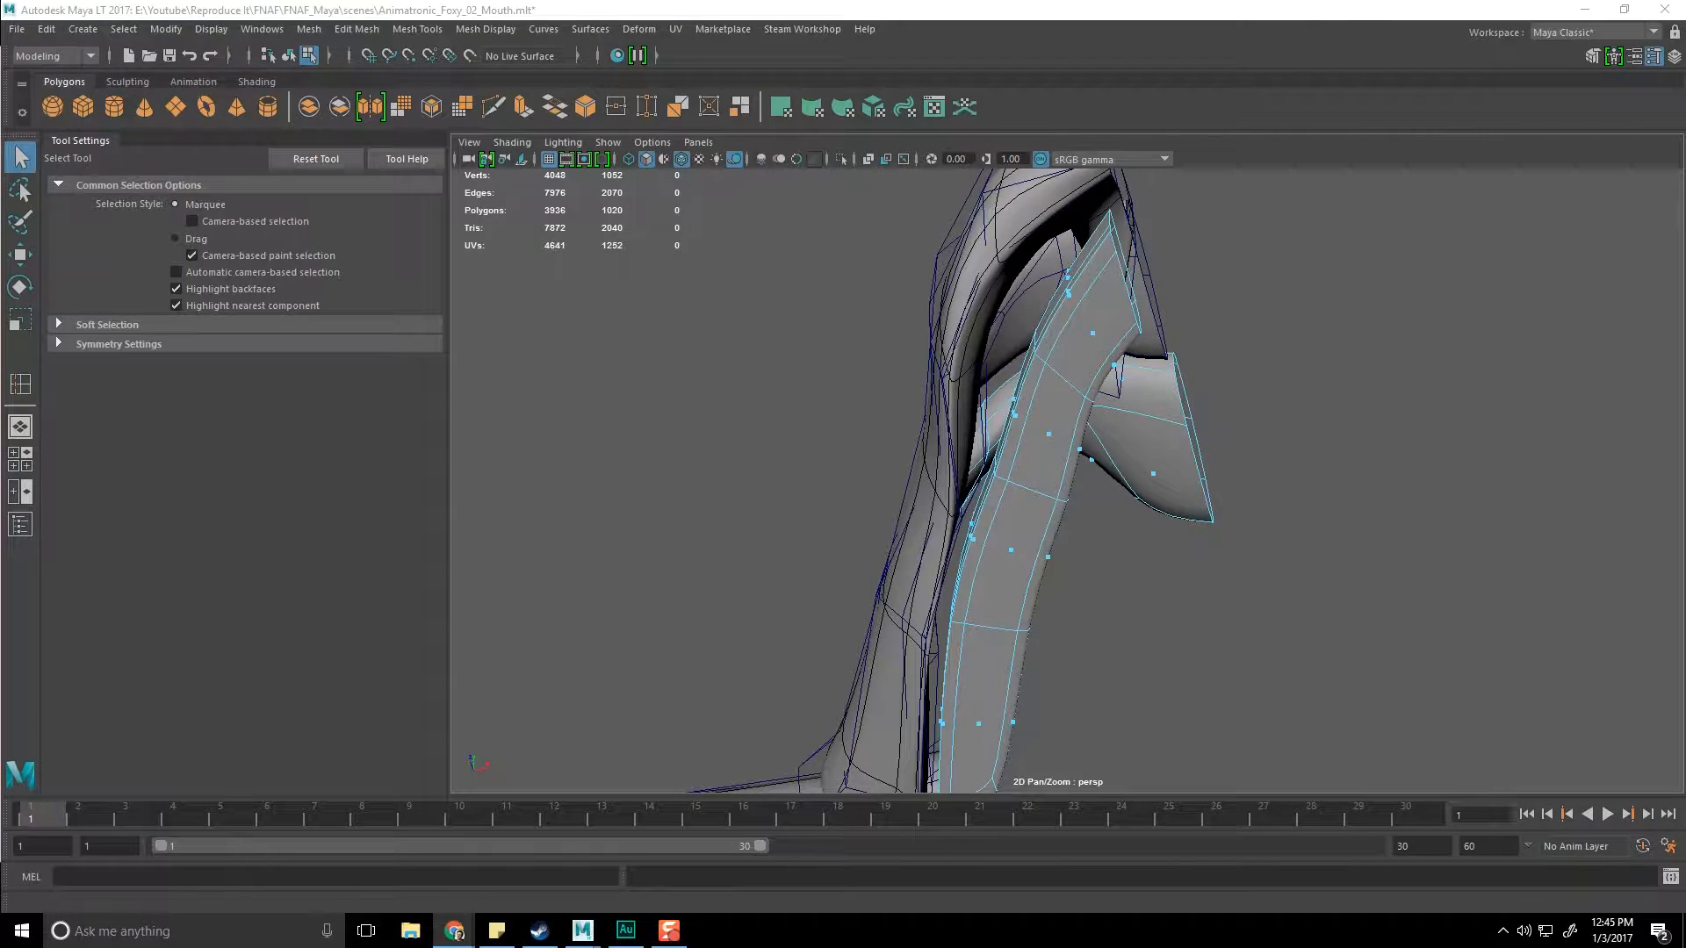
alt+drag(800, 367, 932, 341)
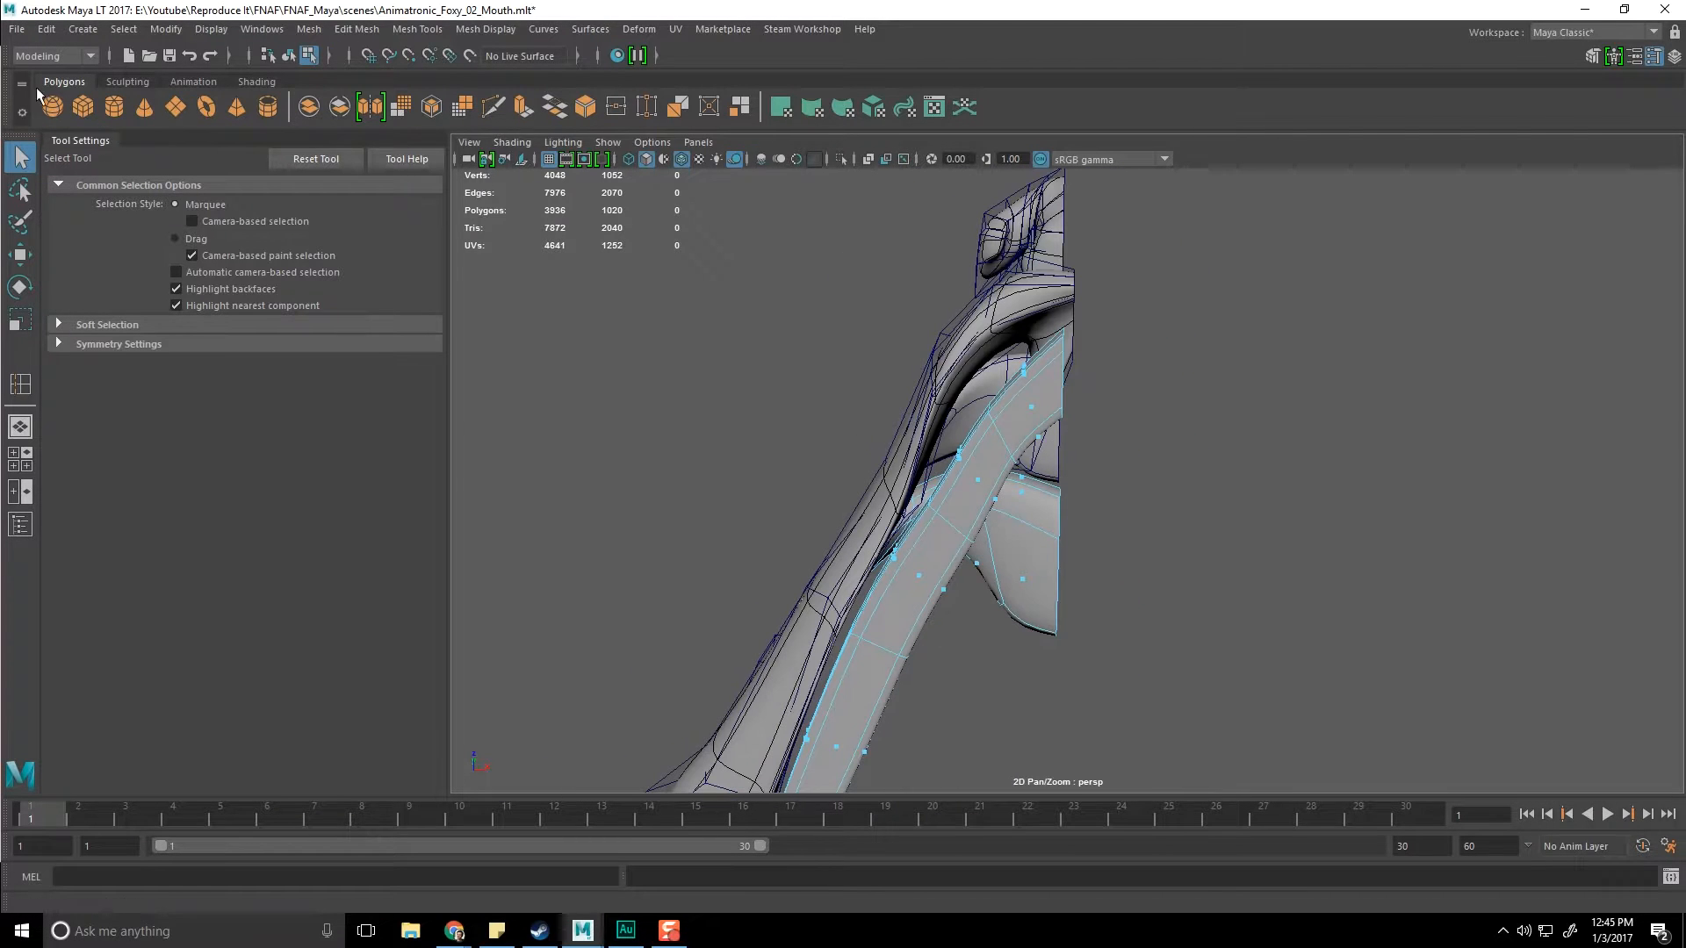
Step: Create a polygon cylinder and position it below the jaw model at a height of about Y 9.54
click(109, 113)
scroll(1130, 571, down, 10)
key(w)
scroll(958, 500, up, 5)
drag(1018, 488, 1014, 340)
drag(1013, 264, 1016, 279)
key(f)
alt+drag(1133, 475, 1078, 494)
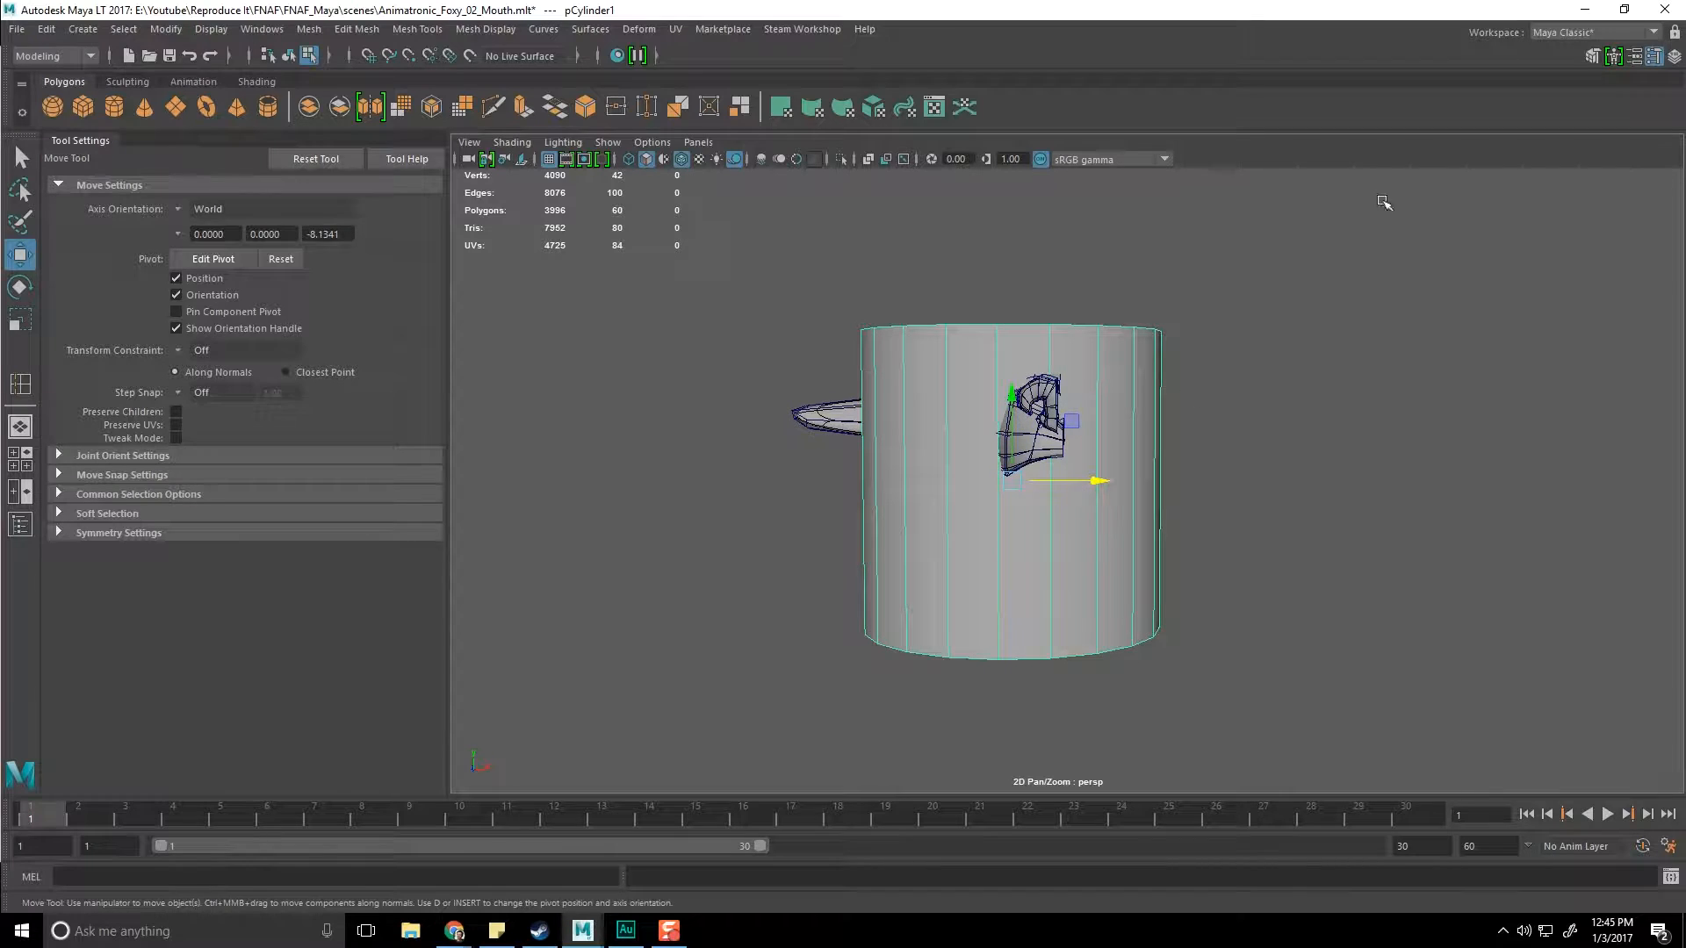
drag(1012, 432, 1014, 599)
alt+middle_drag(1013, 599, 962, 551)
Step: Set the cylinder's Subdivisions Axis to 12 and scale it into a flat disc of about 0.205 × 0.049 × 0.205
click(1672, 58)
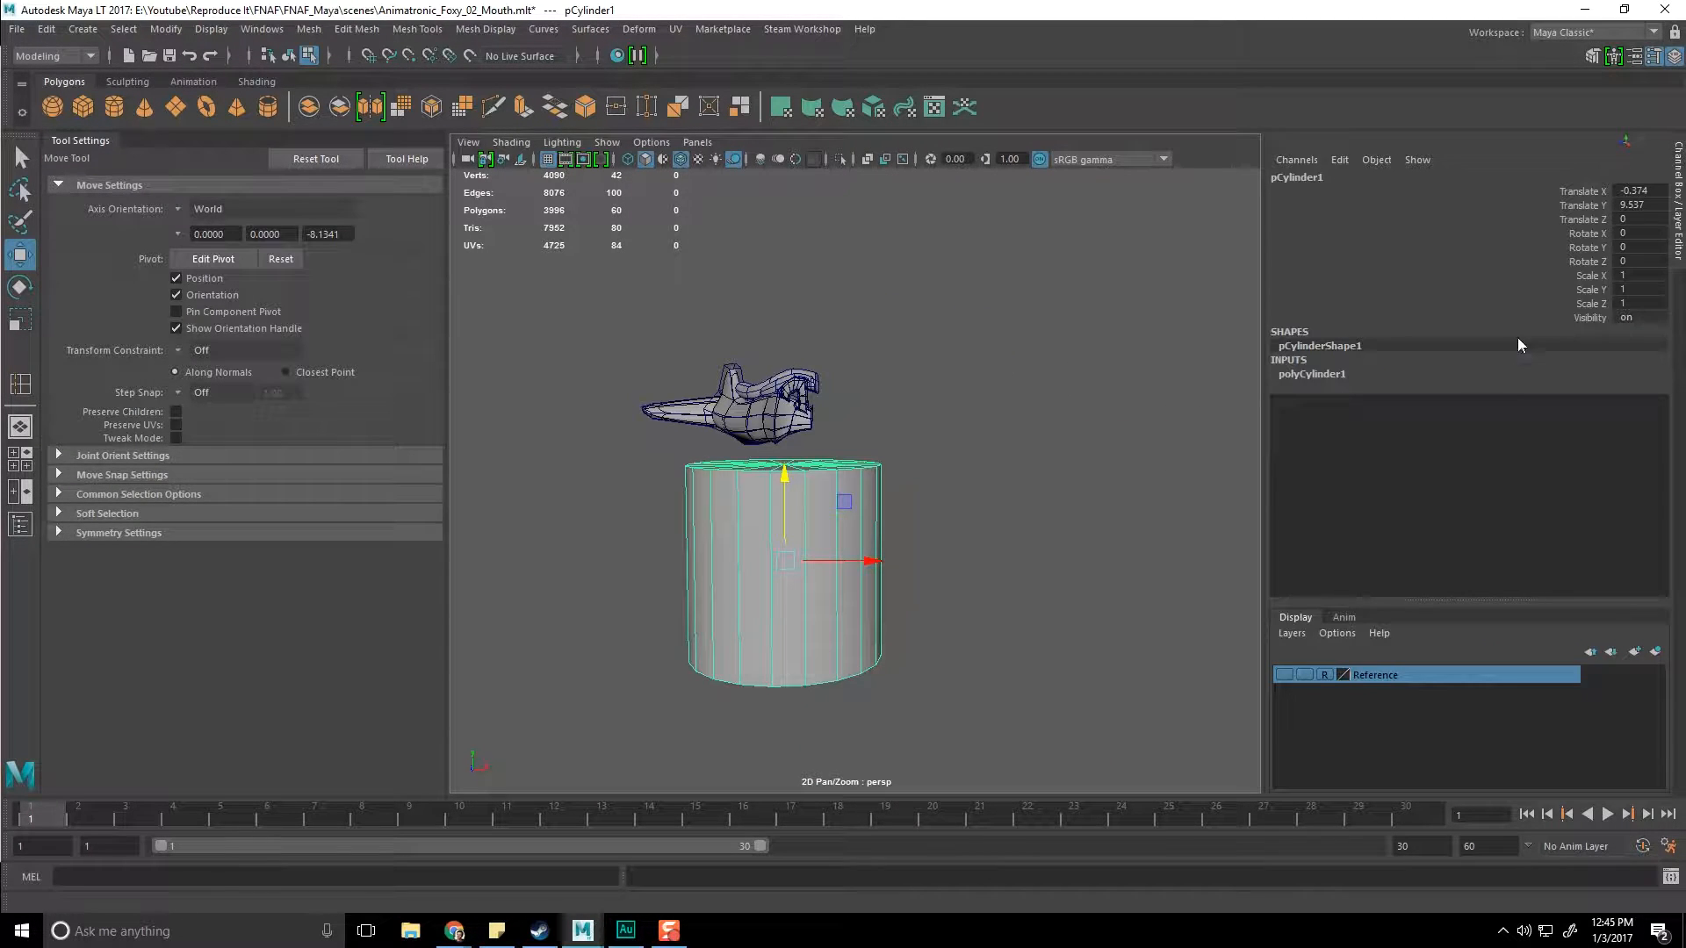
click(1440, 374)
text(12)
key(Return)
alt+drag(672, 538, 793, 571)
key(r)
drag(883, 423, 881, 480)
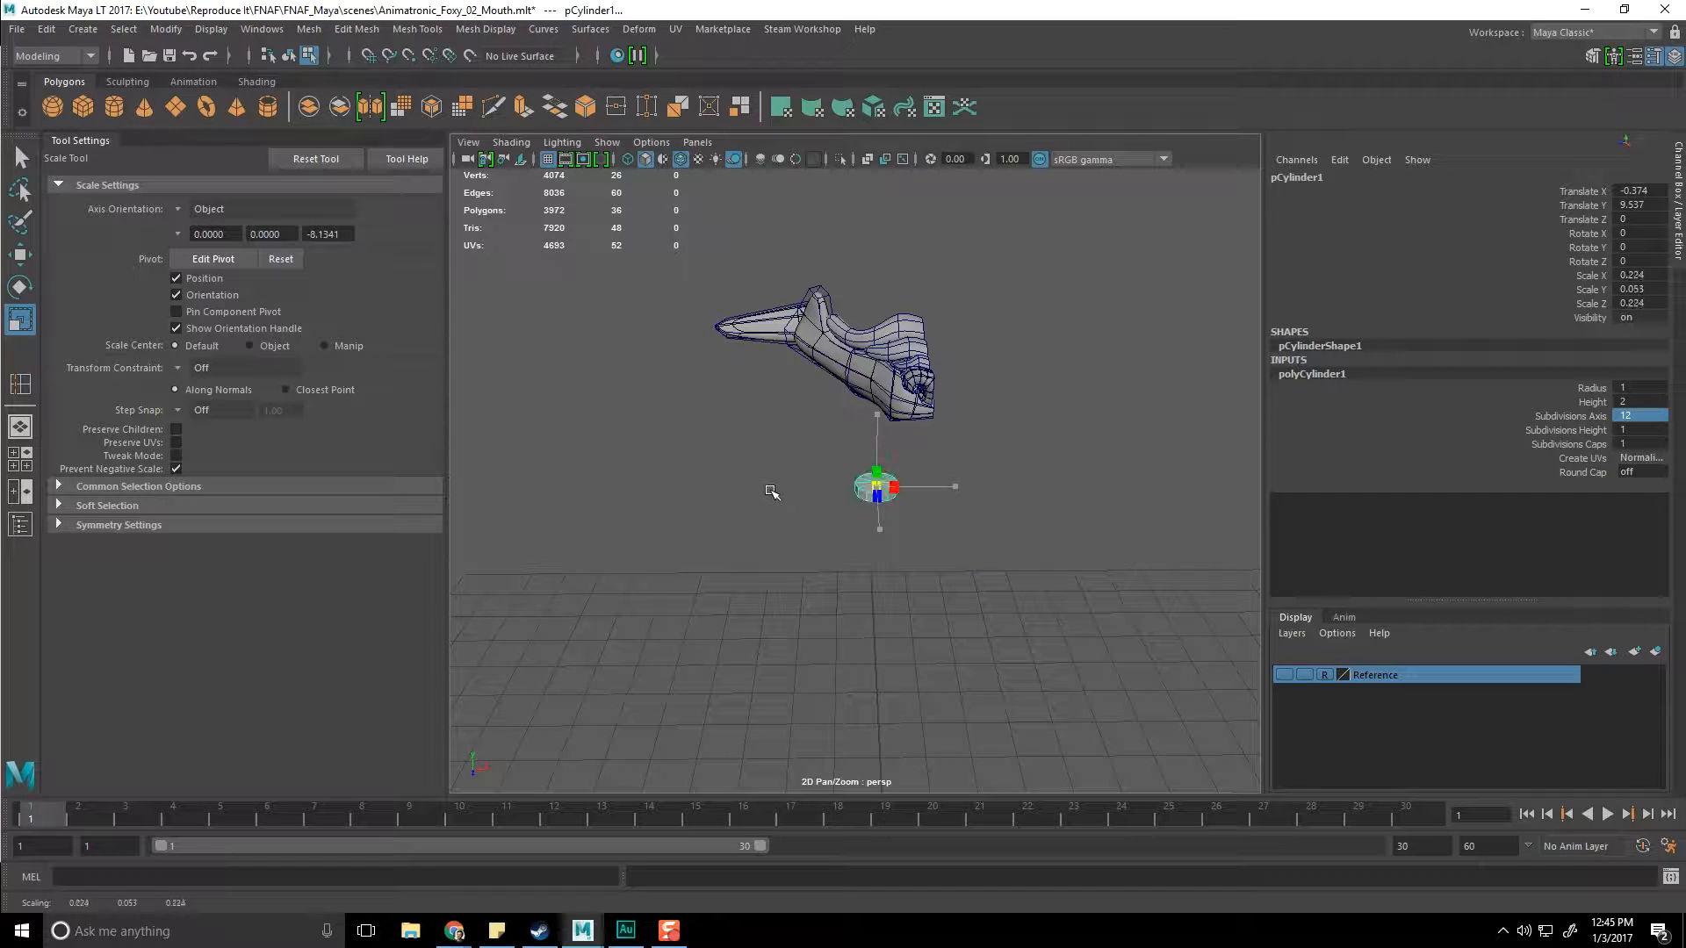
Step: Move the disc up beneath the jaw strip, to about X -0.441, Y 10.862, Z 0.373
key(w)
alt+drag(775, 503, 896, 426)
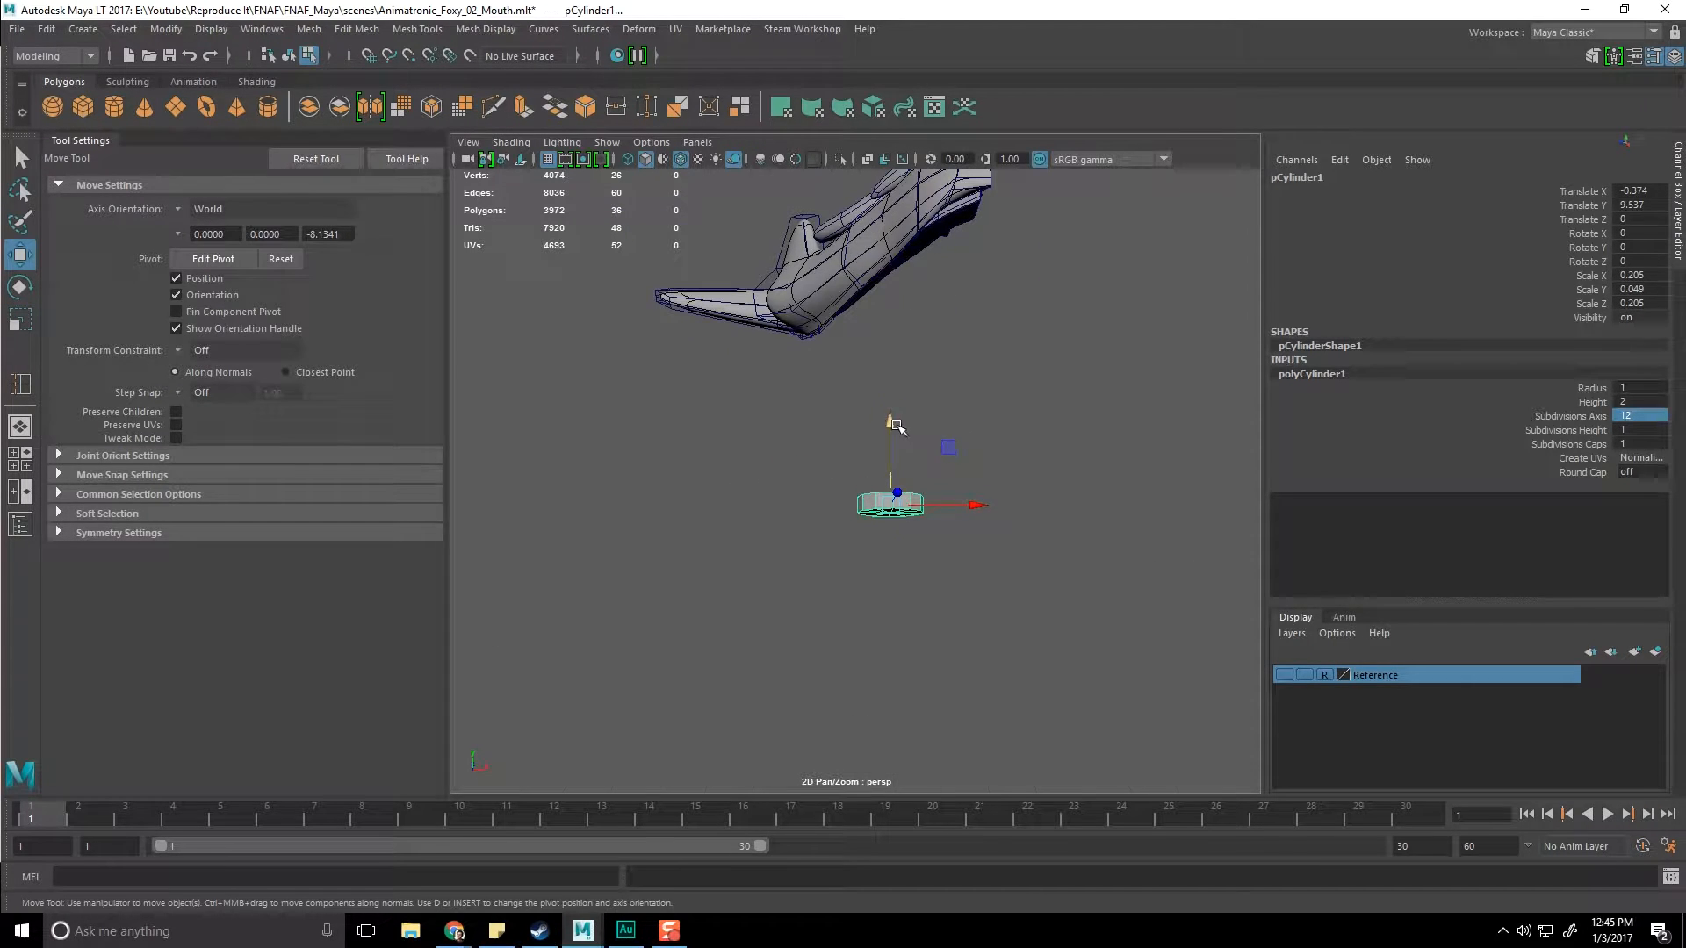
drag(911, 225, 912, 205)
alt+drag(905, 289, 926, 430)
alt+middle_drag(926, 430, 929, 632)
scroll(933, 597, up, 6)
alt+drag(929, 632, 975, 615)
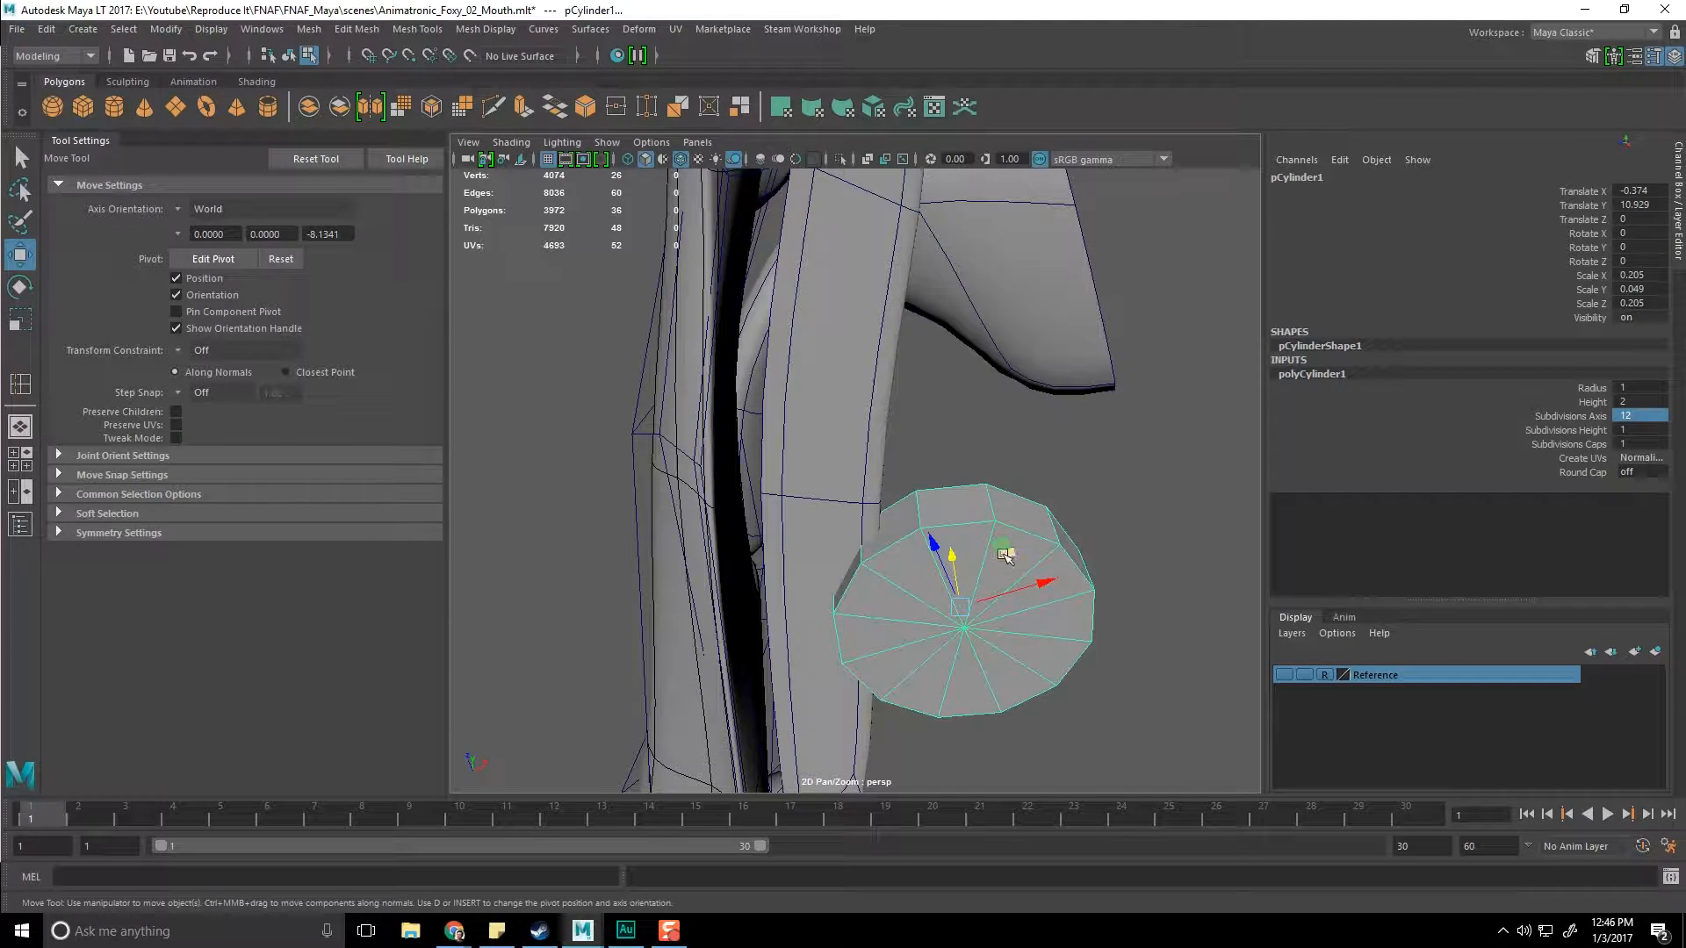
drag(1005, 555, 893, 474)
Step: Scale the disc down to about 0.075 × 0.018 × 0.075 and place it under the strip as a washer
key(r)
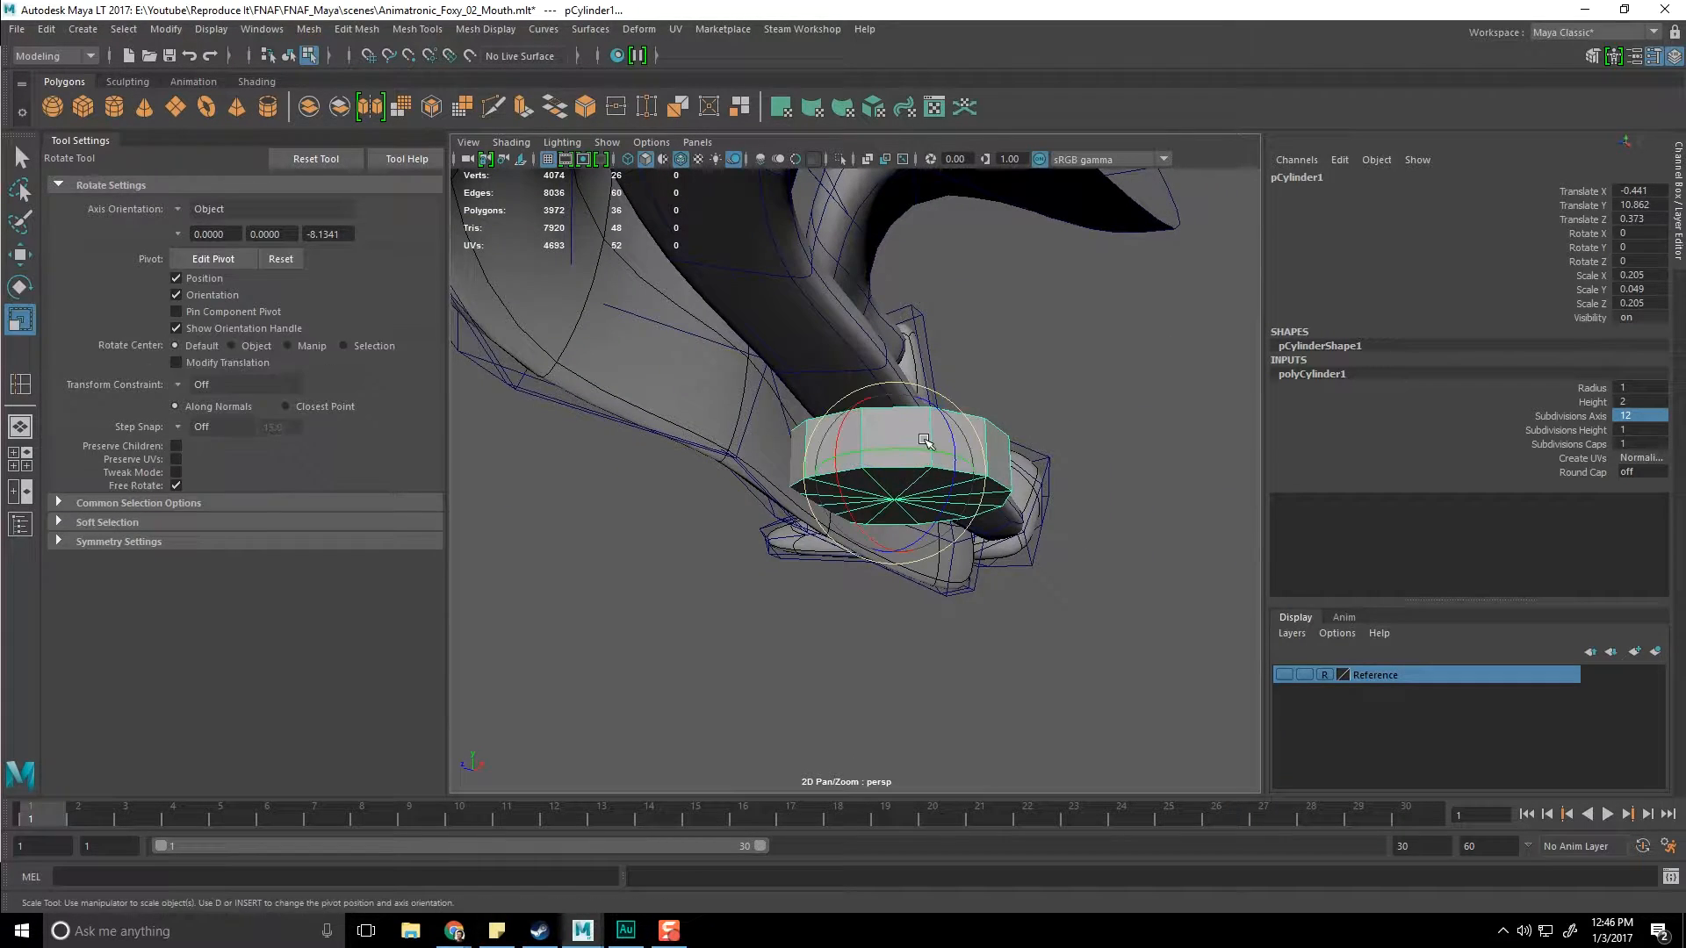
middle_drag(793, 475, 772, 476)
alt+drag(773, 476, 802, 669)
key(w)
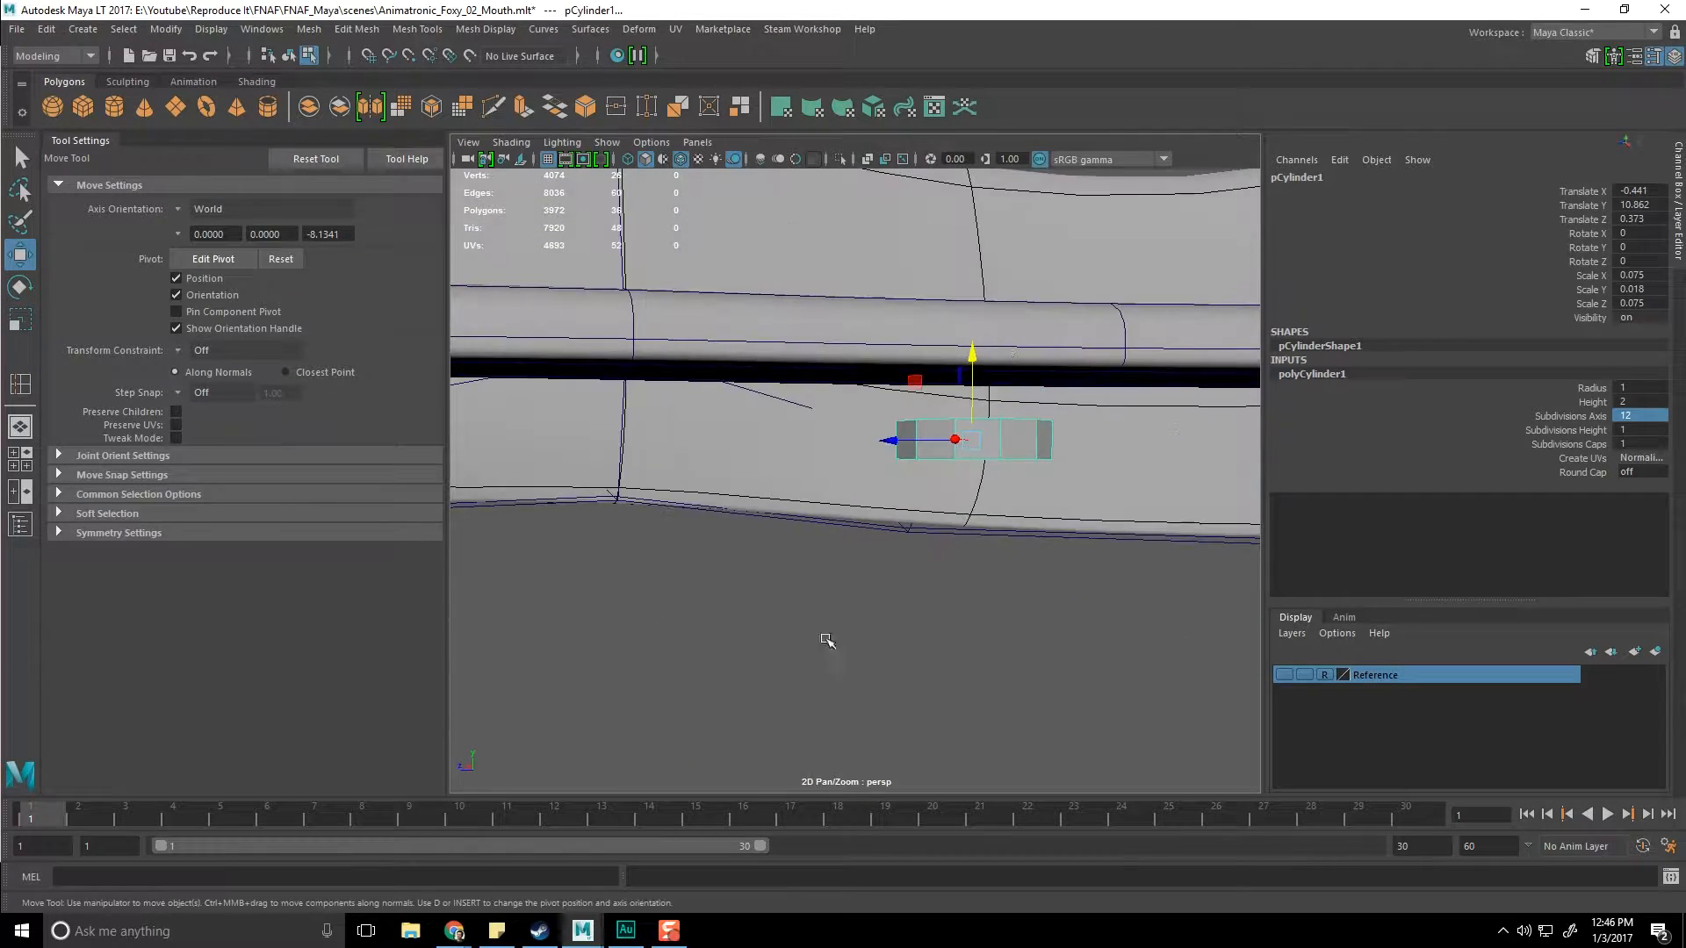
alt+drag(960, 336, 940, 409)
Step: Duplicate the washer below itself and delete every second side edge of the copy to make a hexagonal nut
key(ctrl+d)
alt+drag(944, 421, 830, 532)
alt+drag(735, 438, 829, 448)
right_drag(824, 431, 824, 384)
double_click(796, 395)
shift+double_click(885, 420)
alt+drag(885, 461, 721, 502)
alt+drag(945, 500, 878, 492)
scroll(878, 492, up, 5)
scroll(863, 521, down, 3)
alt+drag(974, 516, 1091, 606)
shift+double_click(703, 414)
key(ctrl+Delete)
Step: Scale the hexagonal nut to about 0.064 × 0.015 × 0.064 and move it up against the washer
scroll(1025, 475, down, 6)
alt+drag(925, 533, 904, 508)
scroll(905, 507, up, 5)
key(q)
key(F8)
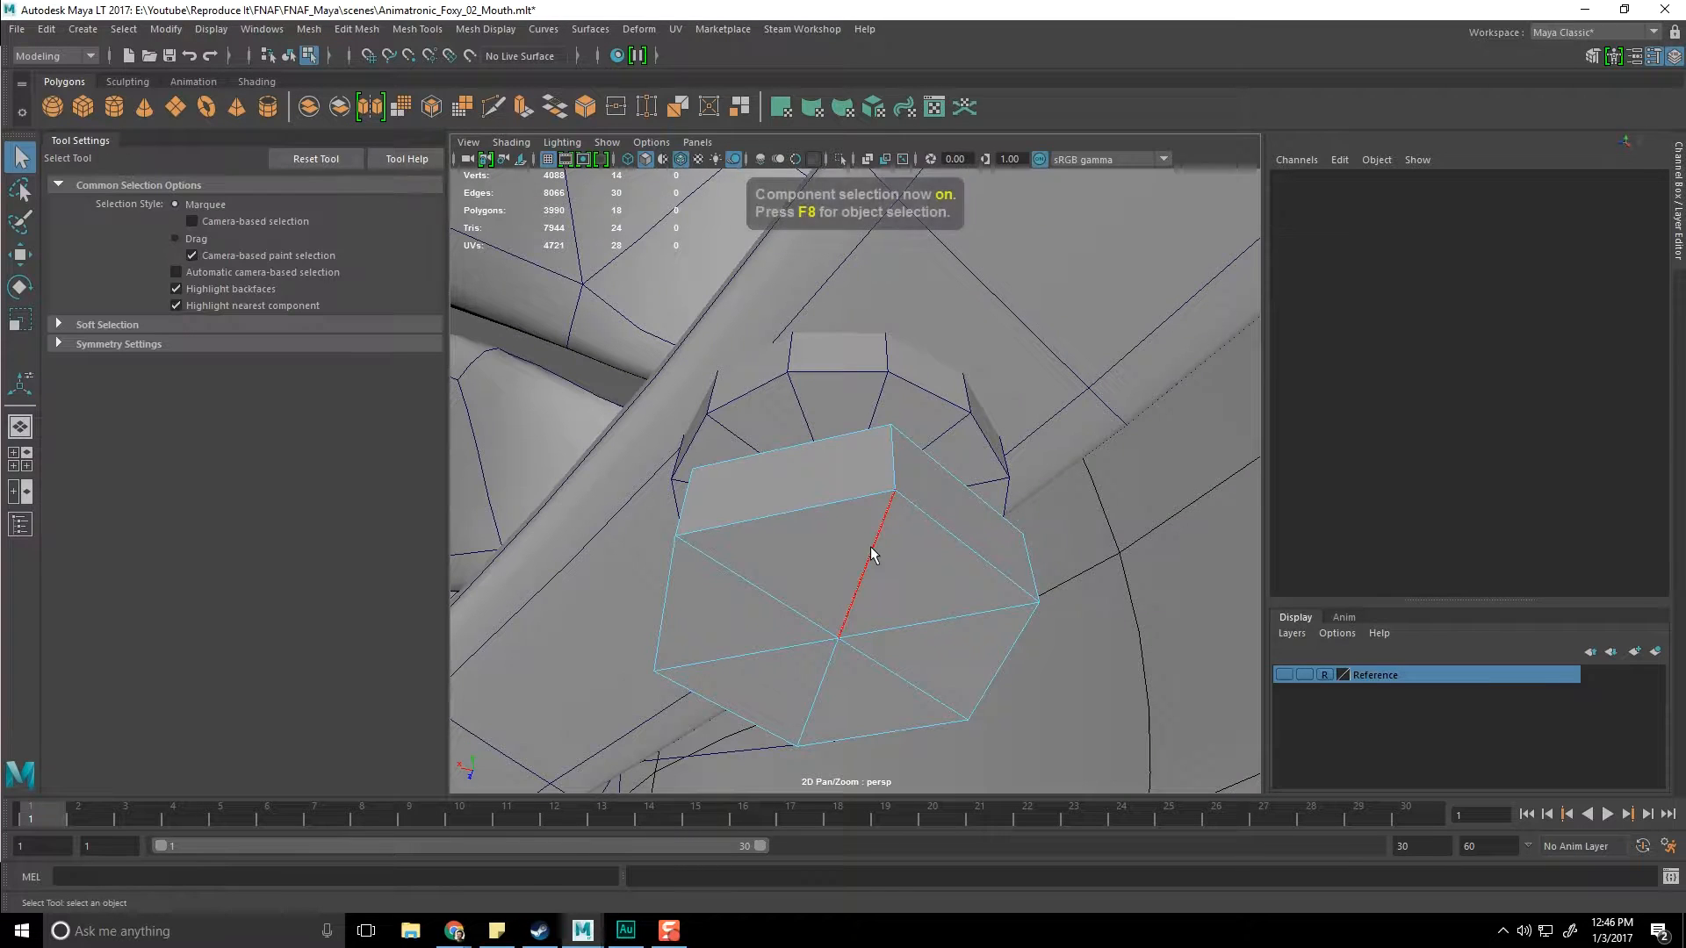
key(r)
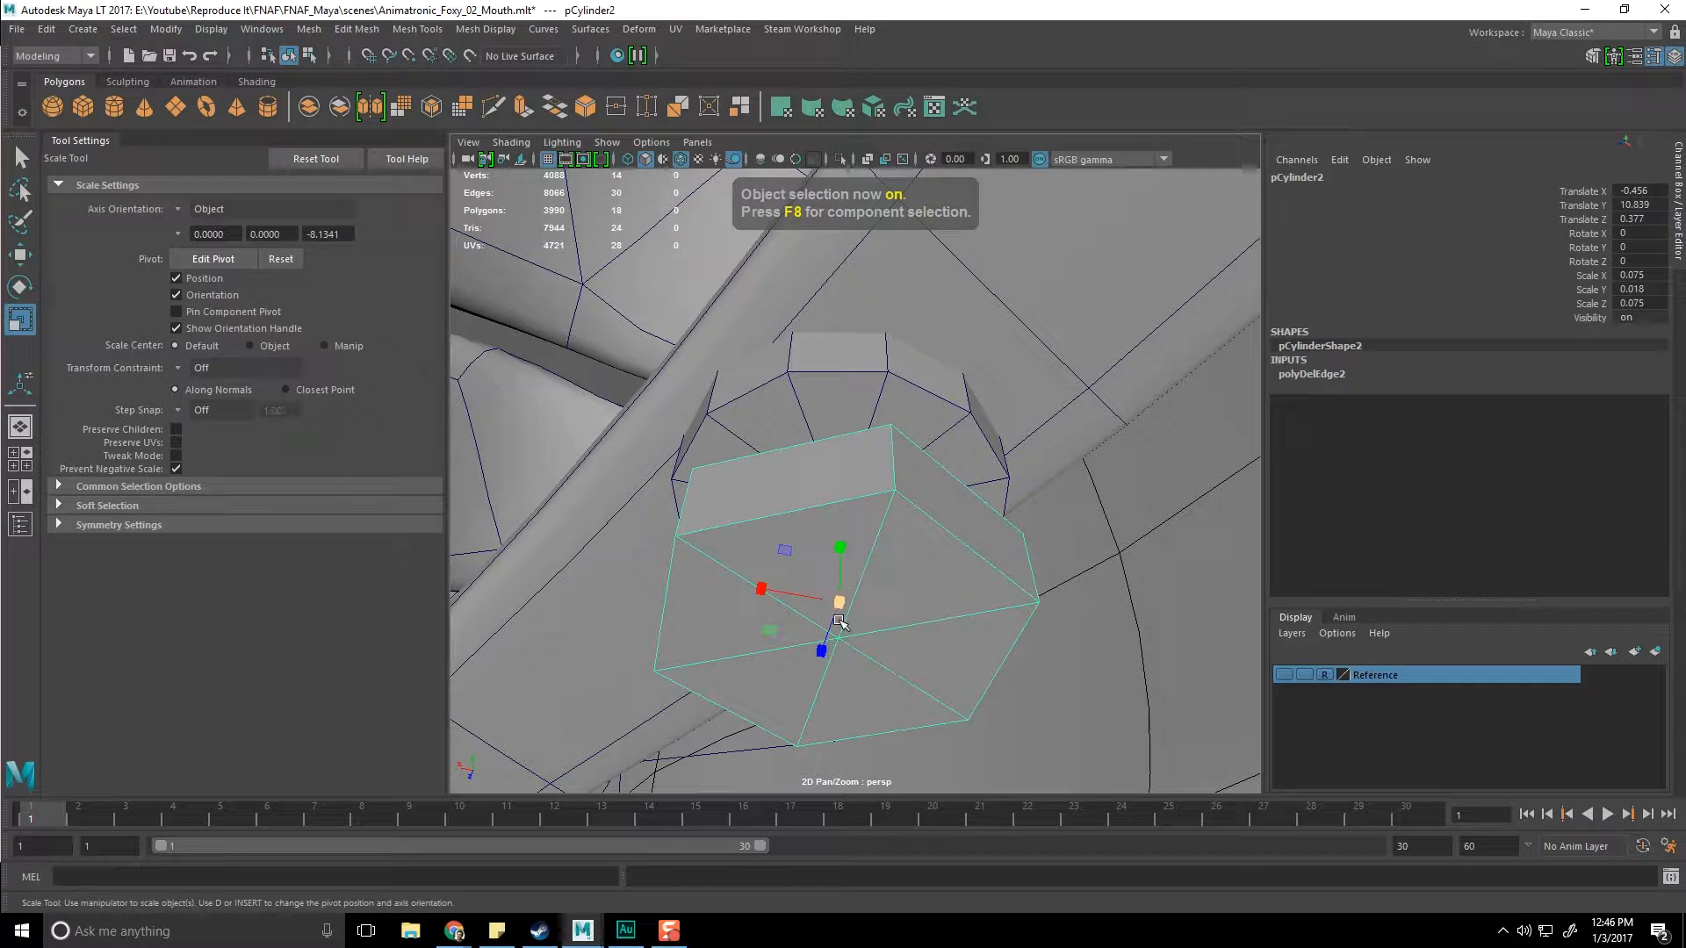
drag(843, 606, 808, 553)
key(w)
drag(856, 425, 974, 482)
Step: Duplicate the 12-sided washer, scale the copy to about 0.041 × 0.01 × 0.041 and lower it below the nut to about Y 10.784
click(923, 294)
alt+drag(929, 411, 927, 378)
alt+drag(989, 451, 983, 516)
click(1002, 467)
scroll(811, 281, down, 5)
alt+drag(810, 281, 833, 425)
scroll(883, 467, up, 3)
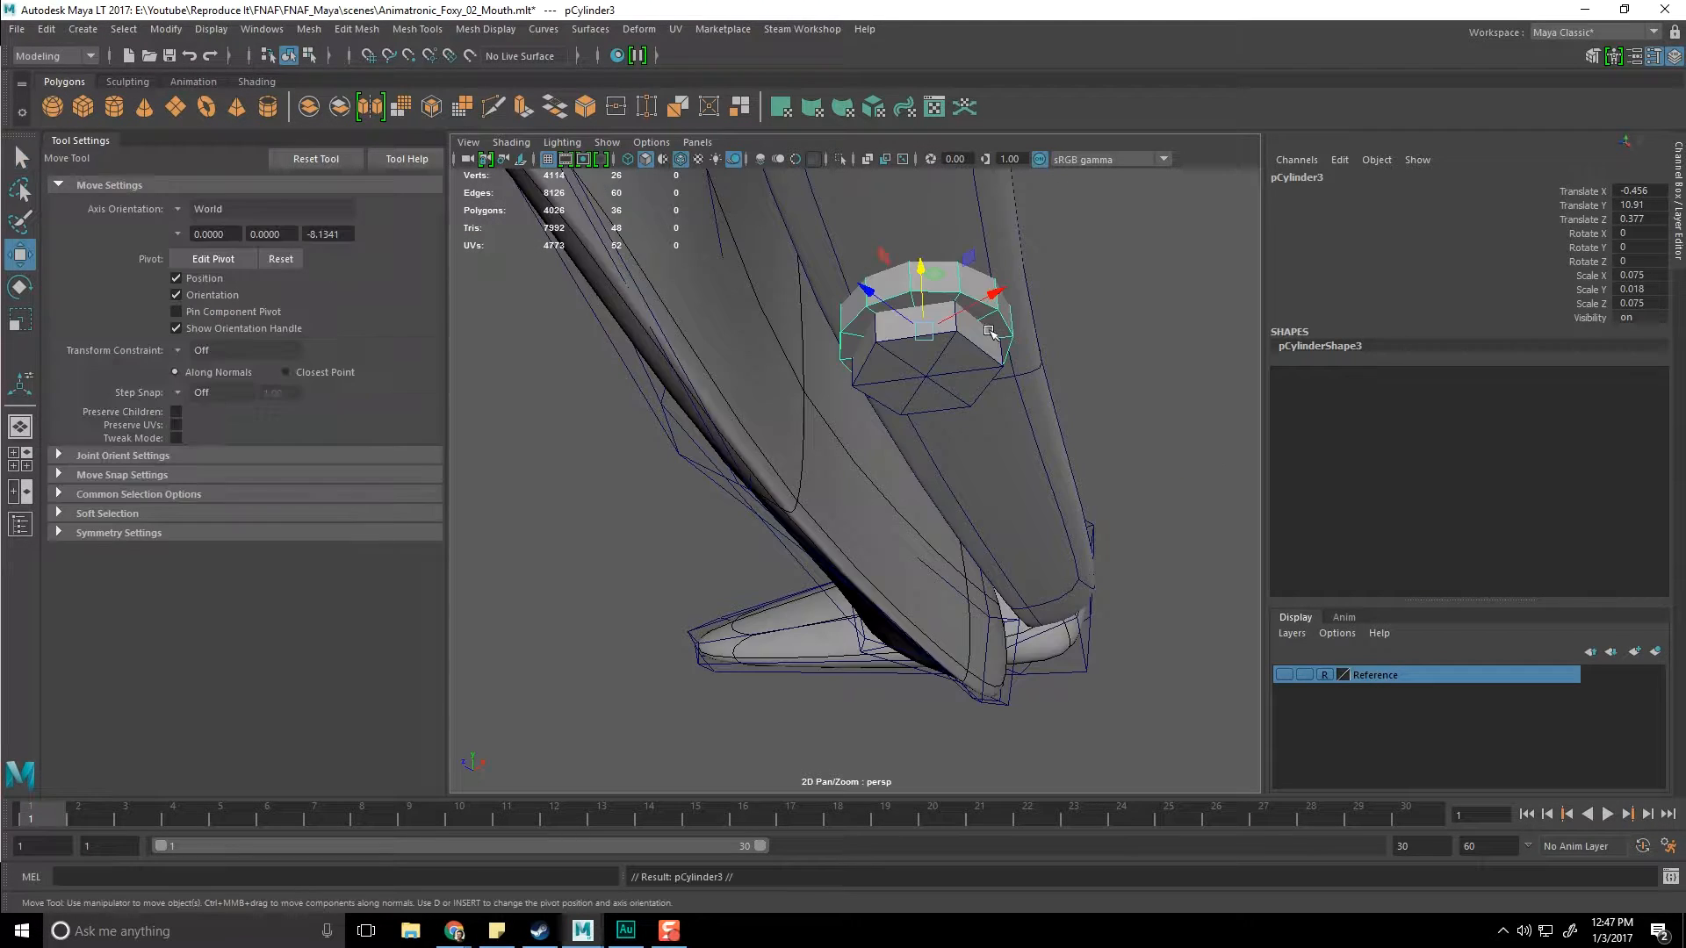
alt+drag(997, 308, 896, 380)
scroll(894, 365, up, 4)
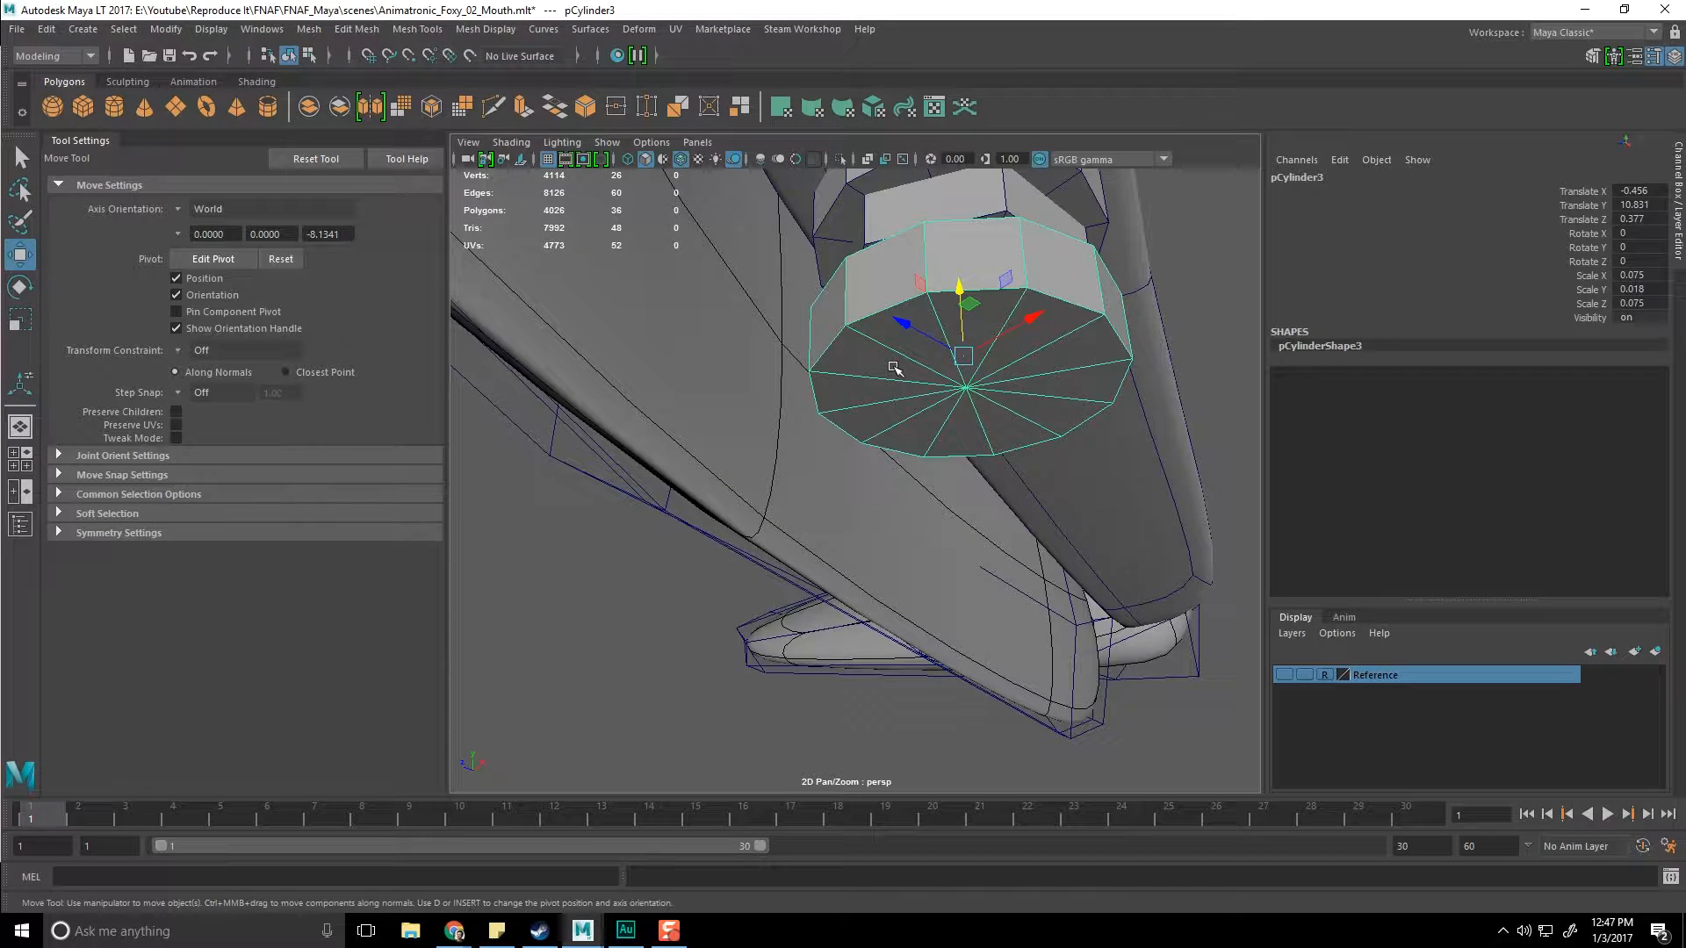
key(r)
drag(963, 358, 878, 372)
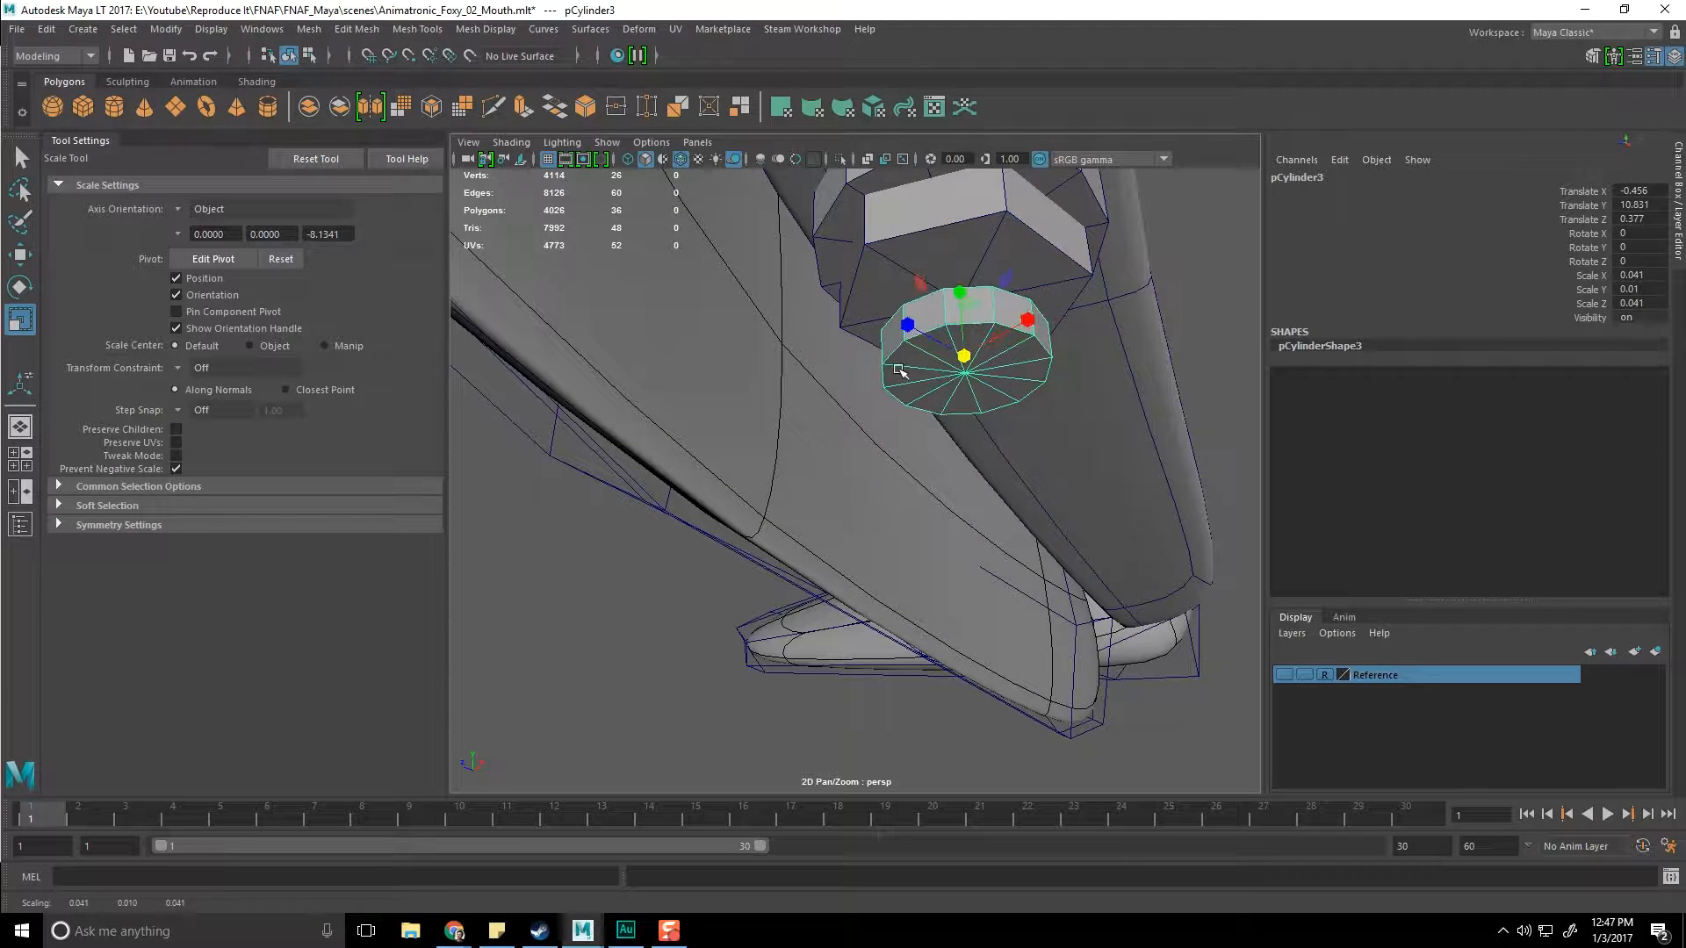
key(w)
drag(959, 265, 753, 446)
Step: Pull the small cylinder's lower vertices down to lengthen it into a bolt shank
alt+middle_drag(753, 448, 843, 380)
alt+drag(843, 380, 888, 386)
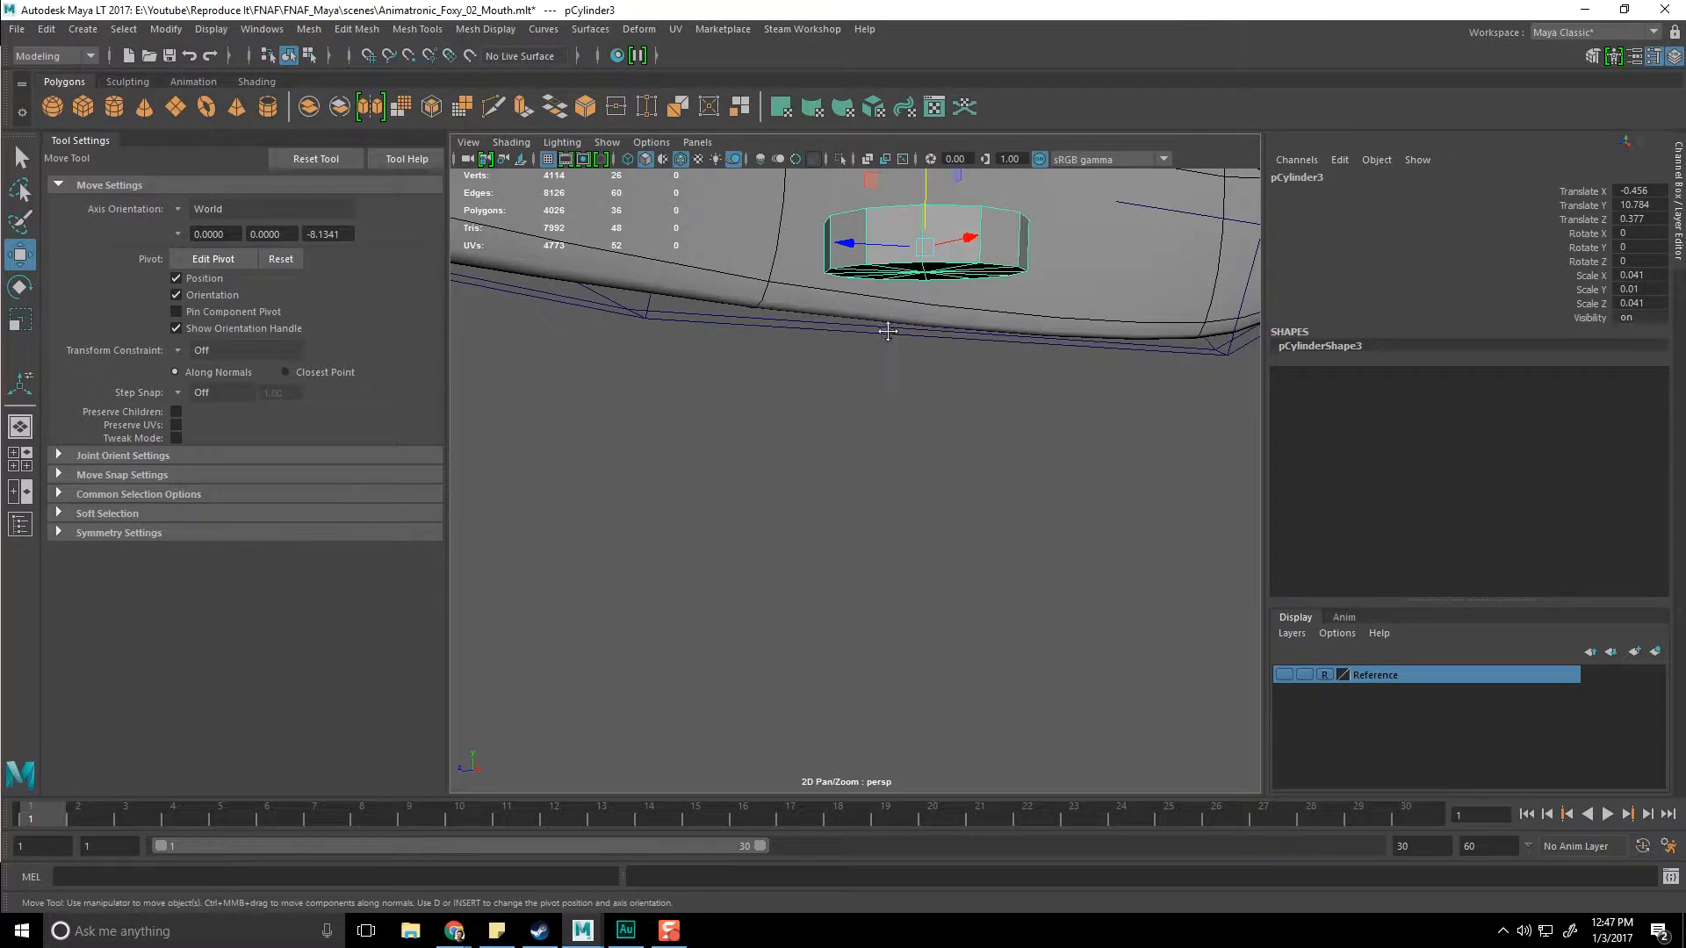
alt+middle_drag(887, 331, 703, 452)
alt+drag(703, 452, 817, 339)
right_drag(784, 342, 749, 352)
alt+drag(750, 353, 739, 368)
drag(597, 395, 992, 525)
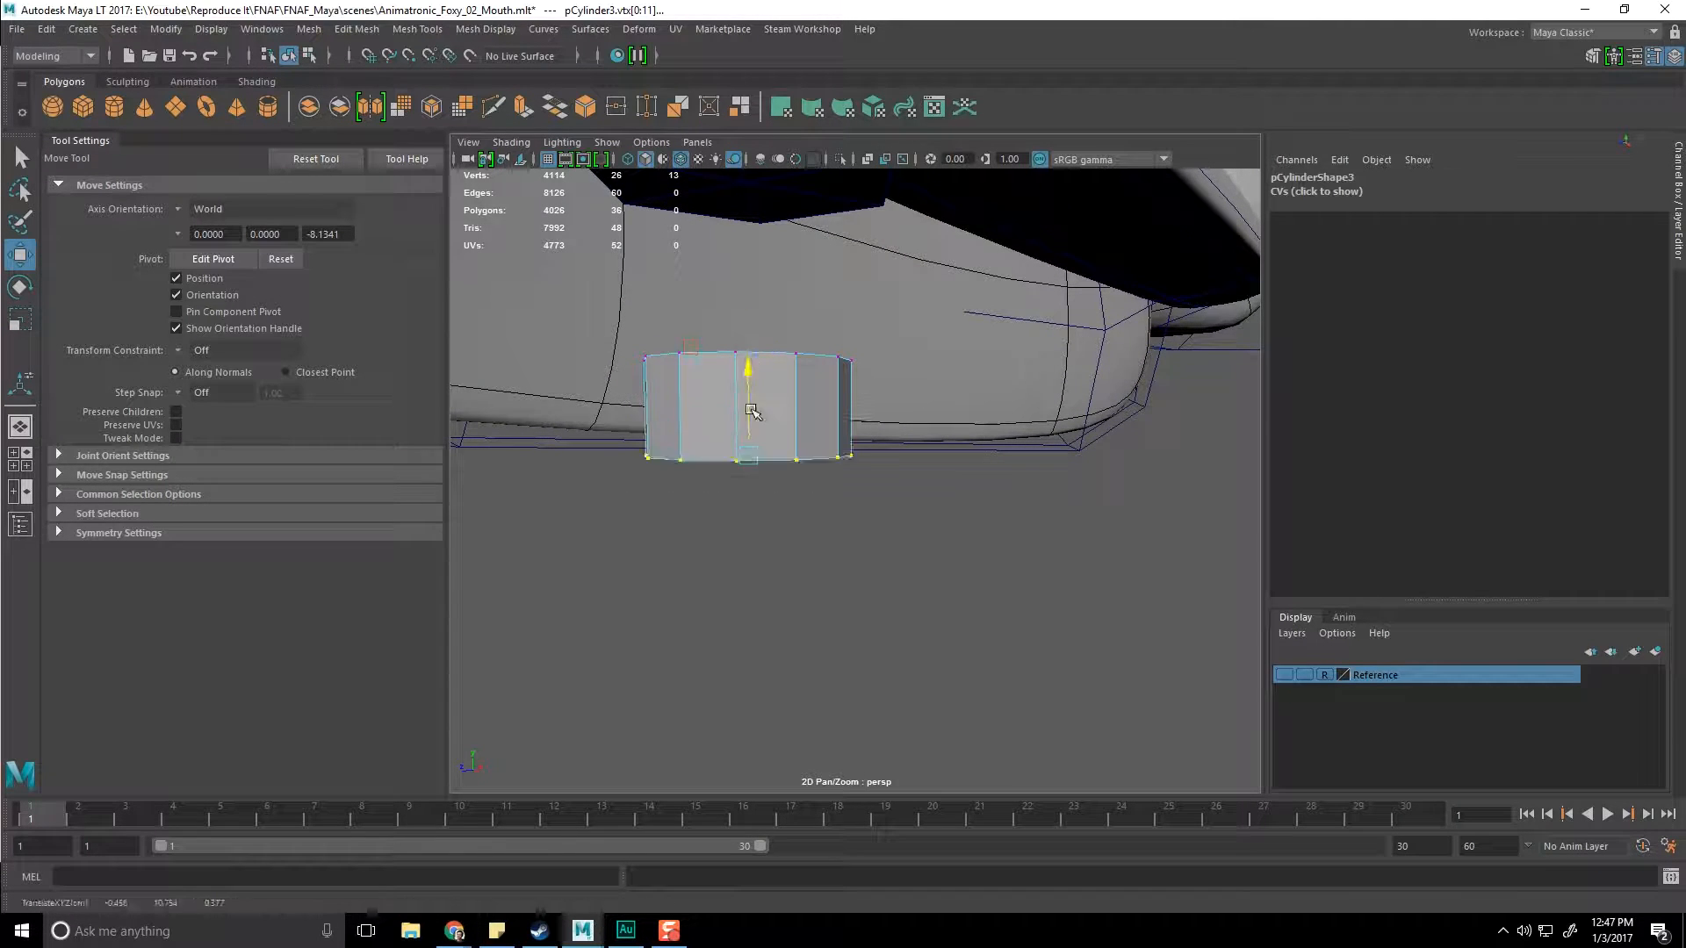
drag(745, 356, 746, 514)
Step: Delete the top cap faces of the bolt shank
alt+middle_drag(654, 352, 843, 433)
alt+drag(843, 432, 907, 519)
right_drag(901, 445, 899, 505)
alt+middle_drag(902, 505, 820, 429)
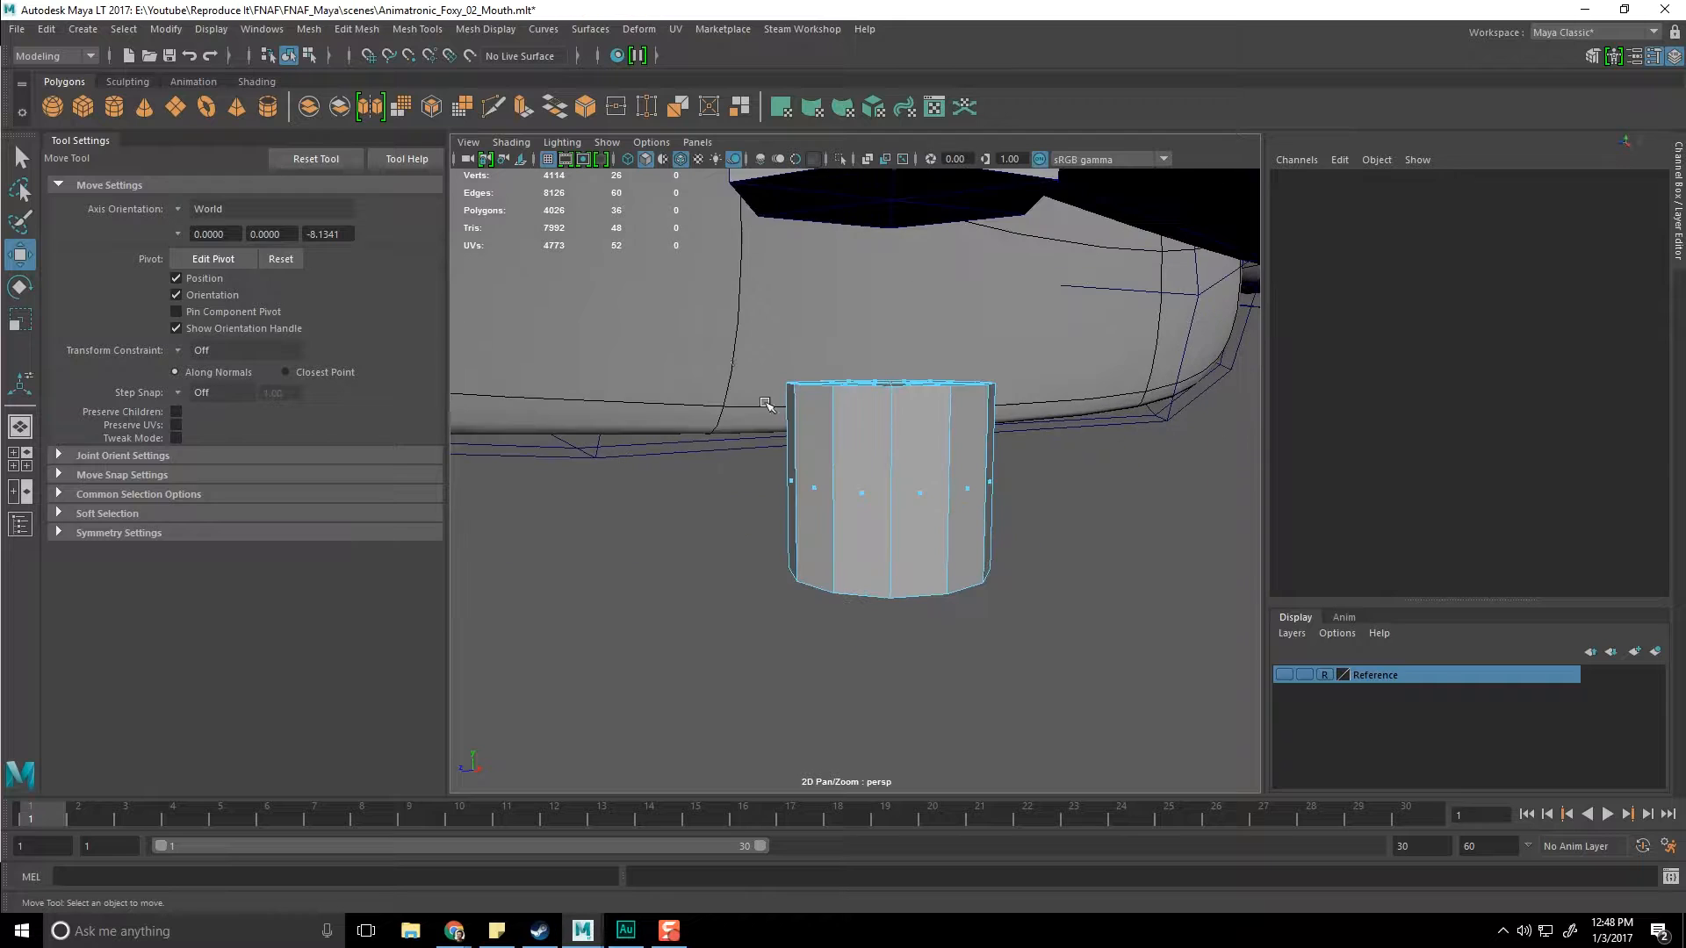
drag(1074, 420, 1076, 421)
key(Delete)
Step: Delete the top cap faces of the 12-sided washer
scroll(988, 374, down, 5)
alt+drag(936, 324, 887, 333)
key(q)
click(919, 380)
right_drag(887, 334, 888, 354)
alt+drag(888, 354, 691, 303)
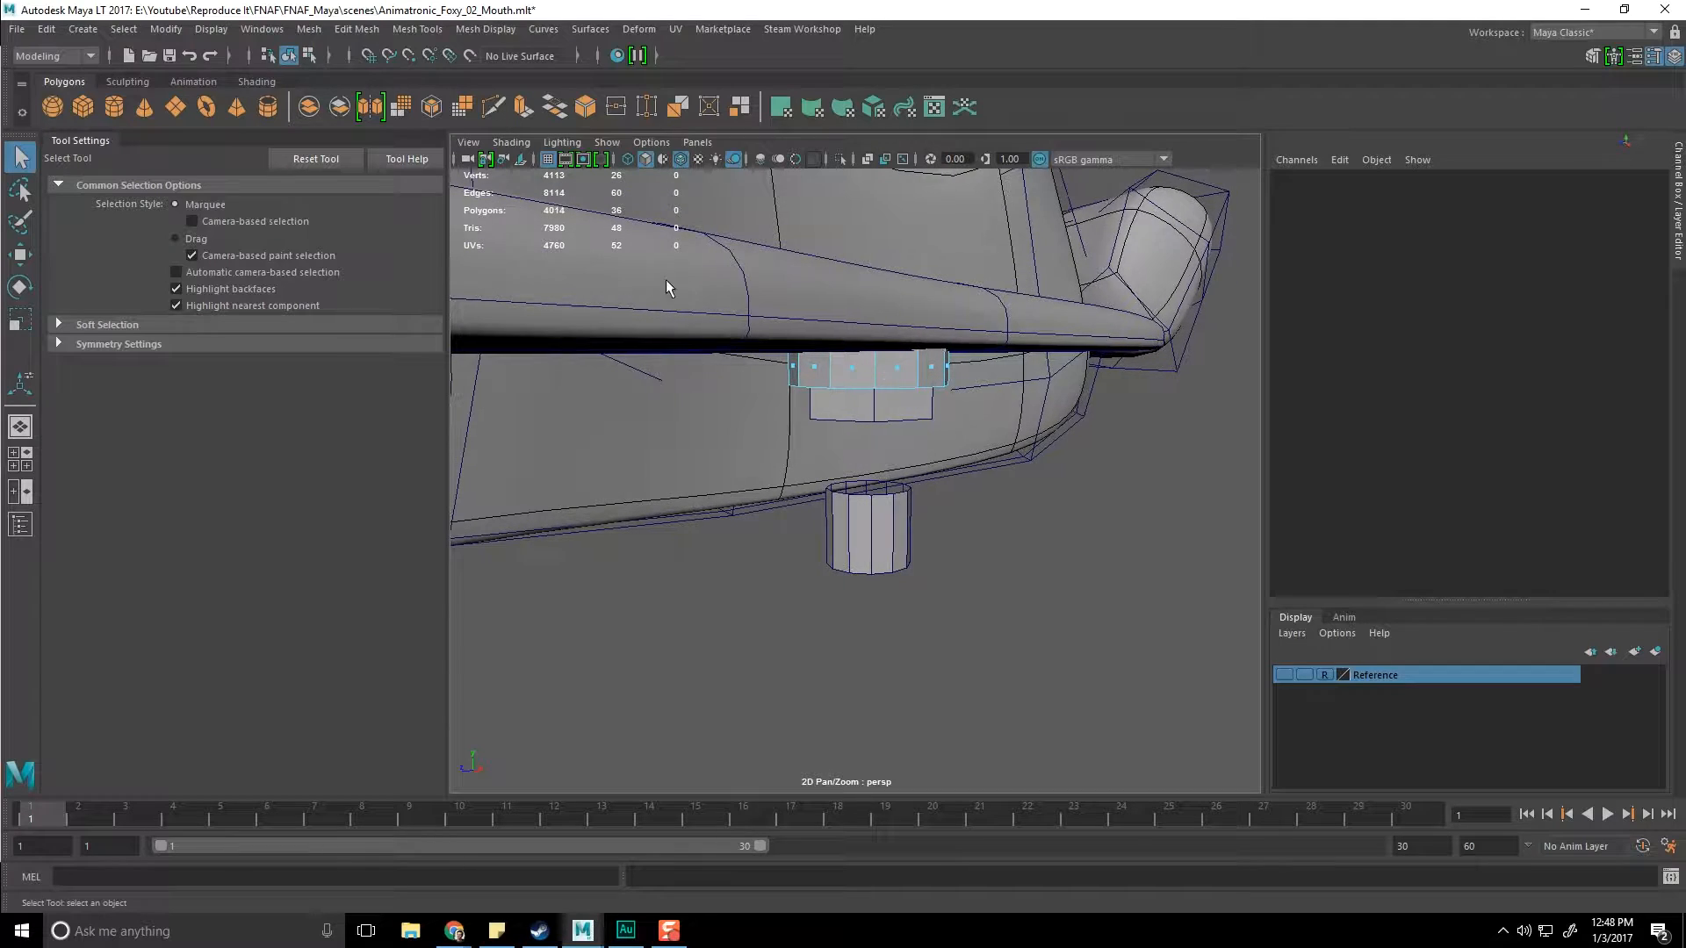
drag(1019, 356, 1021, 360)
key(Delete)
Step: Delete the top cap faces of the hexagonal nut
click(912, 390)
click(904, 410)
alt+drag(900, 466, 892, 429)
alt+right_drag(892, 429, 965, 391)
alt+middle_drag(966, 390, 846, 436)
scroll(848, 439, down, 5)
alt+drag(842, 433, 837, 411)
right_drag(836, 389, 835, 415)
alt+drag(835, 413, 812, 411)
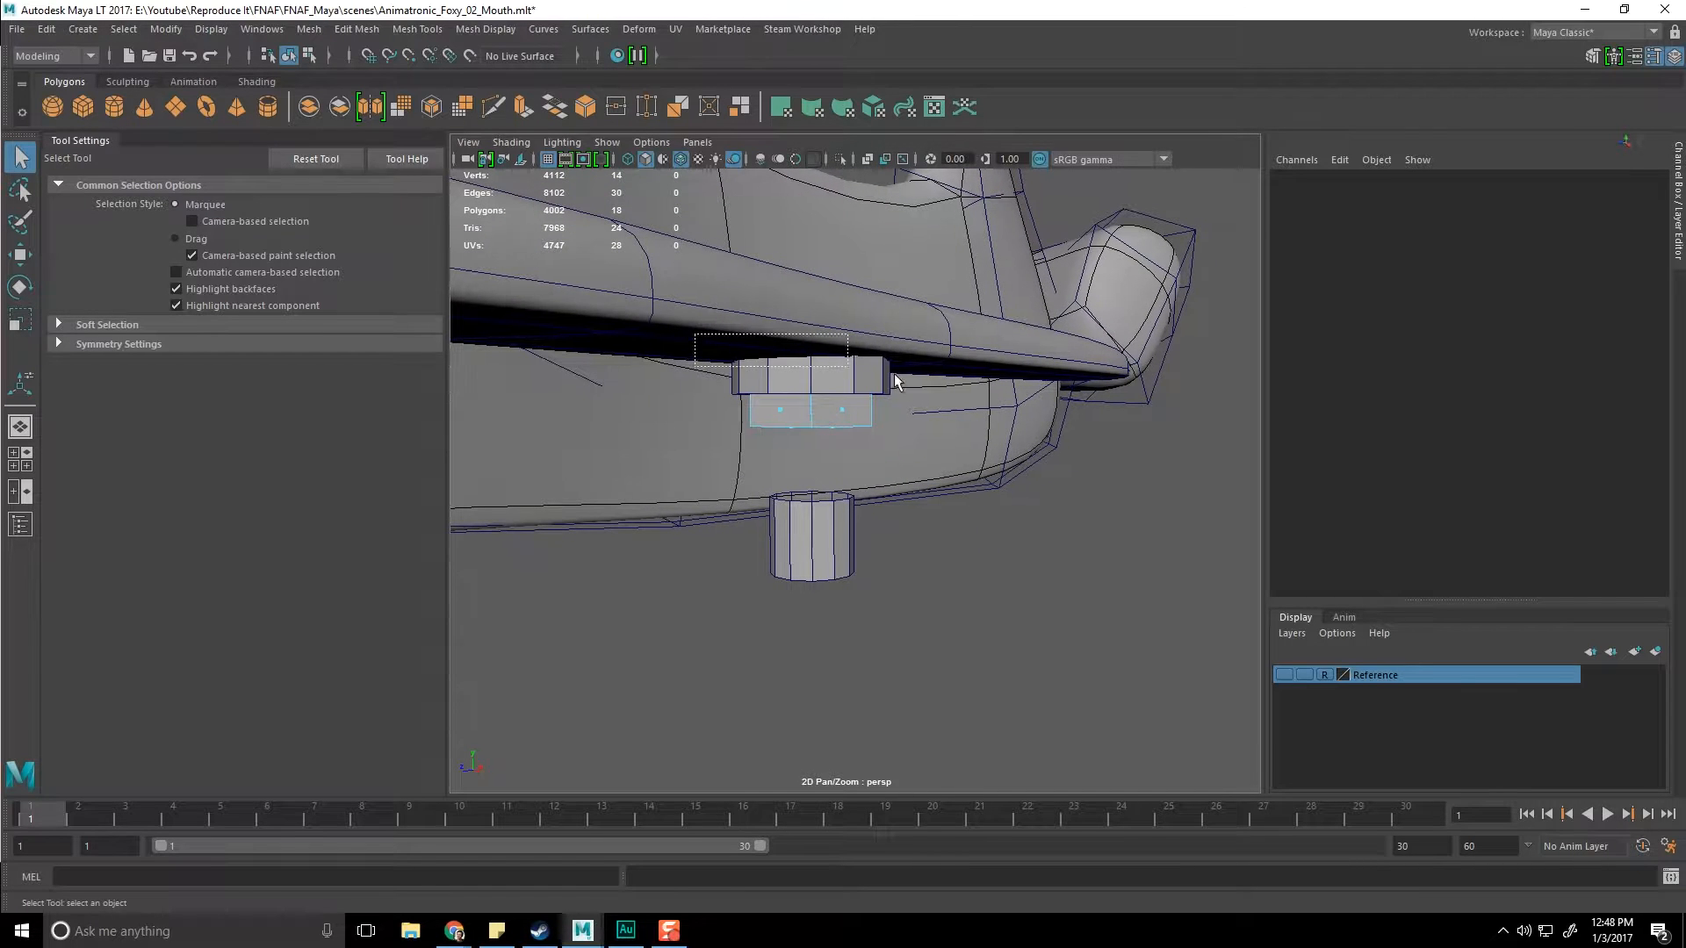
drag(942, 395, 906, 437)
key(Delete)
Step: Snap the hexagonal nut's pivot to a vertex on its open top rim
scroll(904, 432, up, 3)
key(F8)
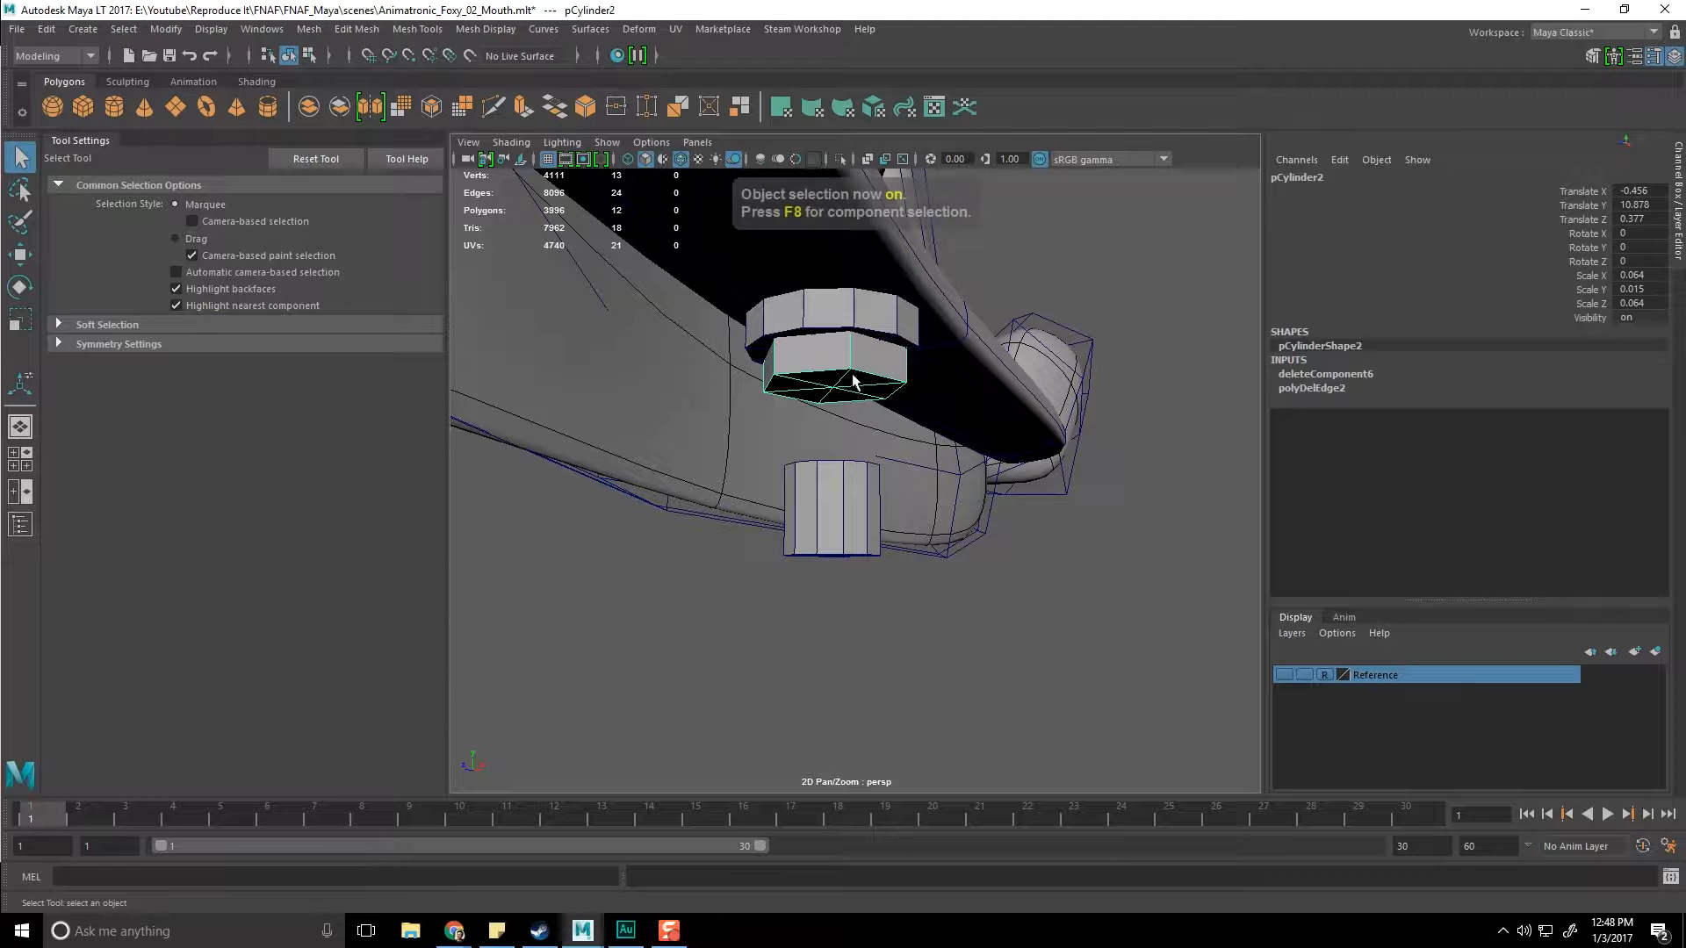
key(w)
scroll(852, 358, up, 5)
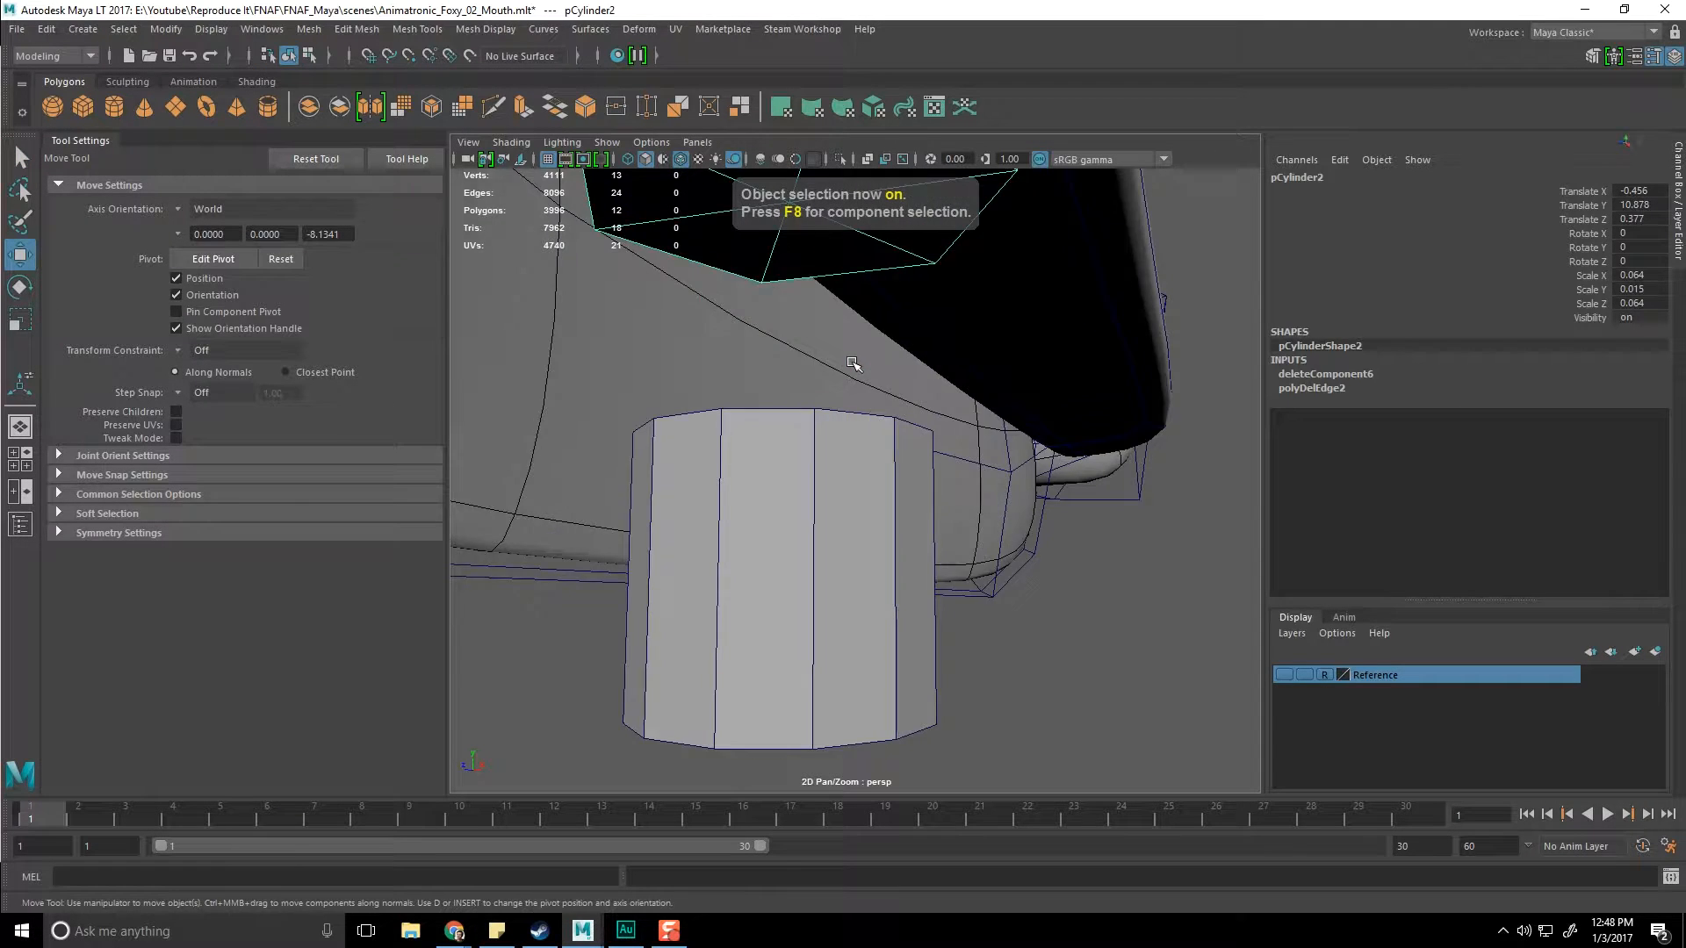
scroll(854, 364, down, 5)
alt+drag(854, 363, 852, 384)
key(d)
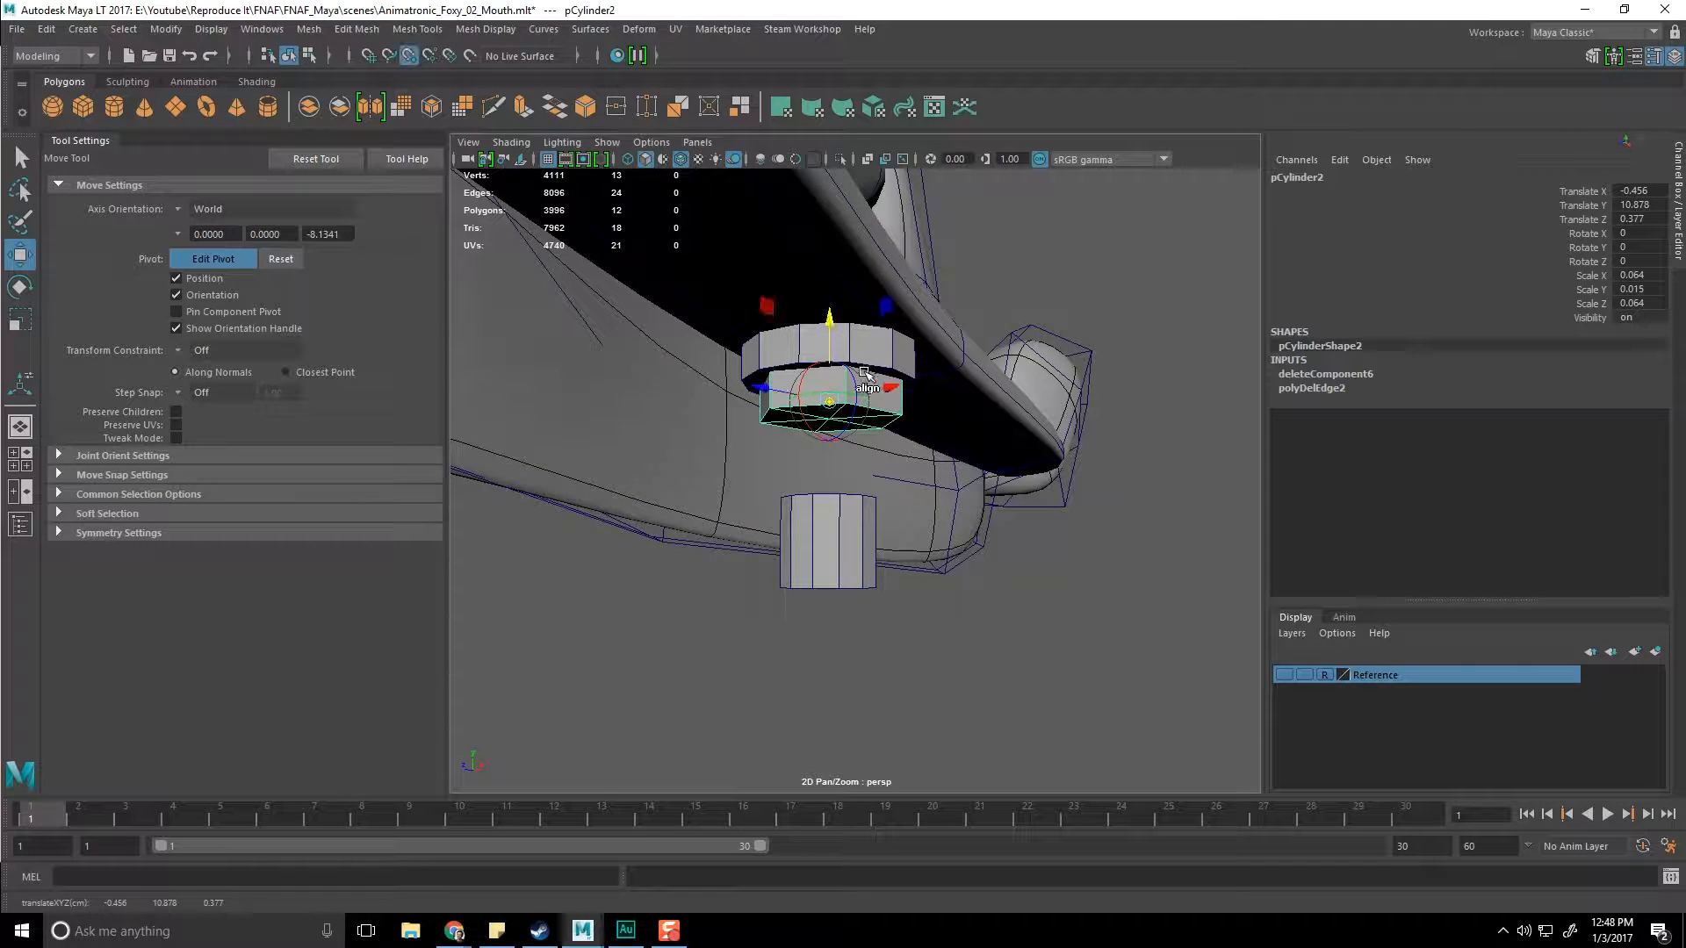
drag(840, 272, 840, 315)
key(d)
drag(859, 413, 851, 426)
key(d)
click(848, 427)
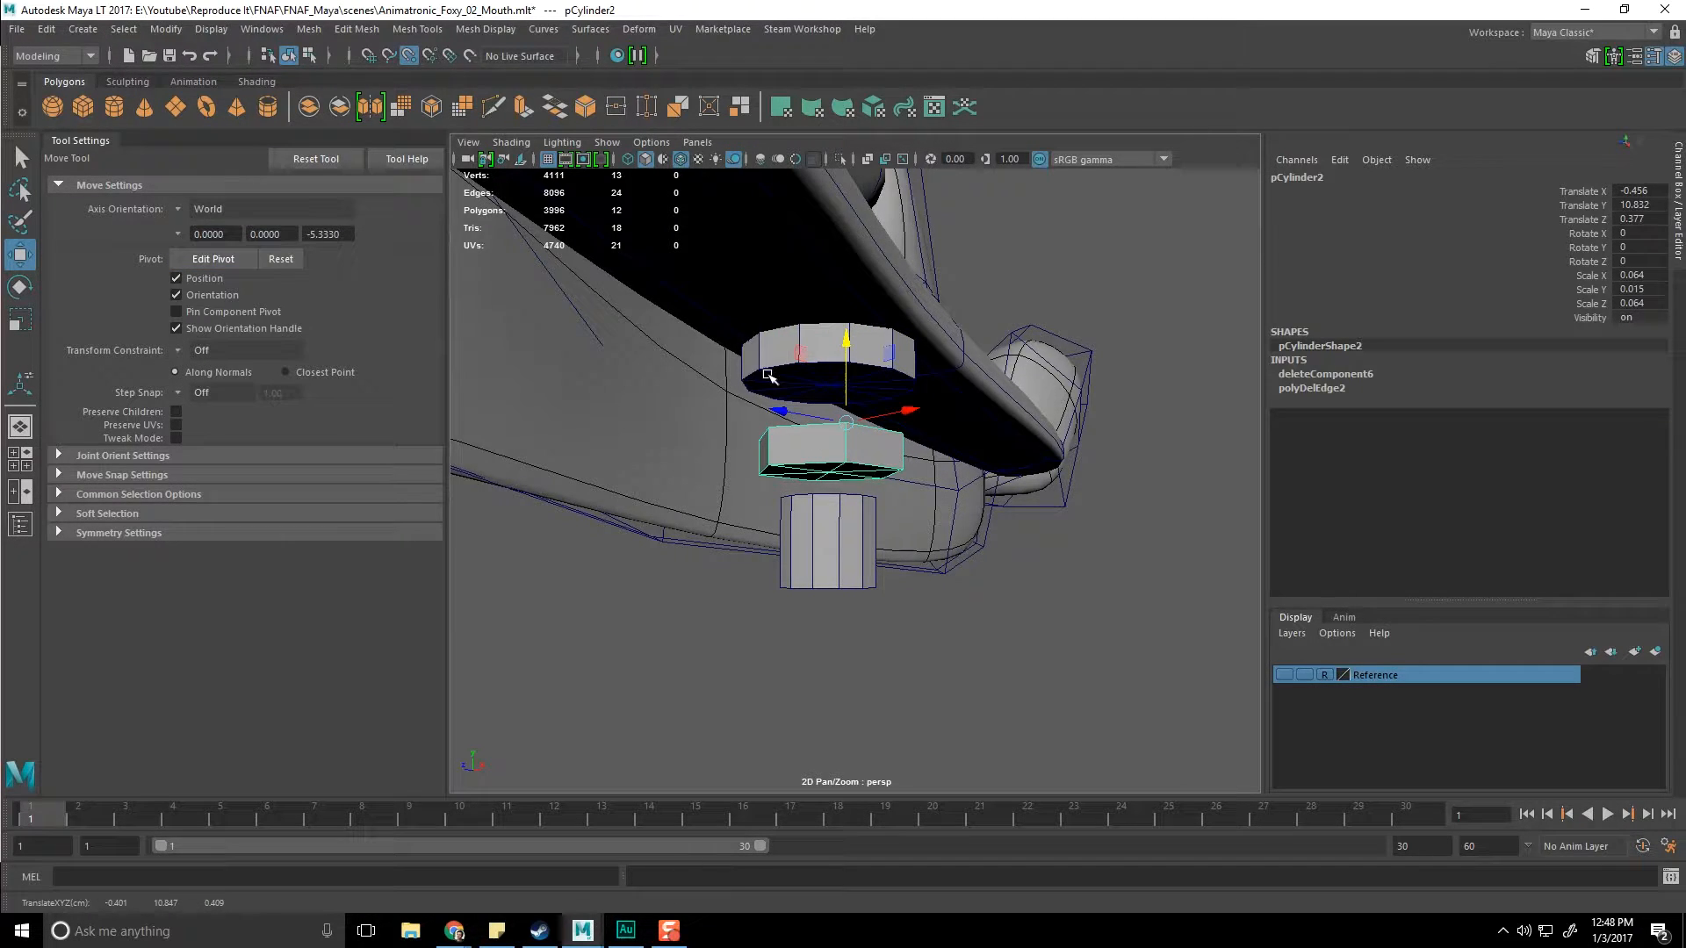
Step: Snap the hexagonal nut up against the underside of the washer
scroll(768, 376, down, 4)
middle_drag(767, 375, 763, 376)
scroll(796, 414, up, 3)
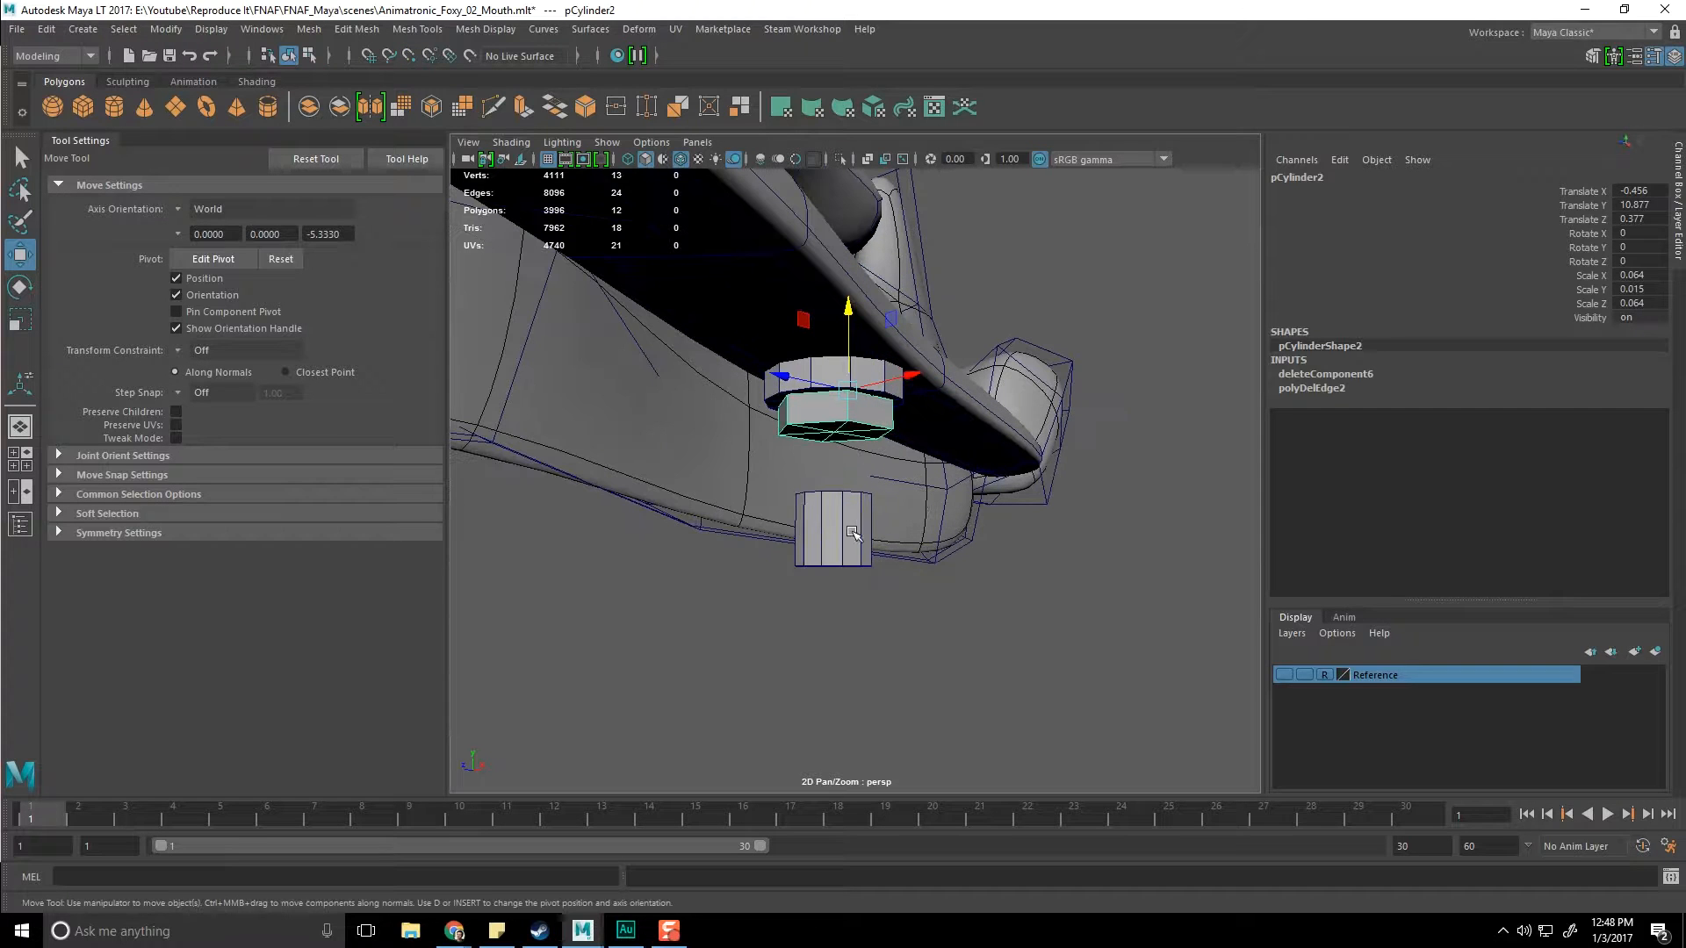
Step: Snap the shank's pivot to its top rim and move the shank up against the nut's underside
click(856, 508)
key(ctrl+z)
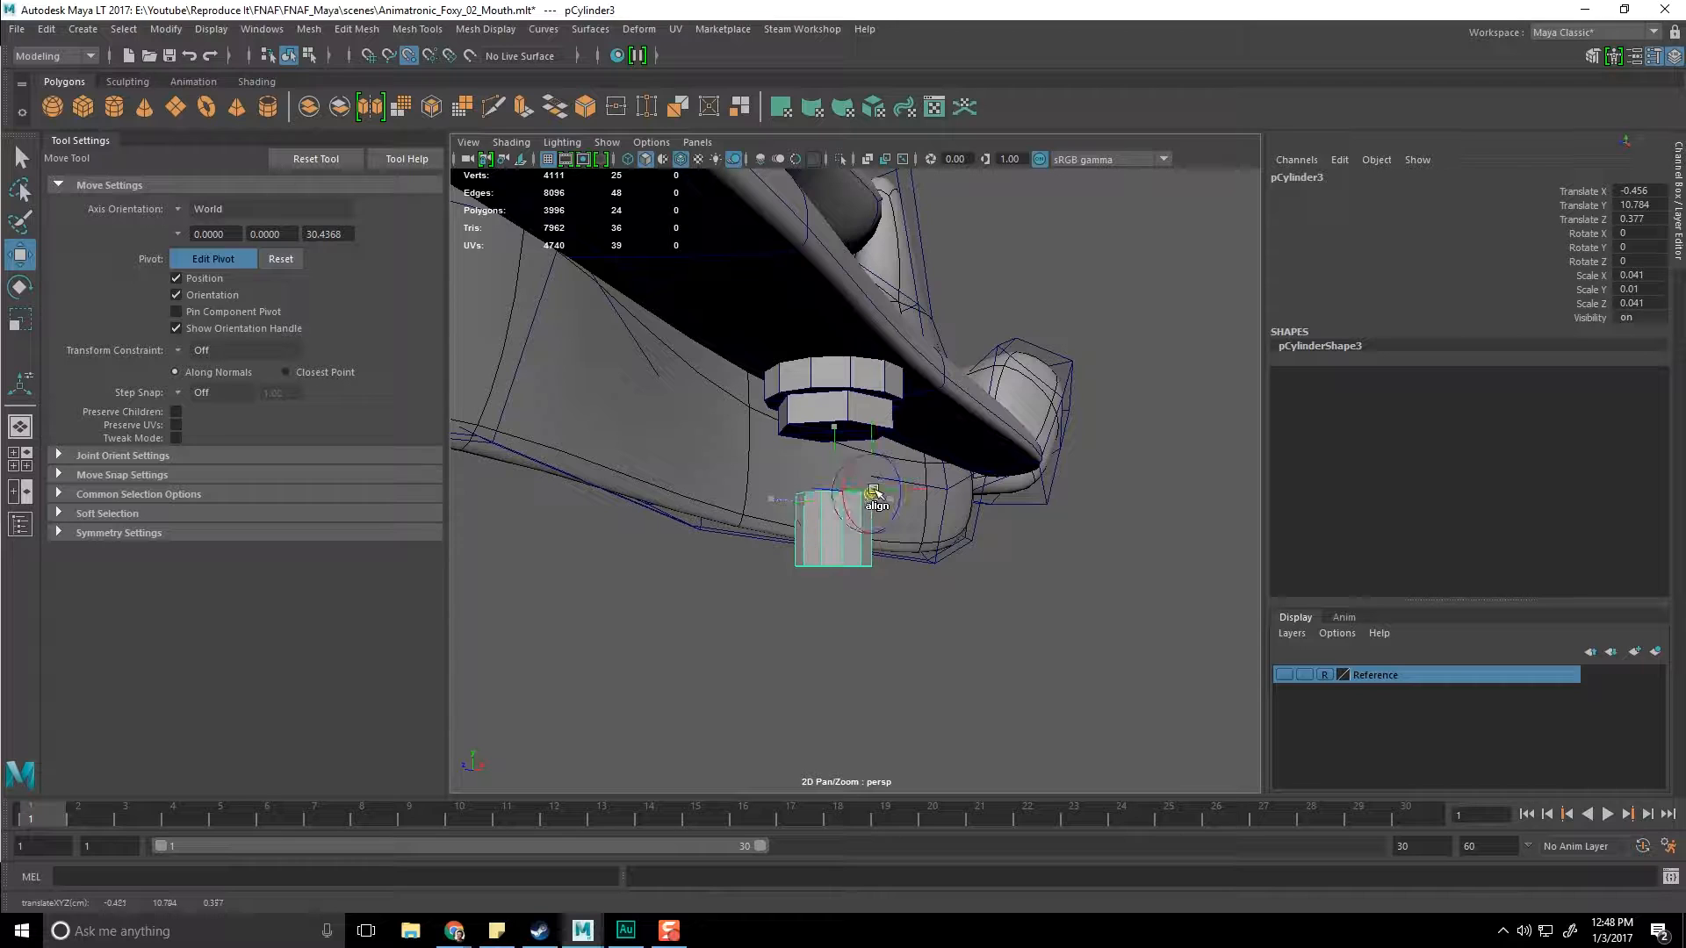
key(d)
middle_drag(788, 423, 785, 430)
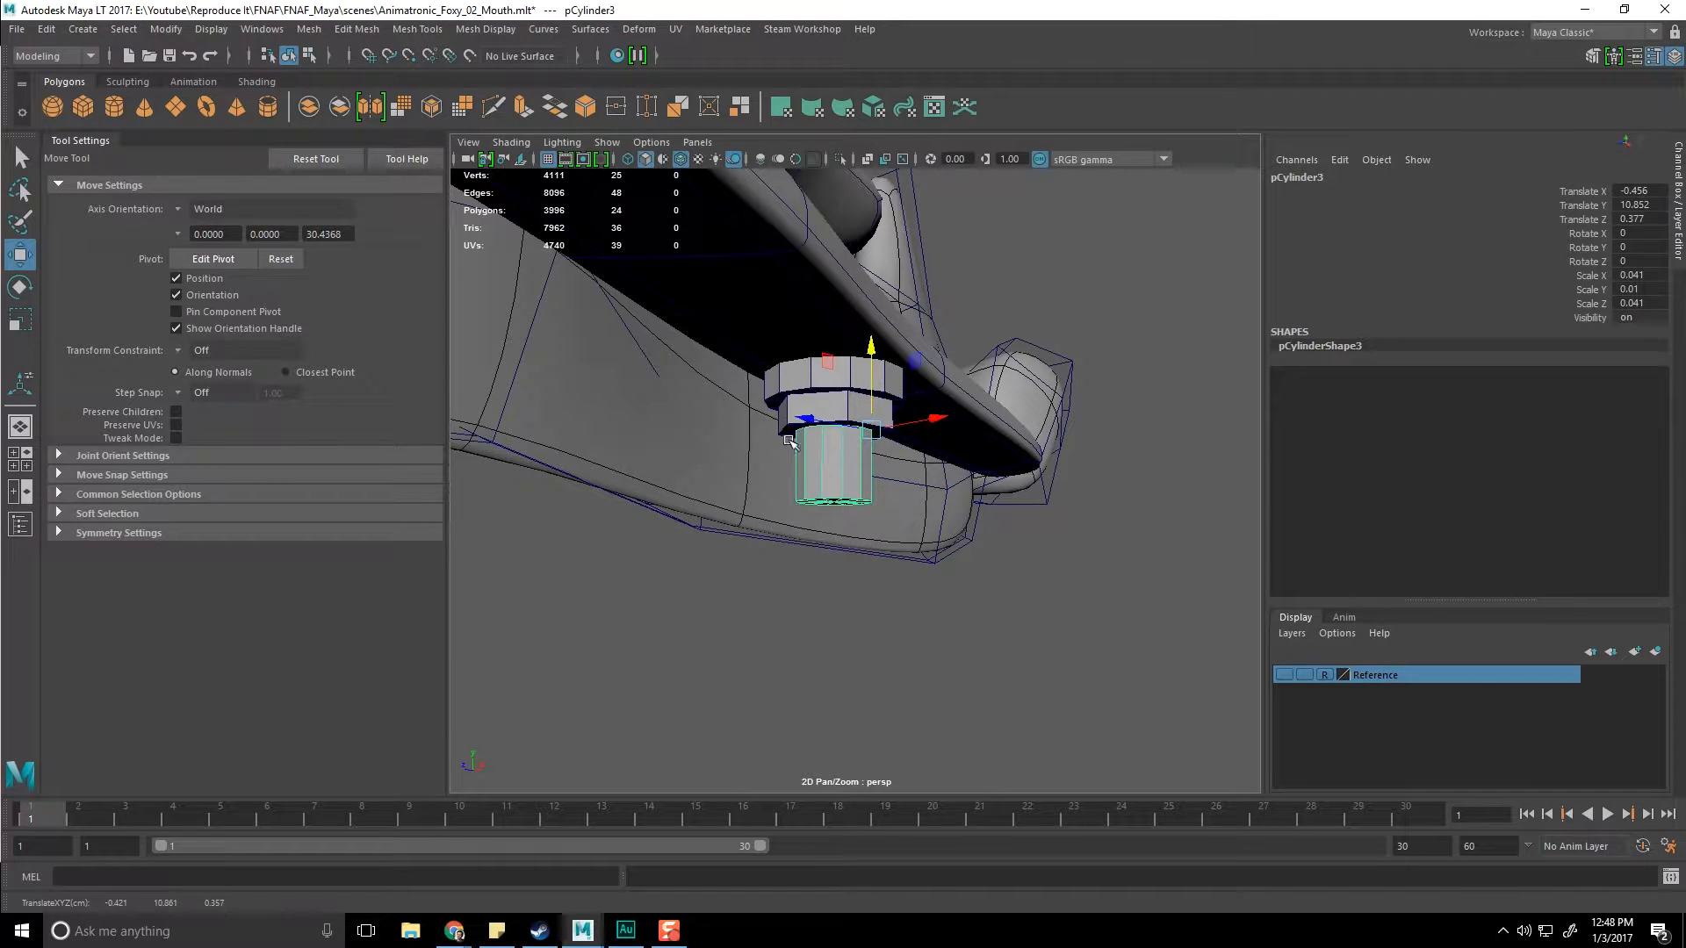
key(q)
click(852, 557)
Step: Pull the centre vertex of the shank's bottom cap straight down to form a long pointed tip
scroll(852, 556, up, 3)
alt+drag(851, 556, 860, 509)
scroll(860, 508, down, 3)
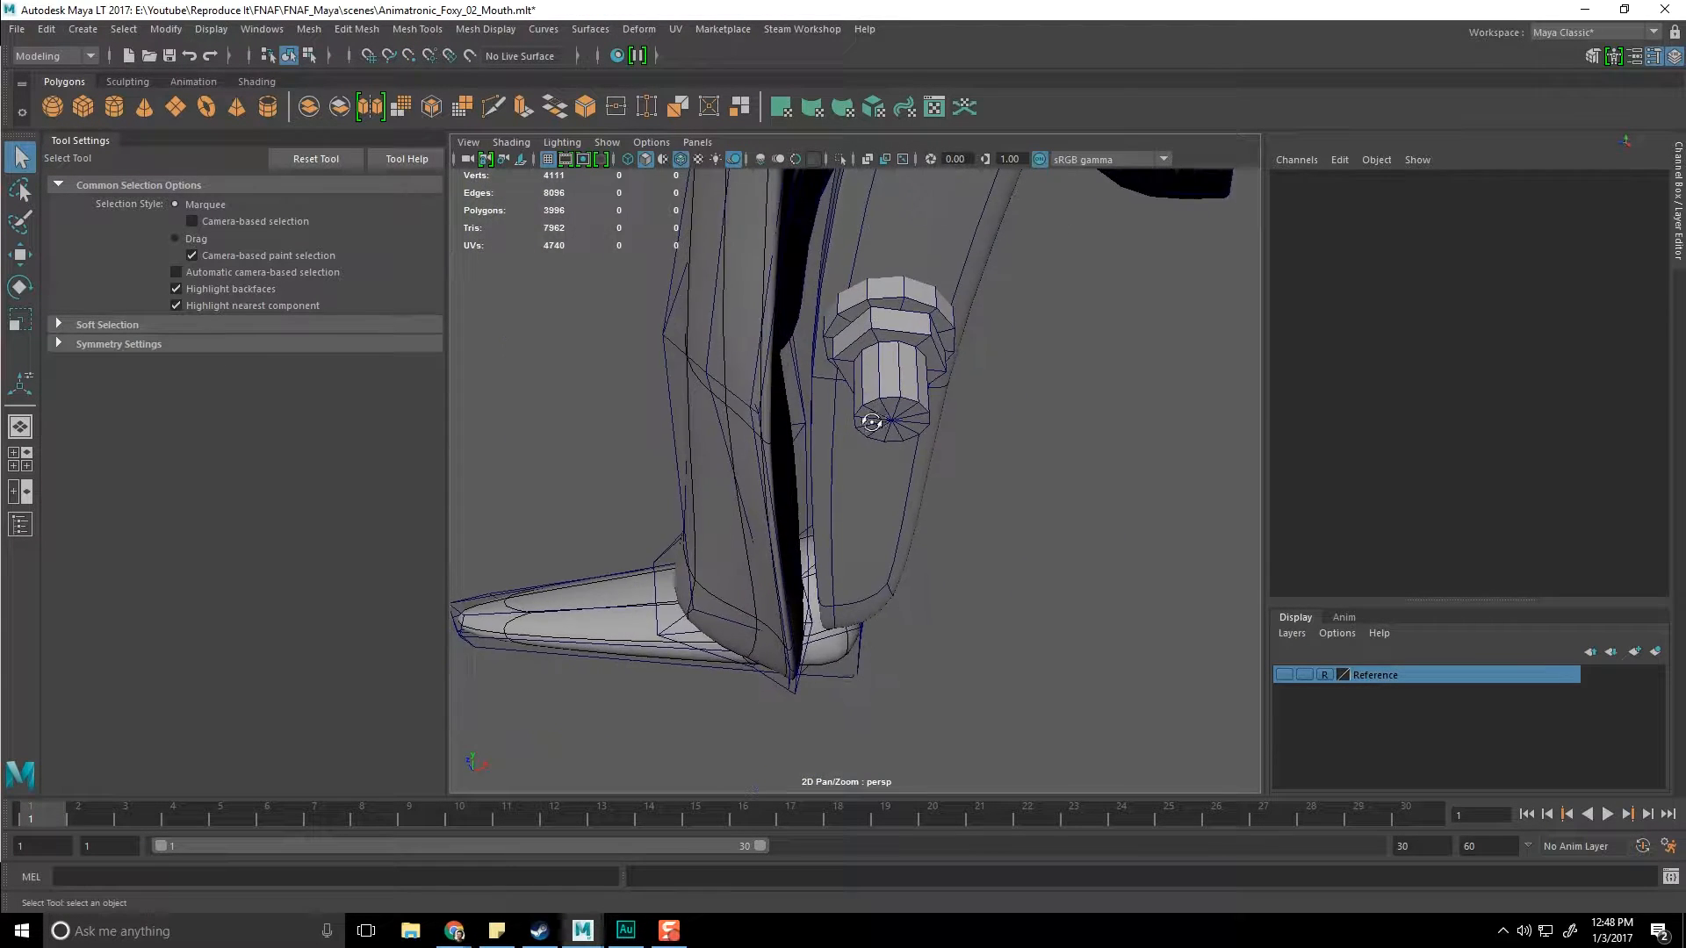
alt+drag(884, 417, 868, 443)
click(867, 442)
right_drag(869, 439, 795, 437)
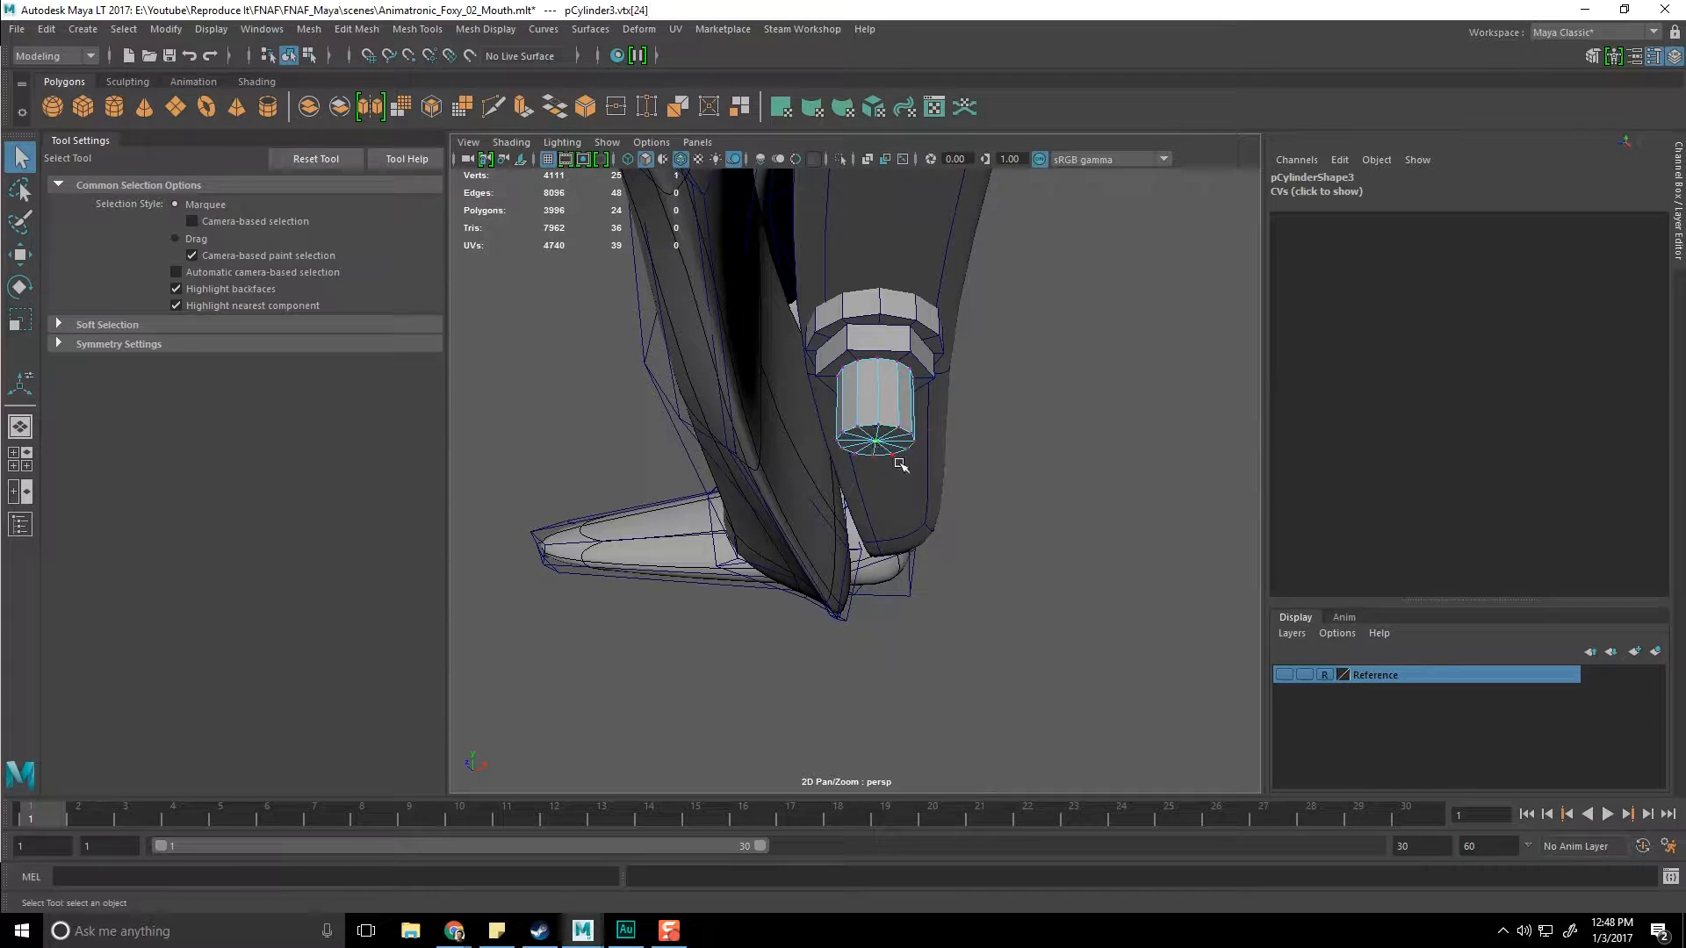
key(w)
drag(880, 379, 869, 457)
key(q)
Step: Delete every other lengthwise edge of the spike to reduce it to six sides, and save the scene
right_drag(861, 461, 856, 424)
scroll(851, 423, up, 5)
double_click(824, 376)
alt+drag(857, 385, 829, 488)
shift+double_click(911, 514)
shift+double_click(1043, 395)
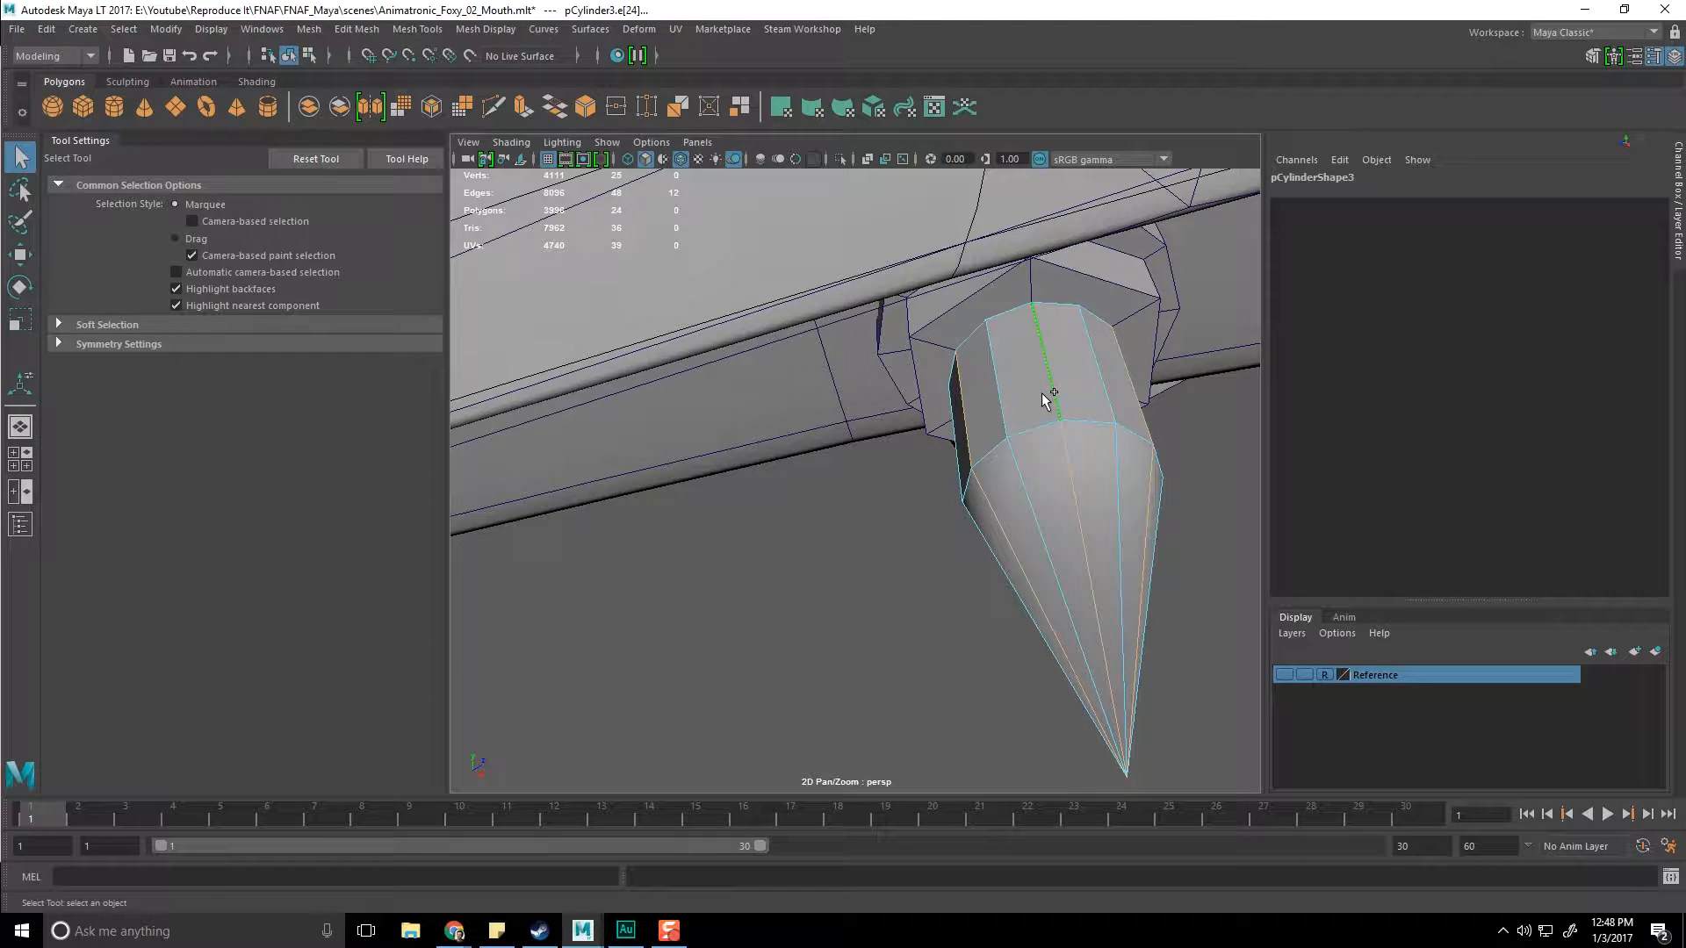
key(Delete)
alt+drag(1046, 404, 926, 508)
key(F8)
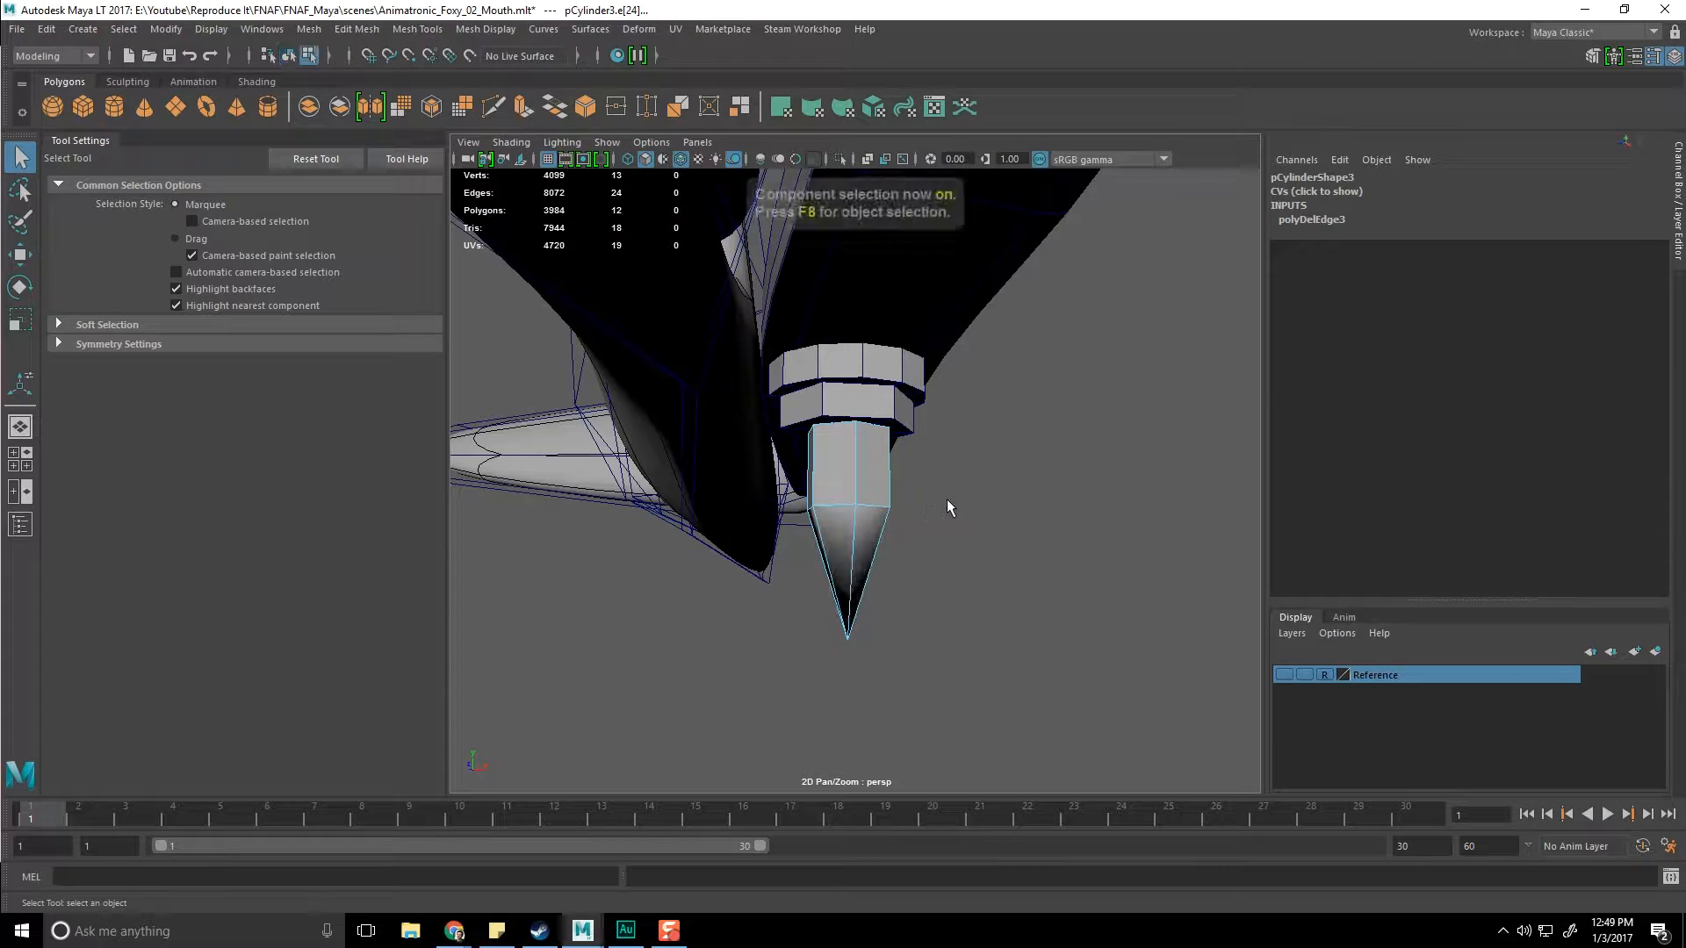
click(956, 497)
key(ctrl+s)
Step: Scale the spike's middle ring of vertices slightly inward to taper the shank toward its tip
click(885, 513)
alt+drag(885, 513, 954, 504)
key(f)
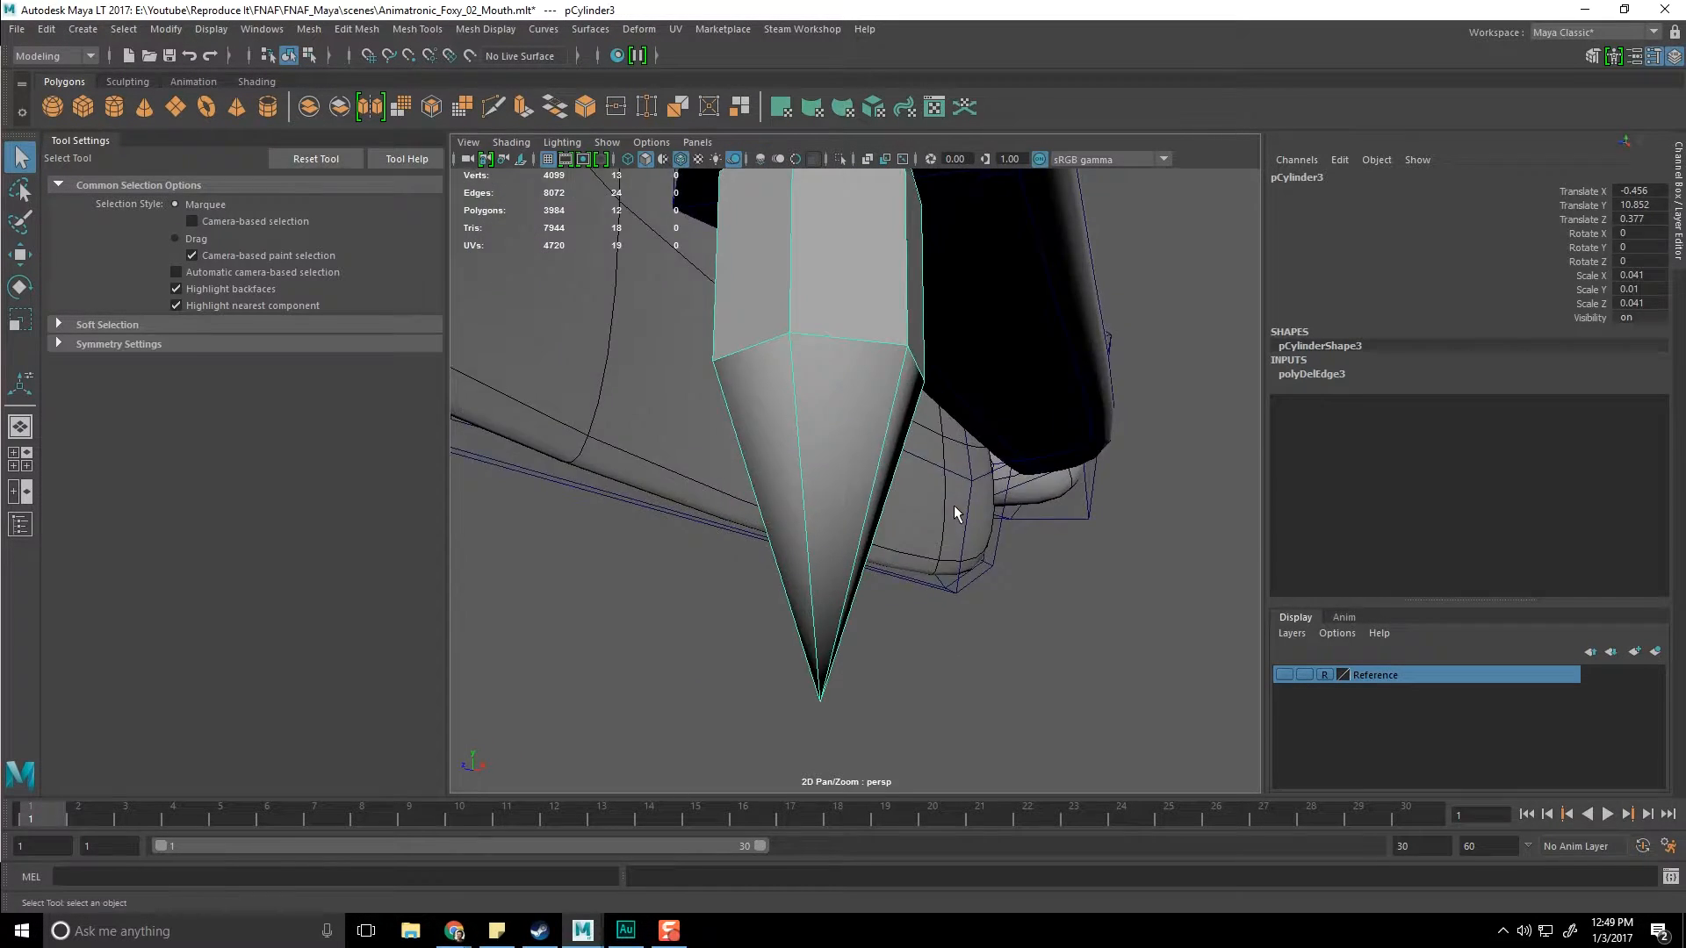
key(w)
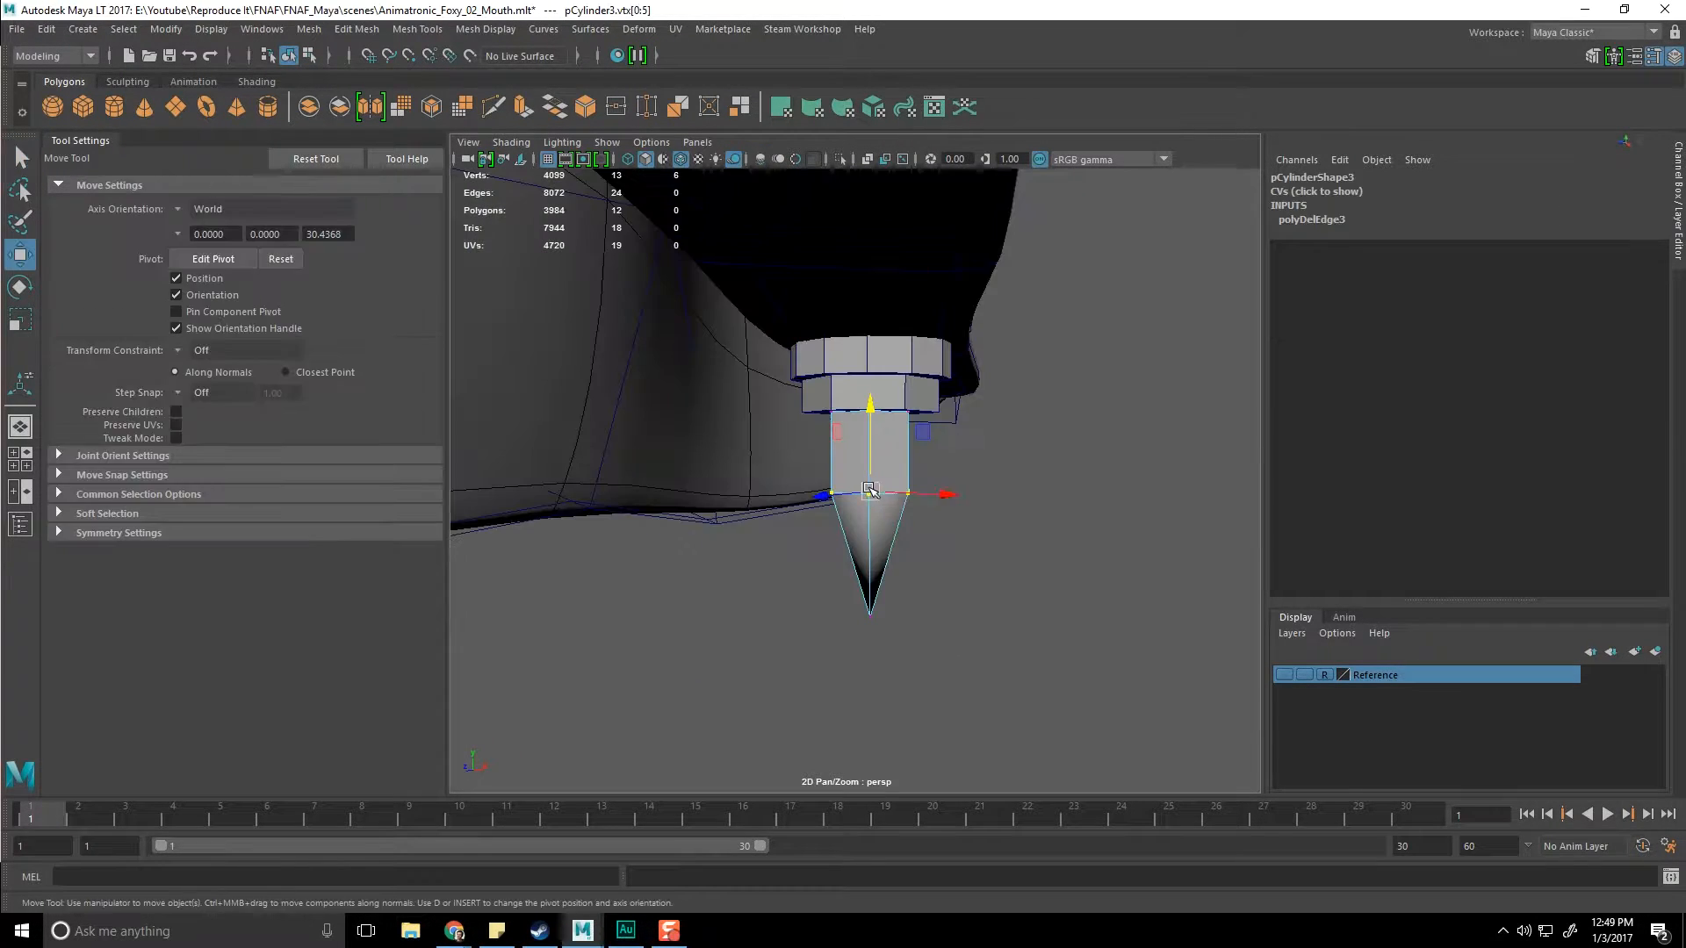
key(e)
key(r)
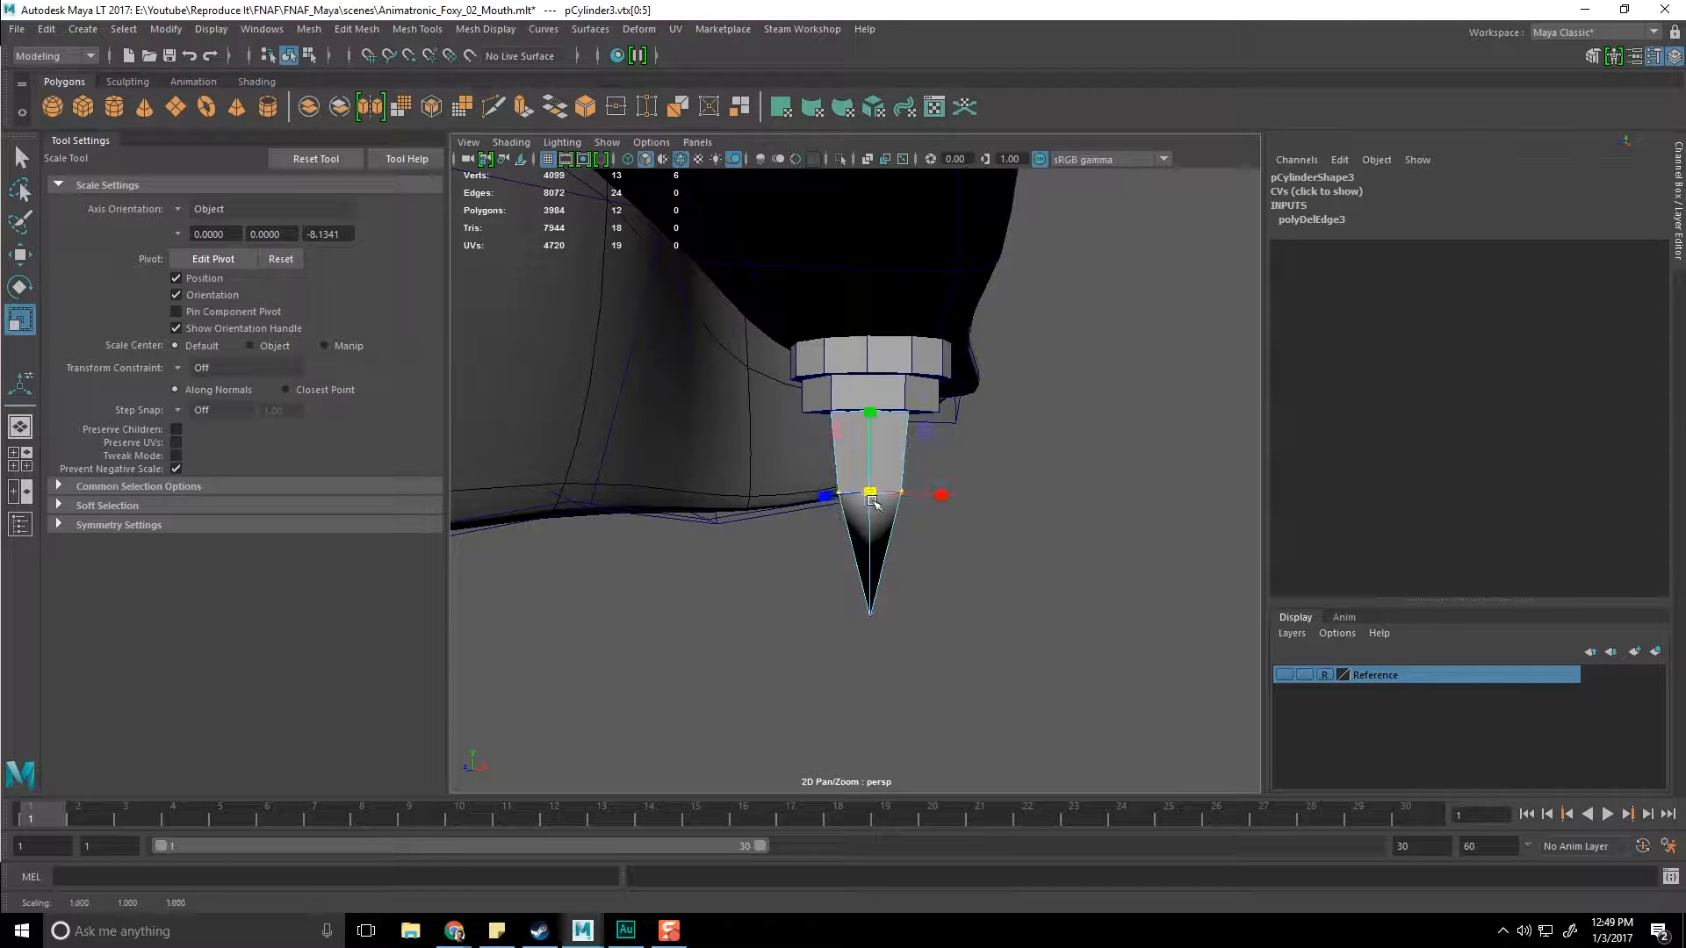
key(q)
alt+drag(978, 580, 935, 608)
key(F8)
click(967, 619)
Step: Combine the spike, hexagonal nut and washer into a single tooth mesh
click(888, 346)
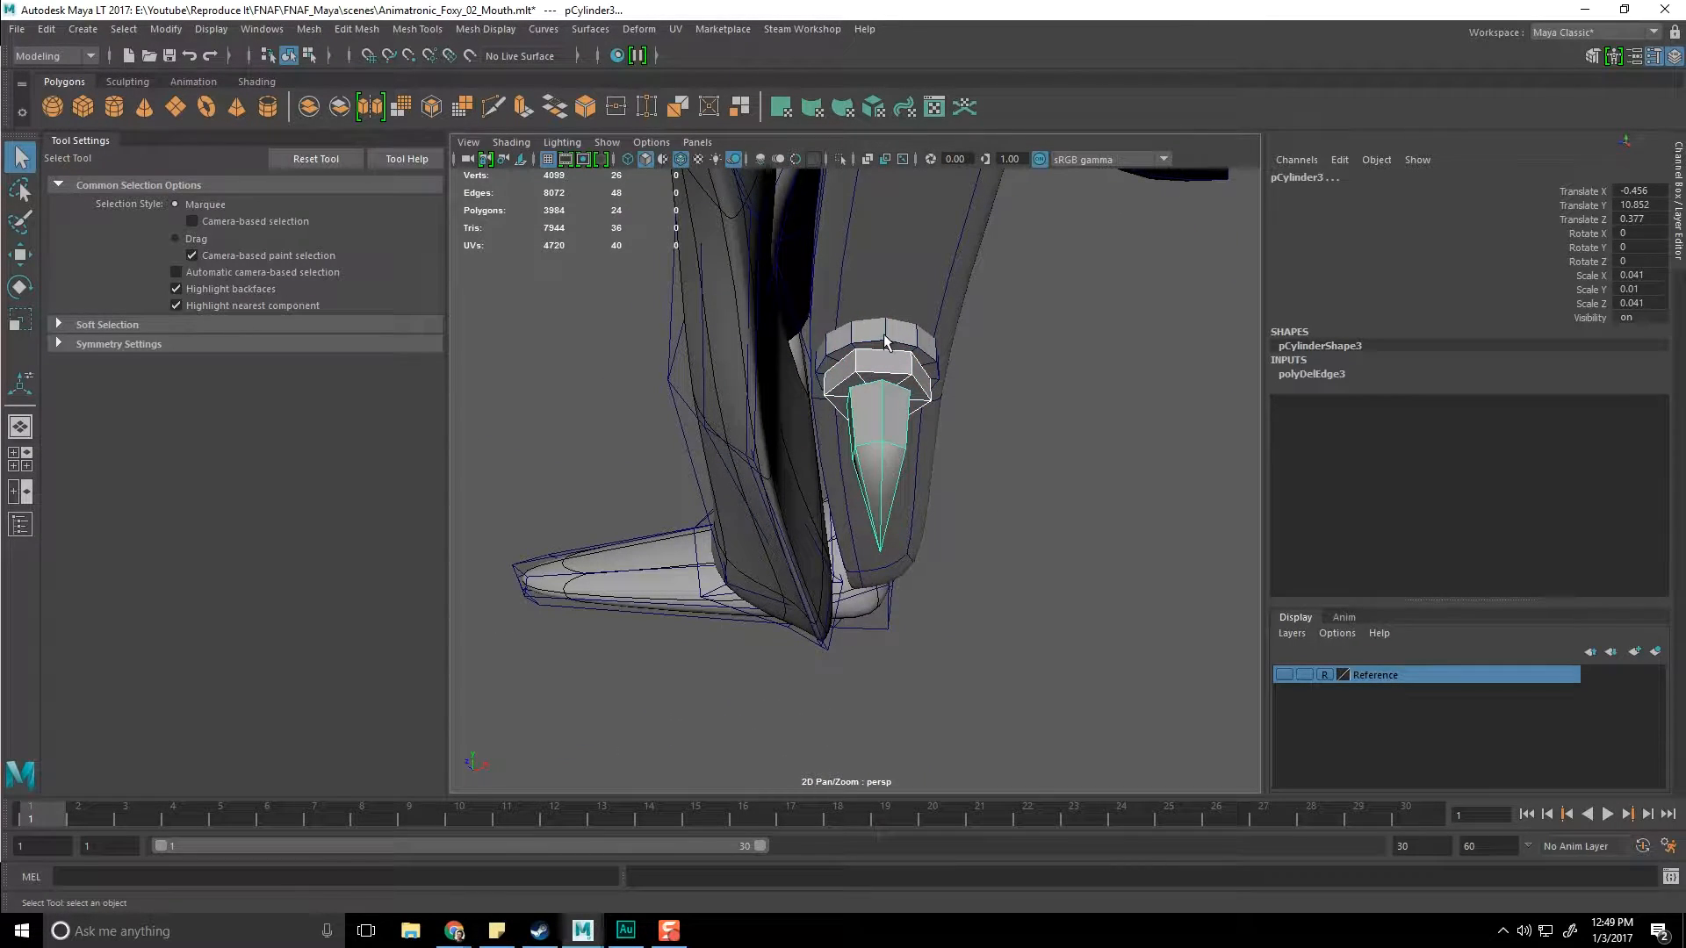
click(887, 347)
shift+right_click(891, 354)
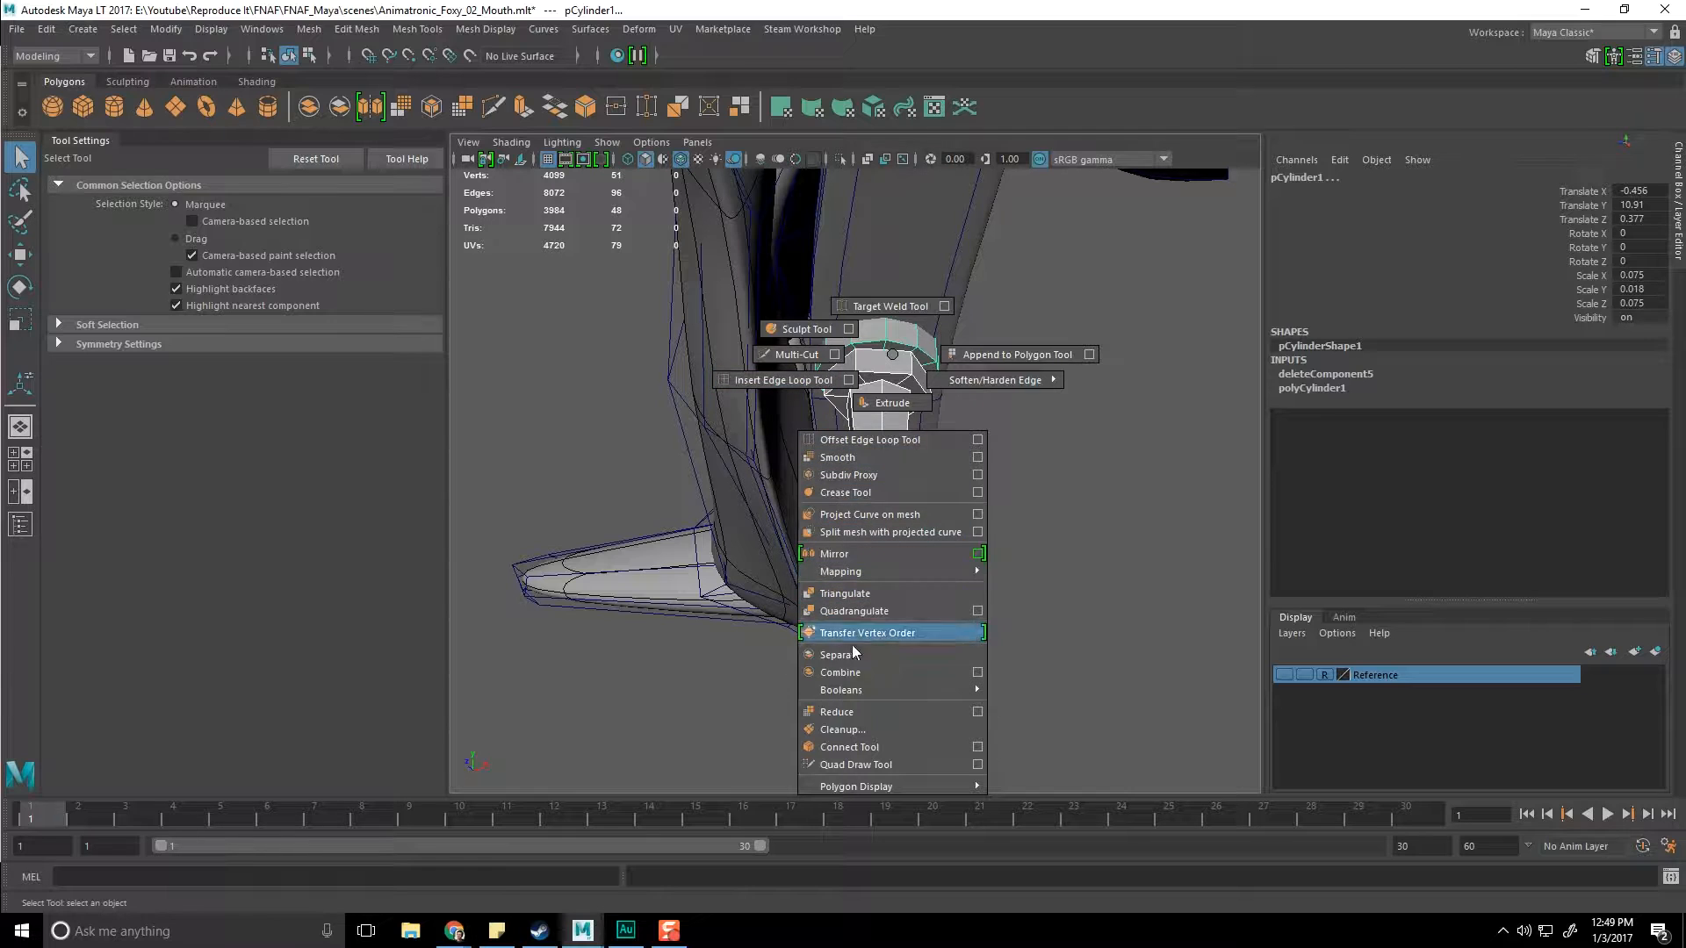
click(851, 667)
Step: Place the combined tooth's pivot at the washer's top and seat the tooth against the underside of the jaw strip
key(w)
scroll(861, 488, up, 3)
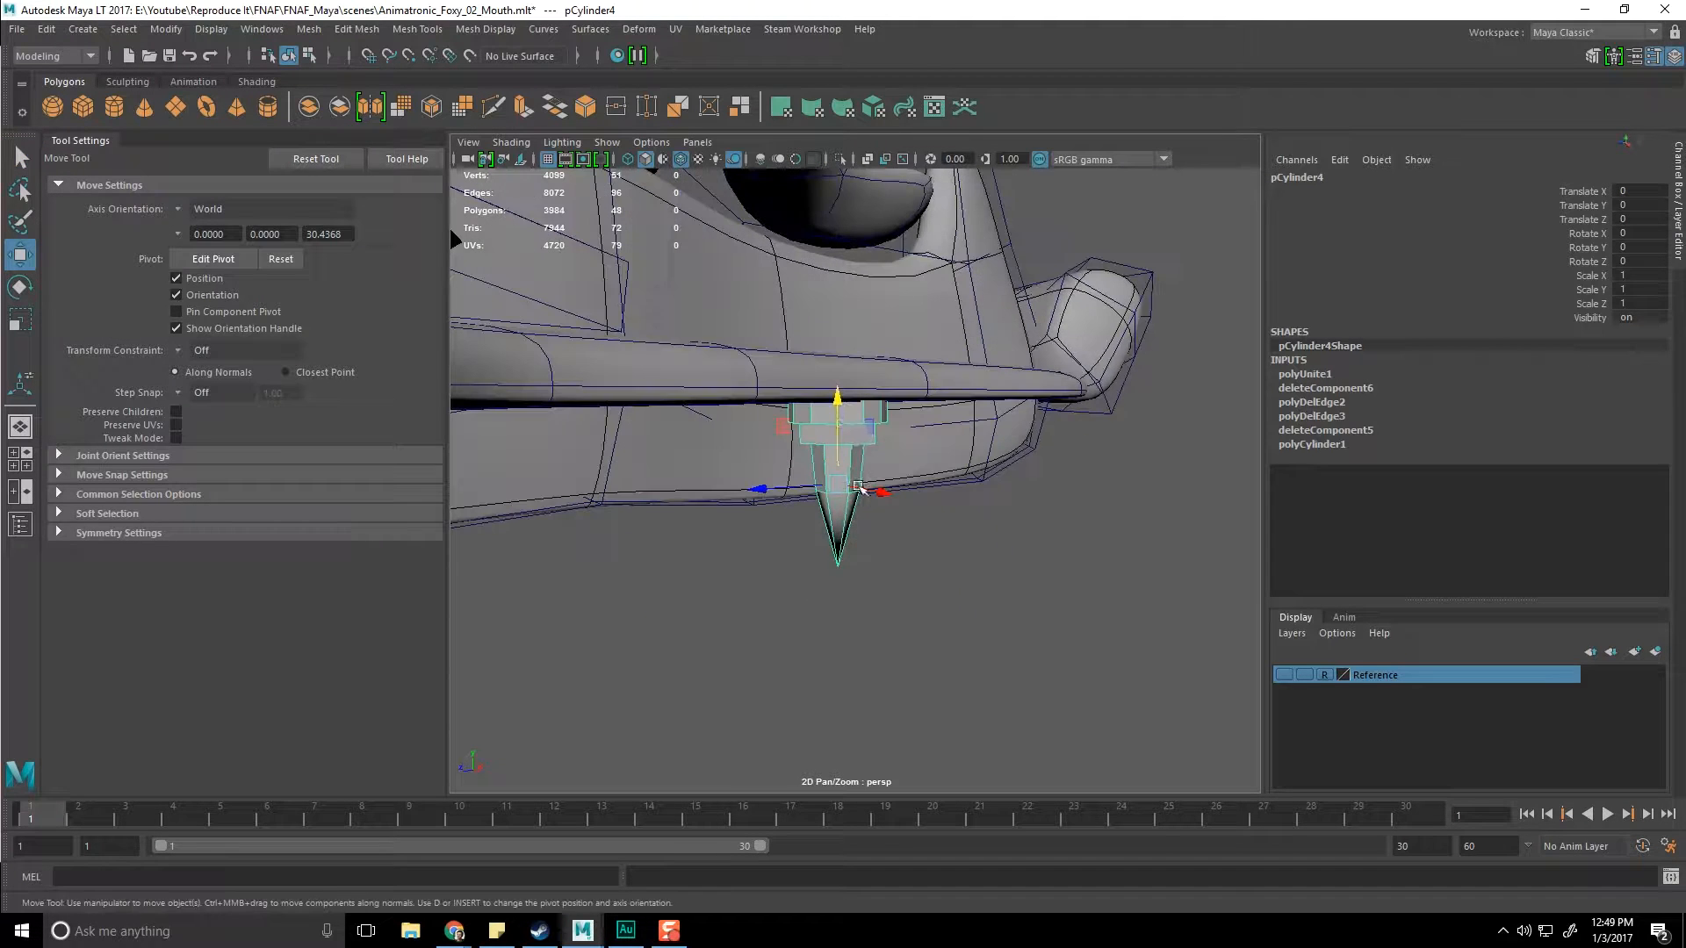
drag(837, 409, 858, 565)
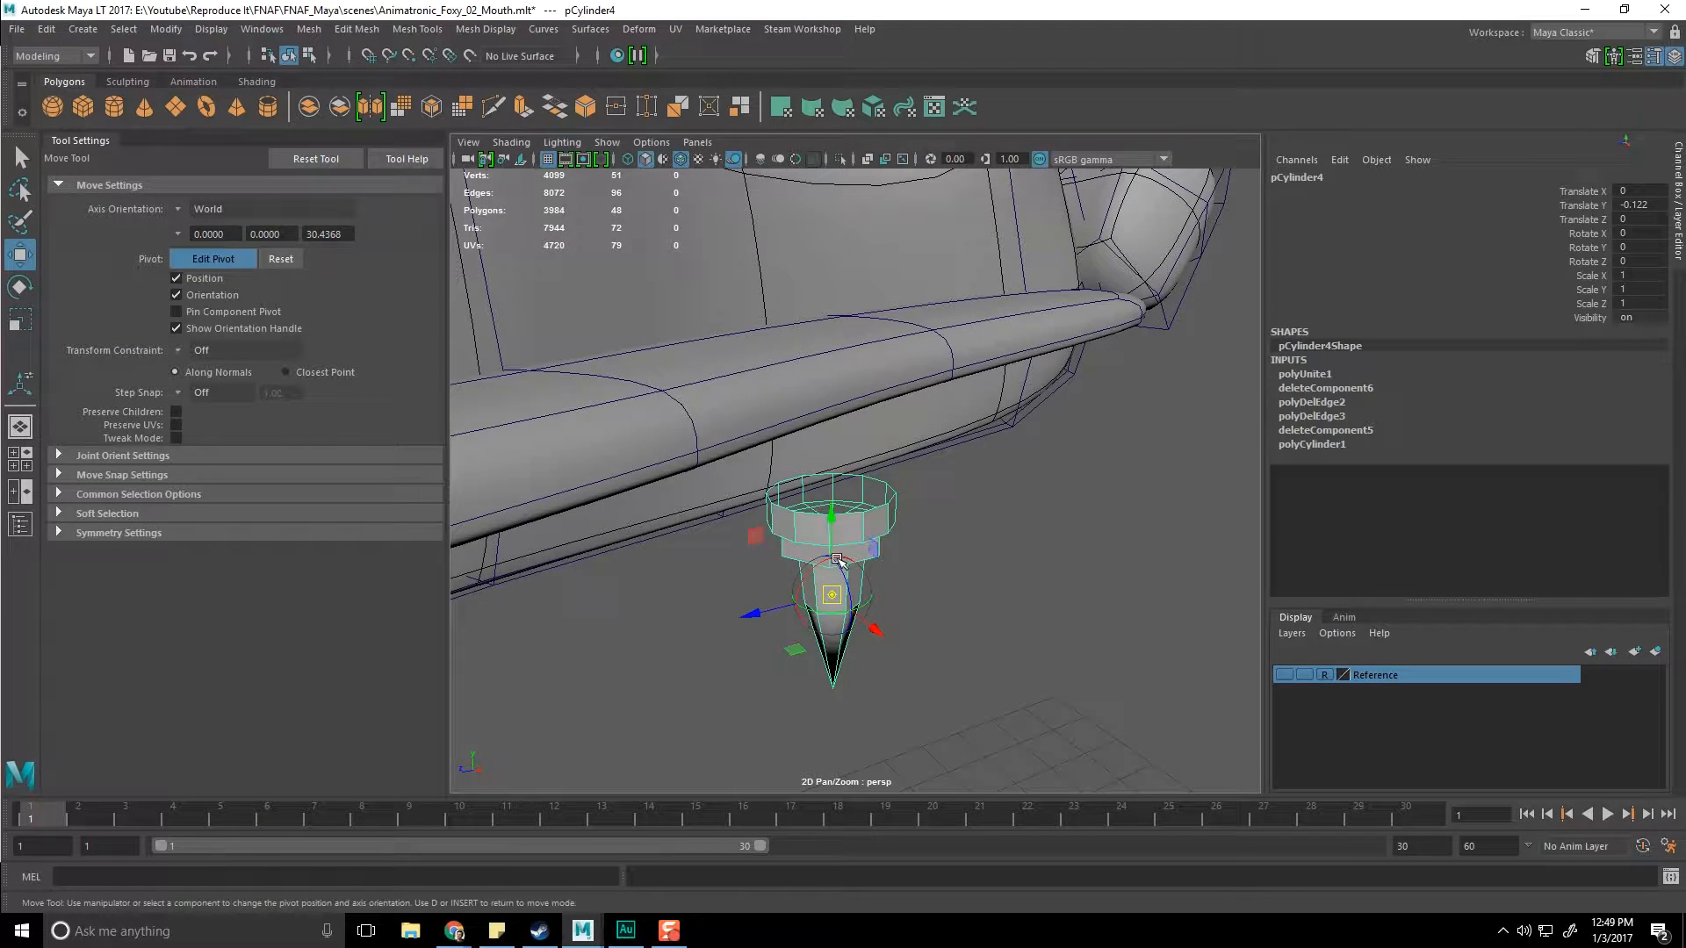
key(d)
alt+drag(883, 436, 1036, 439)
click(1064, 464)
alt+drag(993, 507, 909, 409)
click(910, 409)
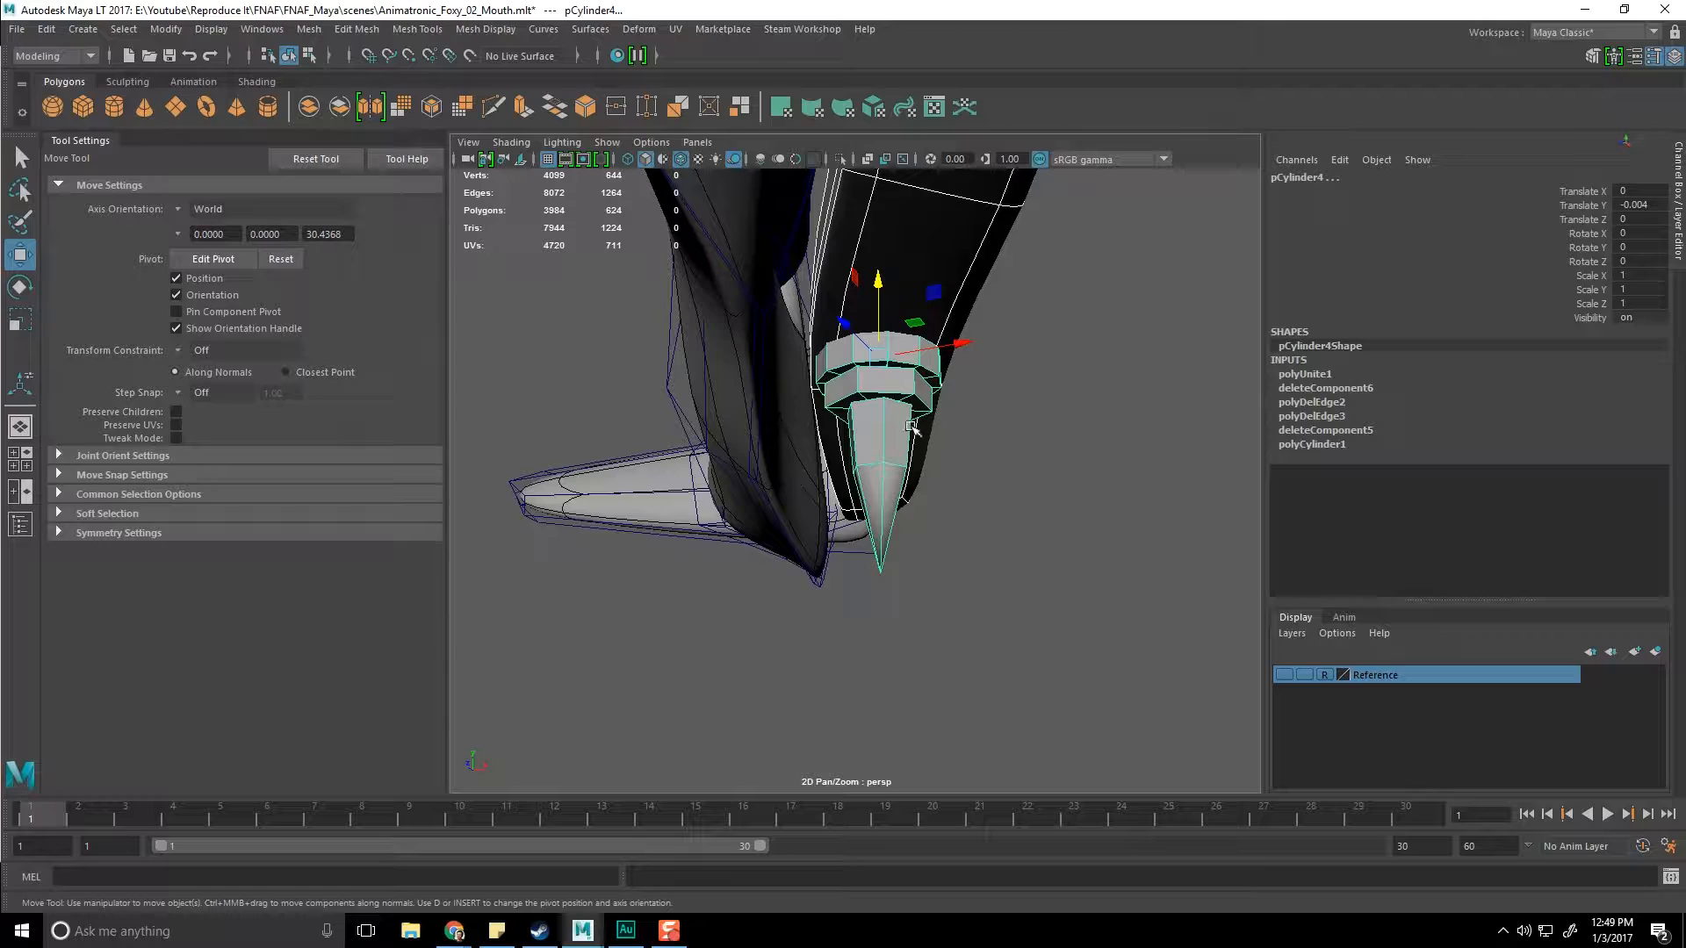
Step: Scale the tooth uniformly to 0.947 to fit the width of the jaw strip
key(r)
alt+drag(875, 355, 858, 394)
key(q)
alt+drag(844, 316, 889, 492)
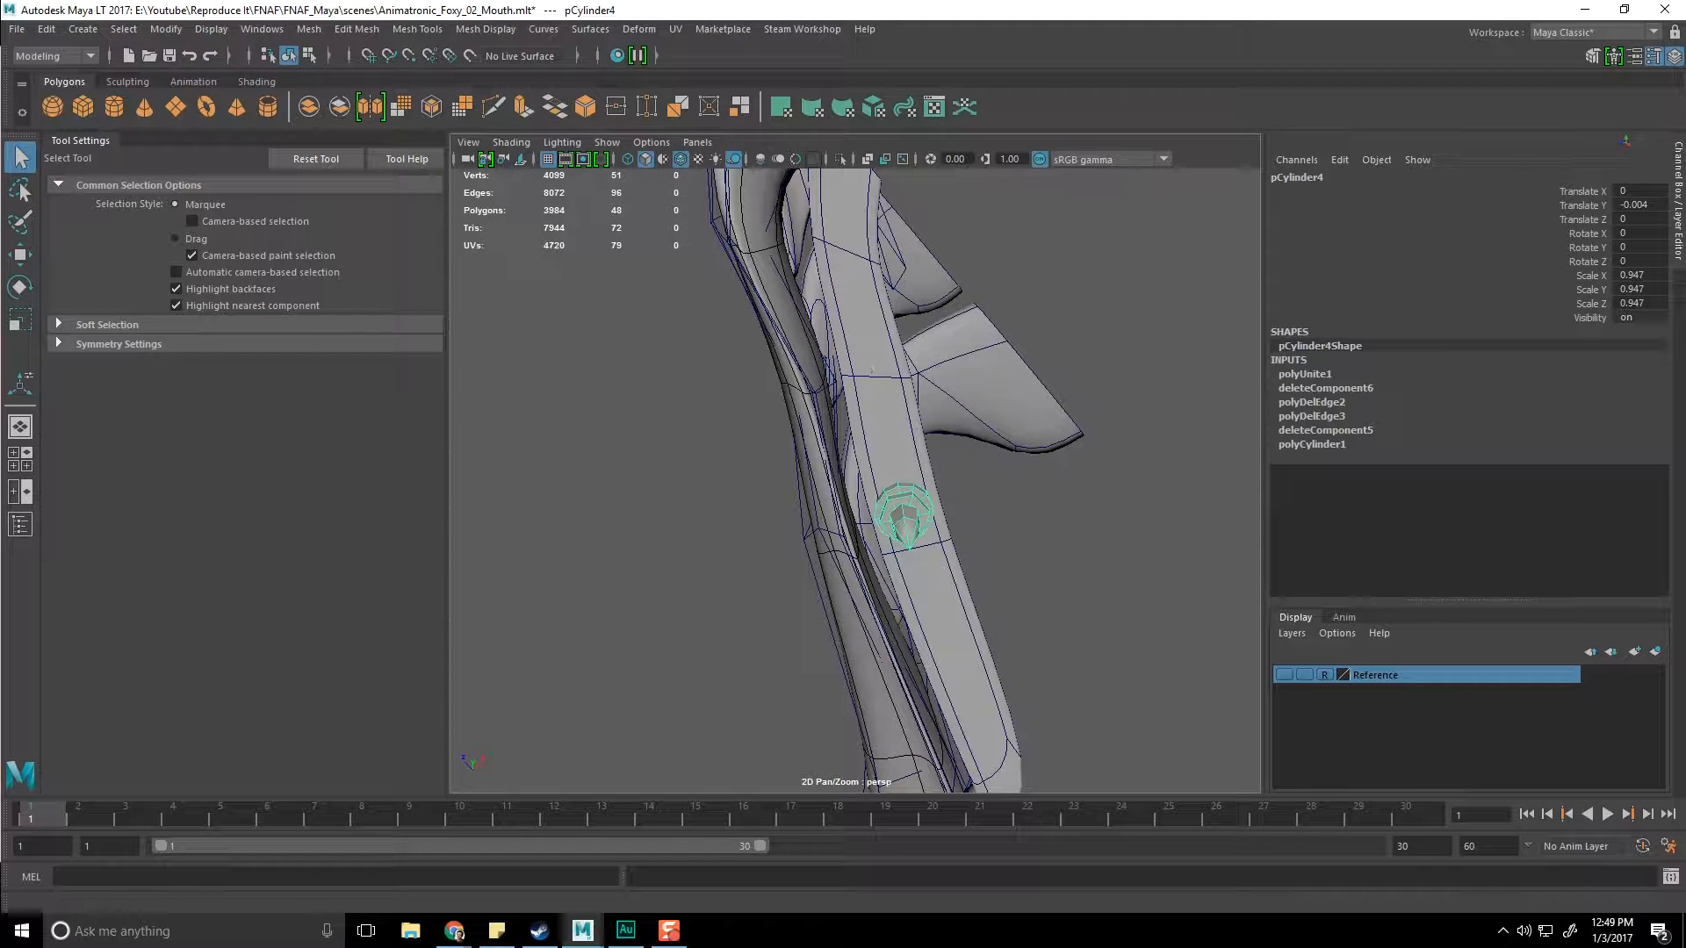
Step: Consult the fox teeth photo in the browser, and move the tooth along the underside of the strip toward the snout
key(alt+Tab)
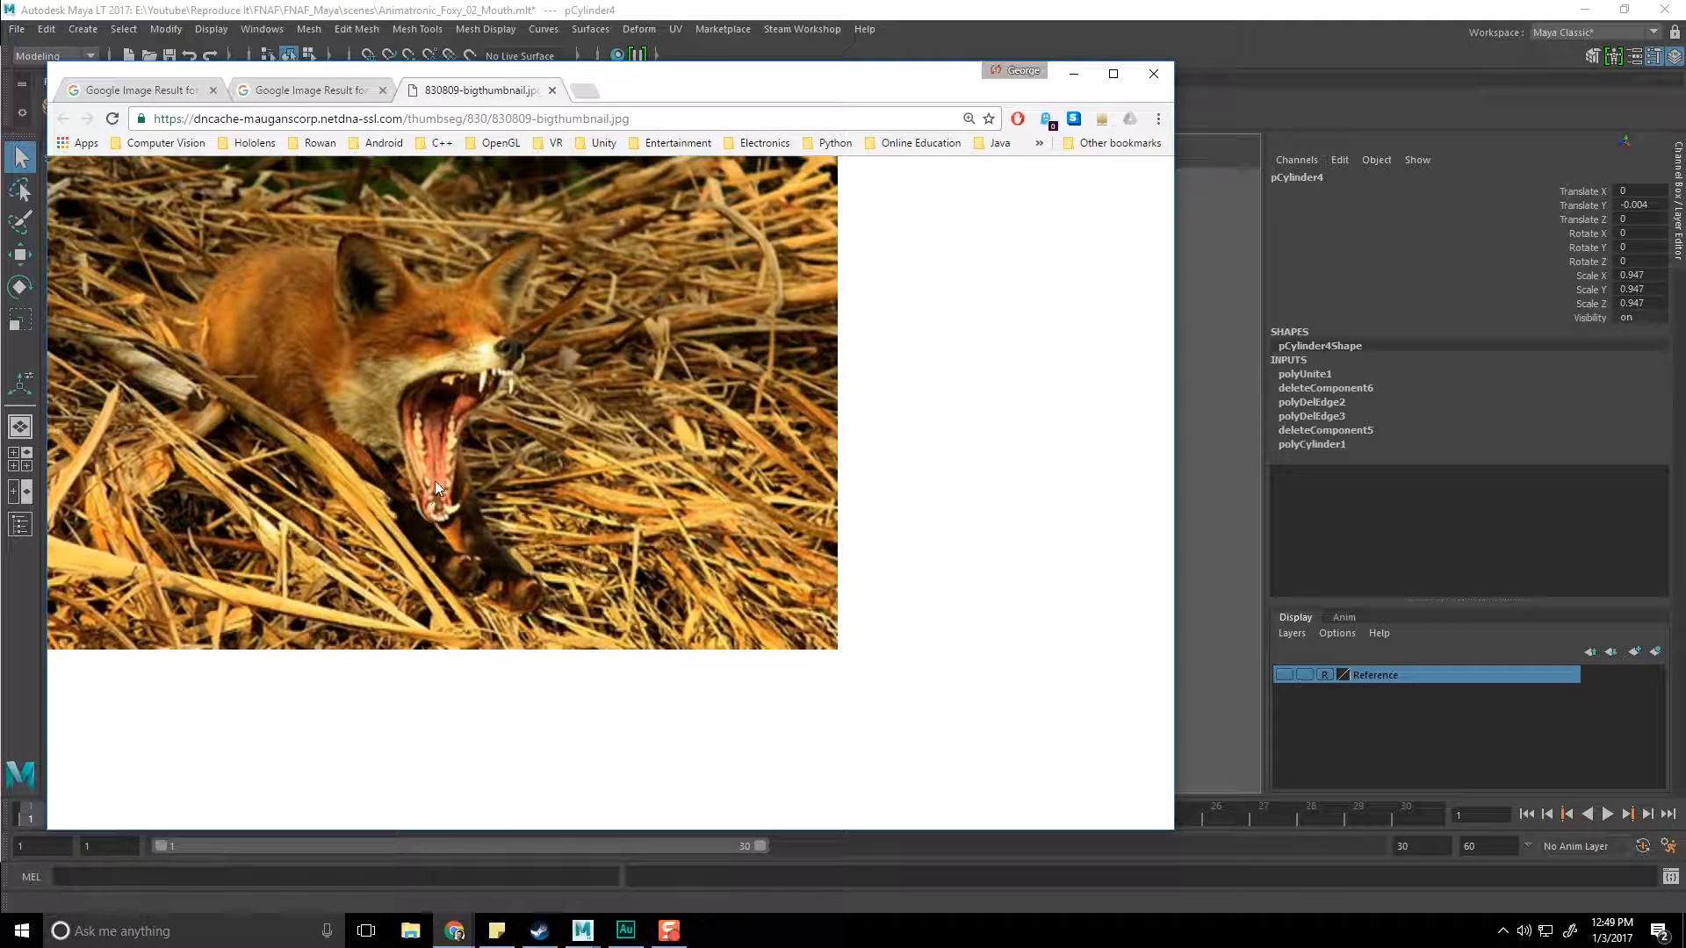
drag(688, 92, 0, 84)
alt+drag(544, 443, 844, 488)
scroll(835, 600, up, 3)
key(w)
middle_drag(840, 452, 926, 322)
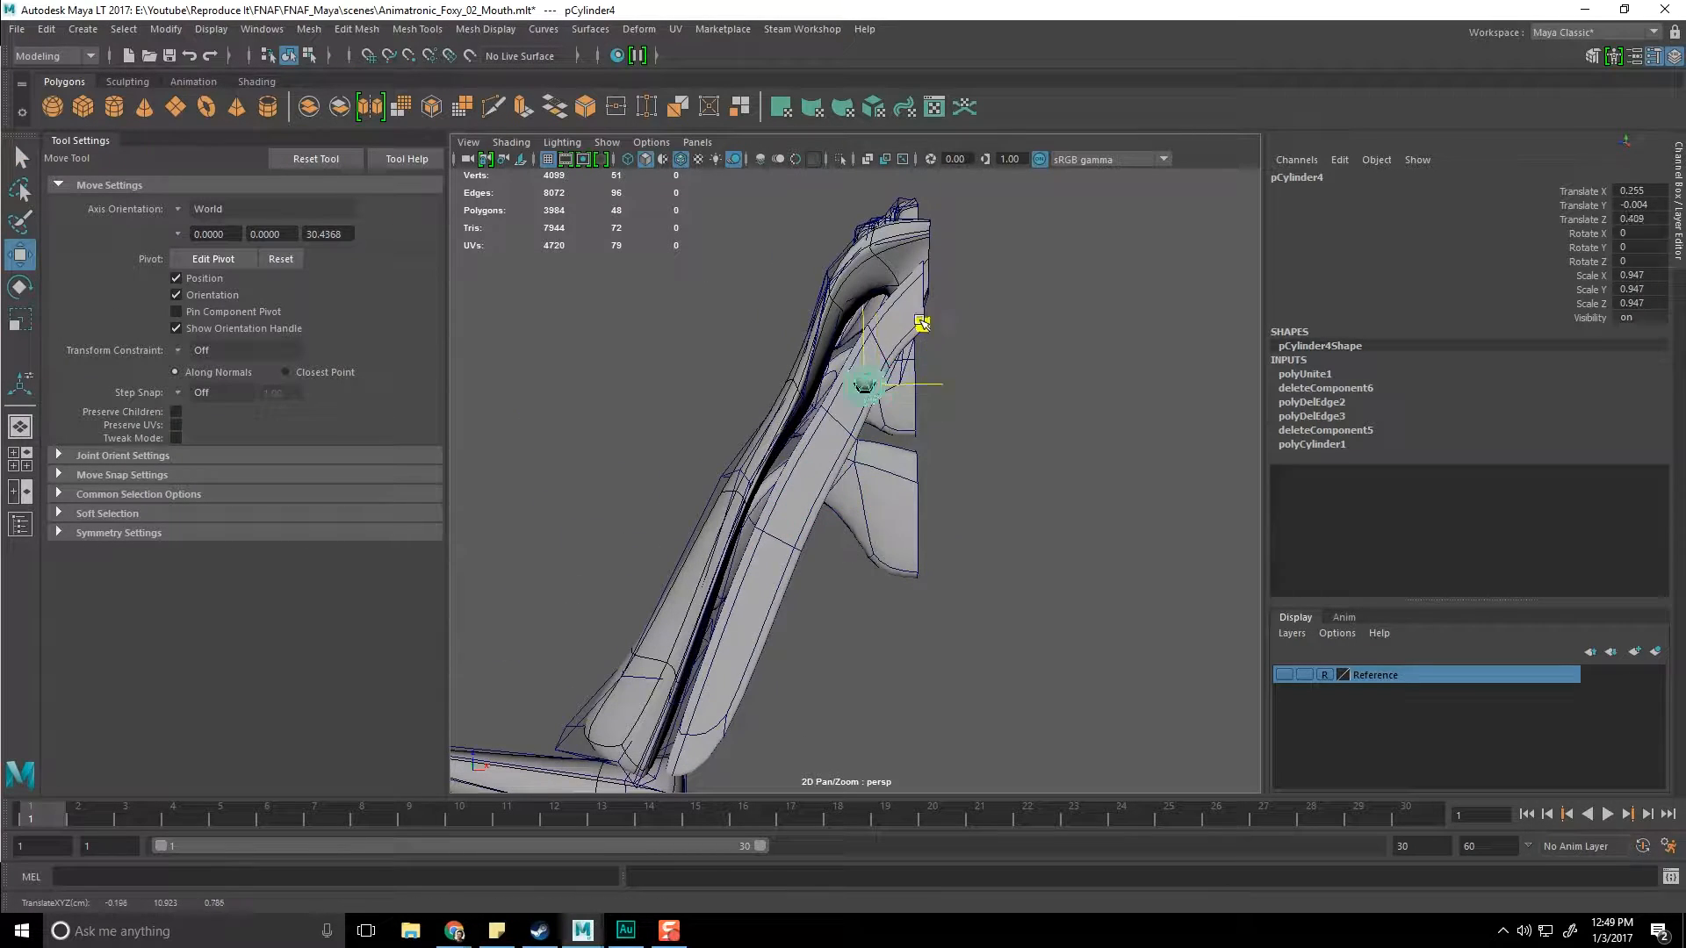
Step: Scale the tooth near the snout uniformly to 0.799
alt+drag(993, 334, 744, 479)
scroll(784, 499, up, 3)
key(e)
key(r)
drag(745, 351, 760, 416)
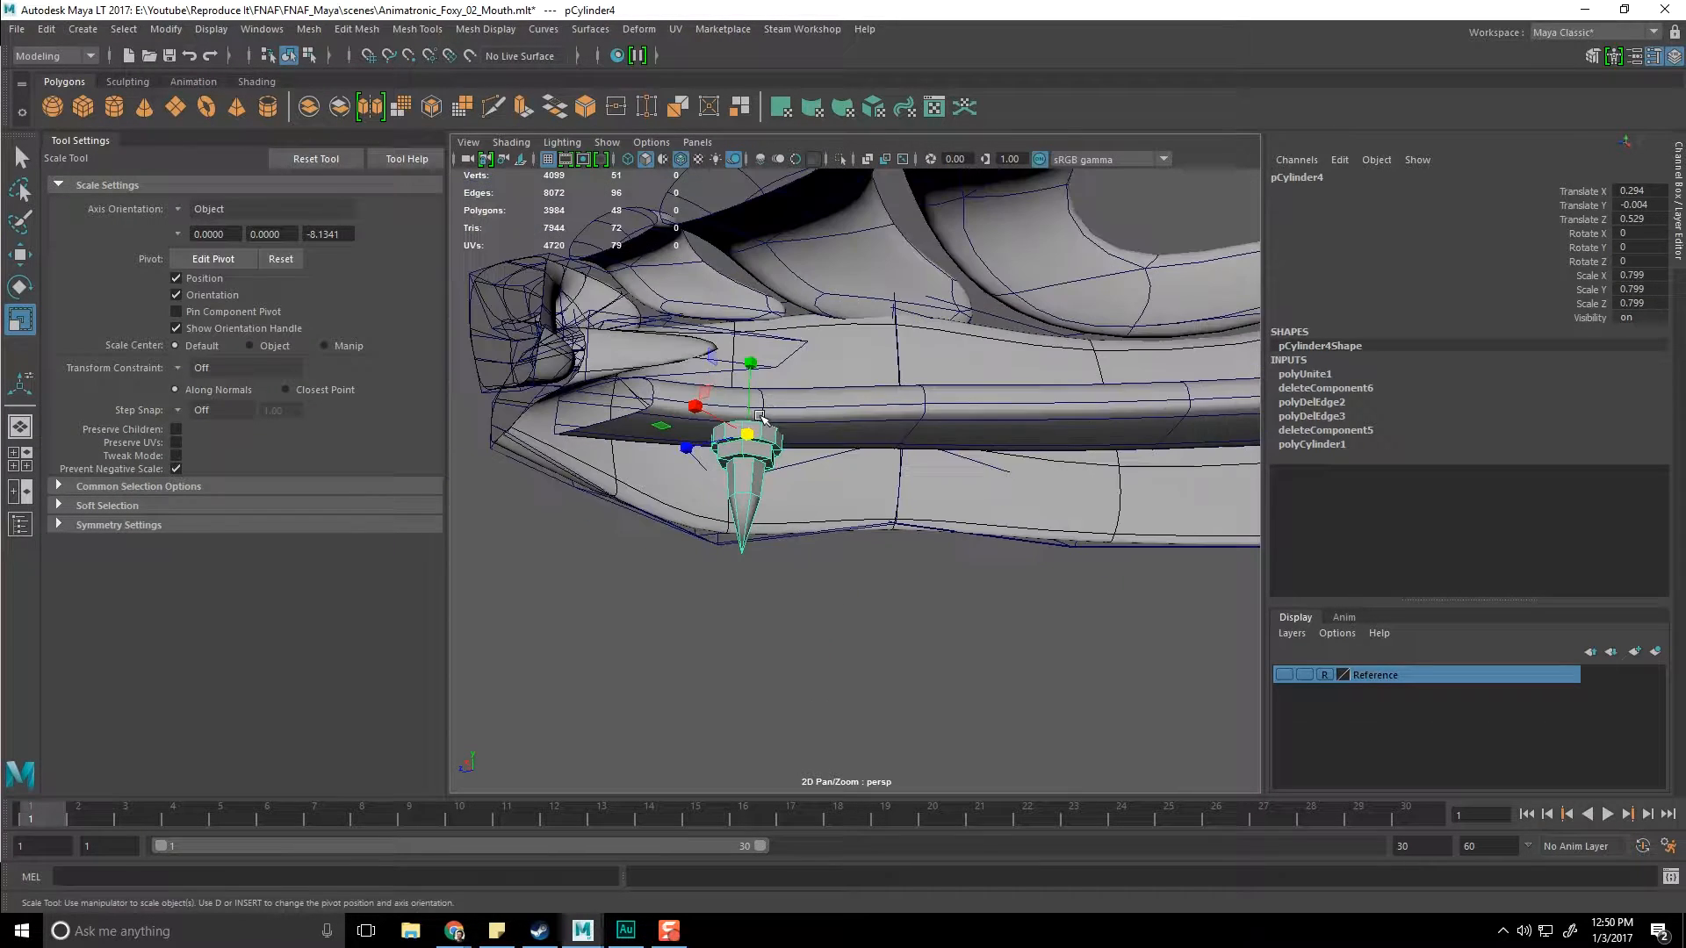
Step: Duplicate the tooth and place one copy beside the jaw at X 0.826 as a spare
key(w)
alt+drag(762, 452, 753, 311)
key(ctrl+z)
alt+drag(851, 430, 782, 552)
drag(674, 451, 463, 430)
key(ctrl+d)
scroll(765, 599, up, 2)
key(q)
click(765, 598)
Step: Scale the tooth on the jaw strip uniformly down to 0.647
click(727, 489)
scroll(849, 553, down, 2)
alt+drag(850, 553, 808, 529)
scroll(903, 558, up, 3)
scroll(807, 529, up, 2)
alt+middle_drag(808, 529, 834, 556)
key(e)
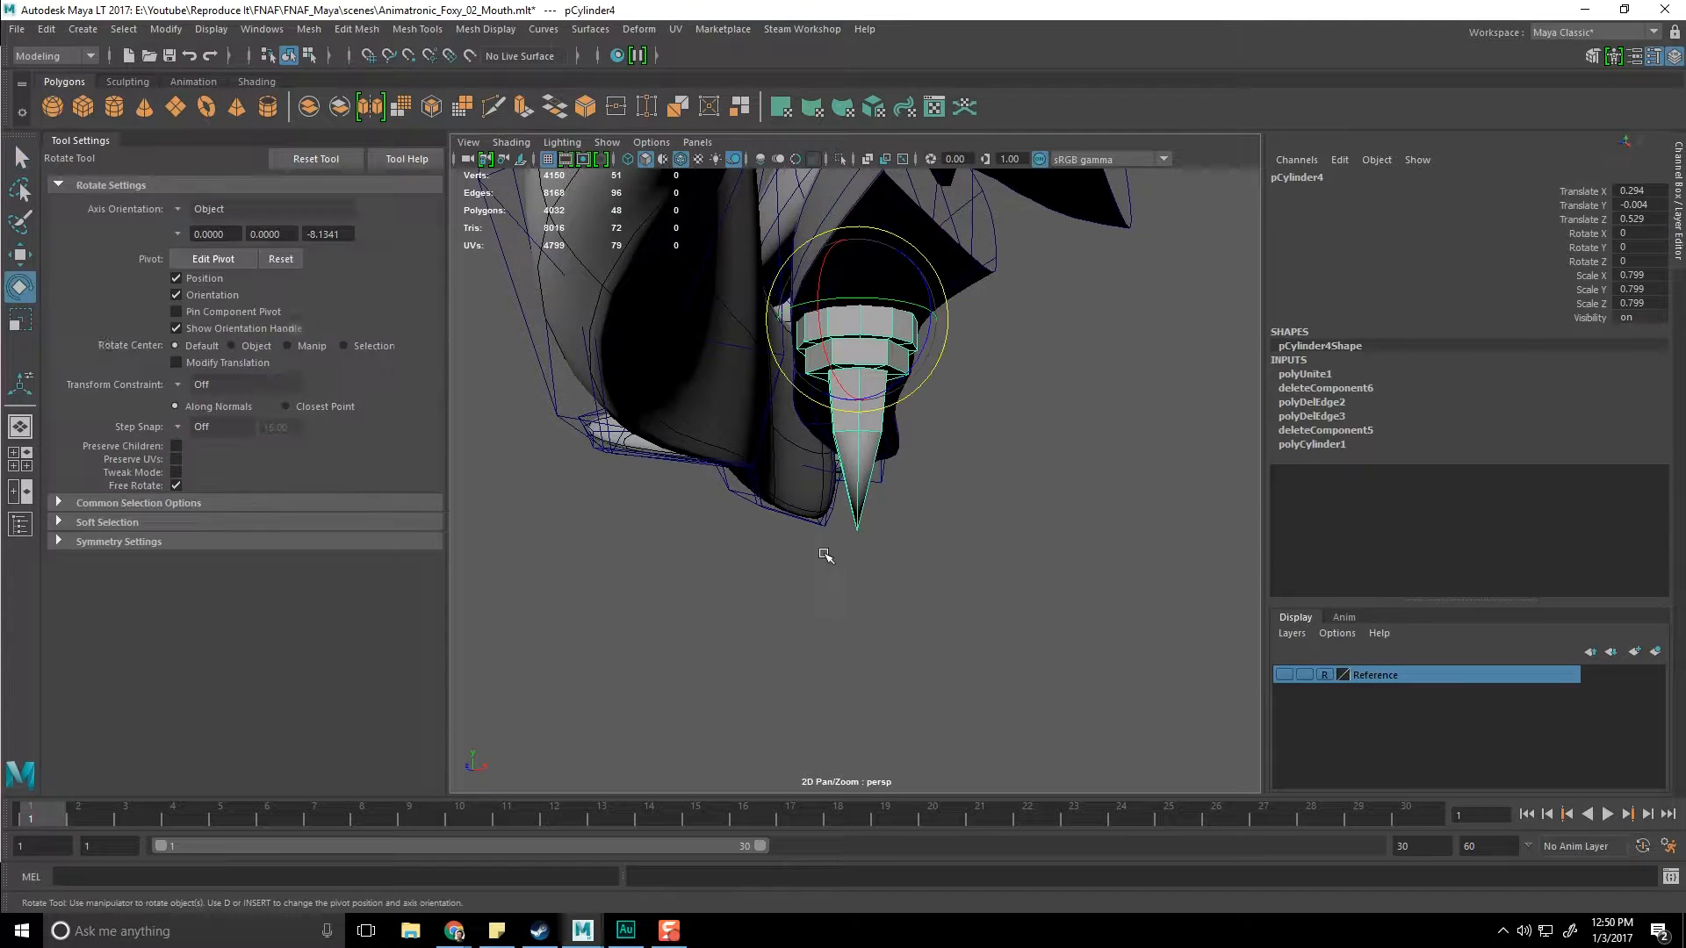
key(r)
Step: Pull the small tooth's tip vertex down to lengthen its point
right_click(856, 397)
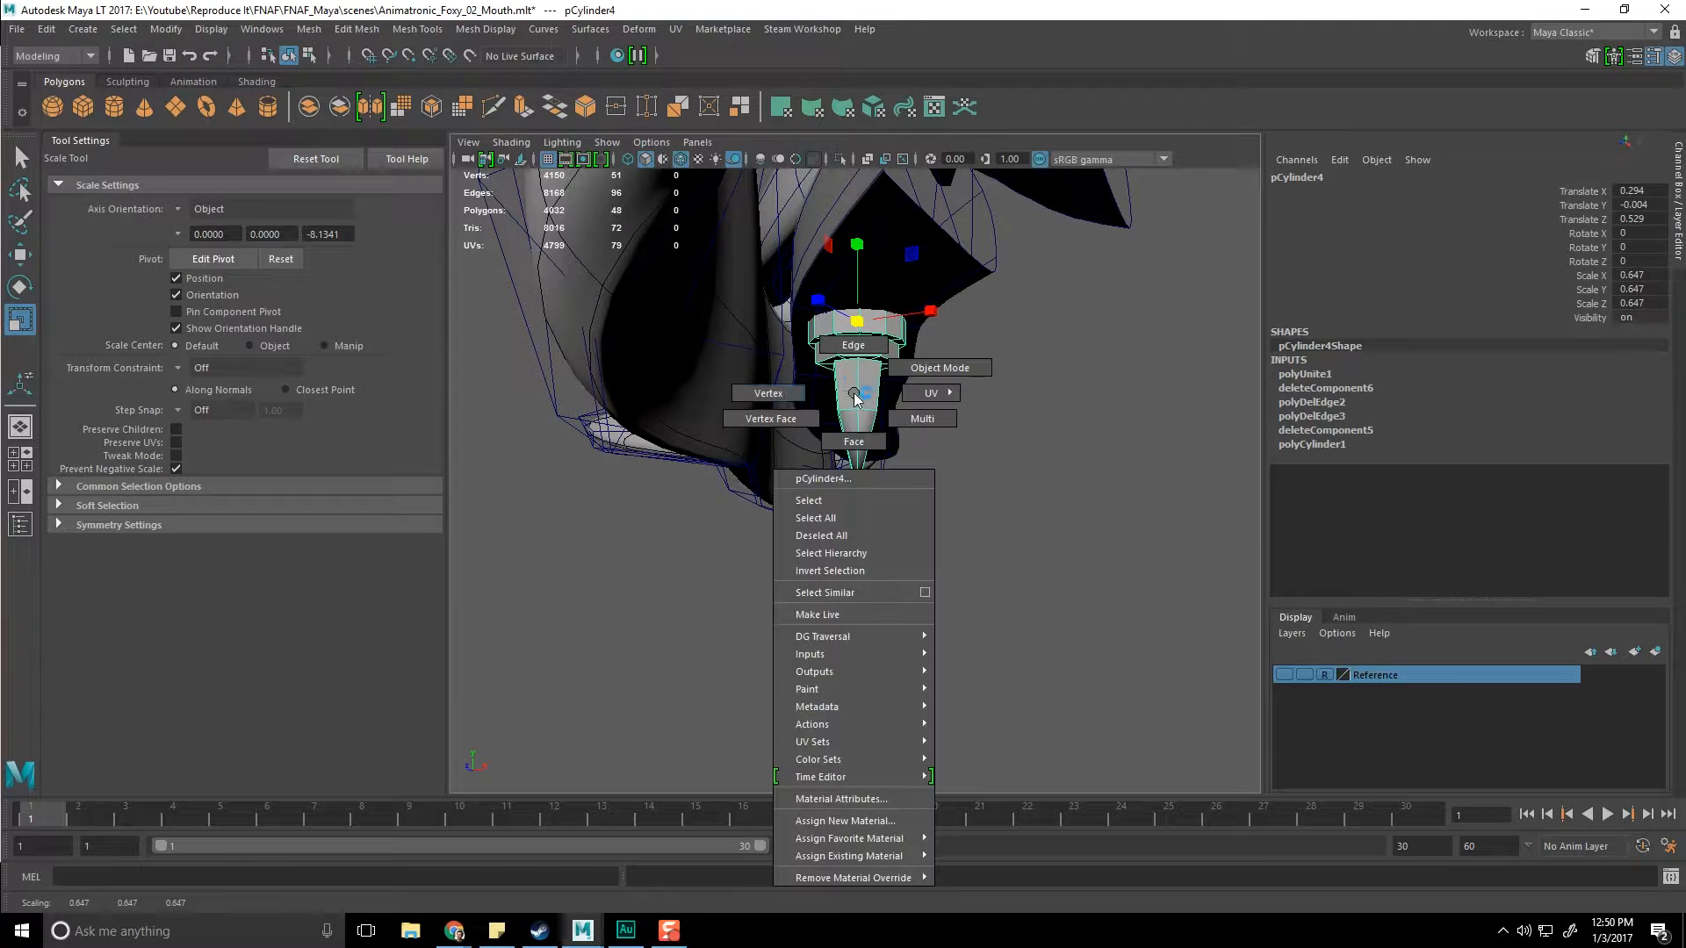
right_drag(787, 393, 781, 393)
alt+drag(788, 395, 818, 445)
drag(958, 552, 960, 554)
alt+drag(935, 474, 872, 422)
key(w)
drag(804, 515, 920, 591)
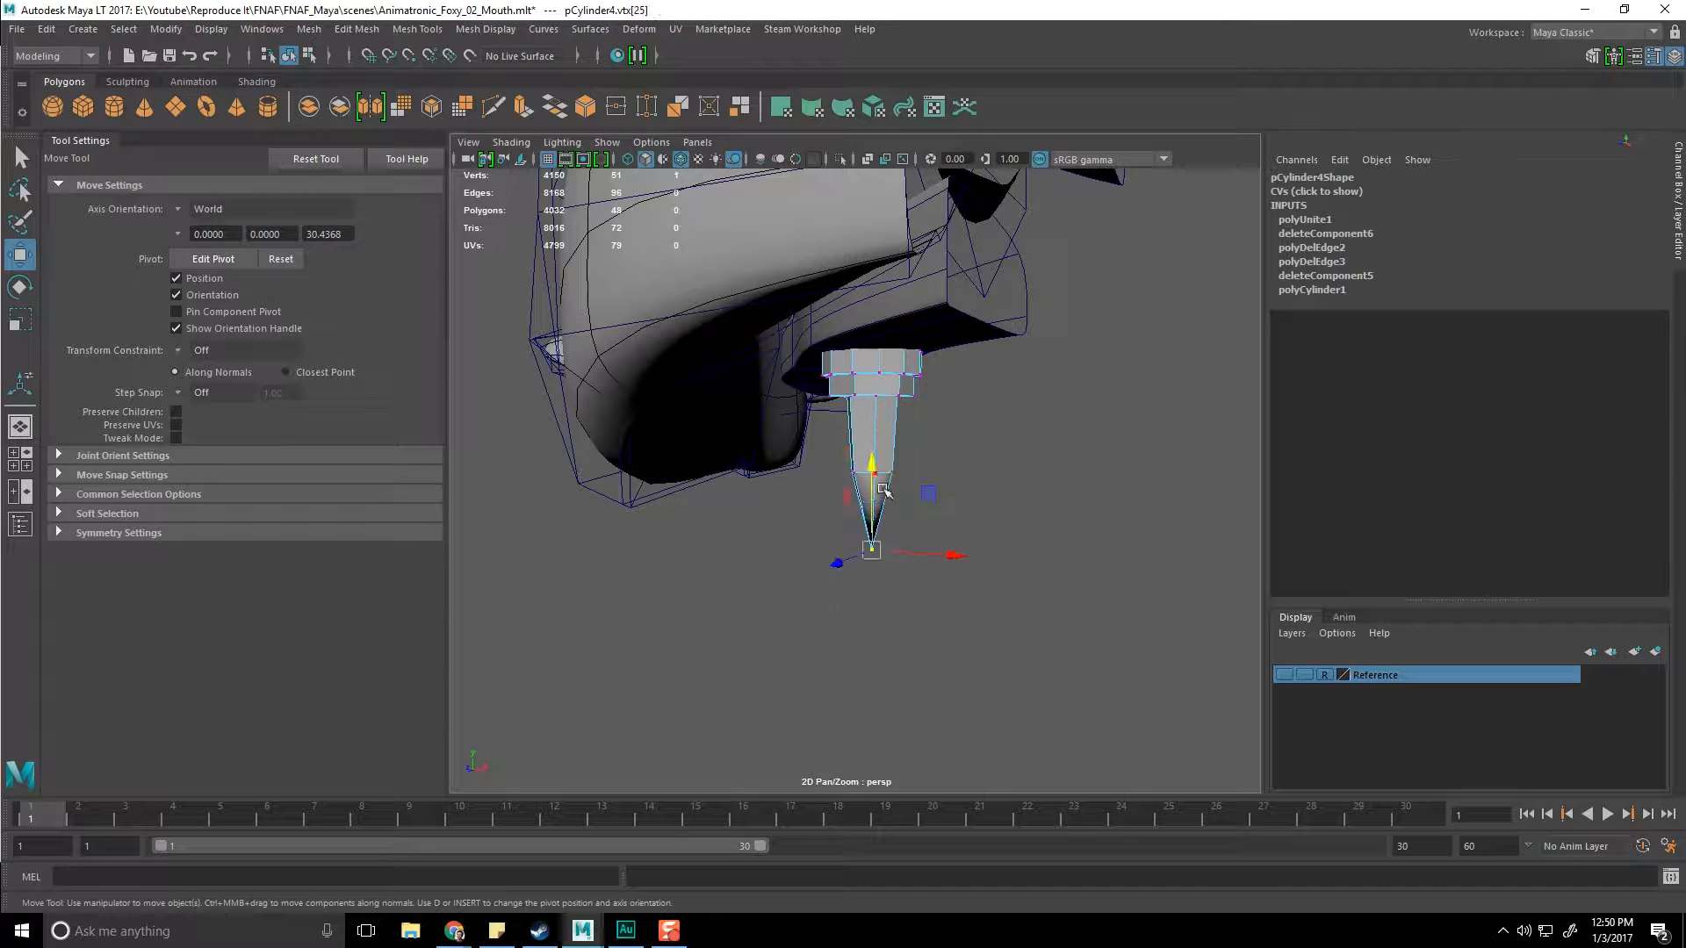
alt+drag(925, 514, 834, 562)
Step: Scale the vertices of the small tooth's washer, nut and shank top inward to about 0.87
scroll(914, 456, up, 5)
scroll(883, 566, down, 5)
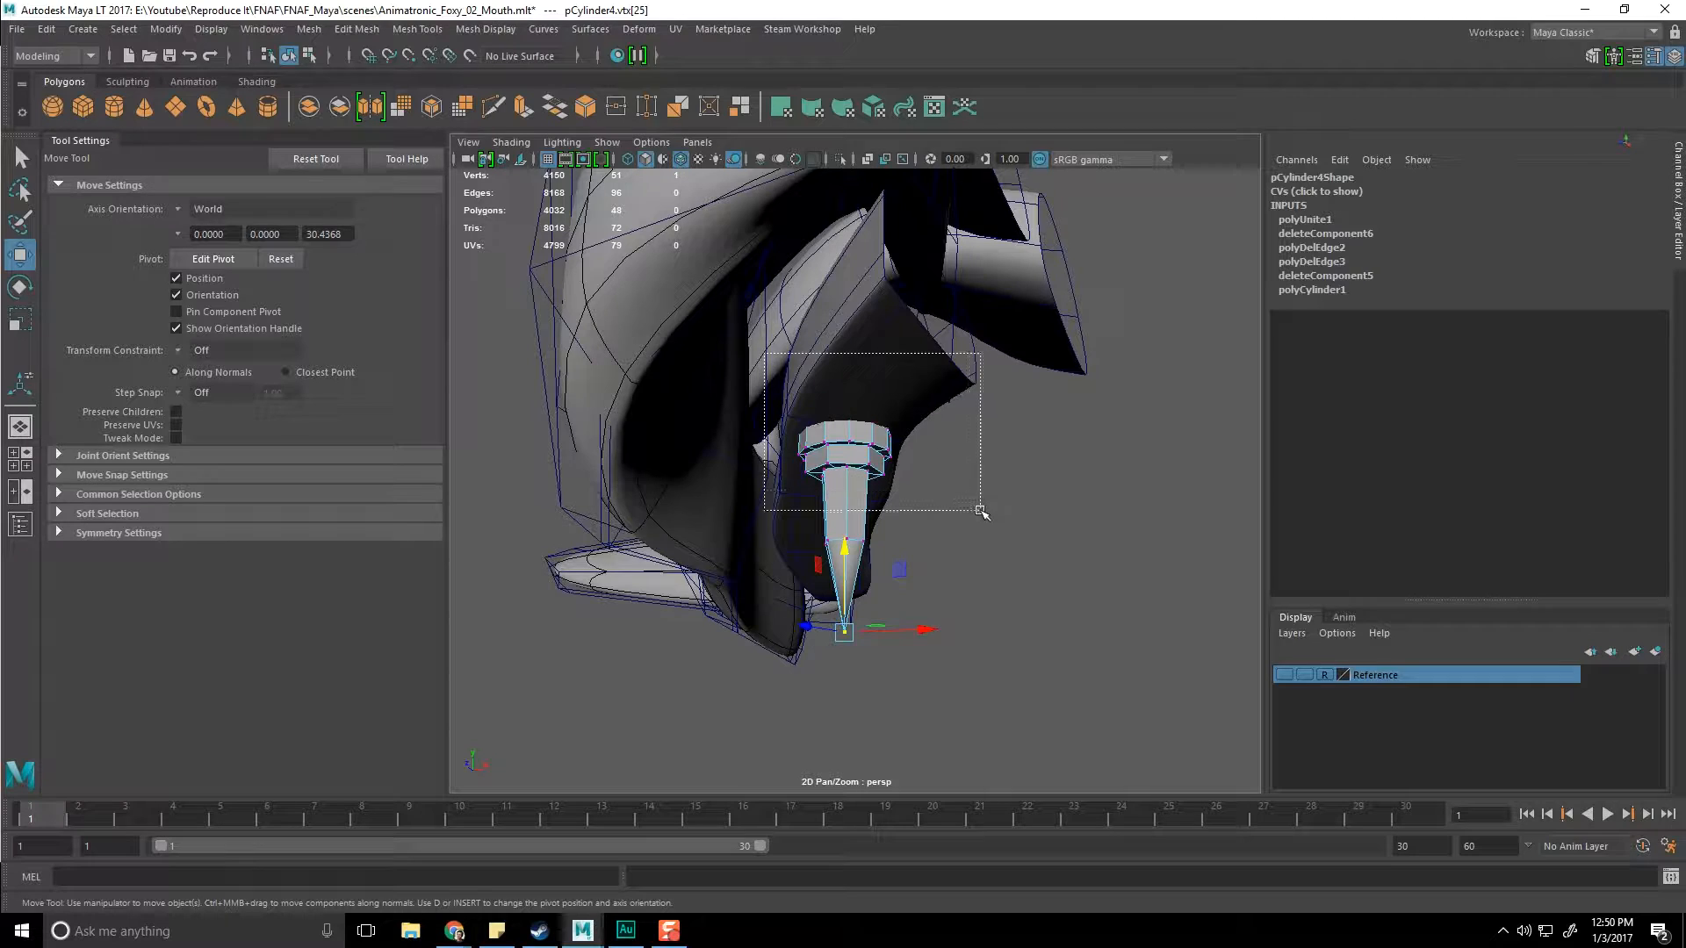
key(e)
key(r)
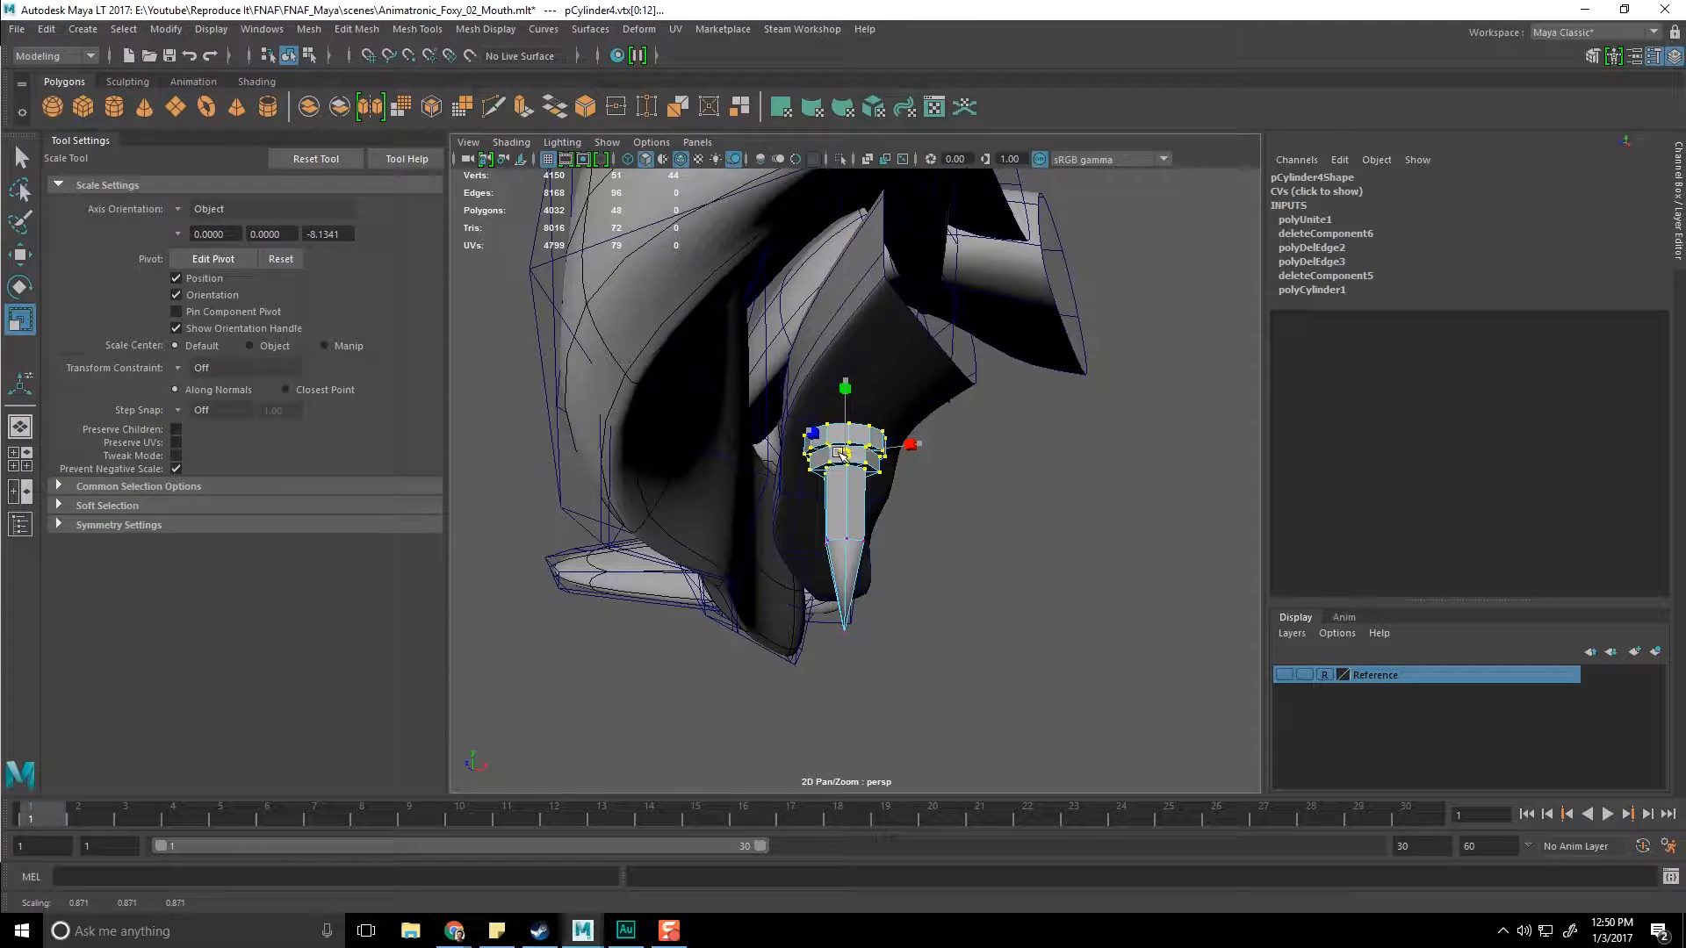
alt+drag(840, 453, 875, 564)
Step: Exclude the shank's top vertices from the selection and scale only the small tooth's washer and nut vertices
alt+drag(1004, 602, 971, 583)
scroll(933, 513, up, 4)
alt+drag(934, 513, 892, 468)
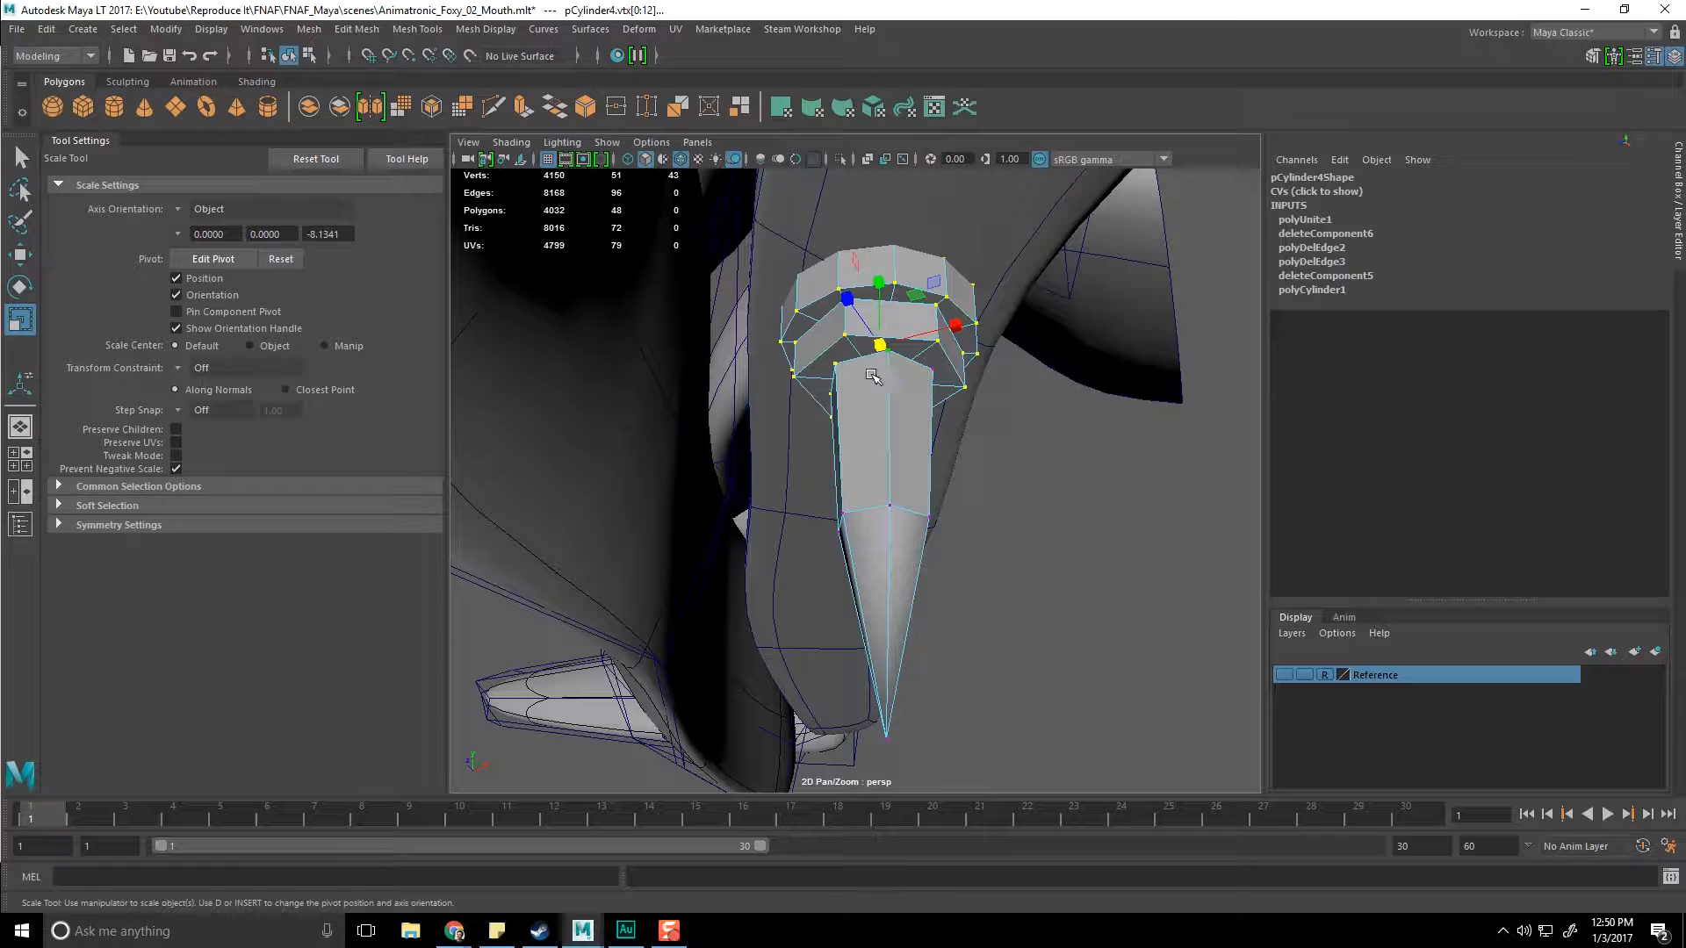
alt+drag(902, 365, 920, 419)
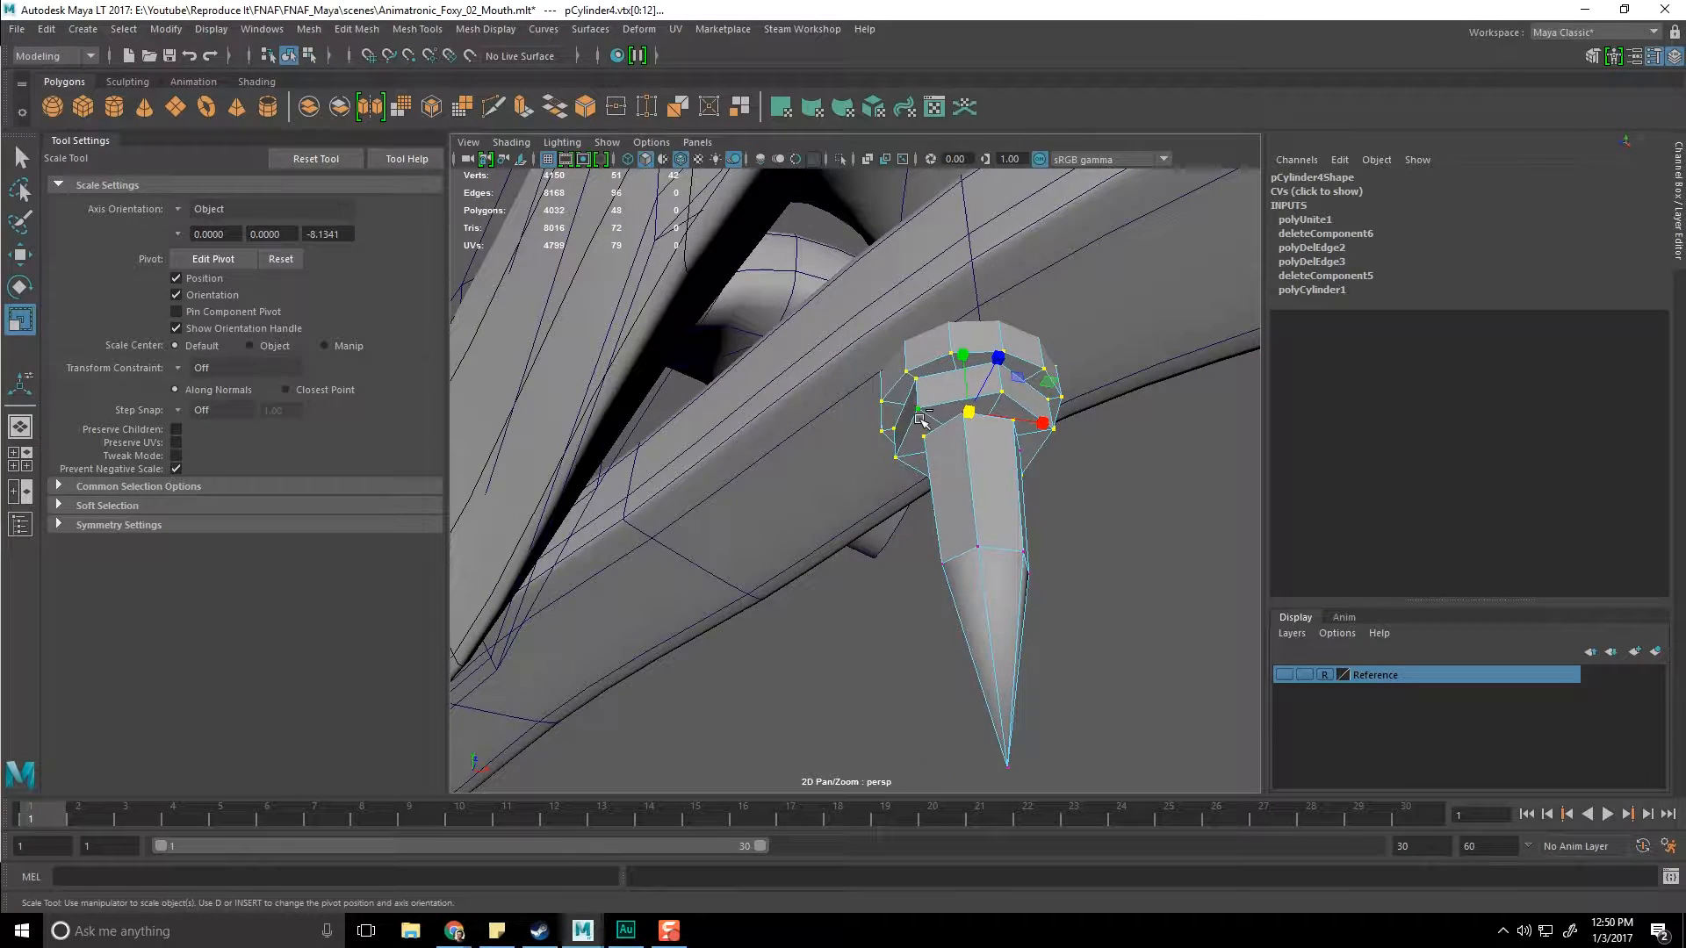
alt+drag(1043, 431, 841, 437)
drag(671, 478, 661, 428)
key(ctrl+z)
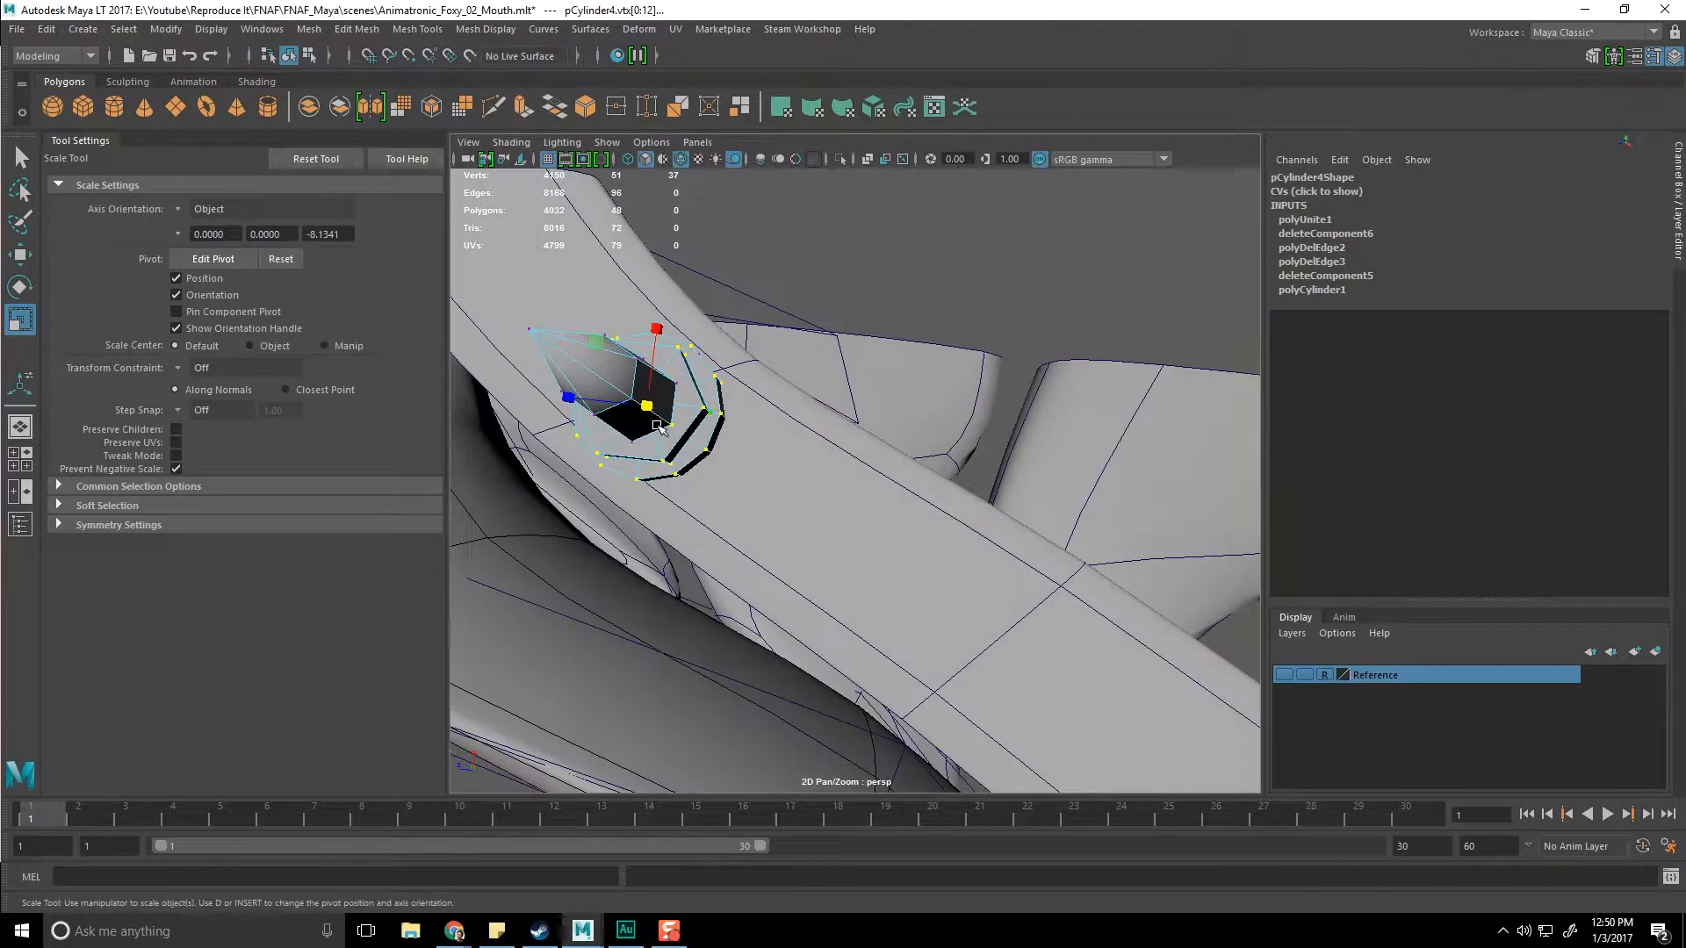
alt+drag(679, 422, 663, 468)
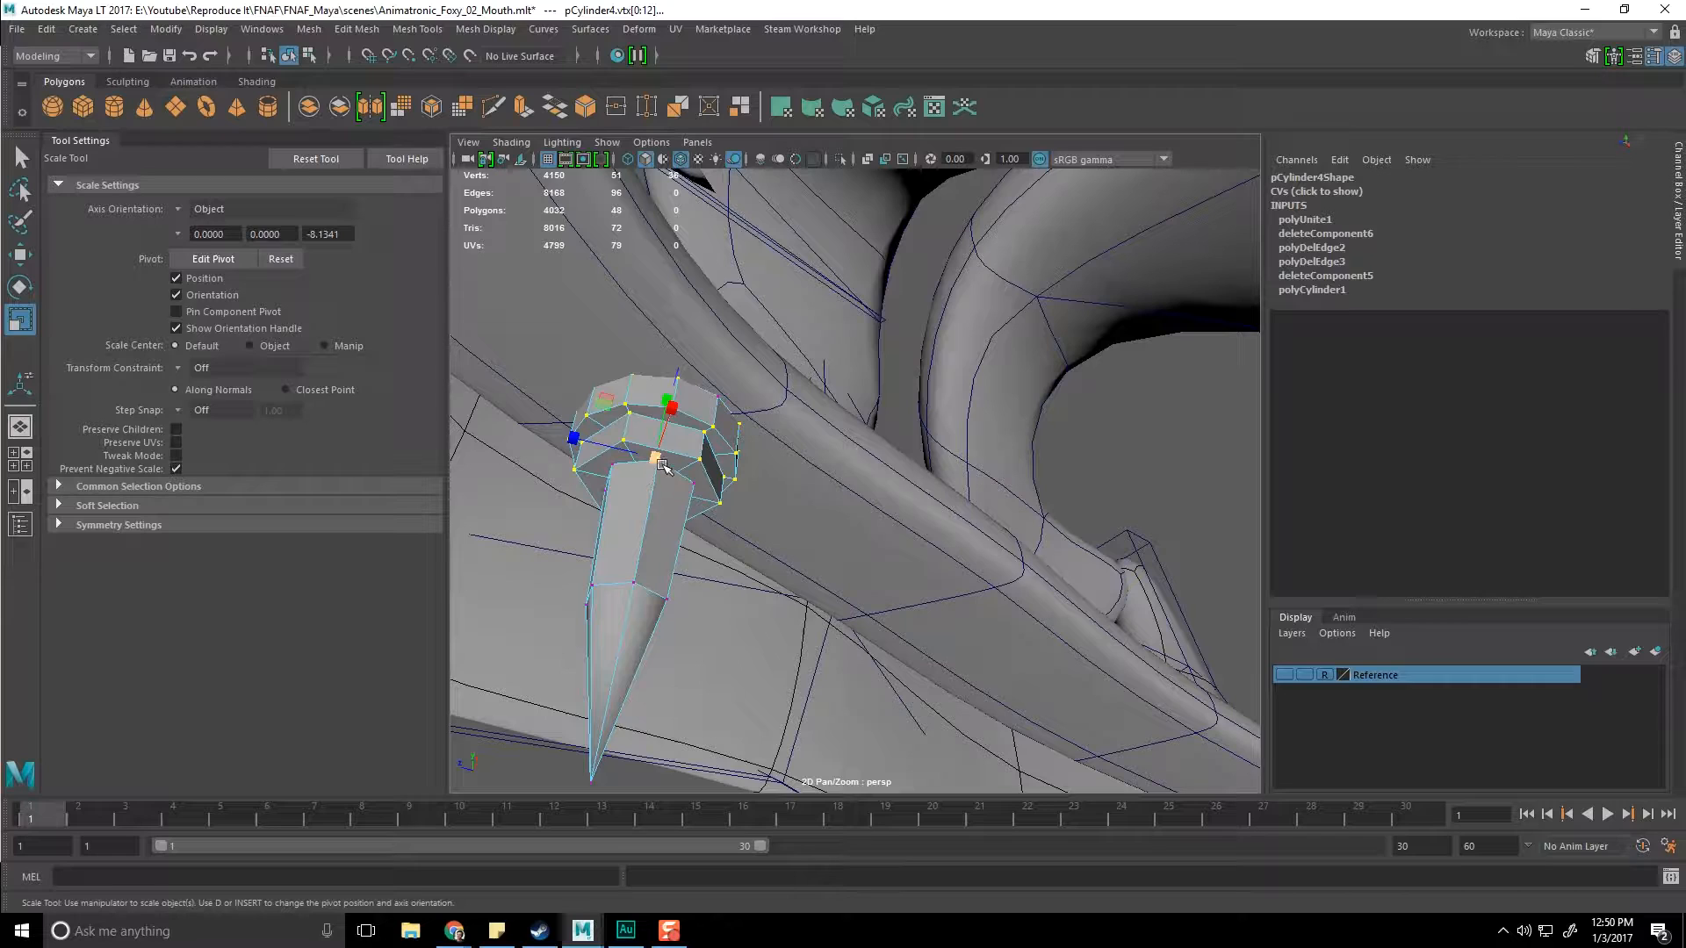
drag(604, 405, 610, 411)
alt+drag(612, 421, 741, 478)
scroll(765, 502, down, 5)
key(F8)
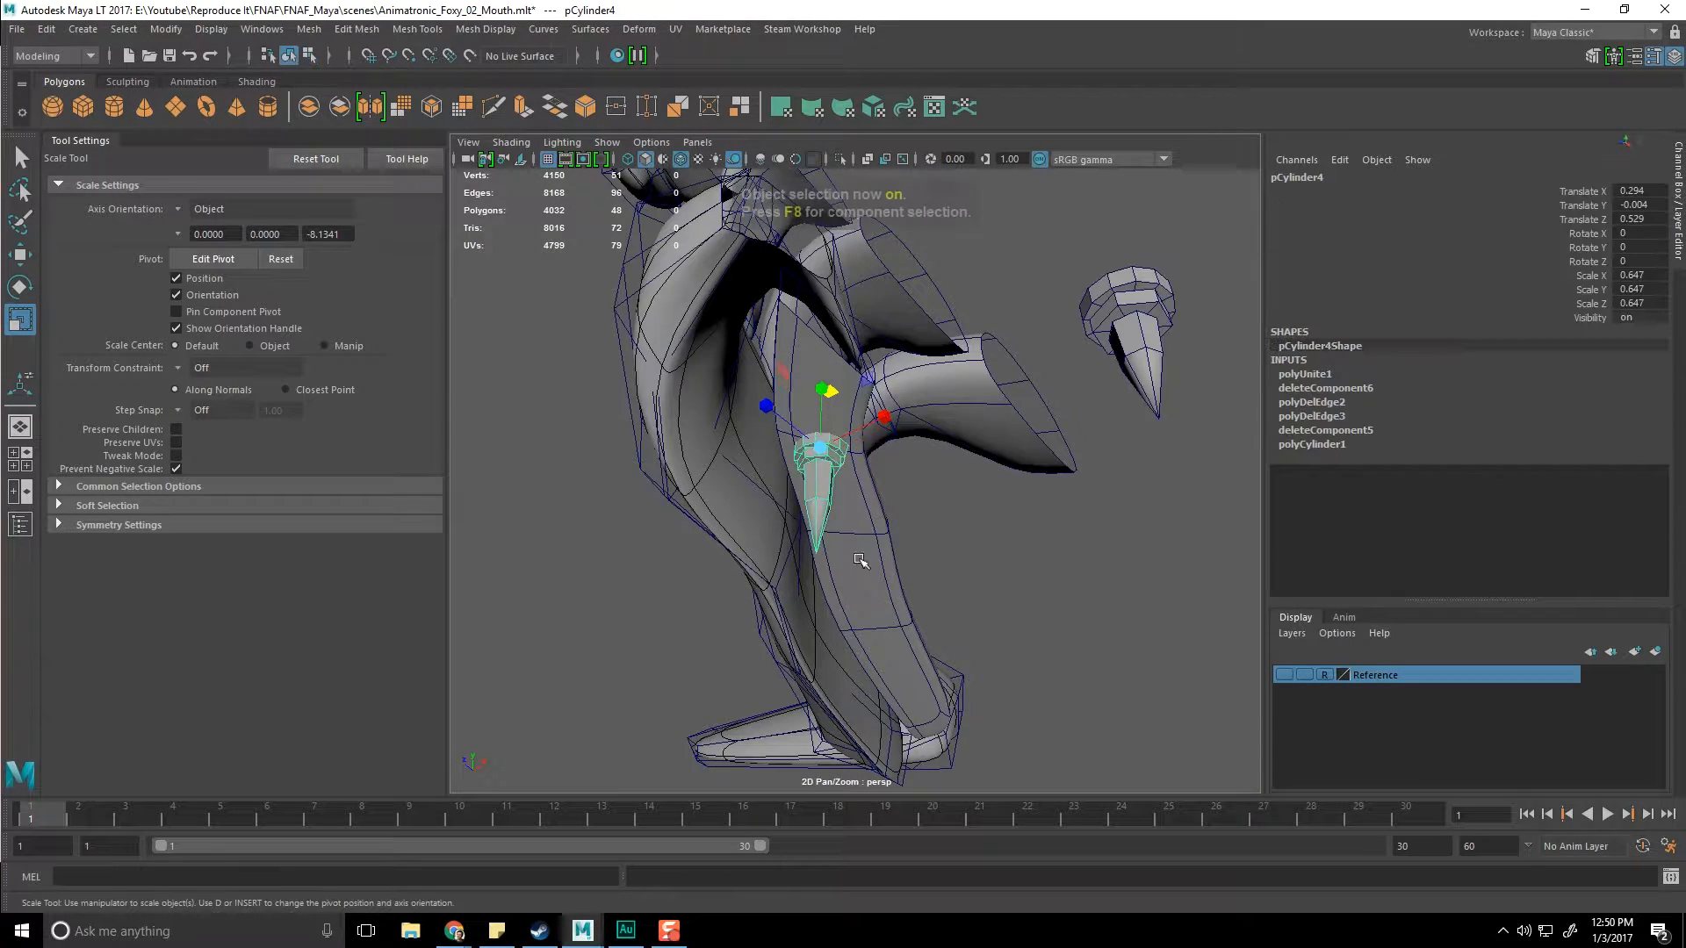
click(1061, 593)
key(q)
Step: Duplicate the small tooth mounted on the front of the jaw strip
alt+drag(1062, 593, 992, 430)
click(1031, 417)
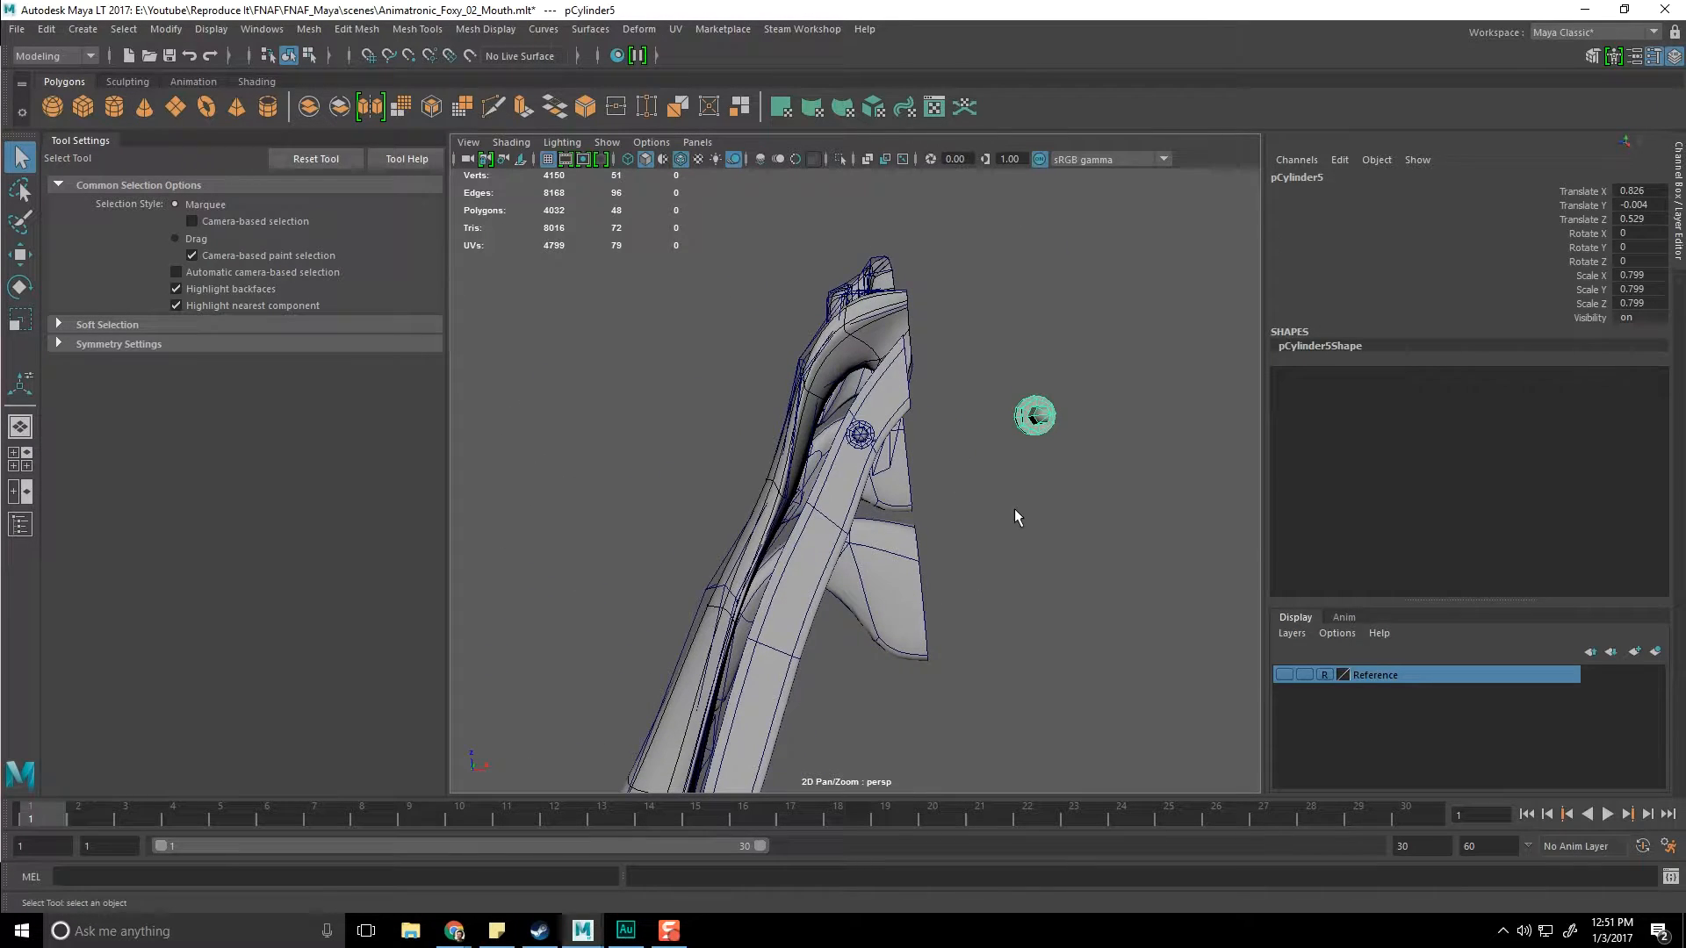
scroll(1019, 499, up, 5)
alt+drag(909, 593, 913, 409)
click(884, 370)
key(ctrl+d)
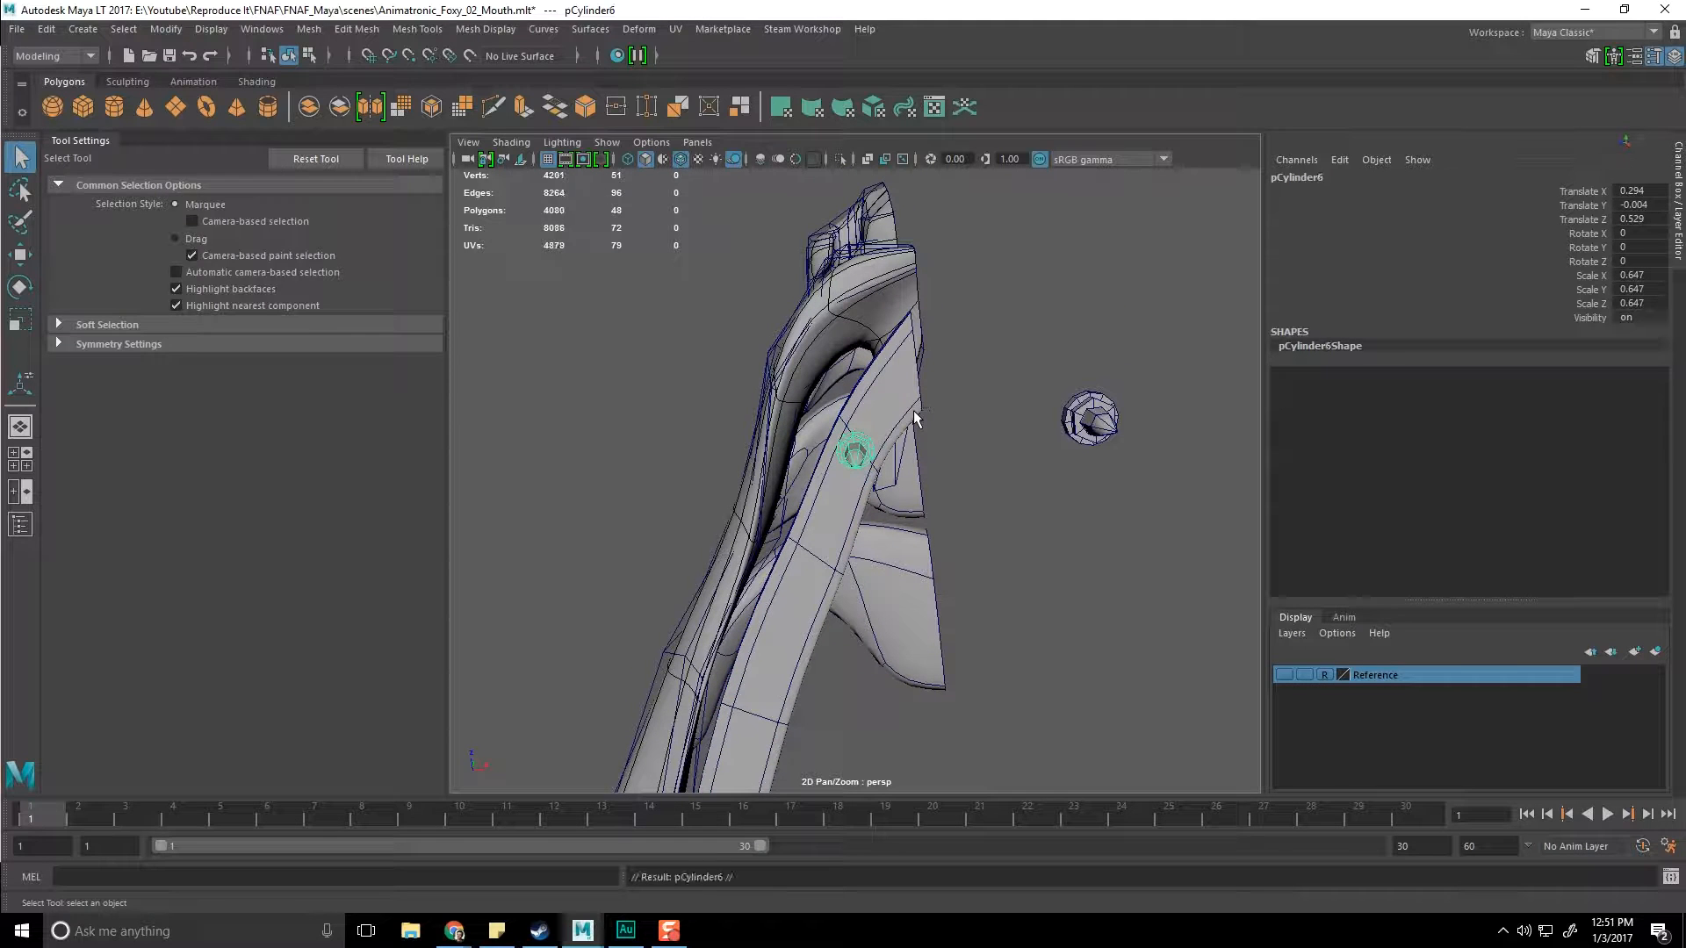
Step: Move the duplicated small tooth forward along the jaw strip to about X 0.418, Z 0.662
key(w)
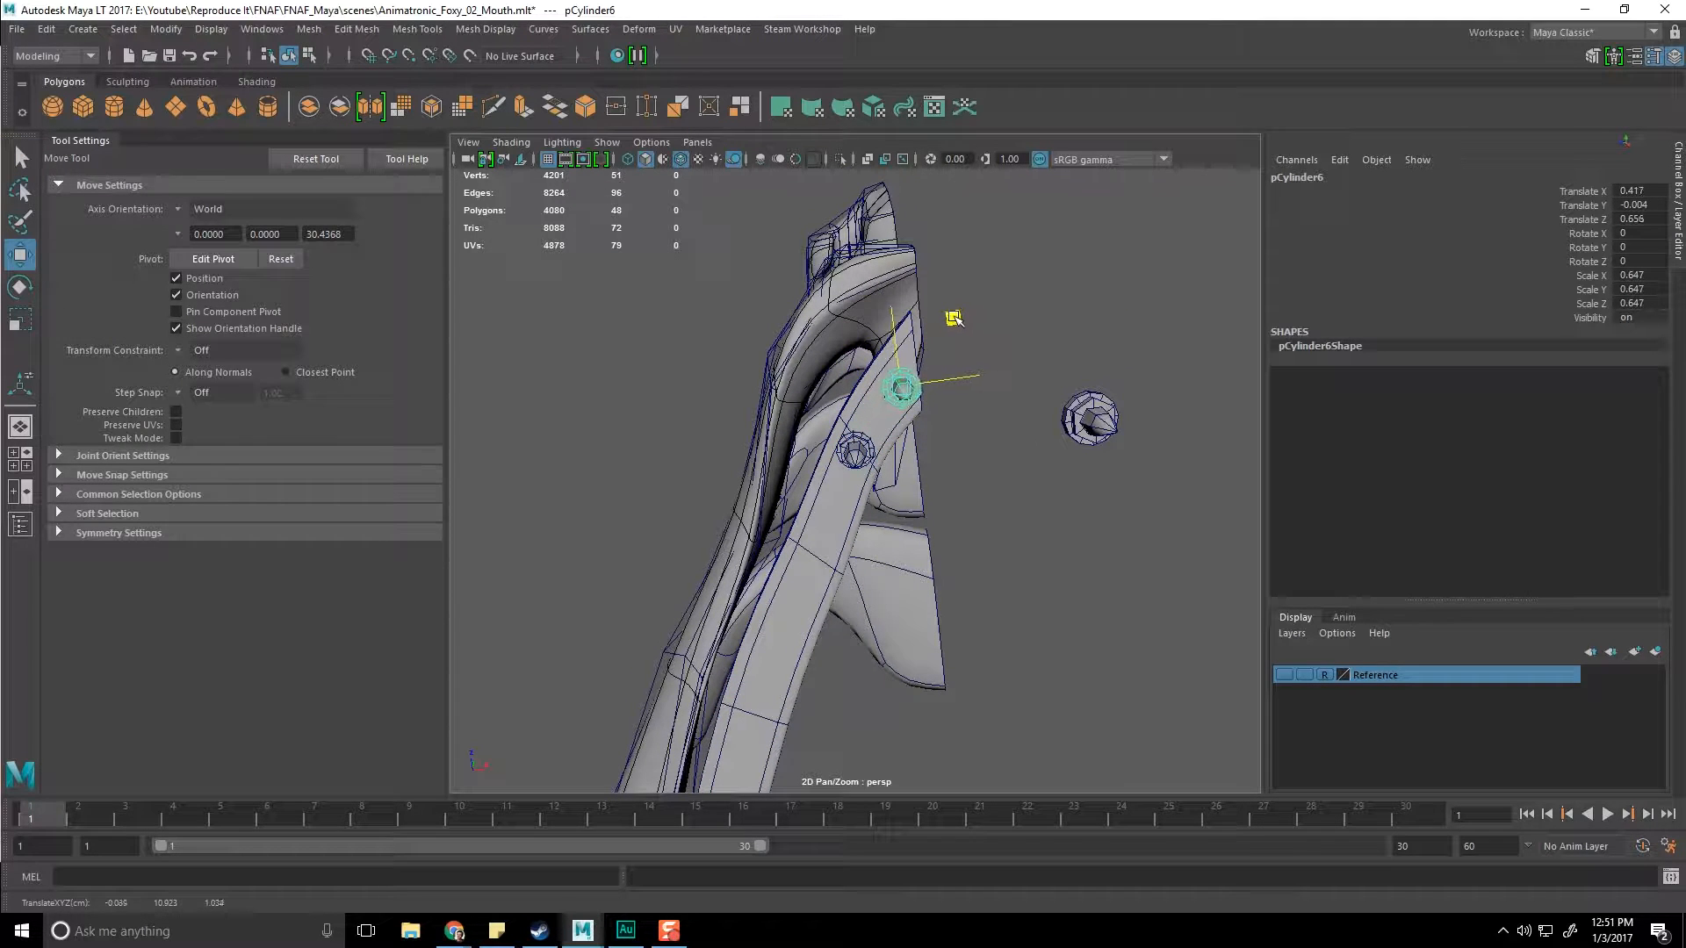
alt+middle_drag(934, 343, 930, 381)
Step: Move the jaw strip's vertices beside the rear small tooth forward and outward to bend the strip along the jaw
click(854, 438)
scroll(856, 440, up, 5)
alt+middle_drag(864, 429, 882, 449)
right_drag(884, 446, 826, 432)
alt+drag(827, 432, 777, 397)
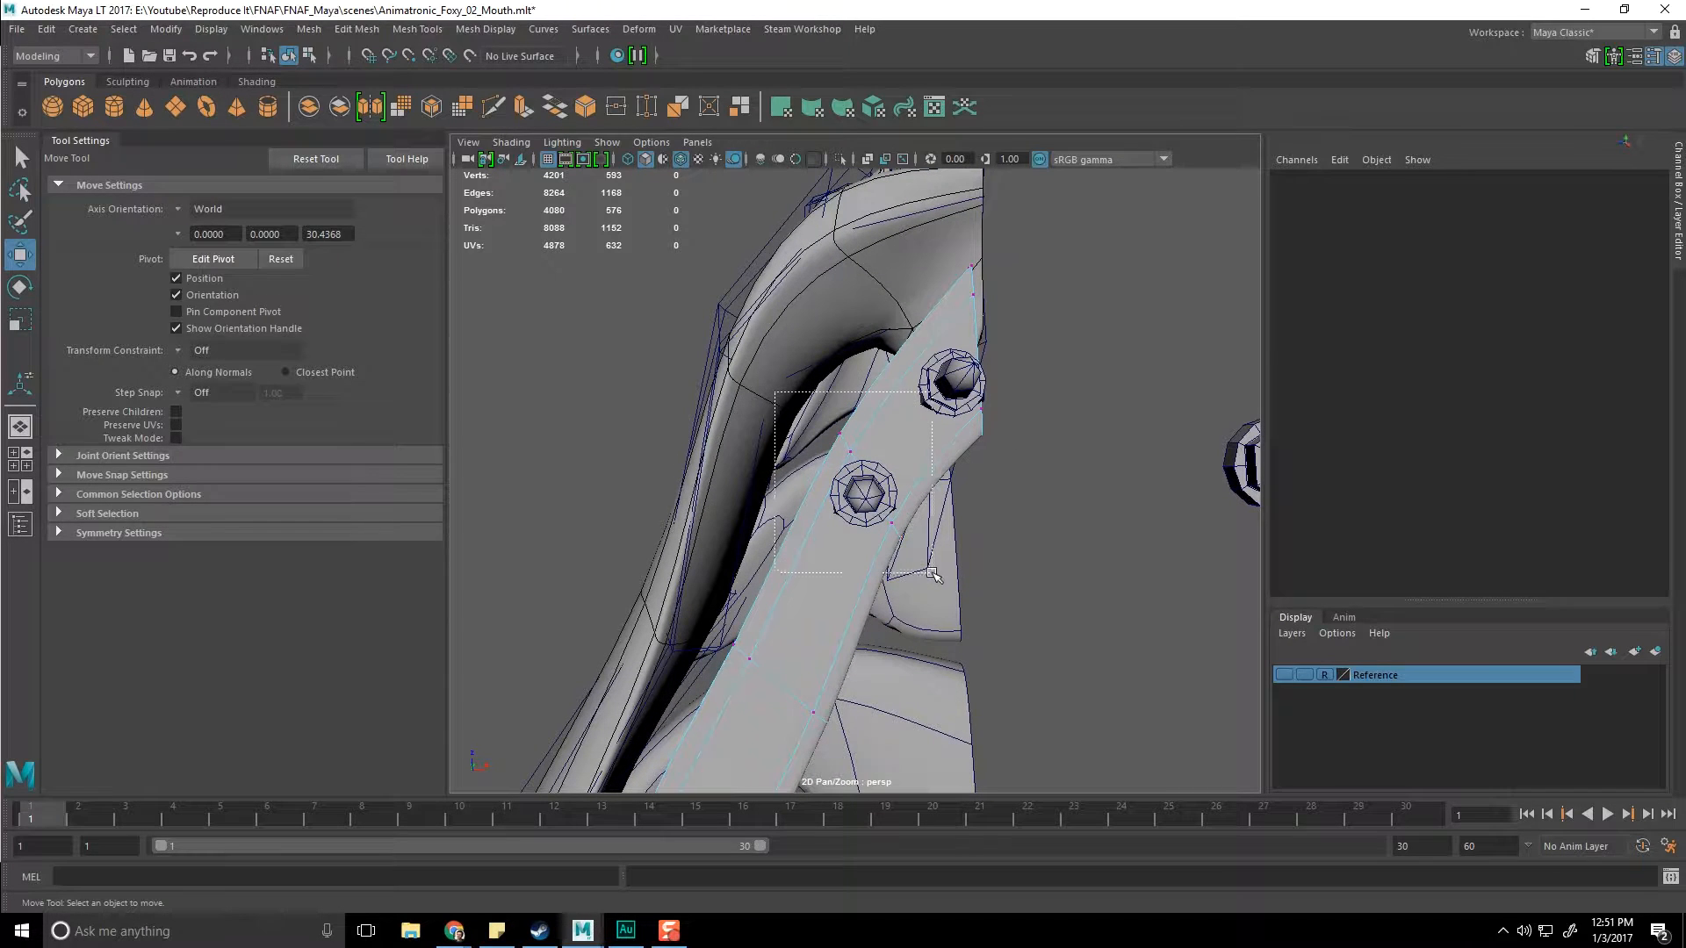
drag(932, 573, 932, 572)
drag(914, 399, 879, 354)
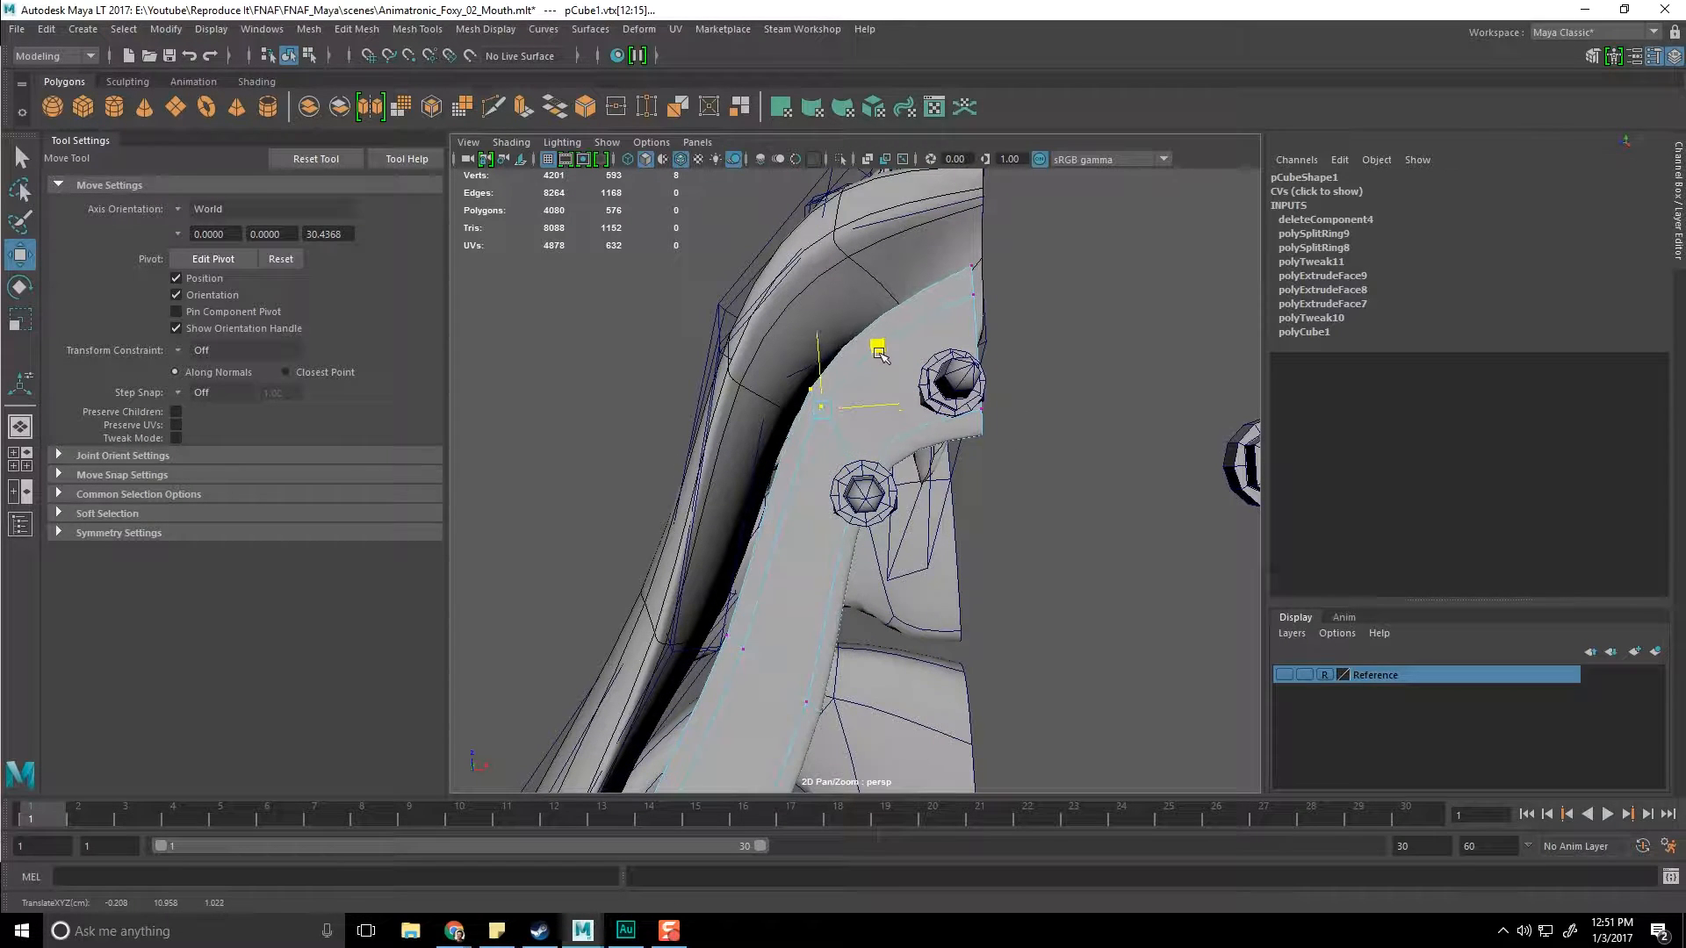
alt+middle_drag(868, 525, 878, 474)
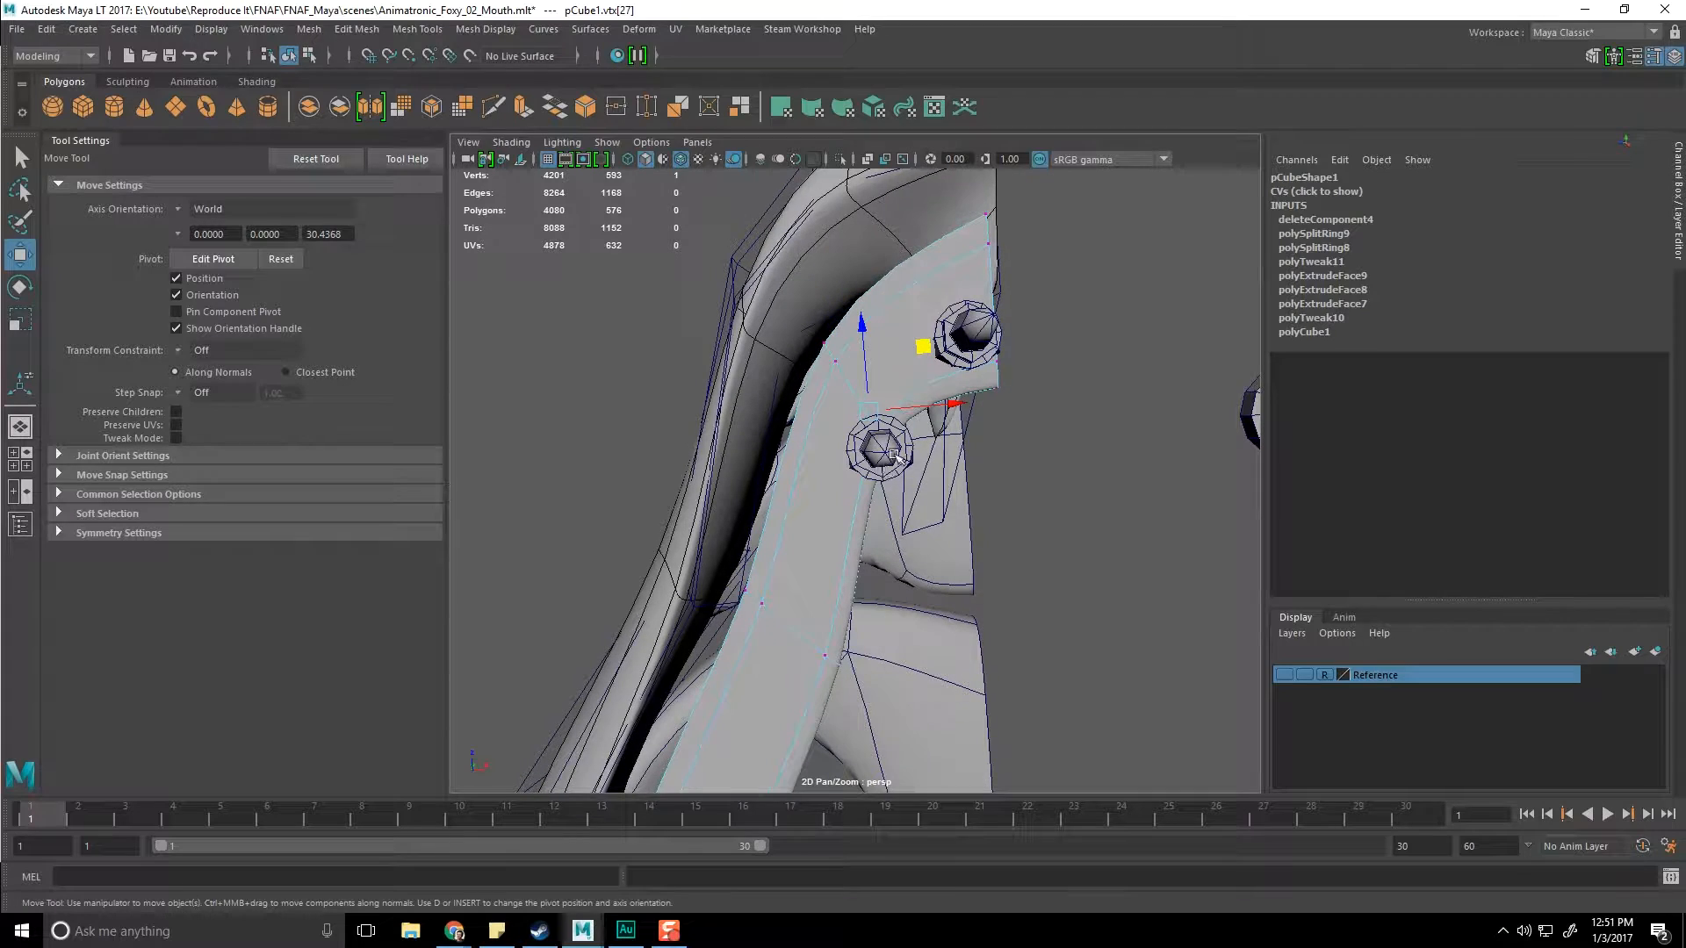
Step: Return to object selection and move the rear small tooth forward onto the reshaped strip at about Z 0.599
key(F8)
click(878, 446)
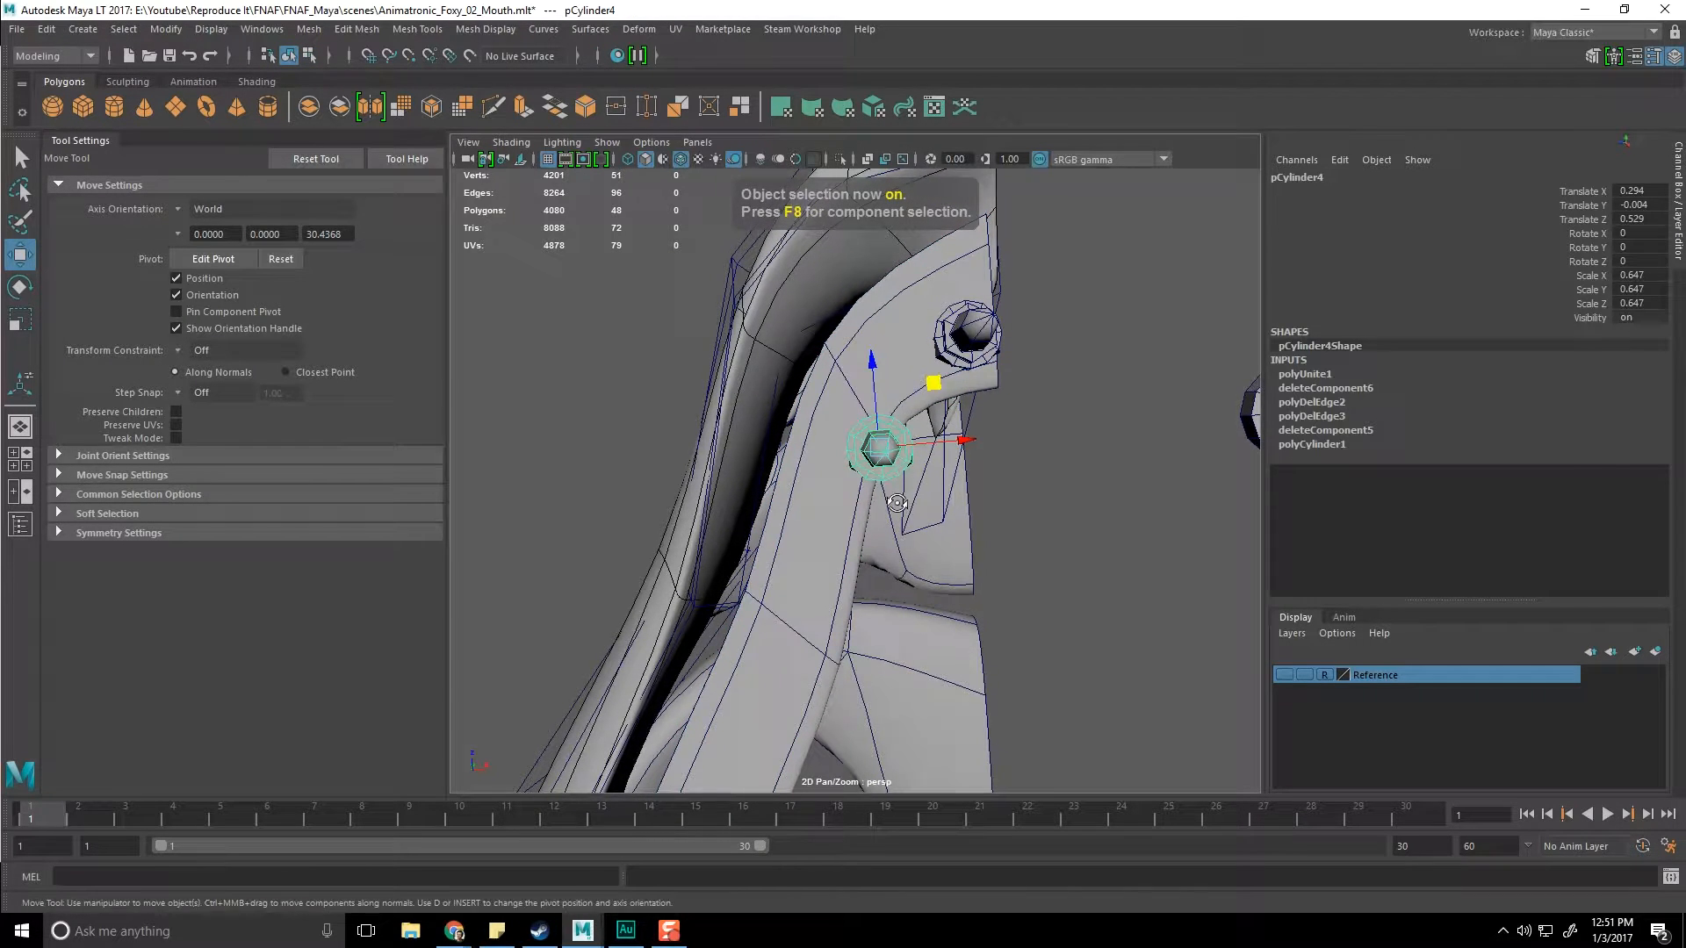
drag(928, 387, 908, 336)
alt+drag(909, 339, 891, 375)
Step: Scale the rear tooth up to about 0.93 and shift it outward to about X 0.263
click(968, 402)
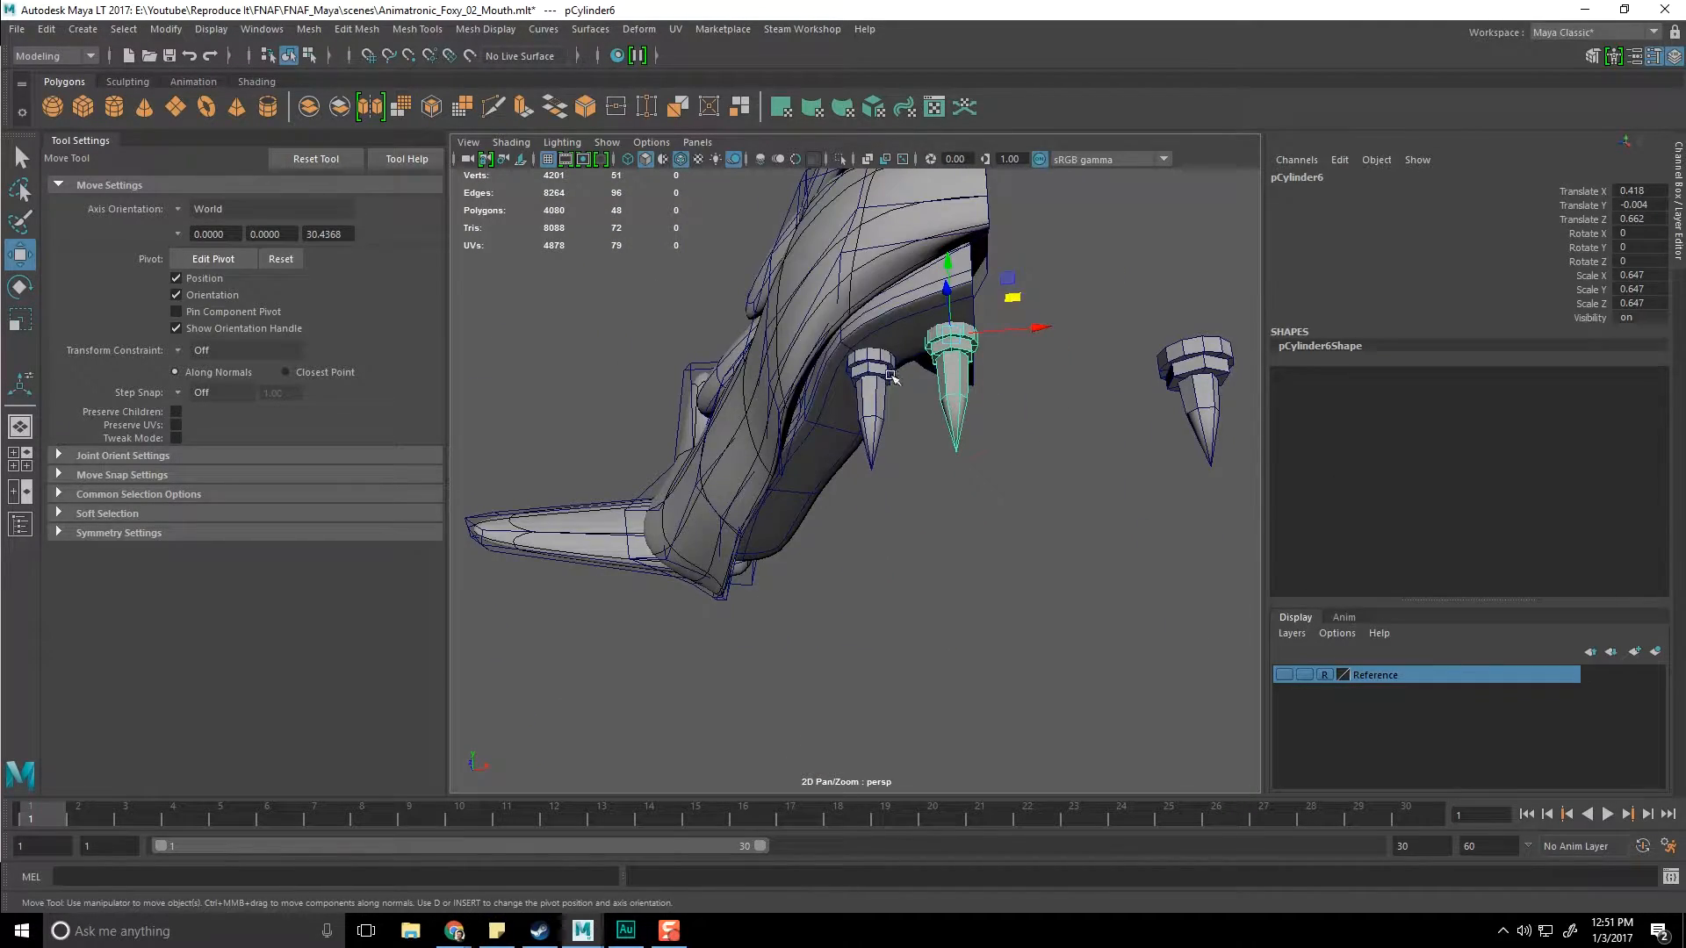
click(891, 376)
key(e)
key(r)
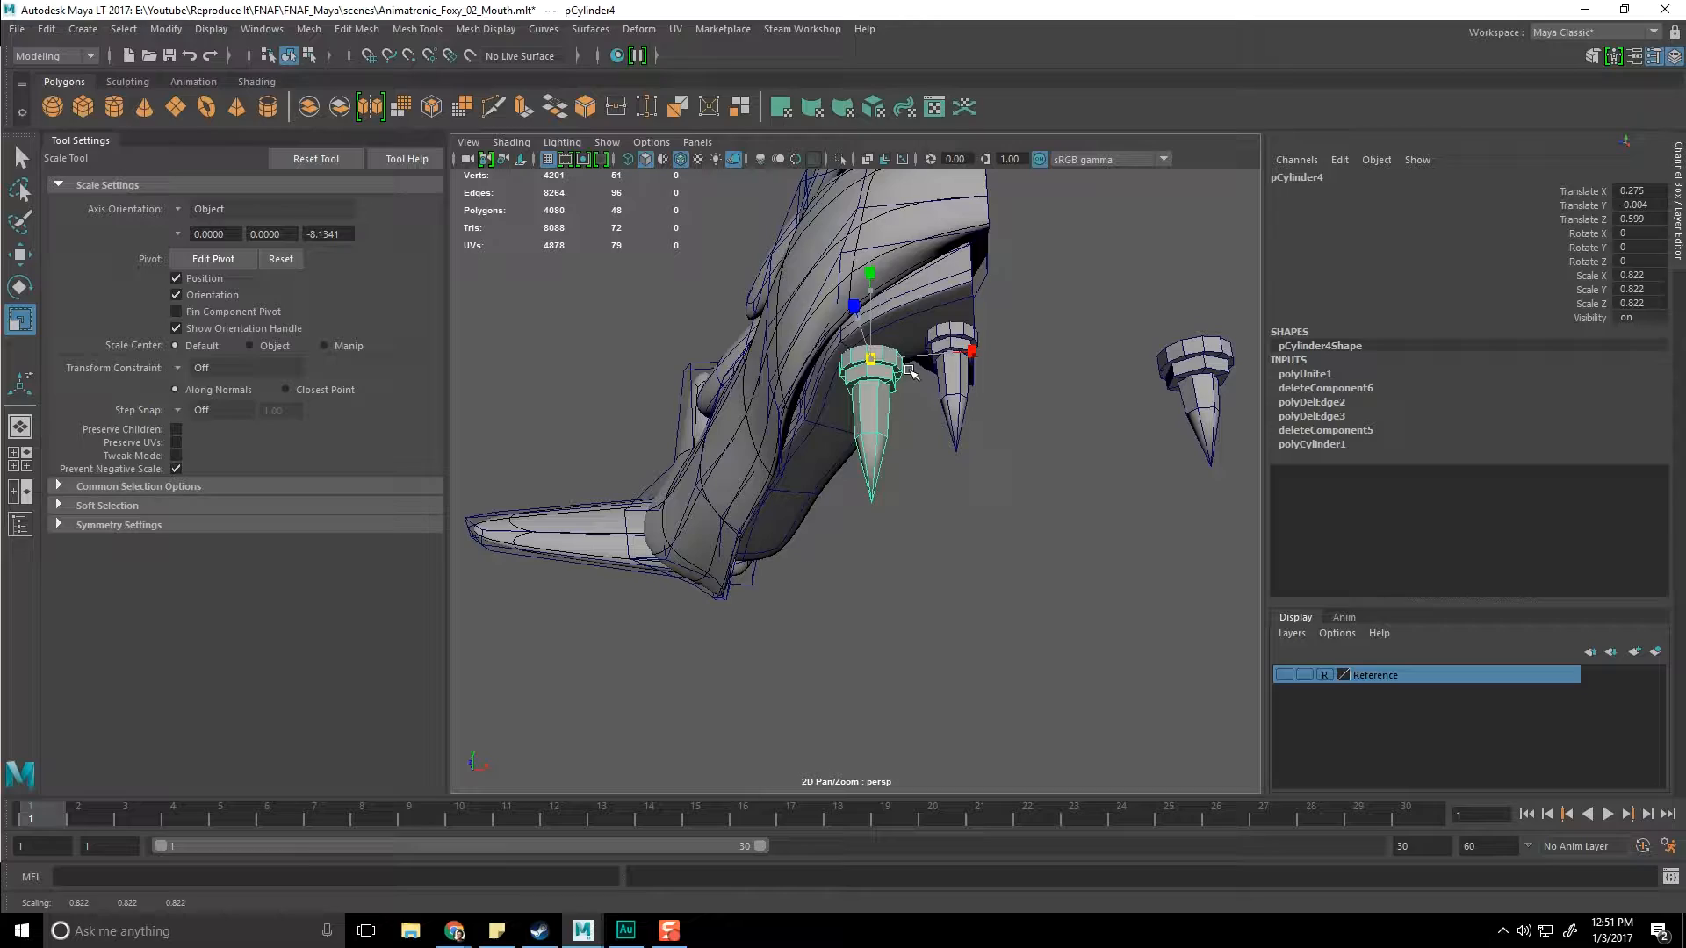
key(w)
alt+drag(921, 385, 917, 421)
key(e)
key(r)
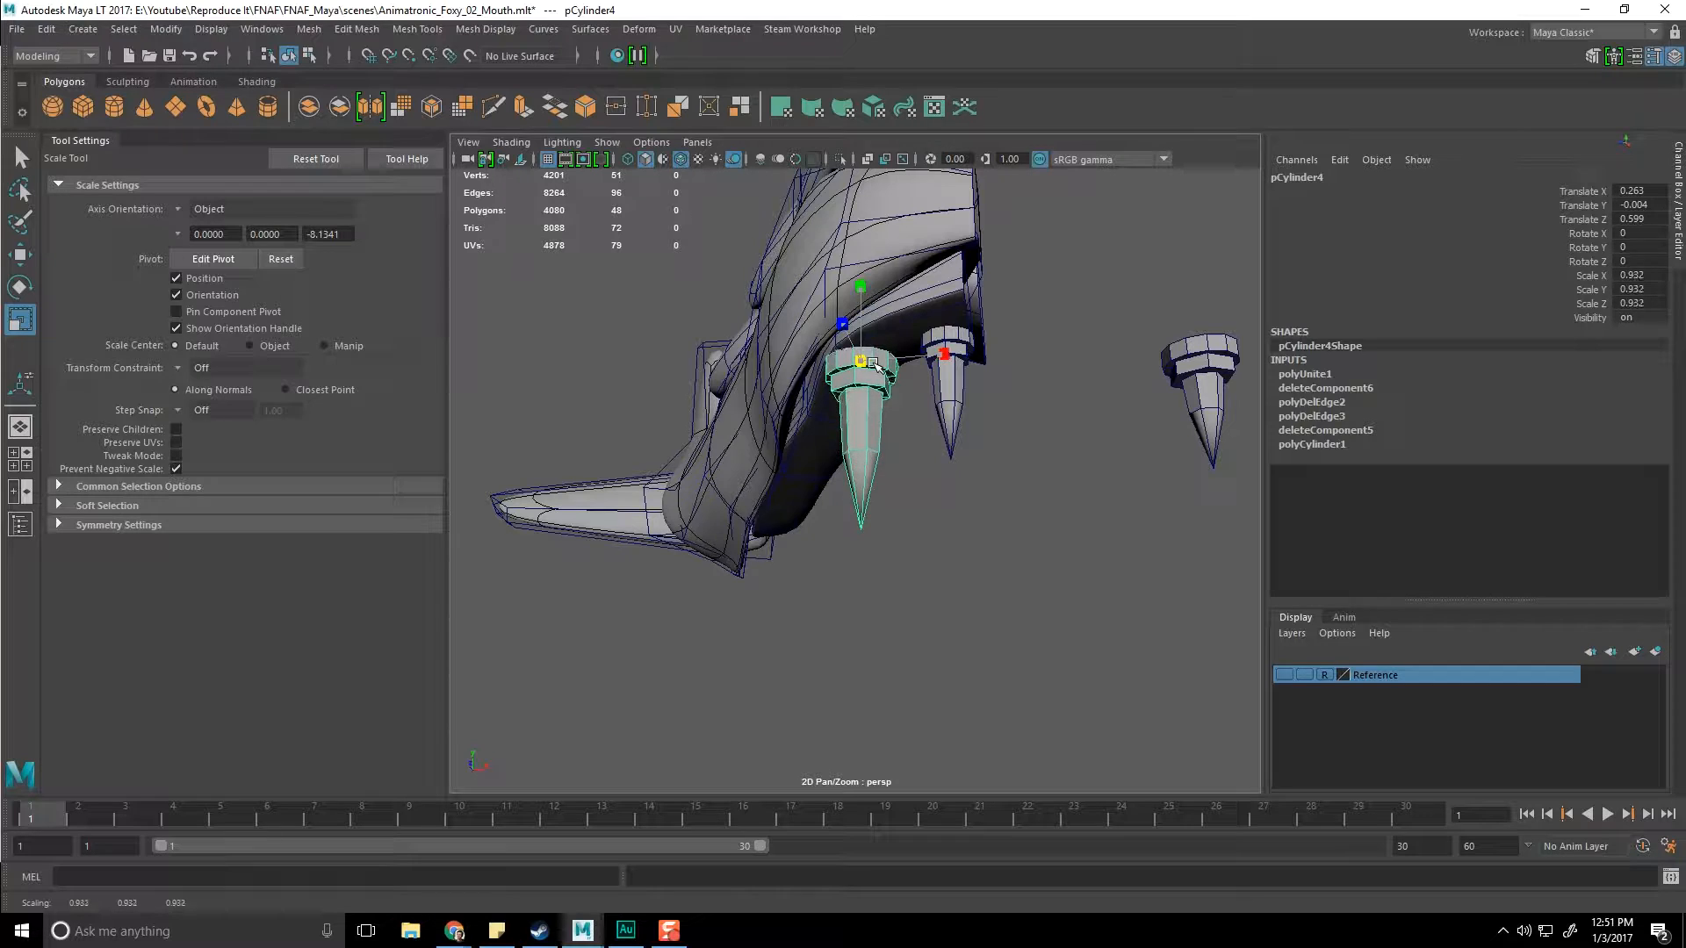
alt+drag(878, 365, 932, 463)
Step: Move the front small tooth closer to the enlarged tooth, at about X 0.35, Z 0.664
key(q)
click(1034, 430)
click(958, 420)
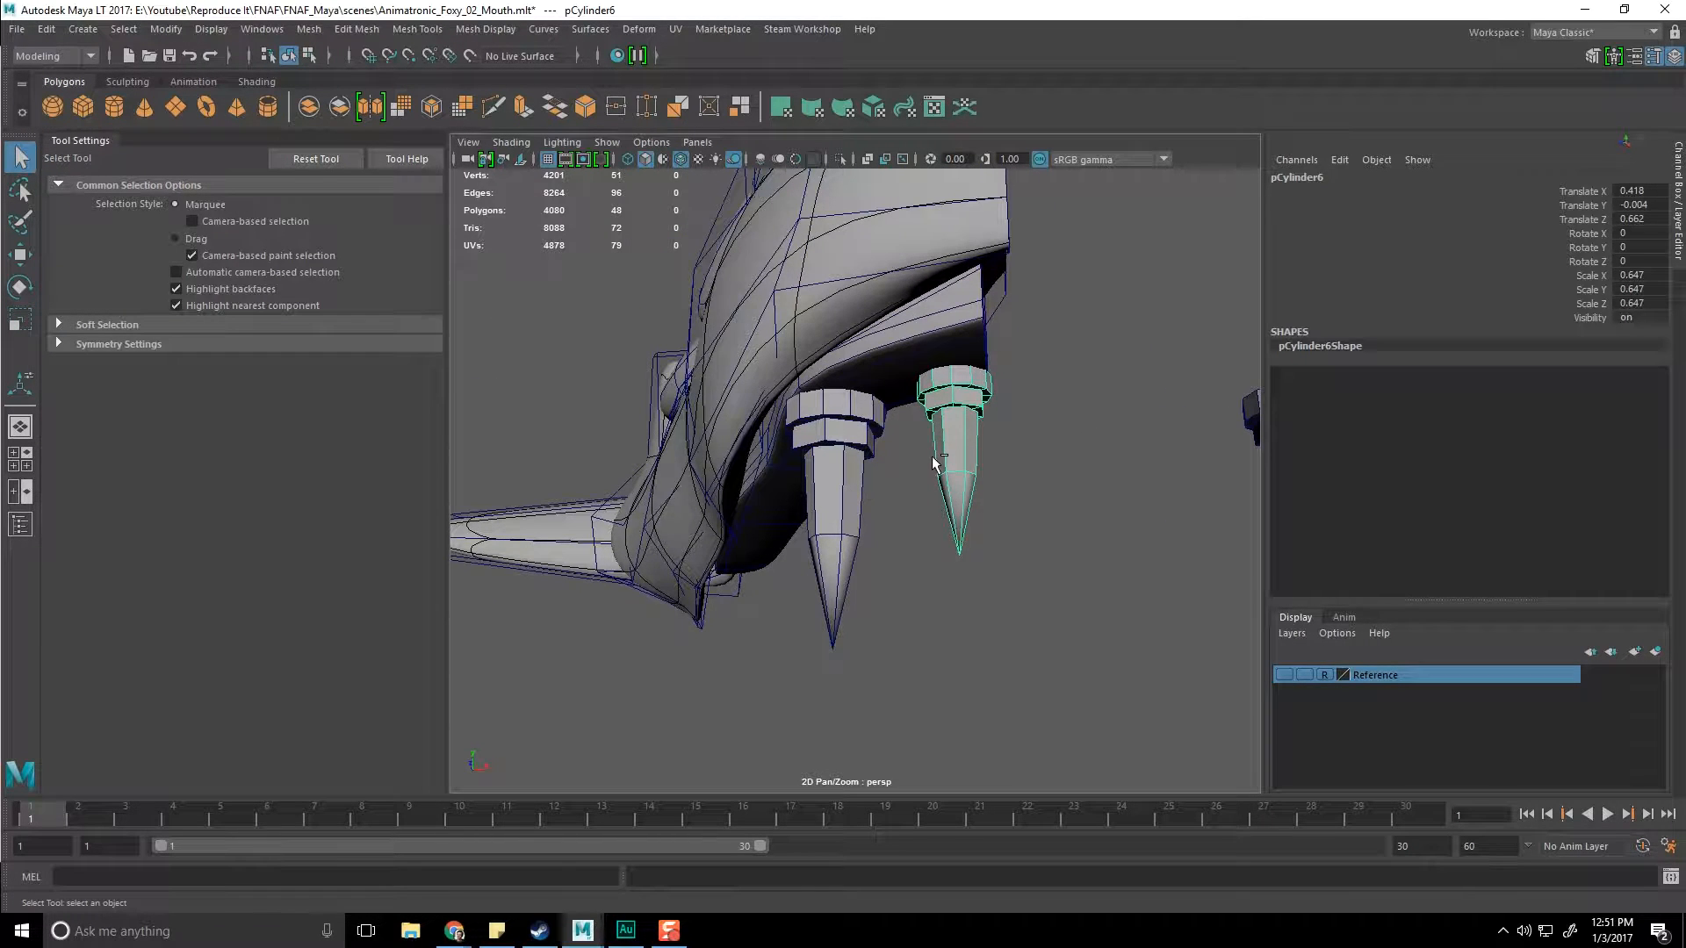
key(e)
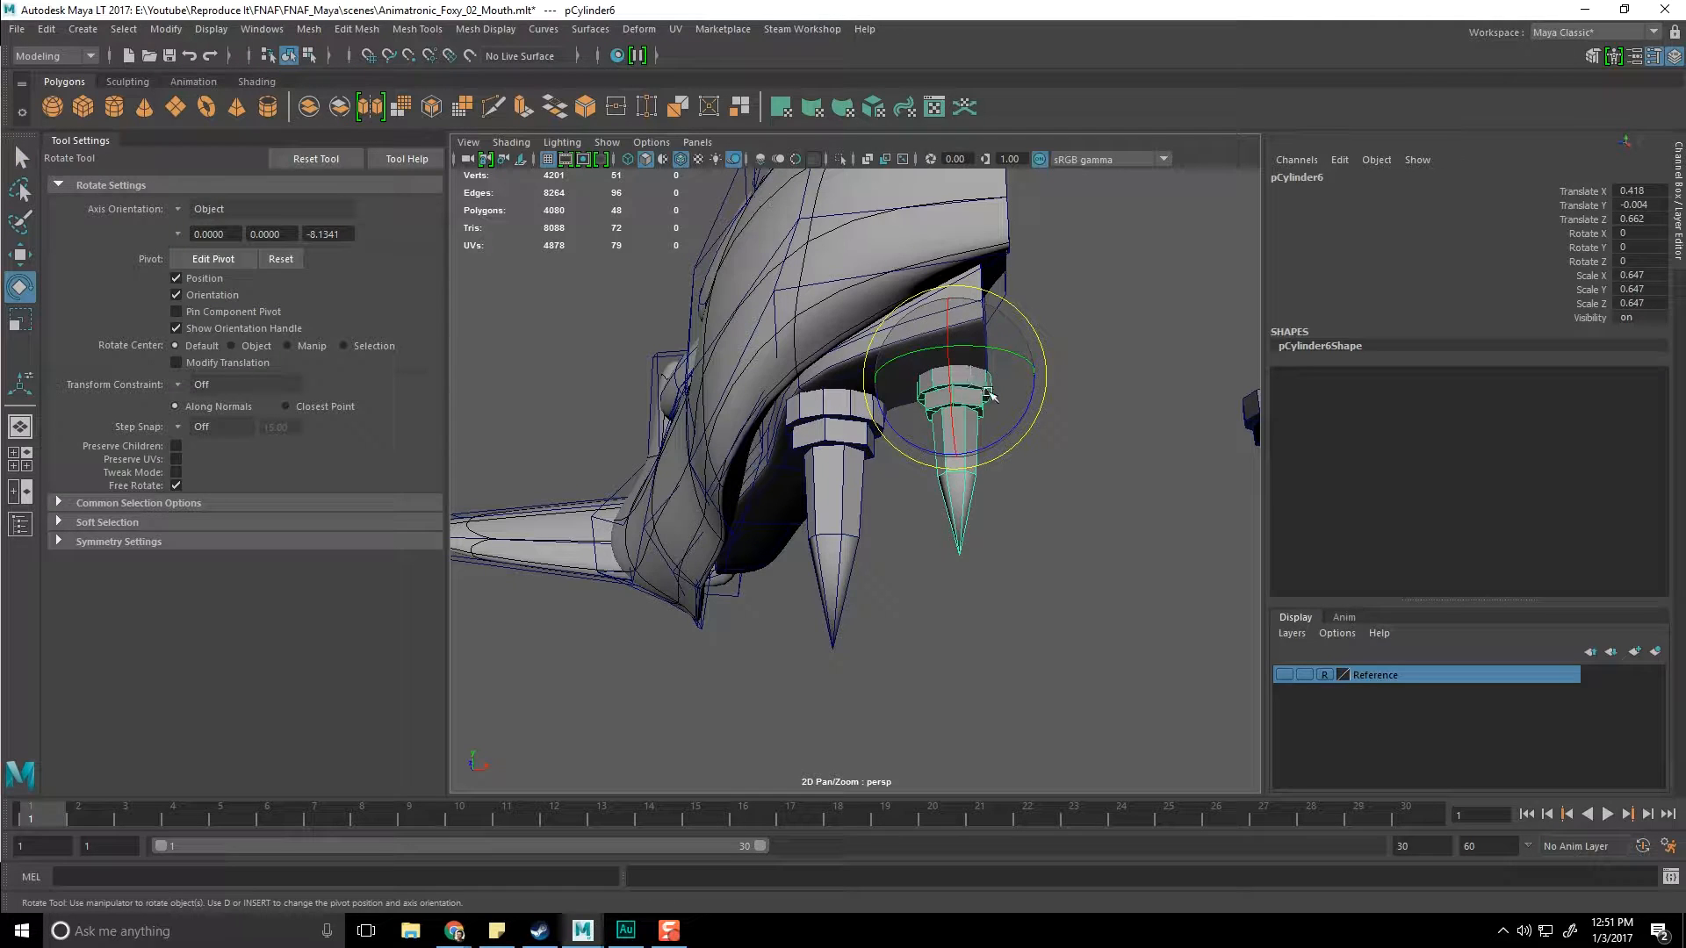
key(w)
alt+drag(1023, 432, 957, 360)
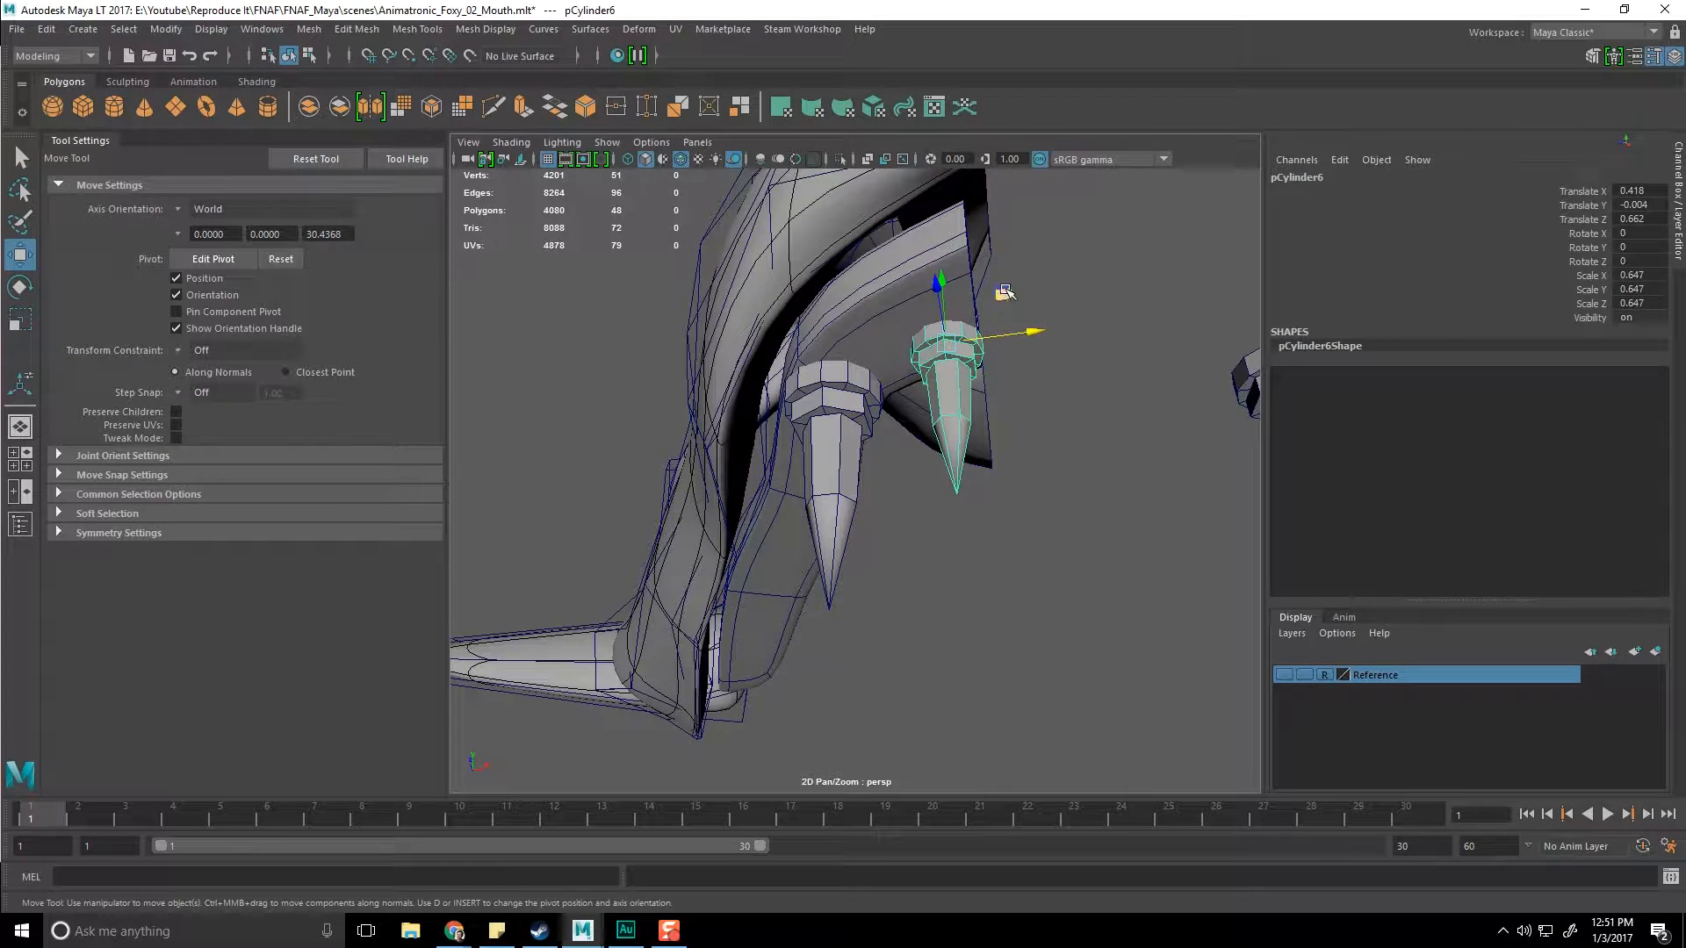
middle_drag(1004, 292, 964, 304)
drag(953, 302, 951, 304)
Step: Duplicate the front small tooth and place the copy nearer the strip's front end at about X 0.41, Z 0.727
alt+drag(950, 304, 962, 254)
drag(961, 256, 977, 360)
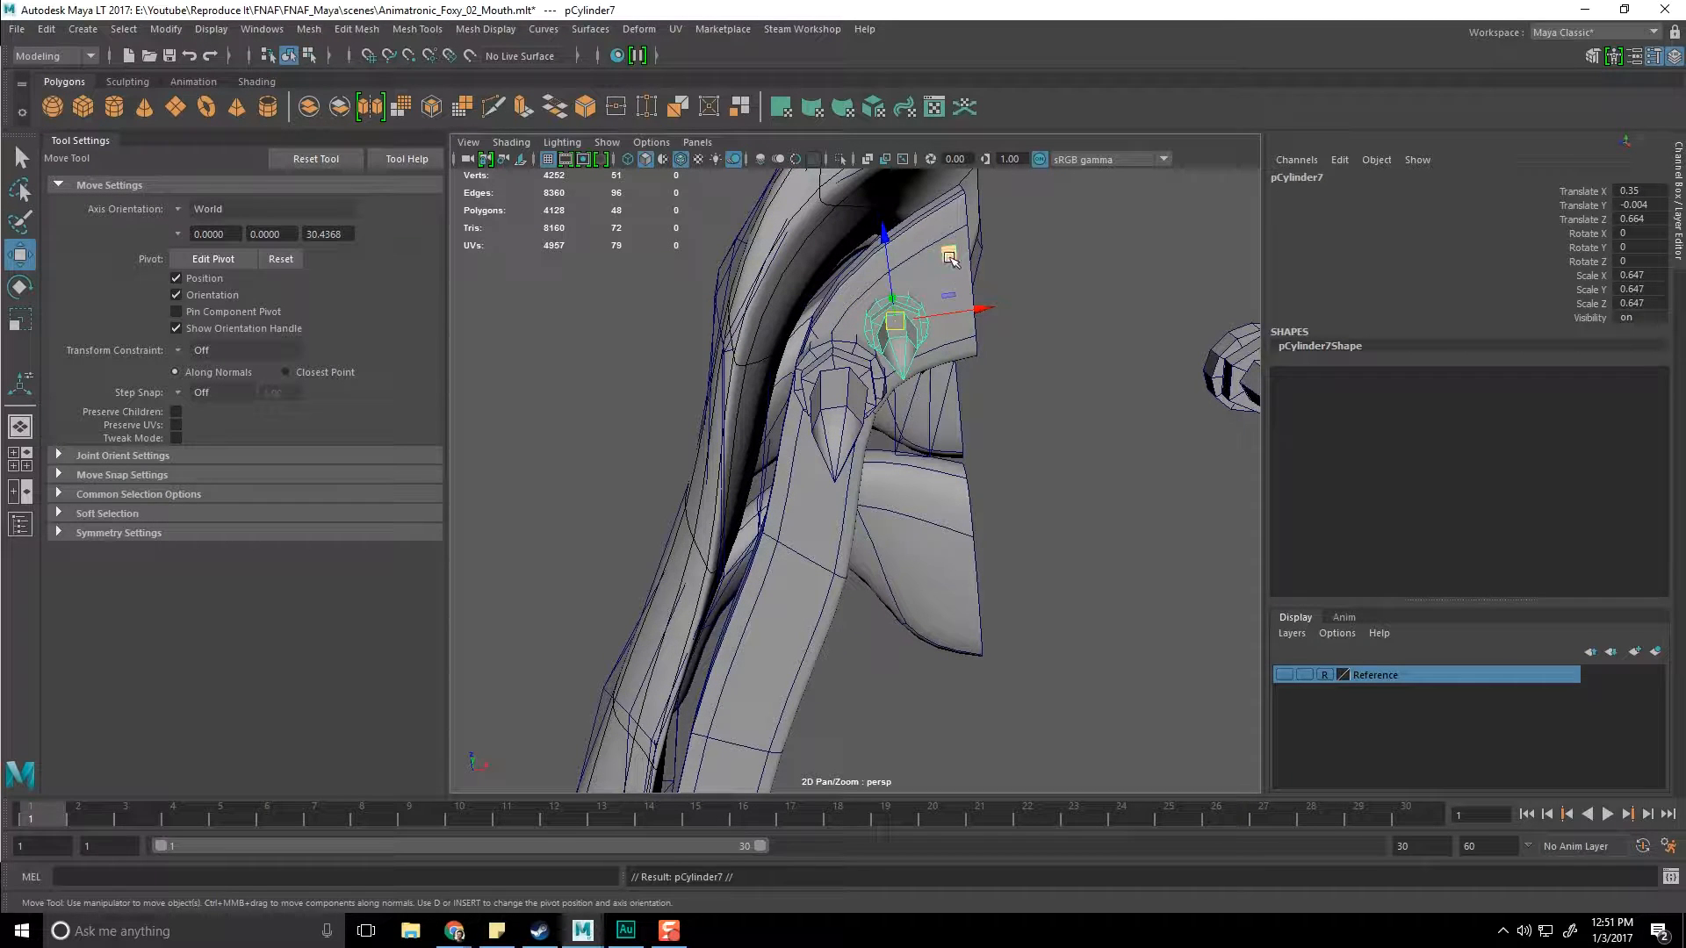
middle_drag(950, 257, 1000, 208)
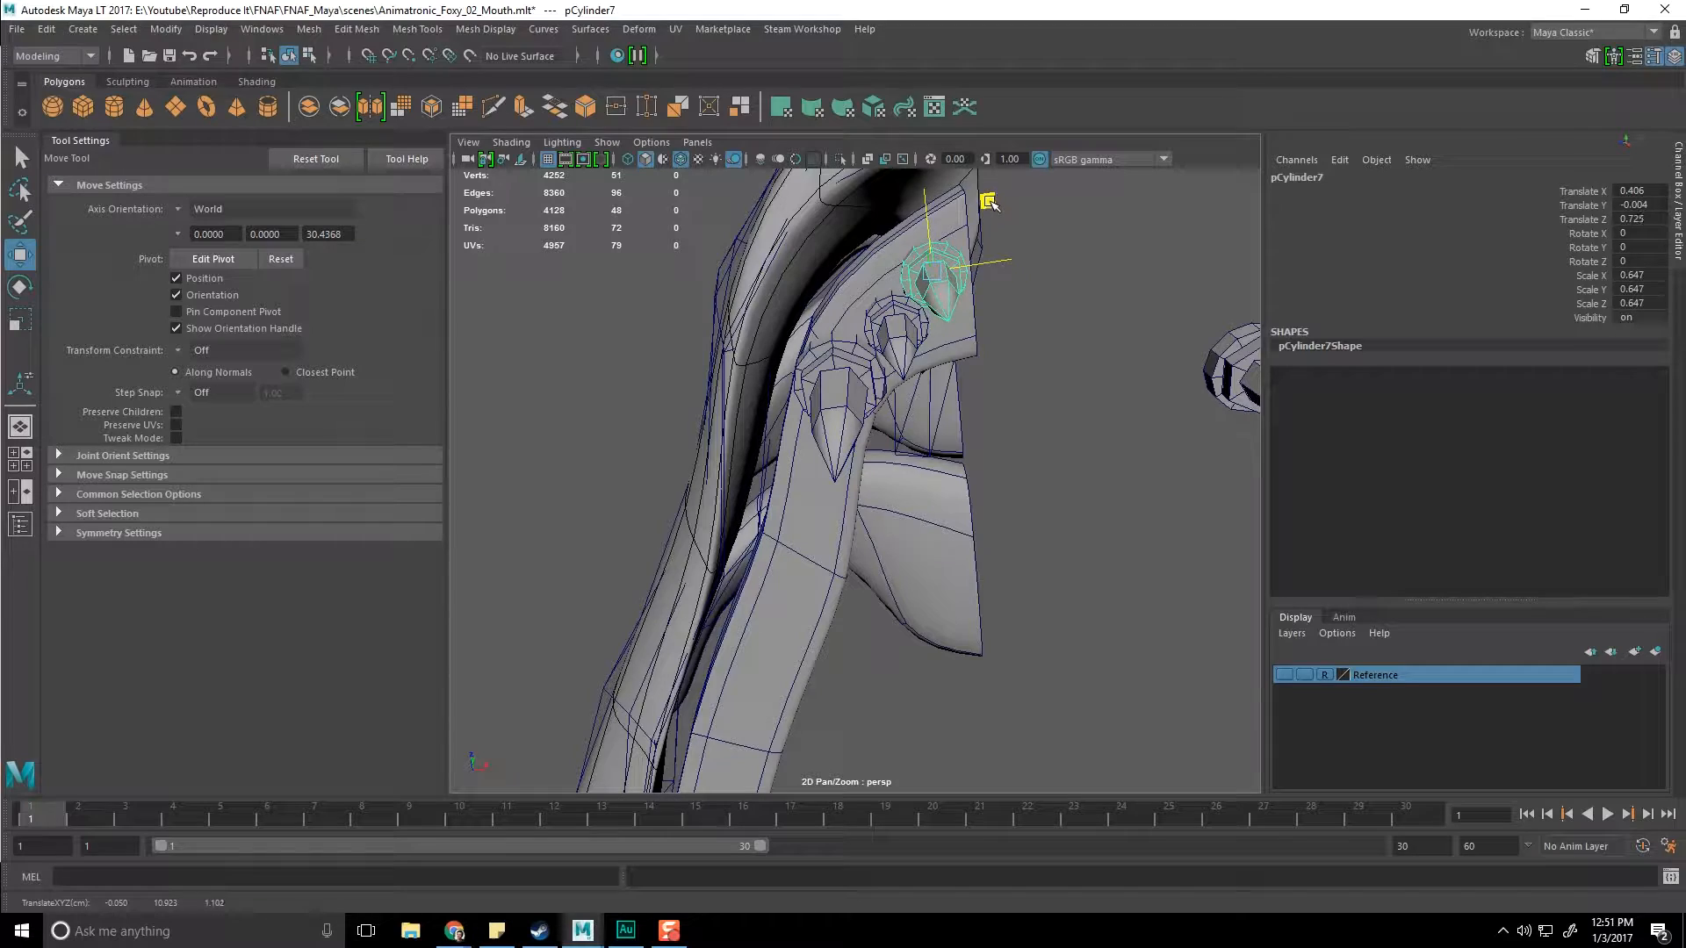
alt+drag(983, 270, 1104, 503)
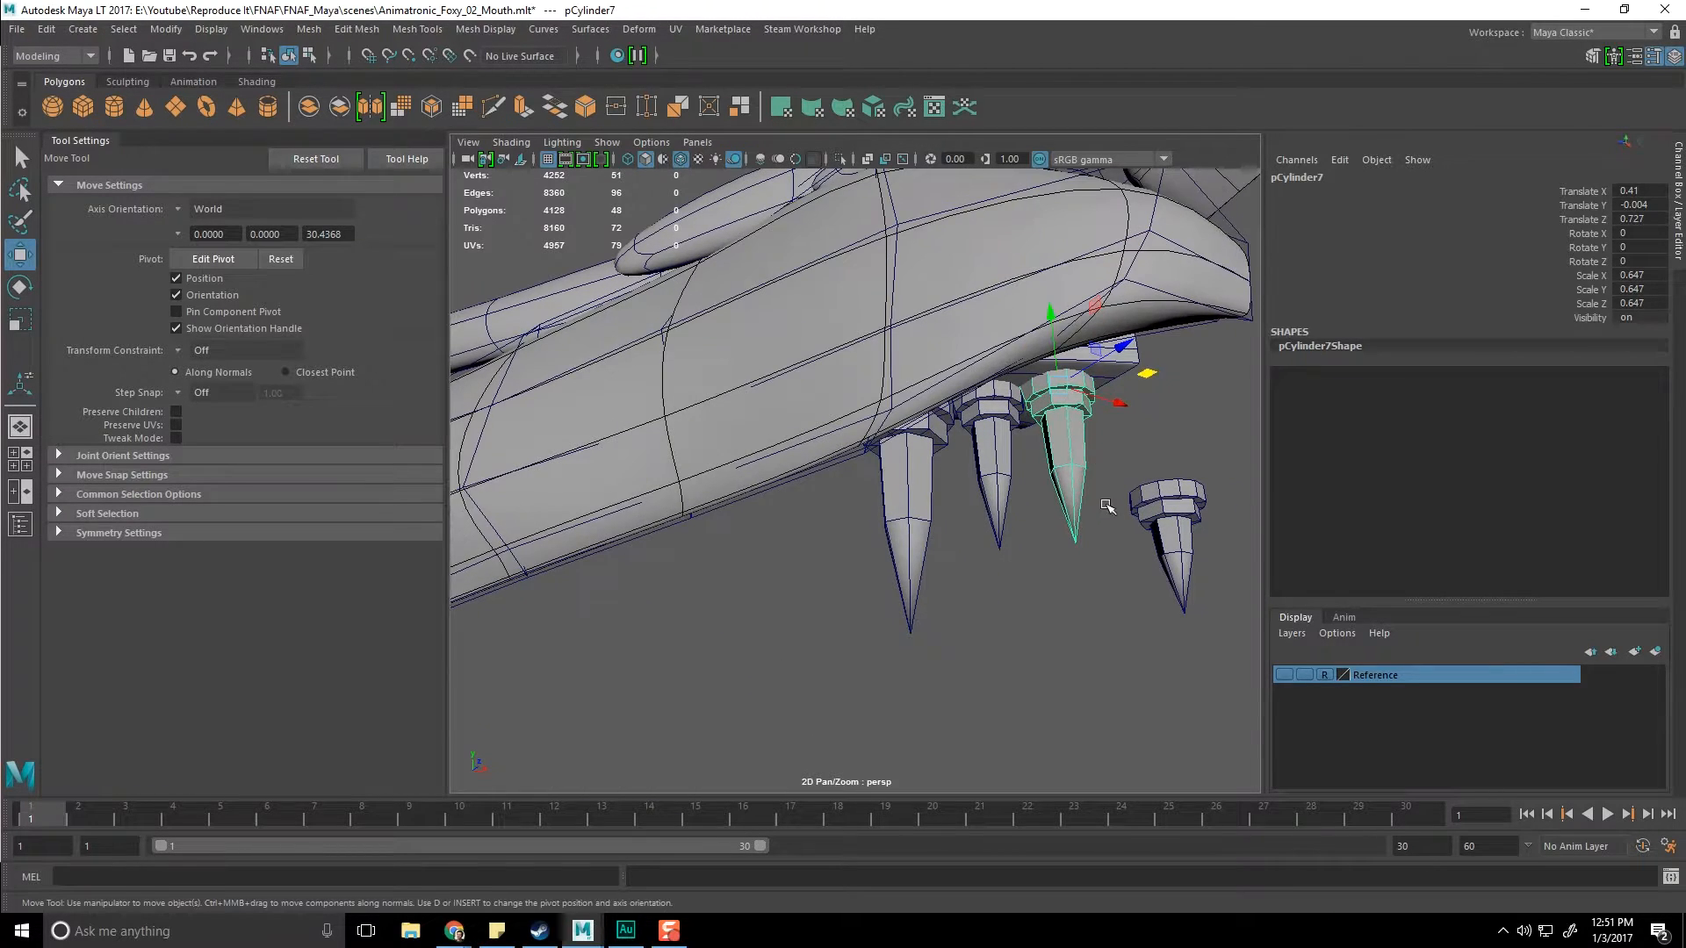
click(1104, 503)
Step: Scale down the two small teeth ahead of the large one, the nearer to about 0.578, and save the scene
alt+drag(988, 510, 986, 502)
click(986, 502)
key(e)
key(r)
click(976, 412)
alt+drag(1045, 516, 991, 530)
click(1009, 532)
drag(977, 418, 946, 397)
alt+drag(989, 595, 942, 458)
click(968, 606)
key(ctrl+s)
Step: Duplicate the small tooth nearest the large one and space the copies along the strip behind the large tooth
click(932, 446)
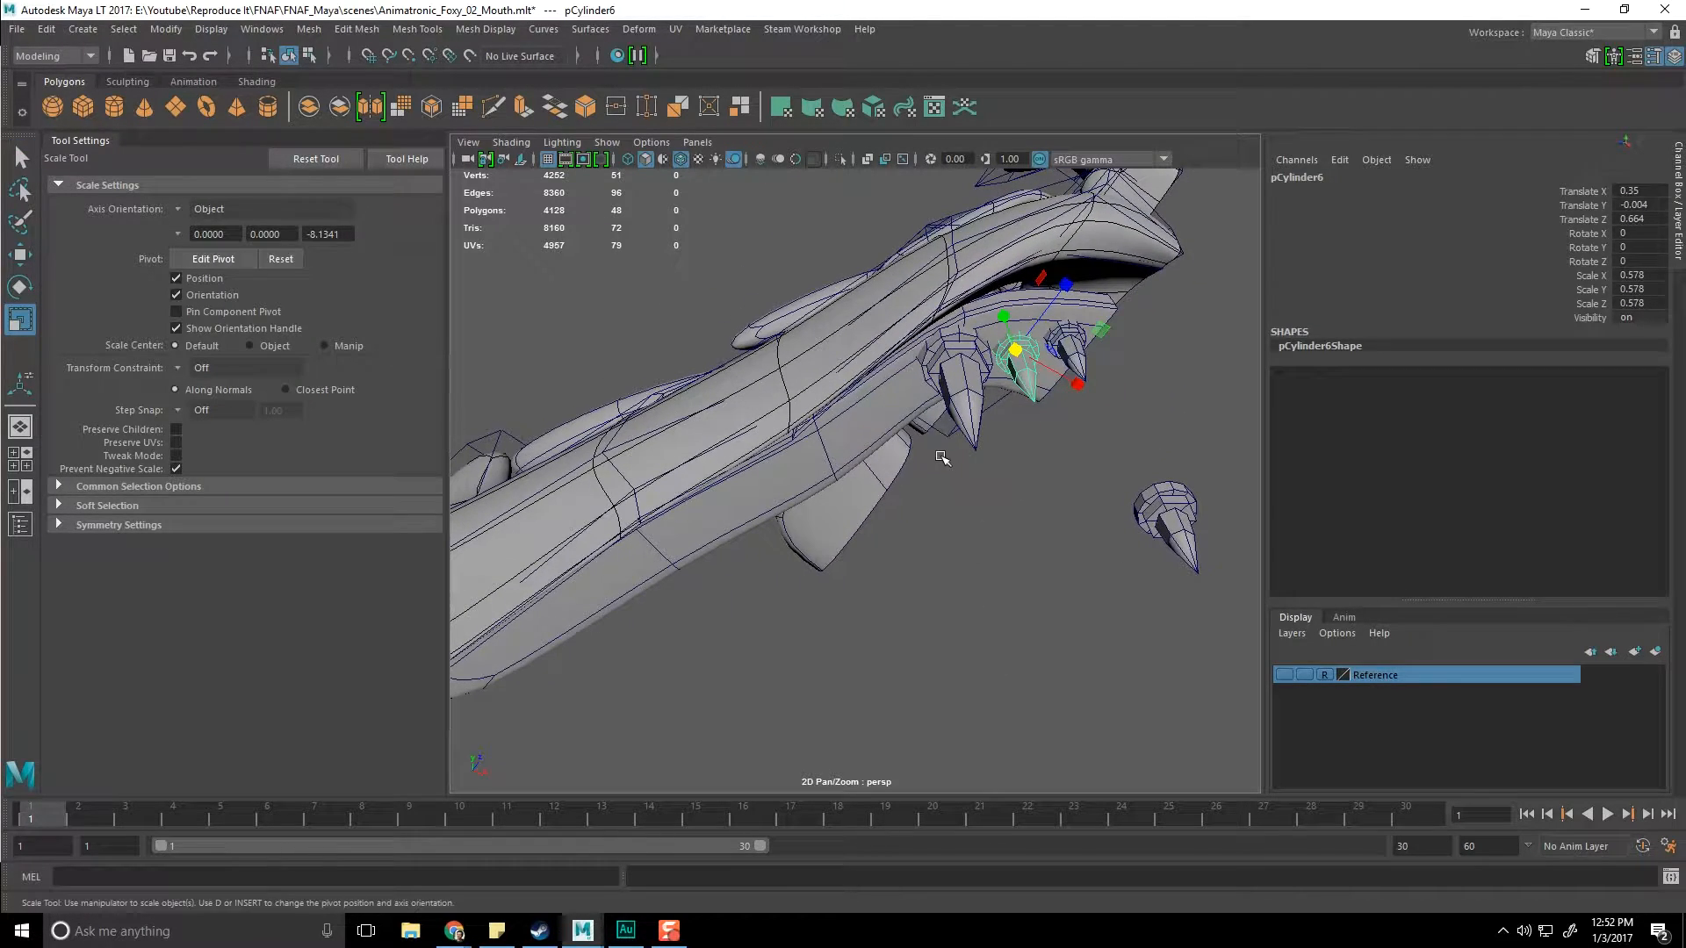
drag(0, 104, 0, 148)
alt+drag(957, 356, 841, 429)
key(ctrl+d)
key(w)
key(ctrl+d)
alt+drag(840, 429, 891, 415)
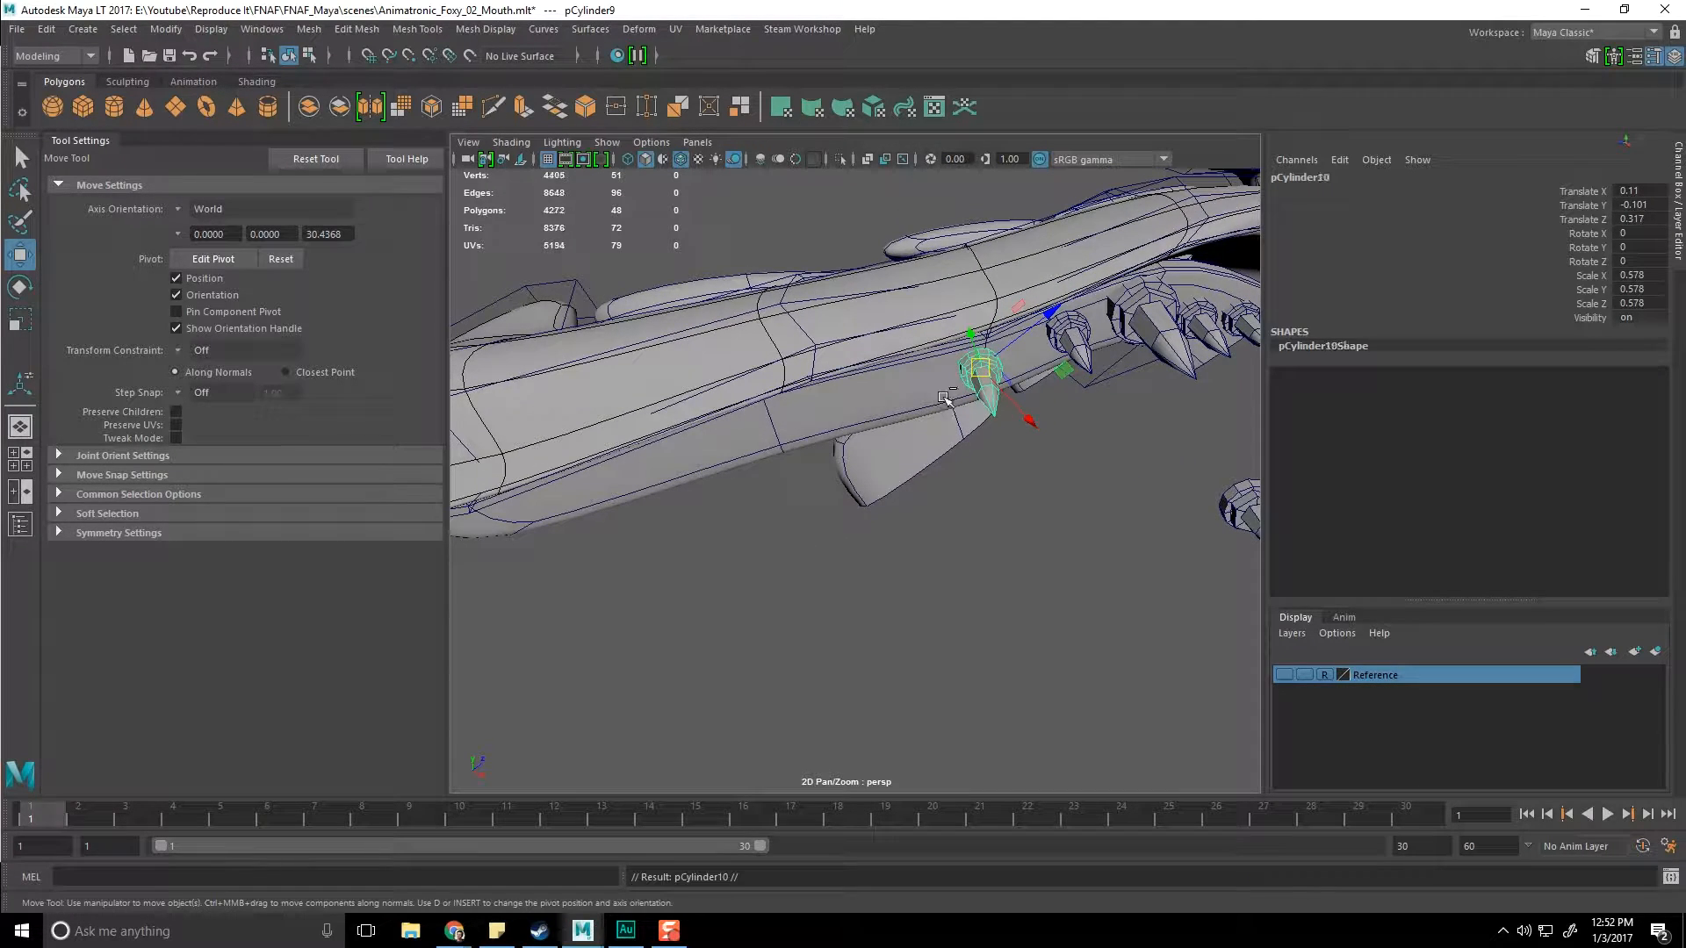
drag(998, 376, 820, 504)
alt+right_drag(820, 504, 896, 546)
Step: Raise the two small teeth behind the large tooth against the strip's underside, at about Y -0.004 for the rear one
click(950, 508)
click(979, 427)
alt+drag(978, 428, 834, 426)
drag(846, 354, 869, 352)
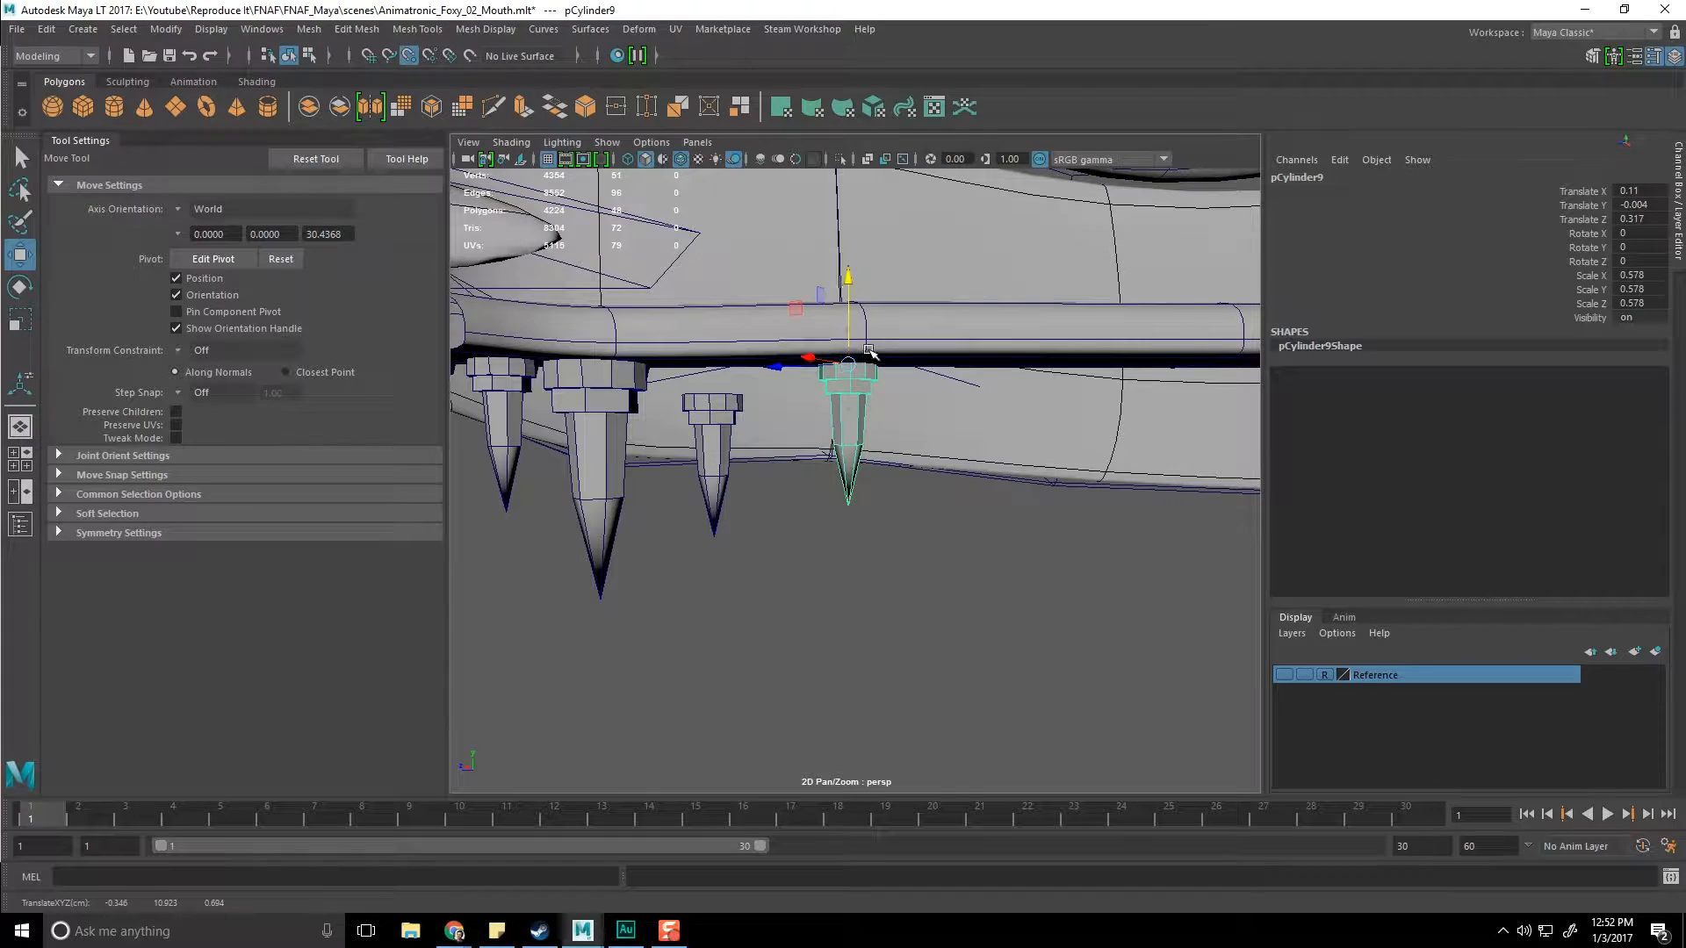
click(688, 409)
alt+drag(689, 409, 816, 299)
alt+drag(816, 303, 907, 433)
scroll(907, 432, down, 2)
alt+middle_drag(907, 433, 775, 448)
Step: Duplicate the rearmost small tooth, place the copy at about X -0.009, Z -0.061, and stretch its Z scale to 1.132
click(784, 437)
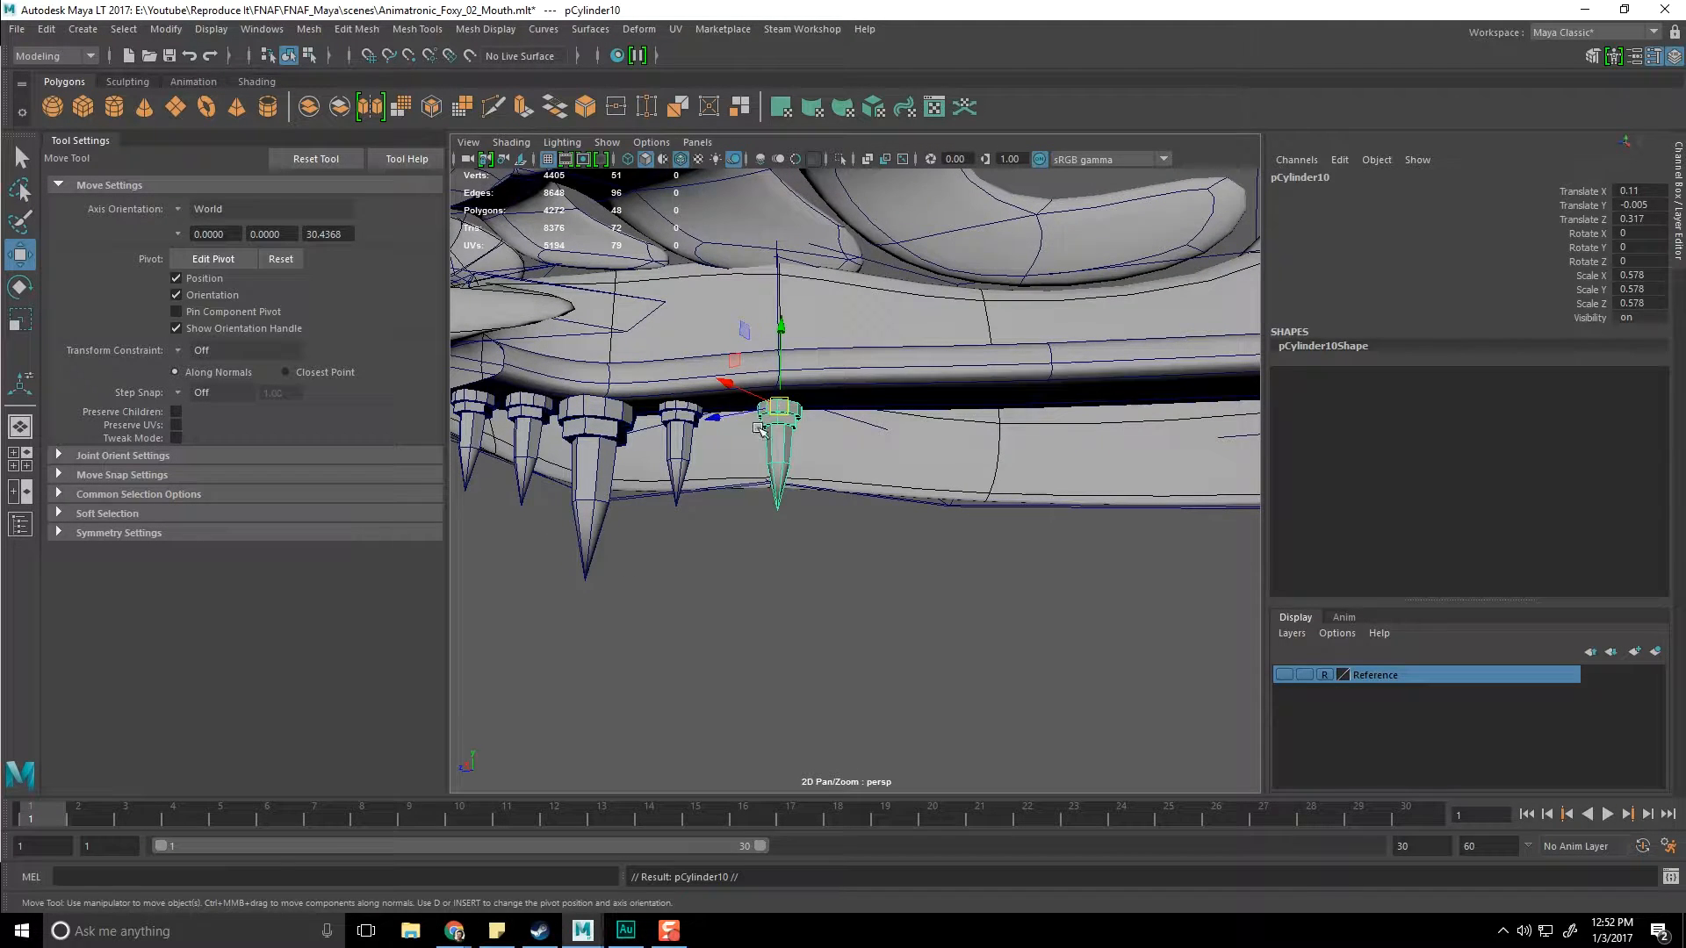
alt+drag(759, 428, 770, 436)
drag(761, 338, 958, 345)
alt+drag(818, 414, 797, 488)
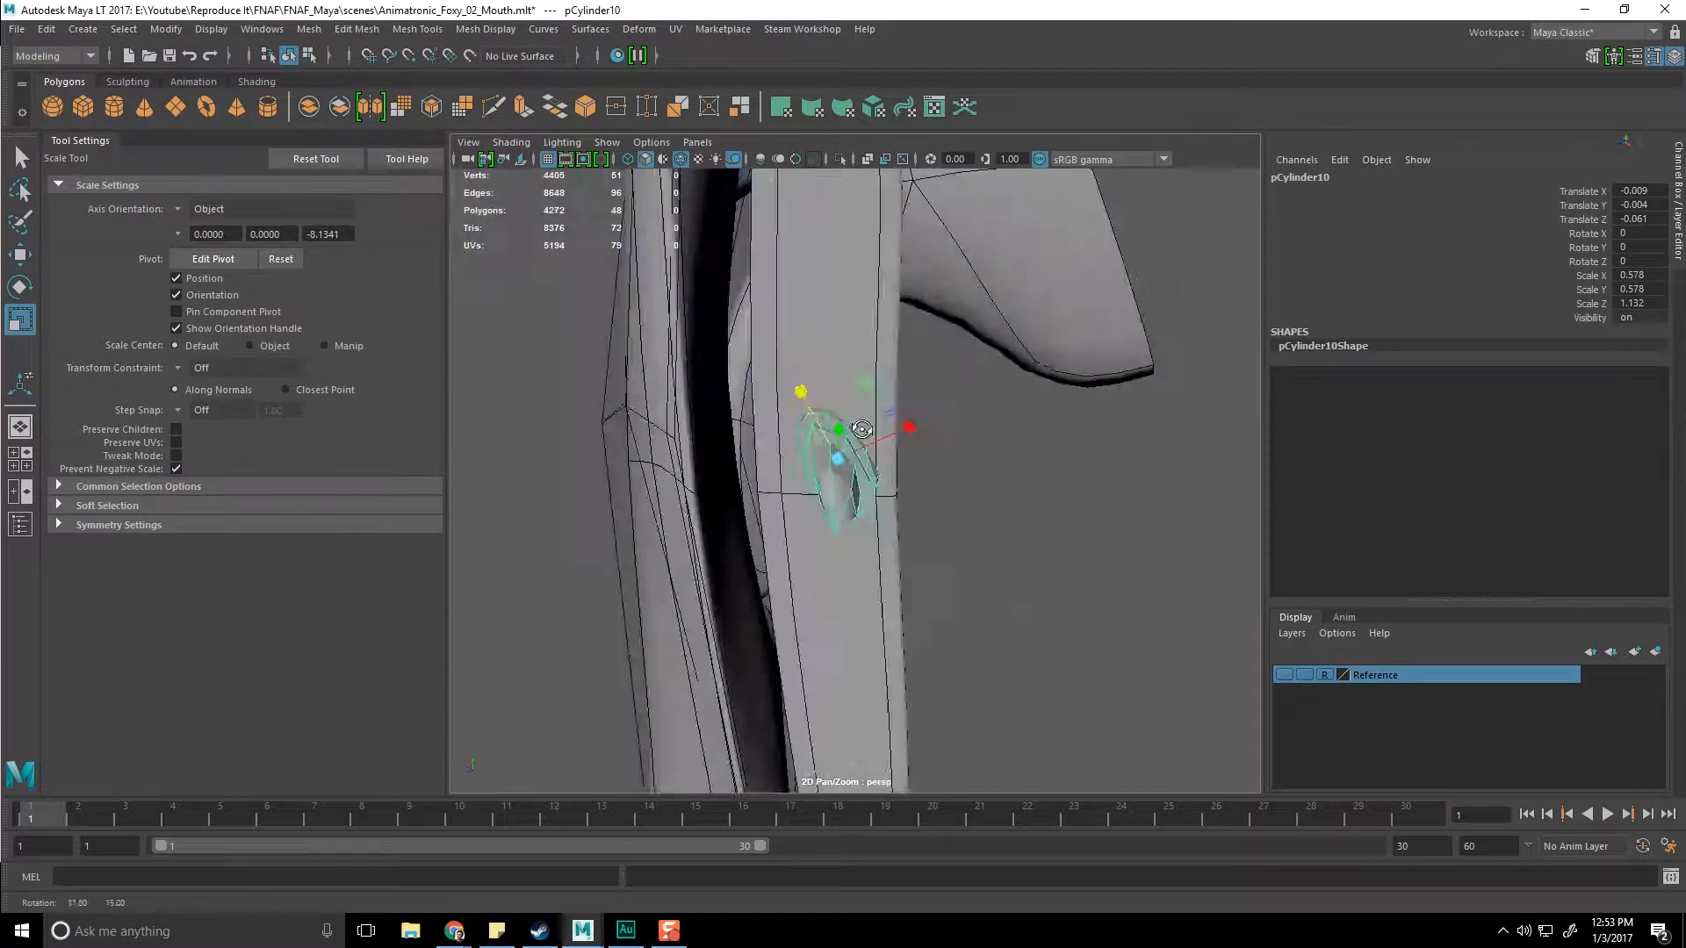
Step: Select the stretched tooth's shank faces and move them forward along Z
alt+drag(1045, 479, 843, 446)
right_drag(842, 446, 841, 505)
alt+drag(841, 504, 817, 531)
alt+right_drag(817, 531, 754, 446)
right_drag(754, 446, 754, 538)
drag(702, 518, 979, 701)
key(w)
drag(742, 573, 784, 494)
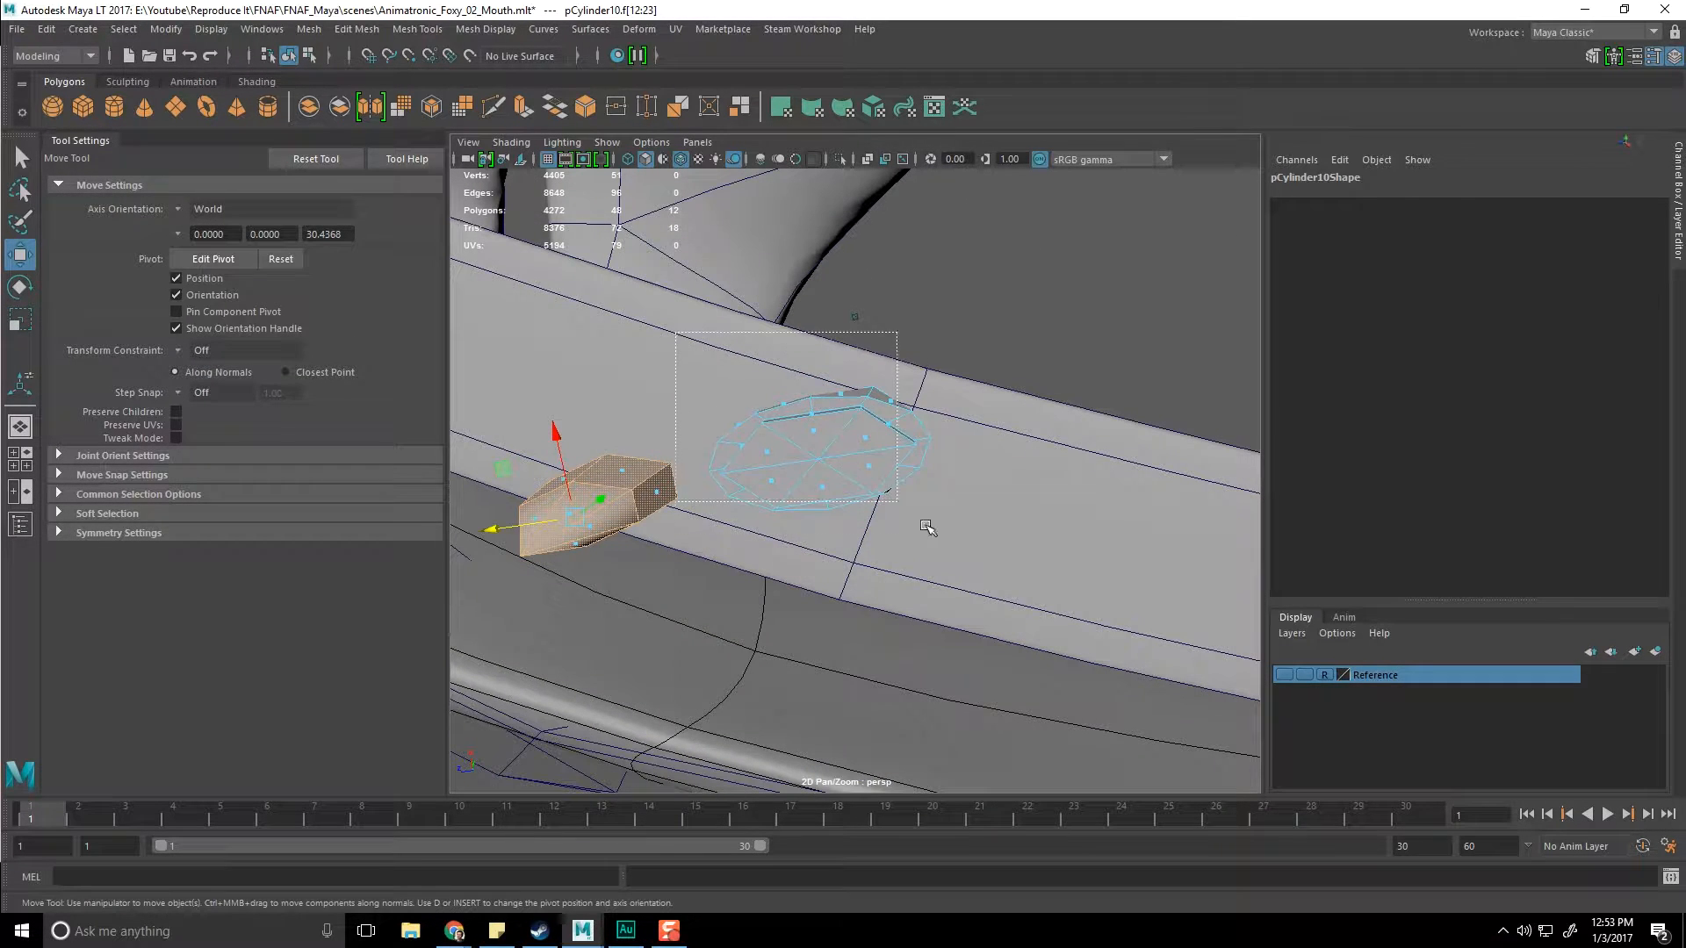
Step: Select the stretched tooth's washer and nut faces and scale them slightly wider along X and Z
drag(927, 528, 992, 571)
key(r)
alt+drag(825, 457, 839, 387)
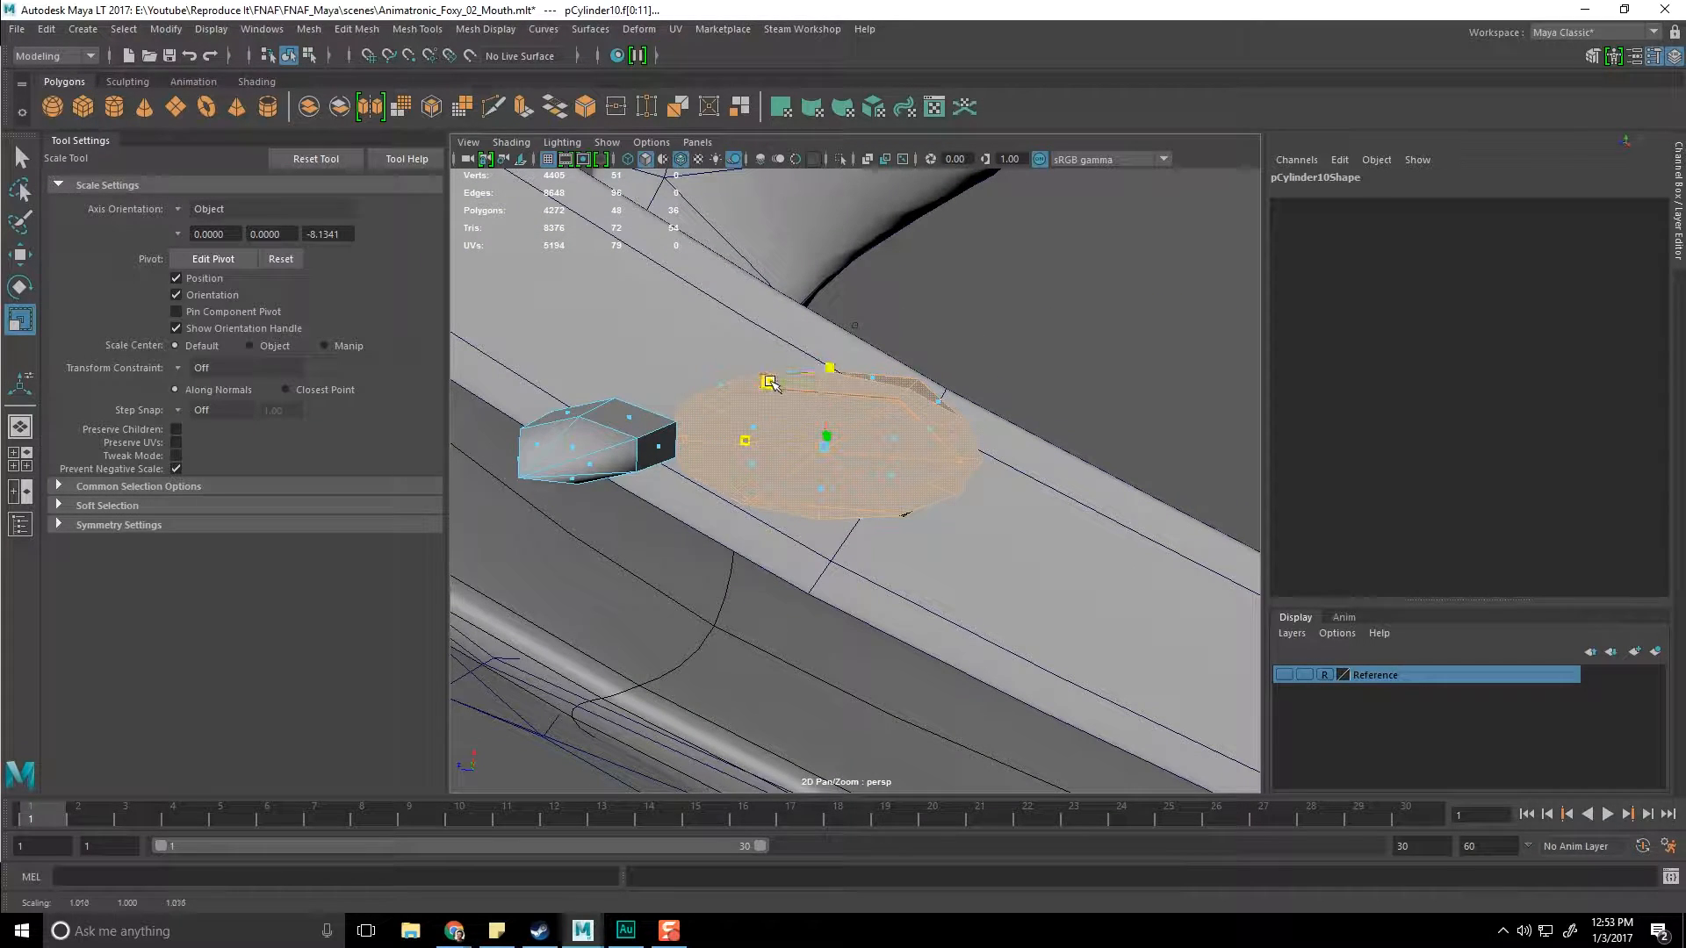
alt+drag(840, 435, 648, 442)
Step: Move the stretched tooth's shank faces back along Z onto the front half of the washer
key(F8)
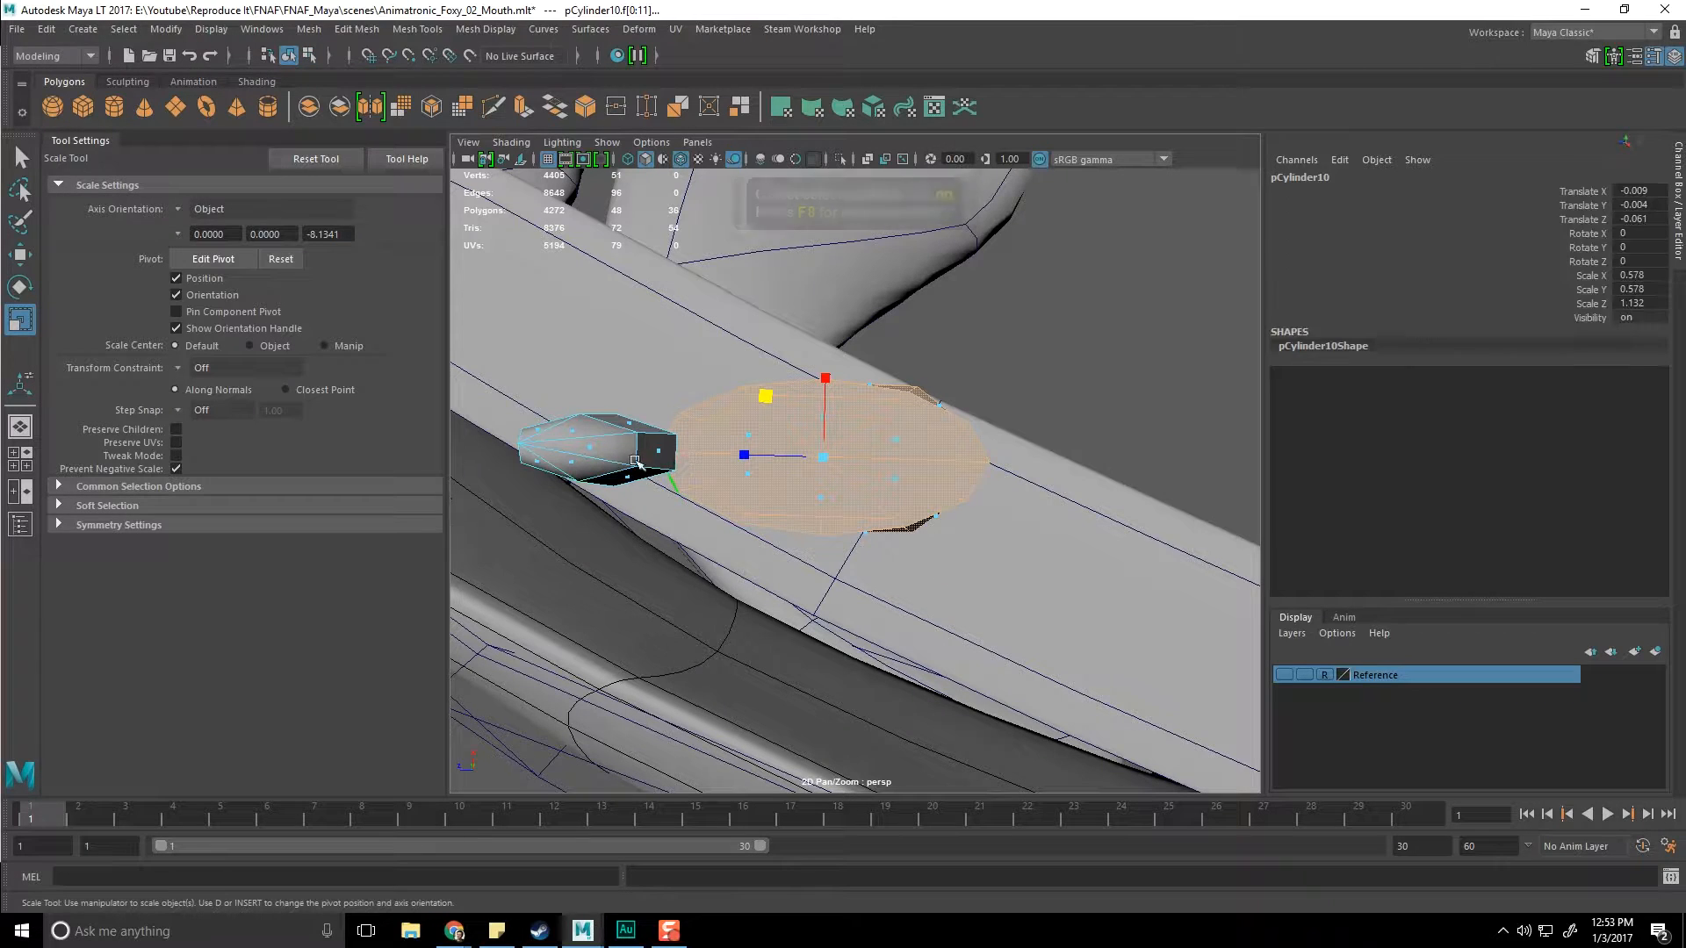
right_drag(645, 457, 646, 488)
alt+drag(650, 492, 699, 607)
drag(690, 477, 962, 601)
key(w)
alt+drag(830, 533, 932, 490)
alt+middle_drag(1019, 503, 825, 497)
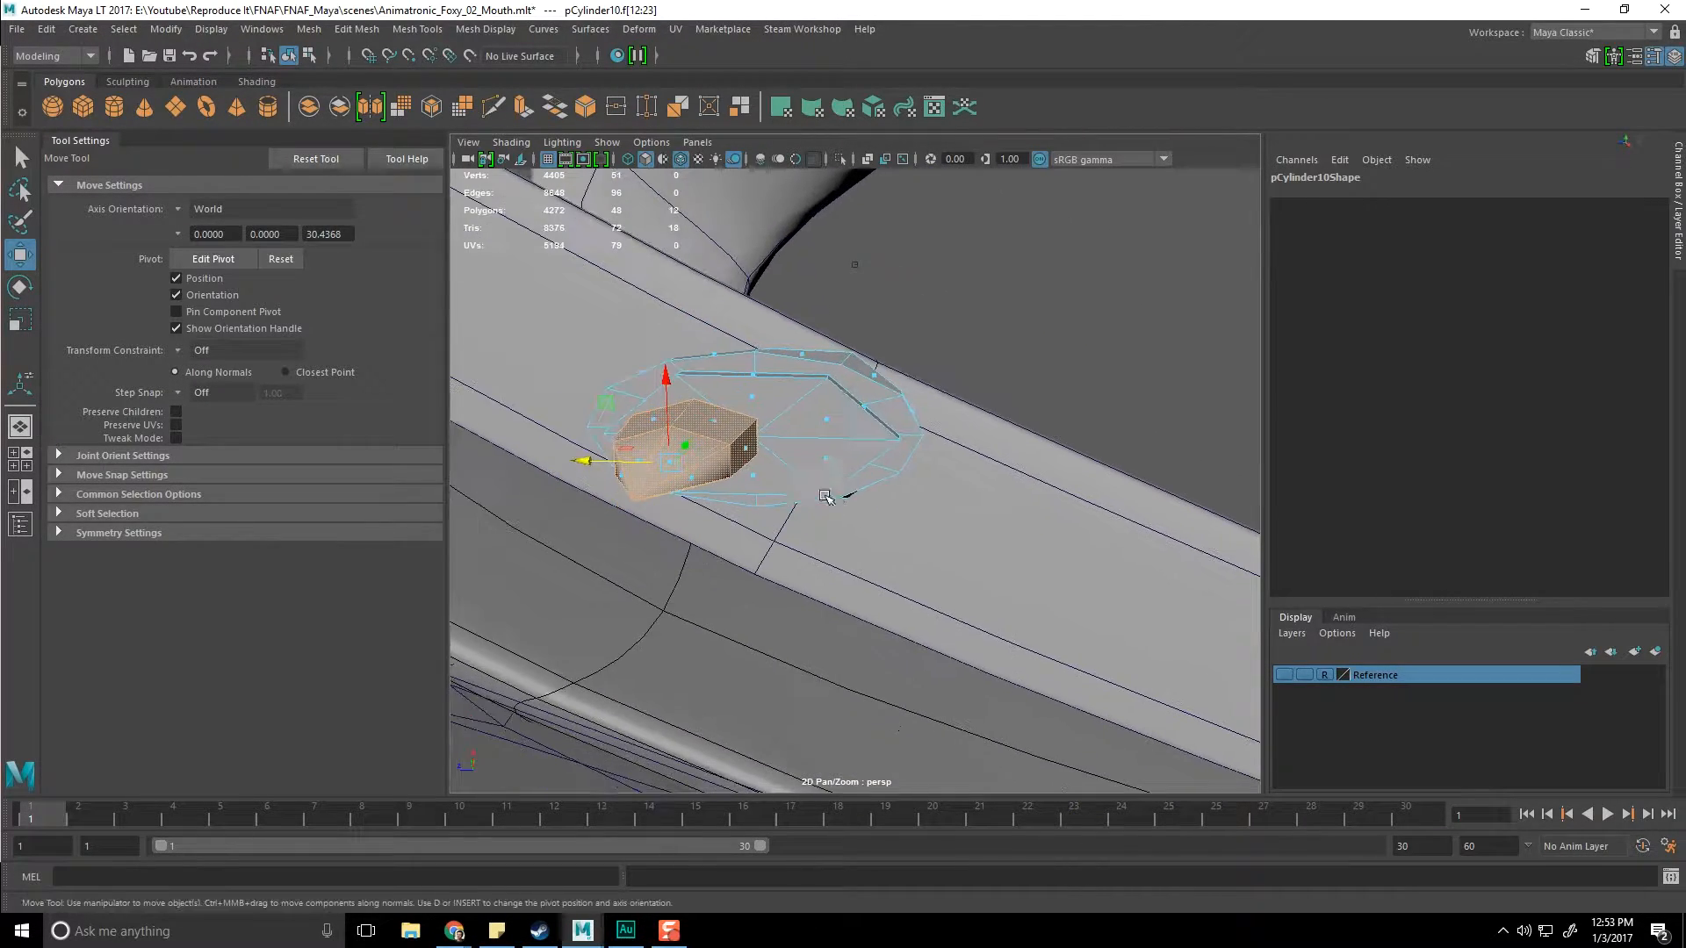
Step: Duplicate the shank faces as a separate piece and offset it about -0.222 along Z
shift+right_click(721, 433)
shift+right_drag(734, 575, 731, 714)
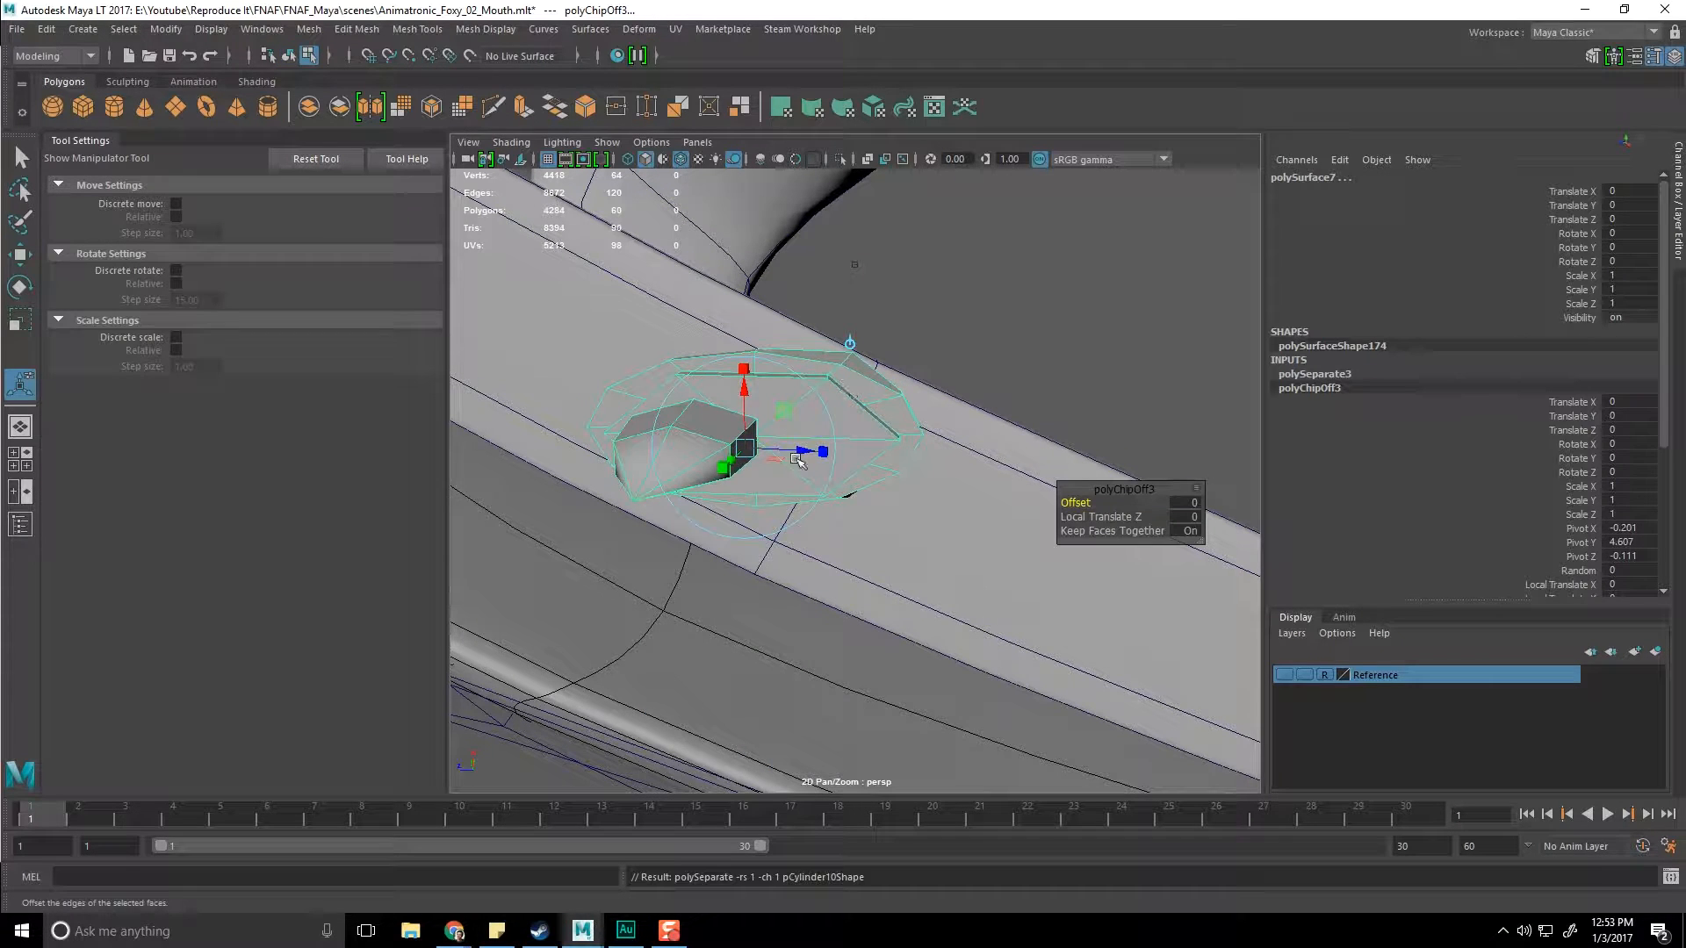
key(ctrl+z)
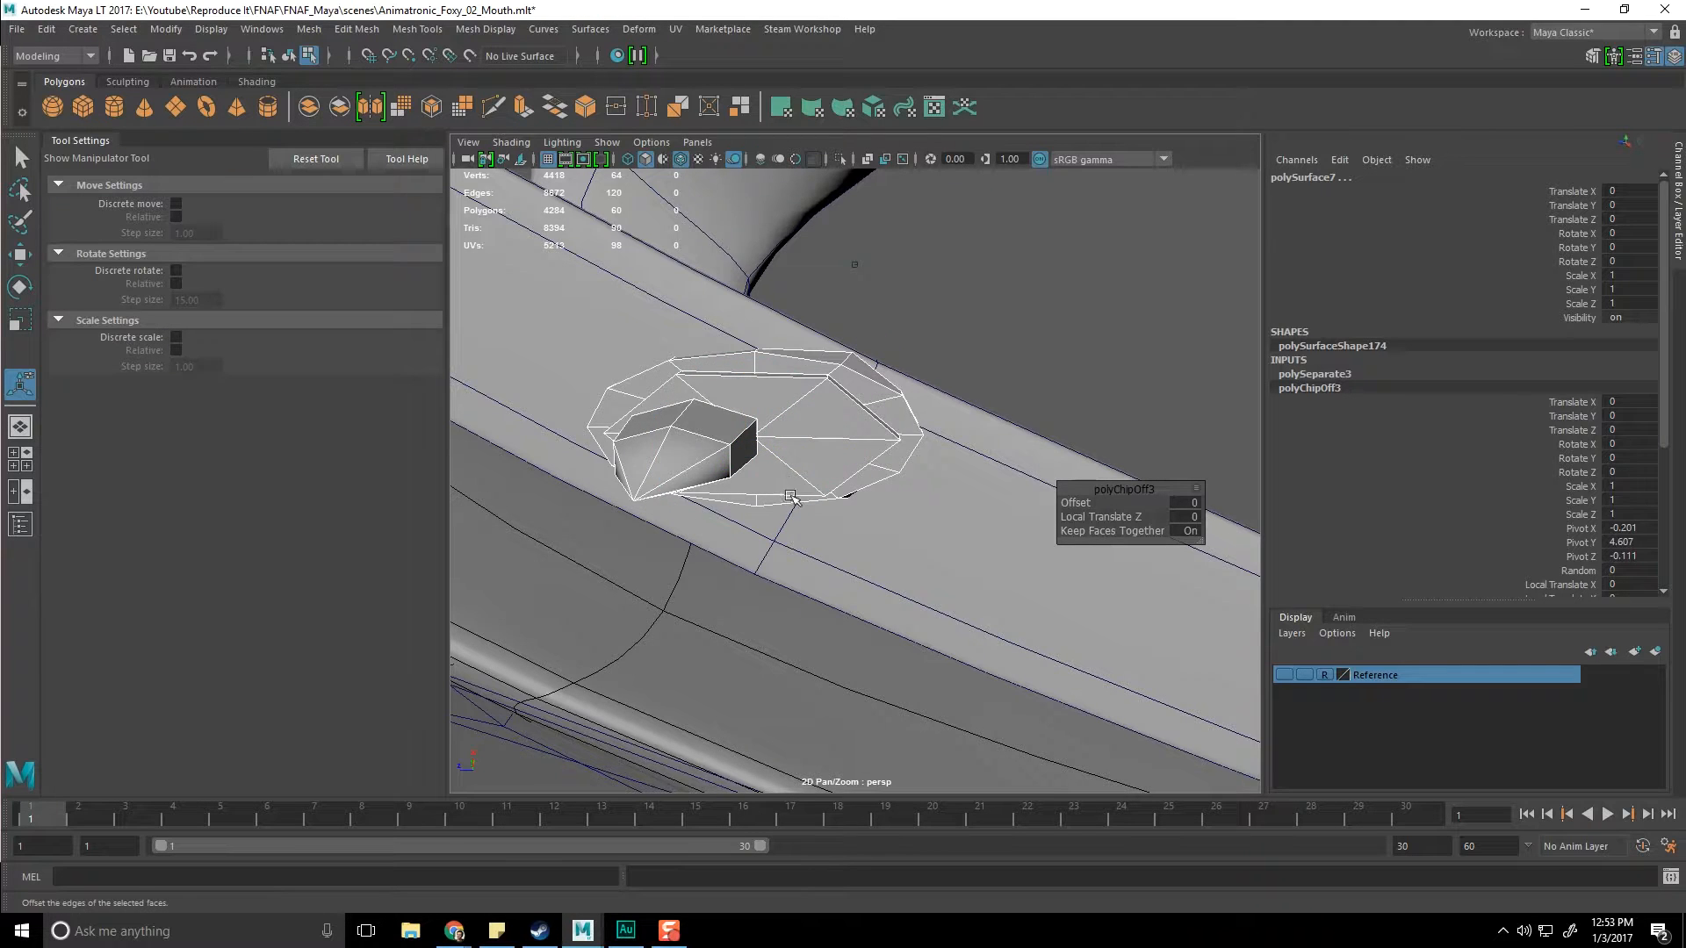
scroll(792, 500, down, 9)
scroll(793, 501, up, 3)
scroll(793, 501, down, 5)
scroll(889, 520, down, 5)
scroll(888, 520, up, 2)
drag(834, 621, 858, 613)
scroll(869, 583, up, 10)
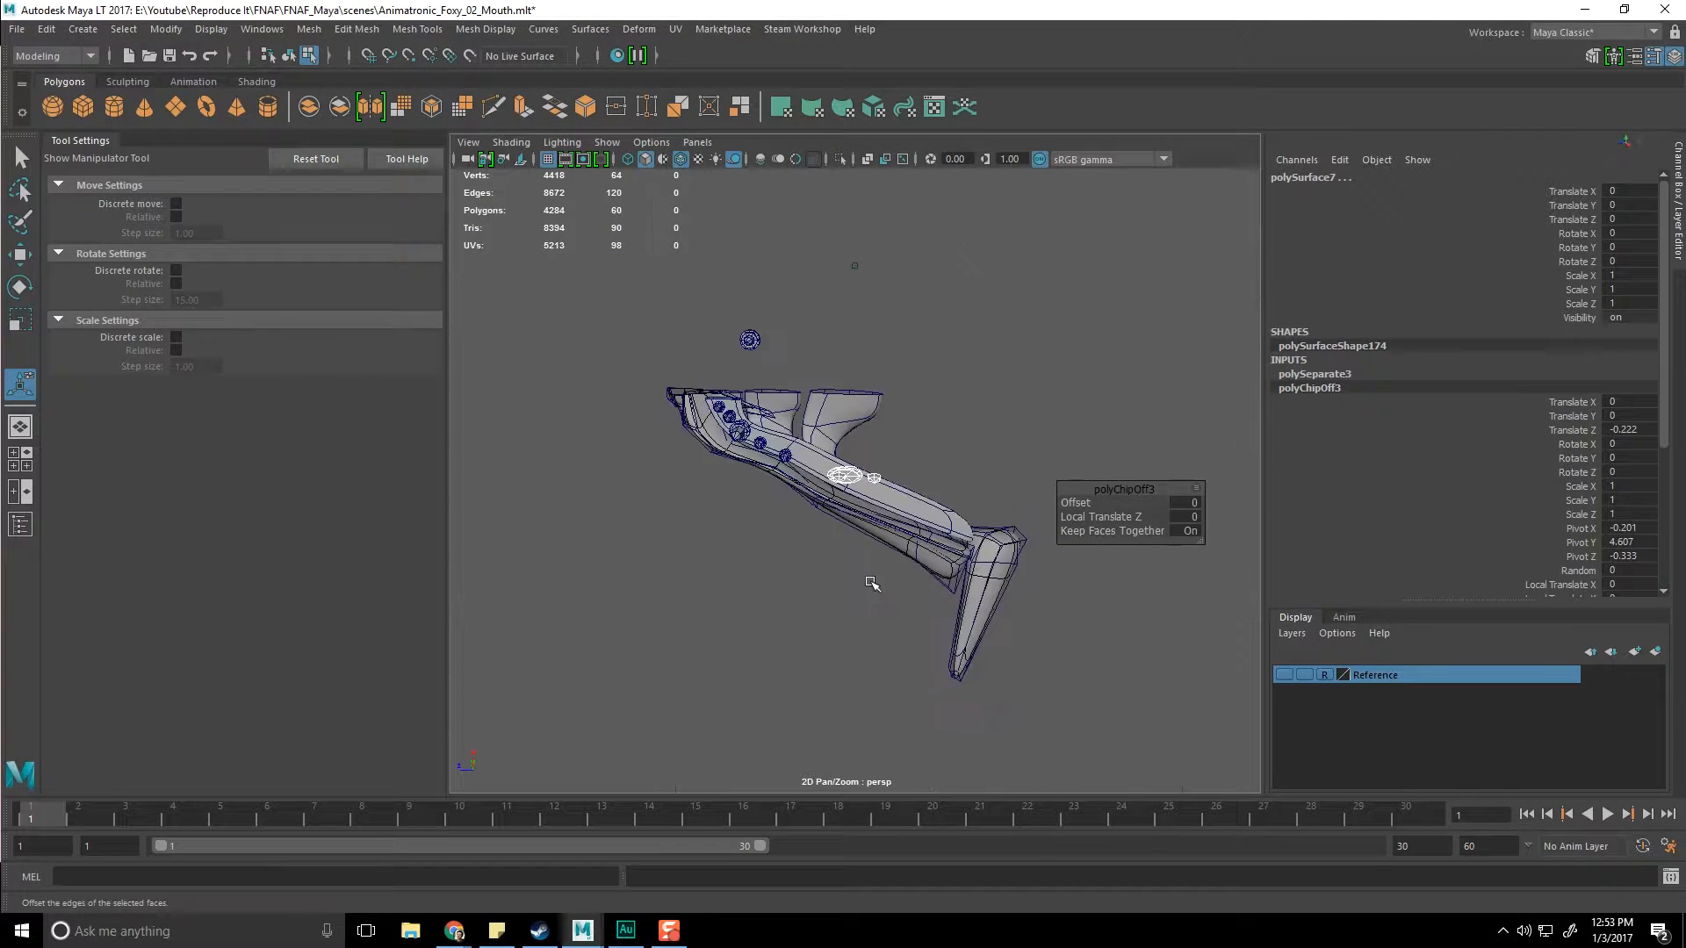
Step: Centre the duplicated shank's pivot and move it about 0.121 along Z onto the rear half of the washer
click(1034, 384)
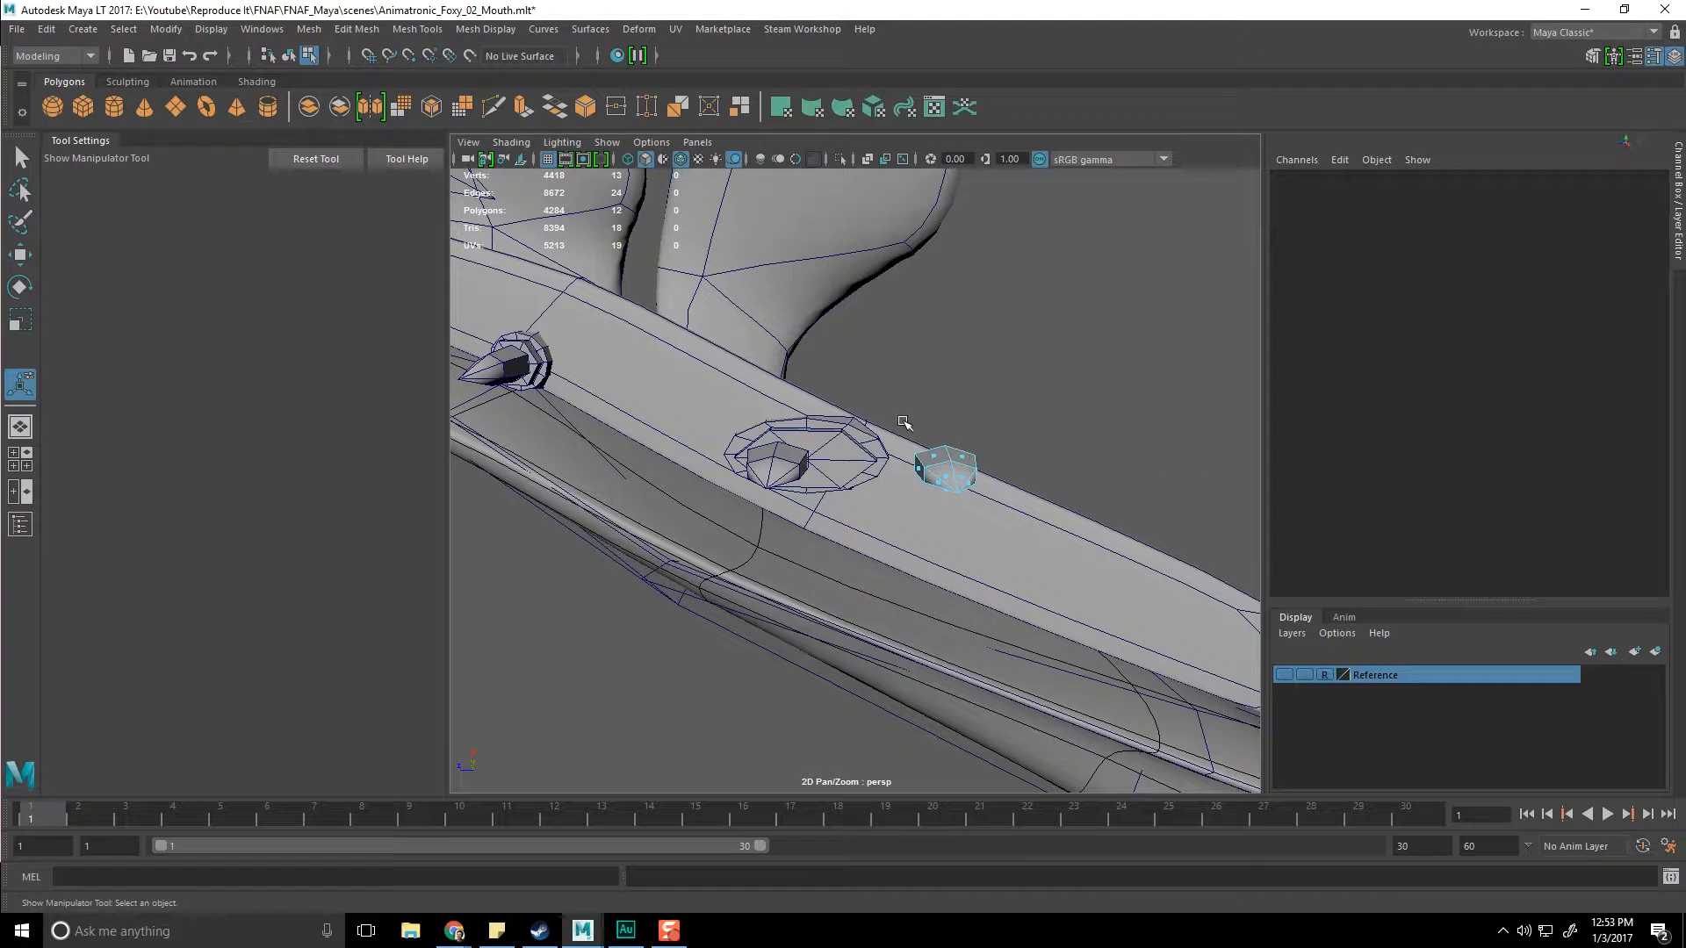
key(F8)
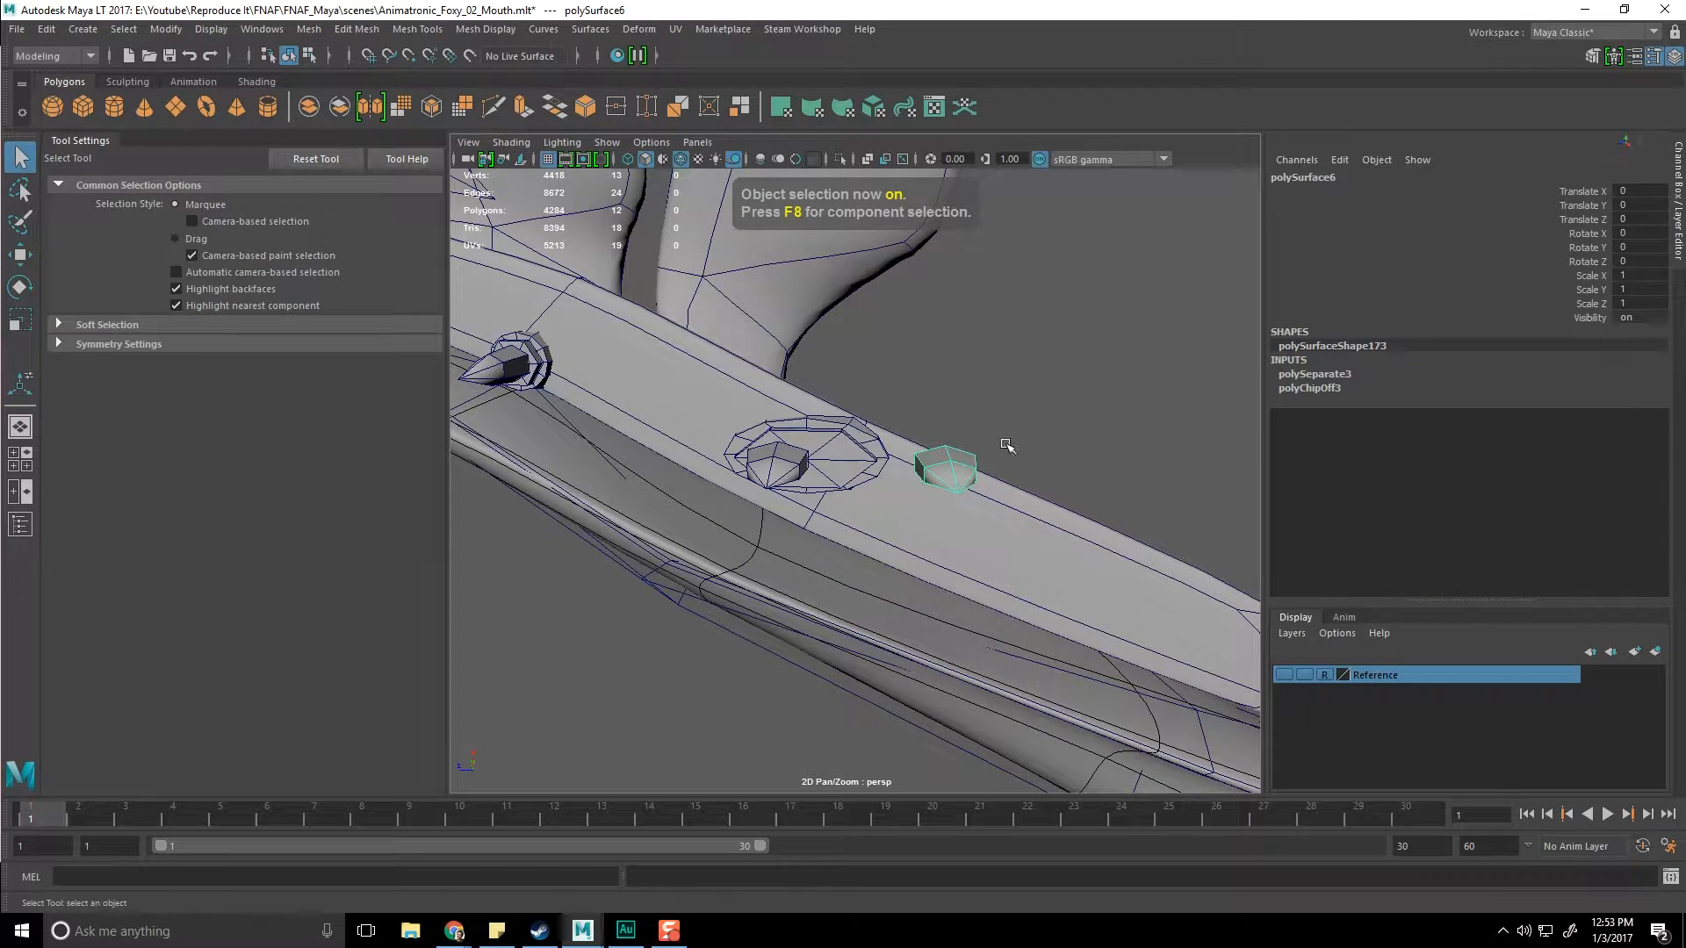
key(w)
click(936, 481)
click(942, 465)
key(space)
scroll(966, 464, up, 2)
key(d)
drag(891, 439, 760, 446)
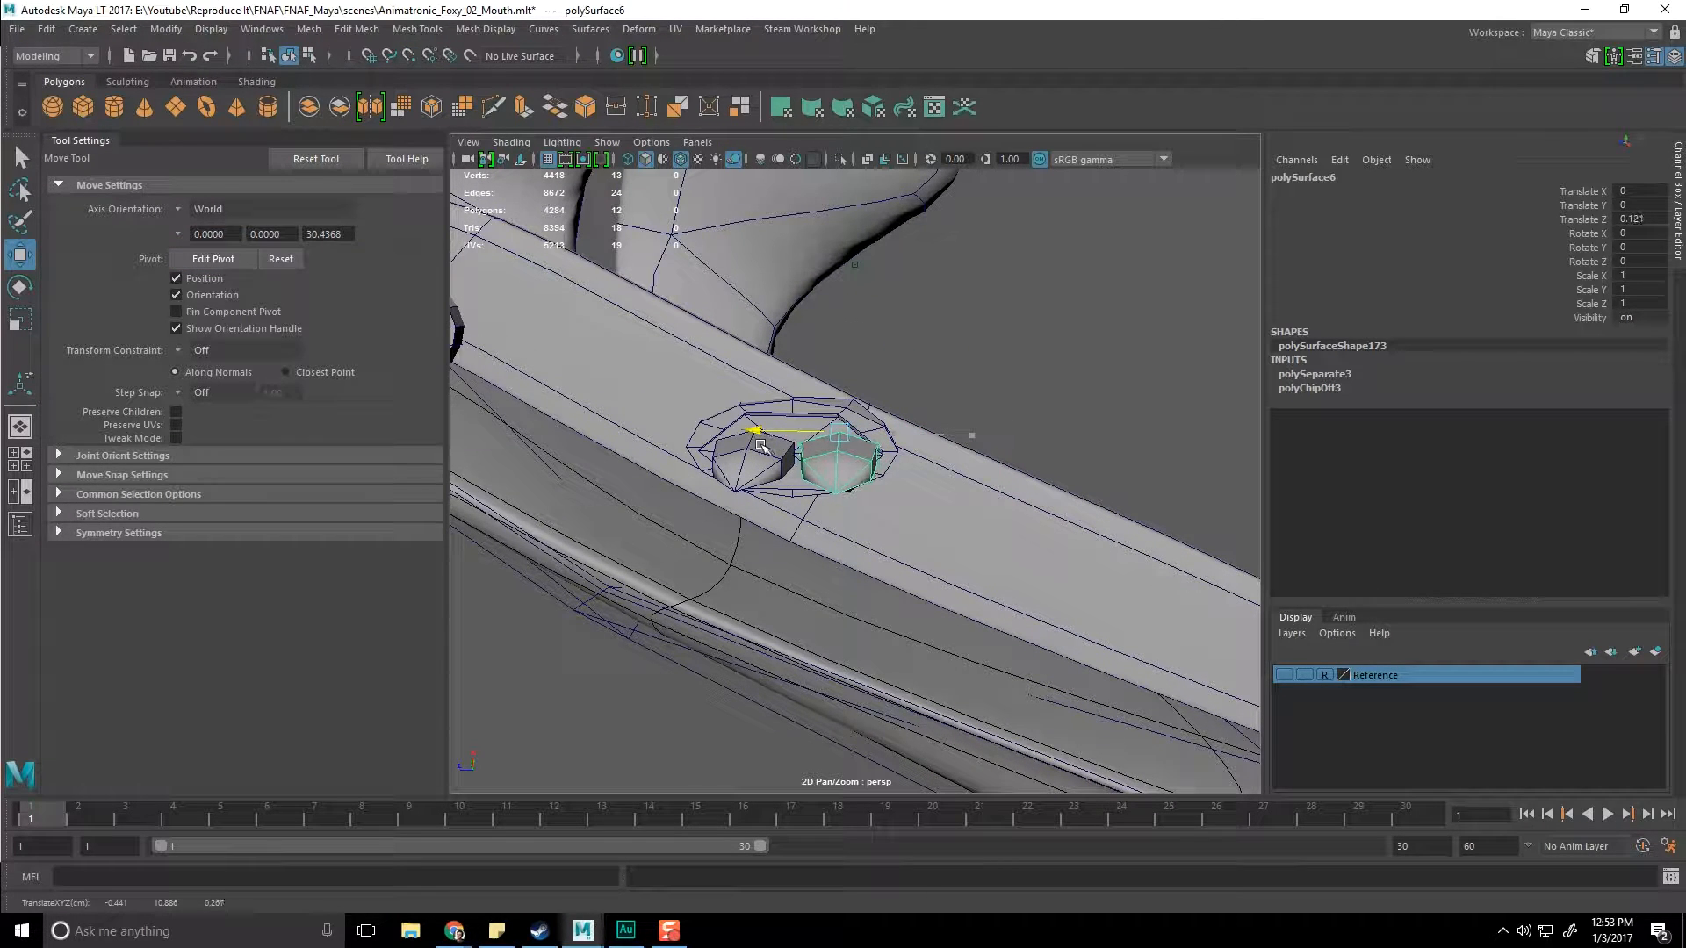
Step: Scale the duplicated shank slightly smaller than the front one and save the scene
key(e)
key(r)
drag(841, 428, 763, 437)
key(w)
key(q)
click(939, 394)
alt+drag(939, 393, 1080, 432)
key(ctrl+s)
Step: Combine the duplicated shank with the stretched tooth into a single double-pointed tooth
click(855, 451)
alt+drag(1010, 488, 863, 461)
click(782, 421)
click(858, 451)
shift+right_drag(857, 447, 819, 666)
shift+right_drag(834, 760, 834, 764)
alt+drag(950, 606, 994, 475)
Step: Duplicate the double-pointed tooth three times and space the copies toward the jaw strip's rear end
key(ctrl+d)
key(w)
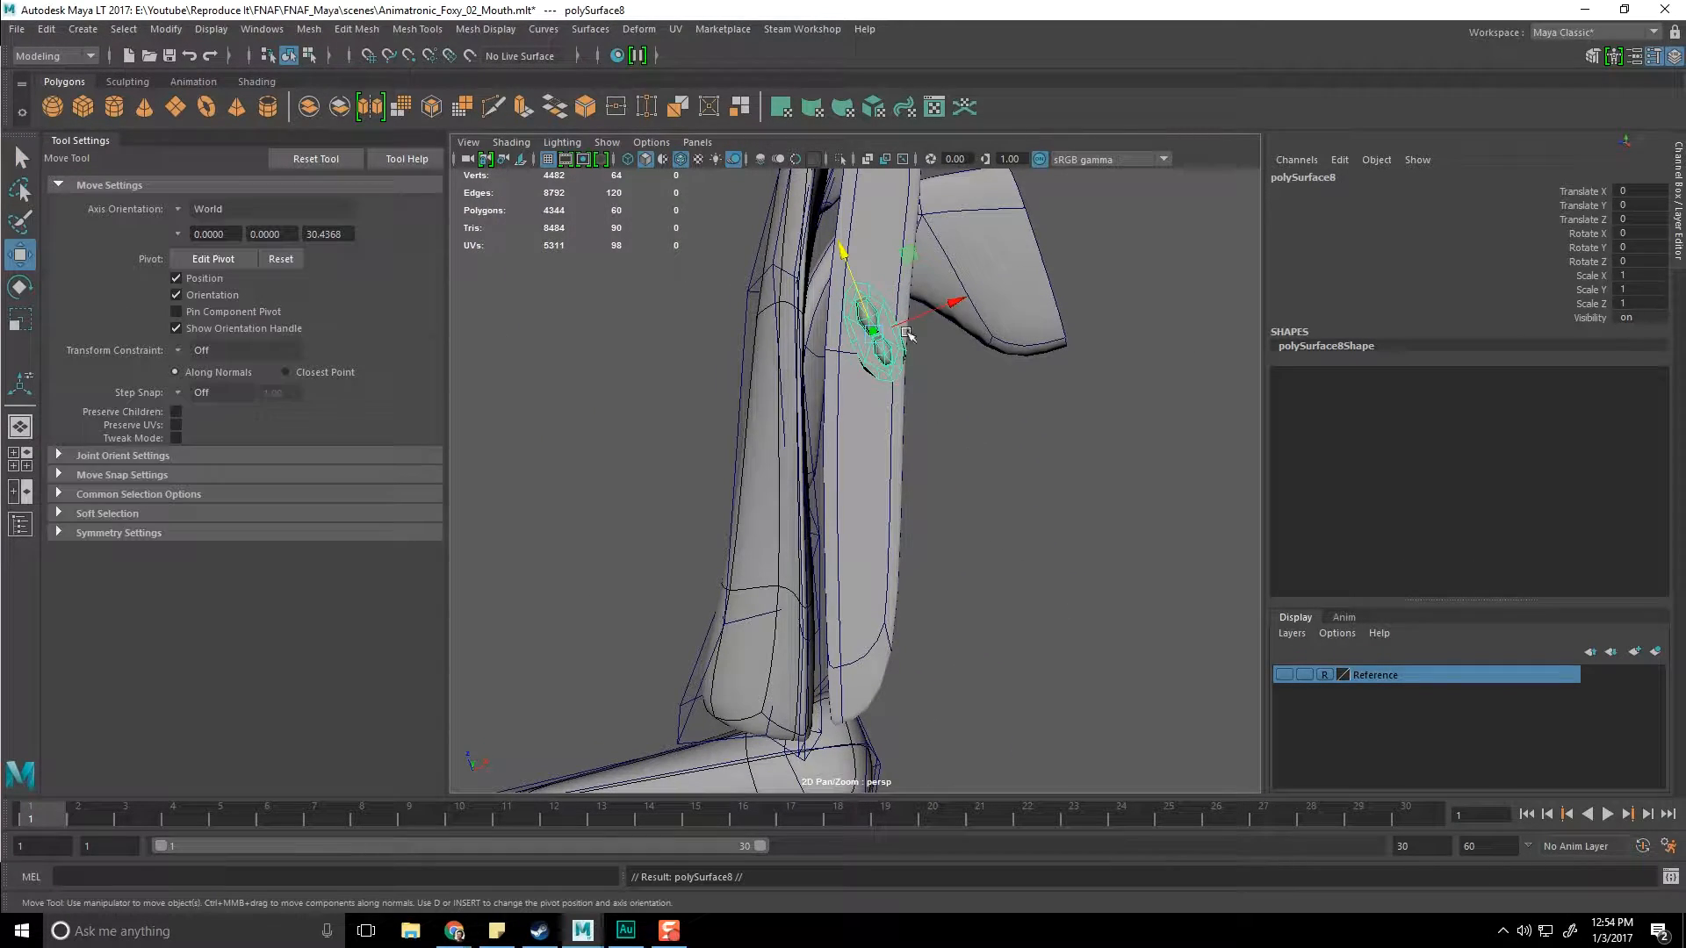
drag(896, 294, 892, 605)
key(ctrl+d)
key(ctrl+d)
Step: Duplicate the frontmost double-pointed tooth and place the copy ahead of it, behind the small single teeth
scroll(913, 518, down, 3)
scroll(913, 518, up, 3)
click(867, 458)
key(ctrl+d)
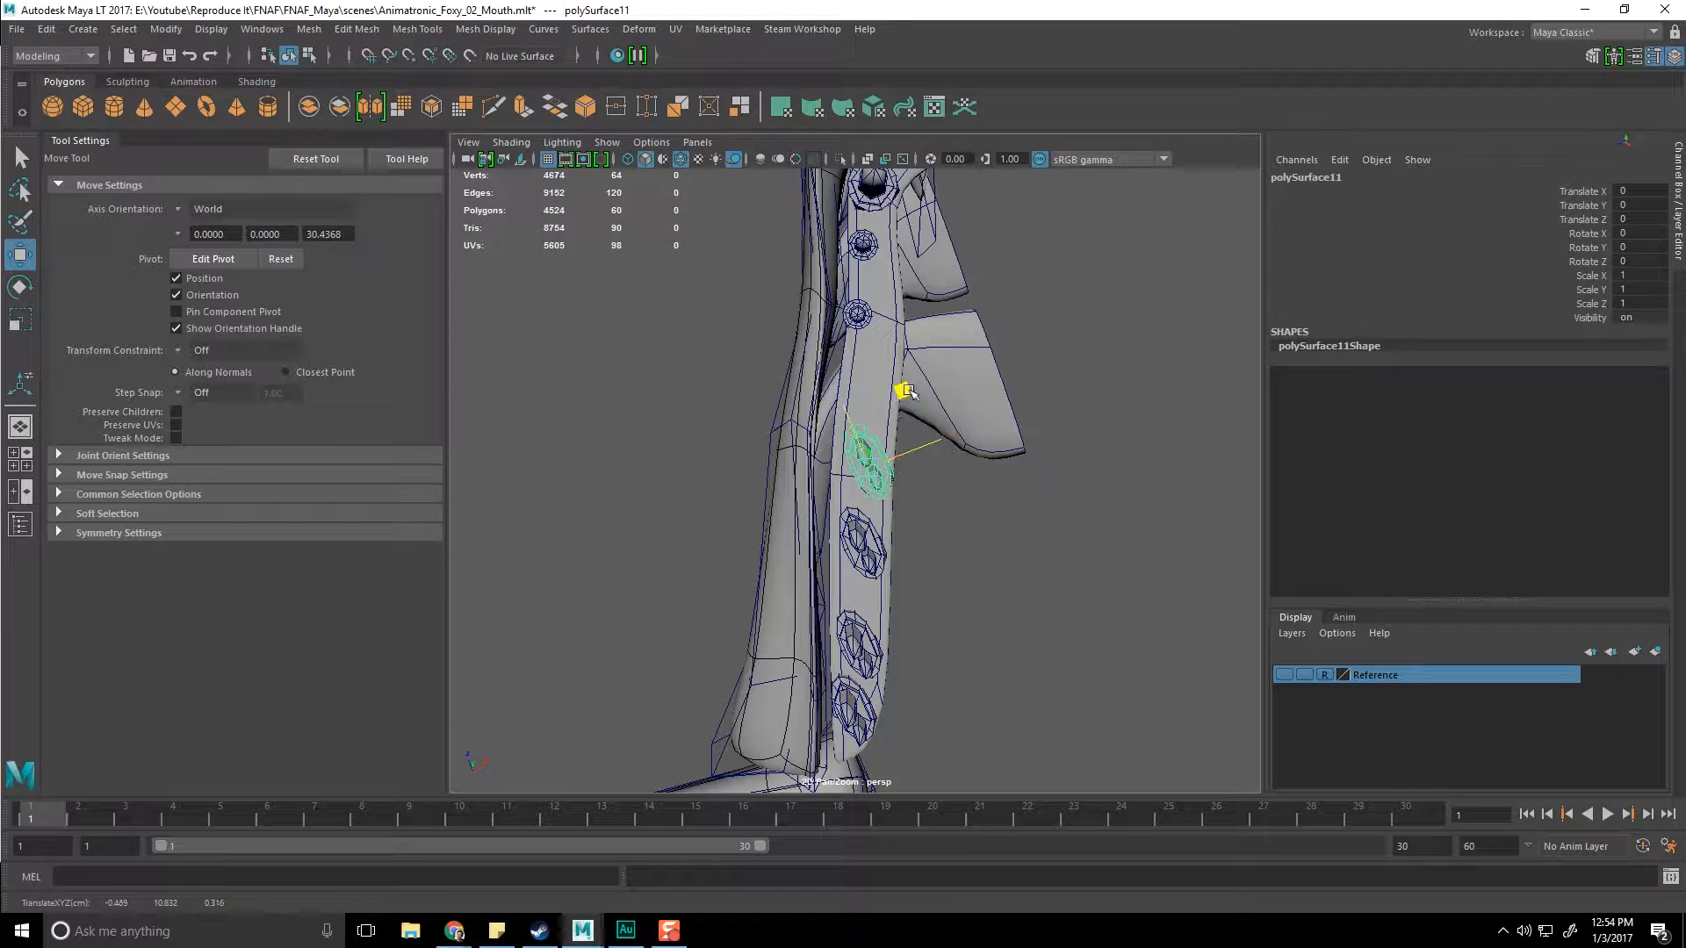
drag(902, 390, 921, 296)
Step: Scale down the two frontmost double-pointed teeth
key(r)
drag(874, 384, 860, 388)
click(868, 459)
alt+middle_drag(869, 467, 869, 449)
drag(868, 445, 853, 448)
alt+middle_drag(867, 517, 875, 467)
Step: Scale up the three rear double-pointed teeth, with the two rearmost at about 1.16
click(875, 469)
drag(872, 481, 880, 484)
click(869, 577)
drag(868, 585, 883, 598)
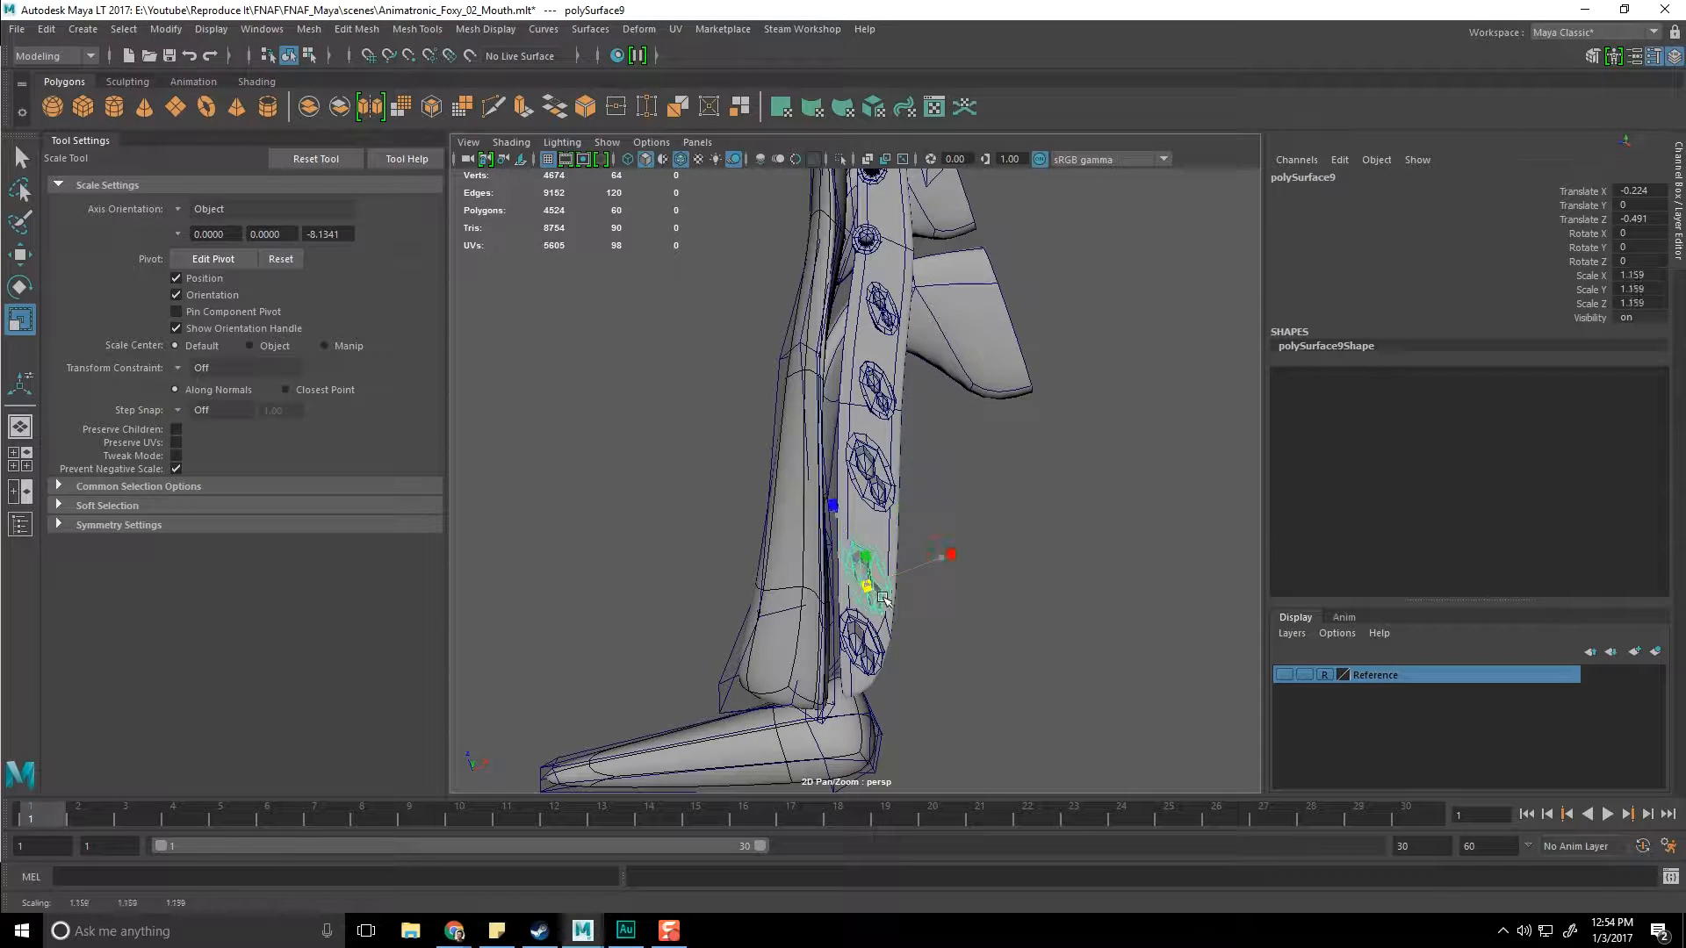
click(867, 664)
drag(863, 657, 876, 663)
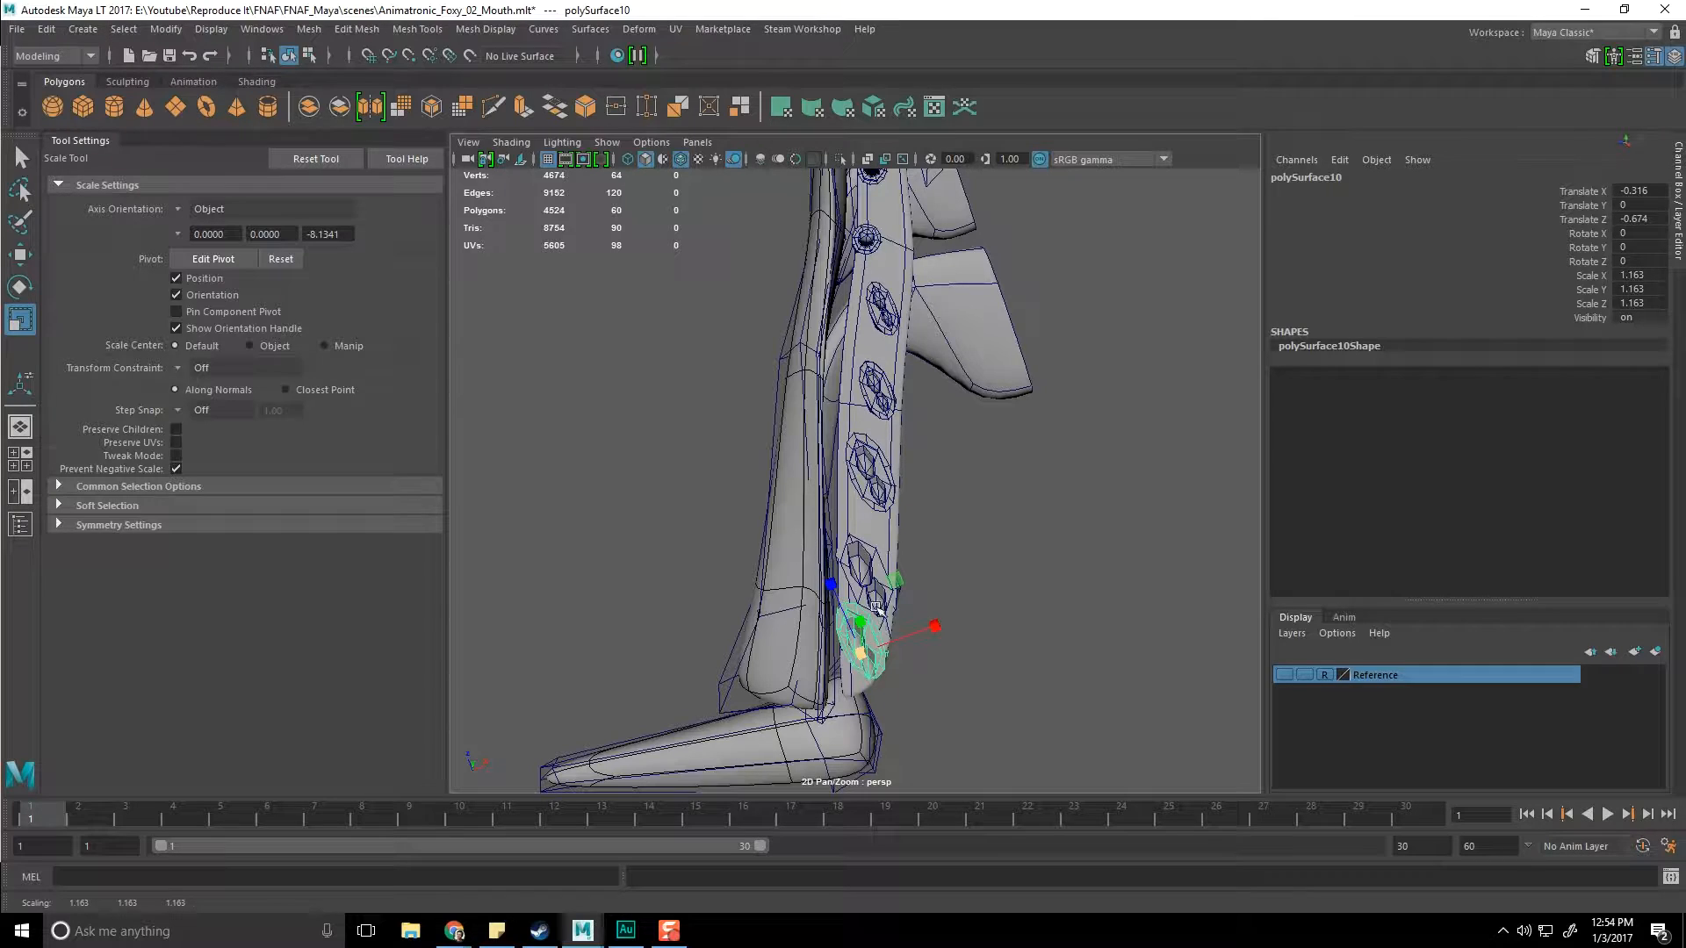
Step: Enlarge the second-rearmost double-pointed tooth to about 1.43 and move it forward to X -0.18, Z -0.382
click(869, 562)
key(w)
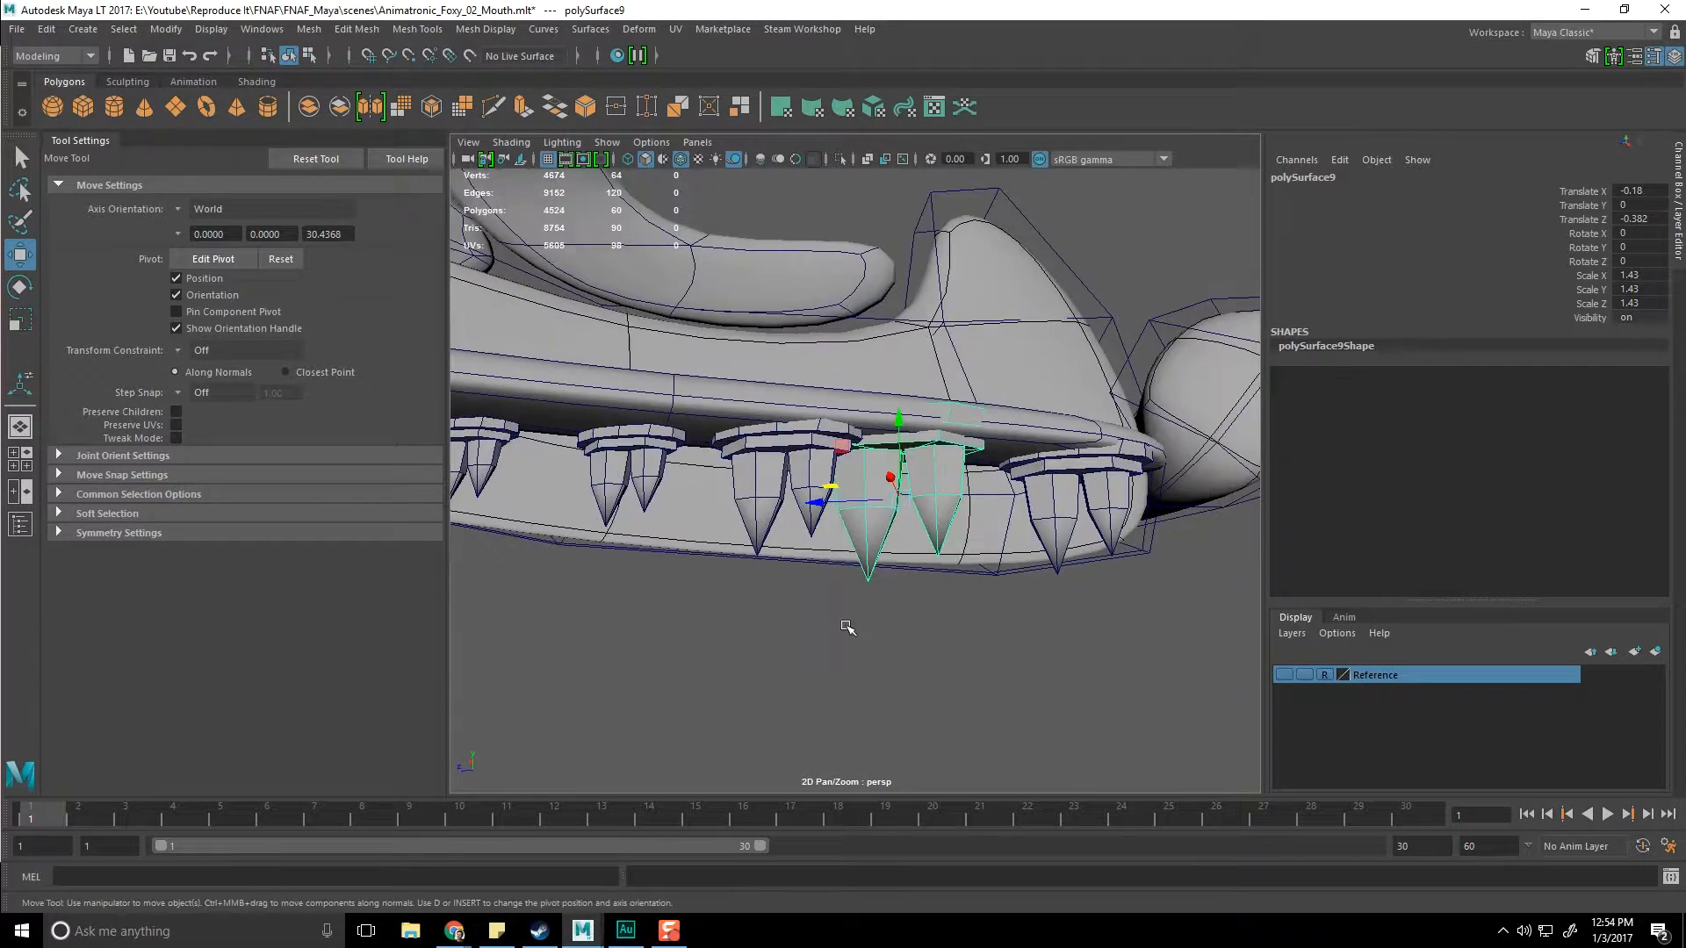
alt+drag(847, 627, 857, 553)
alt+right_drag(857, 553, 903, 576)
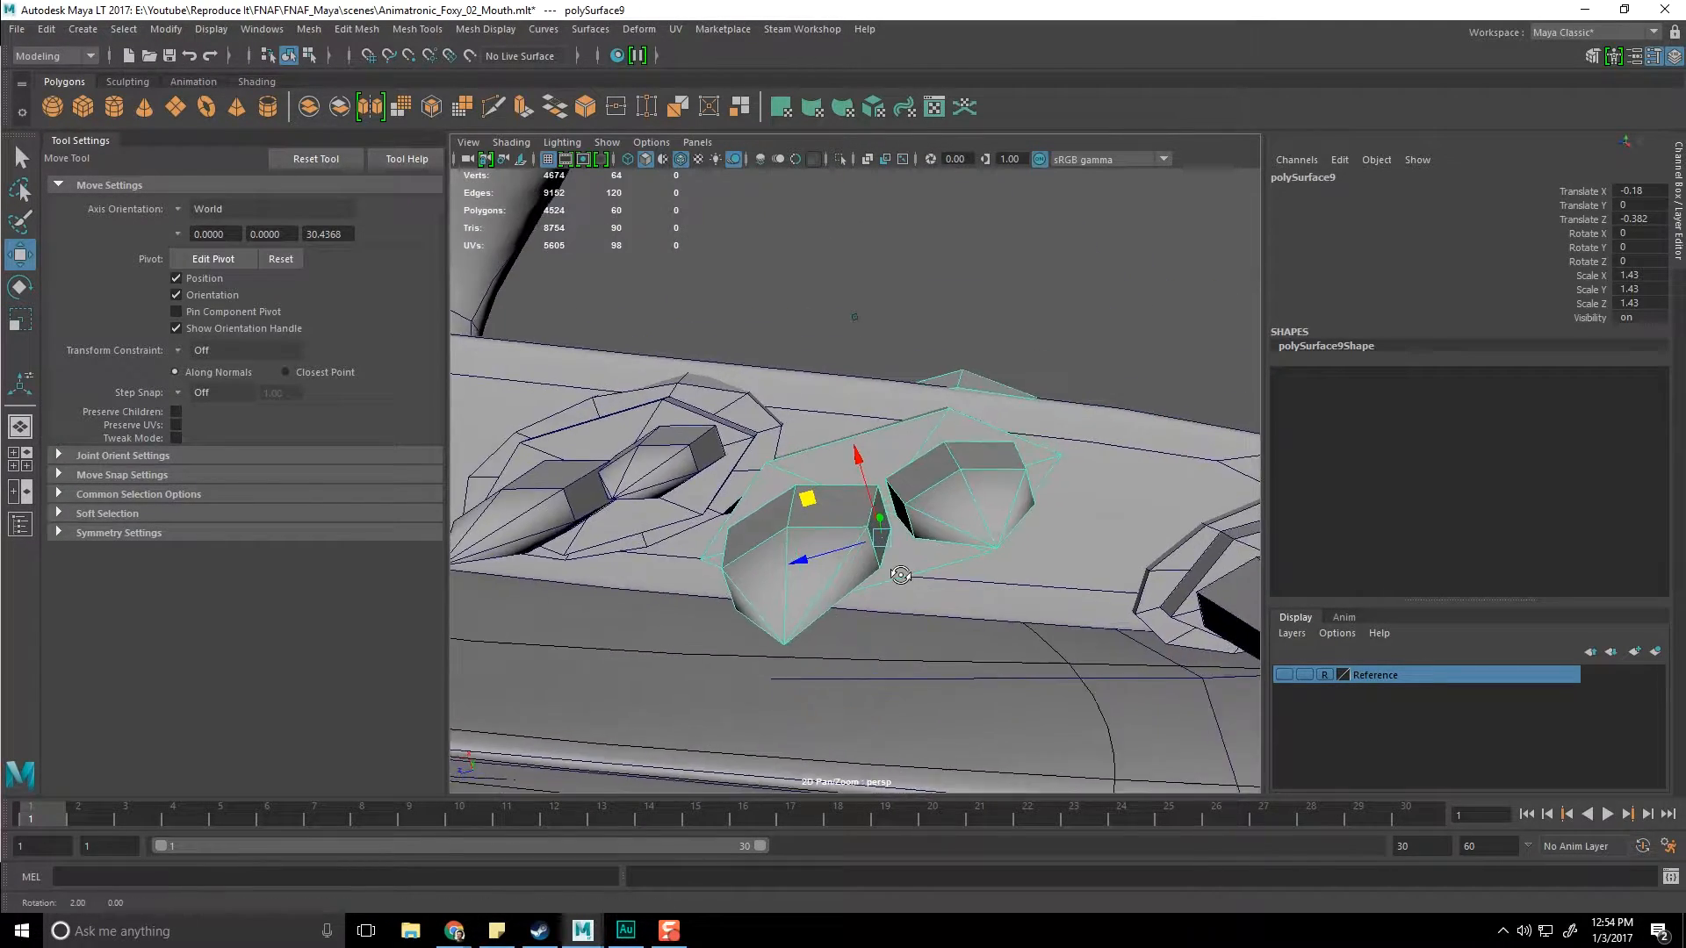
Step: Rotate the second- and third-rearmost double-pointed teeth to follow the strip's curve, with the third-rearmost at about 26 degrees in Y
alt+drag(904, 576, 894, 567)
key(e)
drag(921, 454, 961, 487)
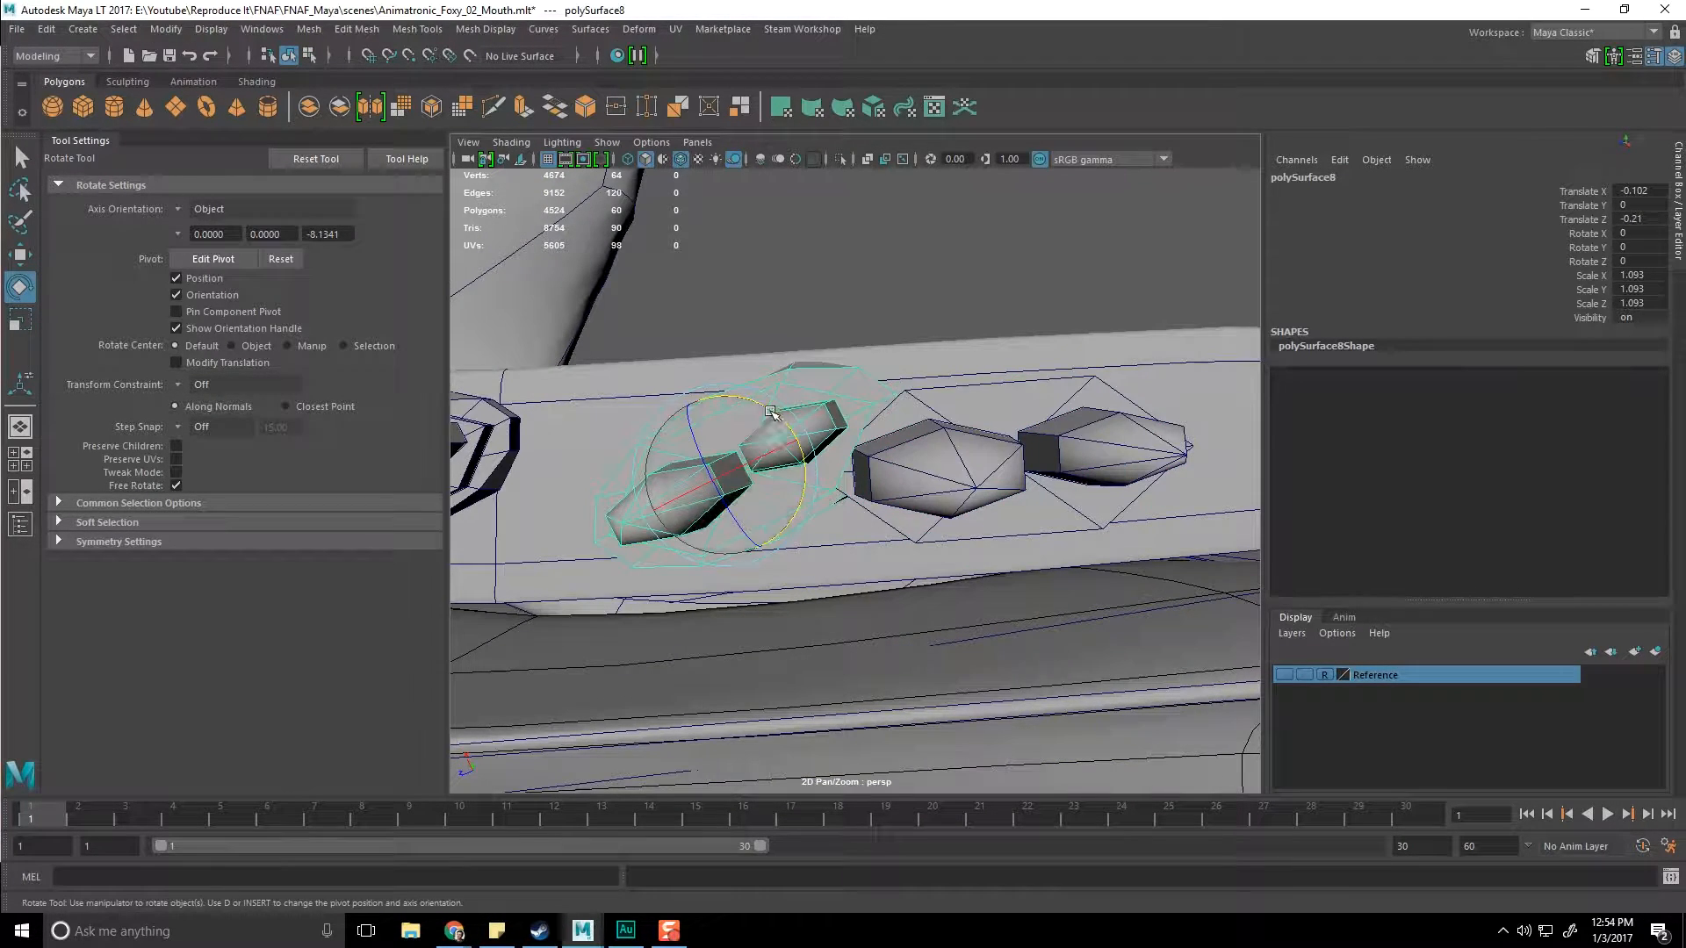
drag(771, 411, 723, 469)
key(w)
Step: Rotate the rearmost double-pointed tooth to 22.59 in Y and move it to about X -0.281, Z -0.631
alt+middle_drag(1027, 462, 588, 474)
click(1120, 495)
alt+middle_drag(1120, 495, 920, 511)
key(e)
key(w)
key(e)
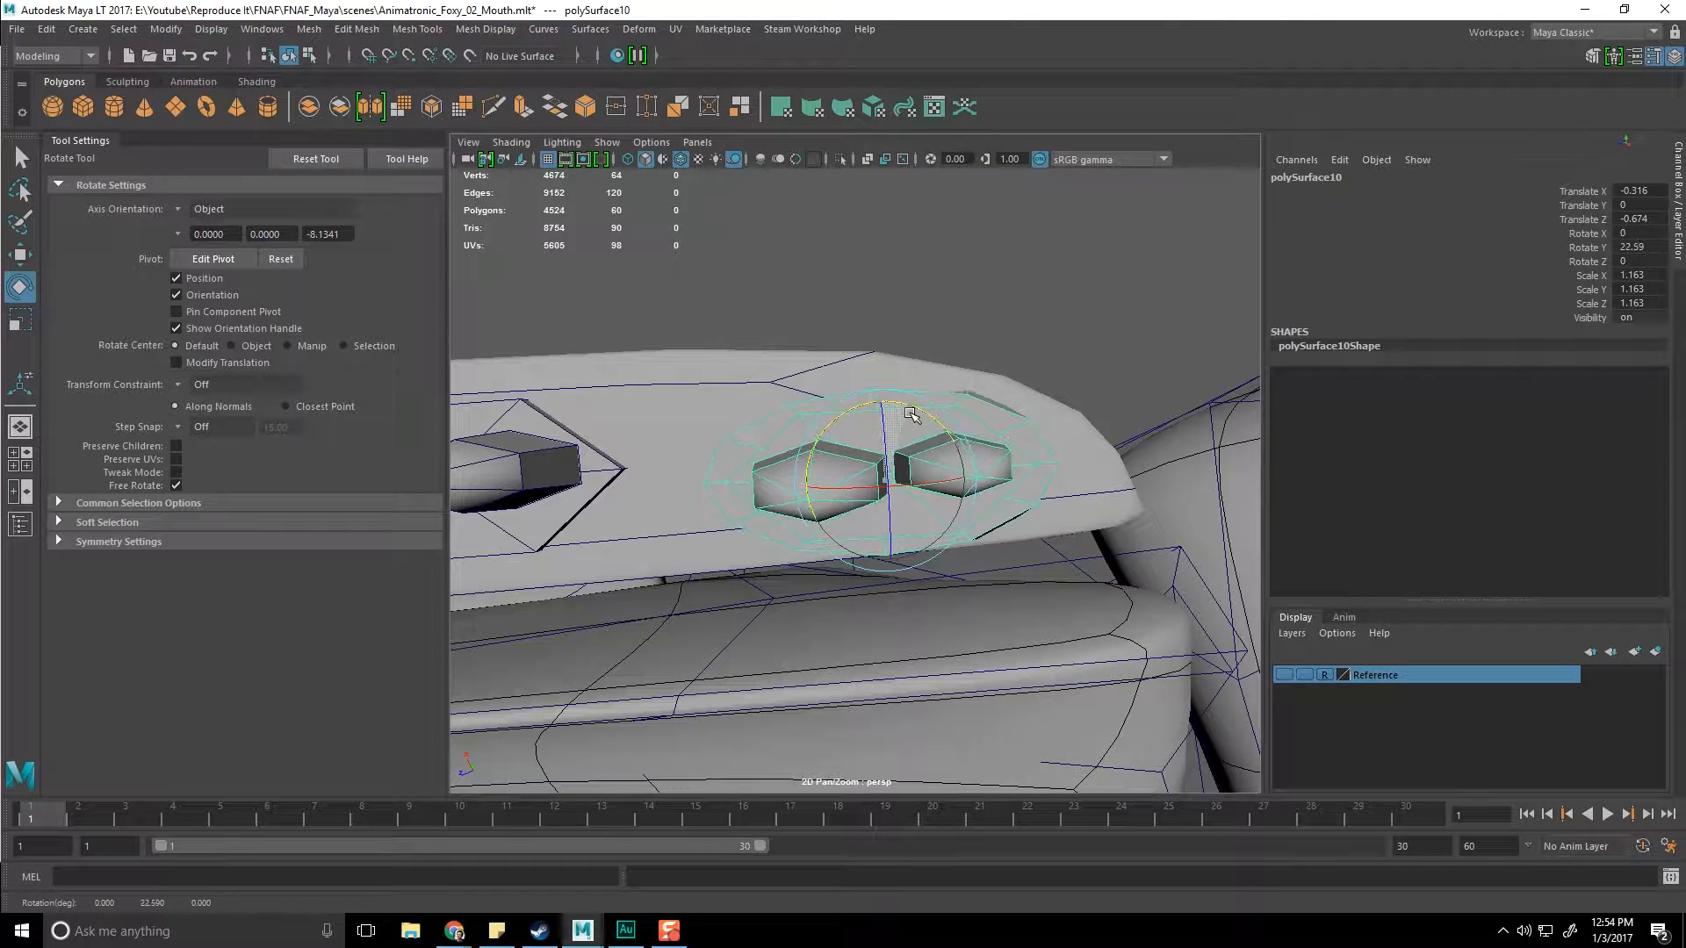
key(w)
drag(896, 480, 896, 571)
Step: Lower the rearmost and second-rearmost double-pointed teeth slightly so their bases sit just under the strip
scroll(896, 572, down, 4)
alt+middle_drag(896, 572, 940, 519)
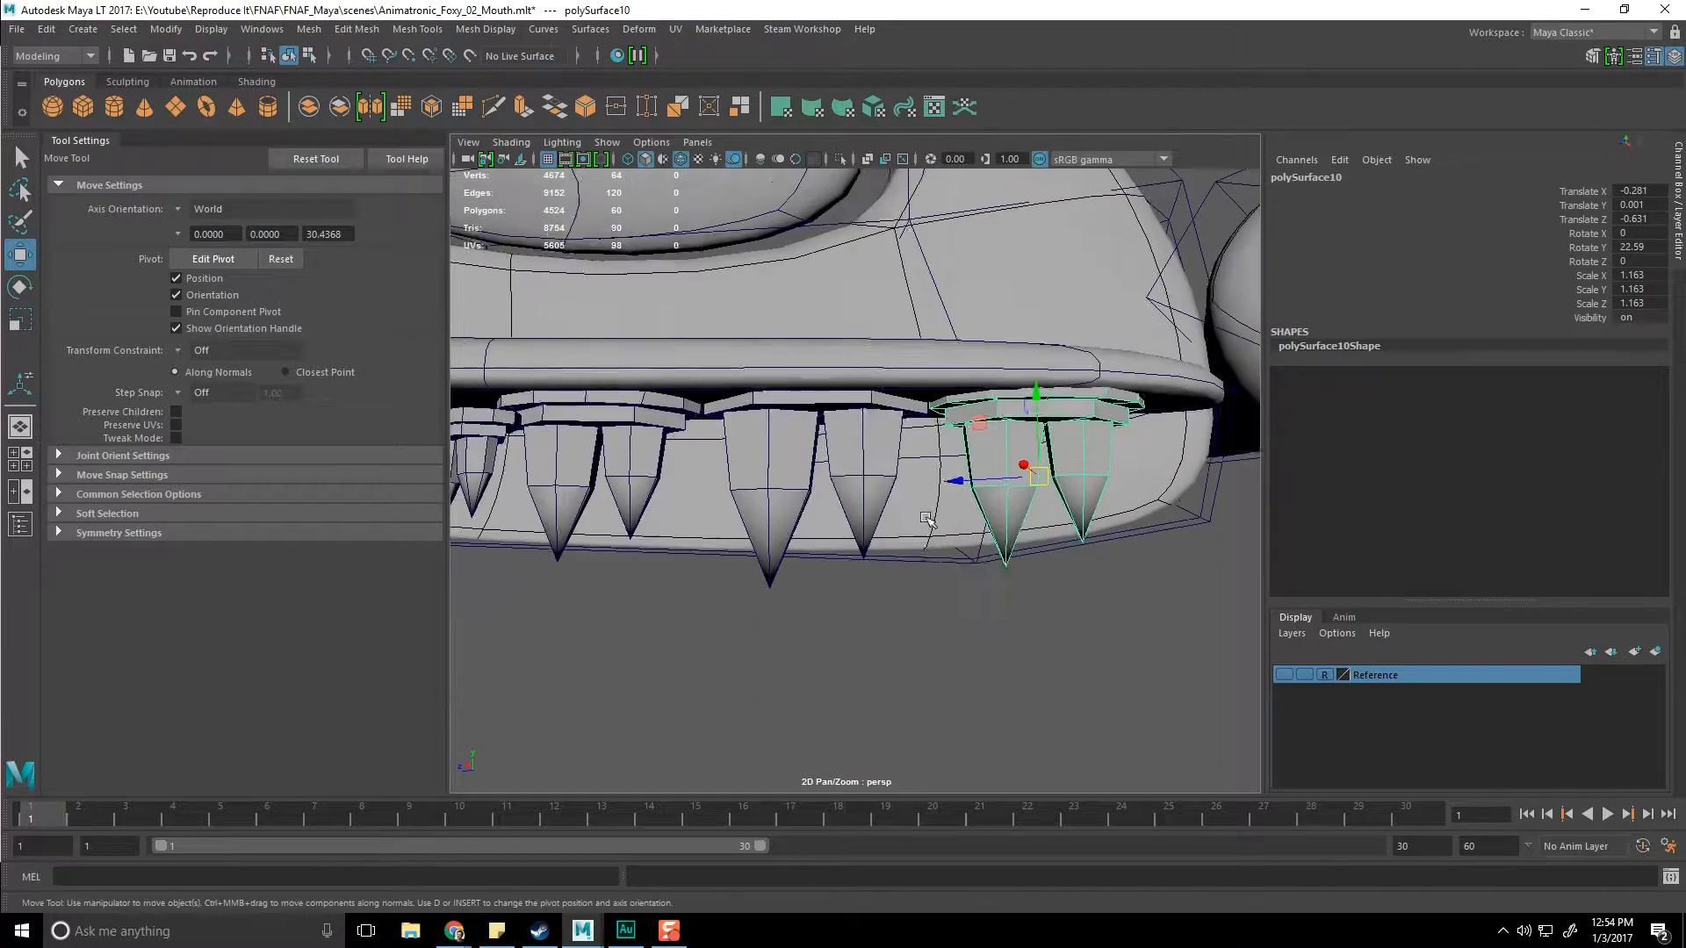
drag(1037, 395, 1038, 405)
alt+middle_drag(873, 430, 979, 441)
click(908, 445)
drag(921, 400, 924, 409)
Step: Shorten the rearmost double-pointed tooth vertically to a Y scale of about 0.969
alt+middle_drag(884, 457, 768, 455)
click(1003, 451)
key(r)
drag(1037, 429, 1033, 395)
key(w)
Step: Raise the two frontmost double-pointed teeth against the strip's underside and shift them slightly forward
alt+middle_drag(805, 438, 940, 442)
alt+middle_drag(721, 431, 940, 448)
key(e)
key(w)
alt+middle_drag(703, 482, 880, 497)
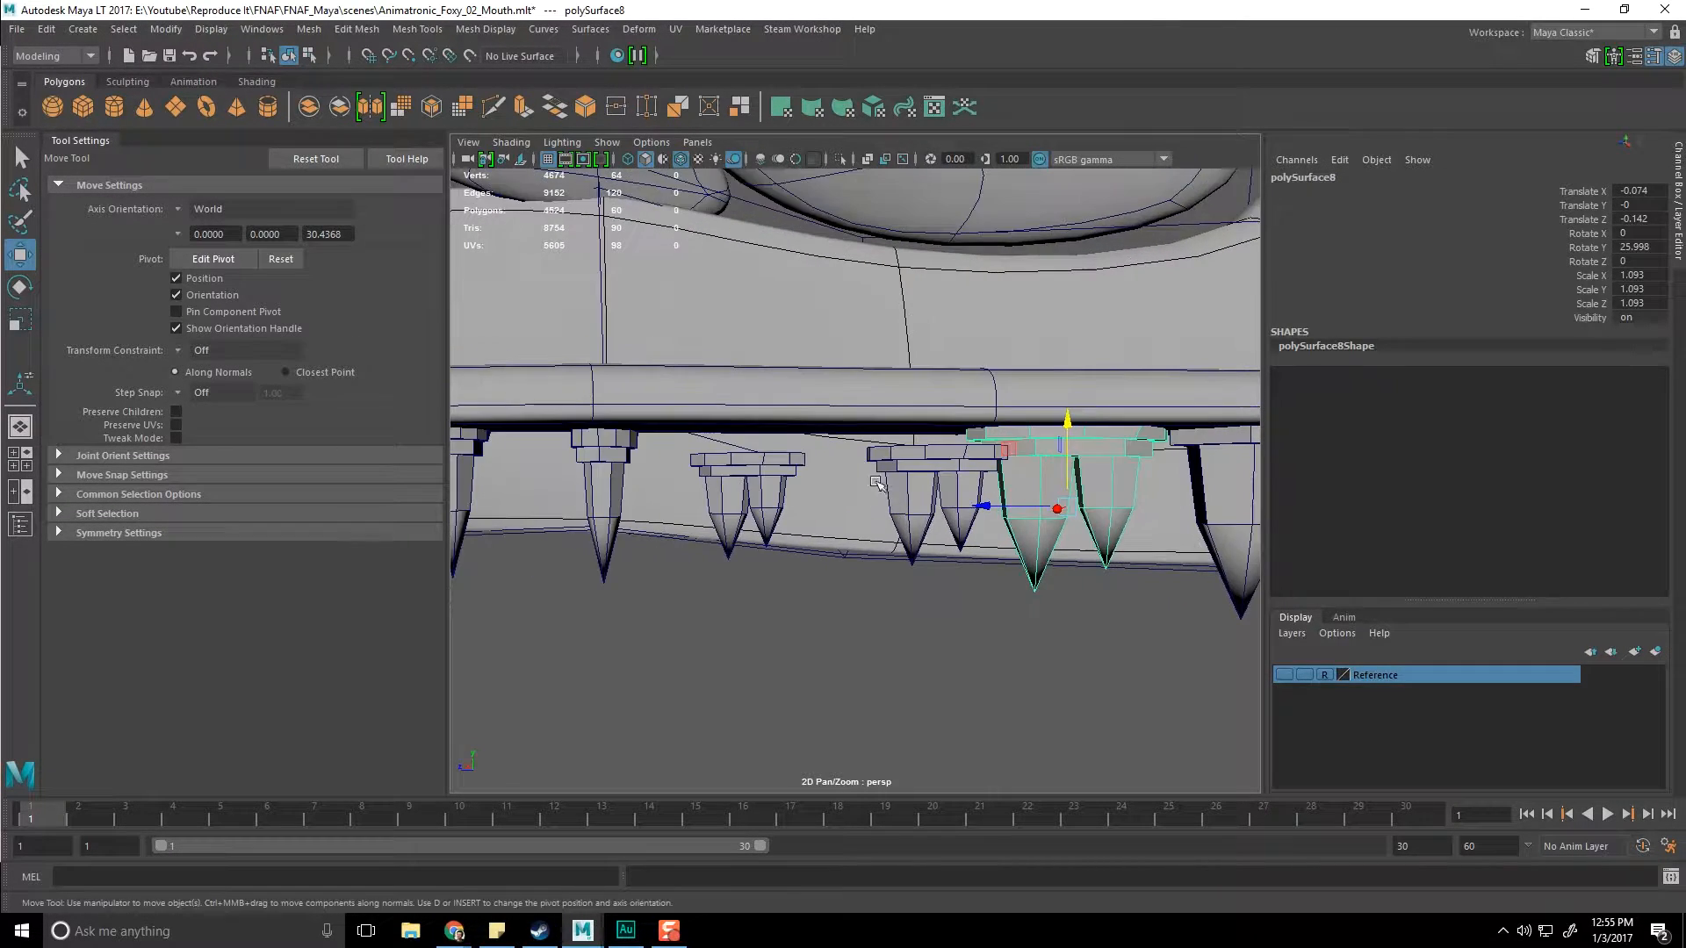
click(935, 477)
drag(887, 450, 832, 437)
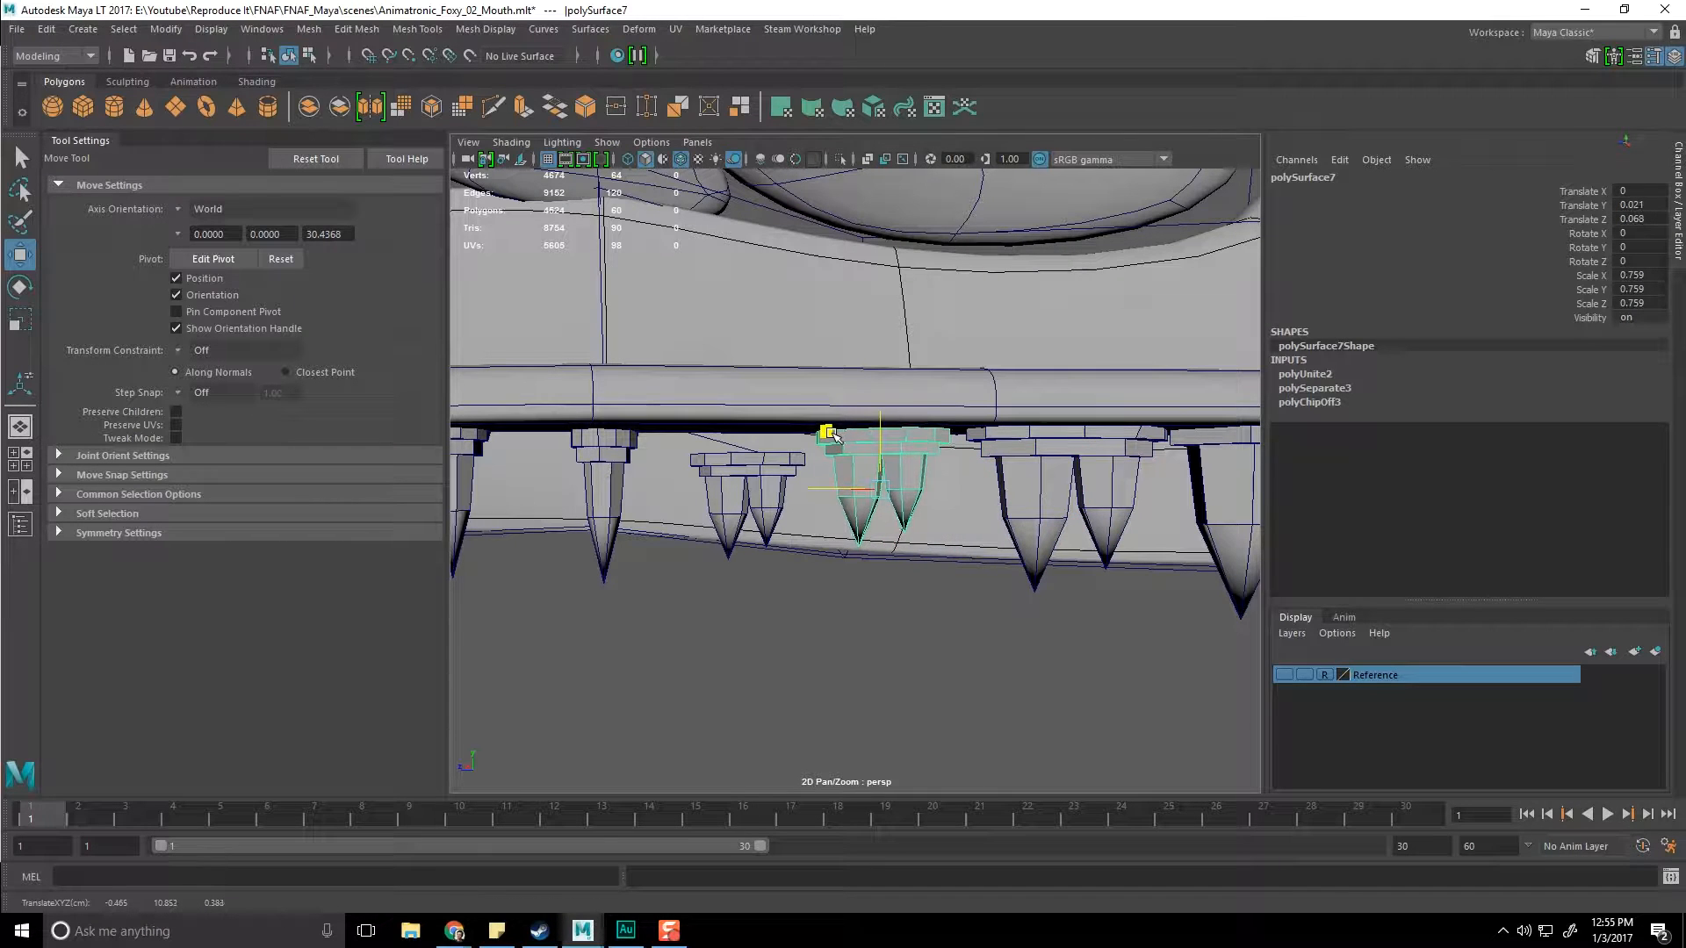
click(773, 475)
drag(696, 452, 678, 423)
Step: Align the two frontmost double-pointed teeth with the strip, rotating the second one about 31 degrees in Y and moving it to X 0.014, Z 0.074
alt+drag(635, 493, 937, 405)
scroll(791, 419, up, 4)
key(e)
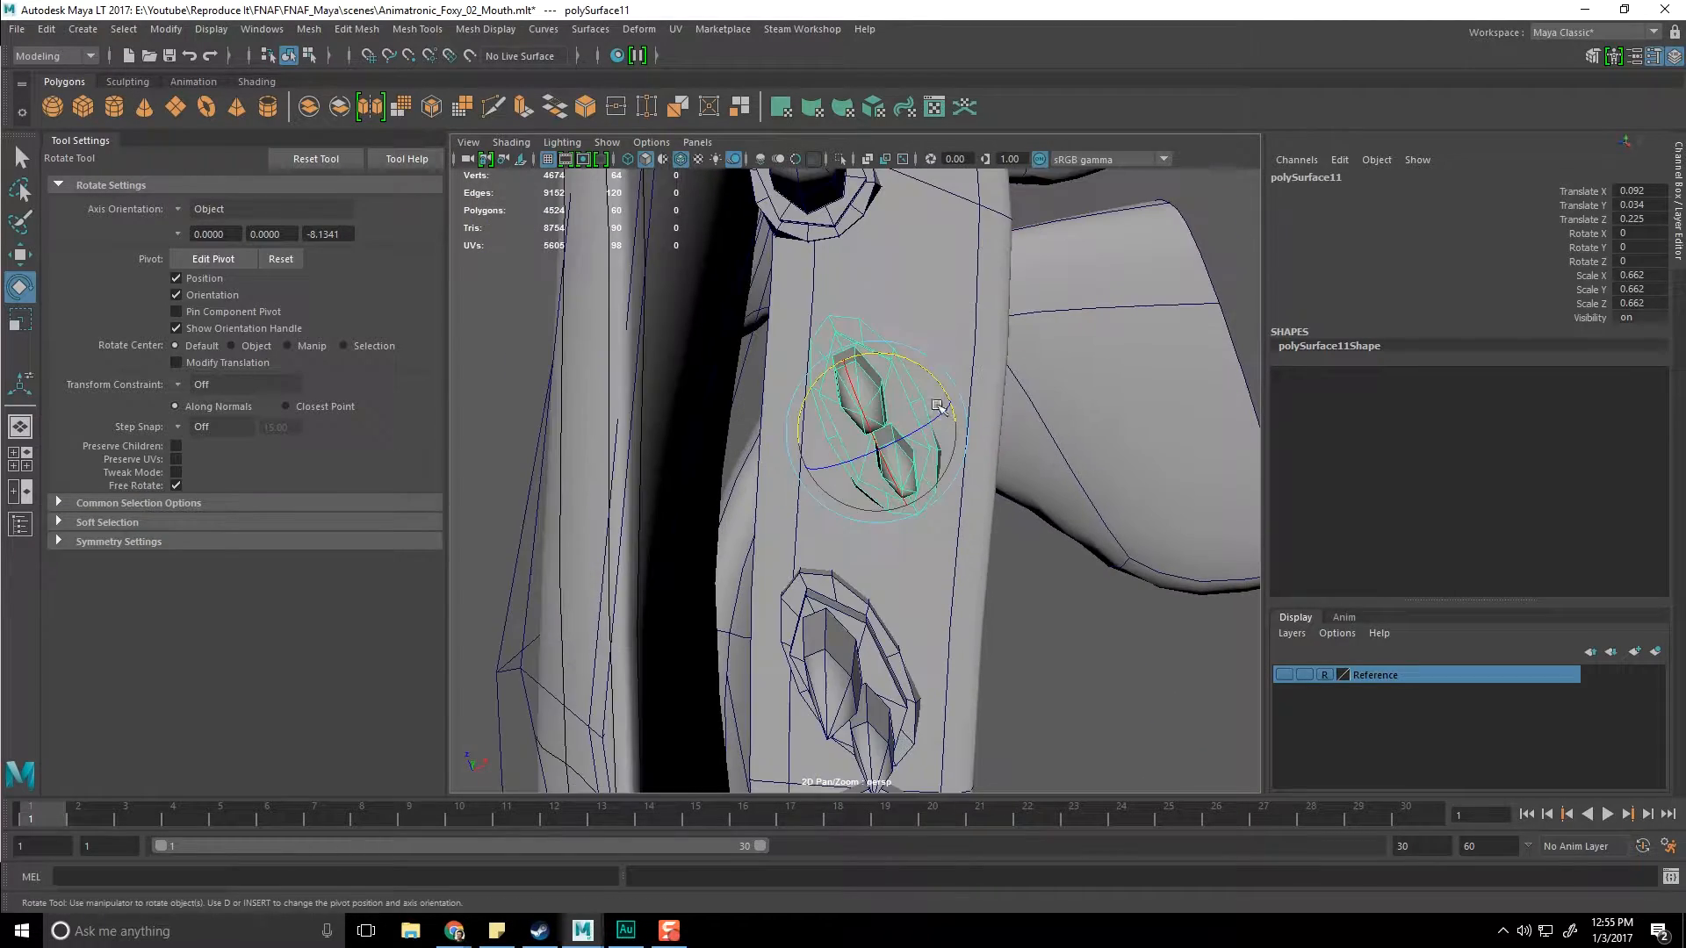
alt+middle_drag(913, 641, 891, 376)
click(891, 427)
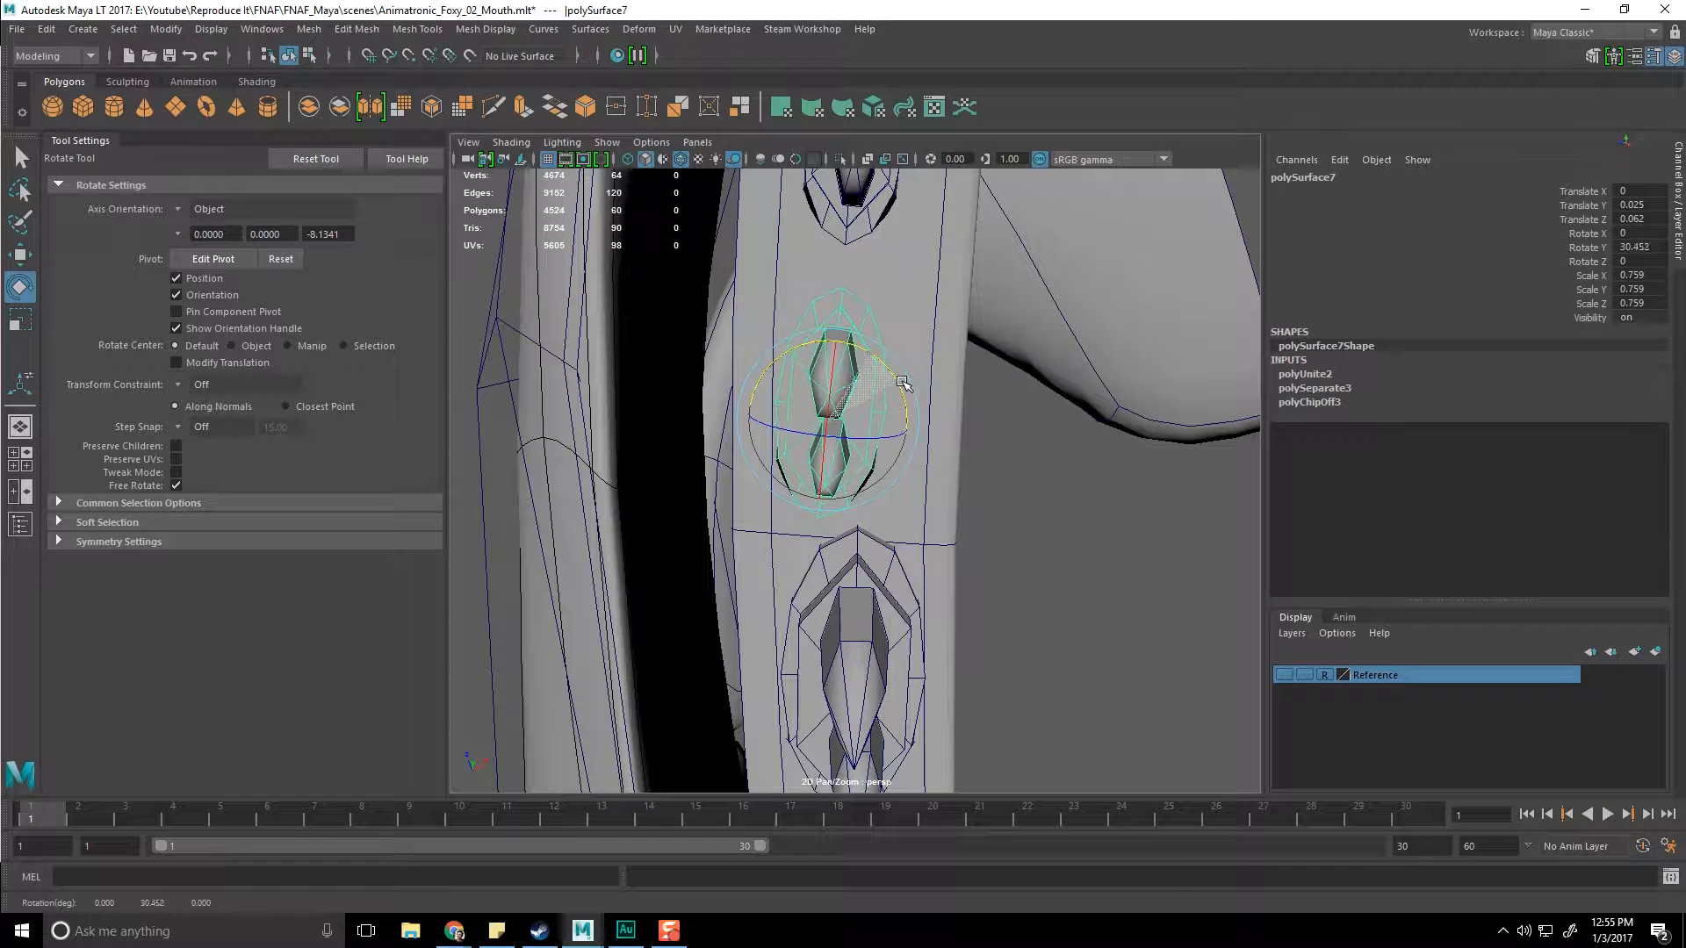
key(w)
drag(860, 351, 874, 326)
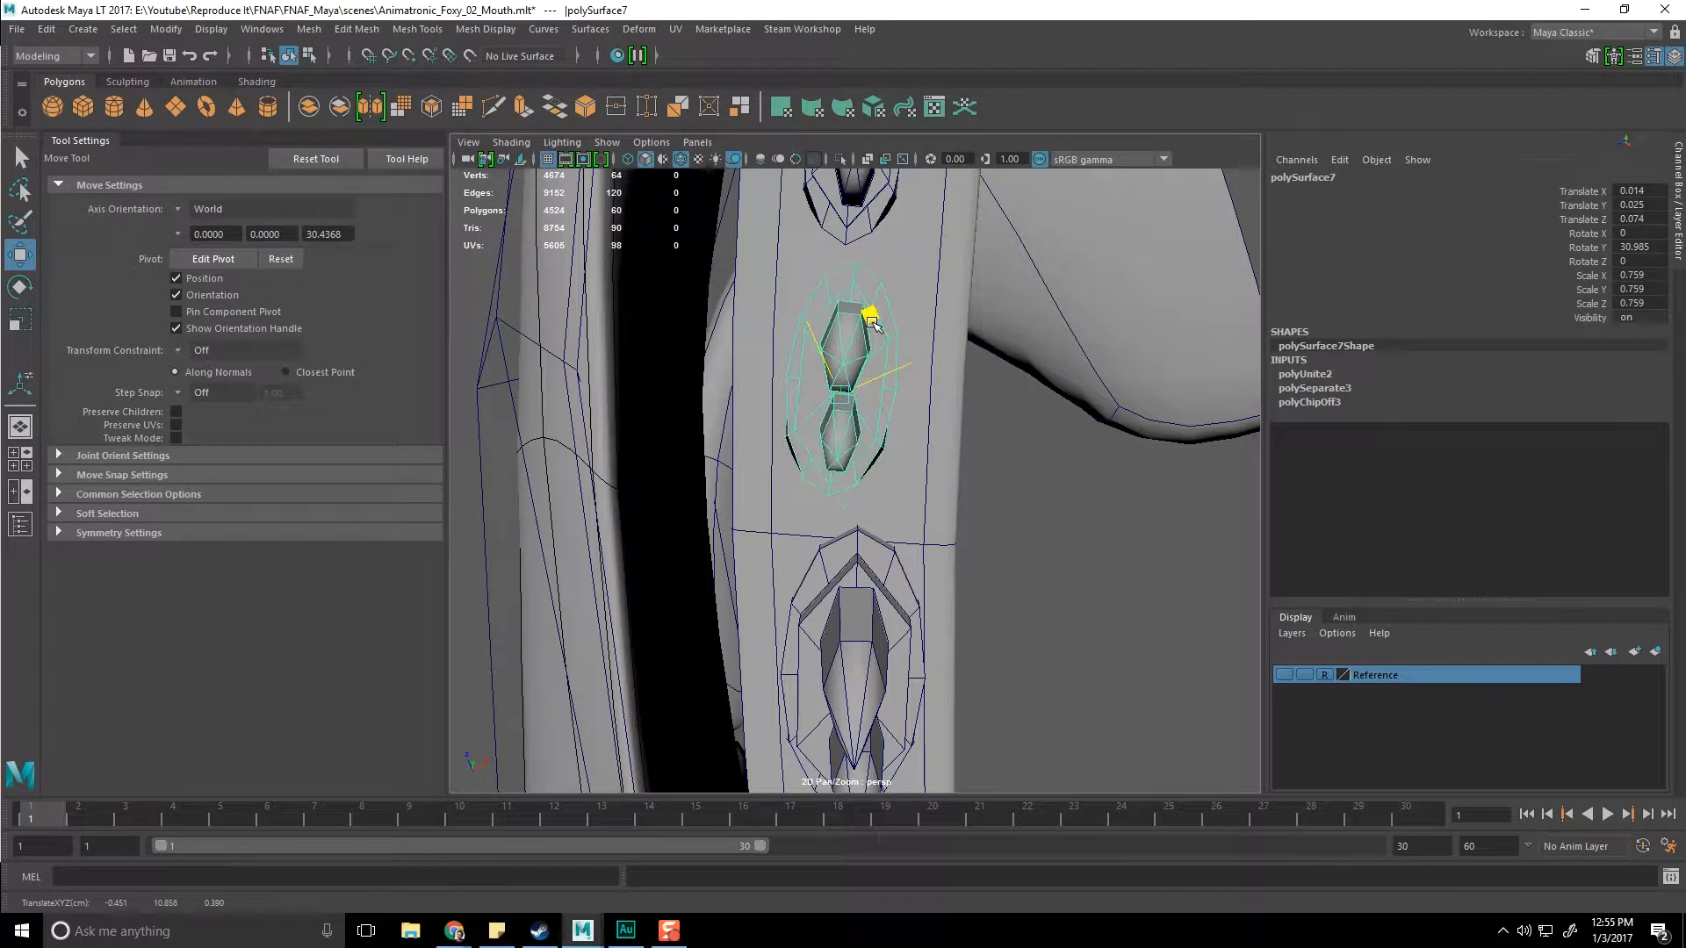
alt+middle_drag(898, 318, 895, 482)
drag(896, 482, 901, 482)
alt+middle_drag(897, 465, 892, 612)
Step: Center the two small single teeth behind the large single tooth on the strip, placing the rear one near X 0.112, Z 0.318
click(909, 433)
alt+drag(909, 432, 887, 411)
alt+middle_drag(890, 307, 939, 507)
click(852, 426)
click(846, 465)
alt+drag(847, 465, 853, 471)
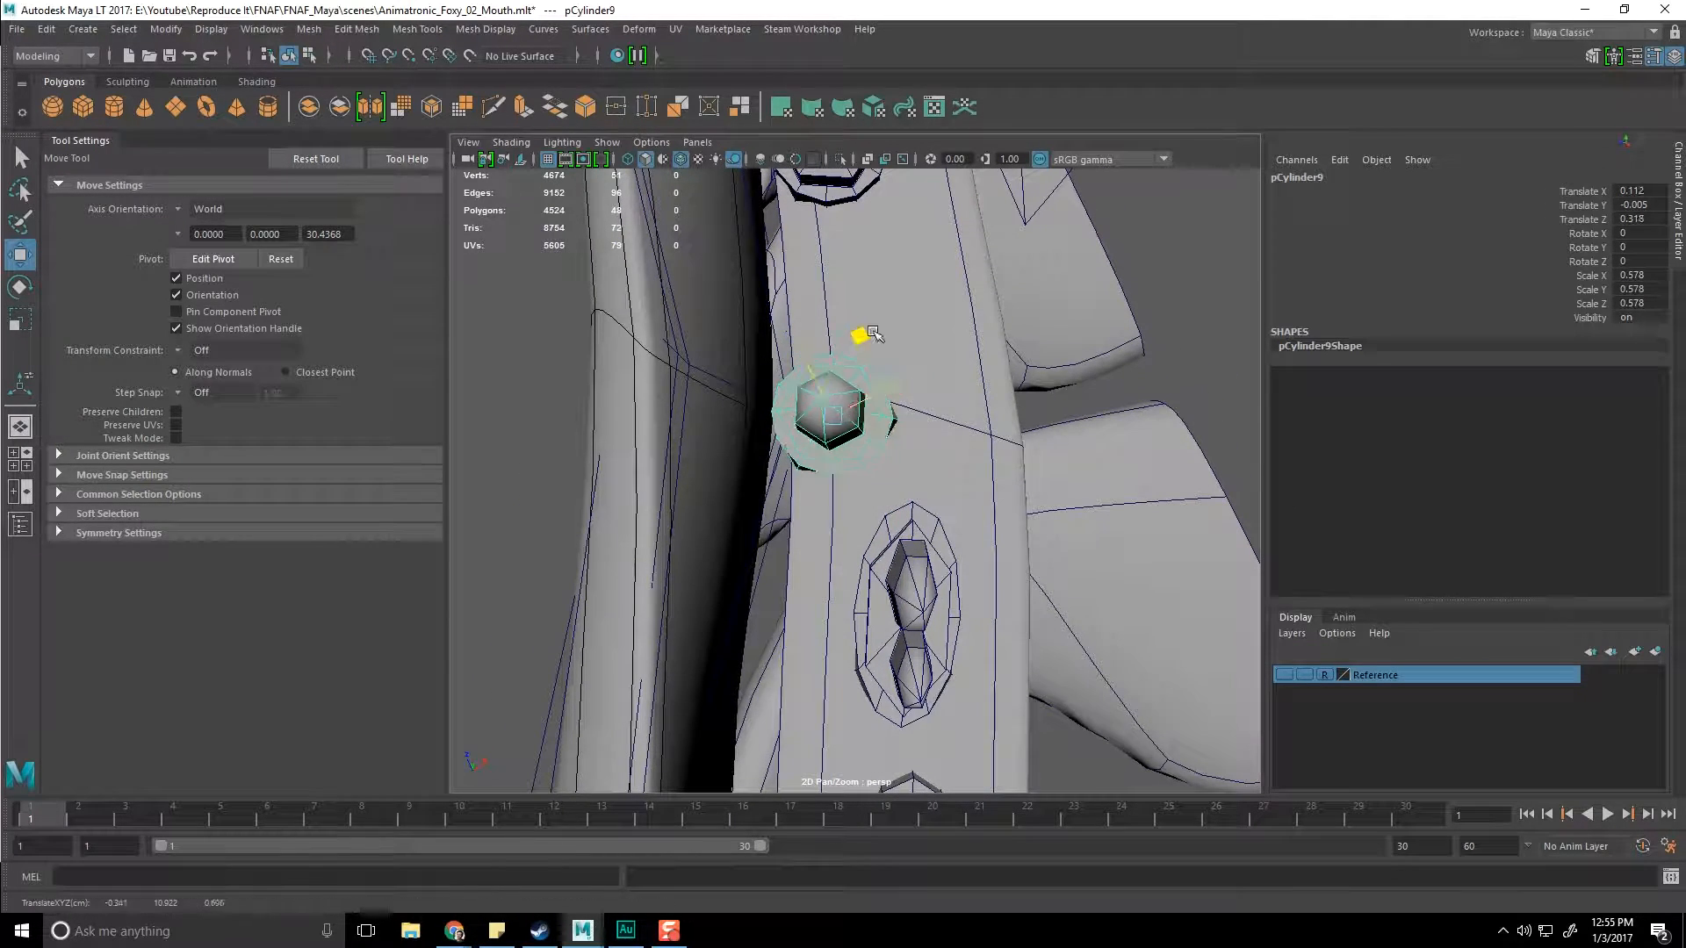
alt+middle_drag(939, 306, 979, 619)
click(913, 463)
mouse_move(896, 428)
alt+mouse_down()
mouse_move(877, 449)
mouse_move(897, 445)
alt+mouse_up()
alt+middle_drag(898, 445, 907, 559)
Step: Move the large single tooth to about X 0.251, Z 0.566, then reposition the small single teeth ahead of it
click(903, 389)
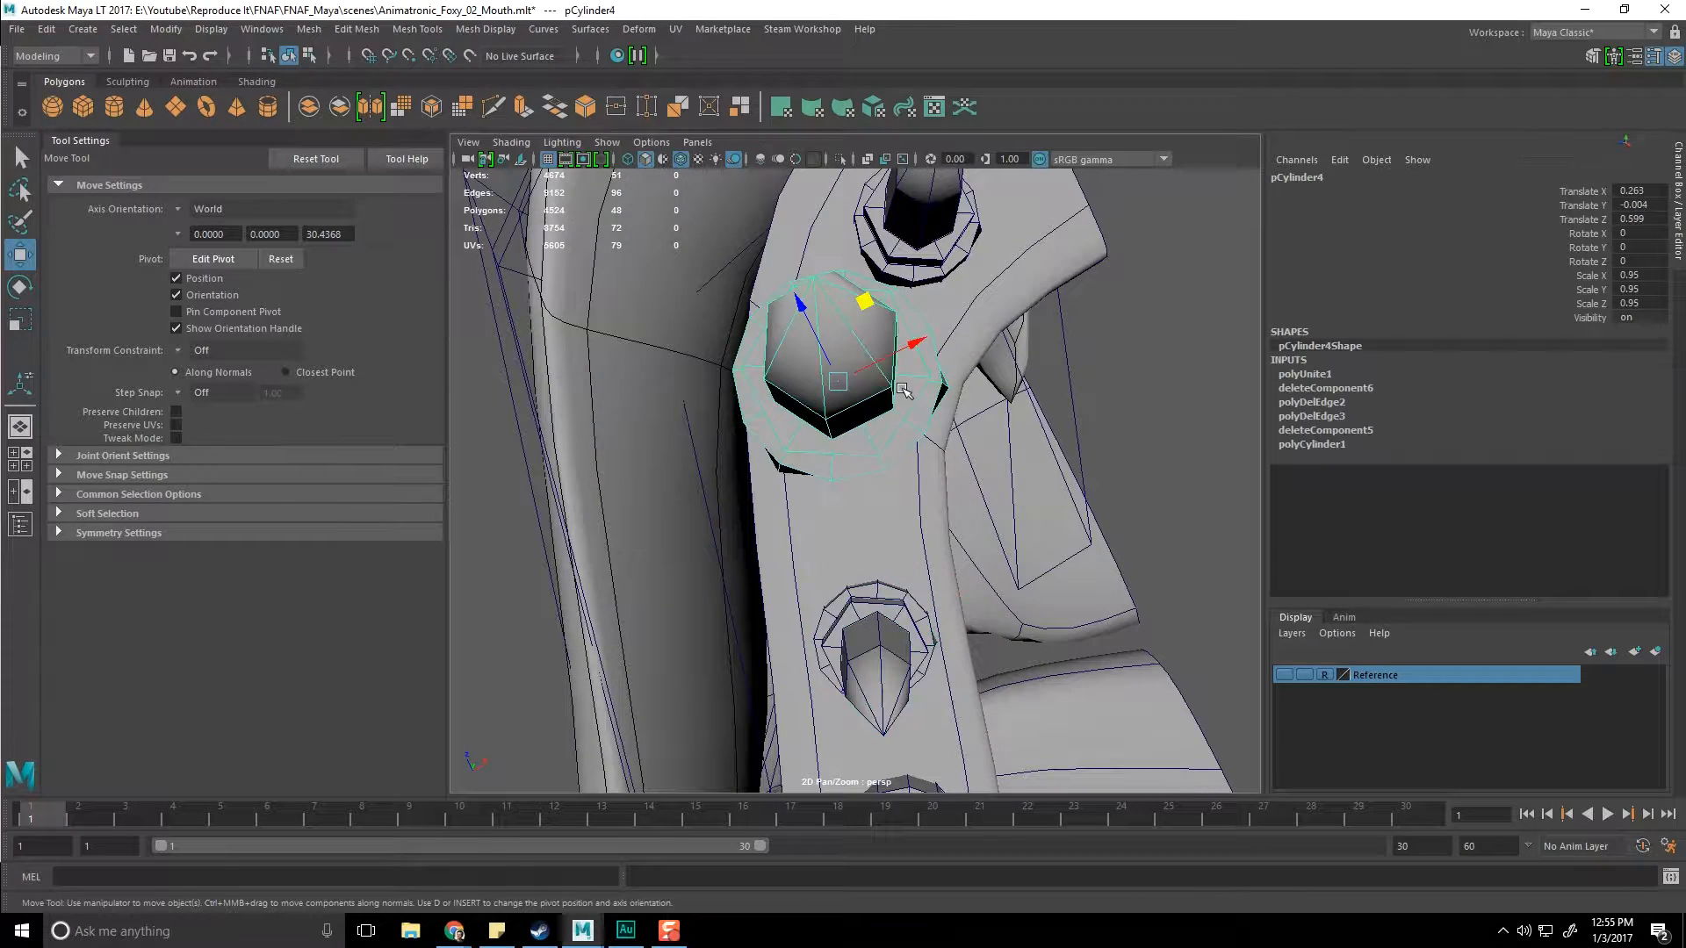
drag(865, 303, 870, 359)
alt+middle_drag(925, 327, 837, 511)
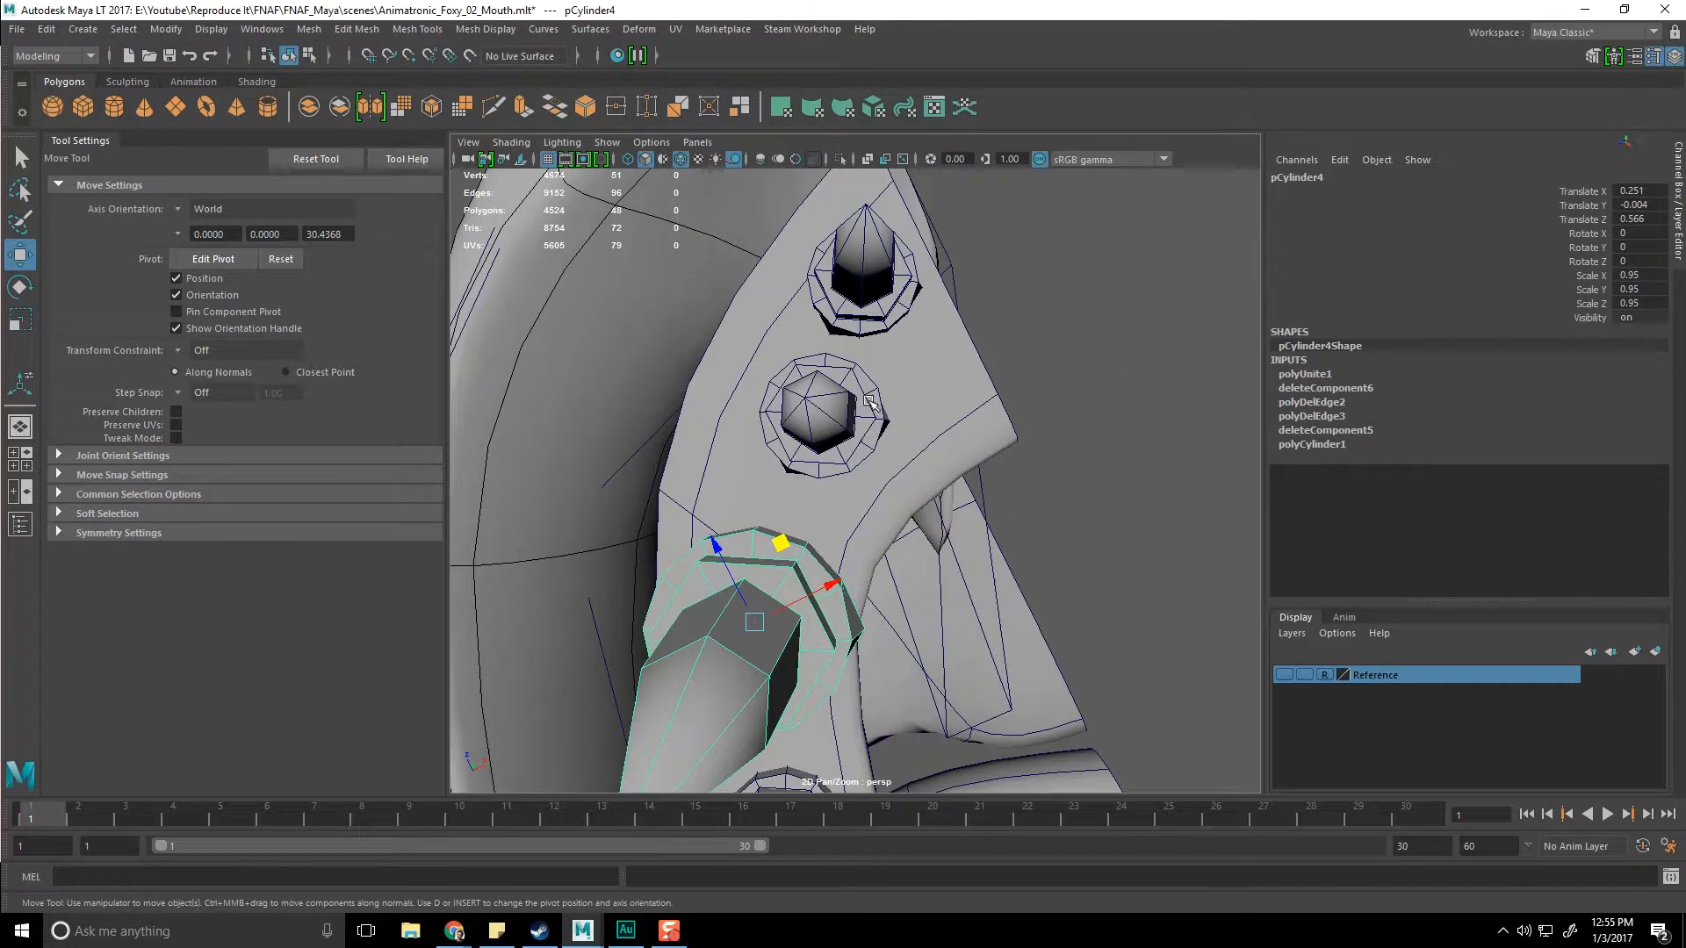
click(827, 411)
click(861, 305)
drag(890, 207, 902, 237)
key(q)
click(1083, 419)
Step: Raise the vertices at the rear end of the upper-jaw strip so the strip slopes upward toward the back
scroll(1083, 419, down, 6)
alt+drag(1077, 417, 911, 583)
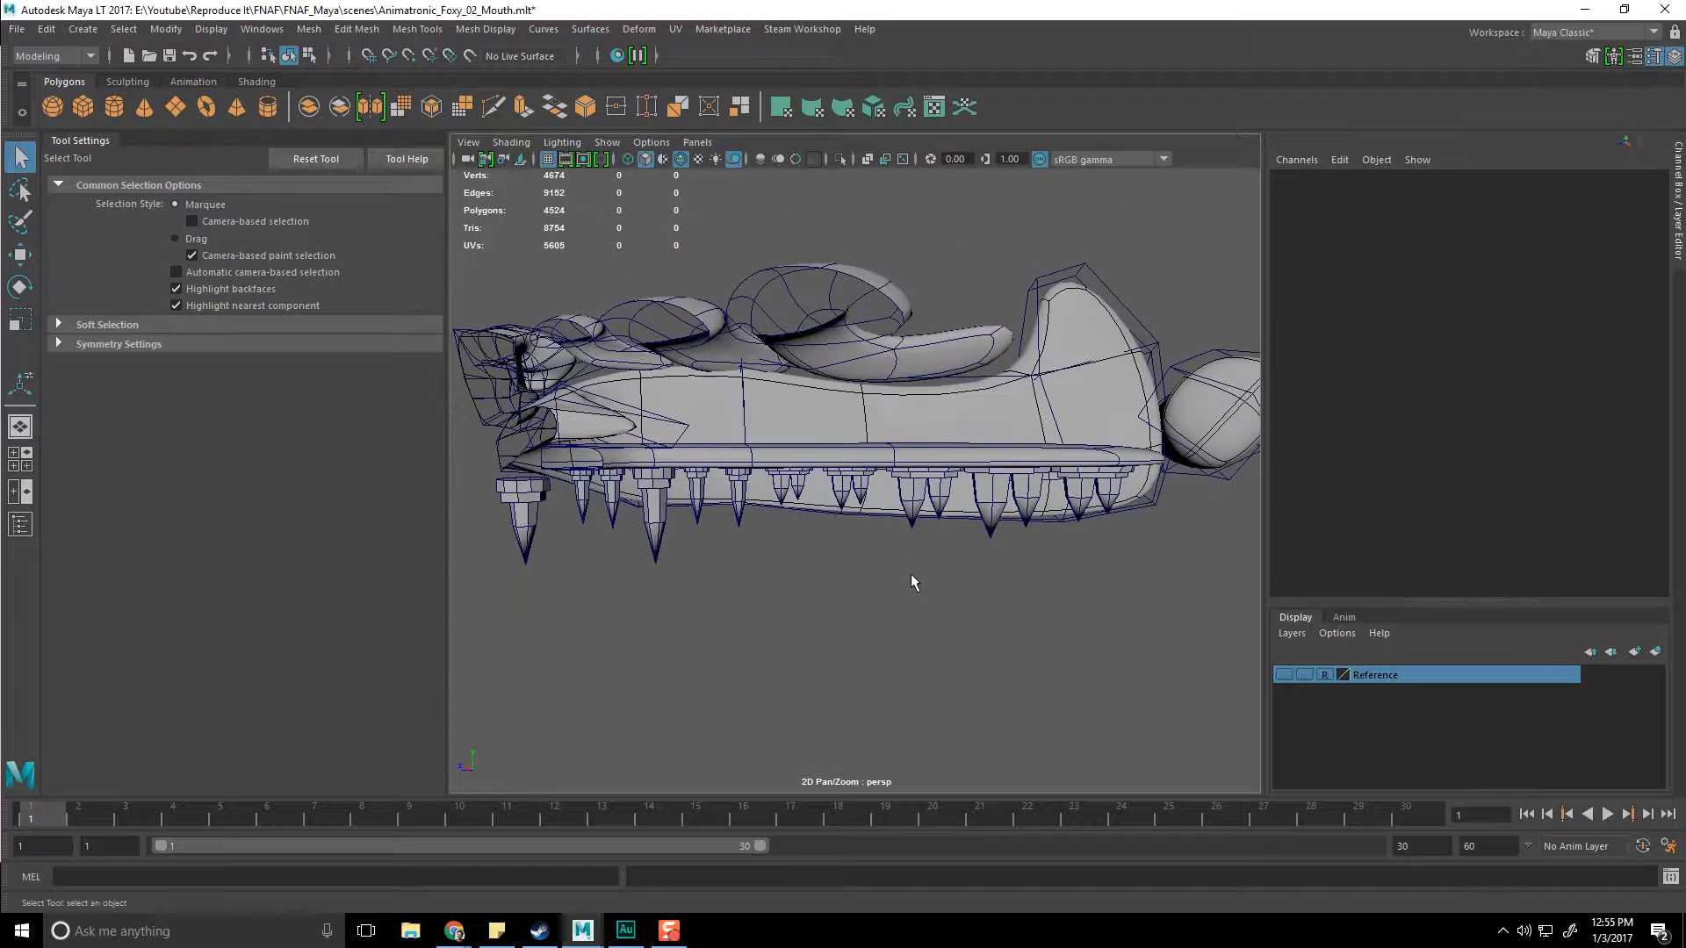
alt+middle_drag(1049, 504, 940, 537)
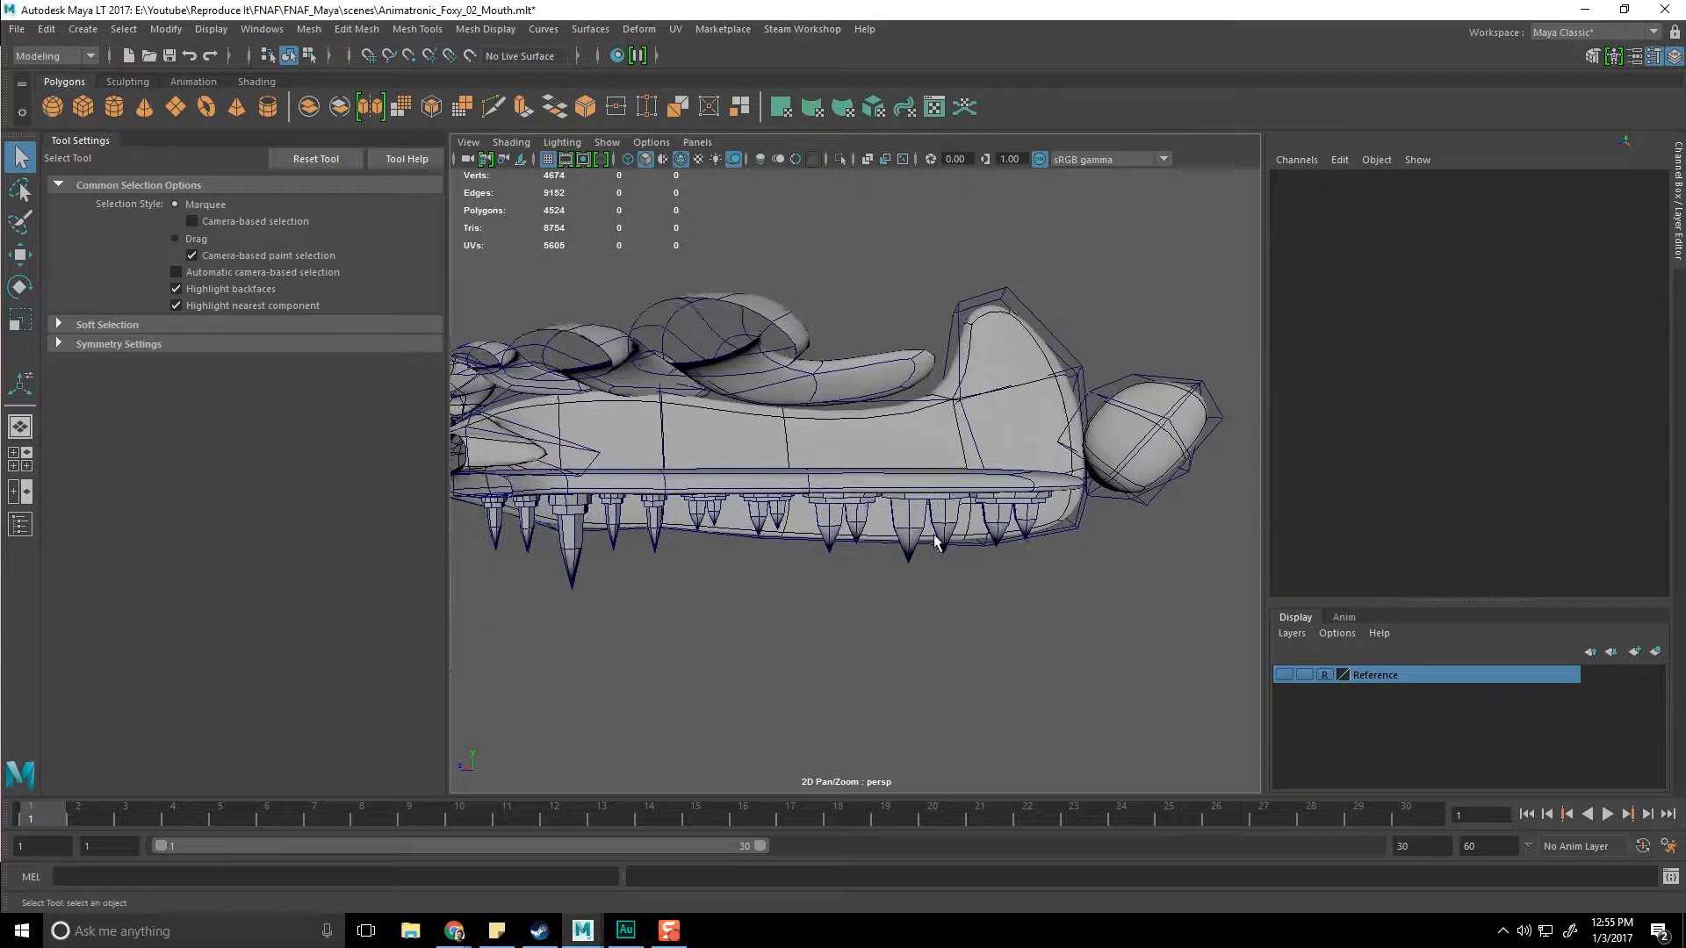
scroll(940, 535, up, 3)
click(941, 519)
alt+drag(964, 525, 961, 474)
click(952, 482)
right_drag(944, 446, 852, 455)
alt+drag(952, 421, 1237, 604)
alt+middle_drag(1116, 600, 1042, 609)
key(w)
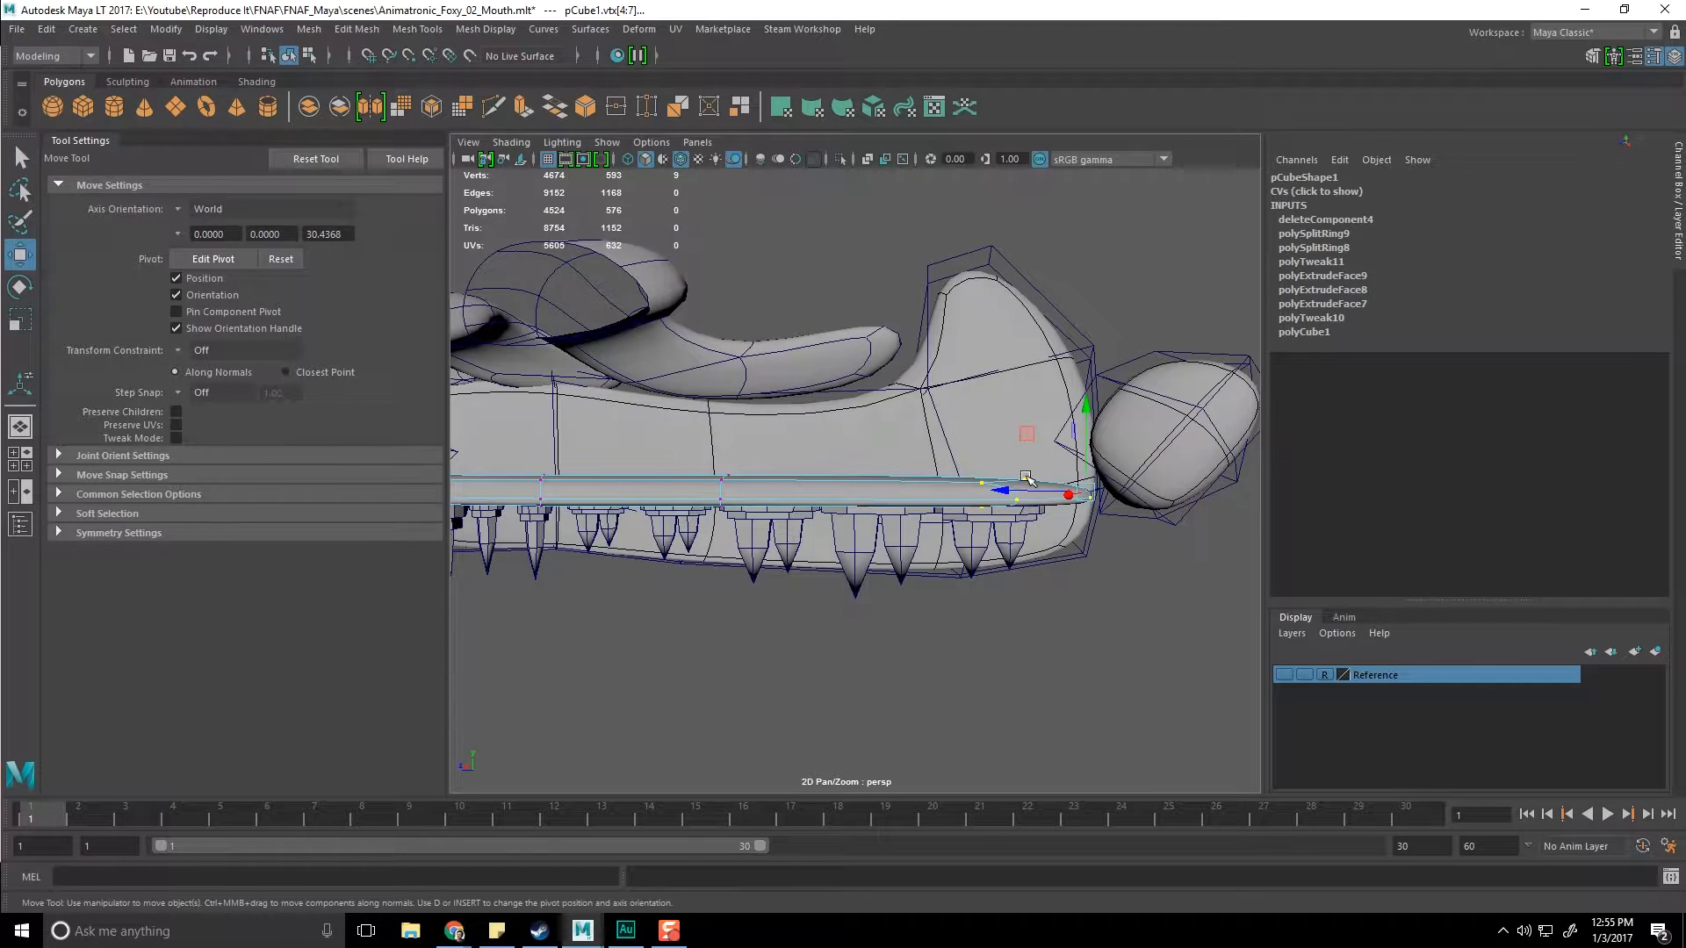
drag(1089, 420, 1092, 346)
Step: Raise the strip's next vertex row forward of the rear end to smooth the upward slope
scroll(810, 509, up, 3)
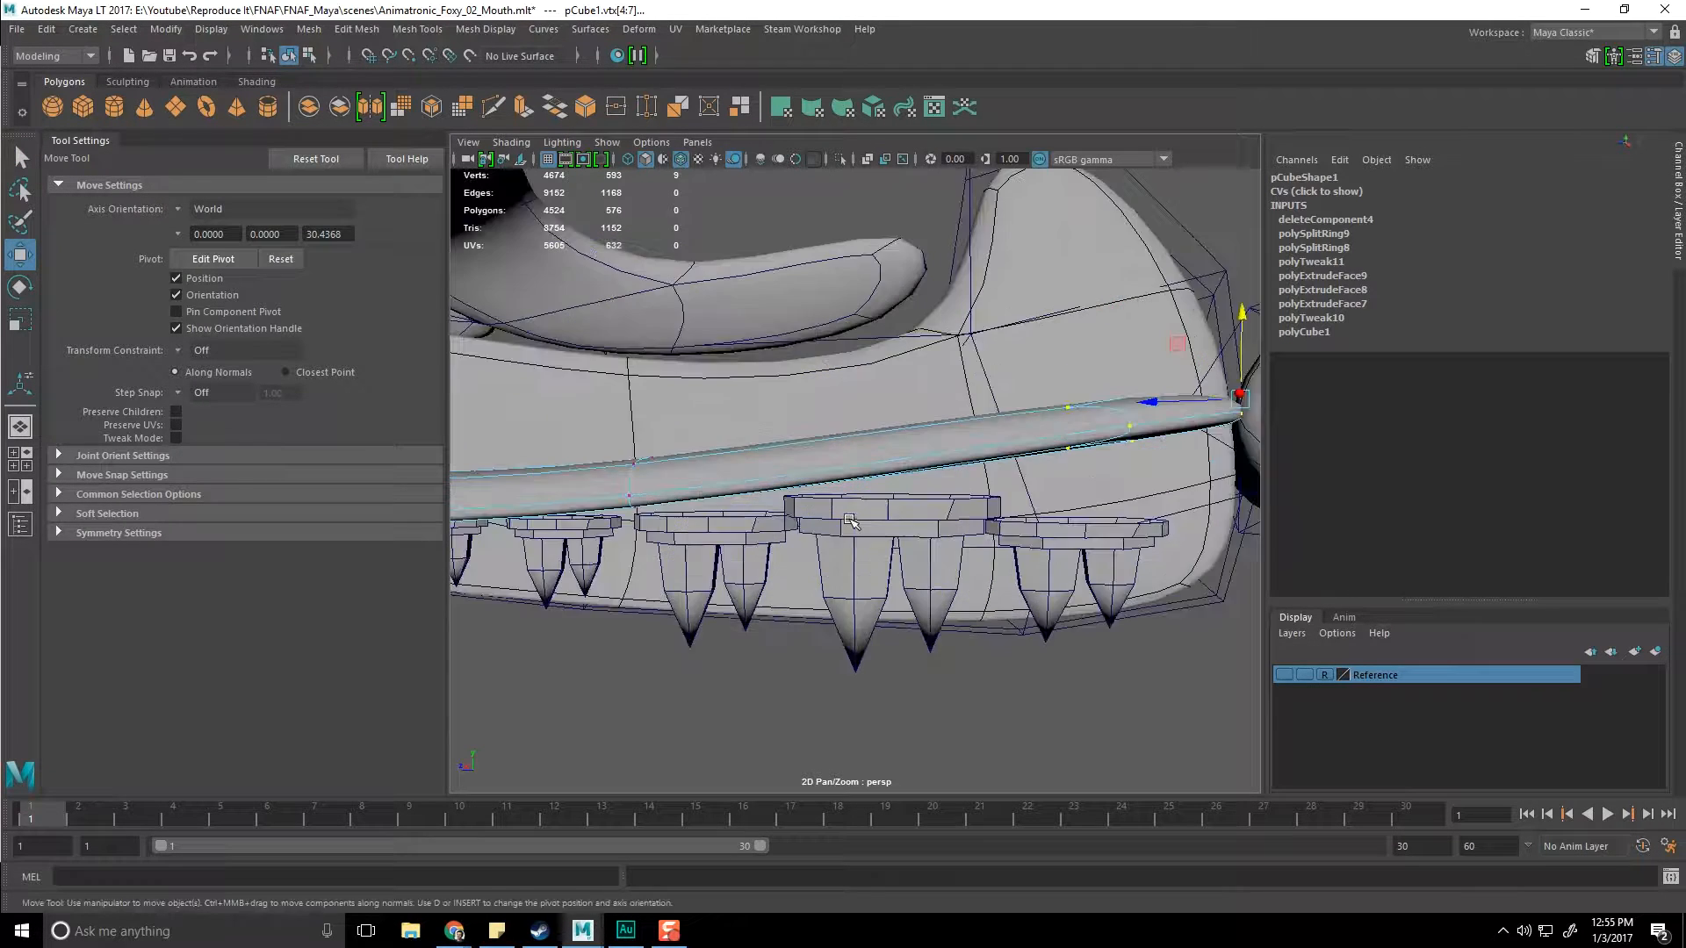
alt+middle_drag(809, 509, 950, 527)
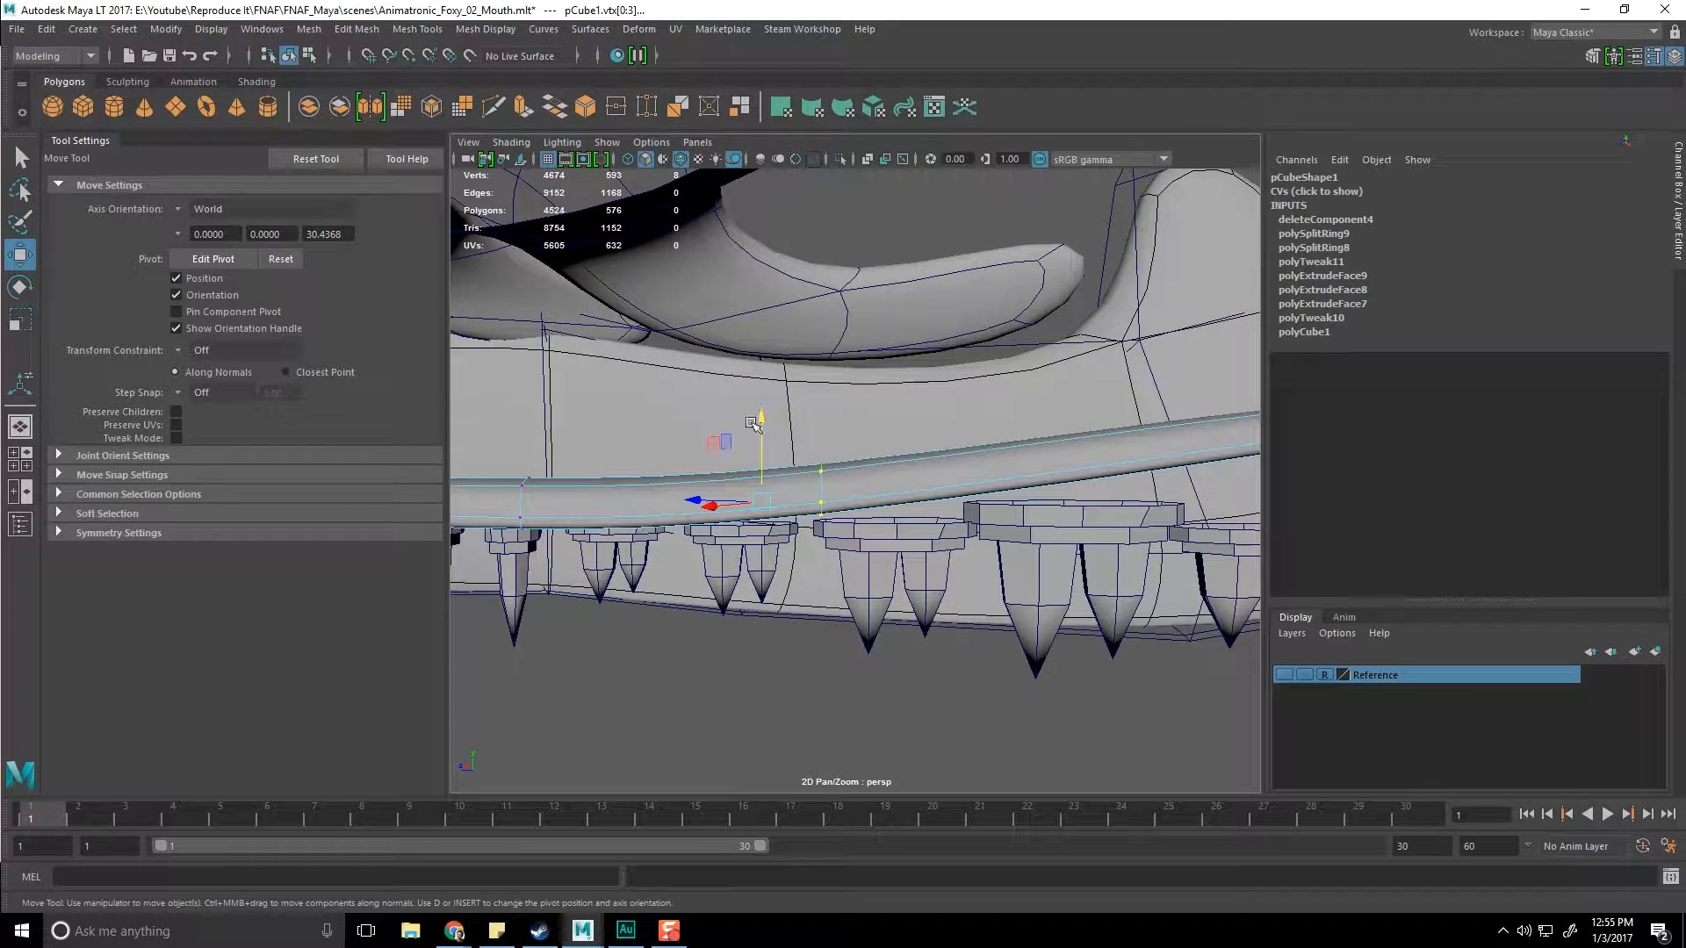
alt+drag(764, 403, 906, 567)
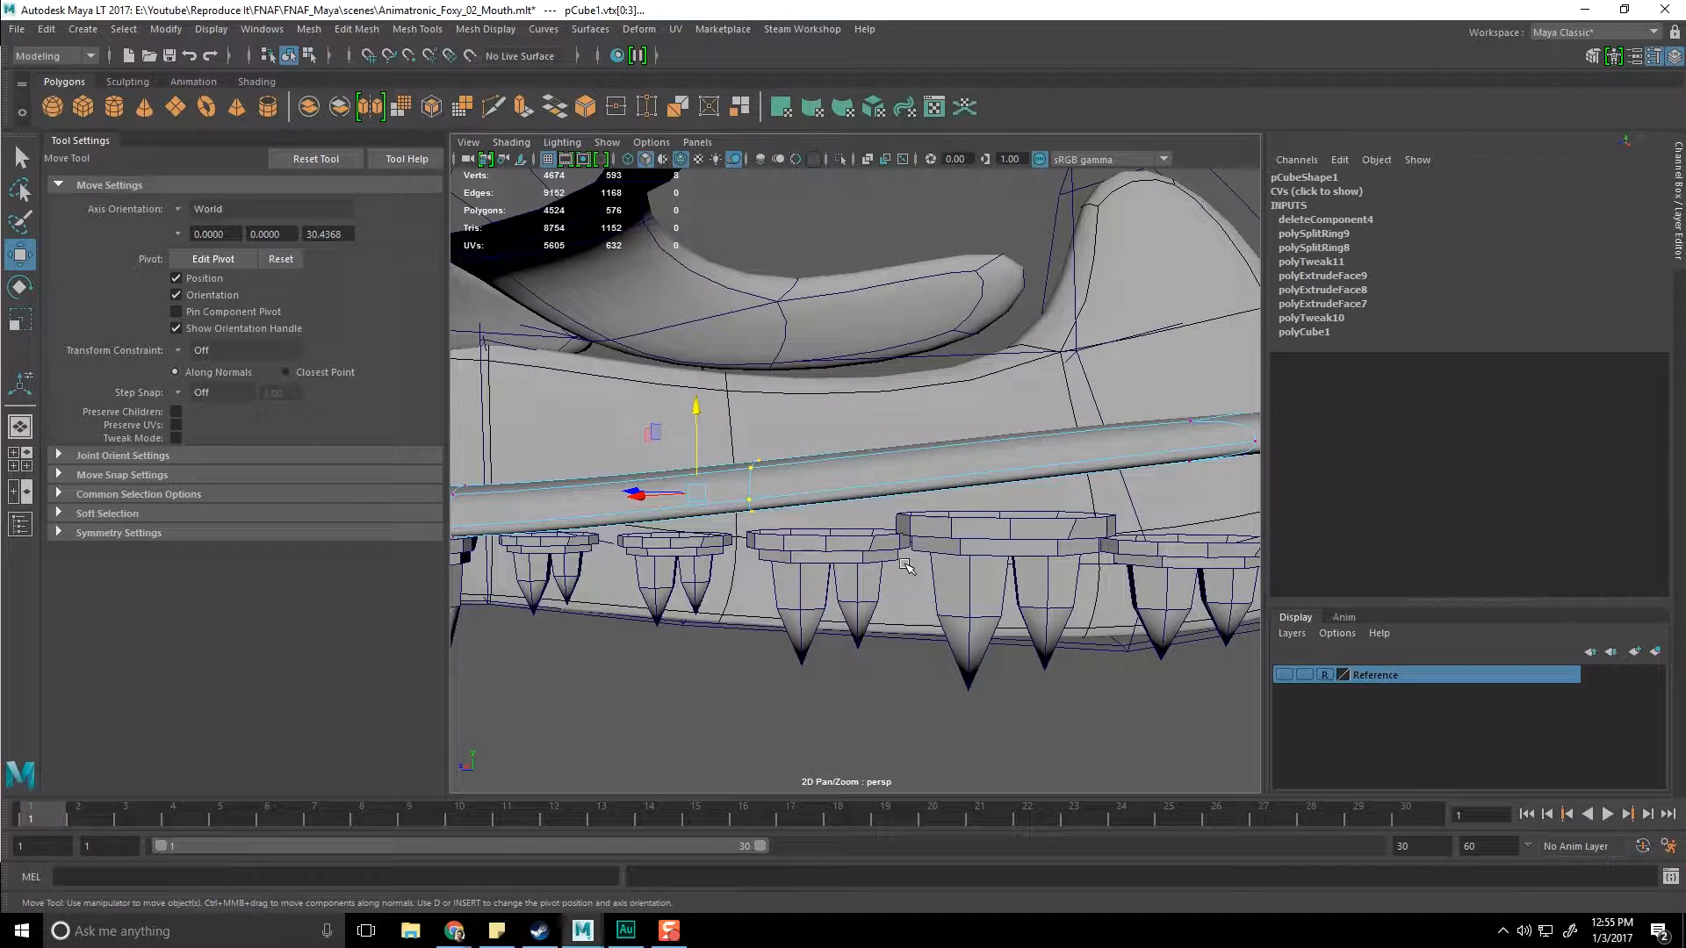
Step: Insert an edge loop across the strip's rear section and raise it to round the upward curve
key(F8)
shift+right_drag(941, 463, 1005, 477)
drag(1013, 443, 1129, 443)
alt+right_drag(1129, 443, 992, 448)
key(w)
alt+drag(992, 448, 887, 406)
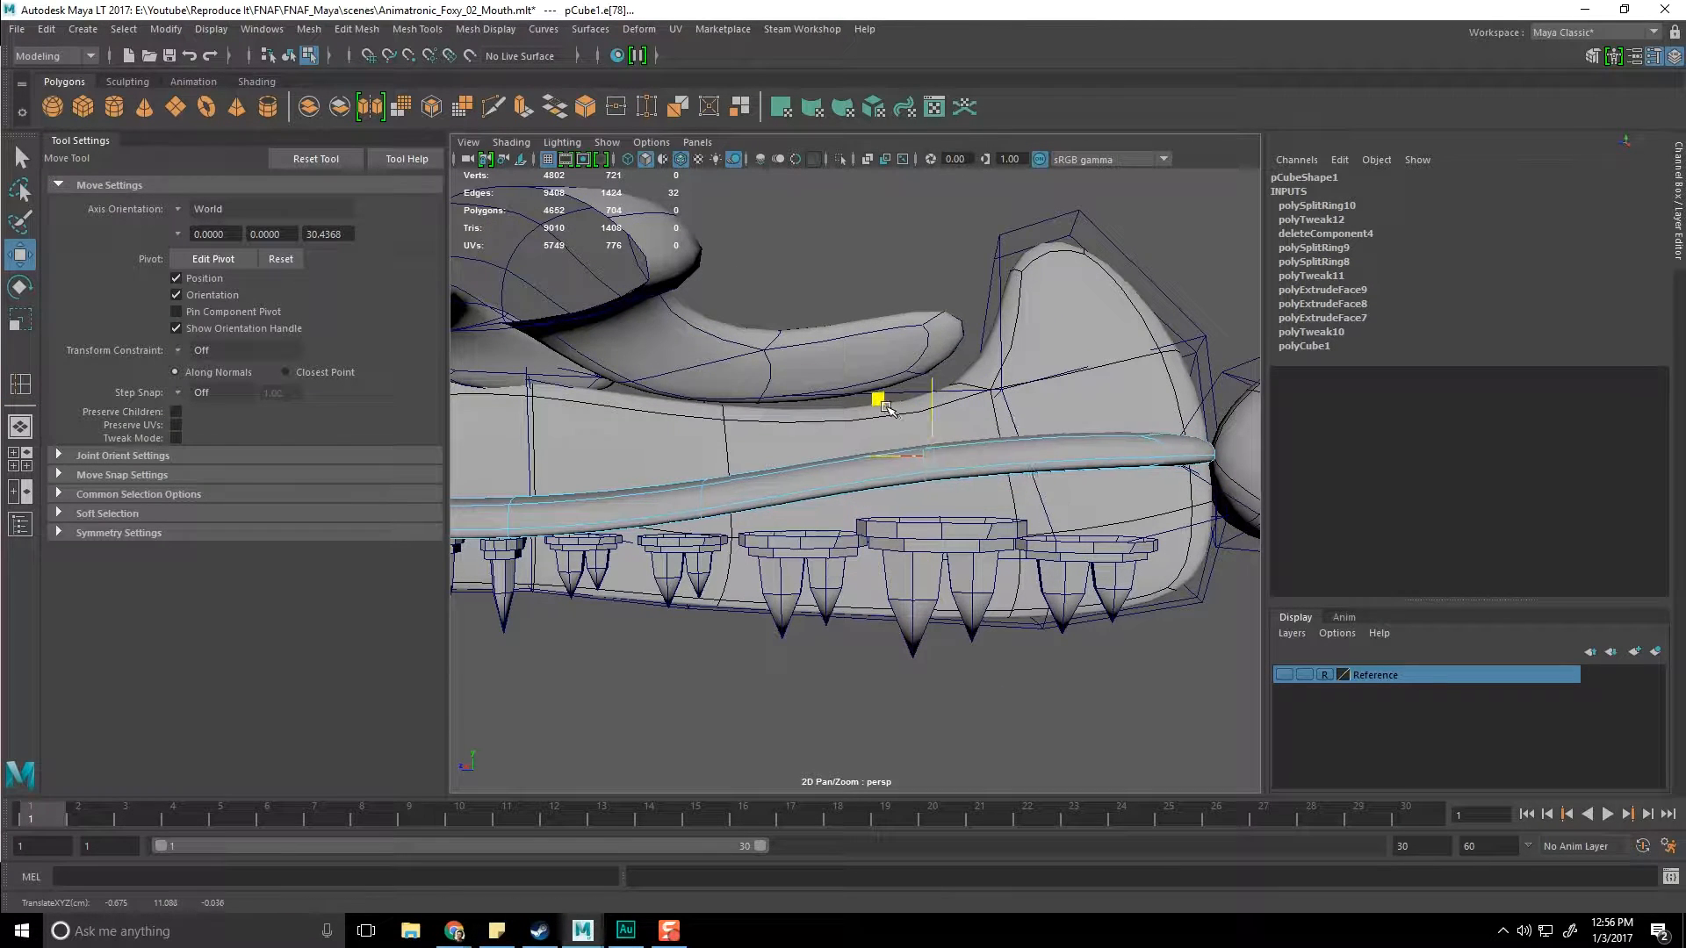
Step: Pull the strip's rear-end components forward to shorten it, fine-tune their position, and return to object selection
drag(1096, 398, 1210, 505)
drag(973, 395, 905, 398)
alt+middle_drag(883, 499, 928, 478)
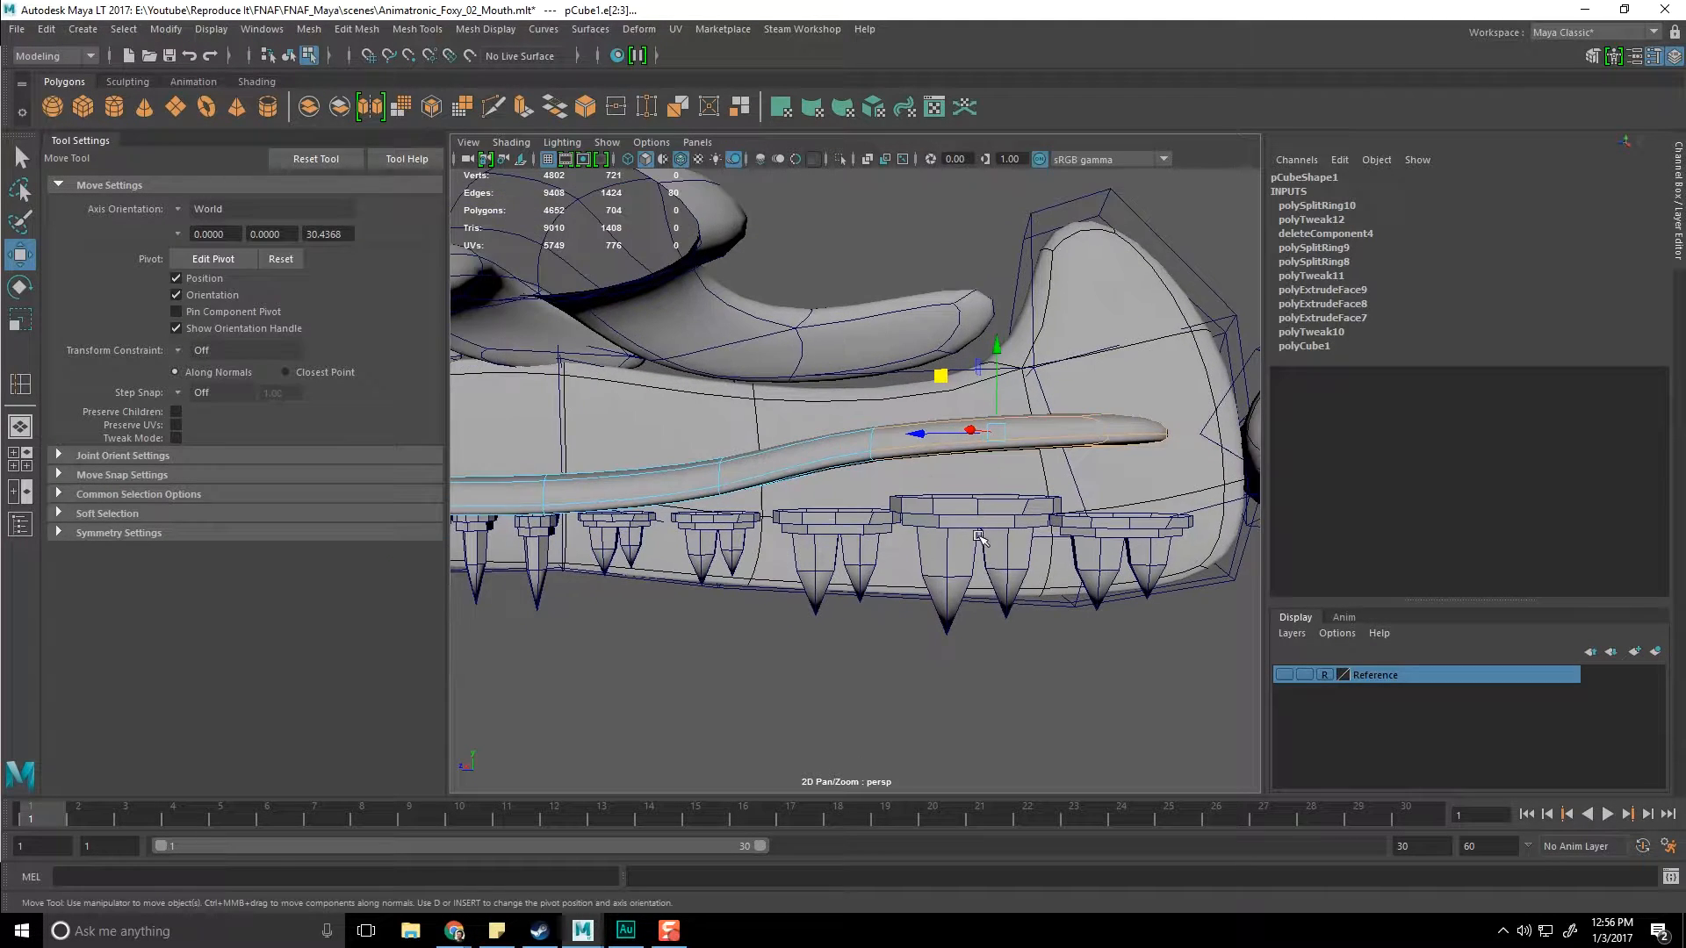
alt+middle_drag(976, 535, 913, 525)
drag(877, 366, 901, 370)
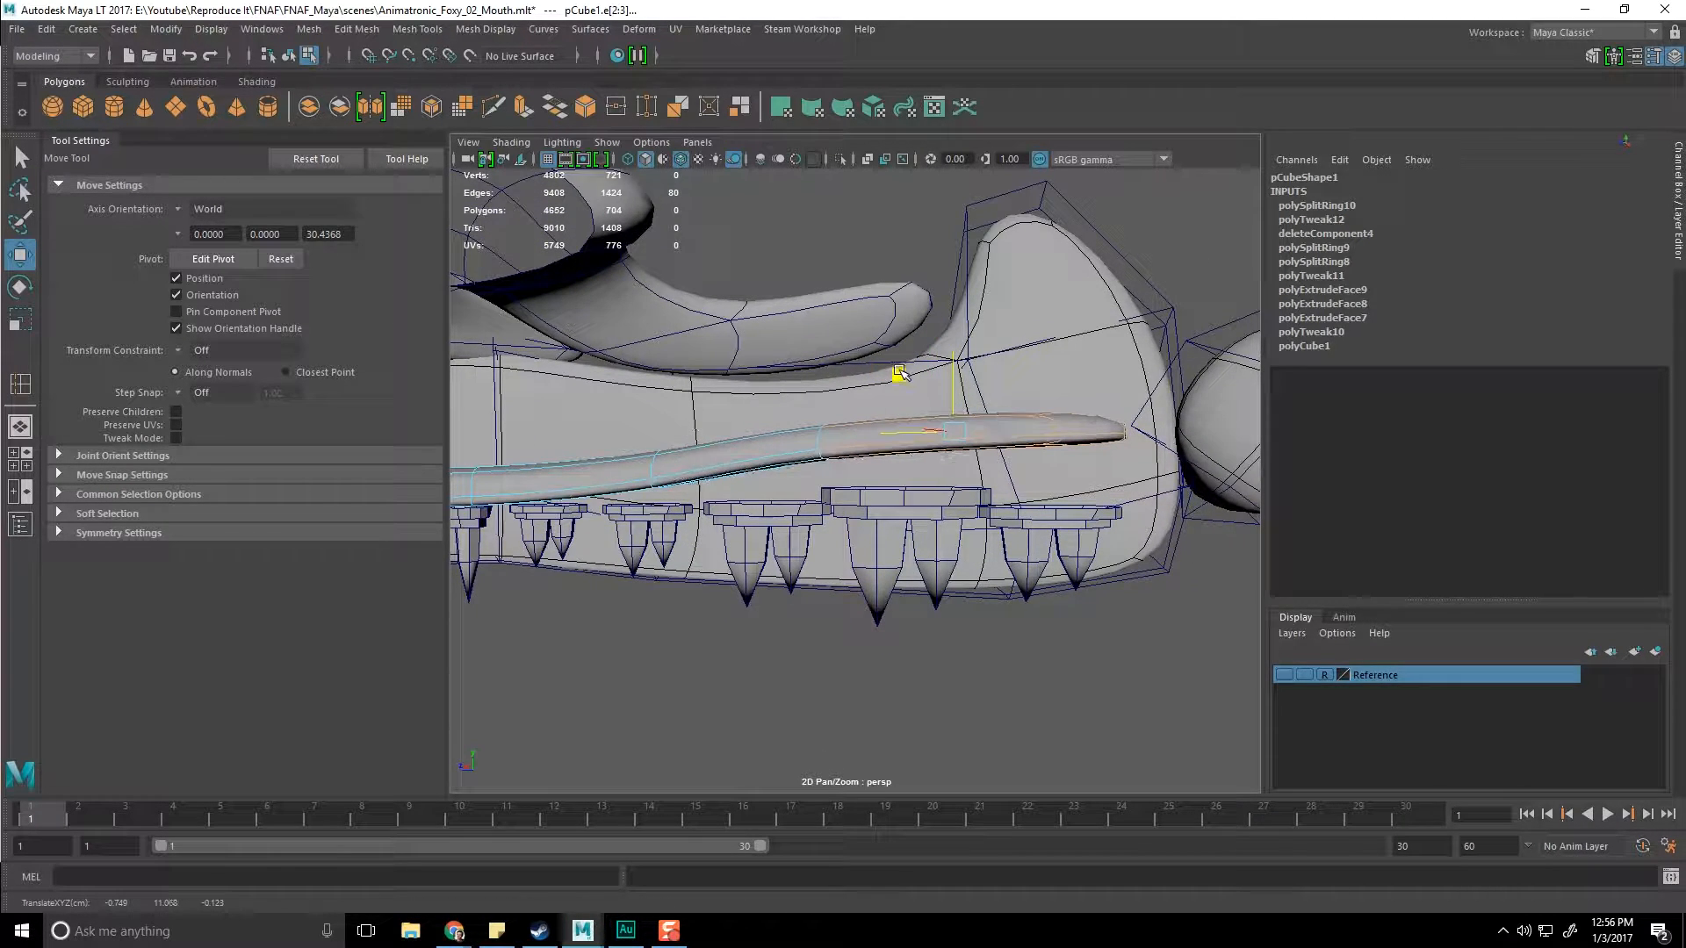
key(q)
key(F8)
Step: Raise the third-rearmost double-pointed tooth toward the reshaped strip
scroll(760, 574, up, 3)
click(781, 566)
alt+drag(779, 560, 780, 532)
key(w)
drag(798, 474, 798, 418)
alt+drag(887, 457, 888, 469)
Step: Raise the second-rearmost and rearmost double-pointed teeth up to the underside of the raised strip
click(1039, 497)
alt+middle_drag(1040, 497, 918, 526)
drag(898, 515, 898, 447)
alt+middle_drag(1009, 491, 869, 495)
click(955, 551)
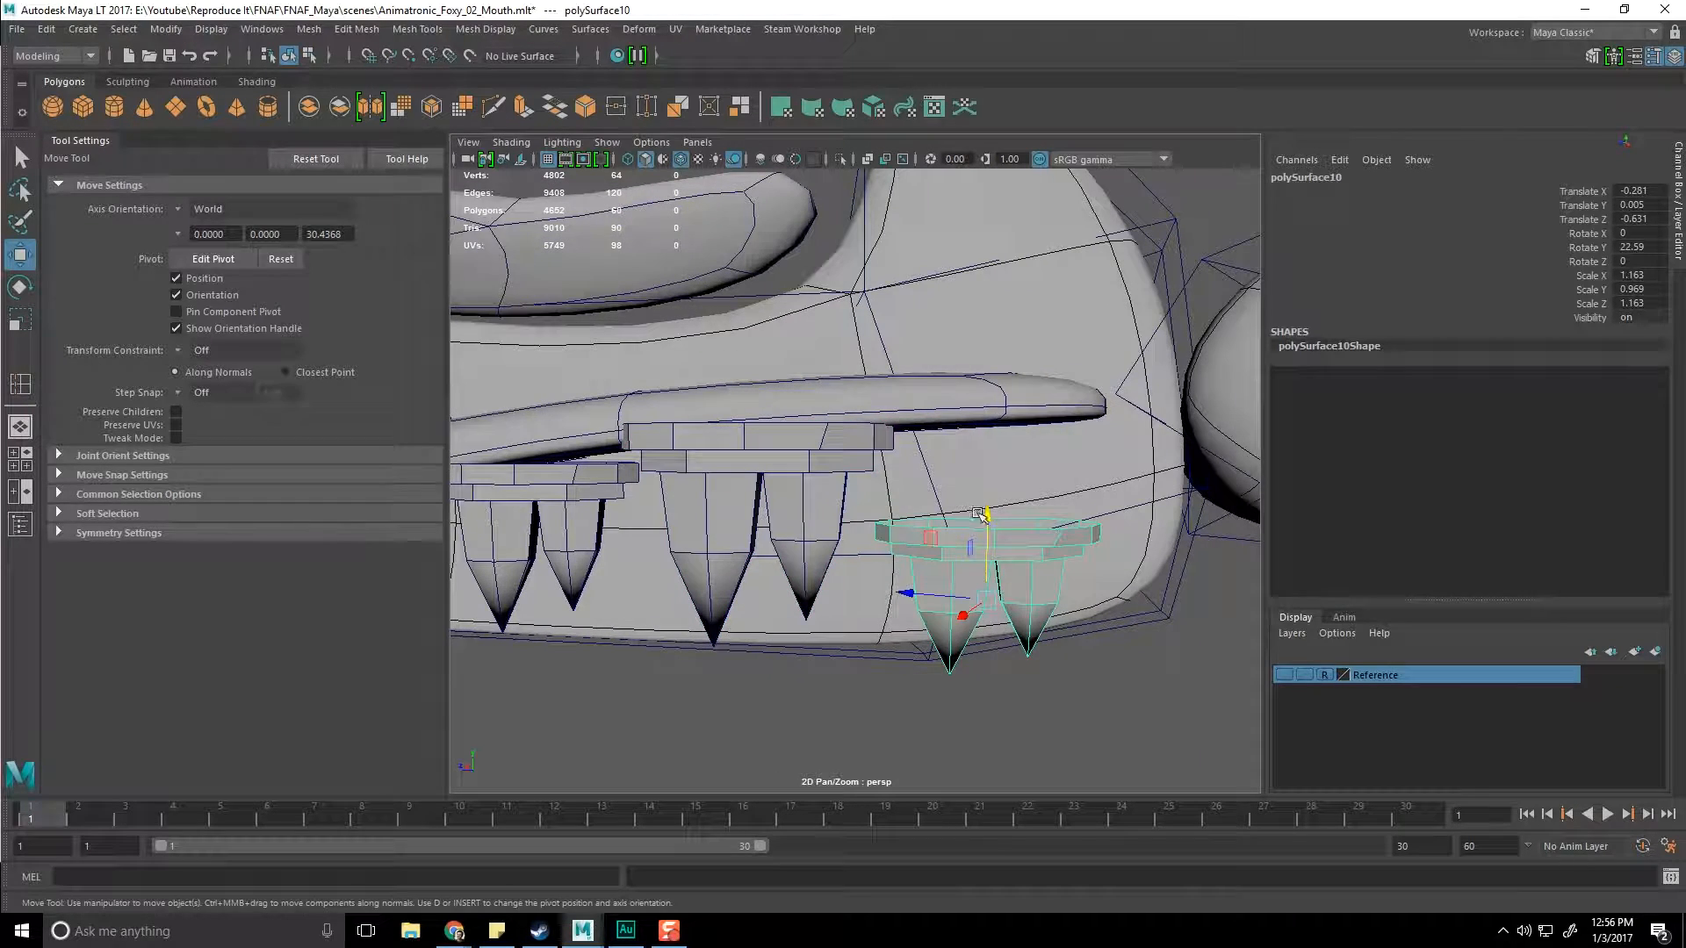
drag(982, 513, 1004, 402)
Step: Raise the third-rearmost double-pointed tooth further to about Y 0.063 and nudge the tooth ahead of it up against the strip
alt+middle_drag(474, 560, 766, 542)
click(745, 522)
drag(699, 477, 707, 438)
alt+middle_drag(534, 529, 787, 524)
click(787, 525)
drag(796, 465, 798, 454)
alt+drag(766, 597, 722, 553)
click(720, 556)
drag(716, 465, 1005, 508)
click(882, 597)
alt+drag(881, 597, 898, 531)
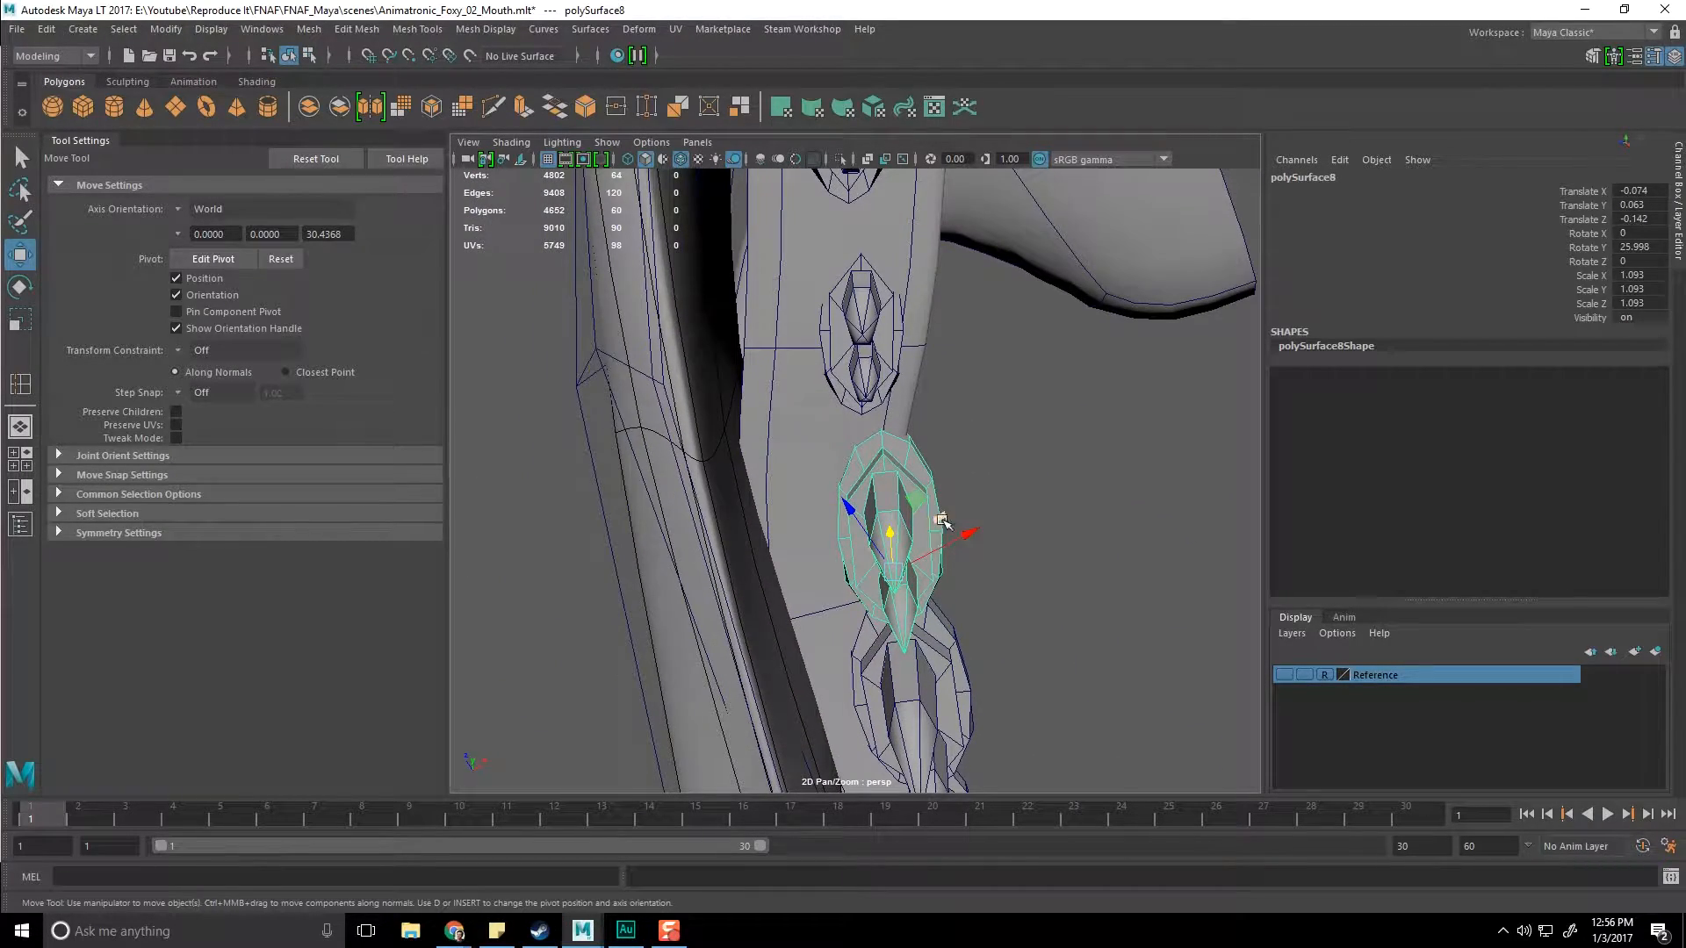
Step: Reposition the strip's rear vertex rows horizontally so it curves smoothly along the line of teeth
scroll(897, 527, down, 5)
mouse_move(904, 632)
alt+mouse_down()
mouse_move(907, 676)
mouse_move(948, 562)
mouse_move(979, 568)
mouse_move(887, 632)
alt+mouse_up()
click(957, 474)
right_drag(971, 448, 888, 450)
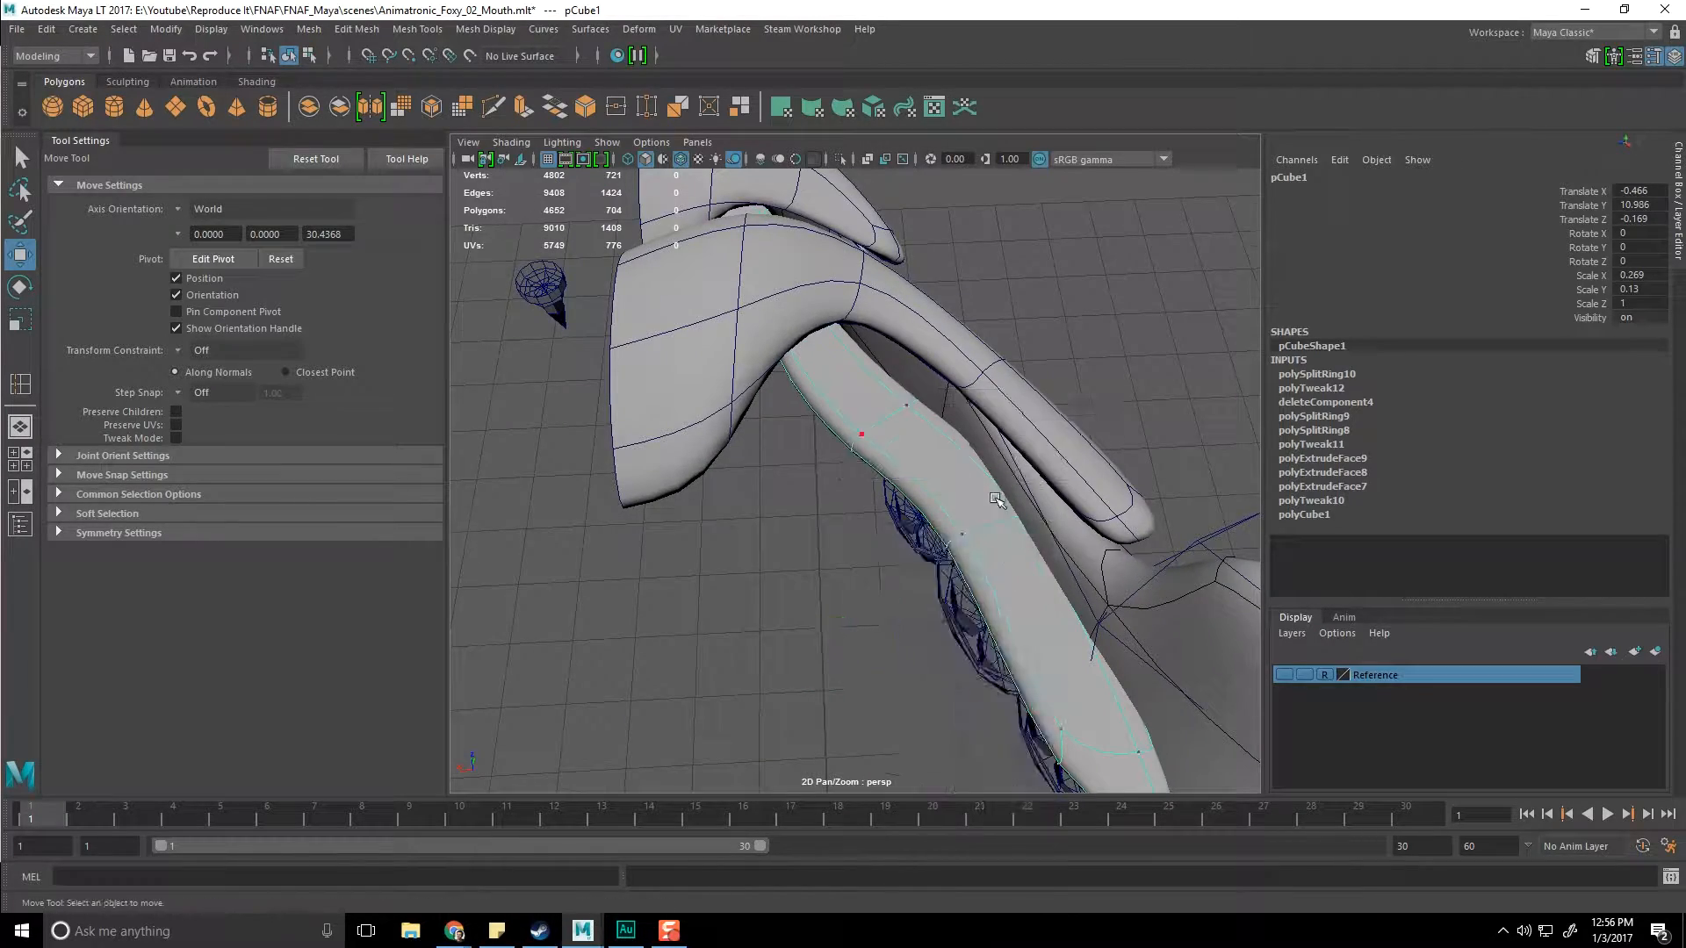
alt+drag(878, 505, 768, 535)
click(904, 594)
alt+drag(904, 593, 900, 461)
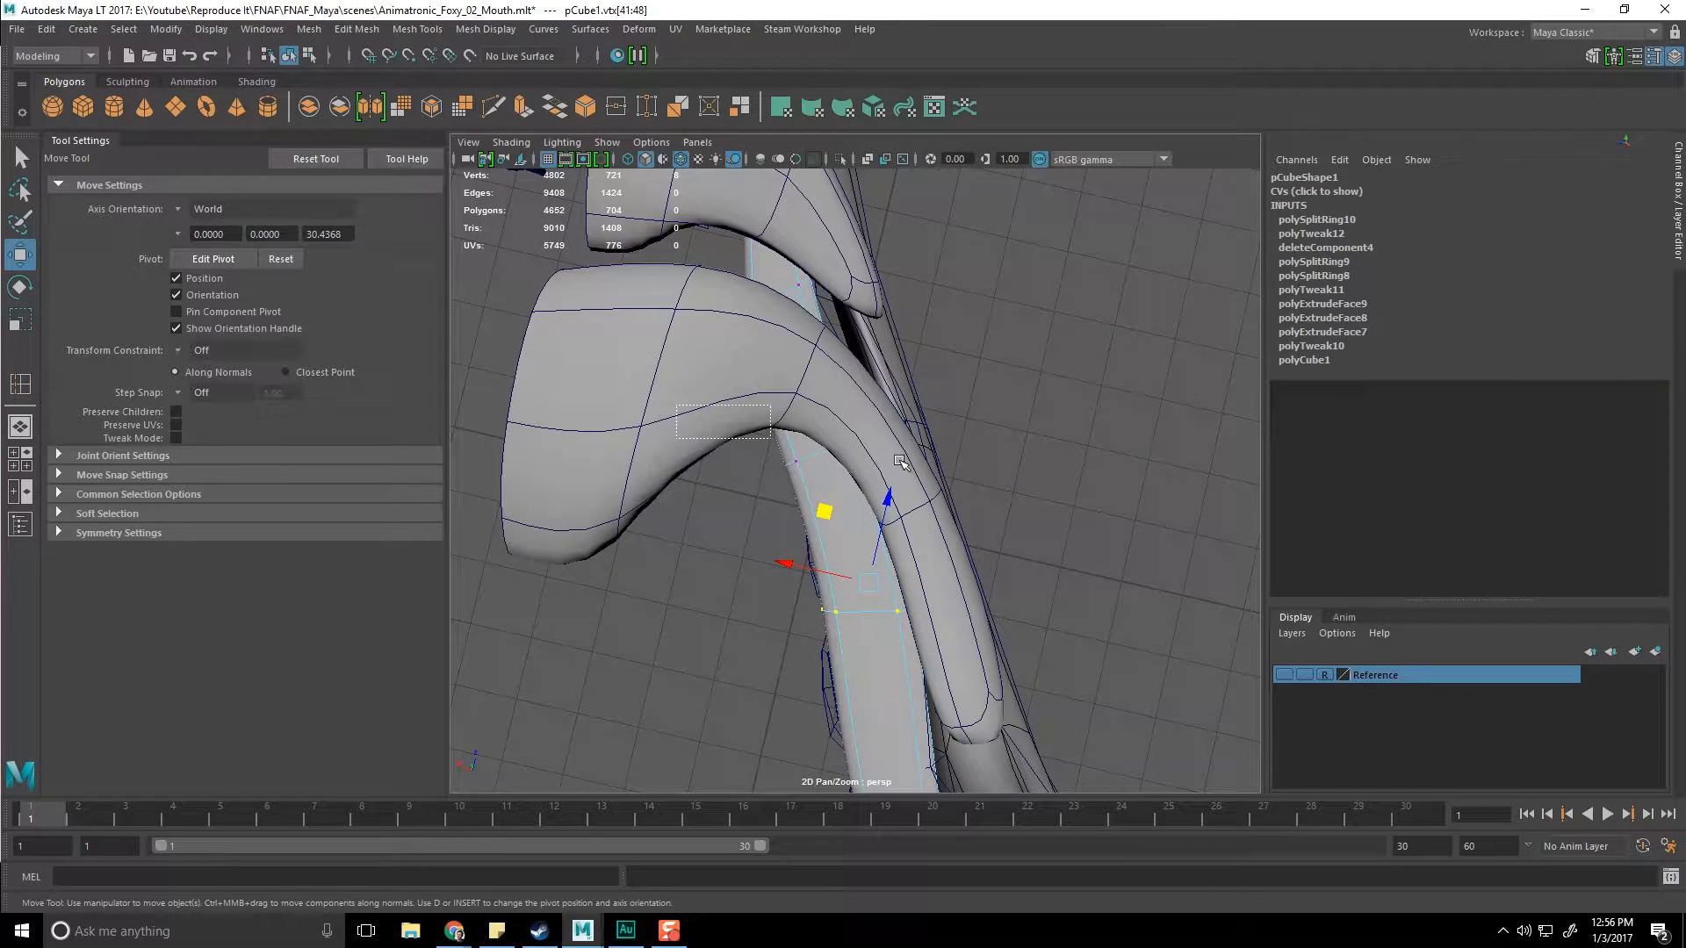
alt+drag(804, 514, 689, 488)
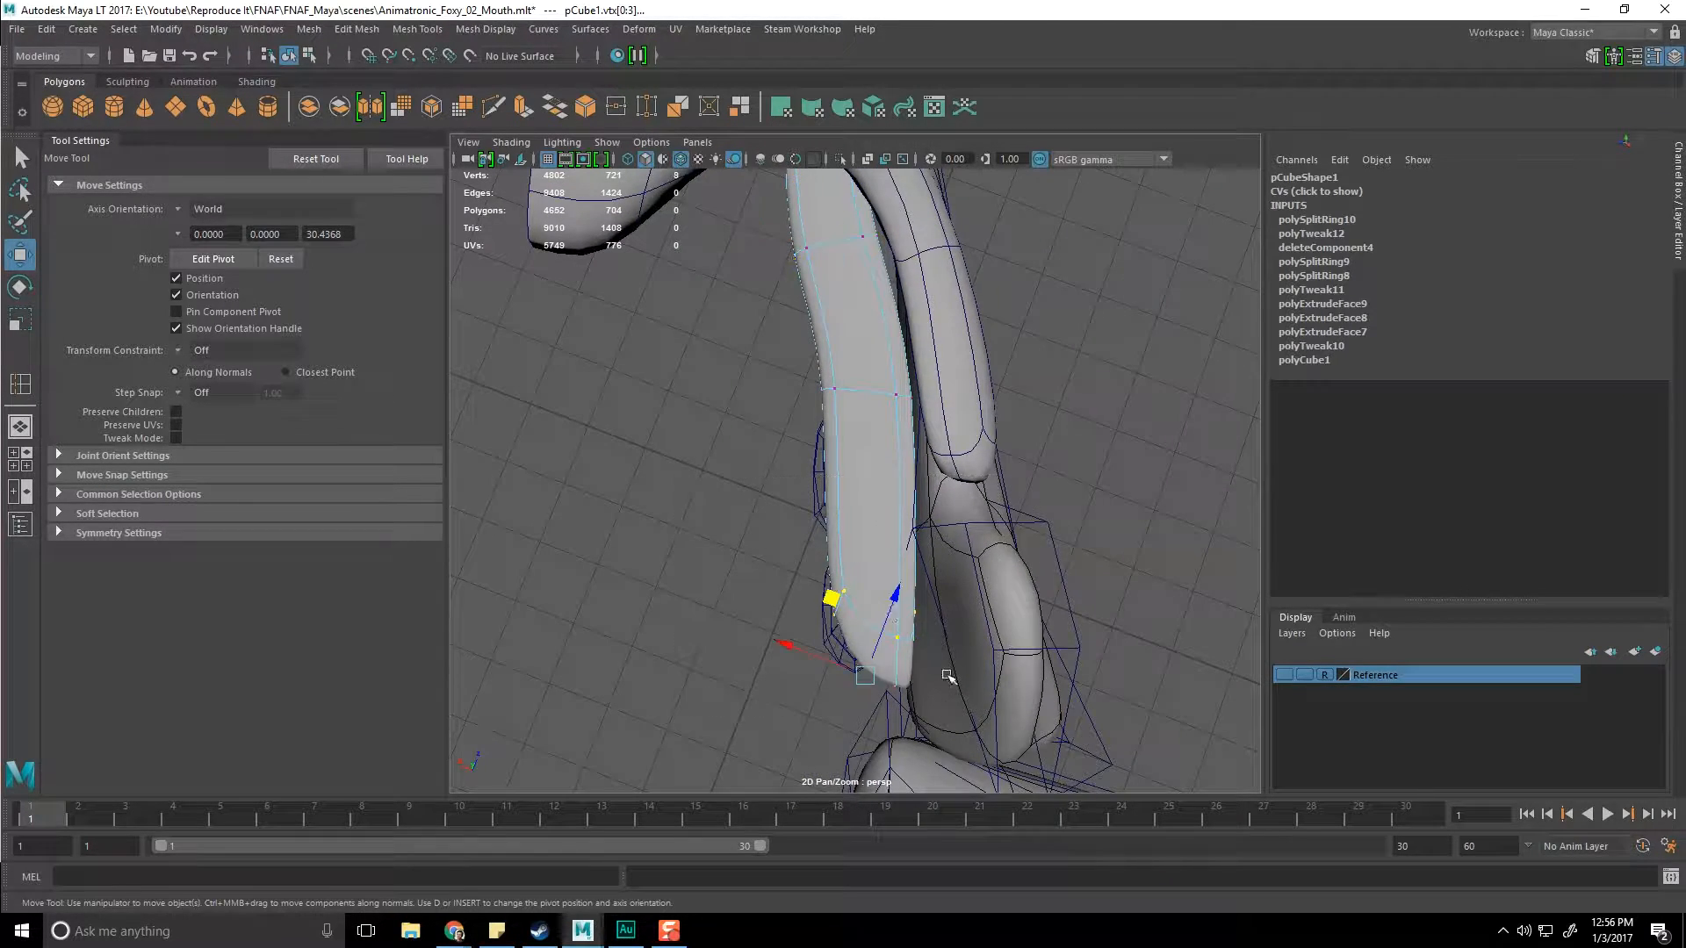
alt+drag(805, 595, 936, 446)
alt+drag(858, 339, 704, 504)
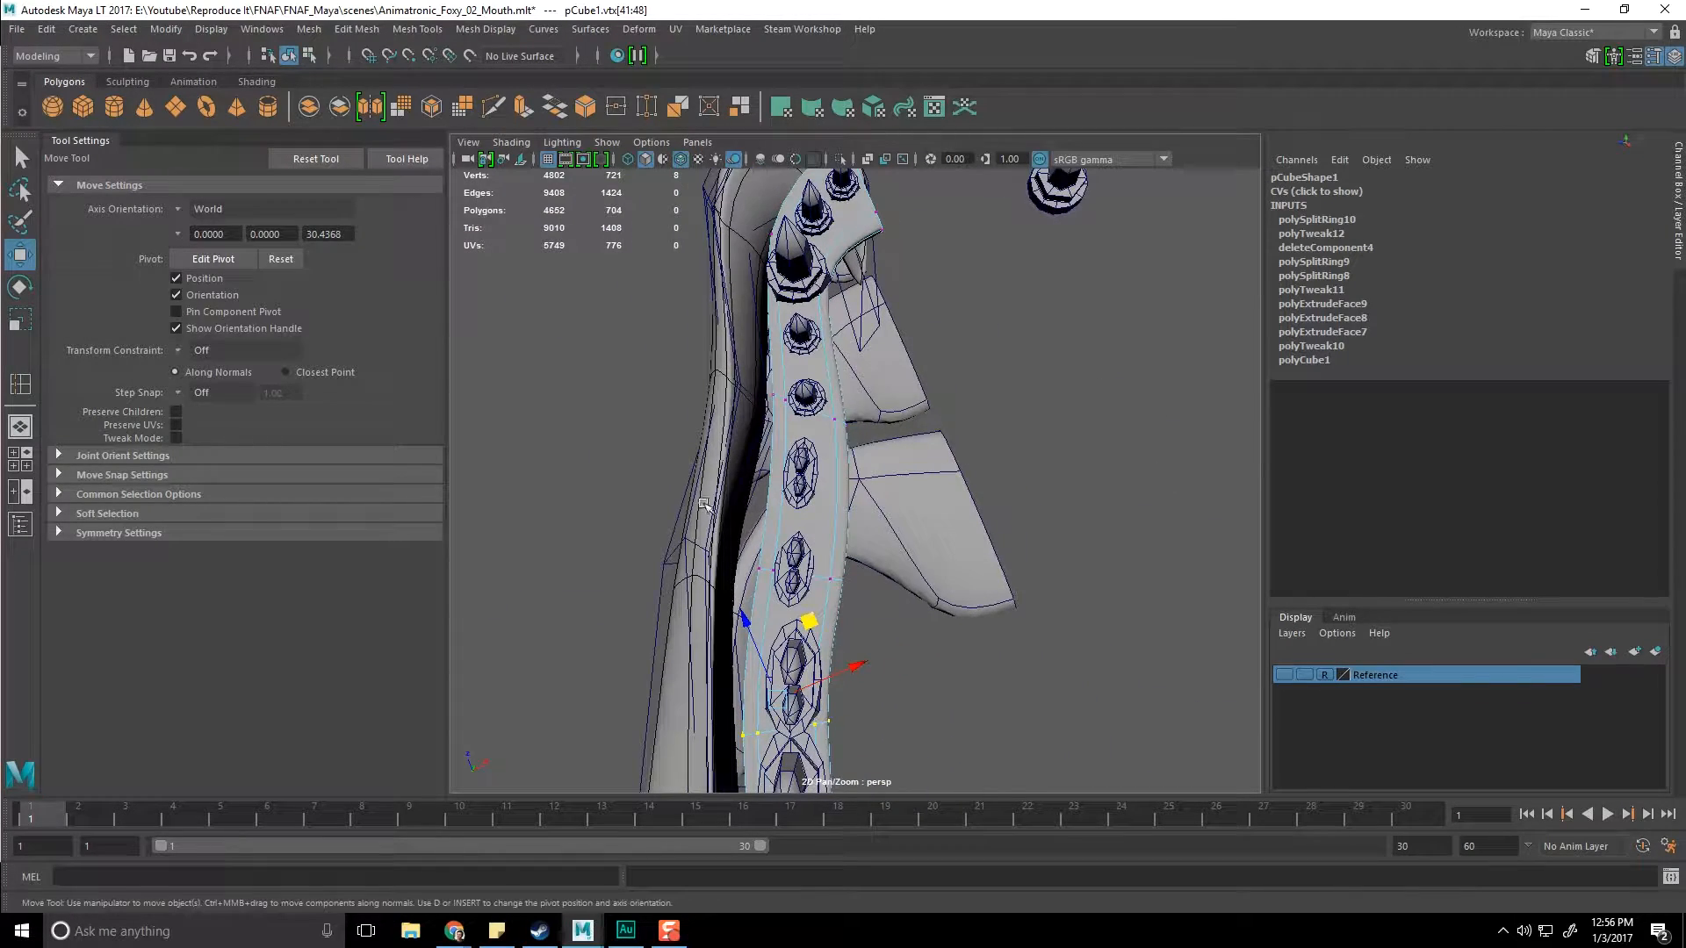
Step: Widen the strip's three rear vertex rows around the double-pointed teeth, scaling the end row by about 1.28
key(r)
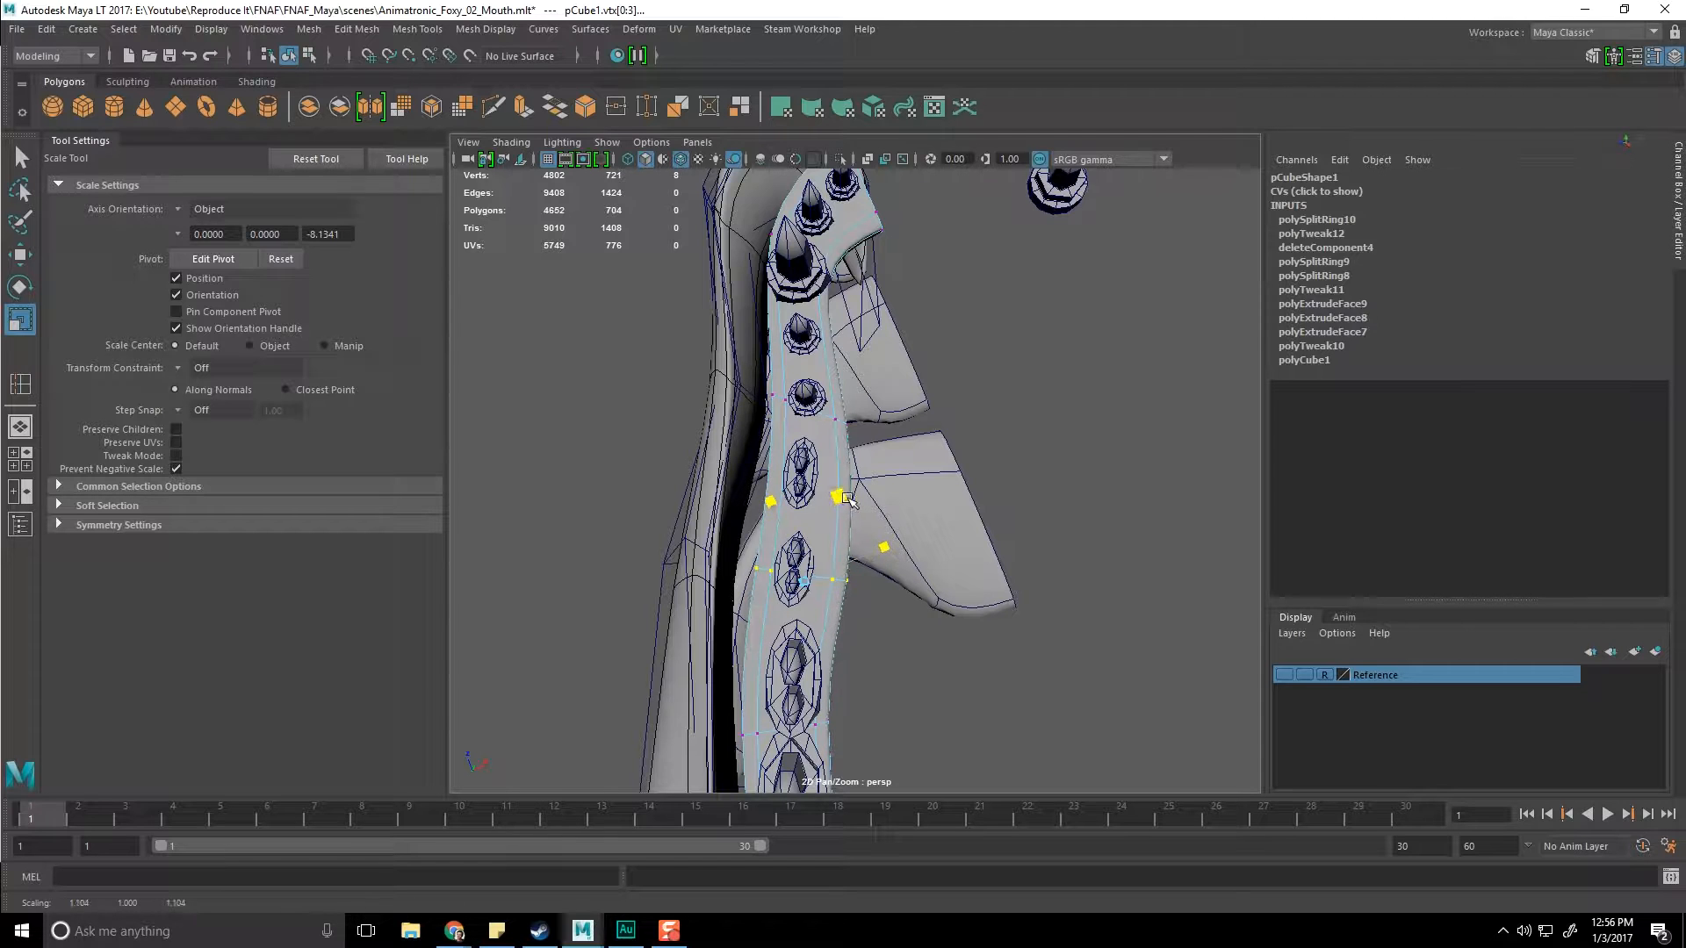
alt+drag(834, 604, 716, 485)
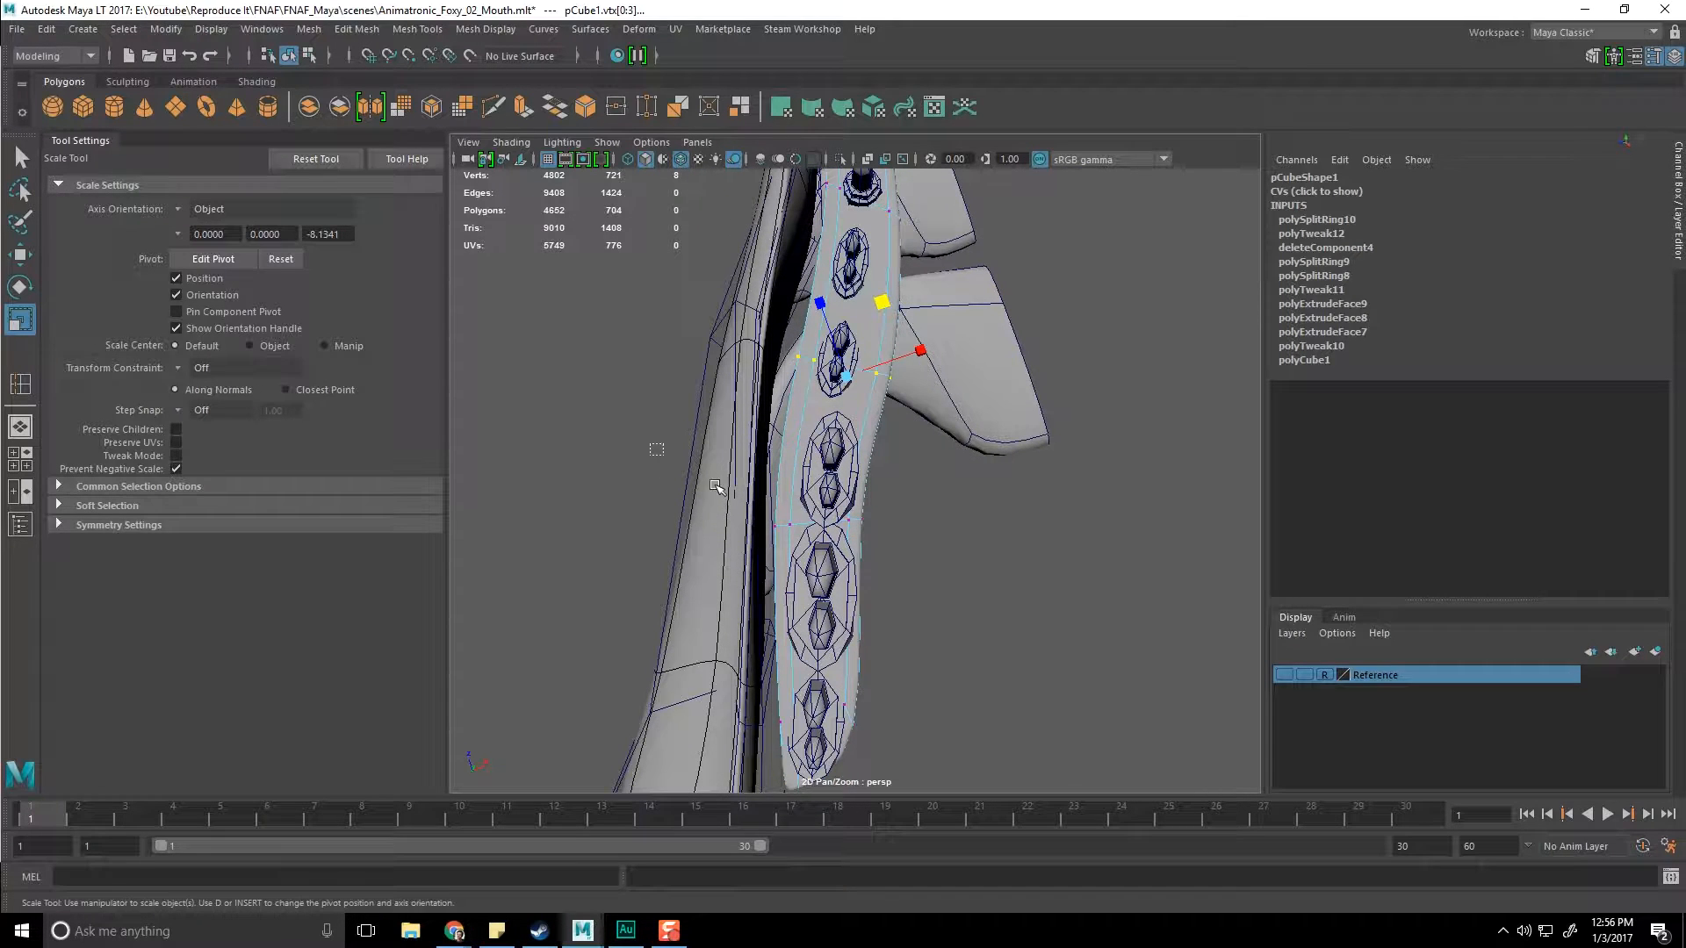
drag(851, 419, 857, 415)
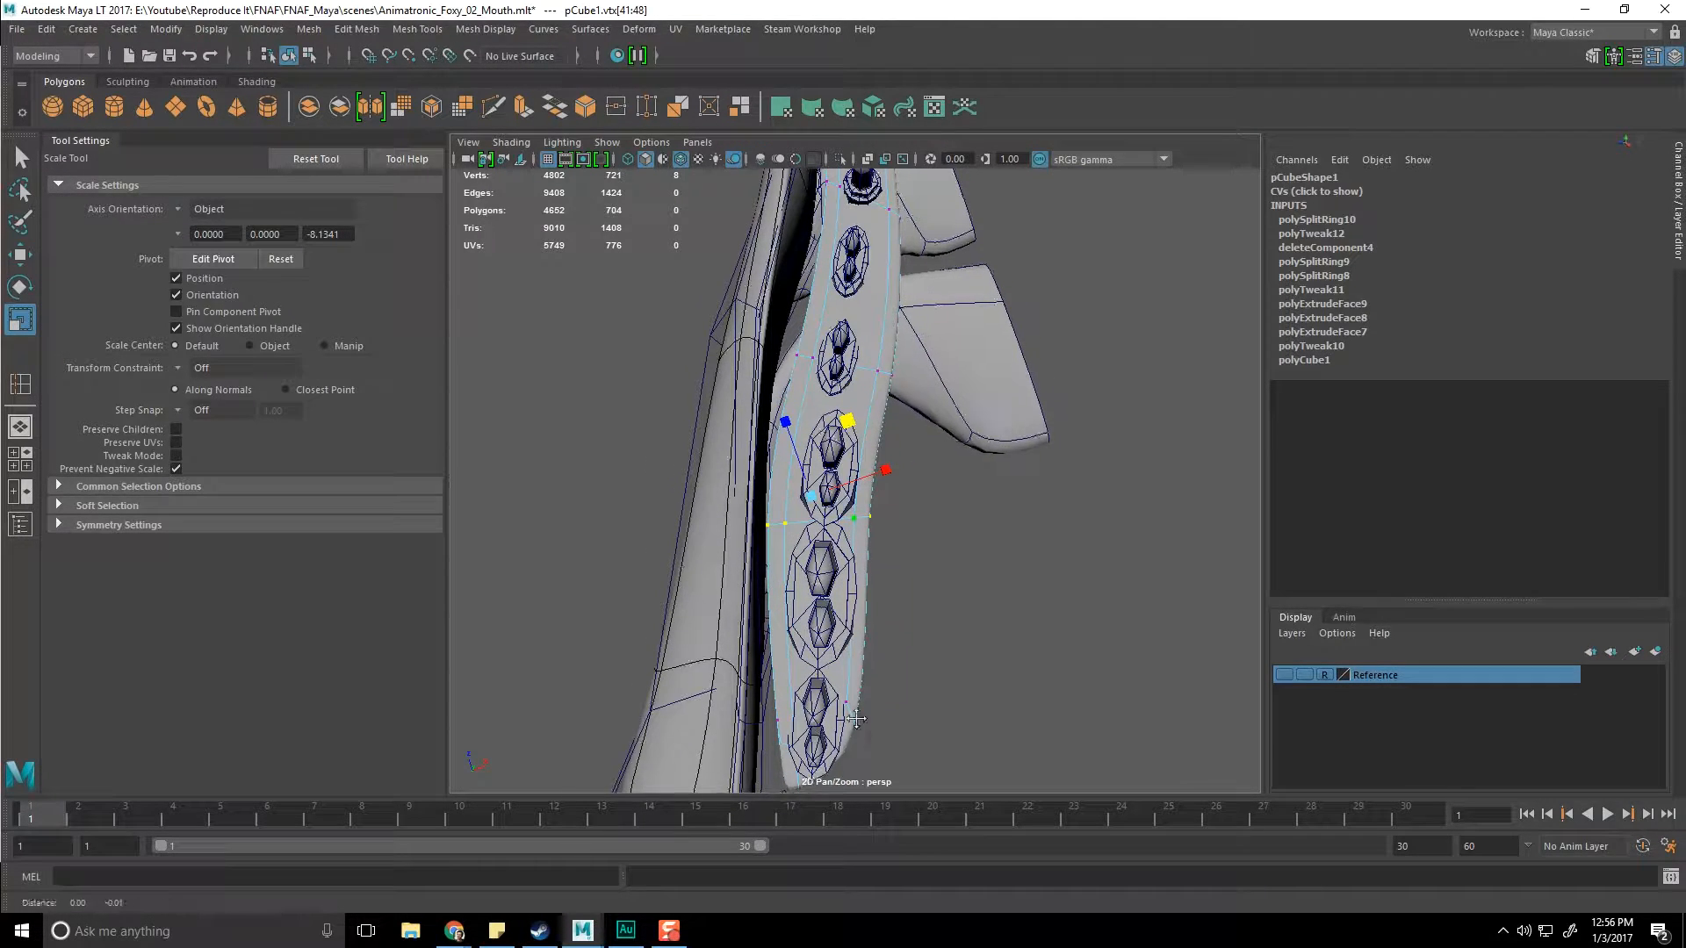
alt+middle_drag(663, 628, 659, 557)
drag(659, 557, 752, 613)
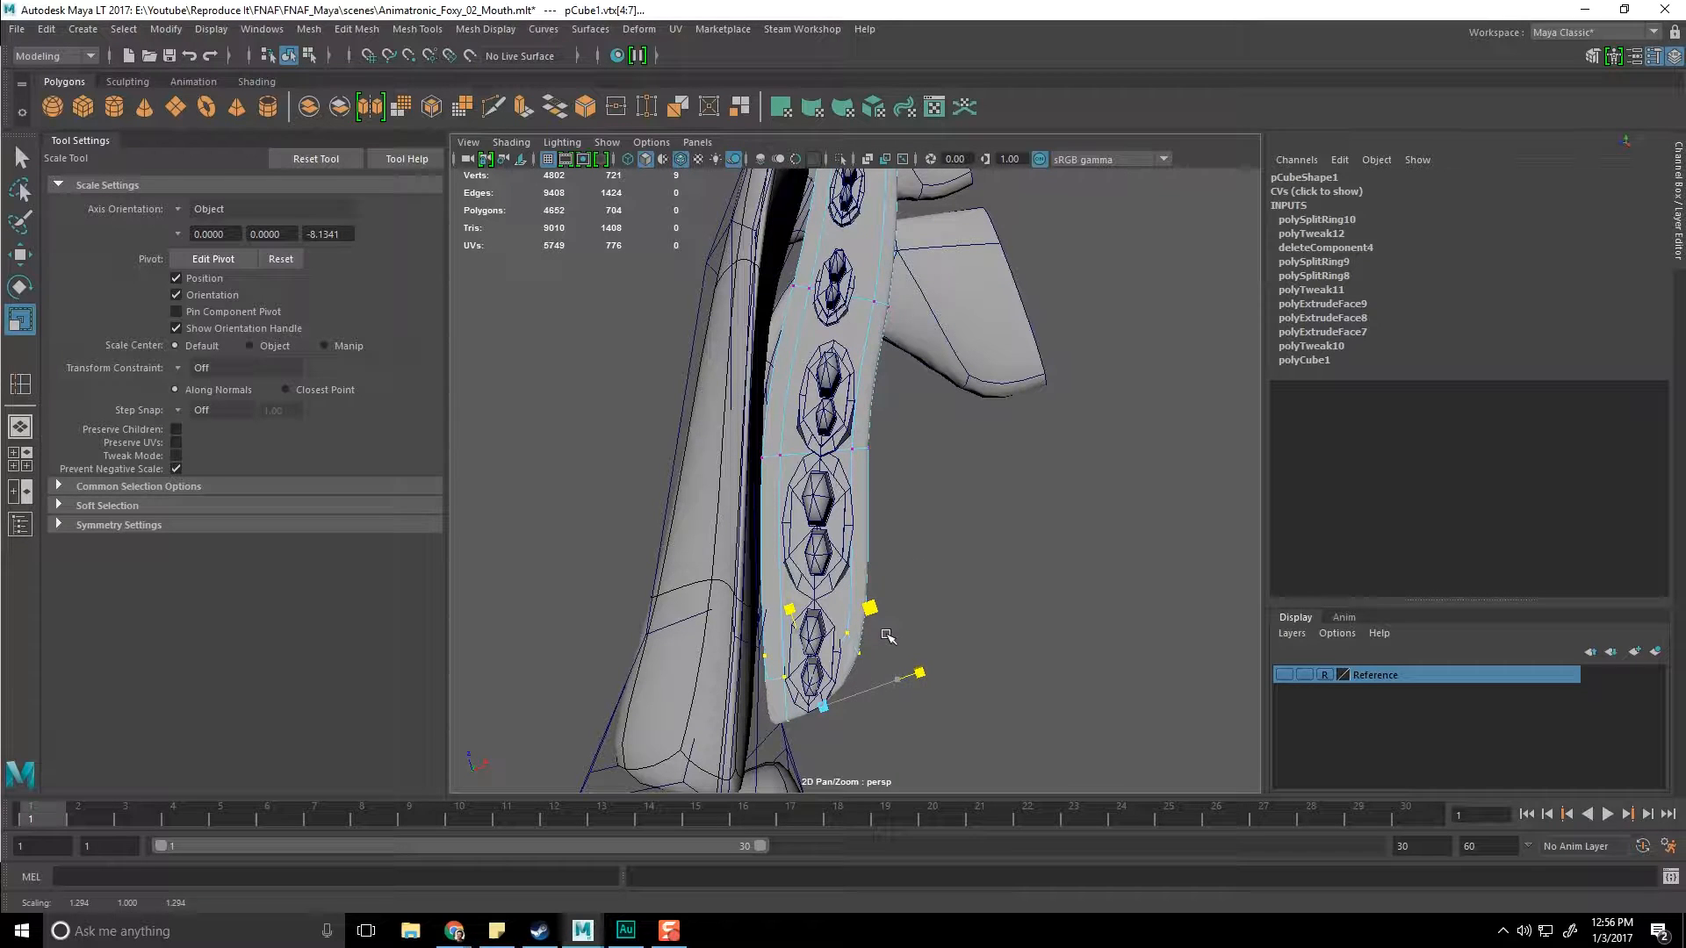
Step: Move the strip's rear-end vertices back to extend the strip past the rearmost double-pointed tooth
key(w)
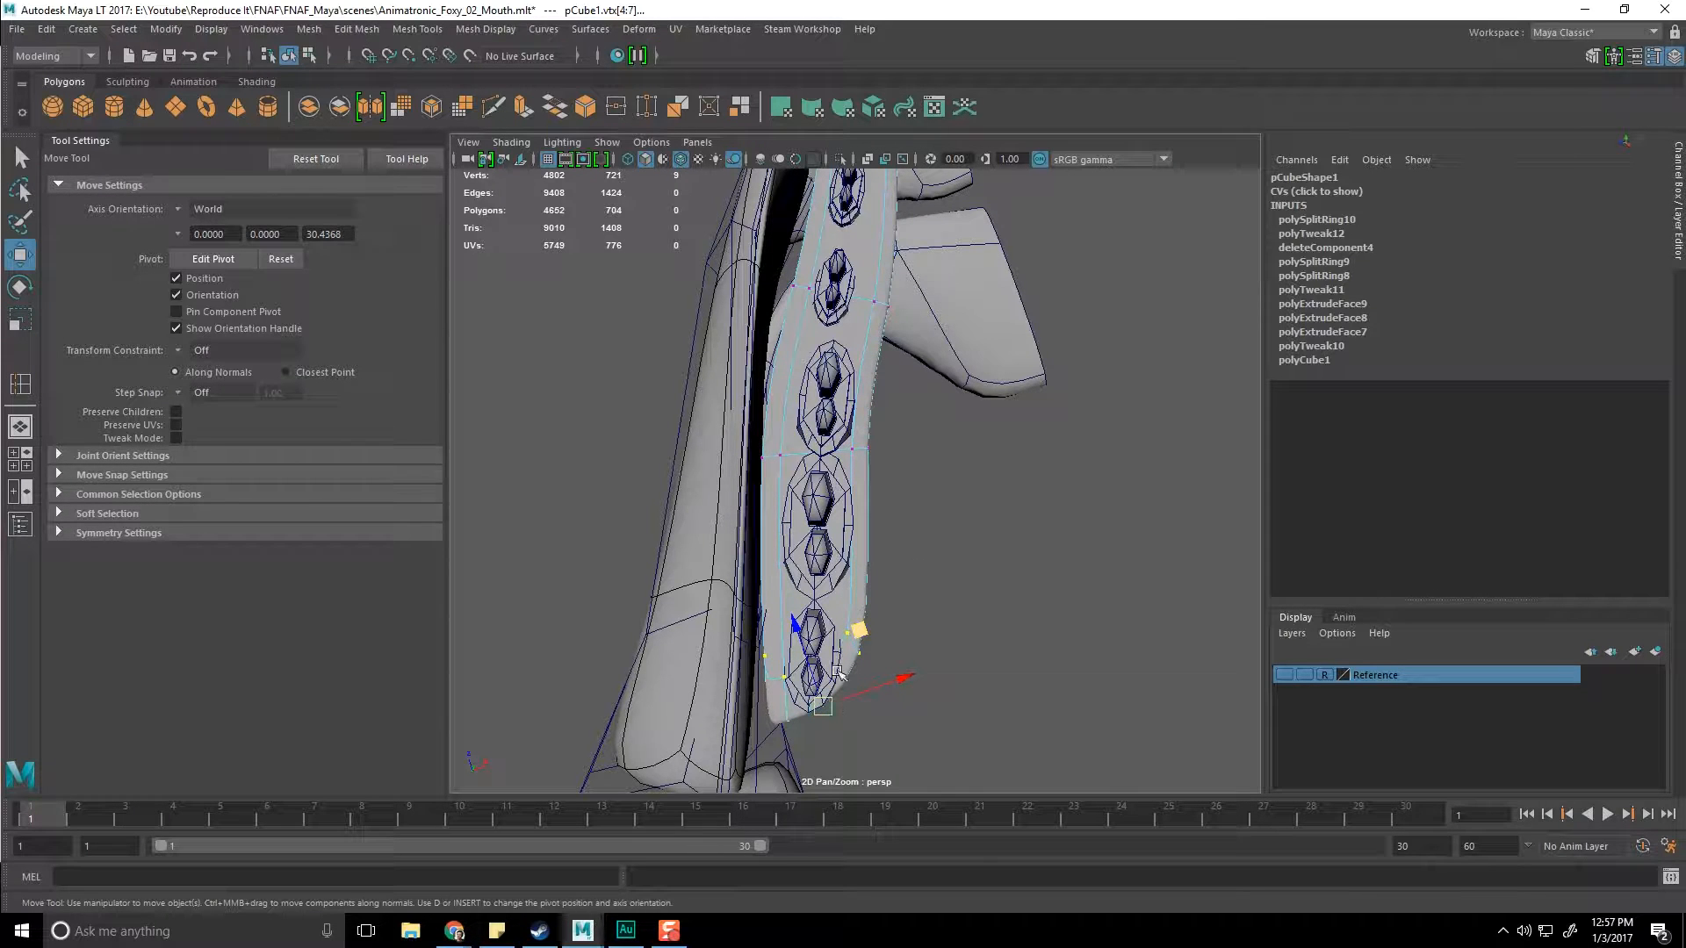
alt+drag(838, 672, 873, 717)
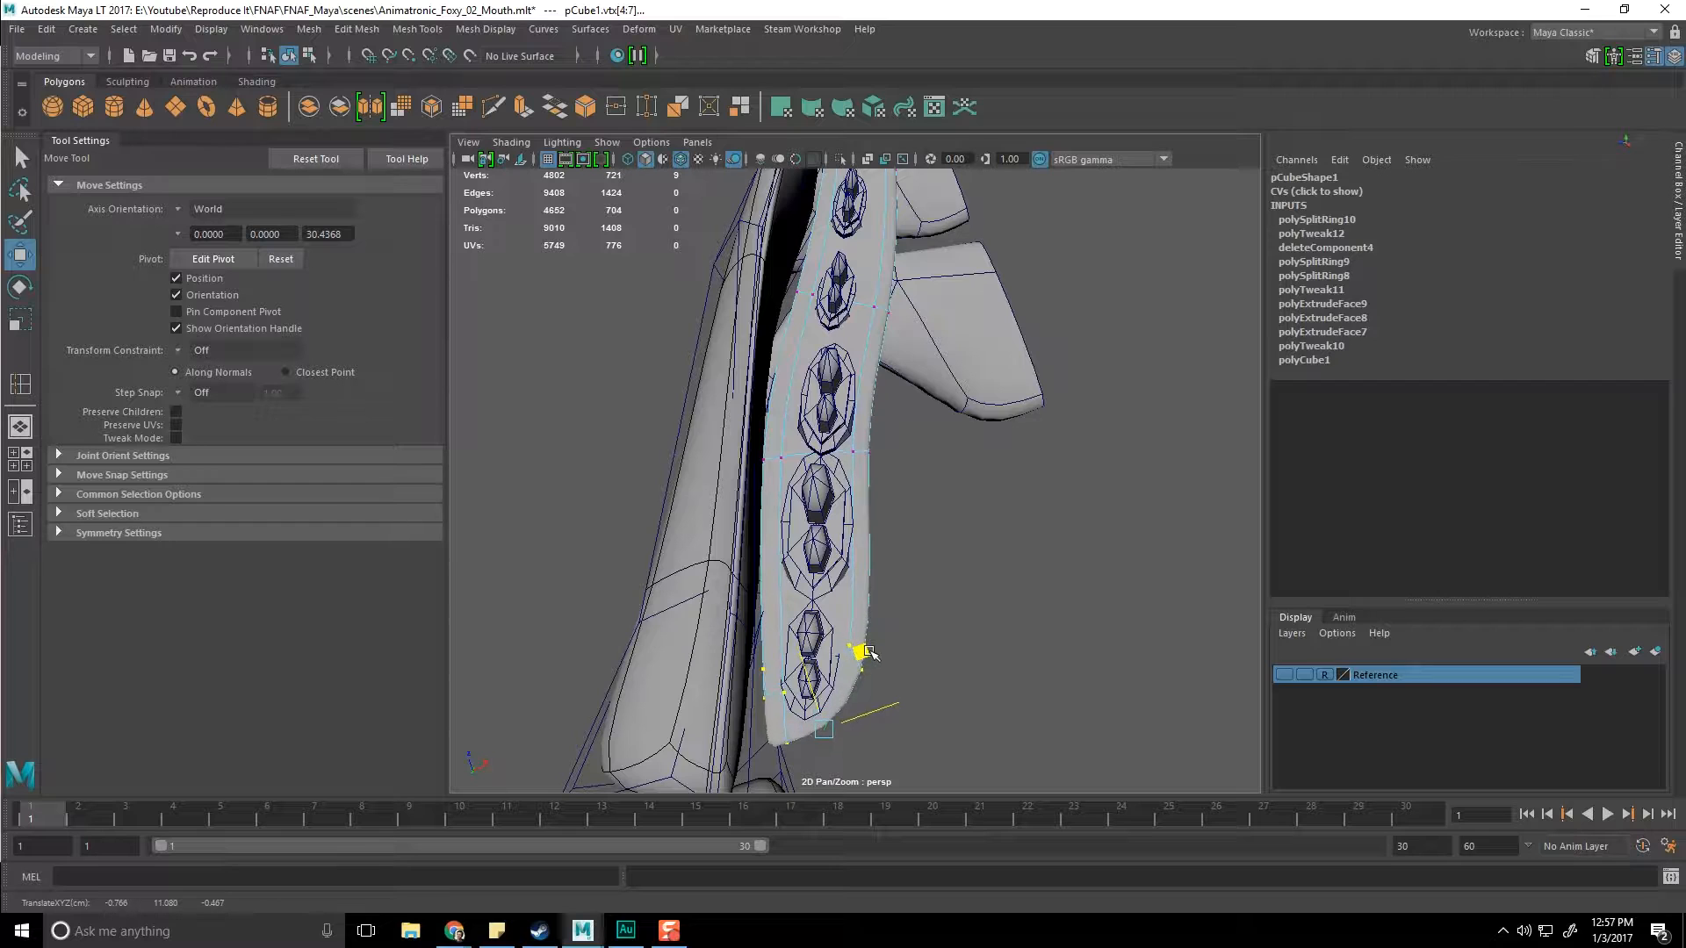
alt+middle_drag(860, 571, 865, 642)
Step: Fine-tune the position of the inserted vertex row and the row ahead of it beneath the double-pointed teeth
drag(755, 506, 910, 557)
alt+middle_drag(910, 557, 909, 585)
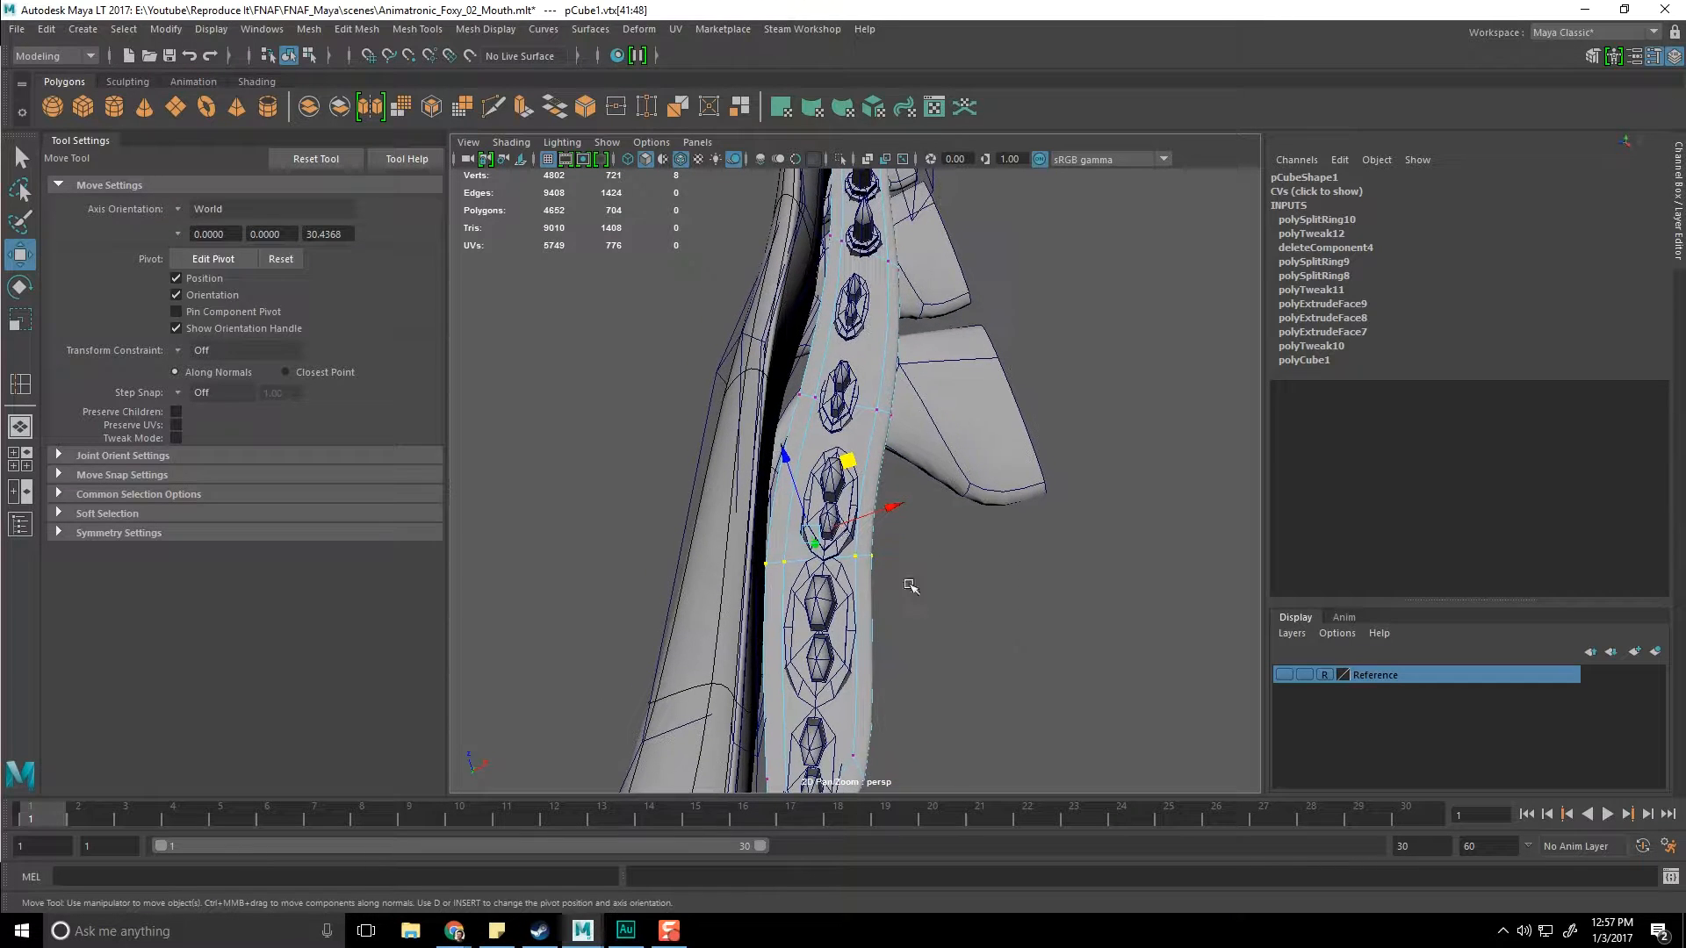
drag(825, 532, 830, 529)
alt+middle_drag(826, 434, 818, 565)
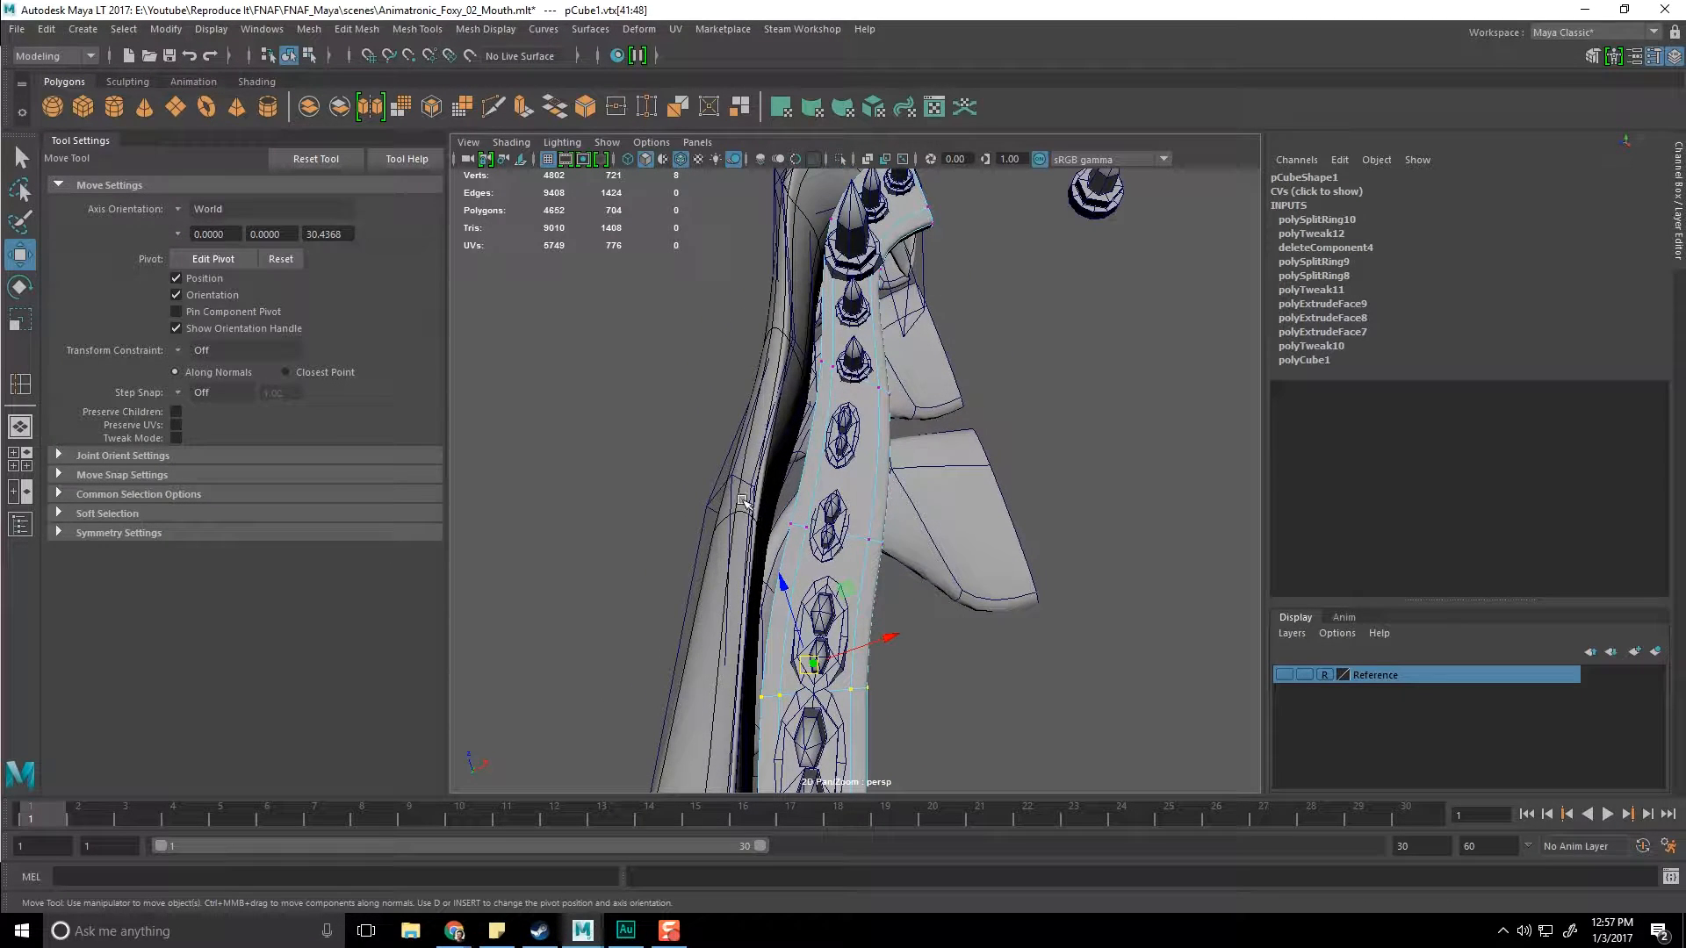
alt+drag(827, 527, 913, 615)
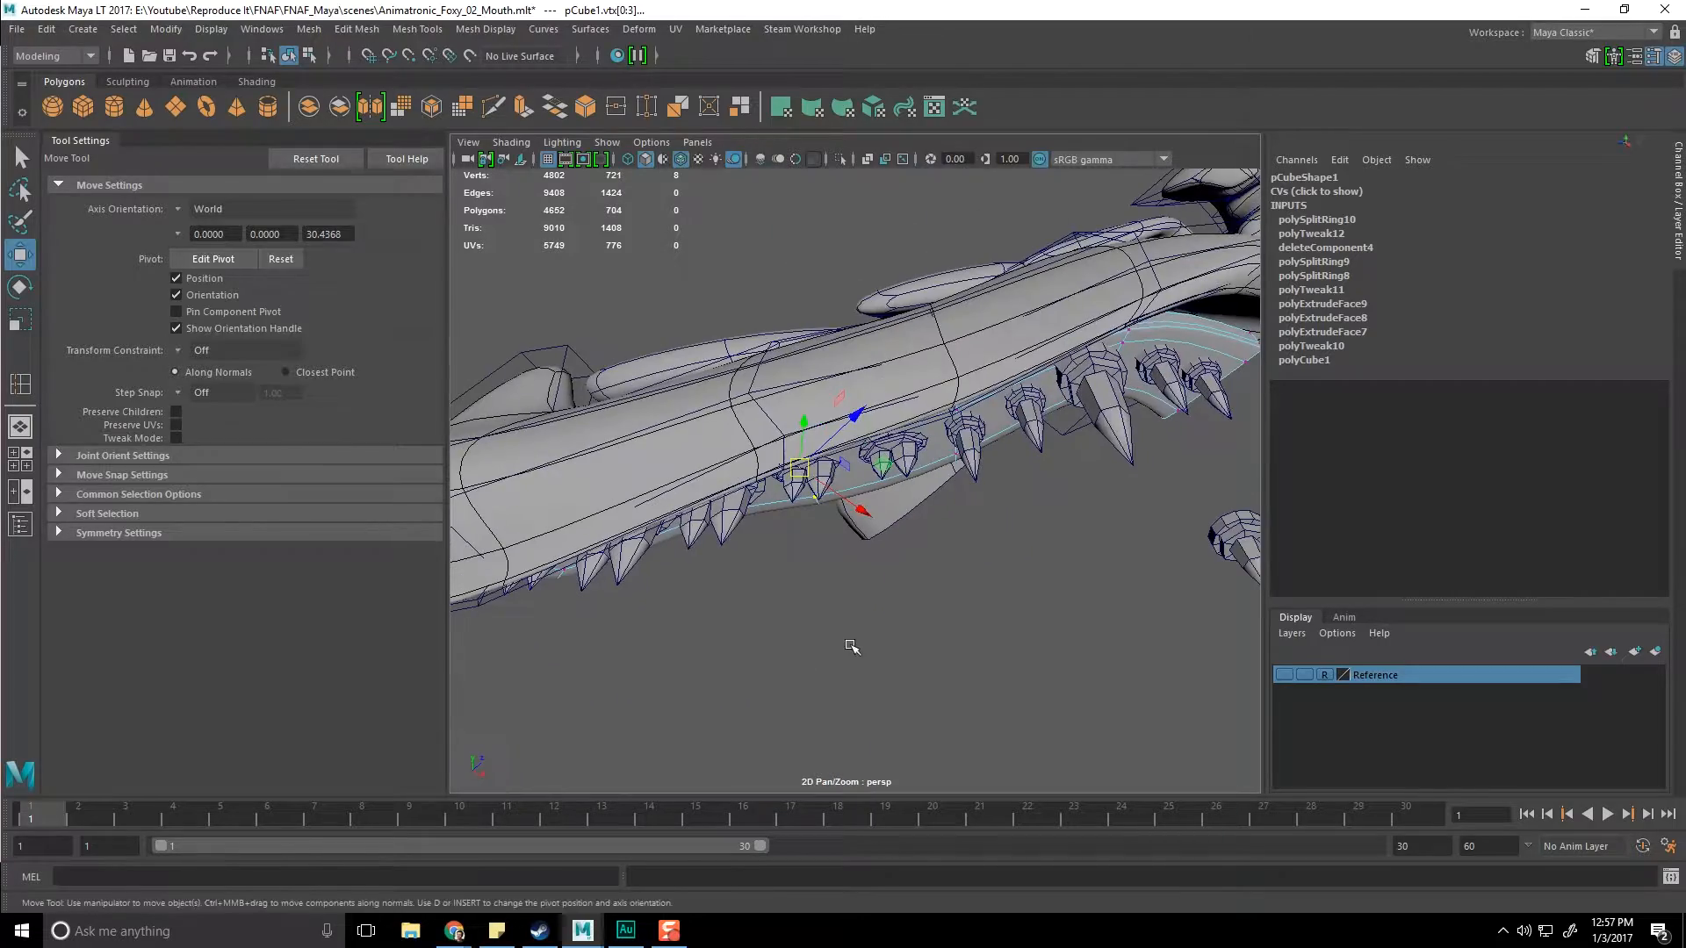
Step: Finish vertex editing on the upper-jaw strip, return to object selection and save the scene
key(q)
alt+drag(1114, 661, 919, 628)
key(F8)
key(ctrl+s)
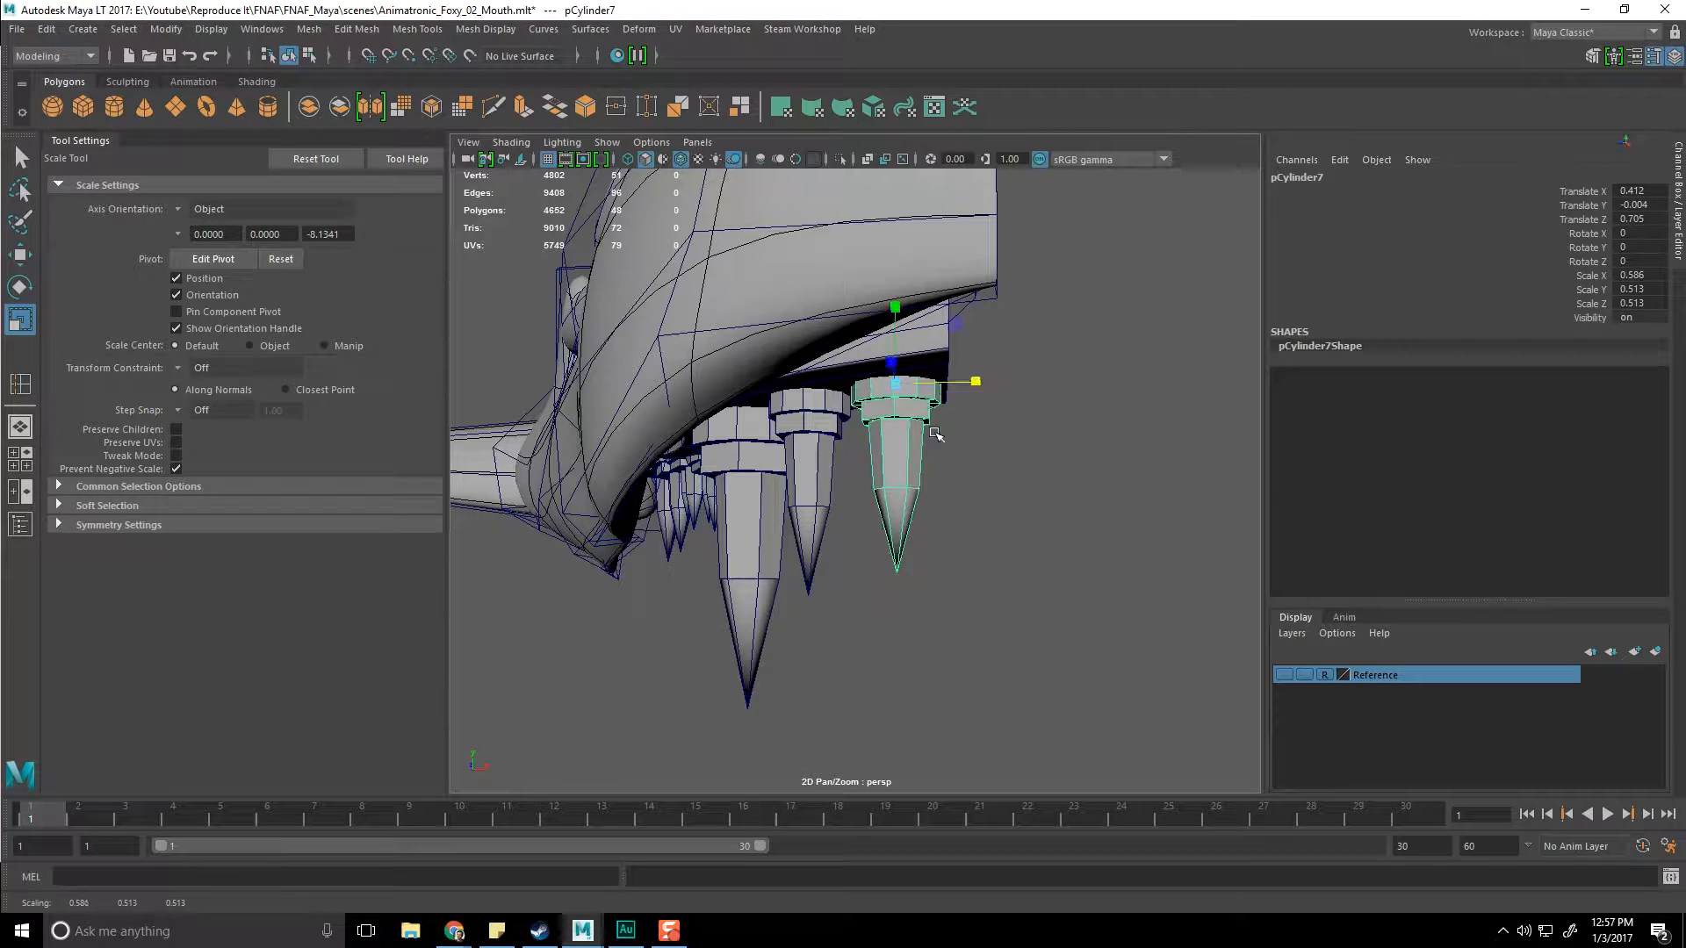
Step: Widen the two foremost teeth to X scales of 0.77 and 0.667, and nudge the foremost tooth to X 0.406, Z 0.708
click(827, 416)
alt+drag(935, 434, 917, 314)
key(w)
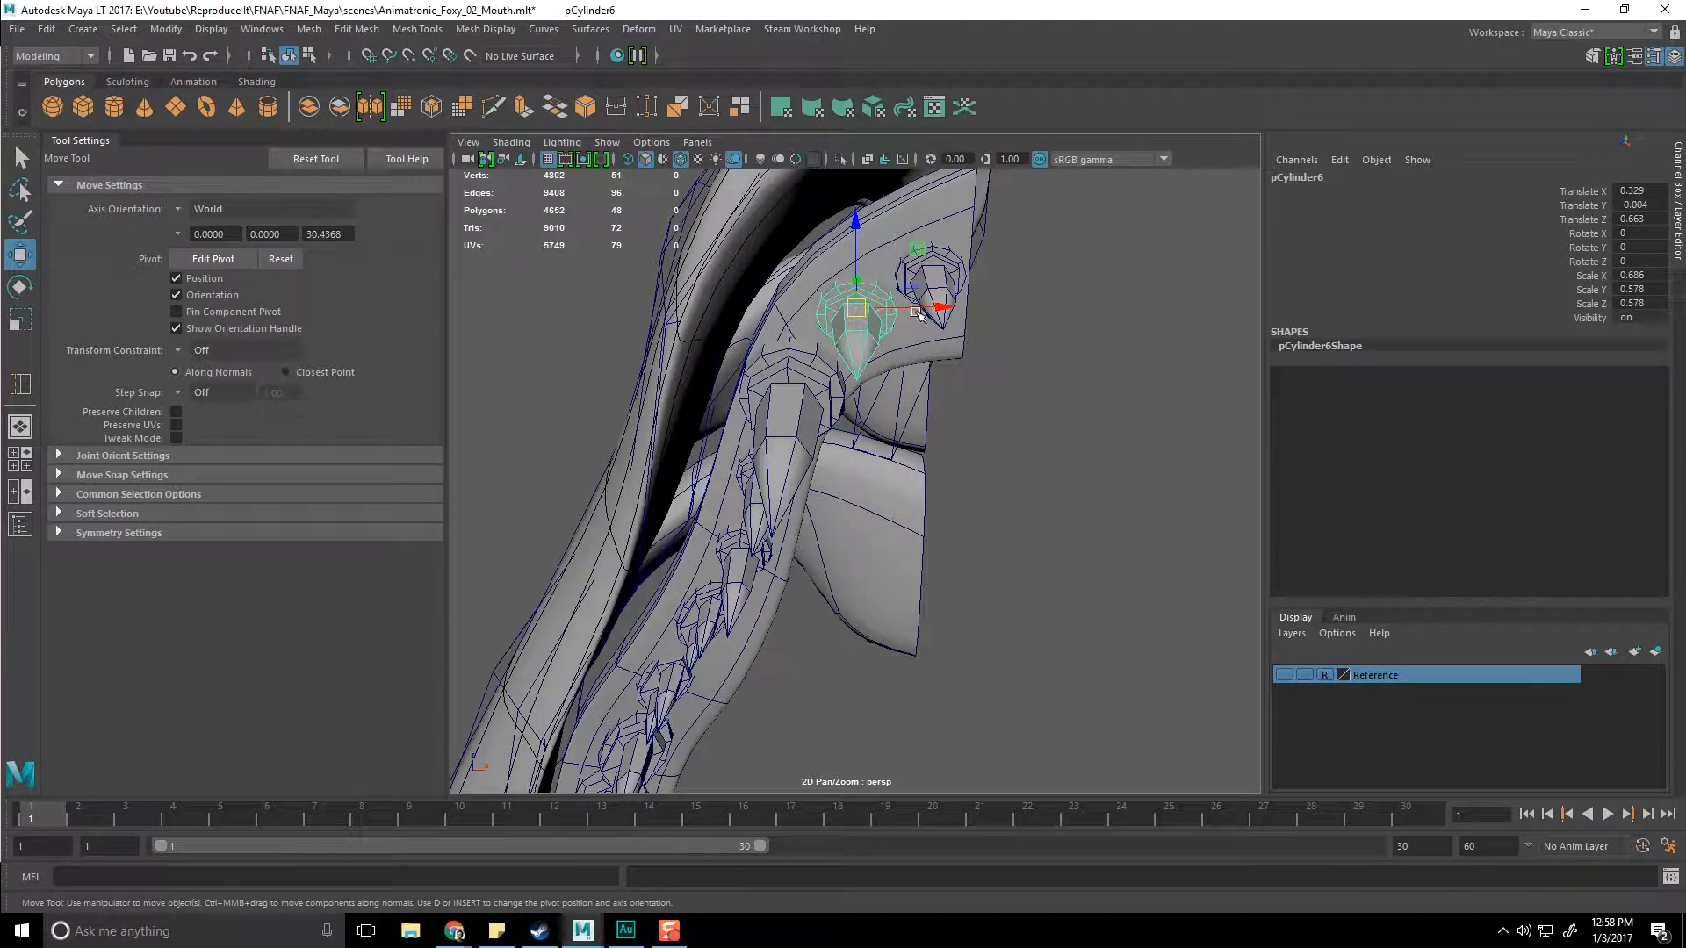
key(r)
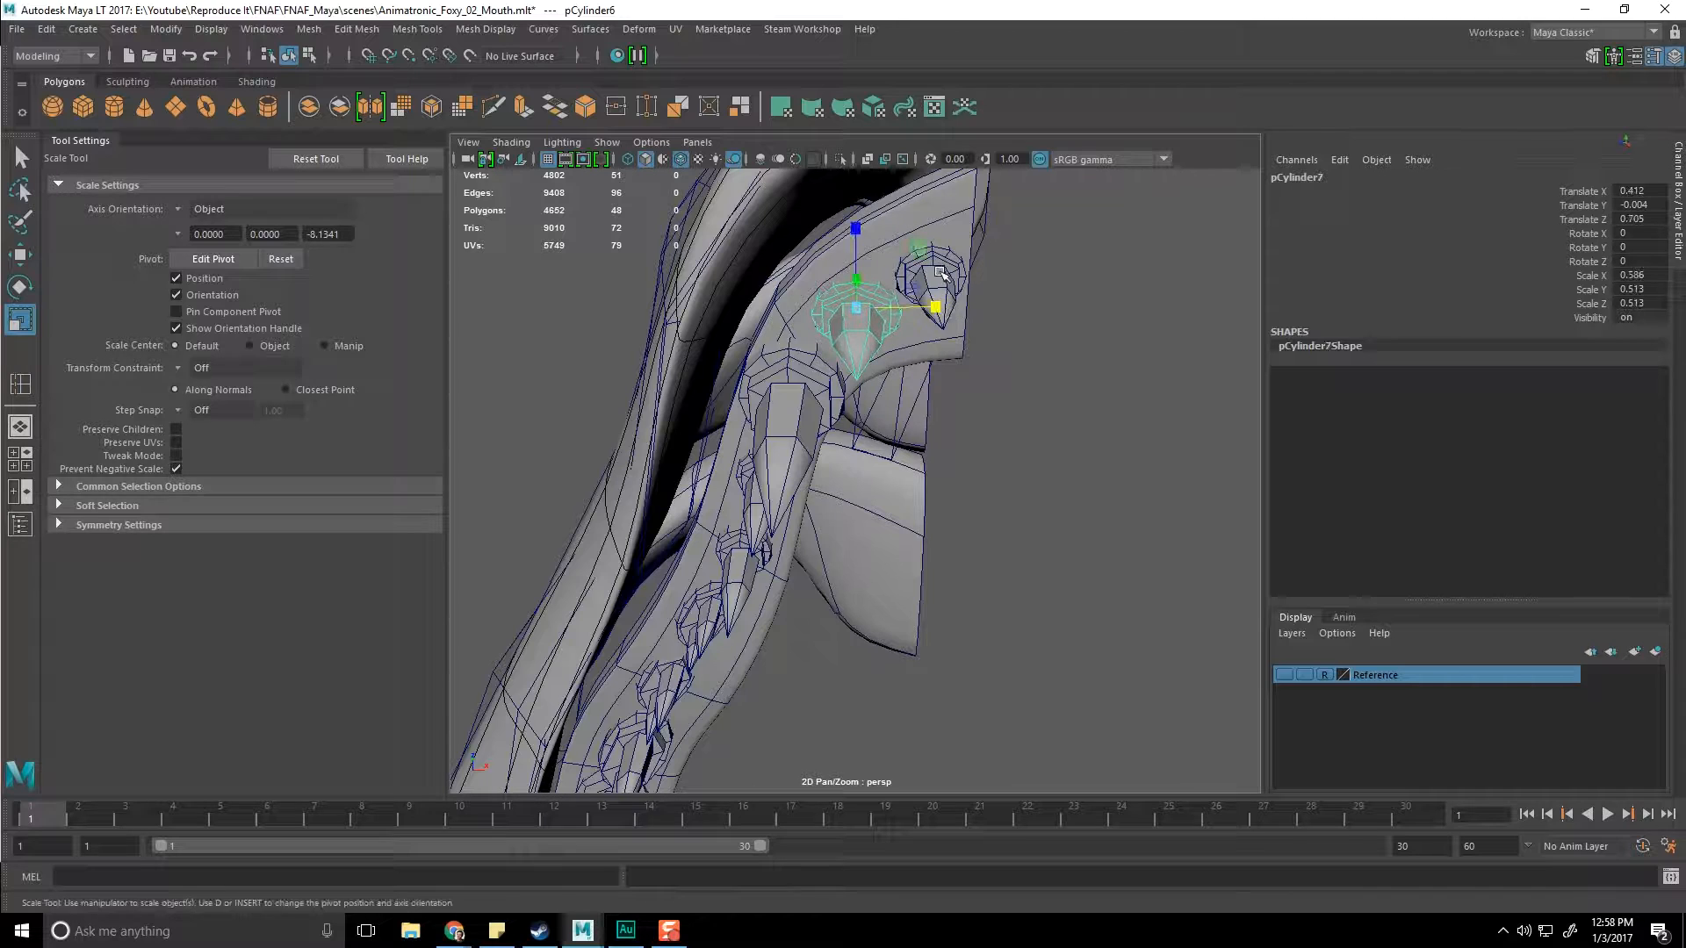
click(941, 273)
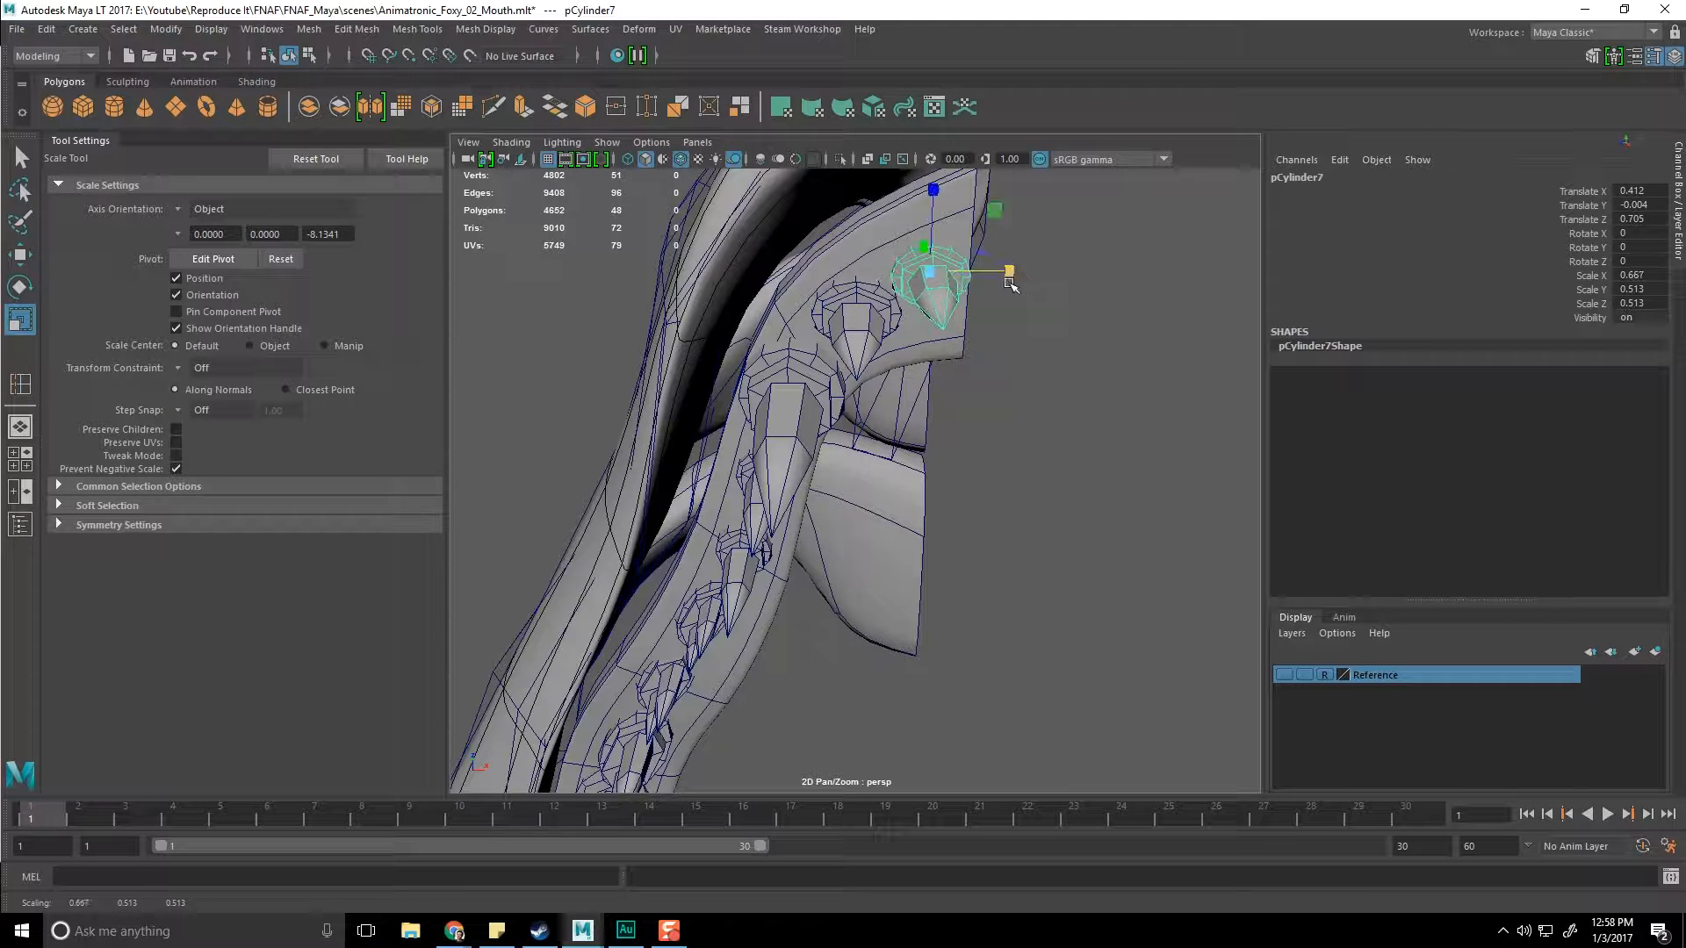
key(w)
key(q)
scroll(1062, 397, down, 5)
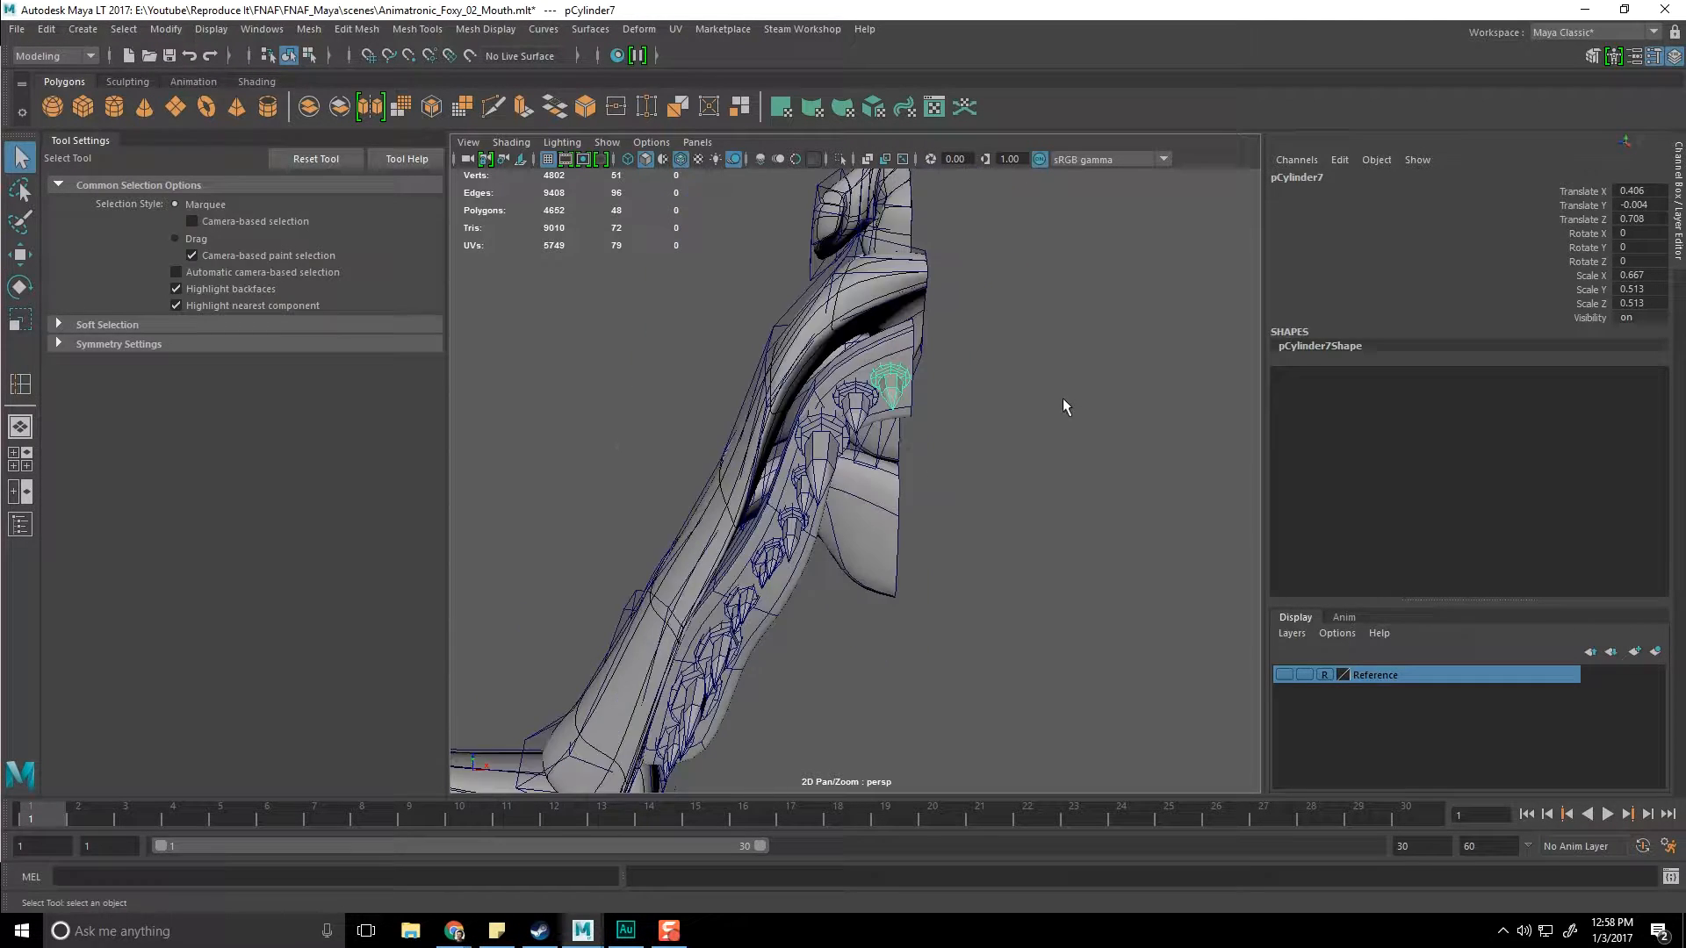
Step: Shift the foremost tooth's tip and lower vertex ring sideways toward the jaw's centre to slant its point
alt+drag(1063, 398, 1008, 470)
scroll(987, 560, up, 5)
right_drag(815, 395, 773, 429)
alt+drag(790, 439, 865, 491)
scroll(865, 492, up, 4)
drag(794, 711, 869, 772)
alt+drag(869, 531, 701, 534)
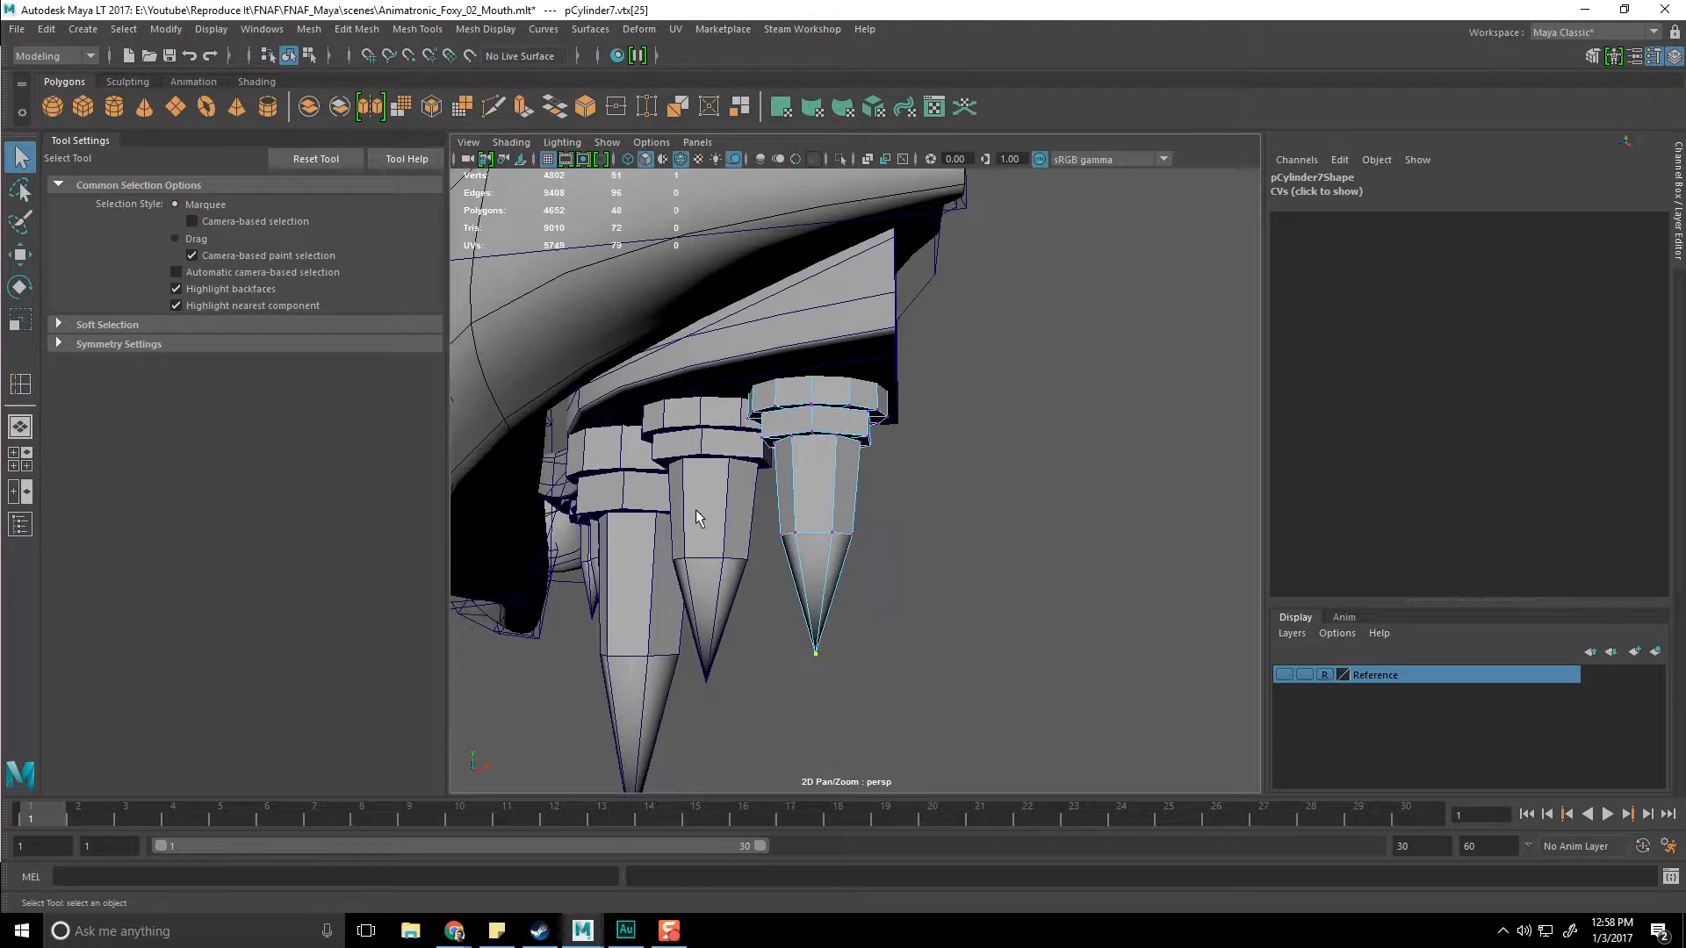
key(w)
drag(893, 656, 920, 663)
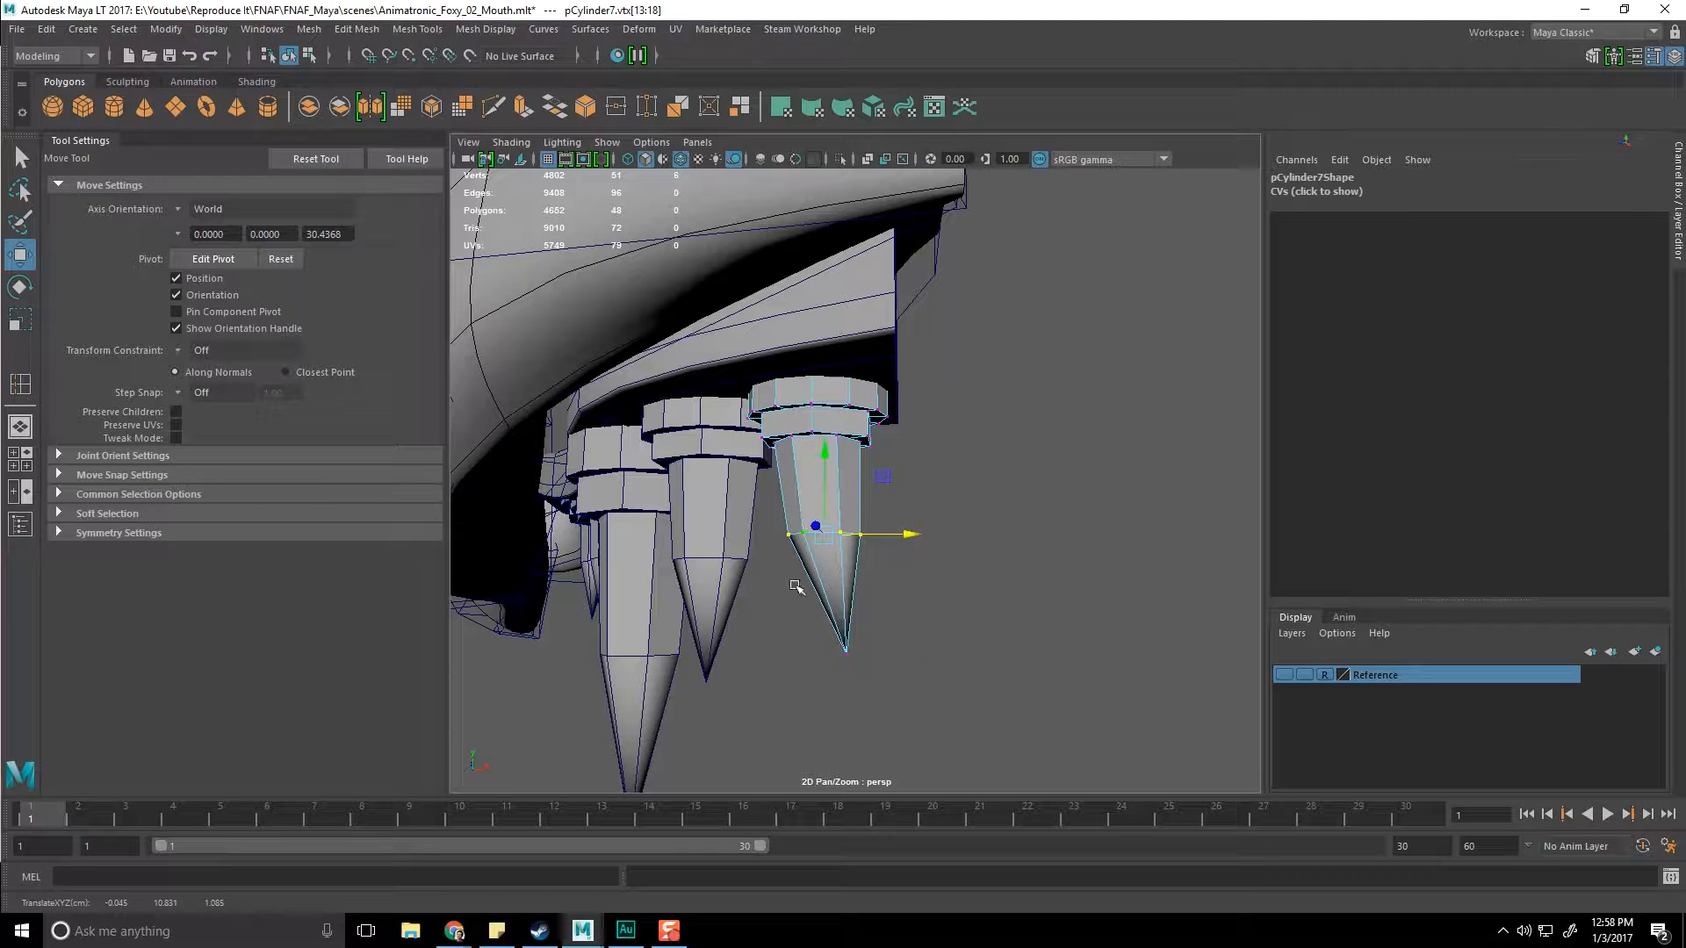
alt+drag(886, 584, 708, 486)
alt+drag(860, 553, 778, 488)
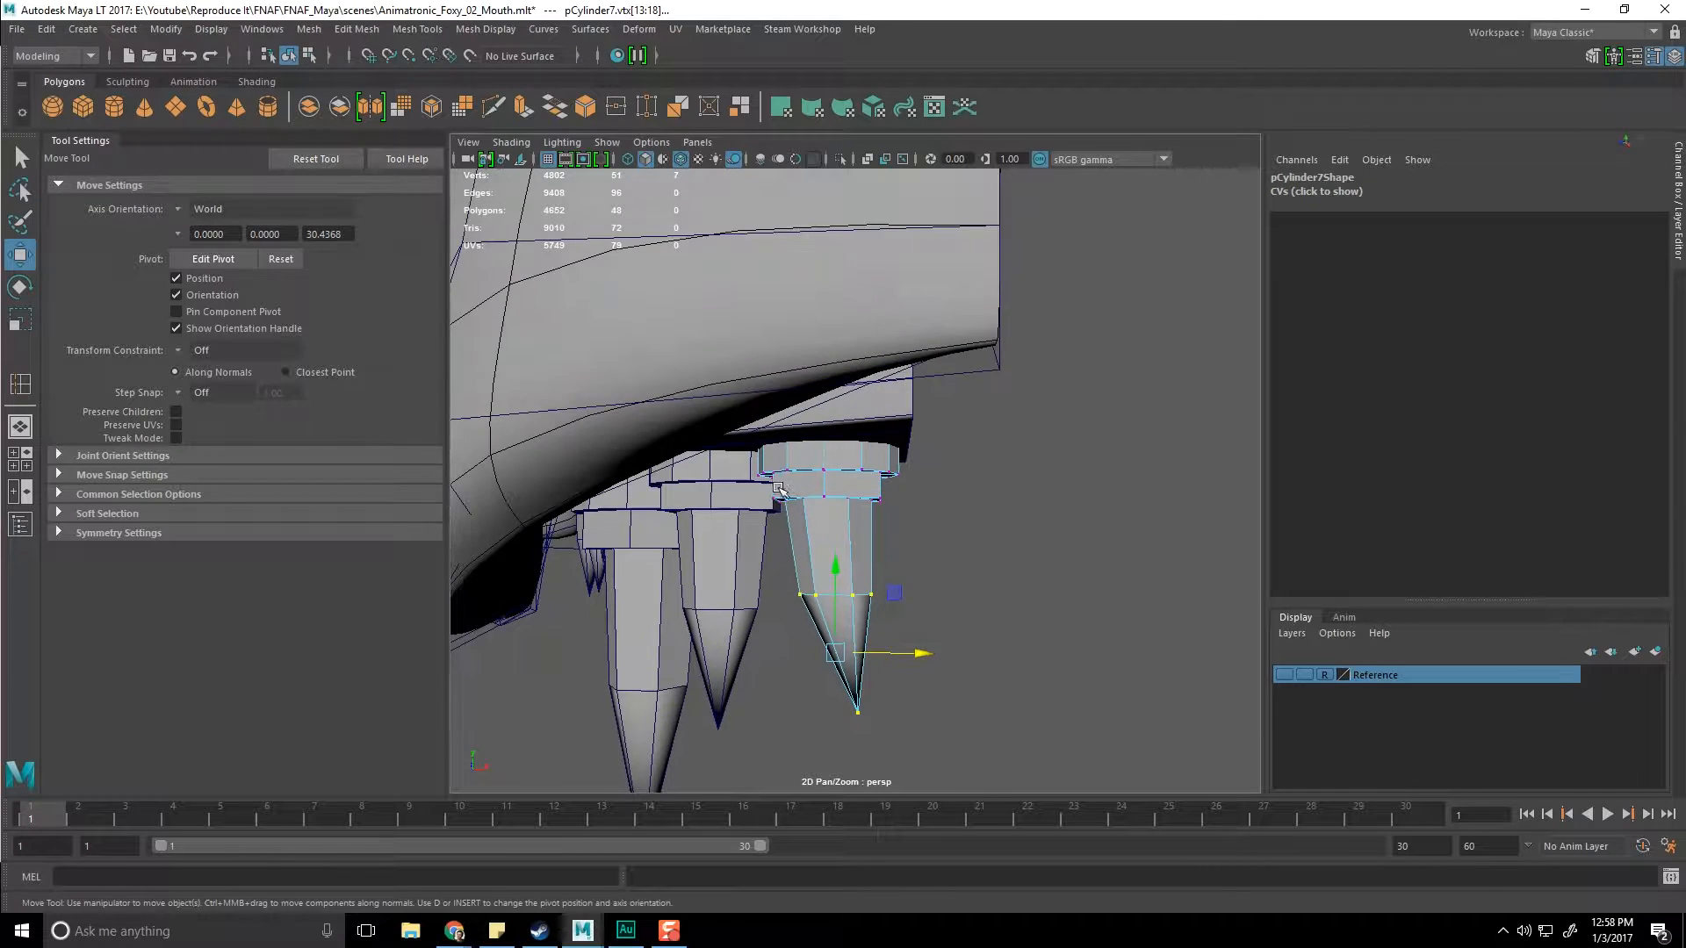
drag(912, 540, 911, 538)
alt+drag(907, 536, 790, 461)
Step: Slant the second tooth by shifting its tip vertex and lower vertex ring toward the jaw's centre
click(746, 447)
right_drag(746, 447, 748, 500)
right_drag(668, 450, 668, 450)
click(749, 651)
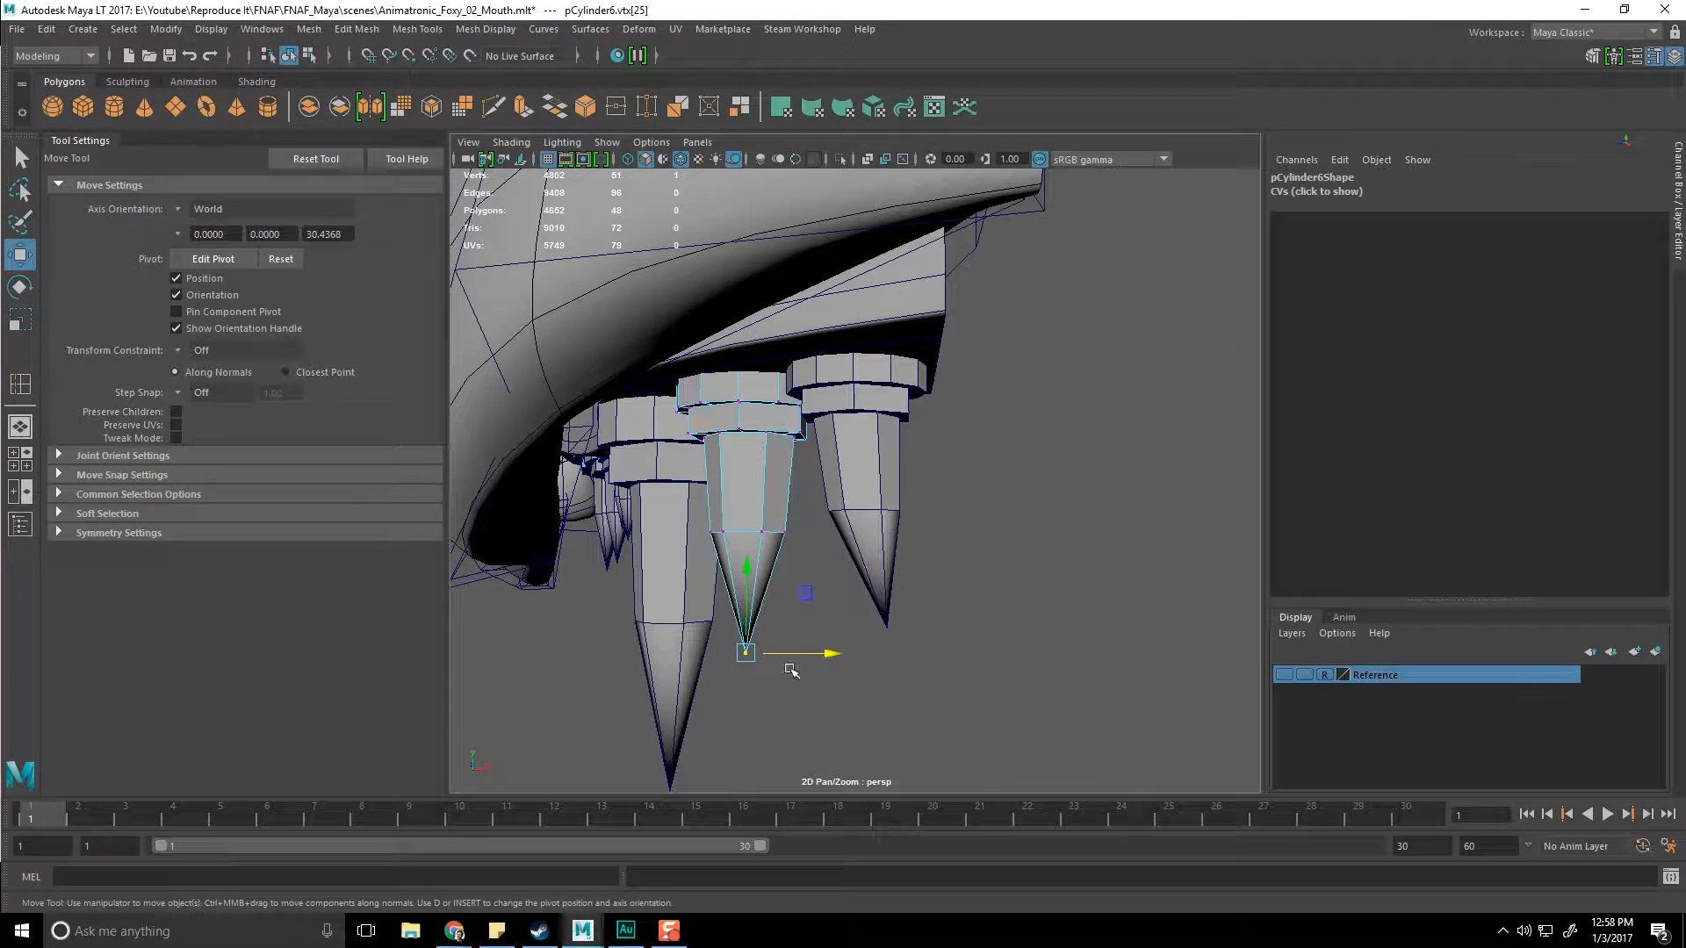
drag(832, 533, 834, 538)
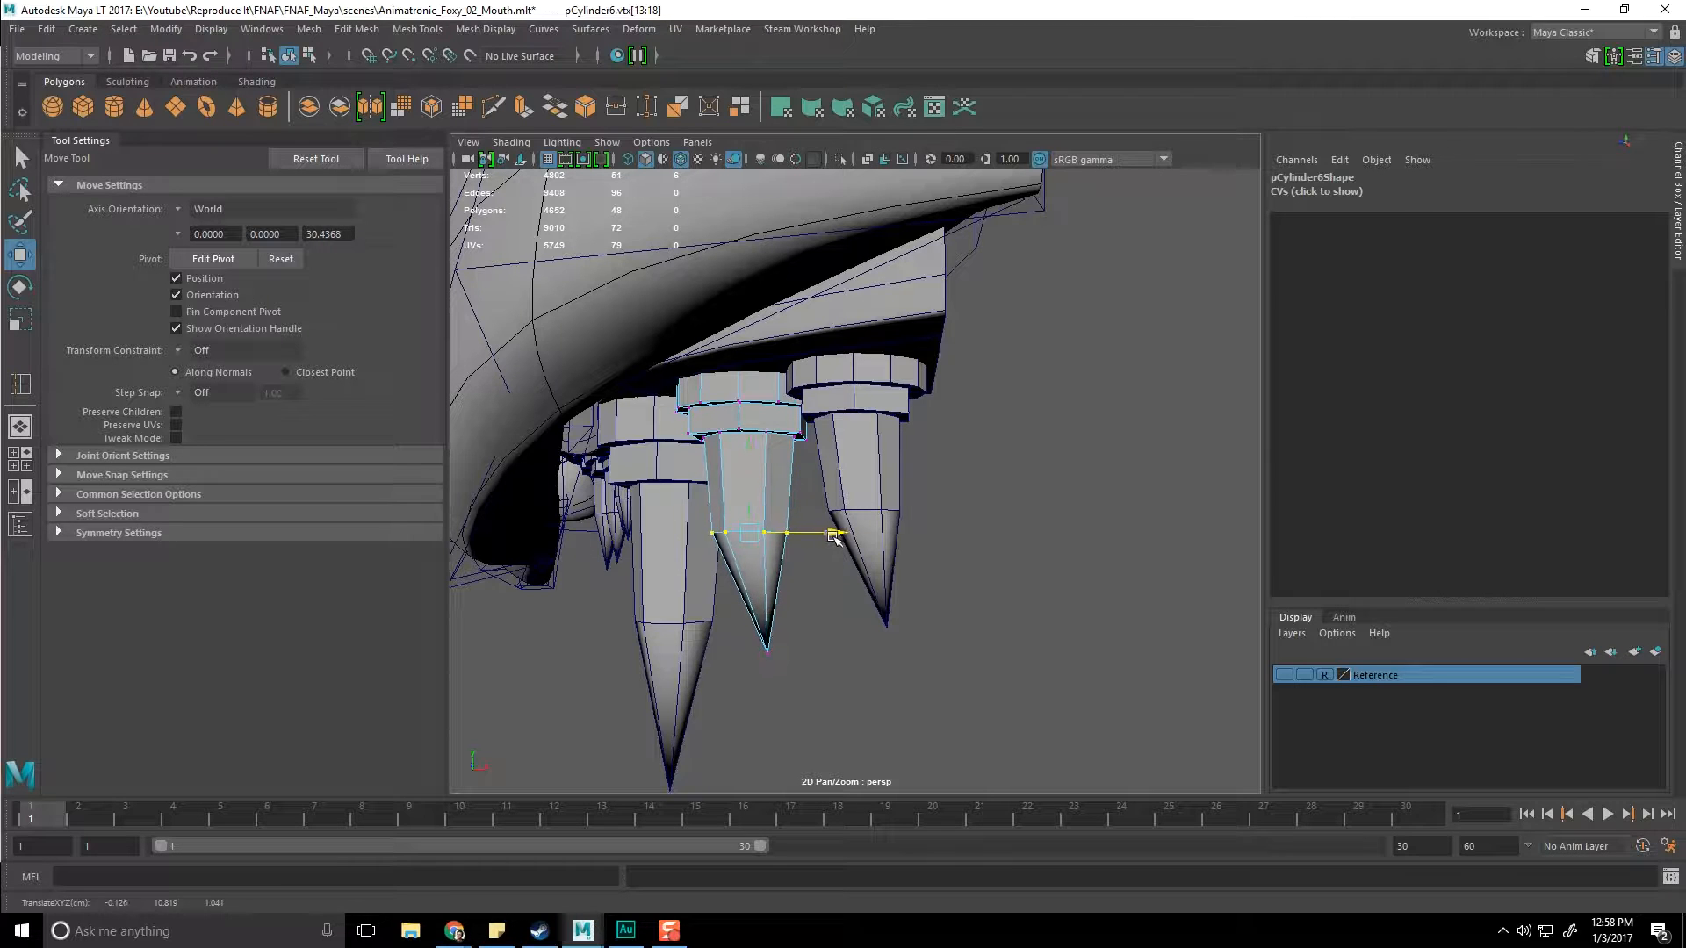
alt+drag(836, 631, 764, 625)
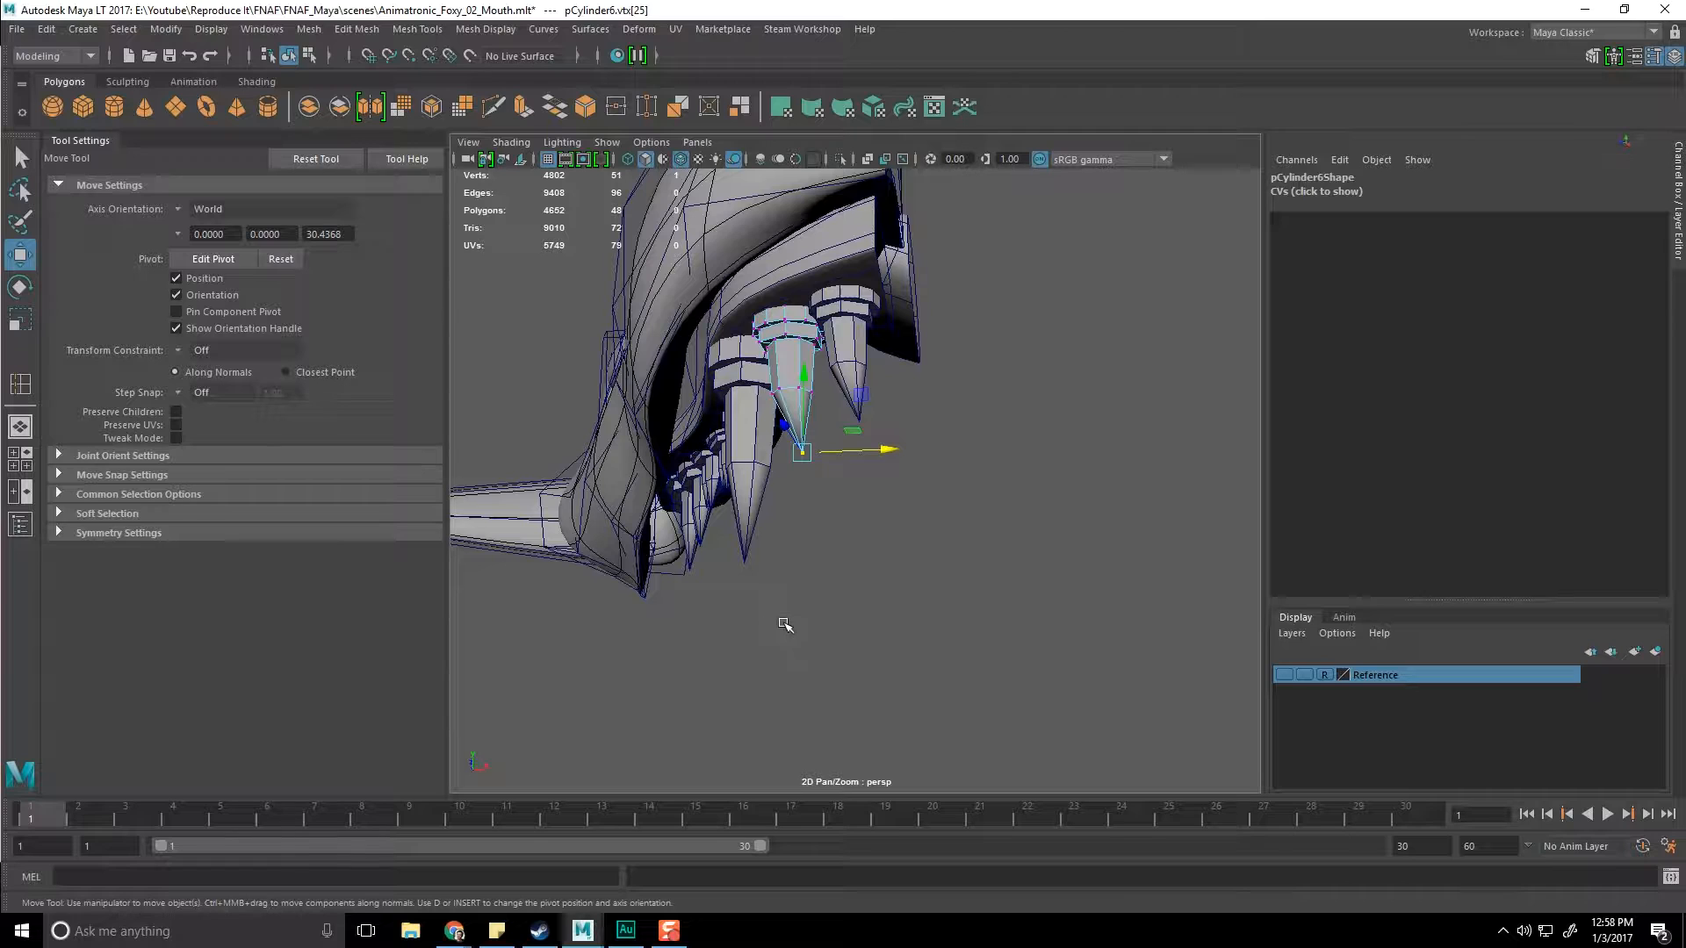
Step: Preview the row of teeth with smooth mesh display
key(F8)
click(851, 638)
key(q)
alt+right_drag(851, 636, 831, 554)
alt+drag(832, 555, 651, 423)
drag(976, 648, 828, 632)
key(3)
click(918, 682)
scroll(773, 623, up, 6)
Step: Return all the upper-jaw teeth to unsmoothed display and save the scene
click(681, 459)
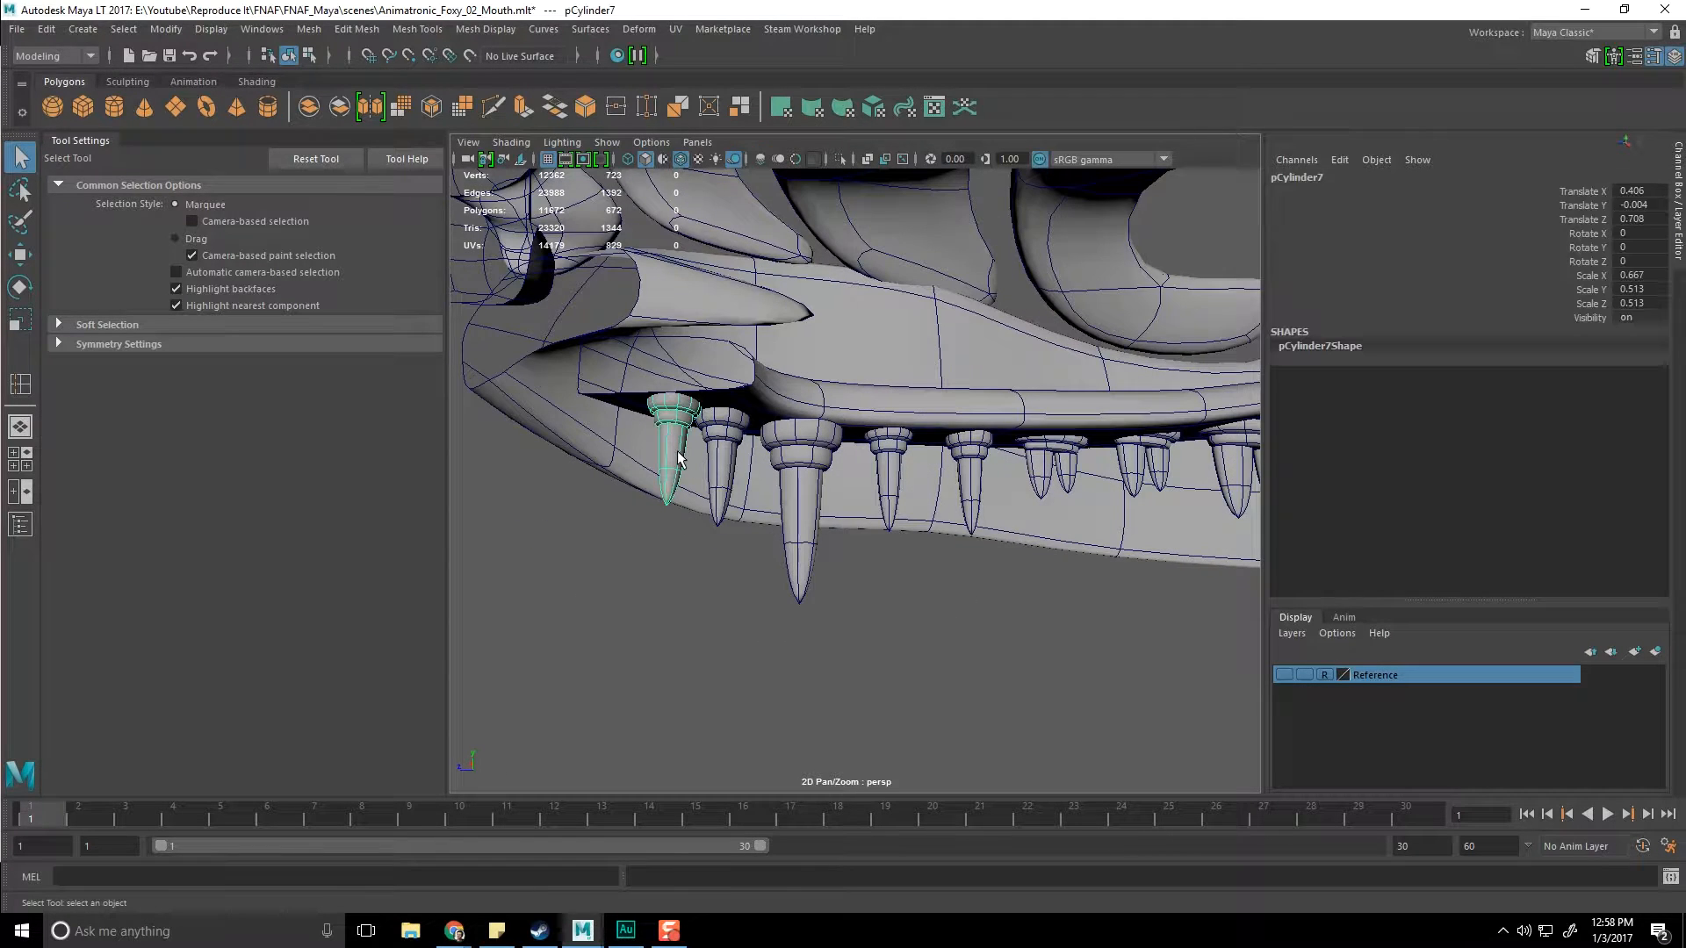
click(799, 492)
click(888, 478)
alt+drag(889, 479, 804, 499)
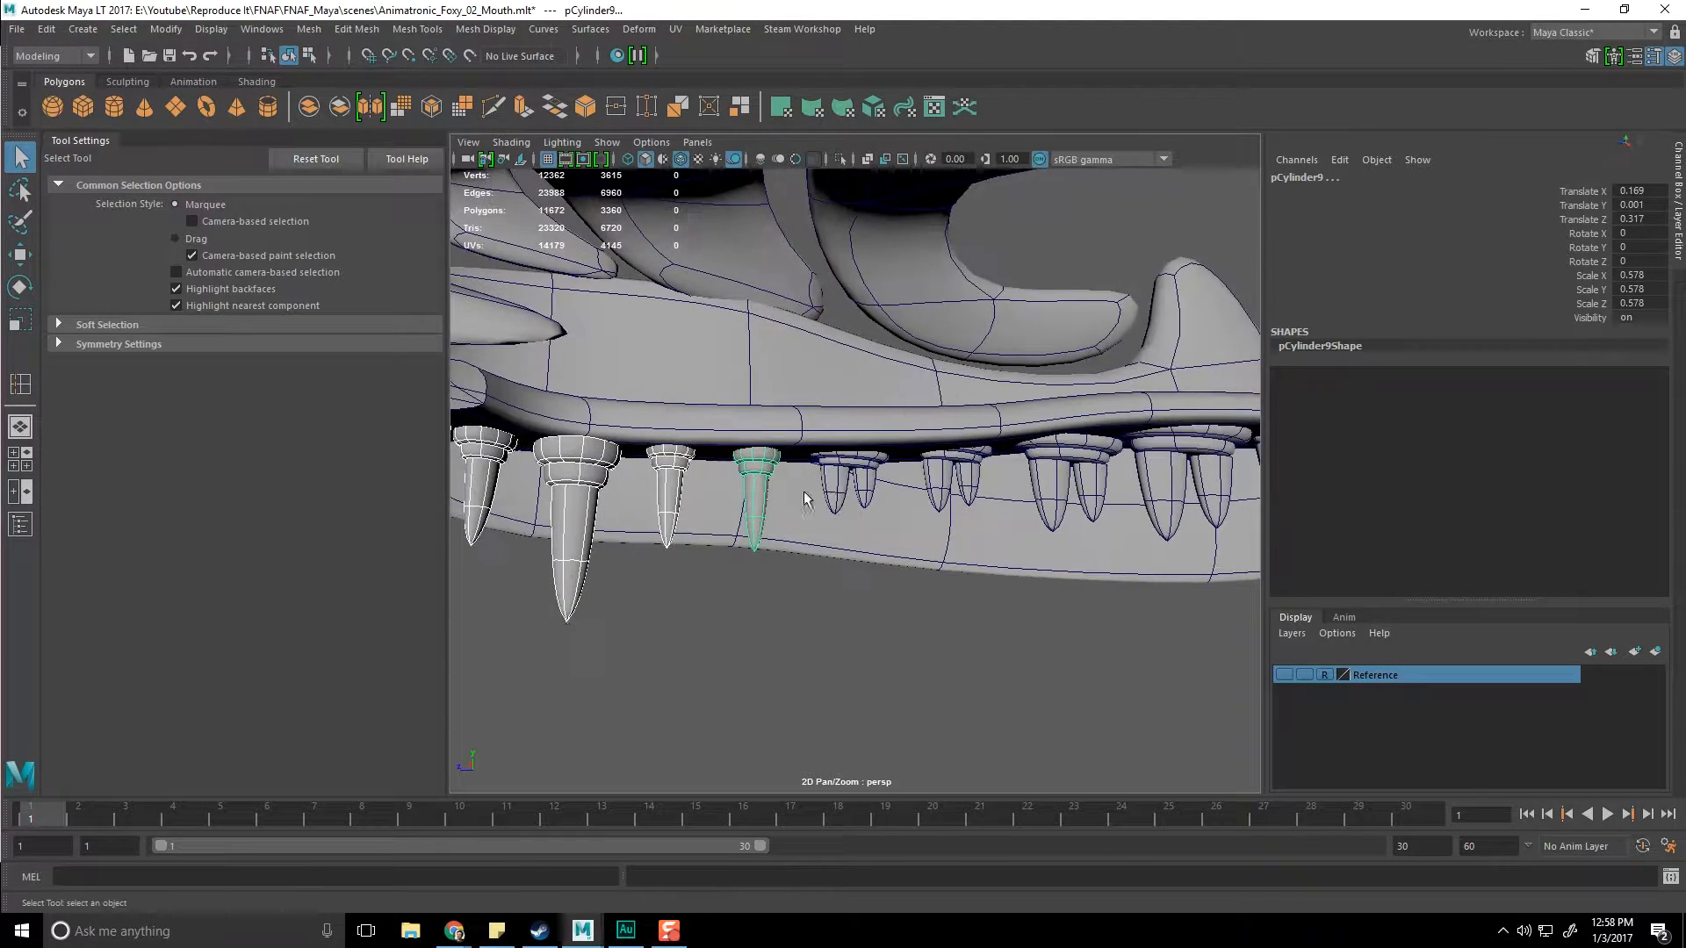
click(920, 481)
click(1075, 478)
alt+drag(1075, 478, 946, 488)
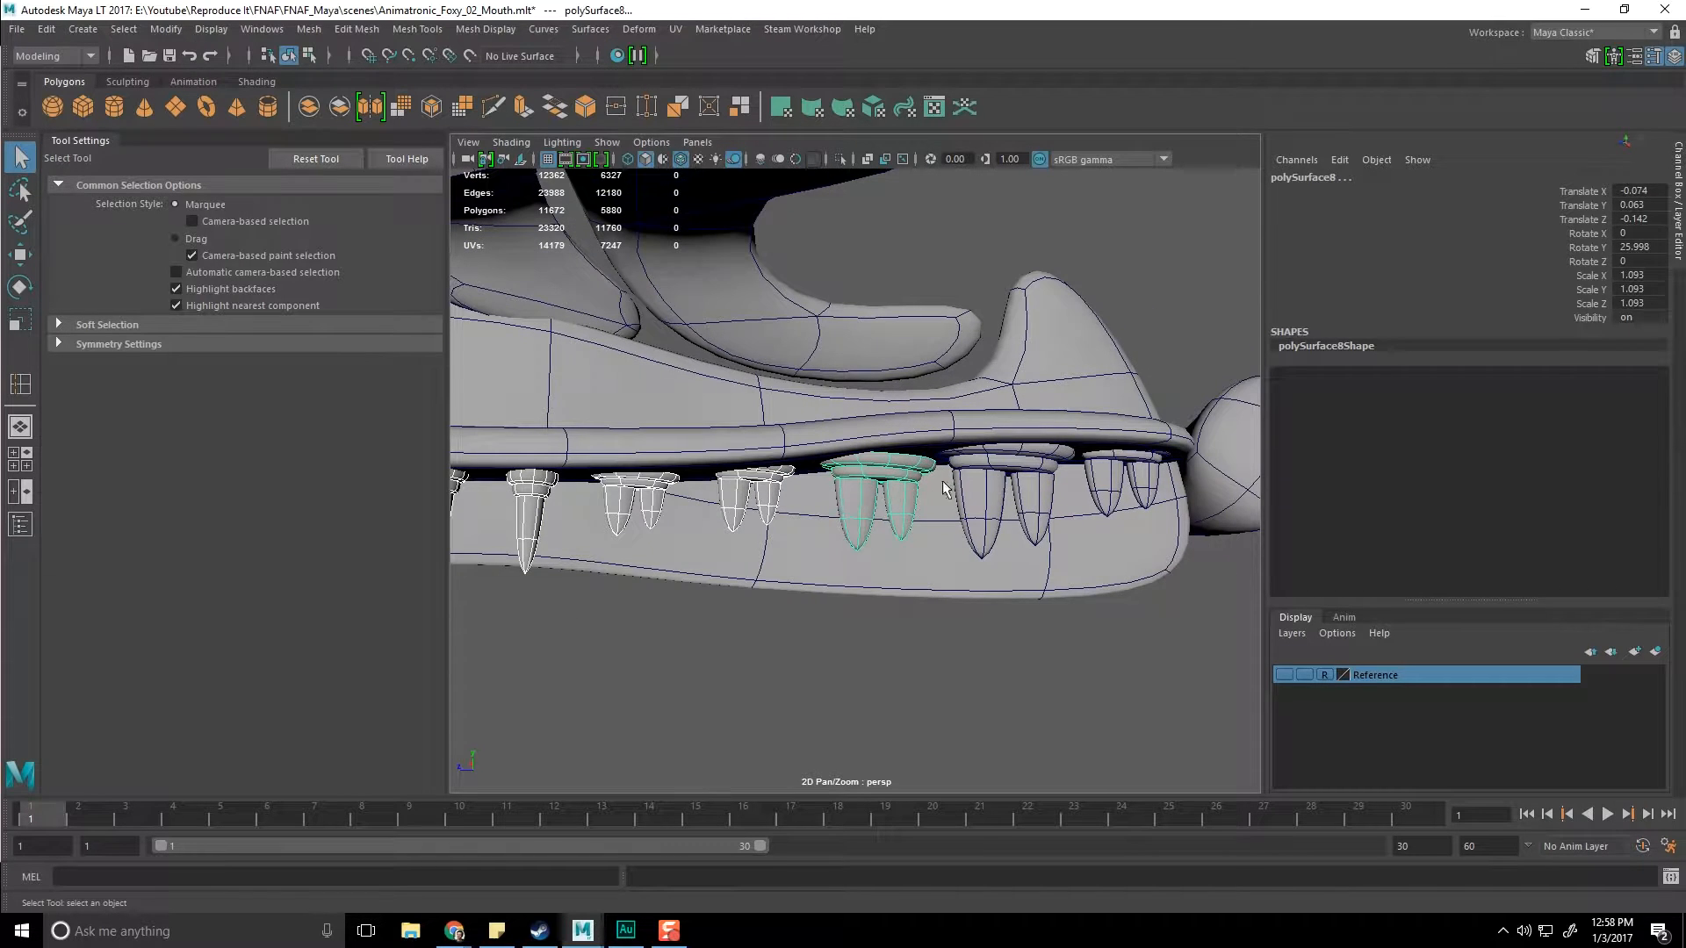
click(1018, 465)
click(1097, 465)
alt+drag(1098, 465, 1025, 665)
click(996, 672)
key(ctrl+s)
alt+drag(823, 606, 1201, 493)
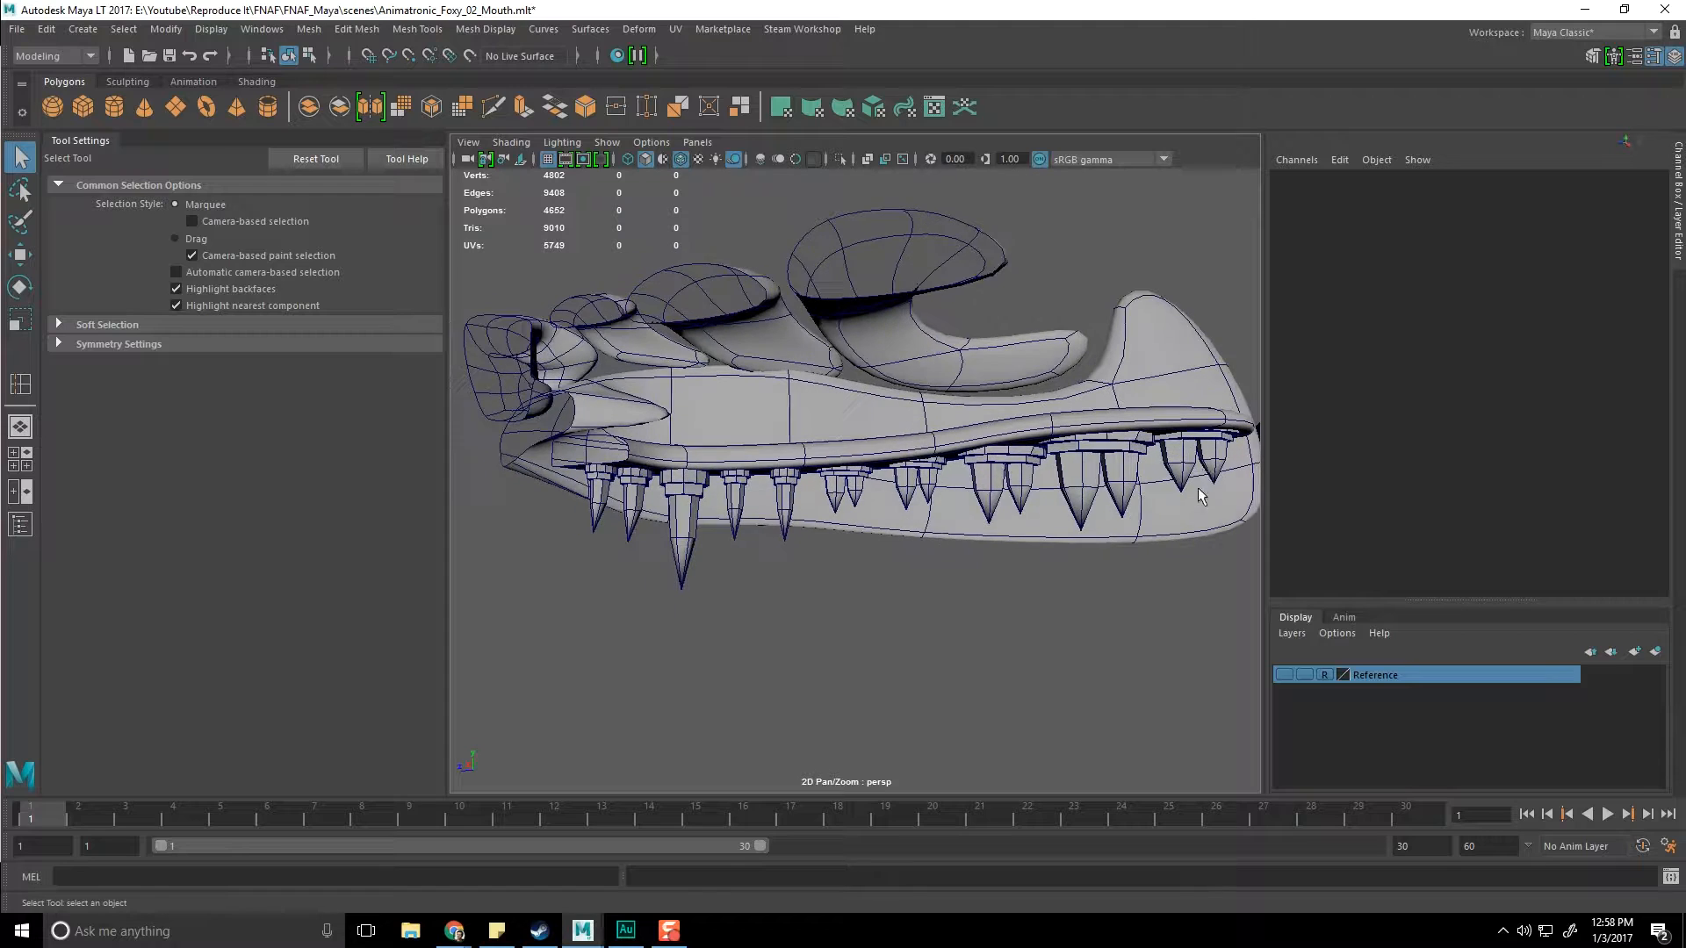
Step: Apply a normal angle of 30 to all the upper-jaw teeth
click(1149, 465)
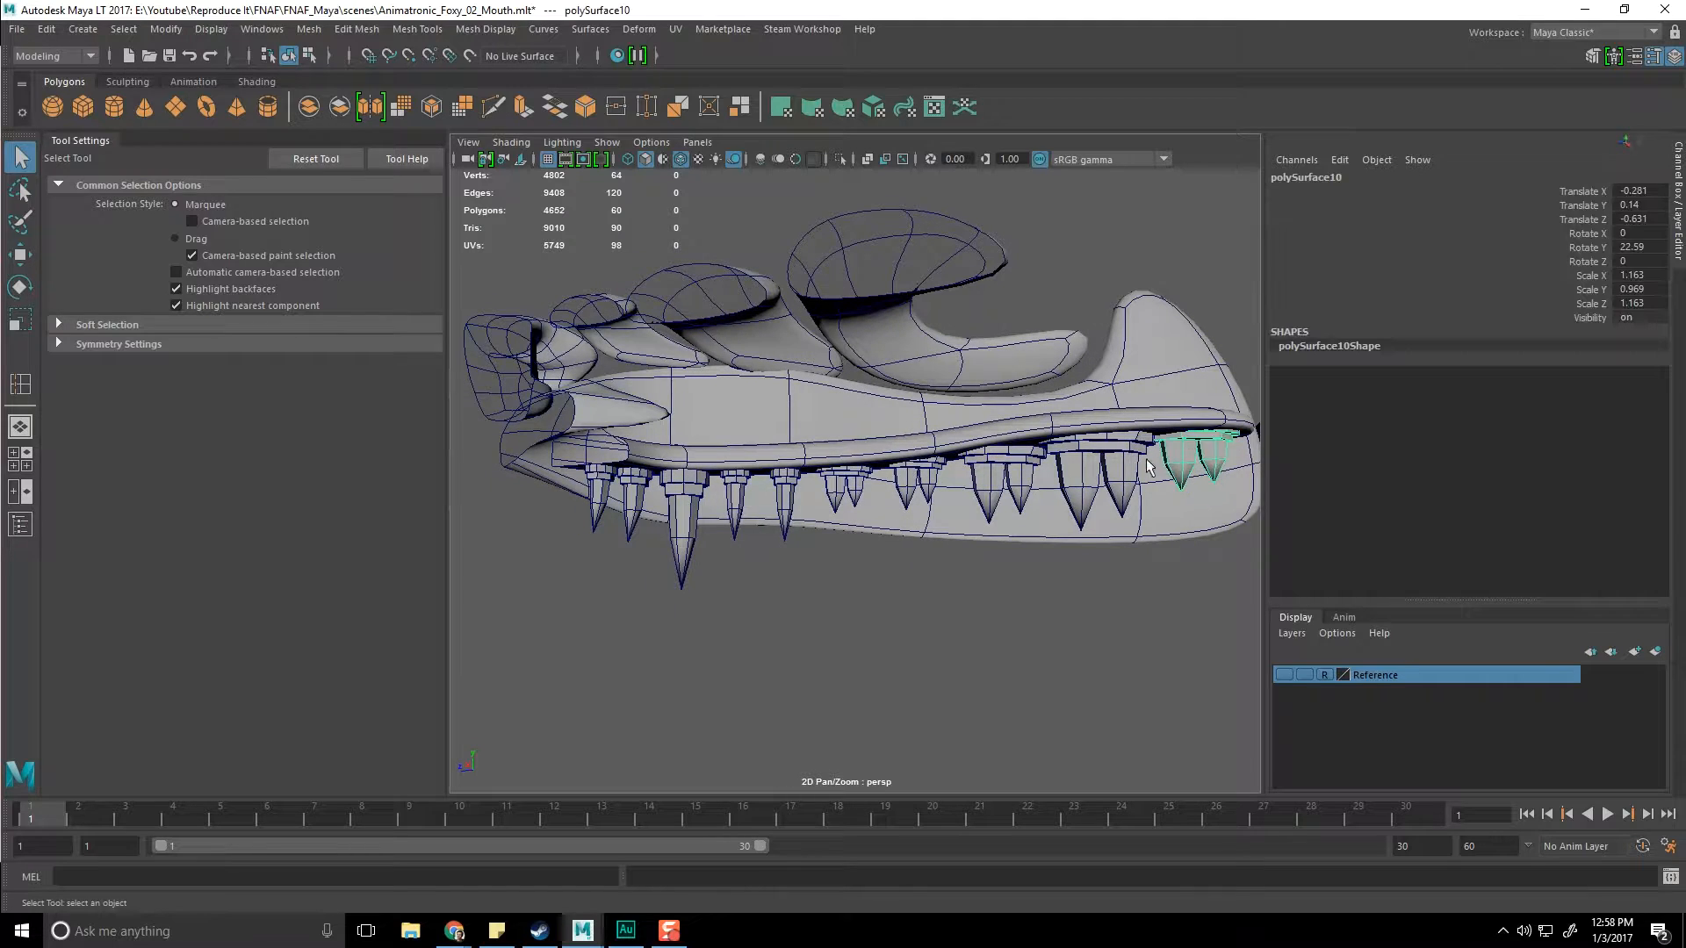
click(904, 487)
click(841, 490)
click(737, 499)
click(681, 504)
click(629, 502)
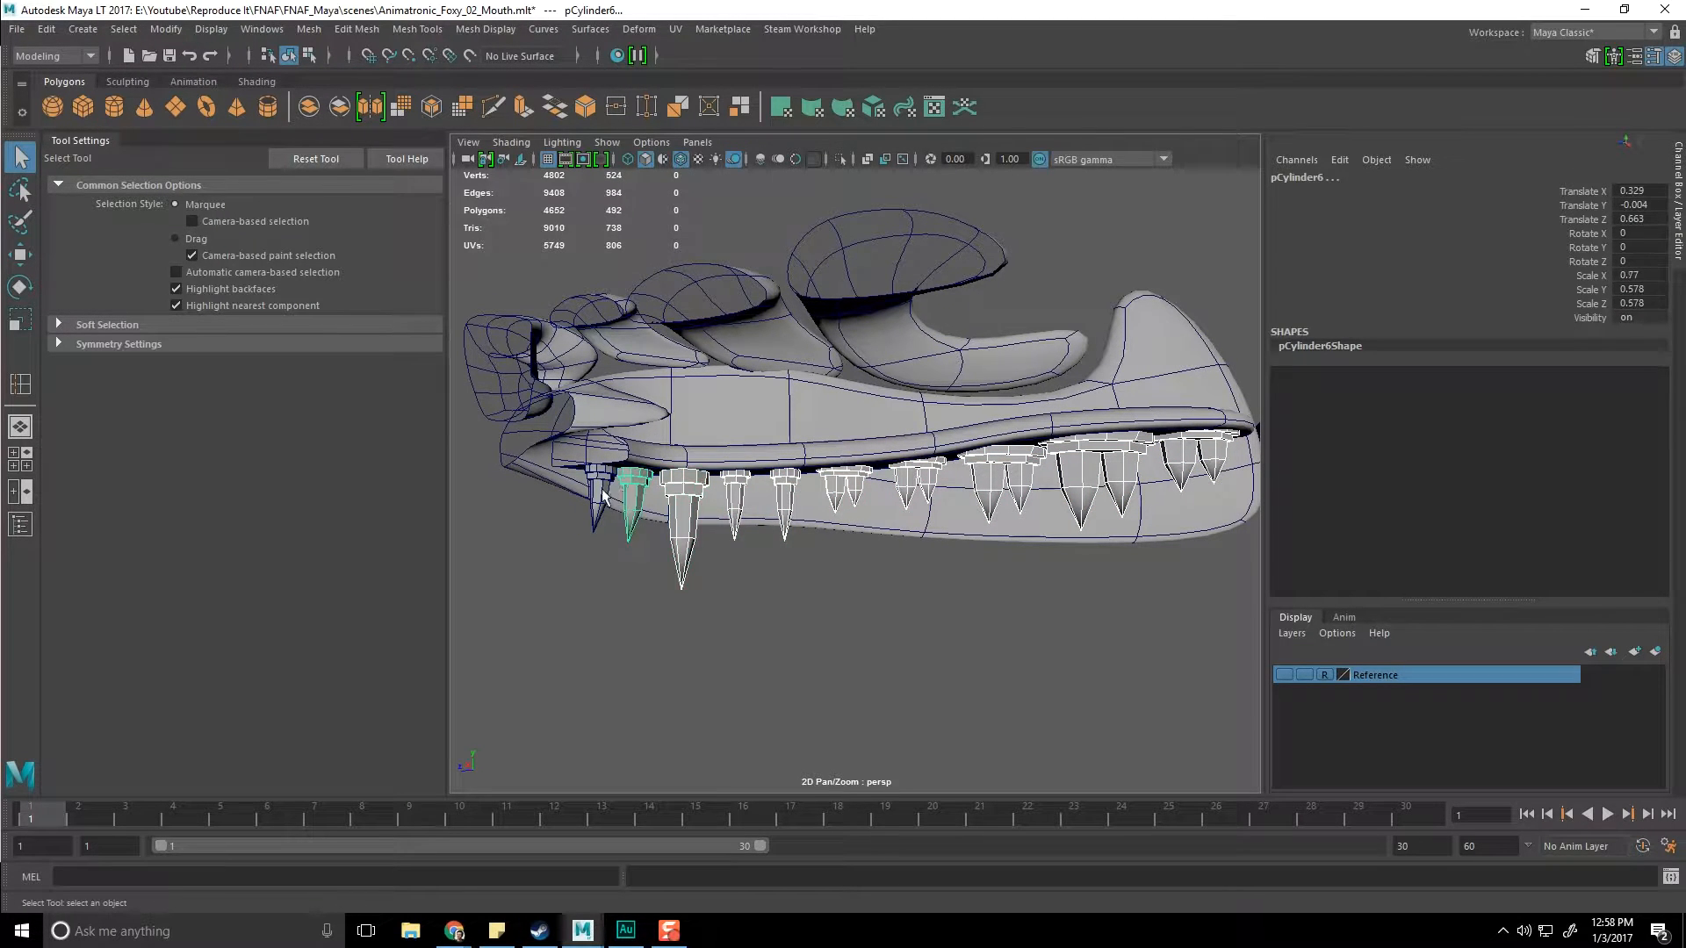
click(641, 32)
mouse_move(581, 33)
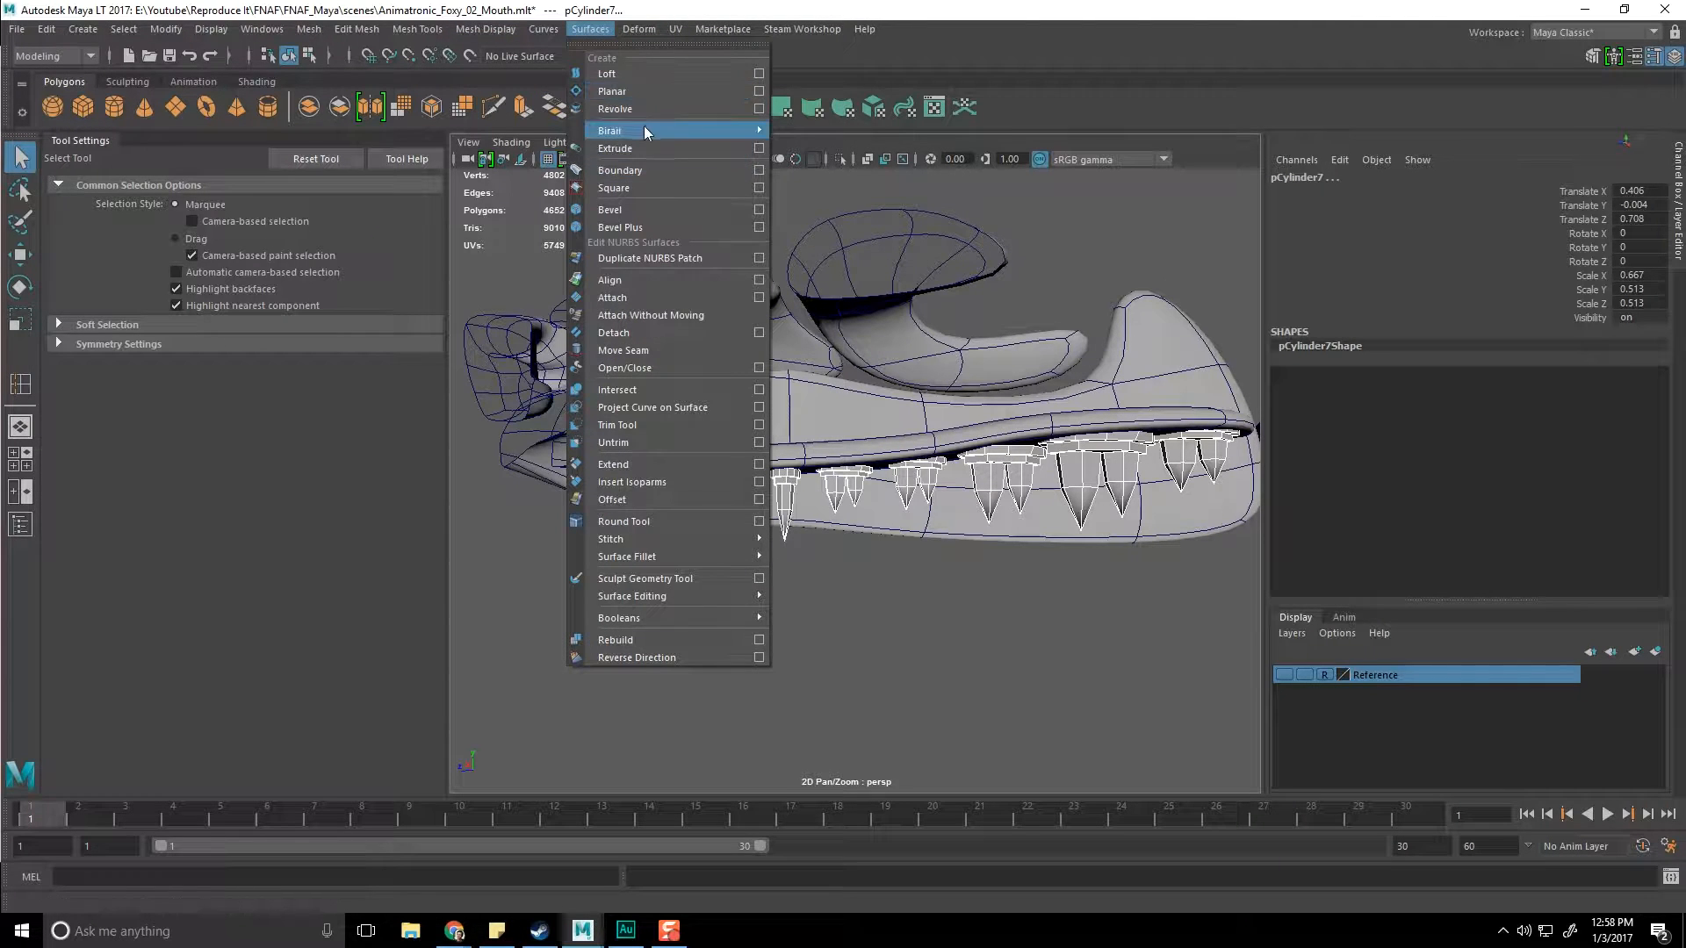
mouse_move(484, 32)
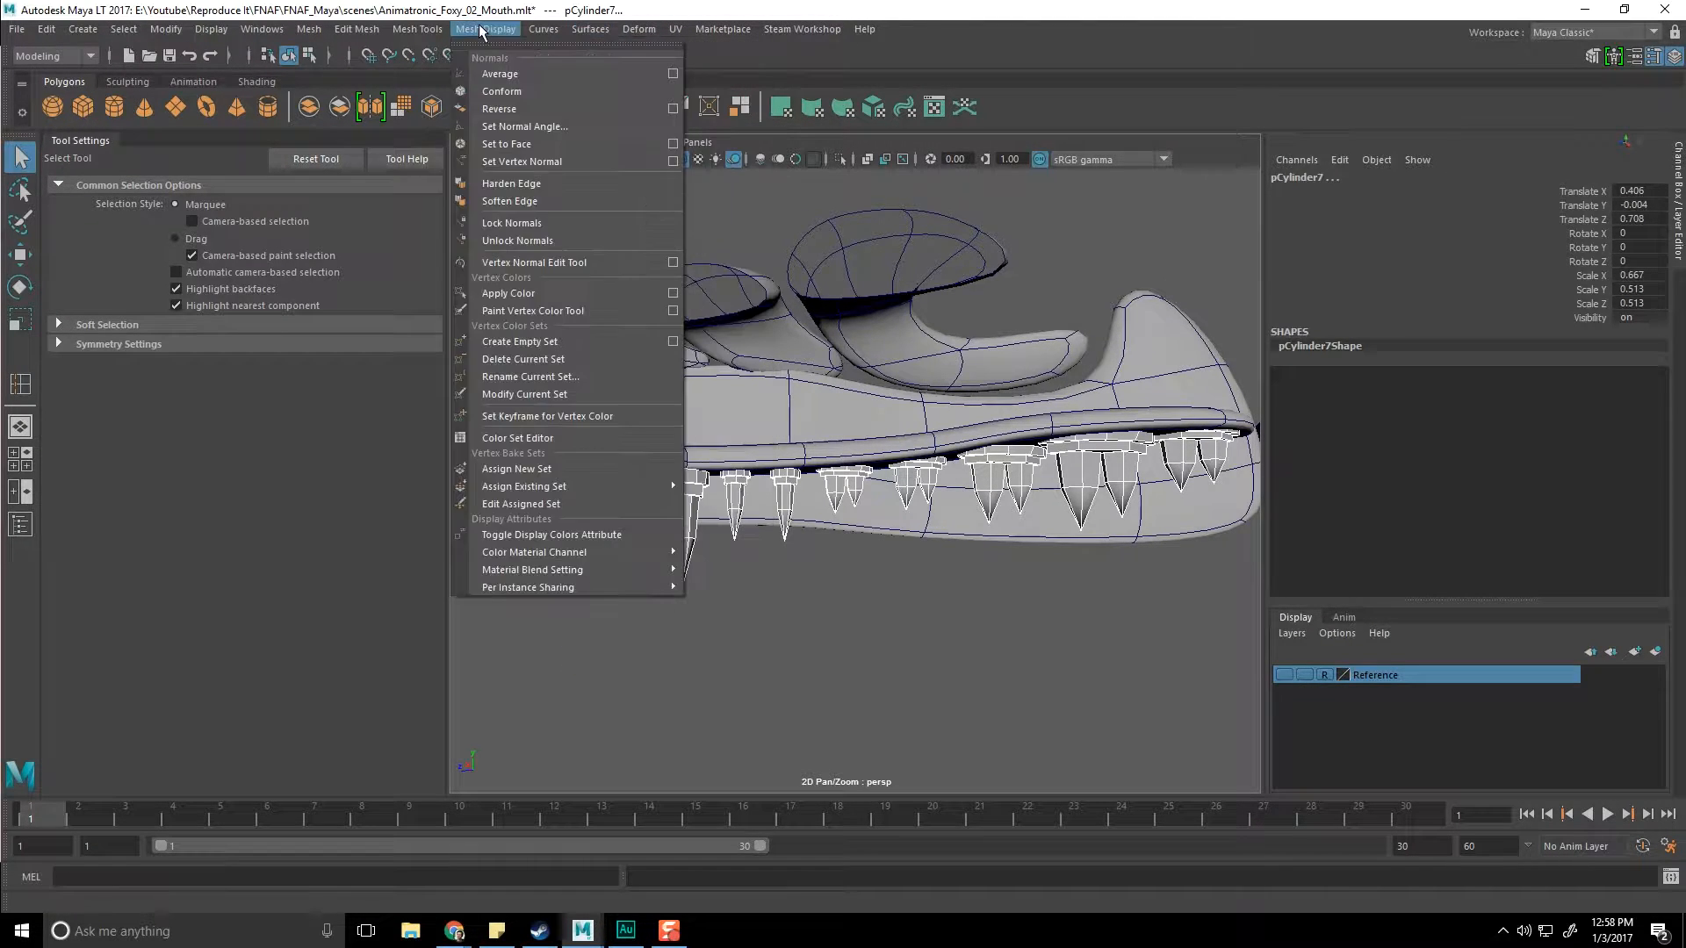
click(558, 127)
click(344, 497)
click(860, 645)
Step: Turn off wireframe on shaded for the view and close the Set Normal Angle window
scroll(850, 650, up, 2)
alt+drag(650, 557, 671, 410)
click(508, 145)
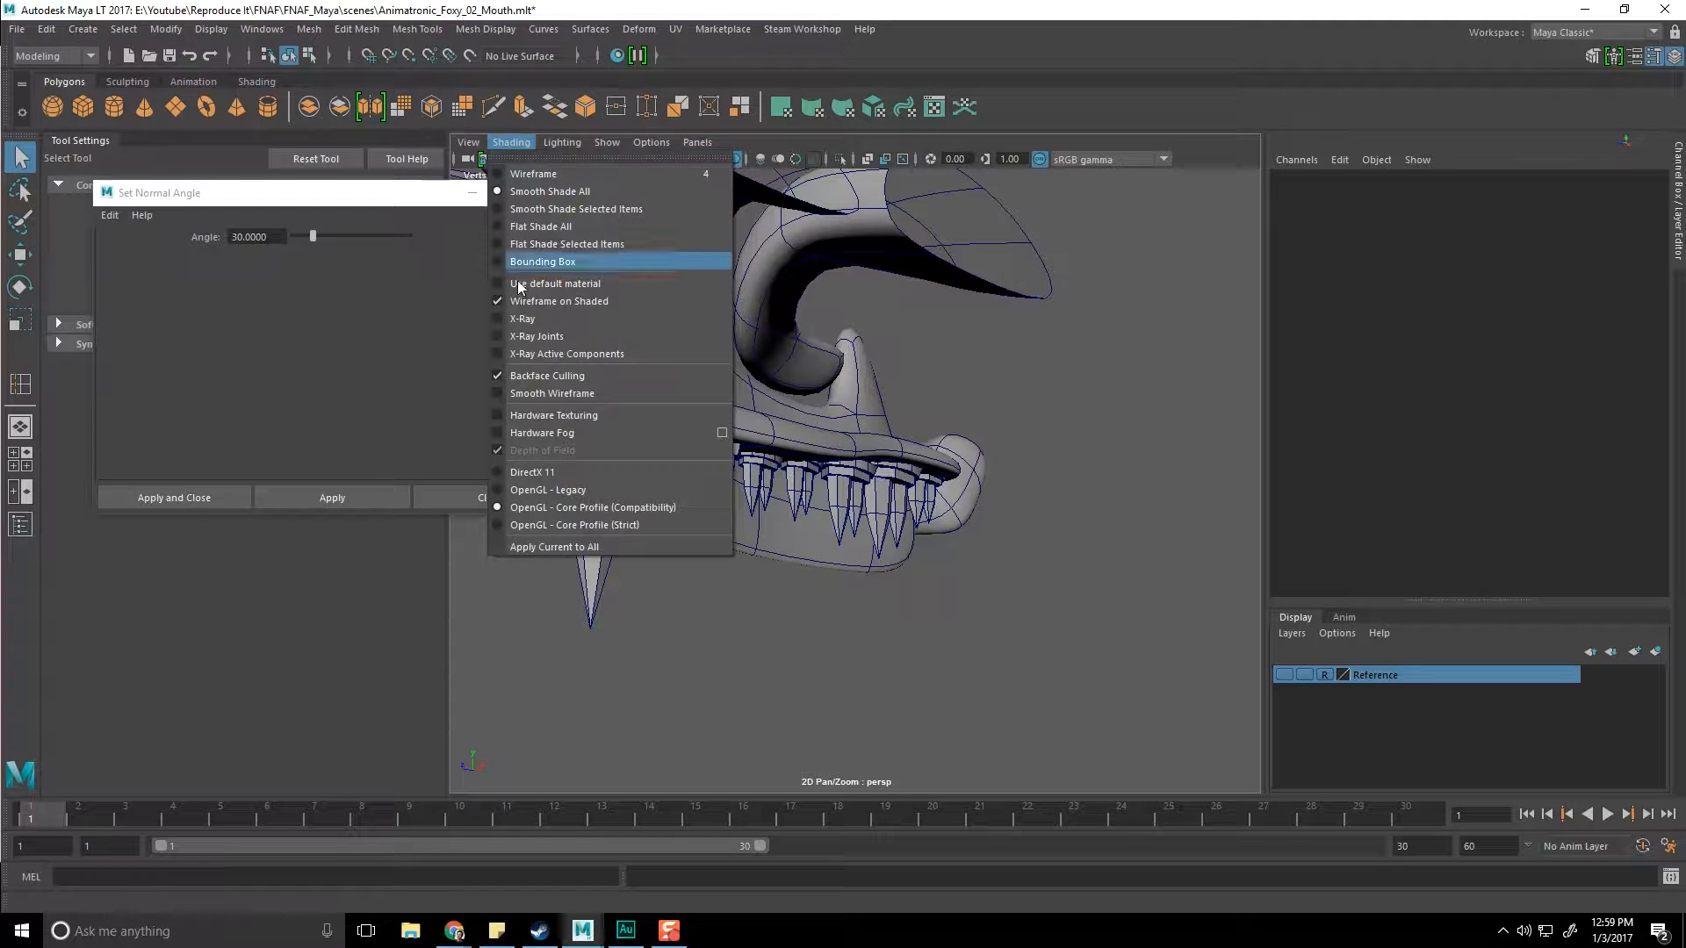
click(500, 301)
mouse_move(773, 377)
alt+mouse_down()
mouse_move(904, 421)
mouse_move(904, 452)
mouse_move(816, 443)
alt+mouse_up()
click(552, 192)
Step: Bend the large third tooth by moving its tip vertex and the vertex ring above the tip toward the jaw's centre
alt+drag(697, 445, 851, 486)
click(861, 452)
right_click(865, 446)
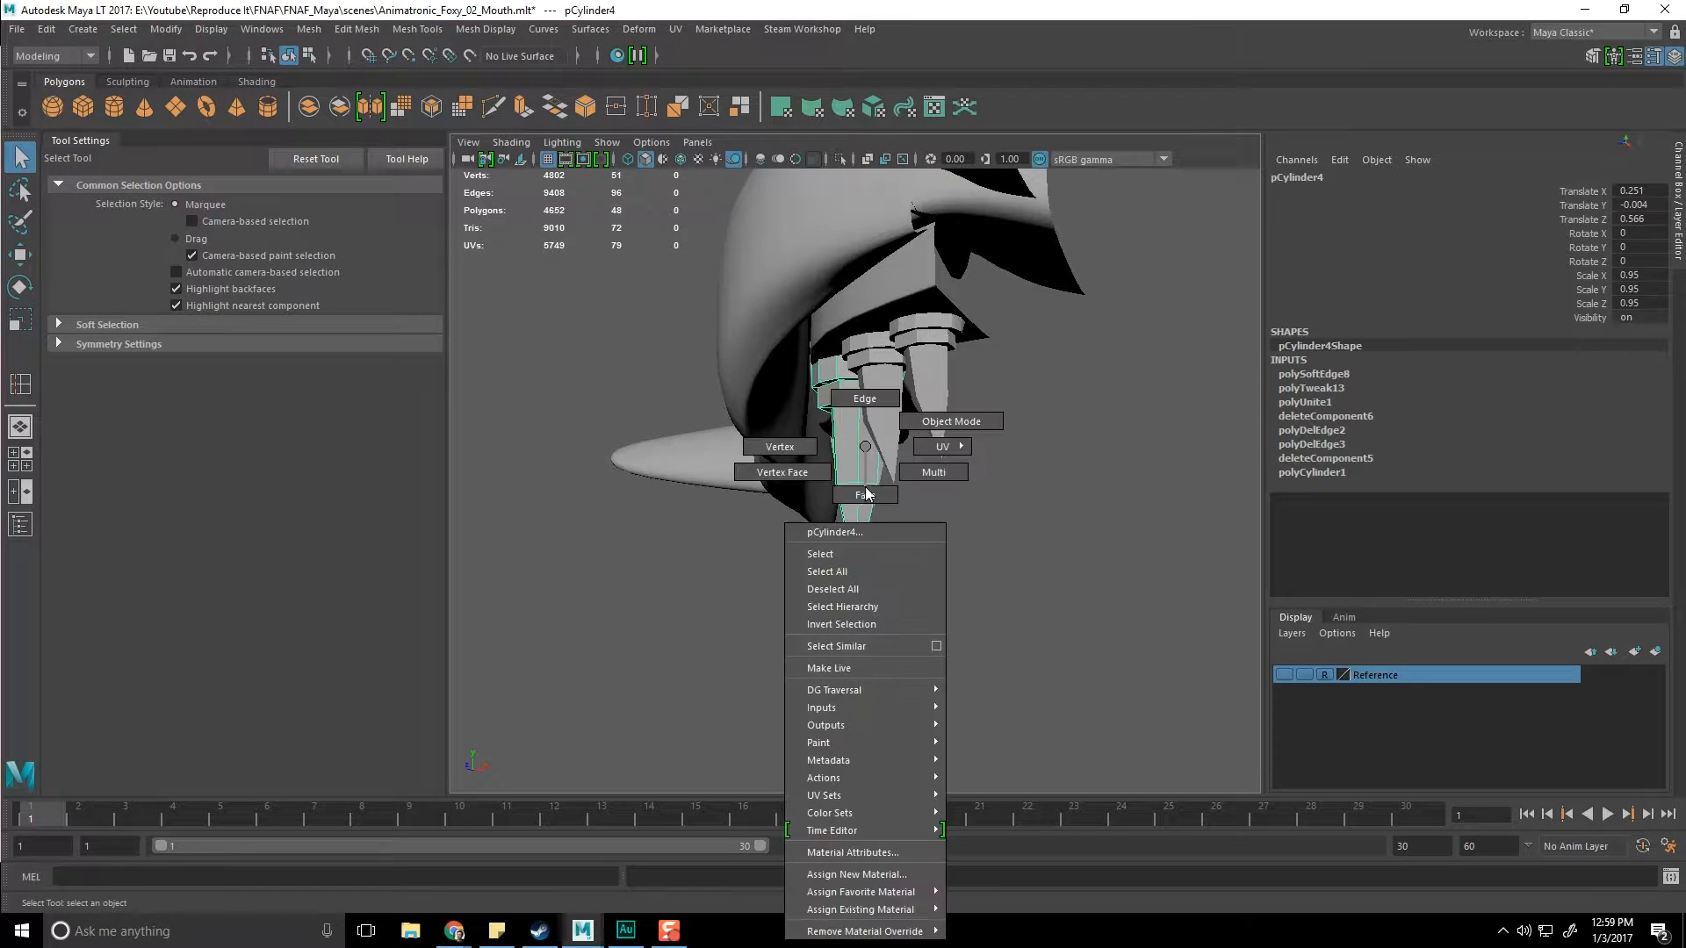
right_drag(776, 446, 774, 446)
alt+drag(884, 609, 887, 611)
click(861, 588)
key(w)
drag(792, 461, 938, 520)
alt+drag(937, 520, 908, 437)
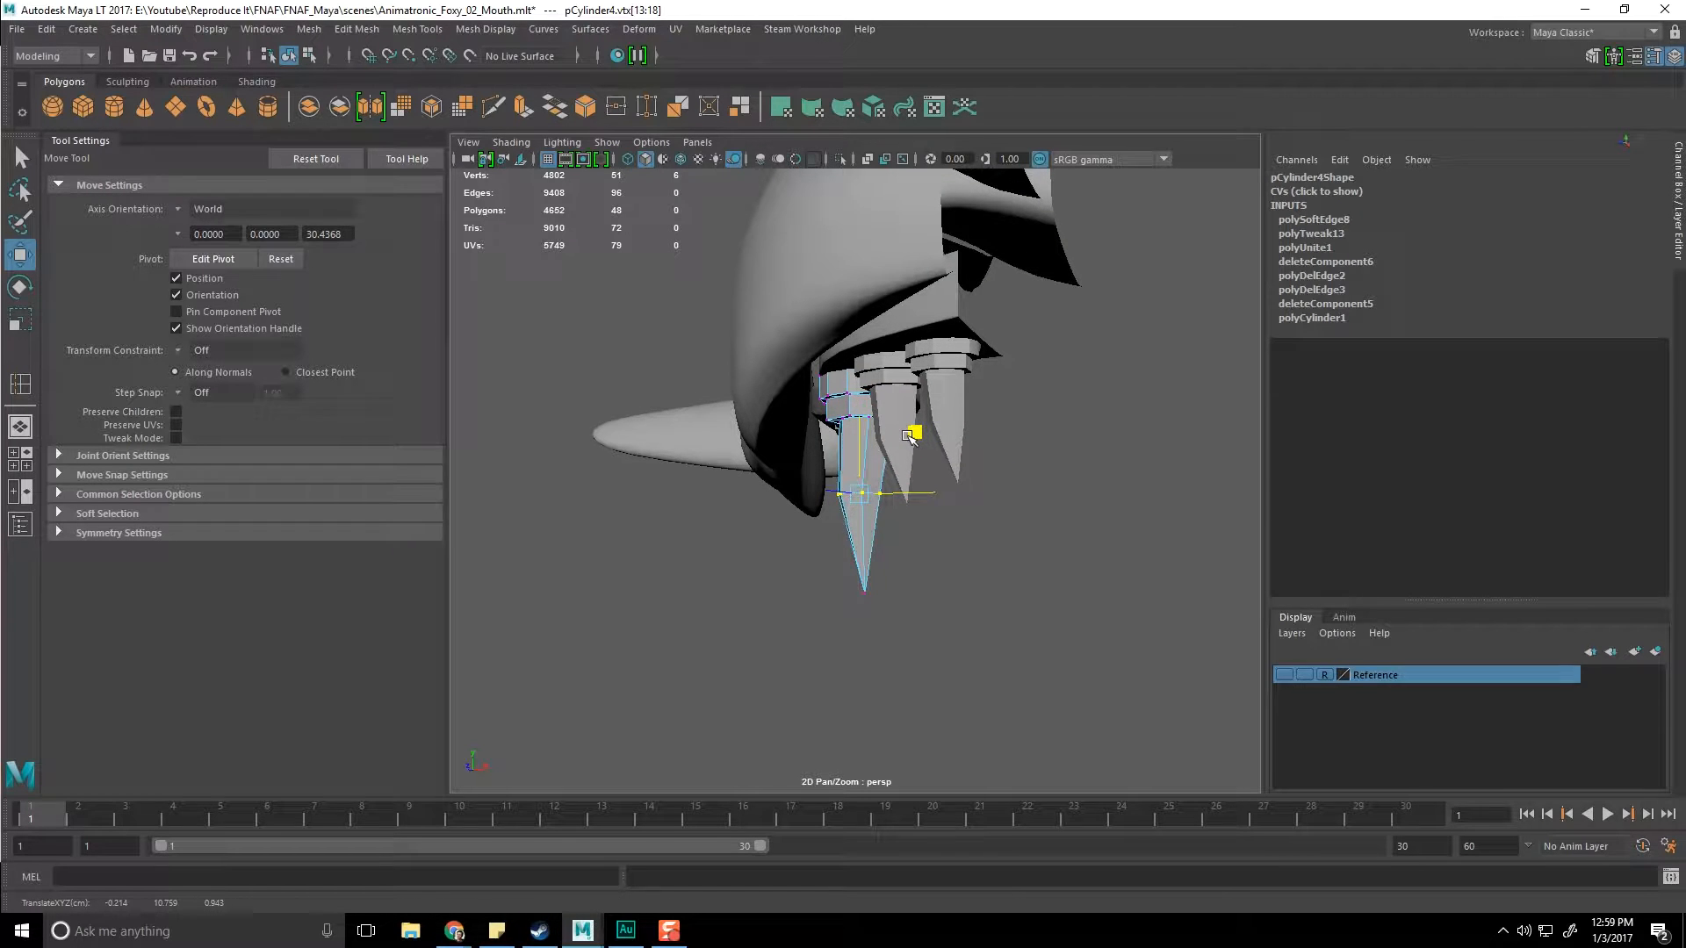
alt+drag(857, 537, 758, 355)
click(866, 591)
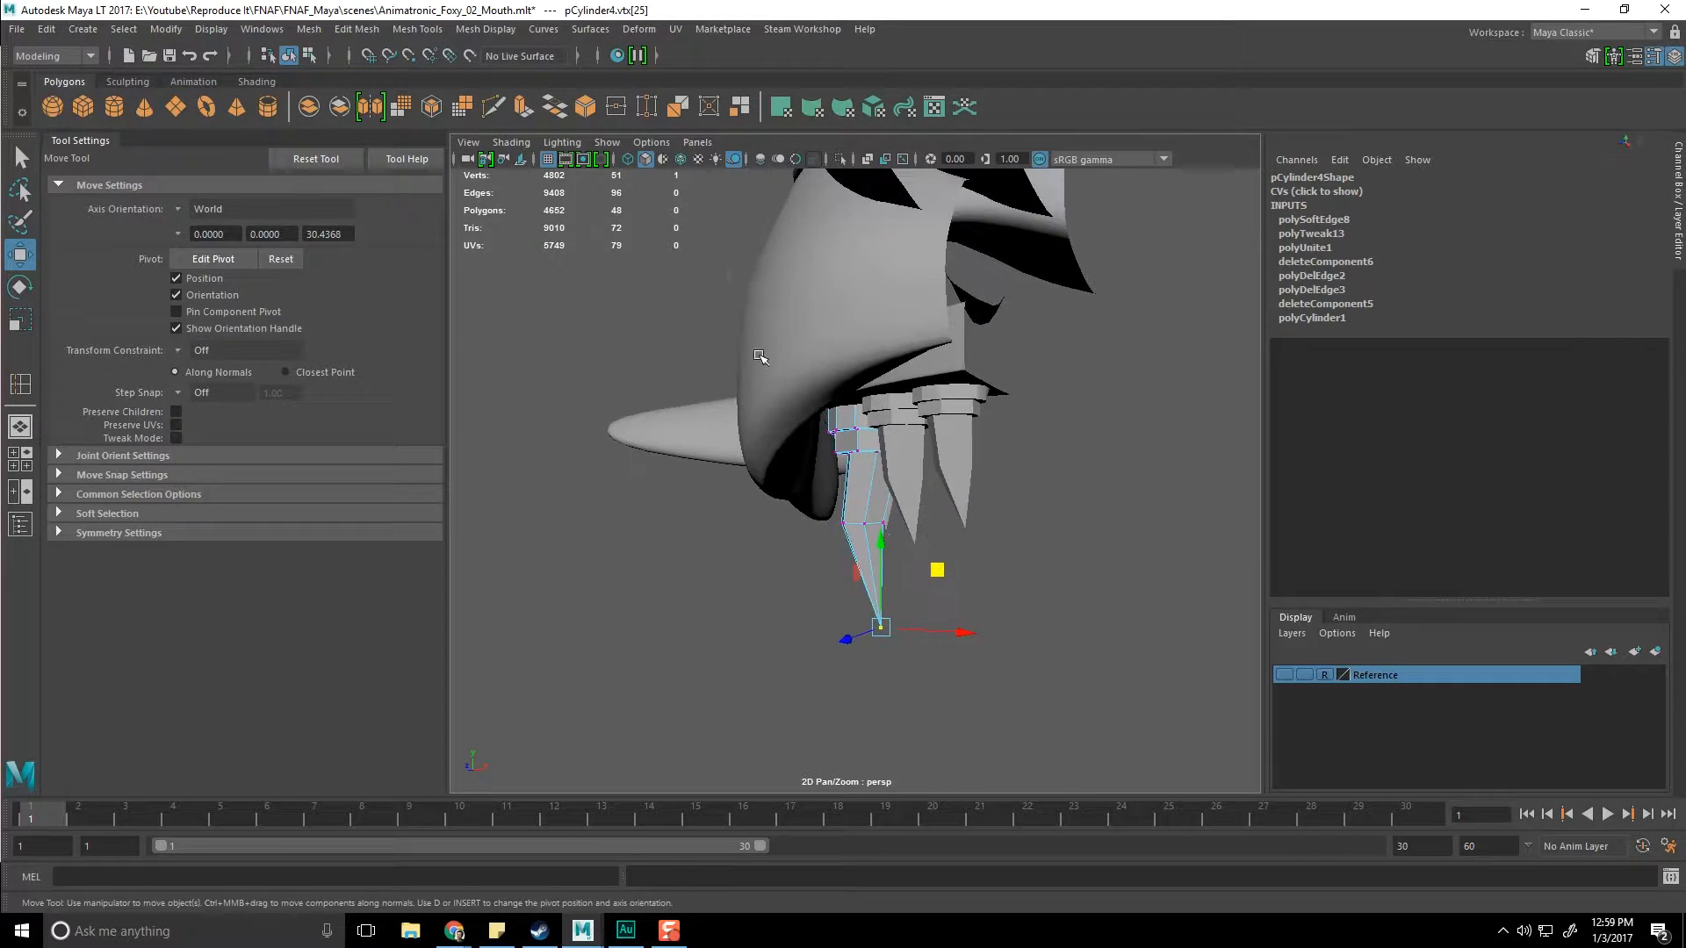
Step: Reposition the edge loop where the large tooth's spike meets its bolt head, and return to object selection
click(962, 469)
click(857, 440)
right_drag(853, 434, 762, 433)
click(849, 465)
scroll(879, 554, up, 5)
alt+drag(880, 555, 959, 321)
double_click(914, 284)
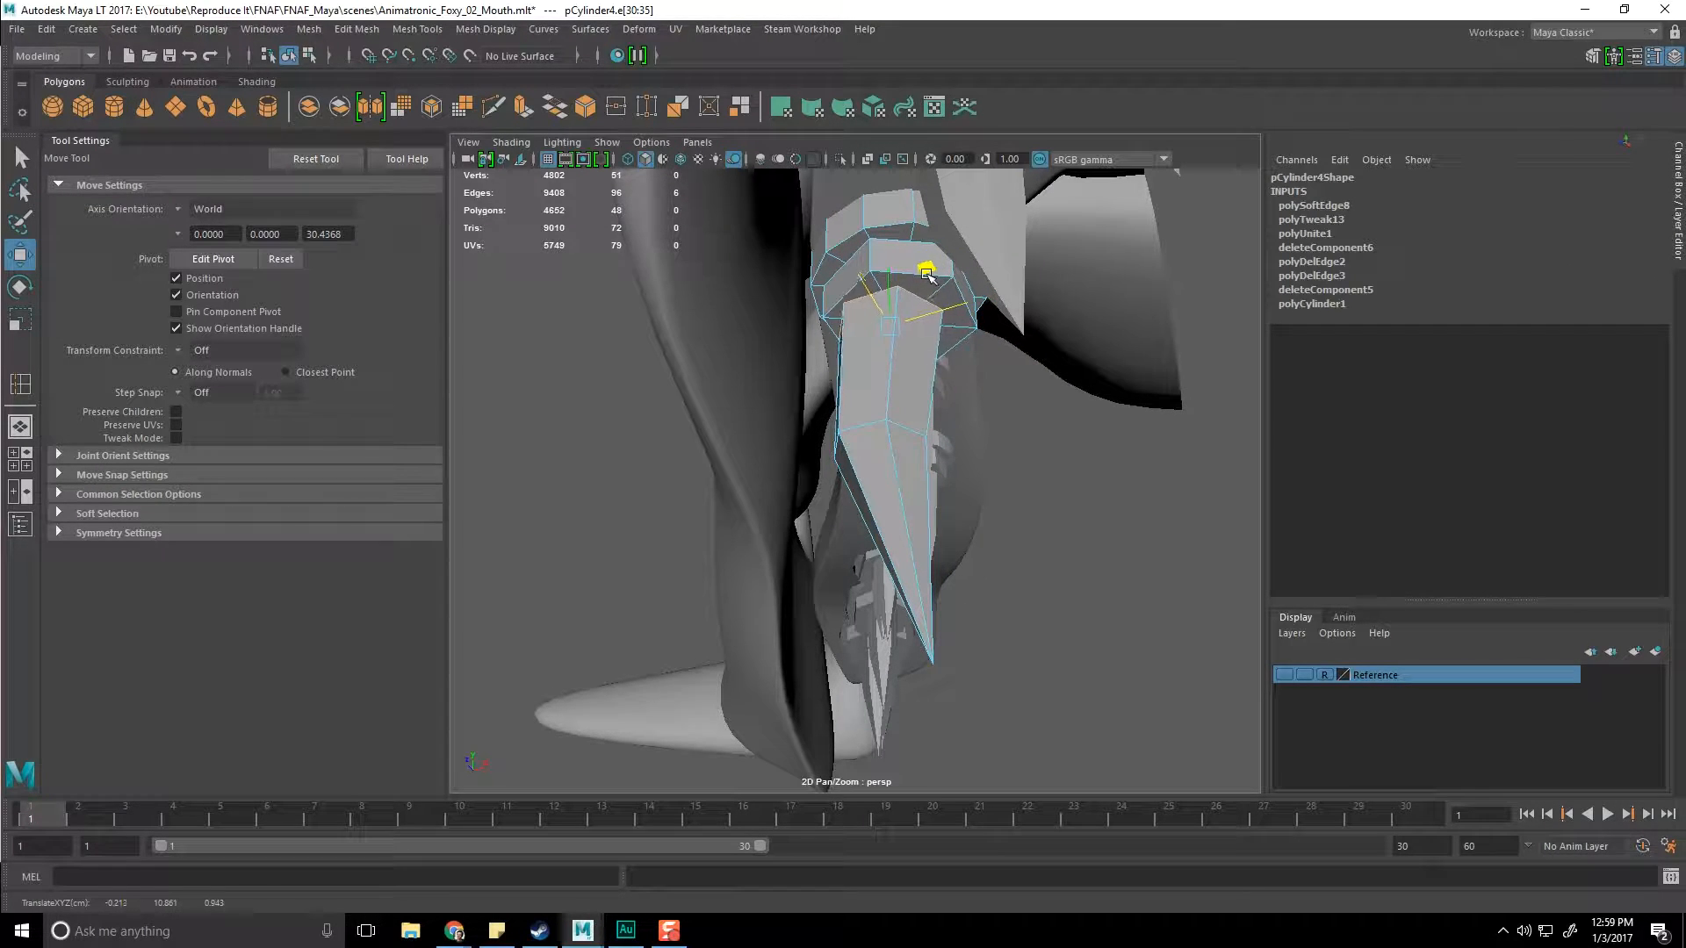
alt+drag(957, 398, 913, 539)
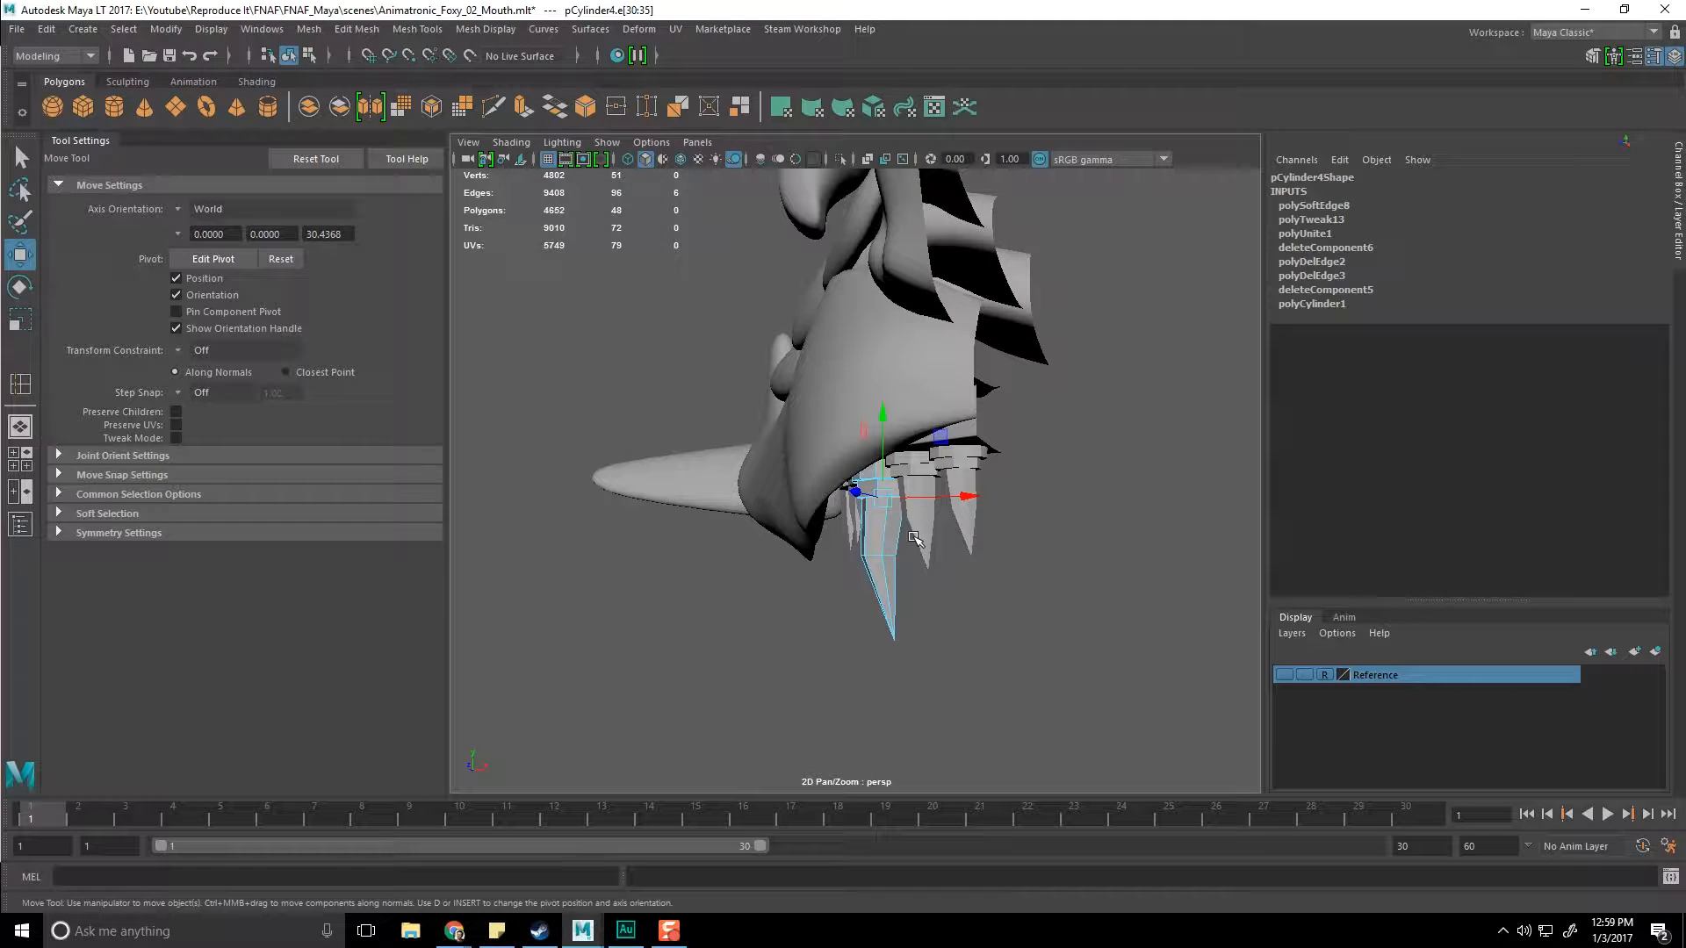
key(F8)
click(971, 658)
Step: Show all hidden objects so the complete Foxy model is displayed around the upper jaw
alt+drag(971, 659, 1069, 501)
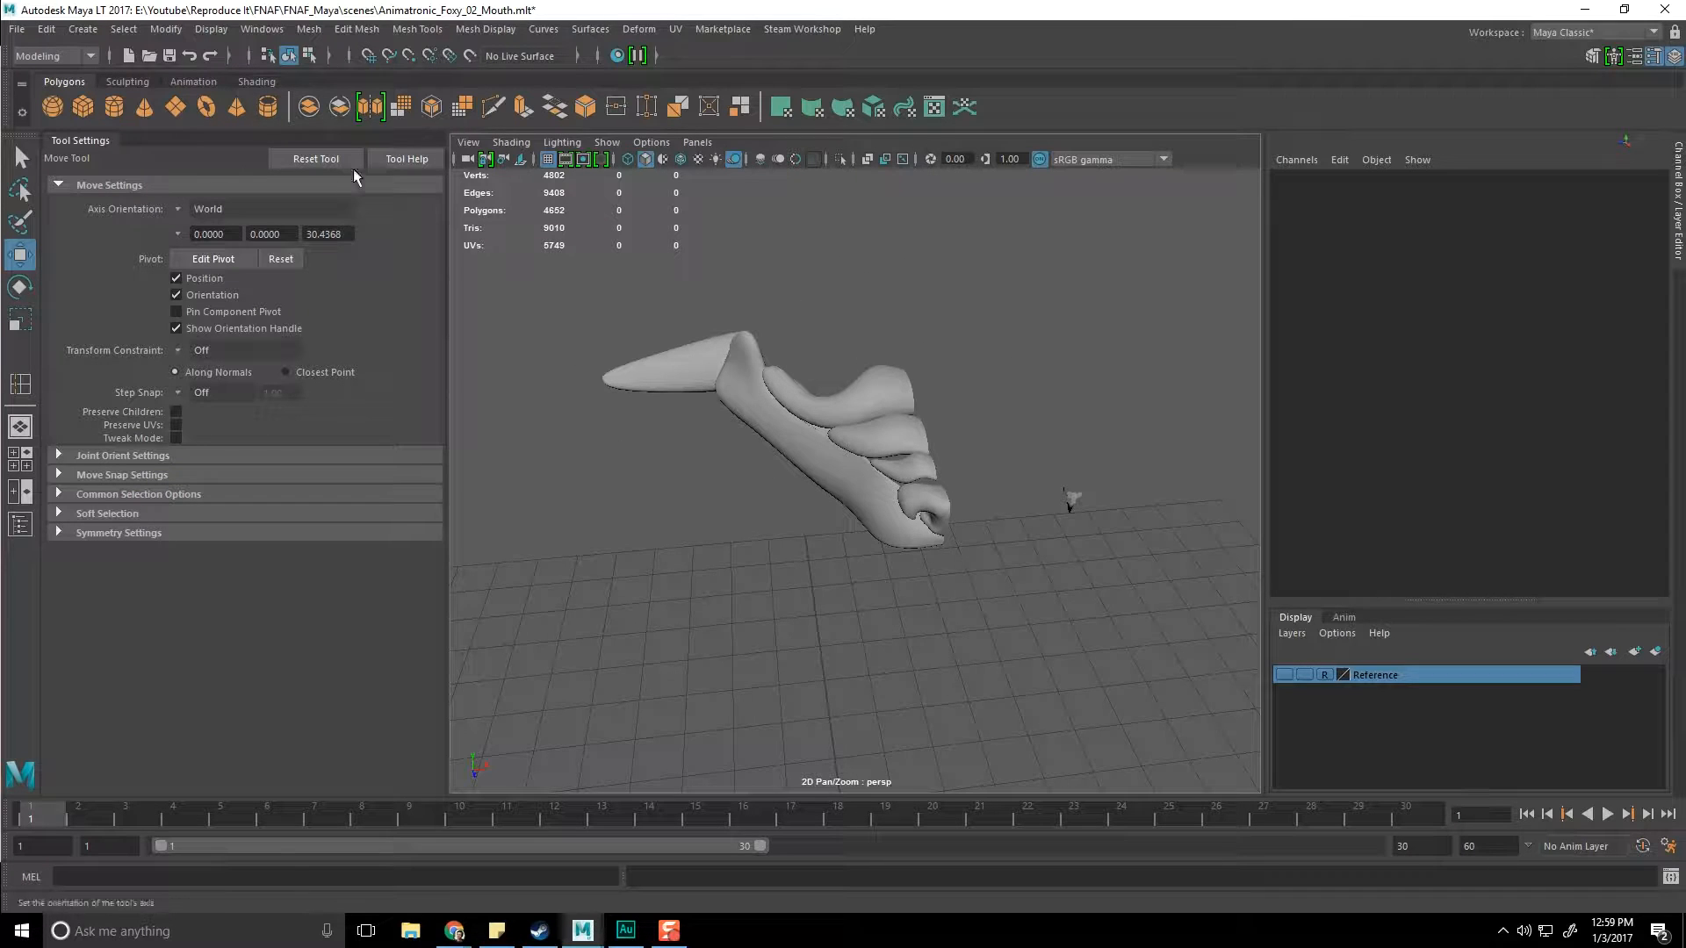
click(204, 36)
mouse_move(252, 139)
click(666, 226)
alt+drag(871, 439, 869, 395)
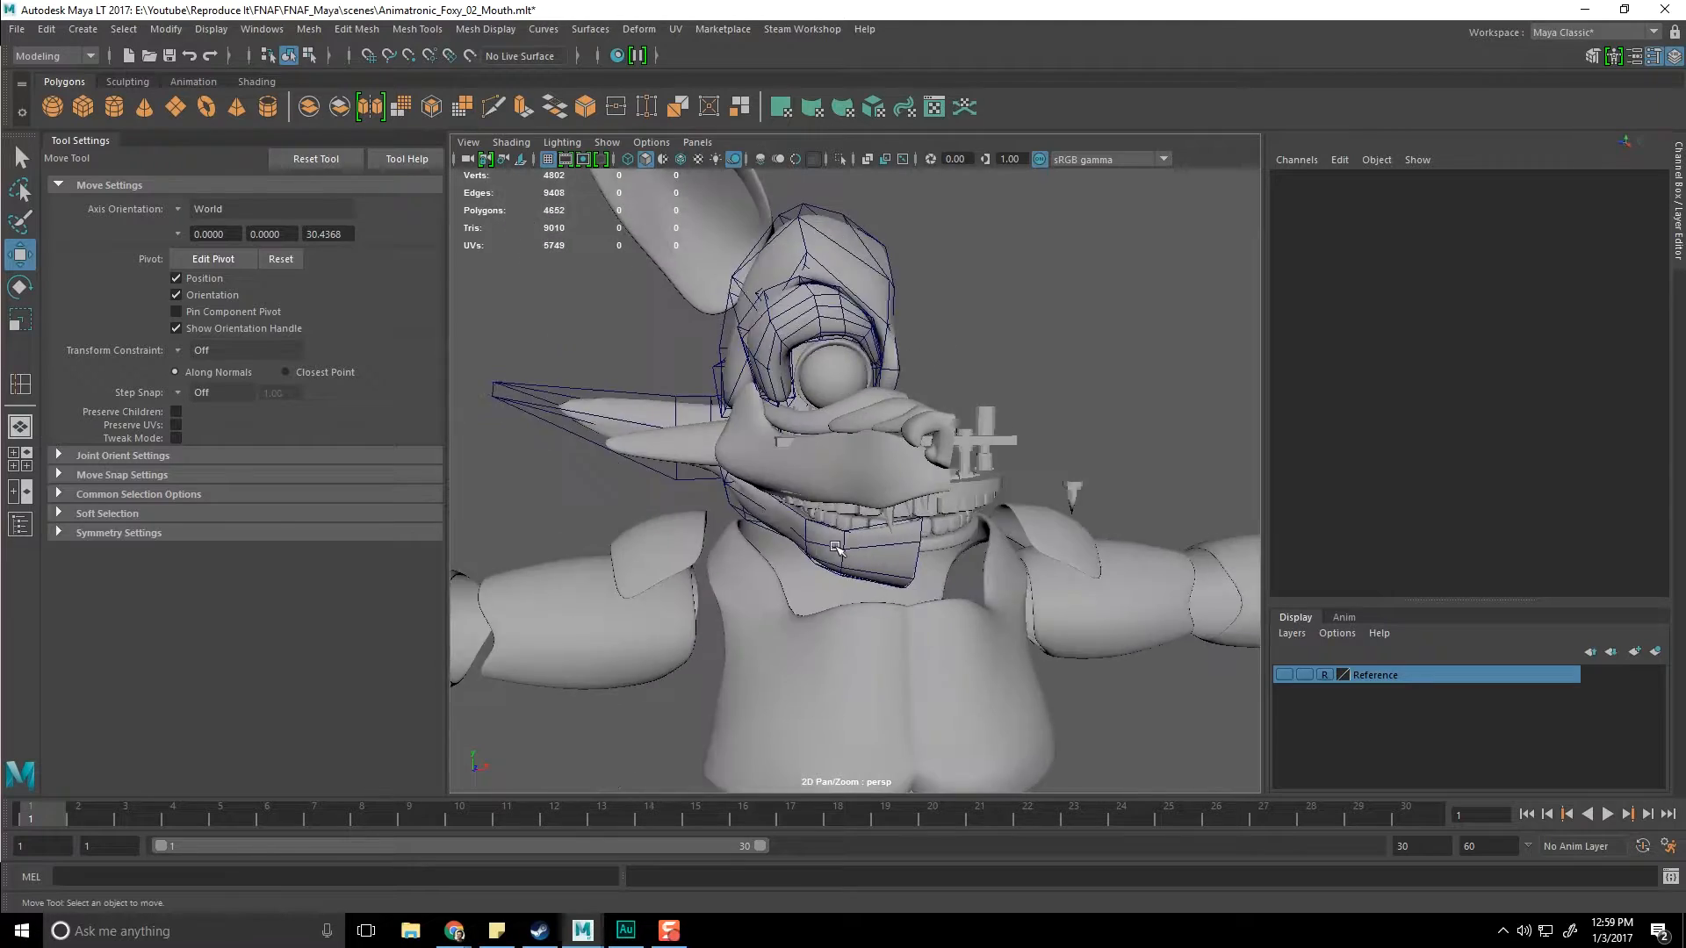
Step: Examine the full Foxy model from the legs and torso up to the head
scroll(876, 600, down, 5)
alt+middle_drag(876, 599, 889, 457)
alt+drag(905, 465, 861, 493)
key(q)
scroll(980, 405, up, 6)
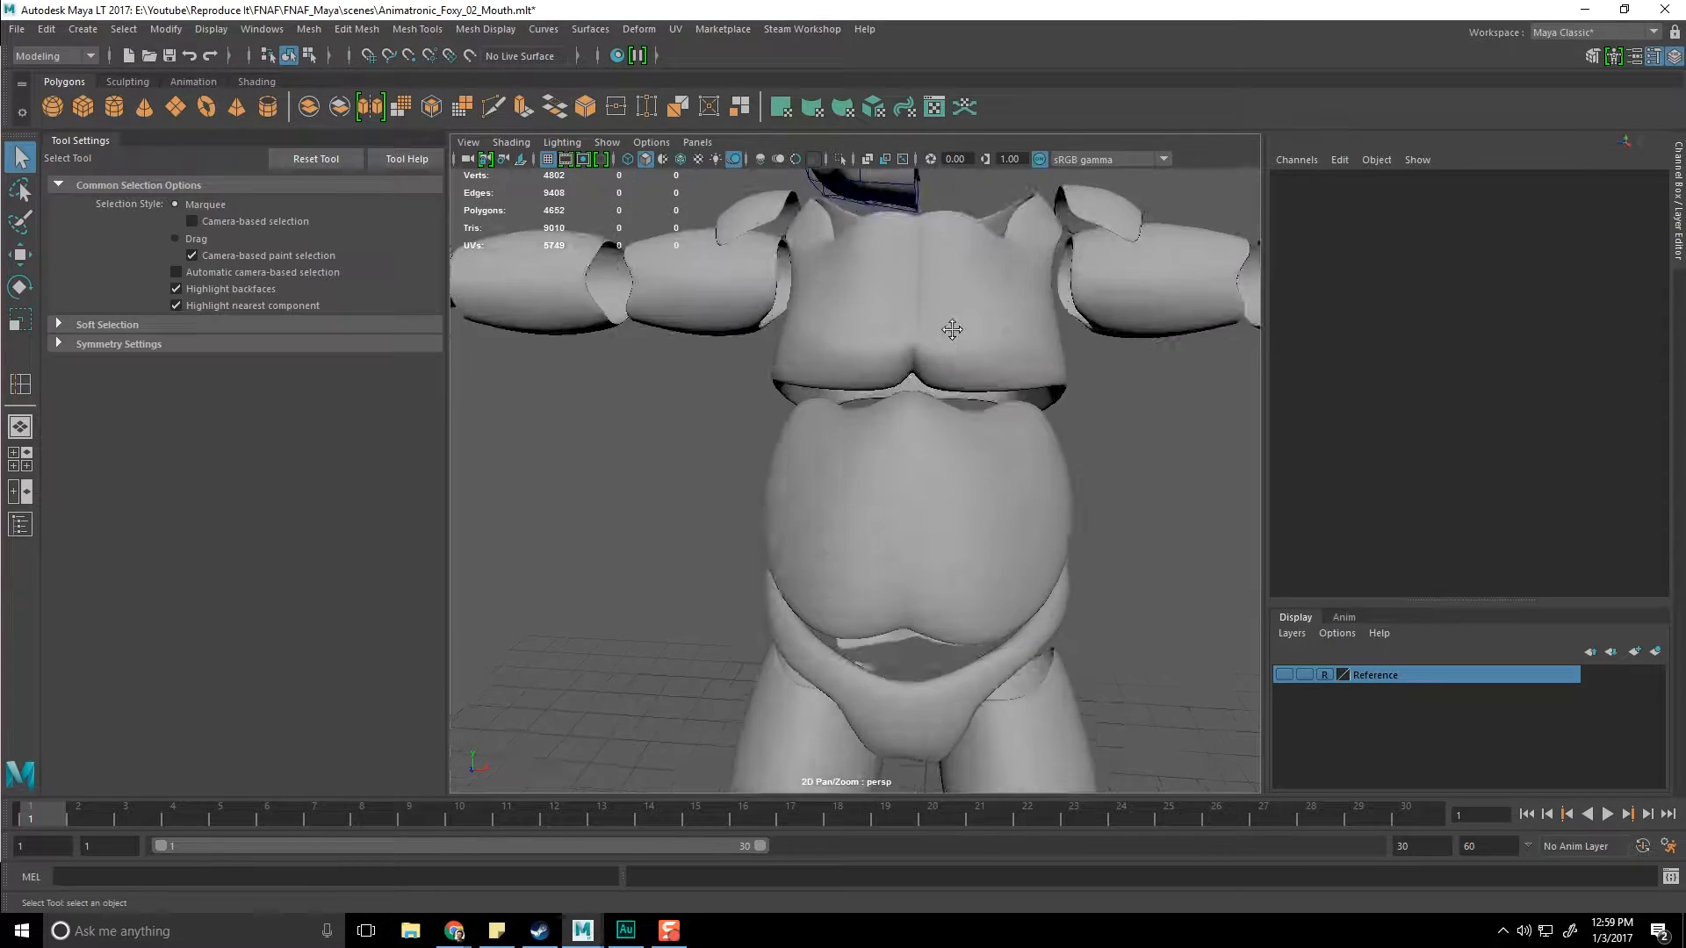
alt+middle_drag(951, 331, 810, 526)
scroll(729, 383, down, 3)
alt+drag(729, 383, 834, 516)
Step: Switch the brow, head-top and cheek pieces to smooth mesh display without cages, and save the scene
click(867, 403)
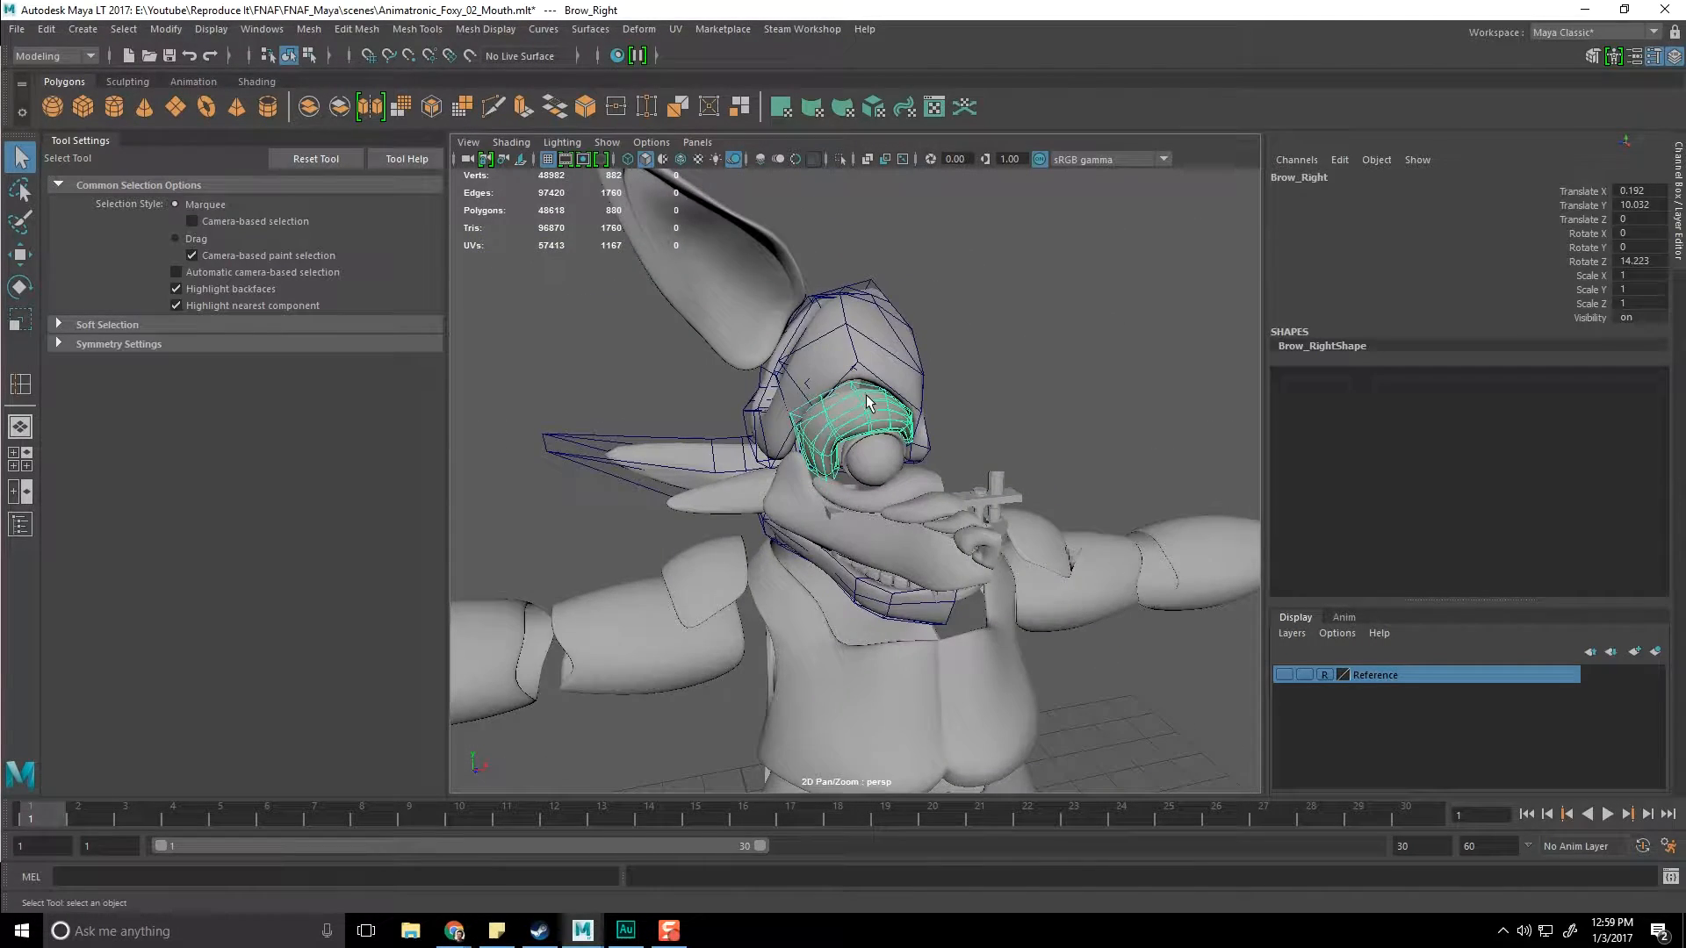
click(856, 349)
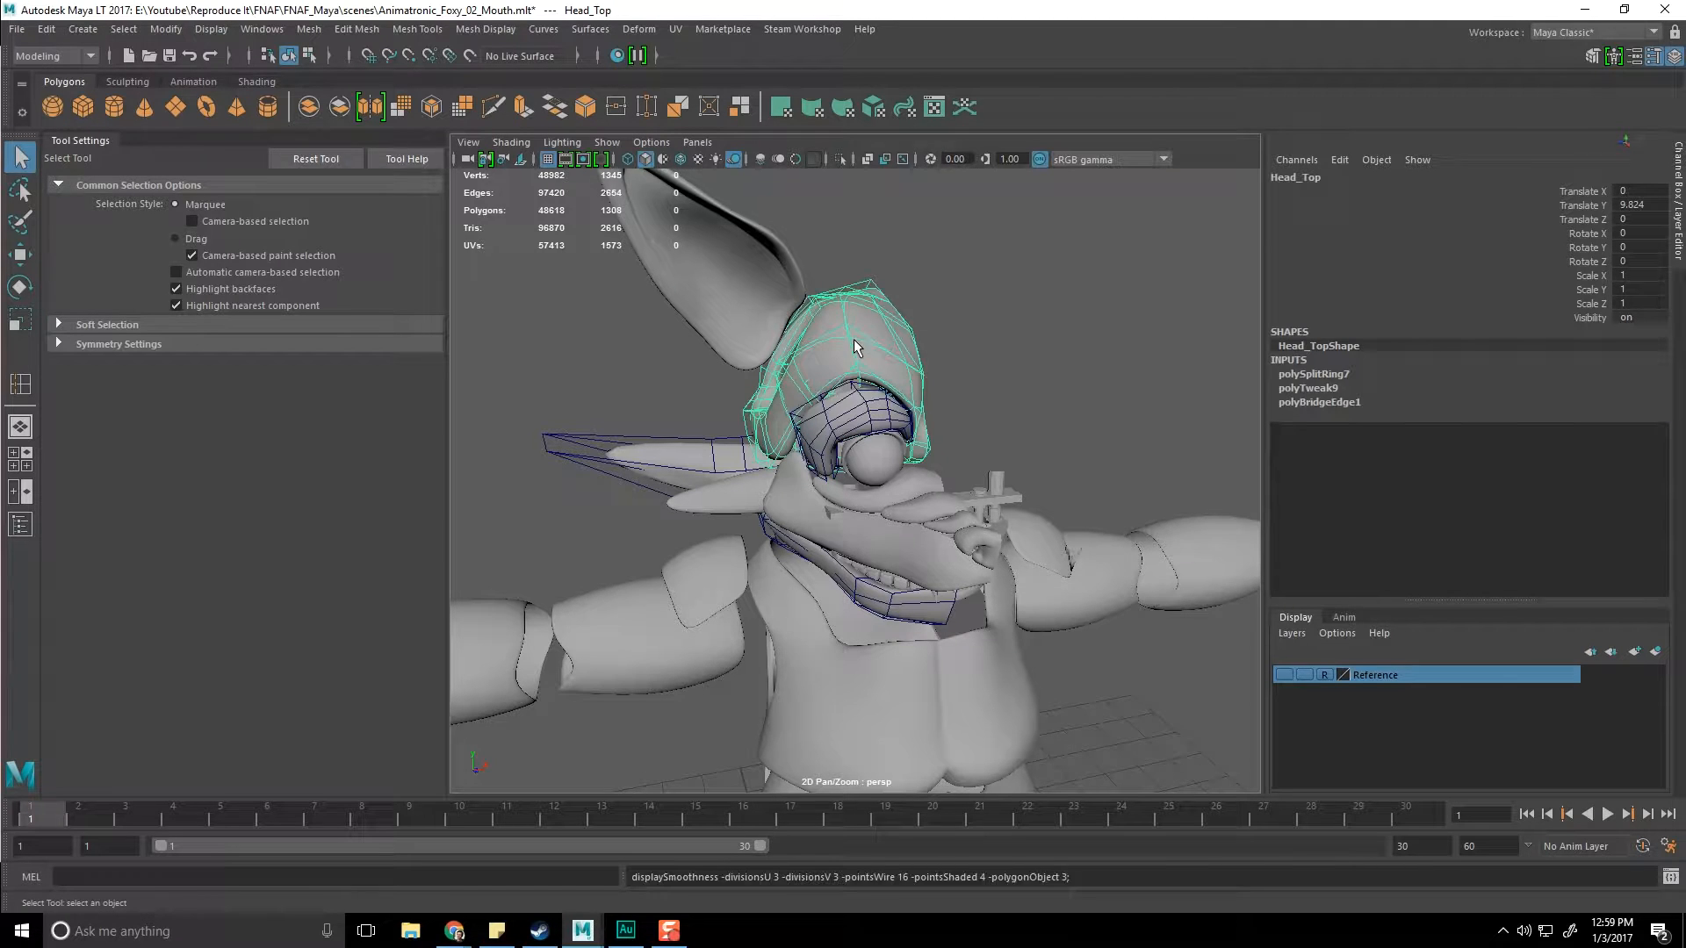
click(861, 420)
click(660, 441)
click(970, 384)
alt+drag(843, 562, 746, 566)
key(ctrl+s)
Step: Delete the endoskeleton's old upper teeth, keeping the lower teeth
scroll(936, 544, up, 2)
scroll(828, 525, up, 3)
click(929, 602)
scroll(929, 603, down, 3)
alt+drag(865, 563, 914, 553)
shift+click(928, 579)
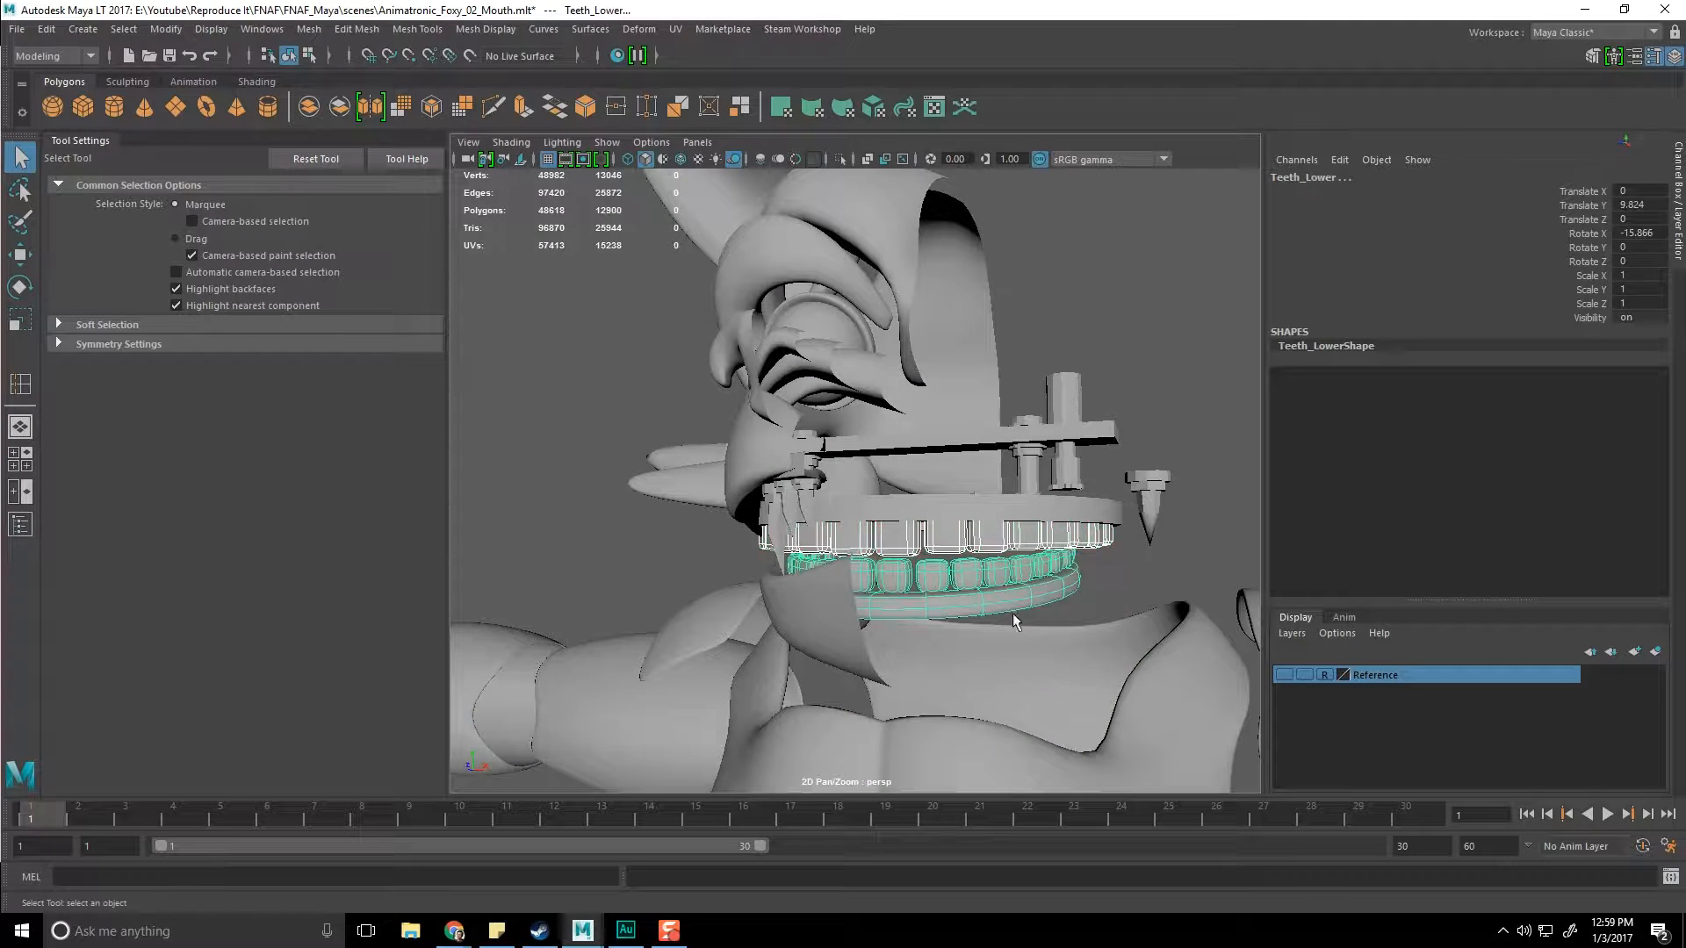
click(963, 571)
click(944, 546)
key(Delete)
Step: Separate the endoskeleton's lower teeth mesh into its individual pieces
click(943, 595)
alt+drag(948, 579, 940, 446)
right_click(940, 446)
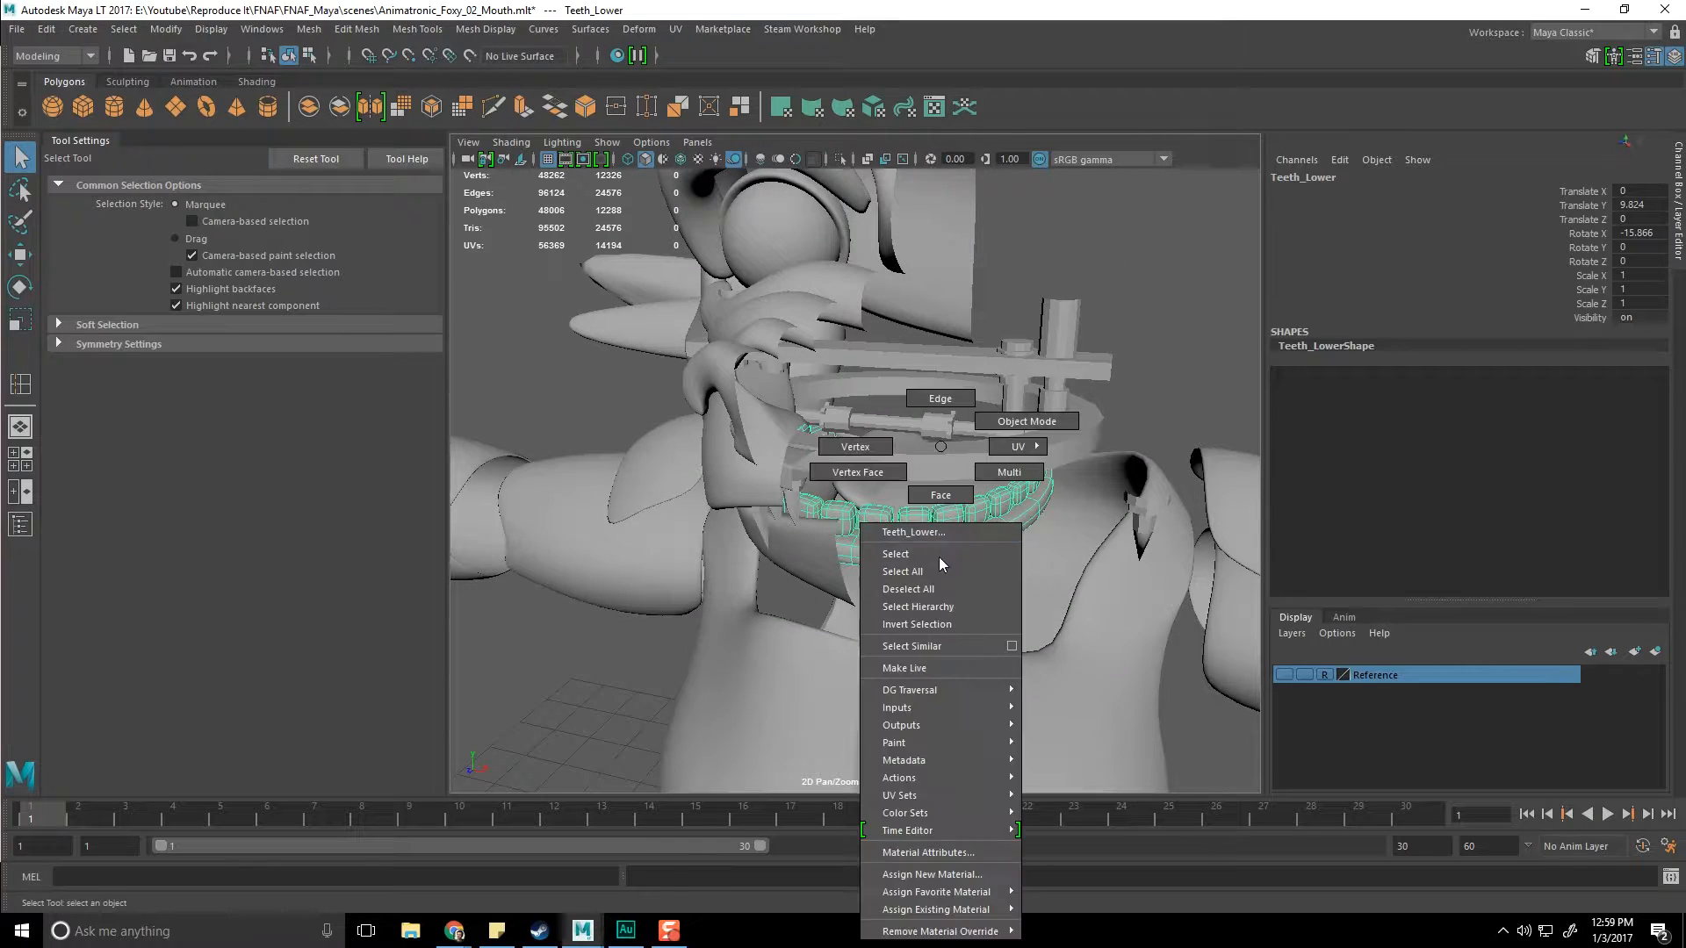
click(942, 497)
scroll(913, 522, up, 5)
click(891, 527)
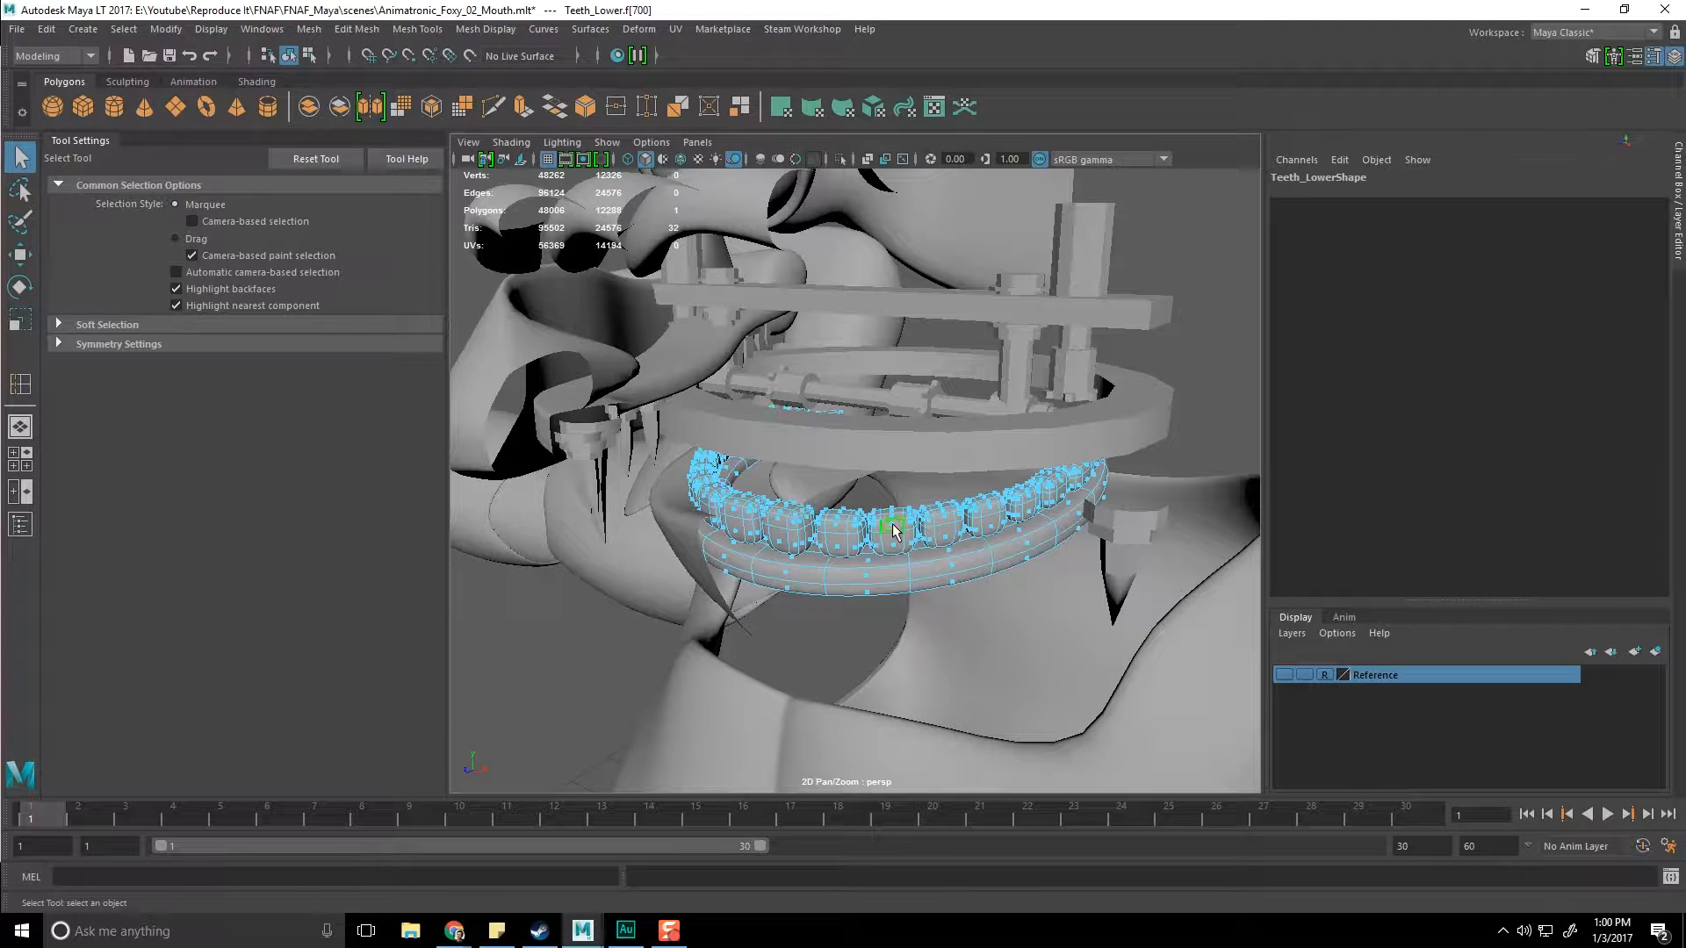
key(F8)
key(F8)
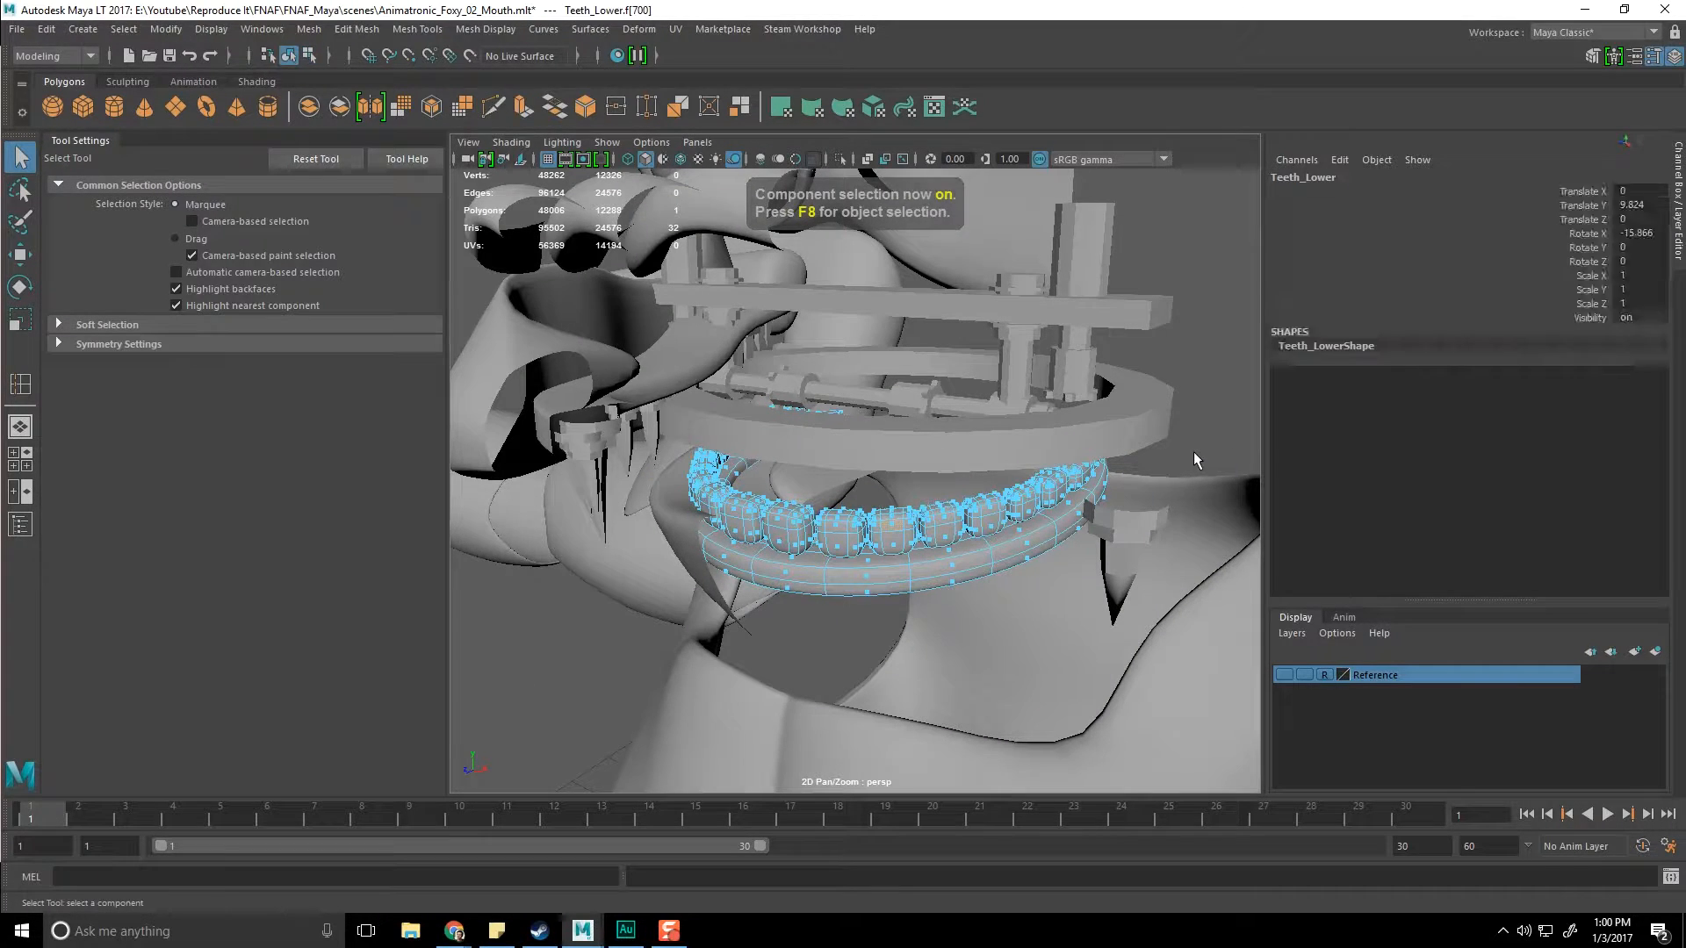
shift+right_click(1009, 546)
shift+right_drag(1009, 546, 977, 799)
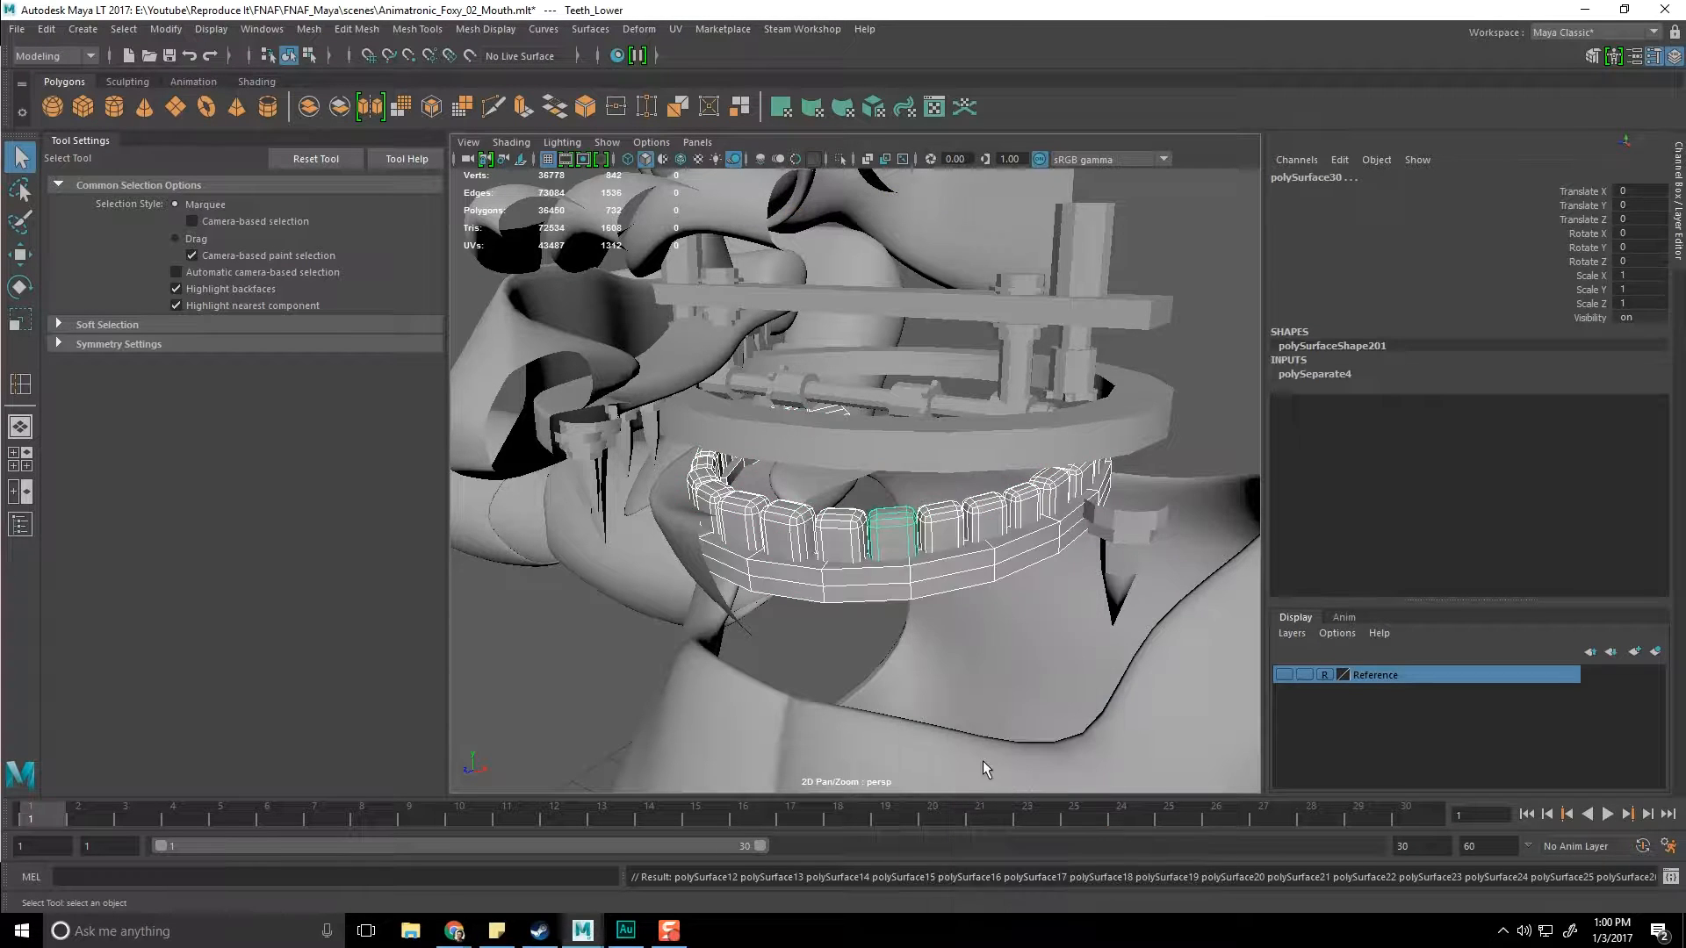
Step: Delete all the separated lower teeth of the endoskeleton, keeping the ring they stand on
mouse_move(972, 525)
alt+mouse_down()
mouse_move(1000, 514)
mouse_move(976, 501)
alt+mouse_up()
alt+right_drag(977, 500, 1073, 470)
alt+drag(1073, 469, 1092, 463)
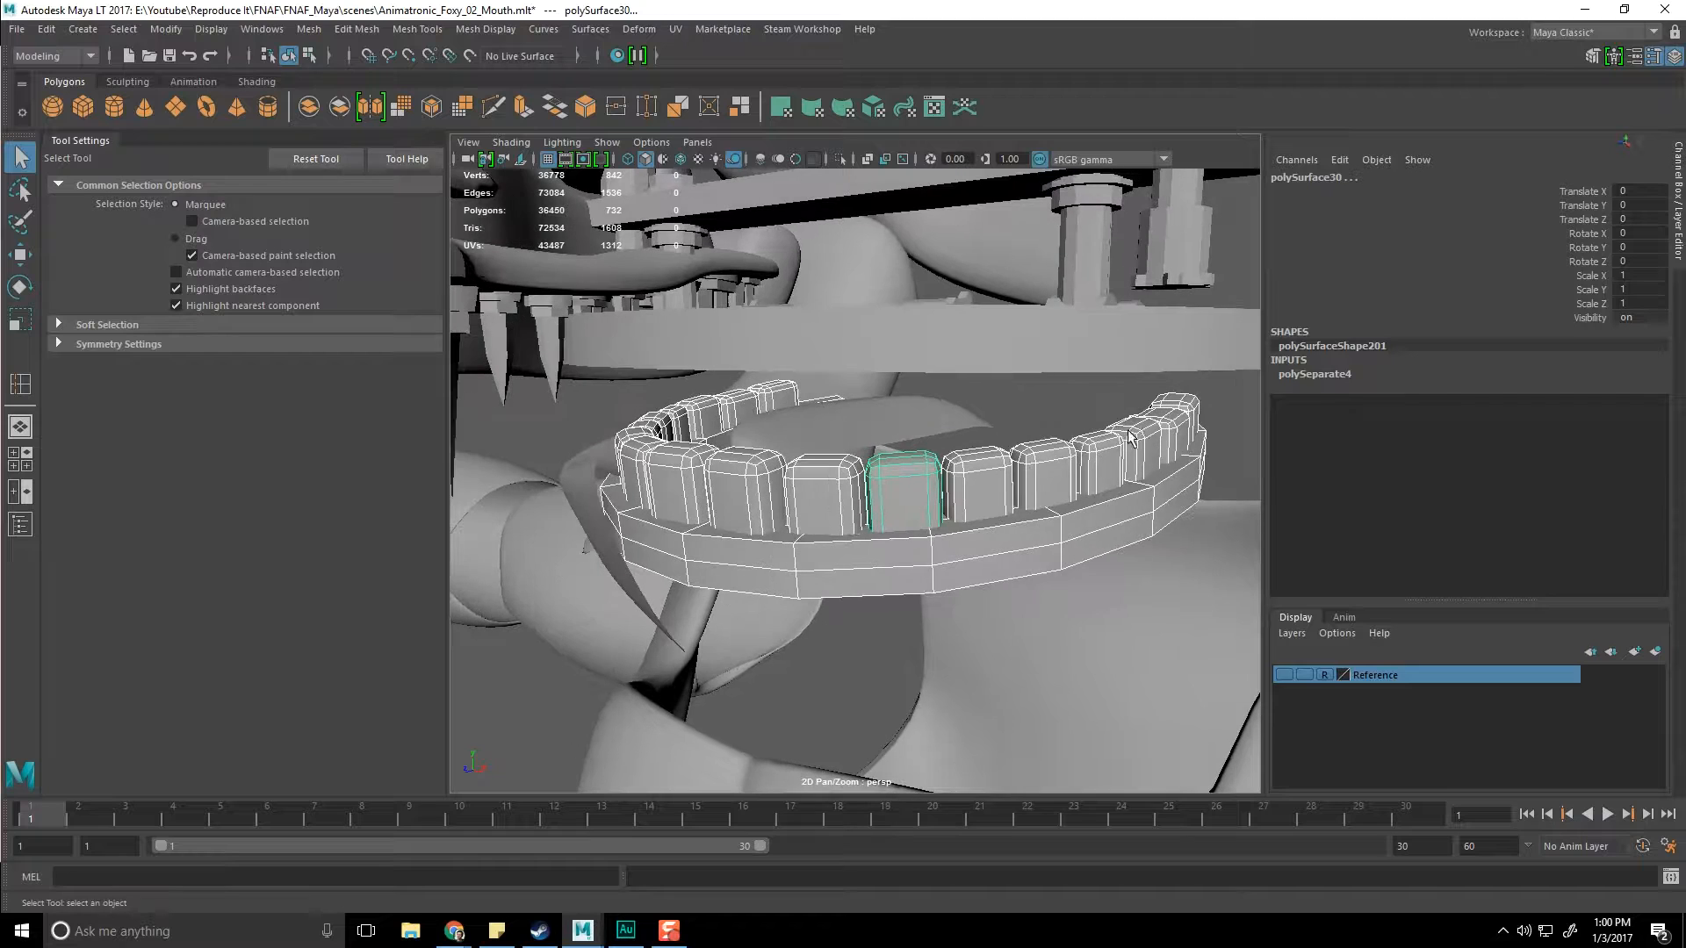
ctrl+click(1035, 575)
key(Delete)
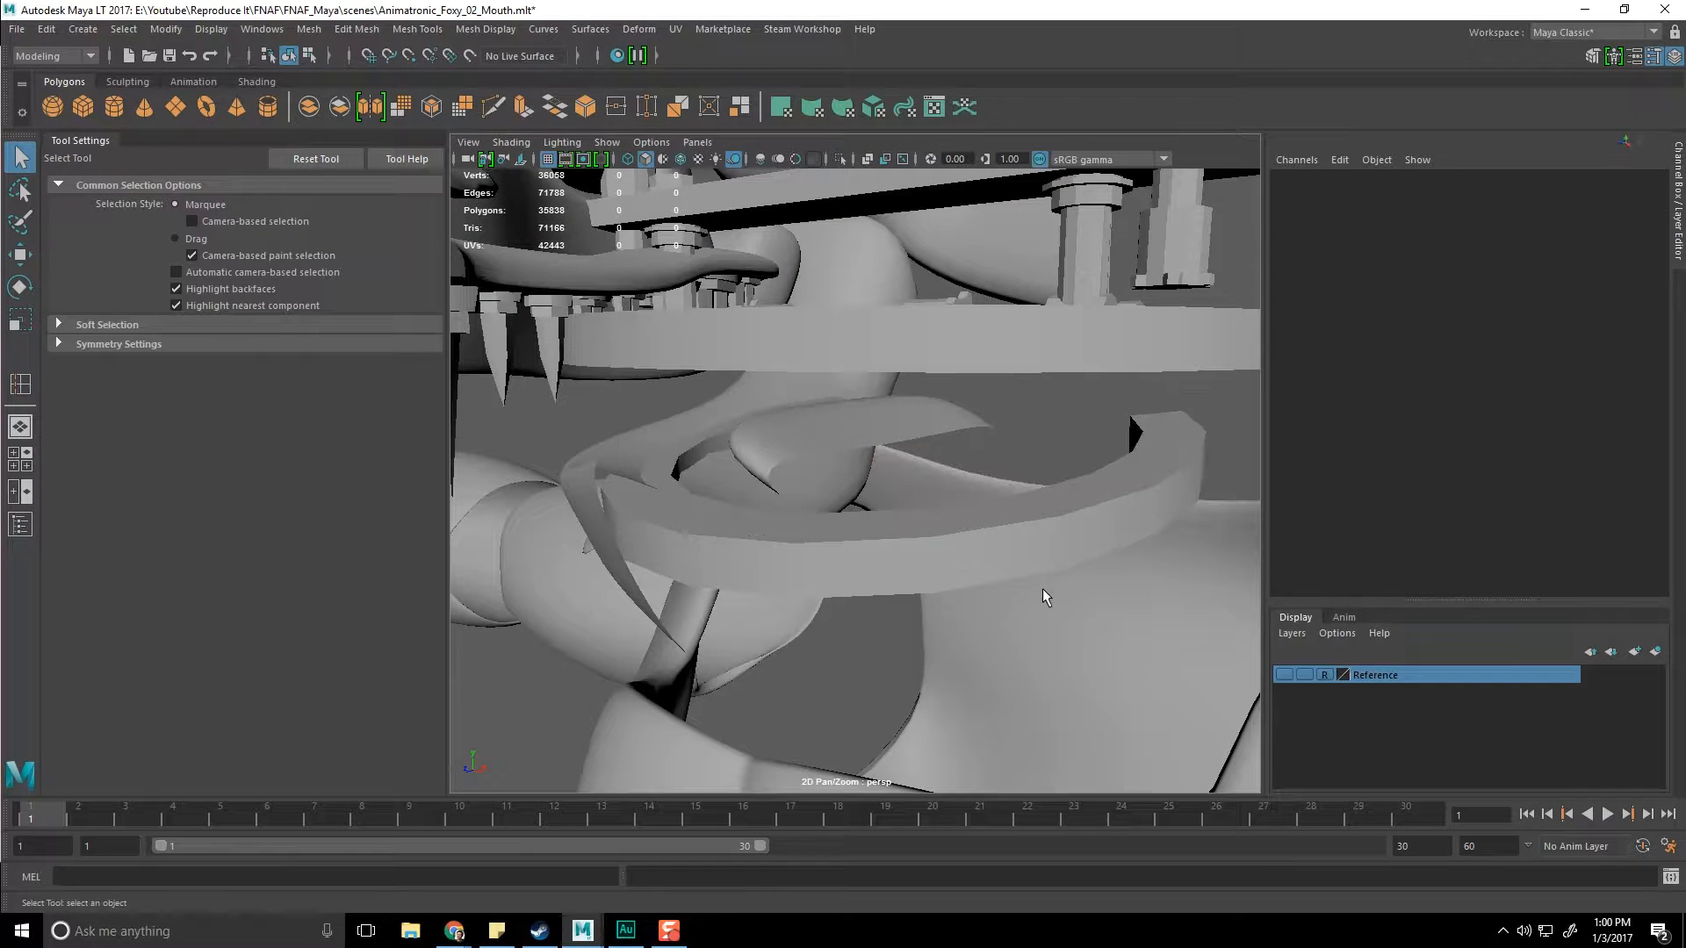
Step: Delete the endoskeleton's upper jaw ring
alt+right_drag(1035, 590, 910, 545)
alt+drag(911, 545, 926, 409)
click(930, 341)
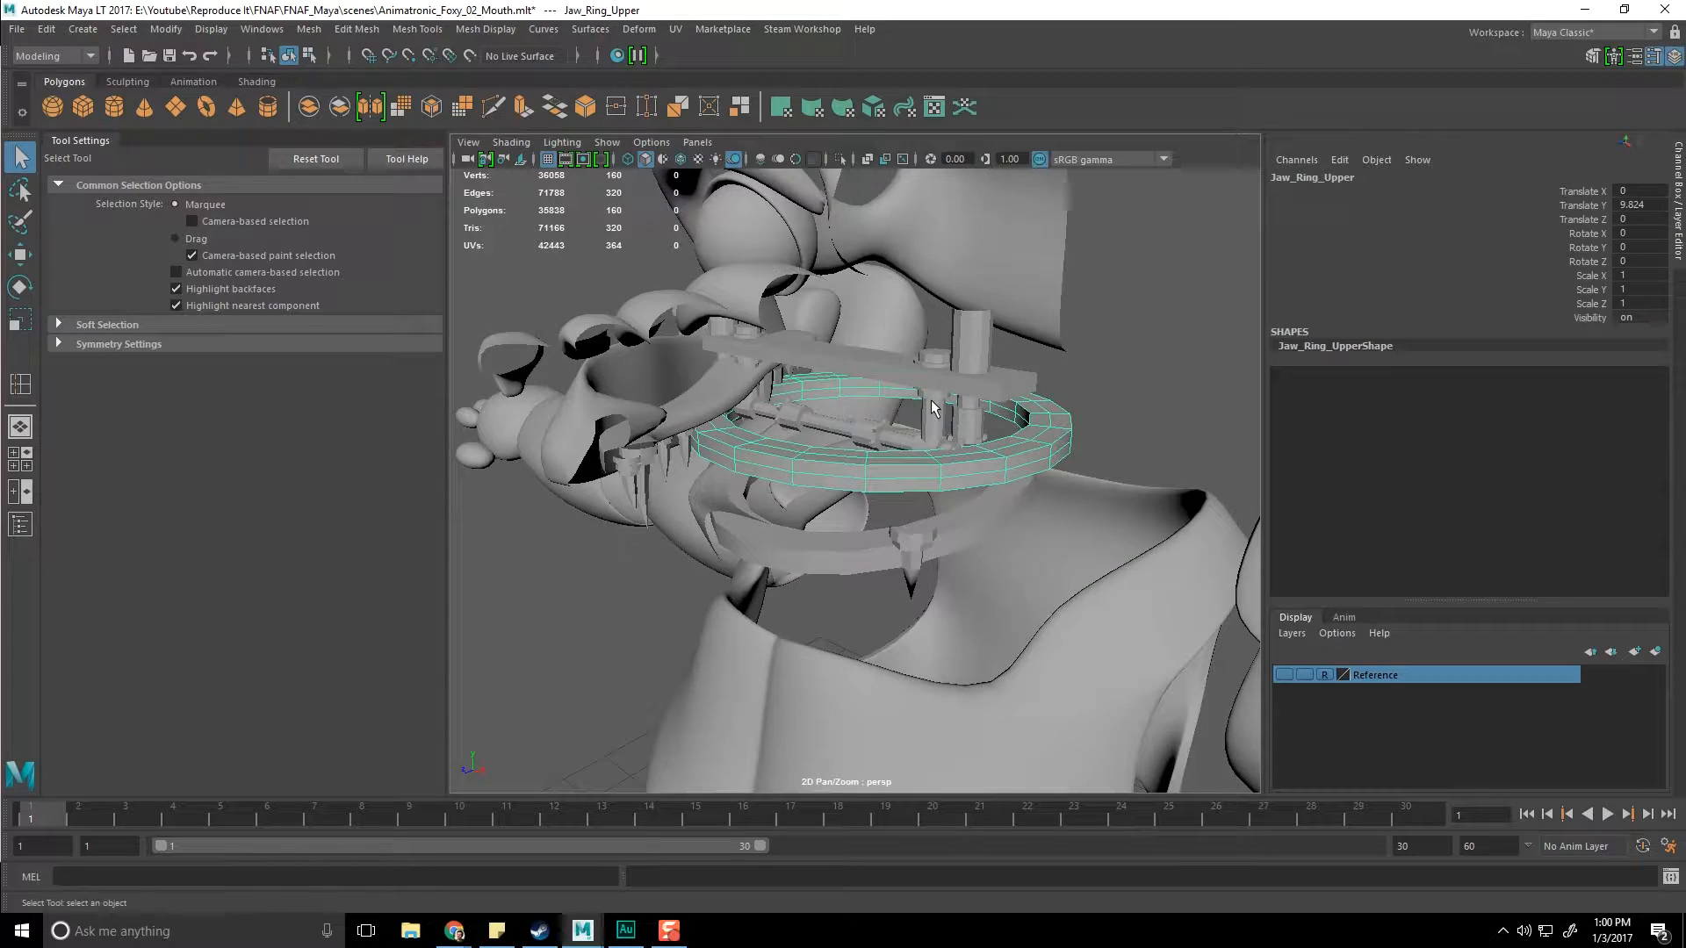
key(Delete)
Step: Examine the endoskeleton's jaw hardware and the surrounding snout pieces from several angles
click(732, 383)
alt+drag(791, 434, 852, 470)
alt+middle_drag(852, 469, 1004, 507)
alt+drag(1005, 501, 951, 375)
alt+right_drag(952, 375, 964, 412)
alt+drag(964, 412, 888, 386)
click(893, 369)
scroll(894, 369, down, 5)
alt+drag(803, 458, 908, 439)
key(w)
alt+drag(924, 495, 1001, 471)
click(1124, 313)
alt+drag(1124, 313, 959, 391)
key(q)
alt+drag(938, 524, 983, 584)
click(1050, 509)
alt+drag(1050, 509, 897, 595)
Step: Hide the belly, the hips and legs, and both arms of the model
scroll(897, 594, down, 10)
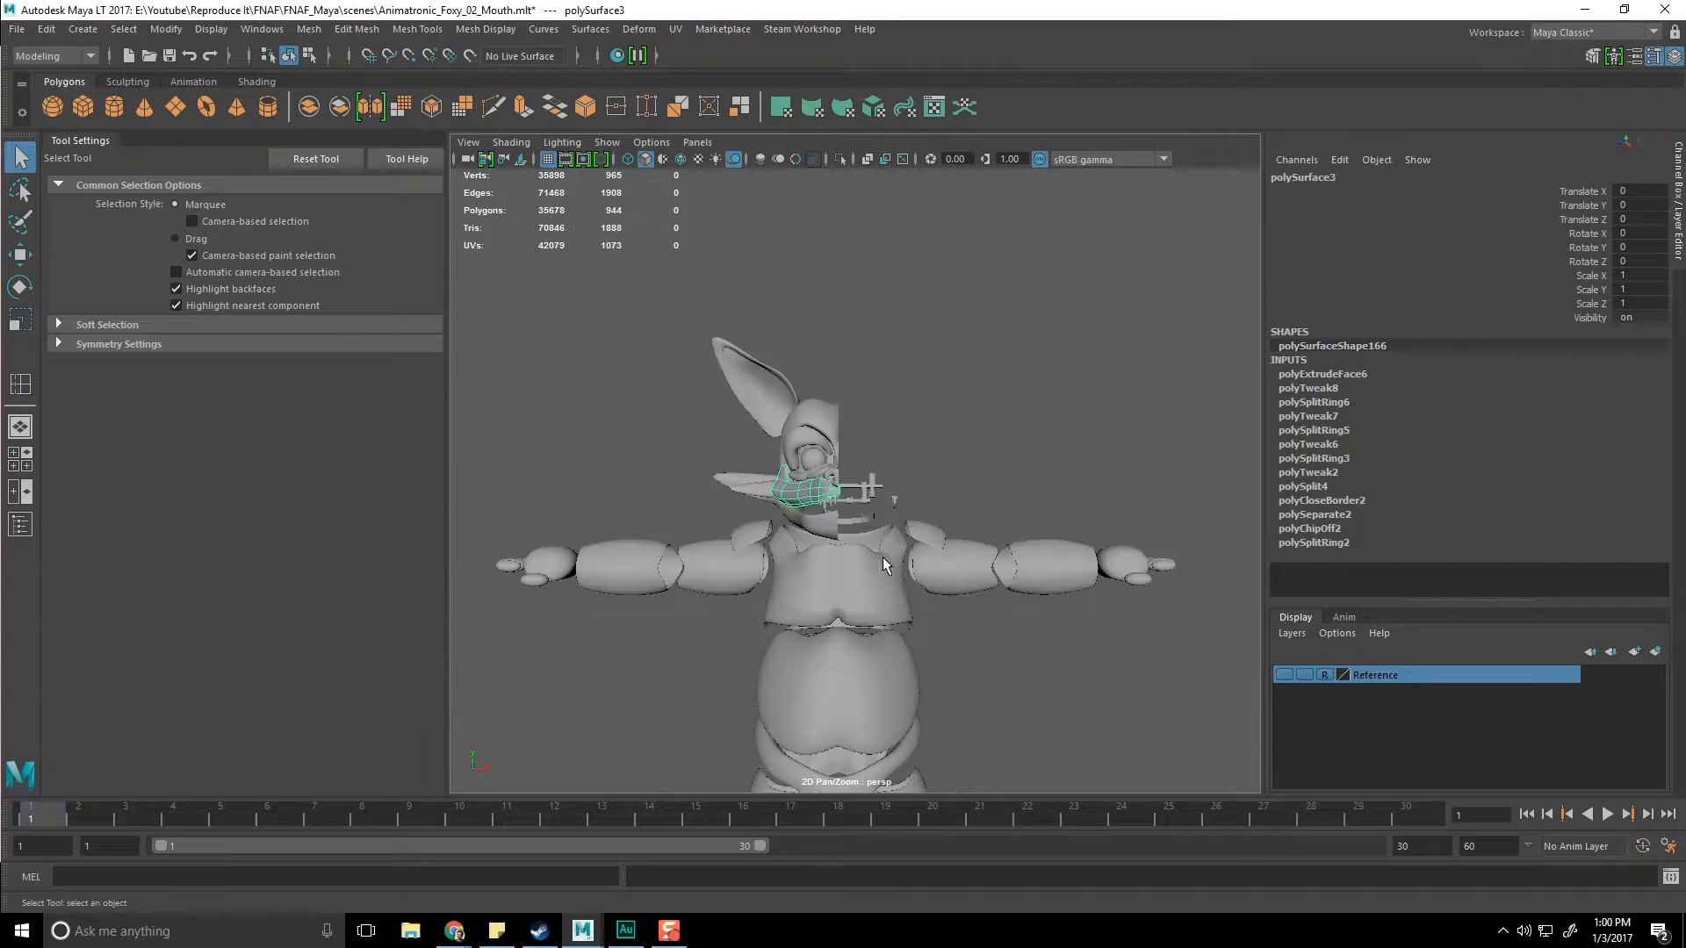
drag(850, 581, 997, 741)
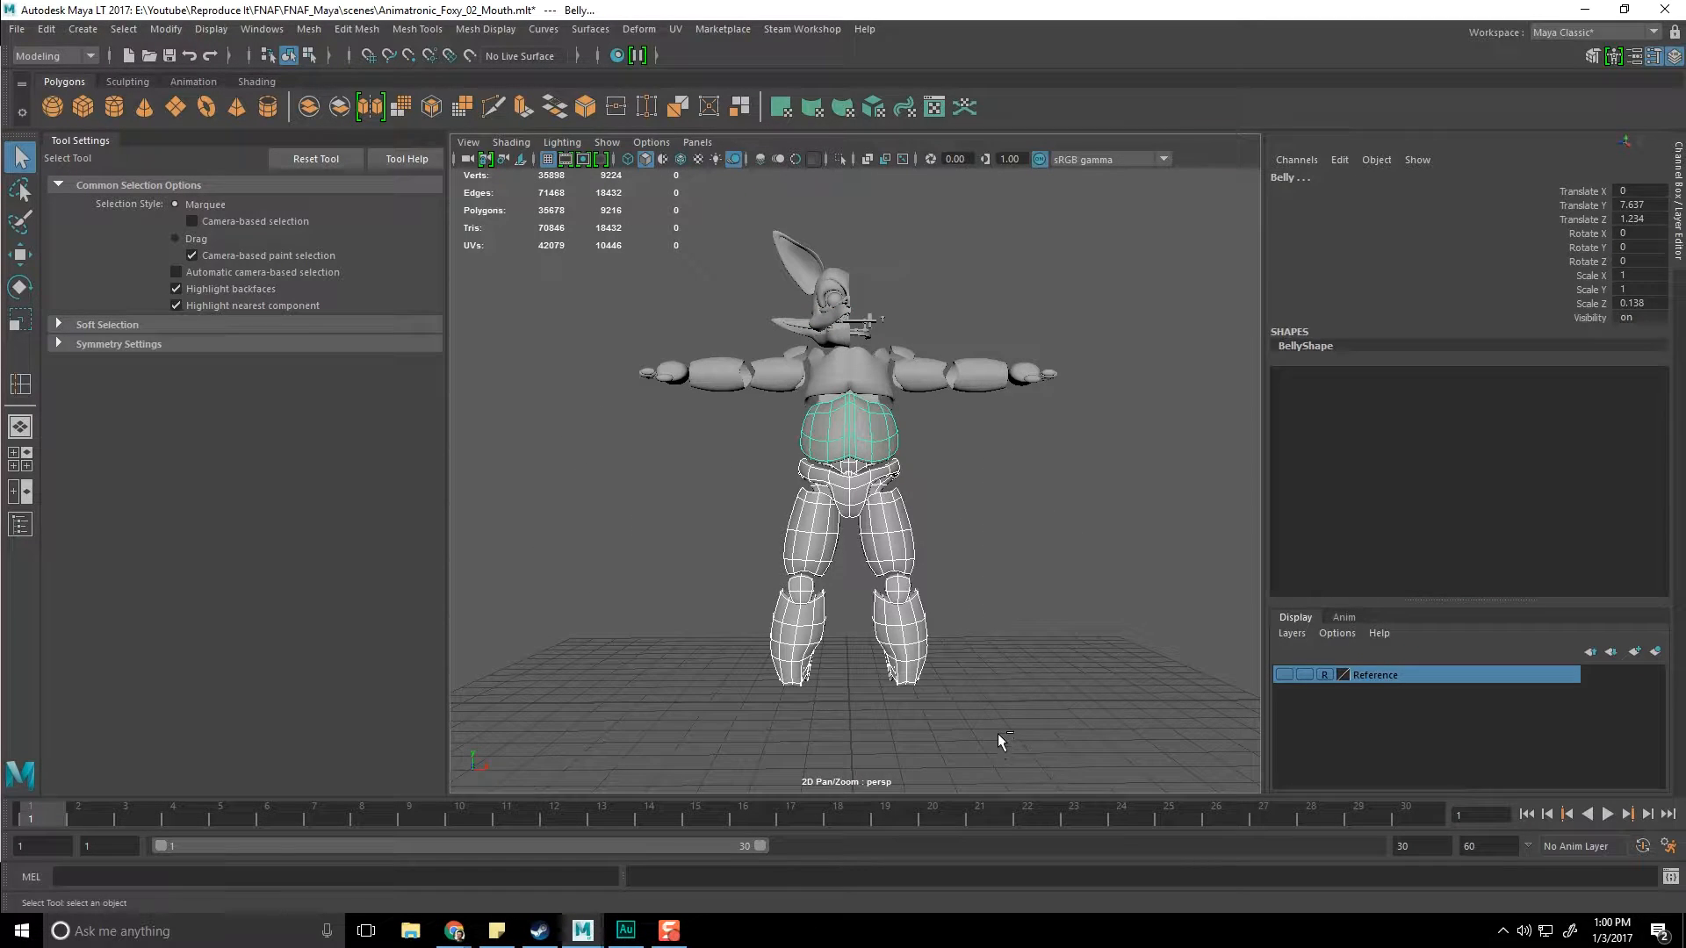
key(ctrl+h)
click(968, 361)
key(ctrl+h)
click(676, 377)
key(ctrl+h)
Step: Hide the spare bolt-like tooth floating beside the head, keeping the chest shown
click(872, 412)
scroll(913, 520, up, 3)
scroll(904, 520, down, 2)
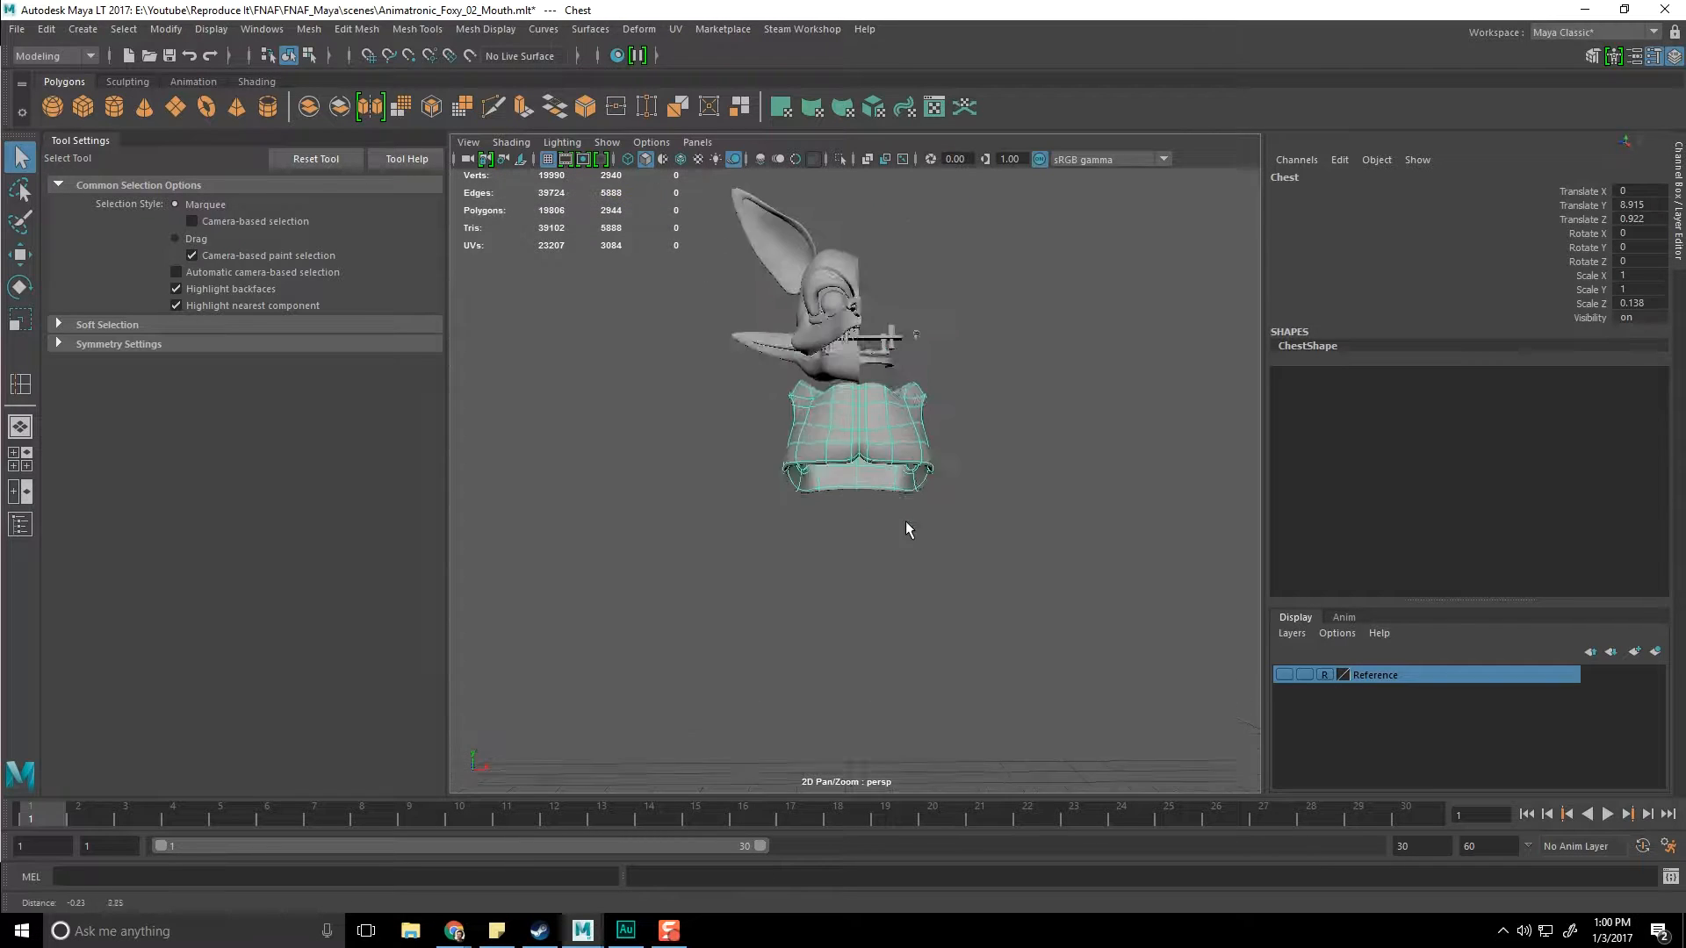
alt+drag(905, 521, 909, 583)
click(993, 577)
scroll(981, 559, up, 5)
alt+middle_drag(999, 441, 1015, 504)
mouse_move(1018, 506)
alt+mouse_down()
mouse_move(863, 521)
mouse_move(899, 497)
mouse_move(985, 529)
mouse_move(1036, 518)
alt+mouse_up()
scroll(956, 539, up, 4)
click(1112, 421)
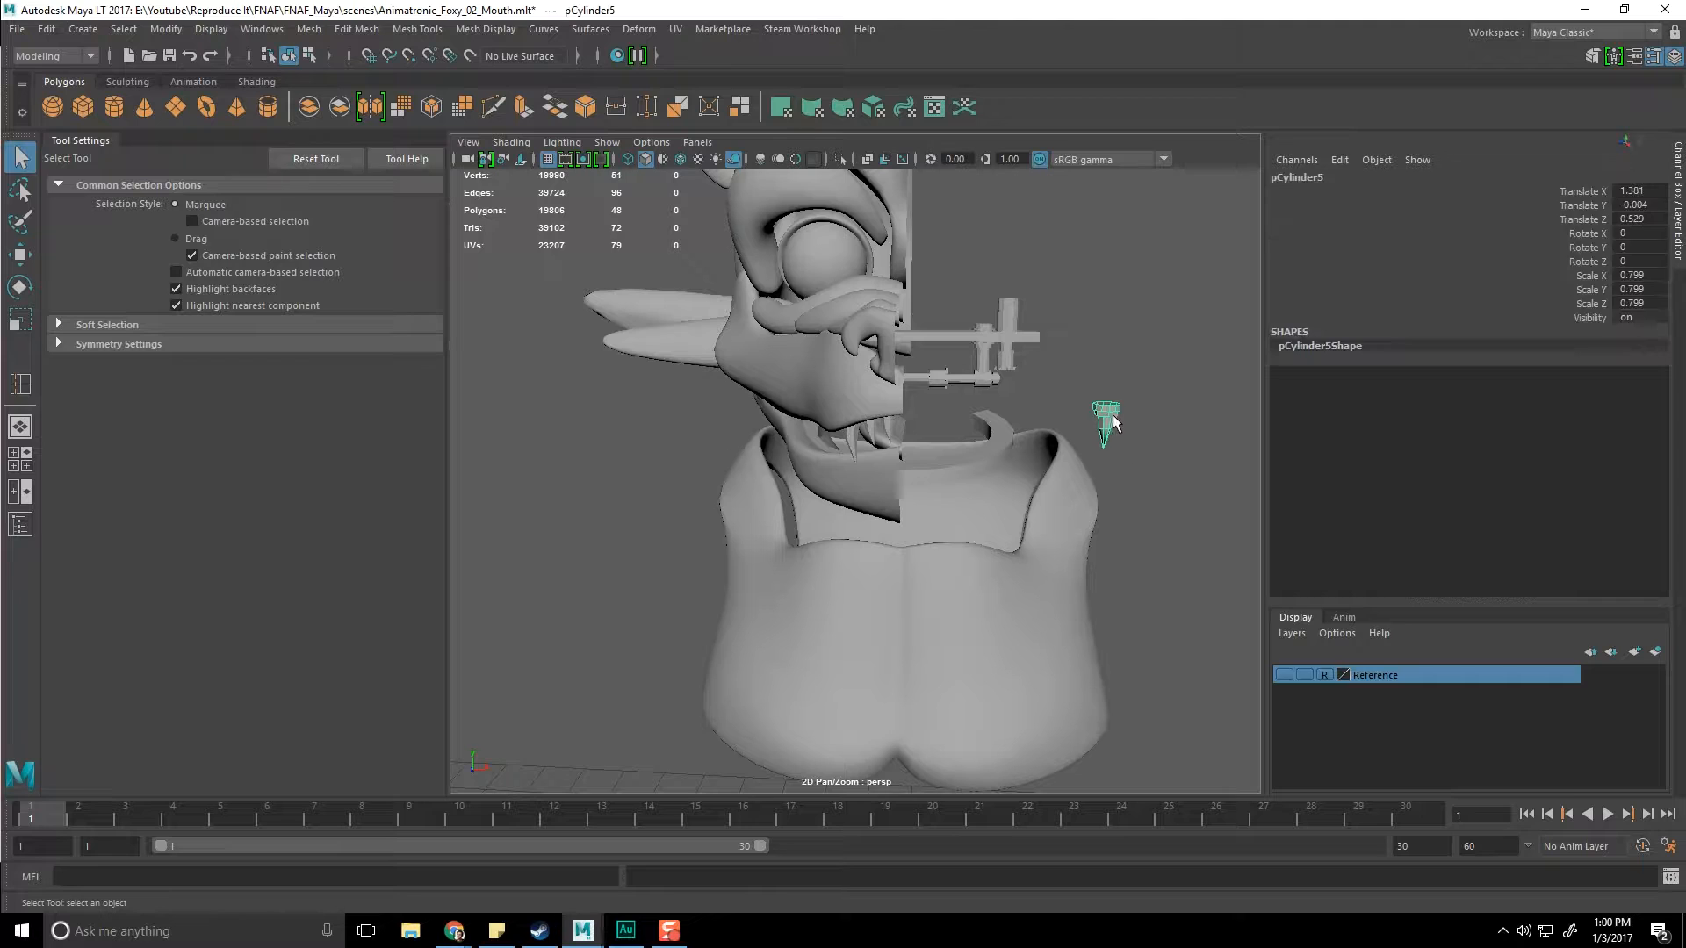
key(ctrl+h)
scroll(1129, 472, up, 2)
alt+drag(1068, 443, 1002, 504)
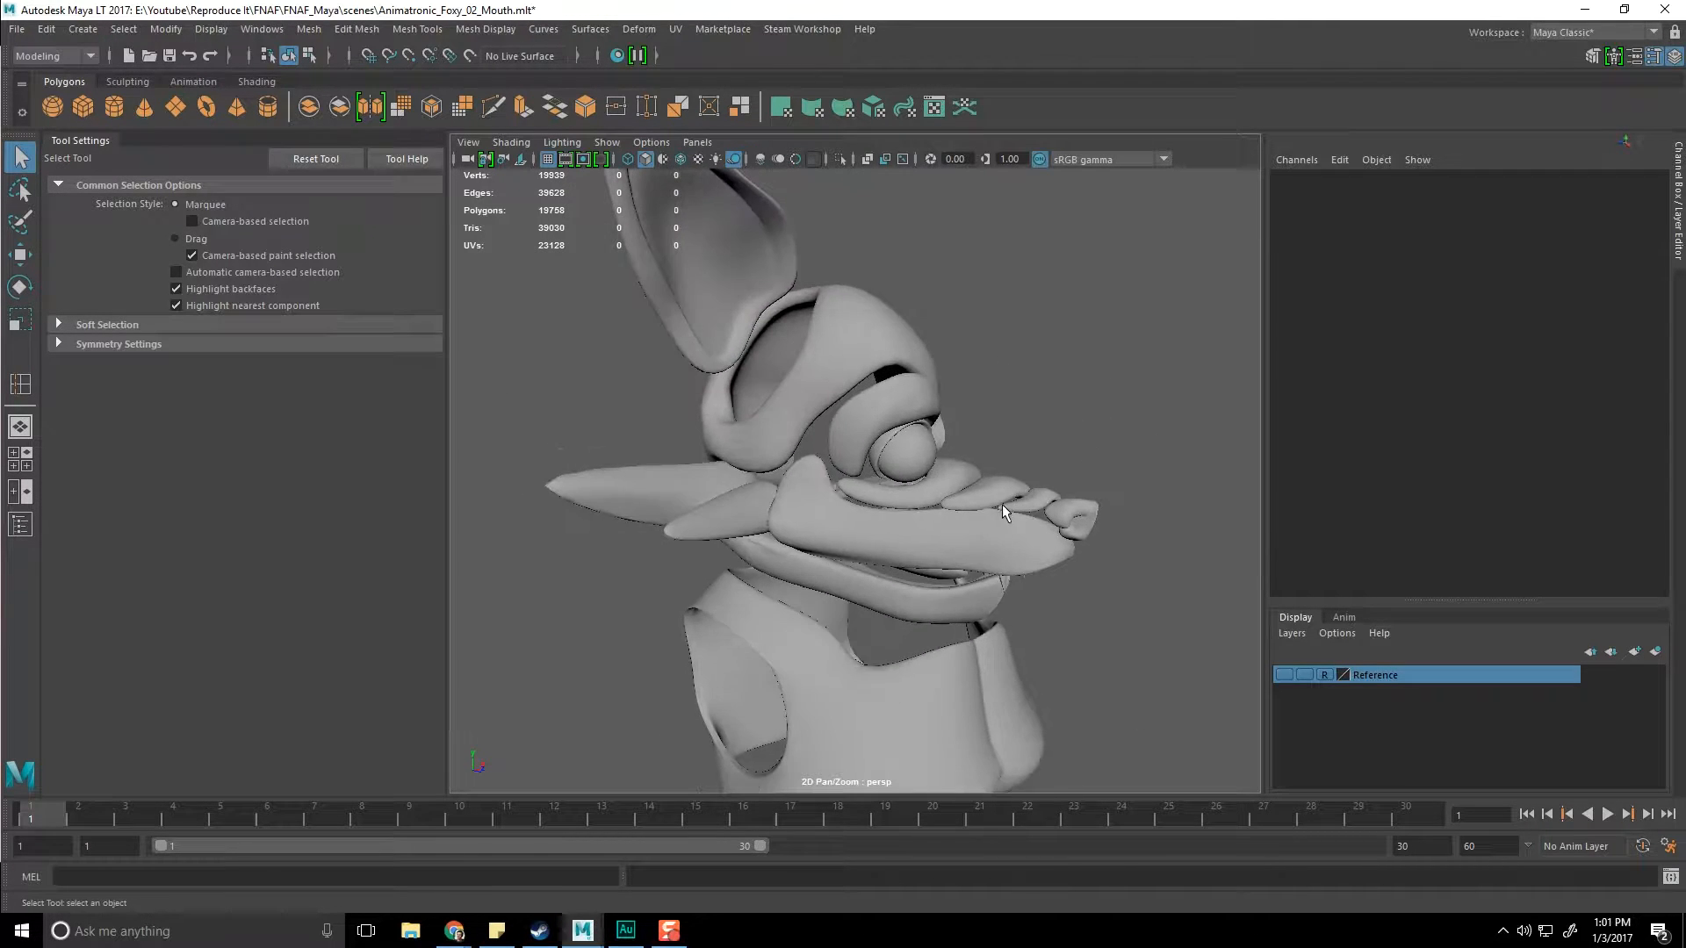
Step: Show the lower jaw as a smooth preview with its cage and pick the two bottom vertices near its front for moving
alt+drag(985, 565, 960, 482)
click(930, 549)
right_drag(960, 482, 888, 452)
mouse_move(889, 451)
alt+mouse_down()
mouse_move(869, 438)
mouse_move(913, 472)
alt+mouse_up()
alt+drag(799, 481, 818, 525)
key(2)
drag(913, 579, 907, 568)
key(w)
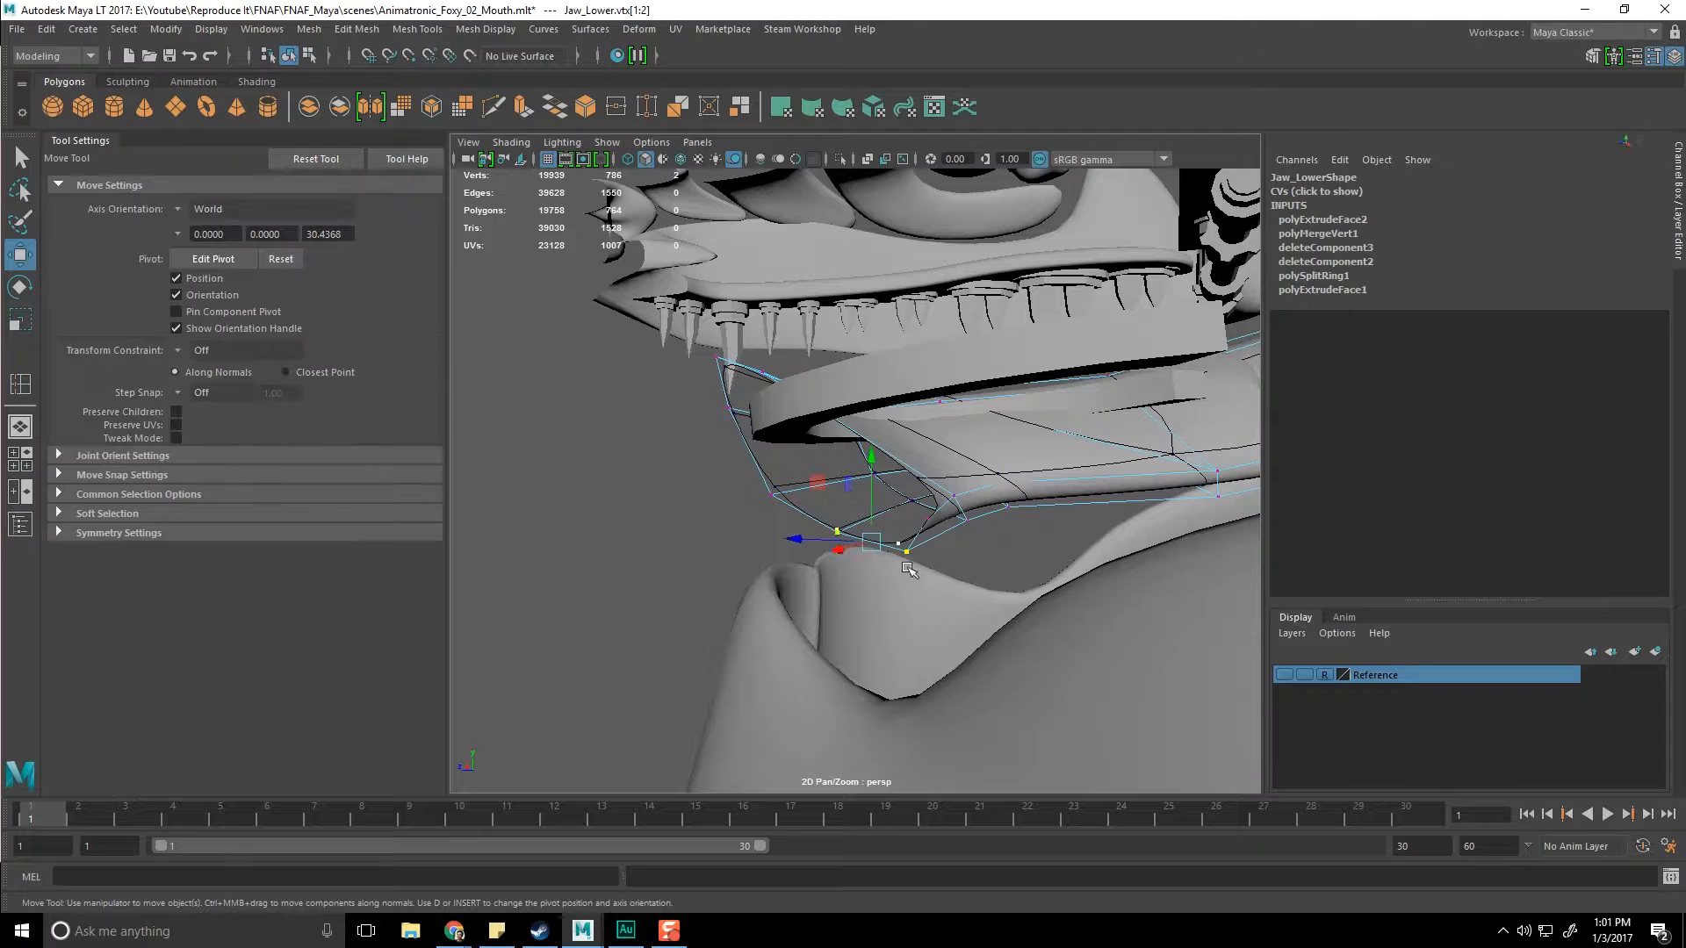
Step: Reposition the vertices at the tip and underside of the lower jaw's front to round the chin profile
alt+drag(815, 486, 746, 493)
drag(653, 336, 822, 455)
alt+drag(819, 452, 803, 441)
drag(704, 355, 696, 387)
alt+drag(760, 503, 740, 504)
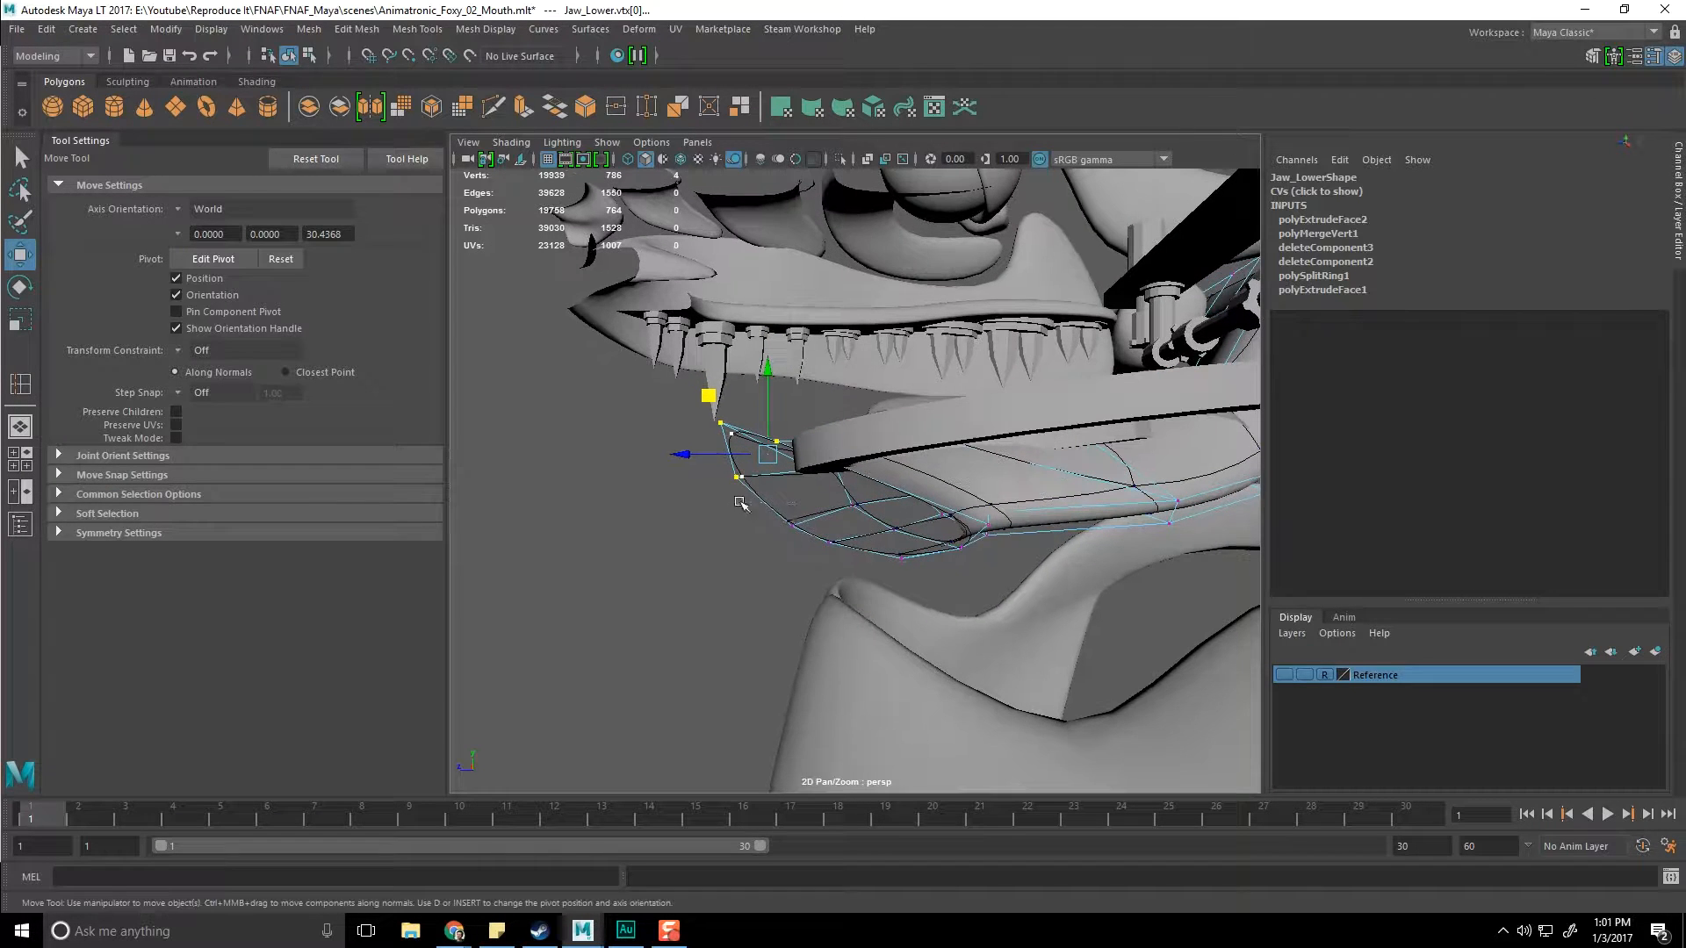
alt+drag(843, 562, 830, 553)
drag(751, 475, 732, 460)
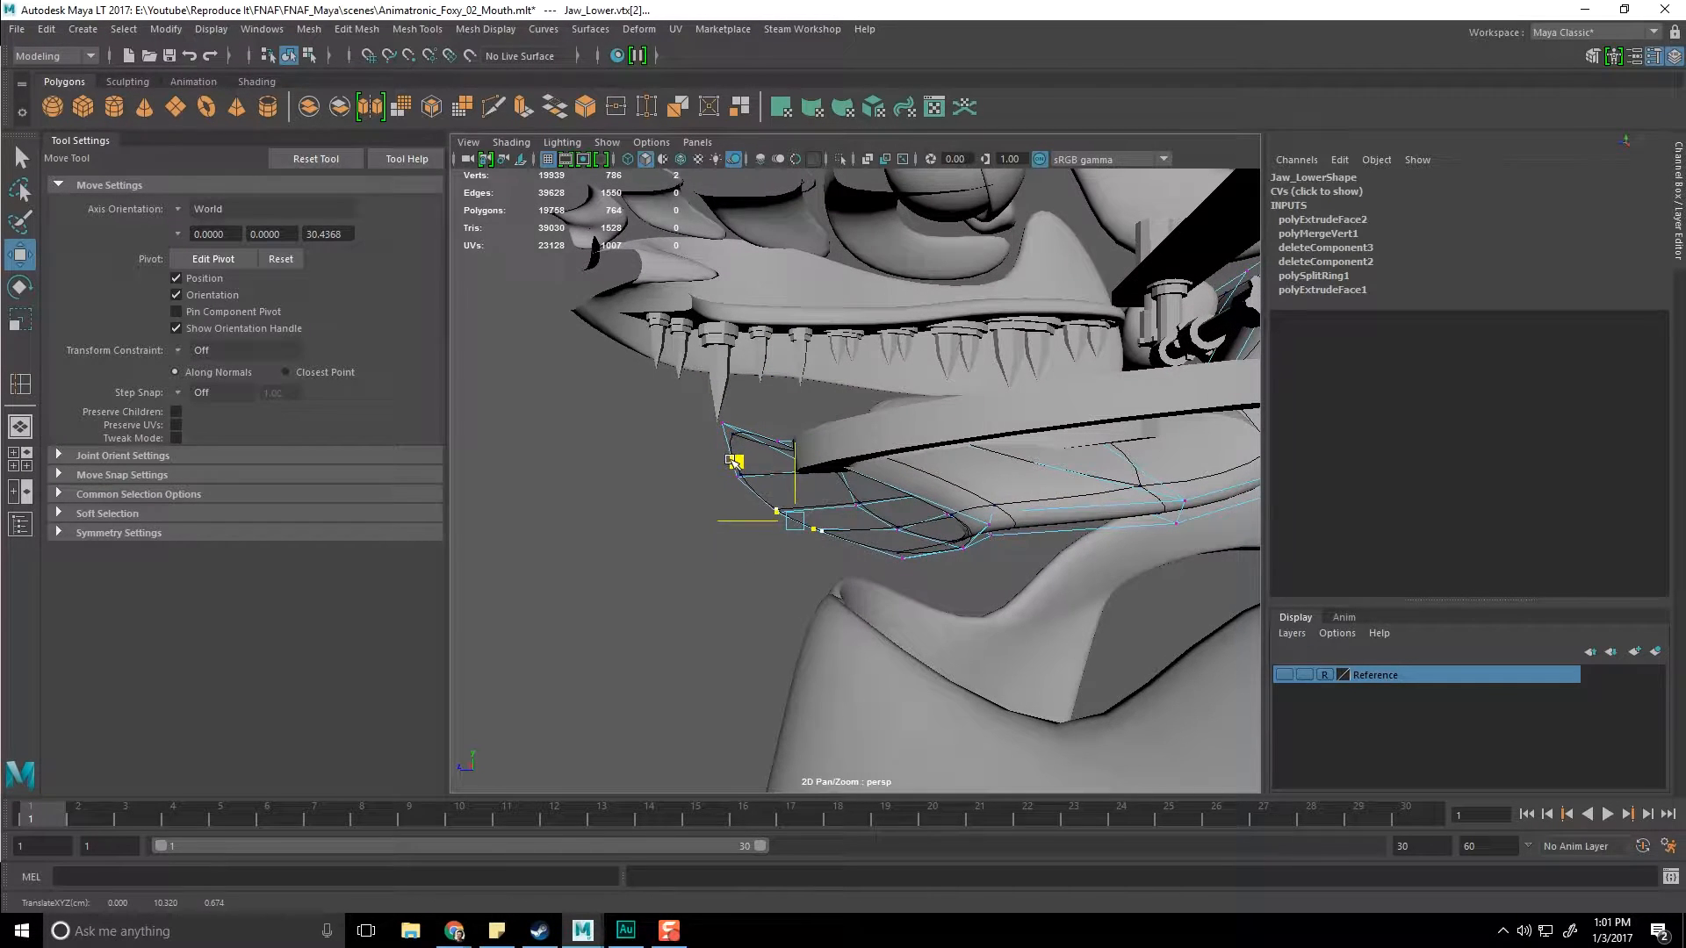
click(816, 572)
drag(789, 516, 771, 474)
alt+drag(883, 548, 856, 575)
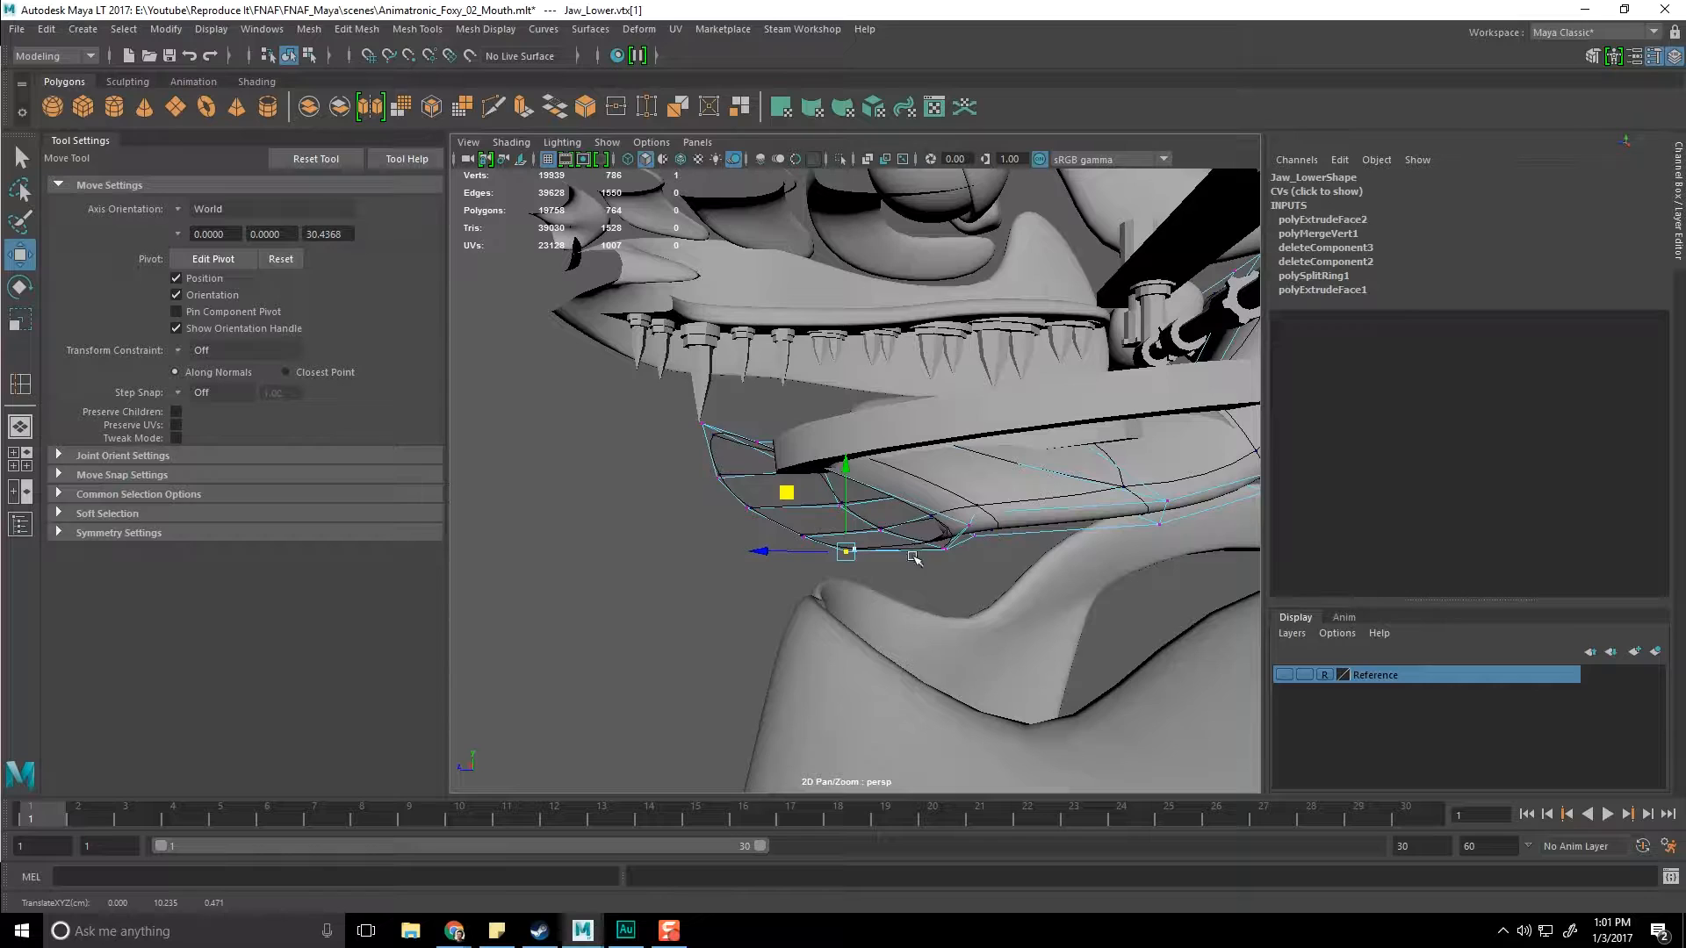
Step: Select the edge loop around the lower jaw's front, then adjust its angle and size and move it forward
click(985, 583)
alt+drag(986, 583, 925, 518)
scroll(939, 593, up, 3)
right_drag(924, 508, 922, 397)
double_click(897, 493)
alt+drag(926, 509, 879, 524)
key(e)
key(r)
key(w)
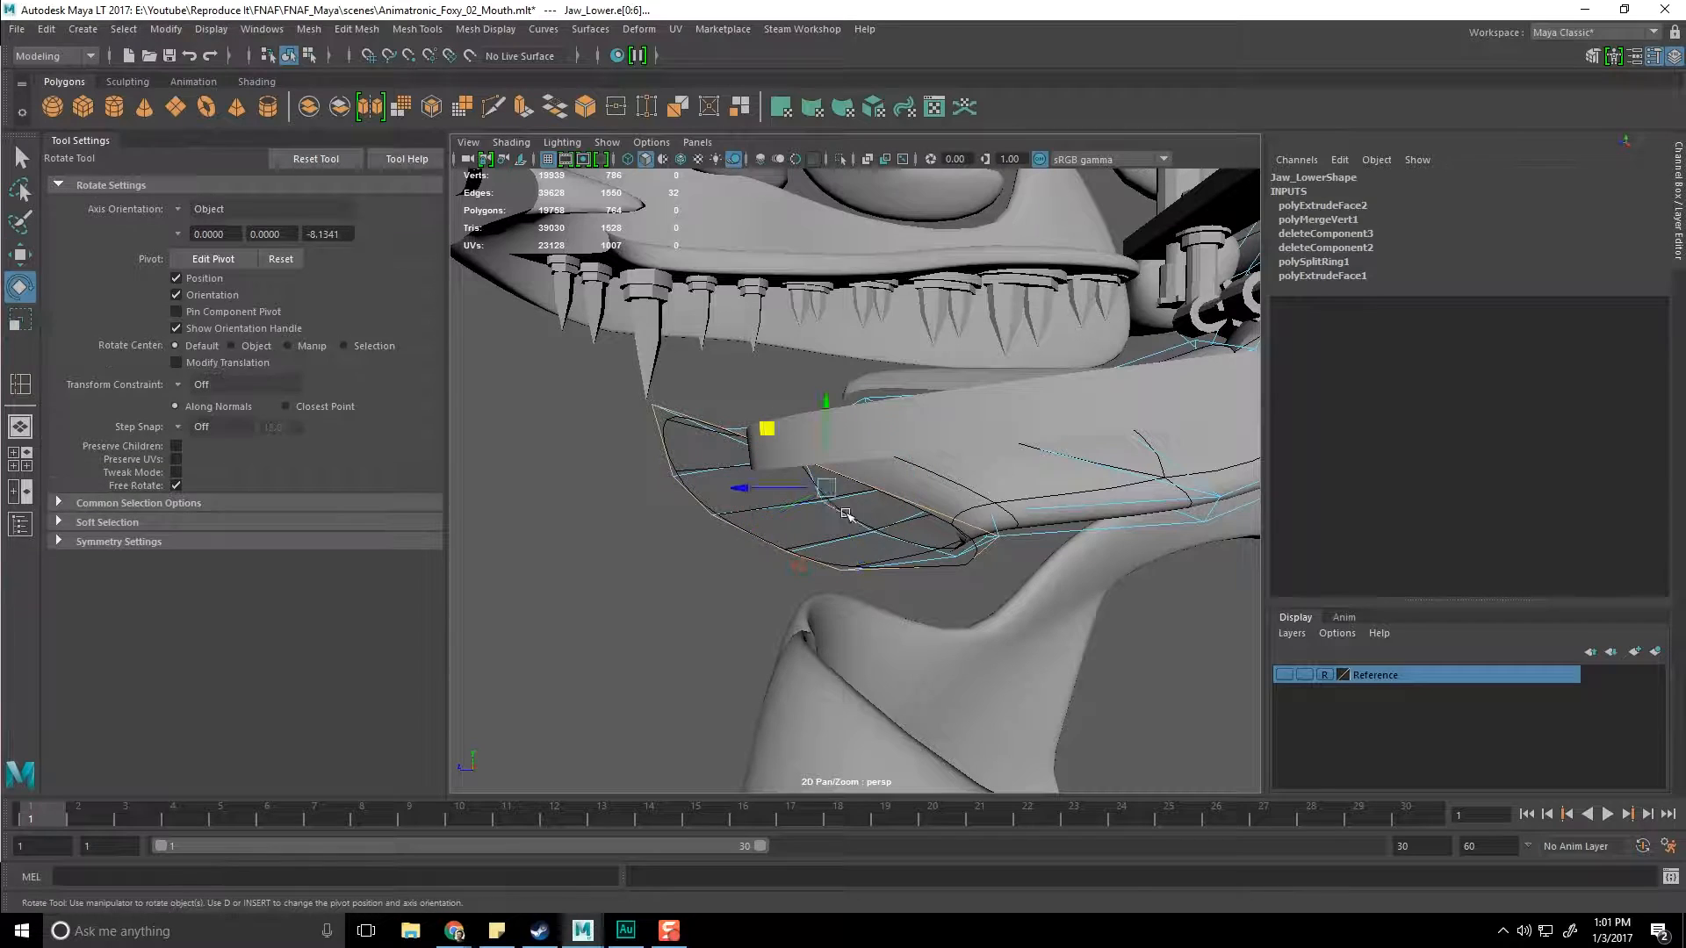
key(r)
key(w)
alt+drag(786, 479, 770, 430)
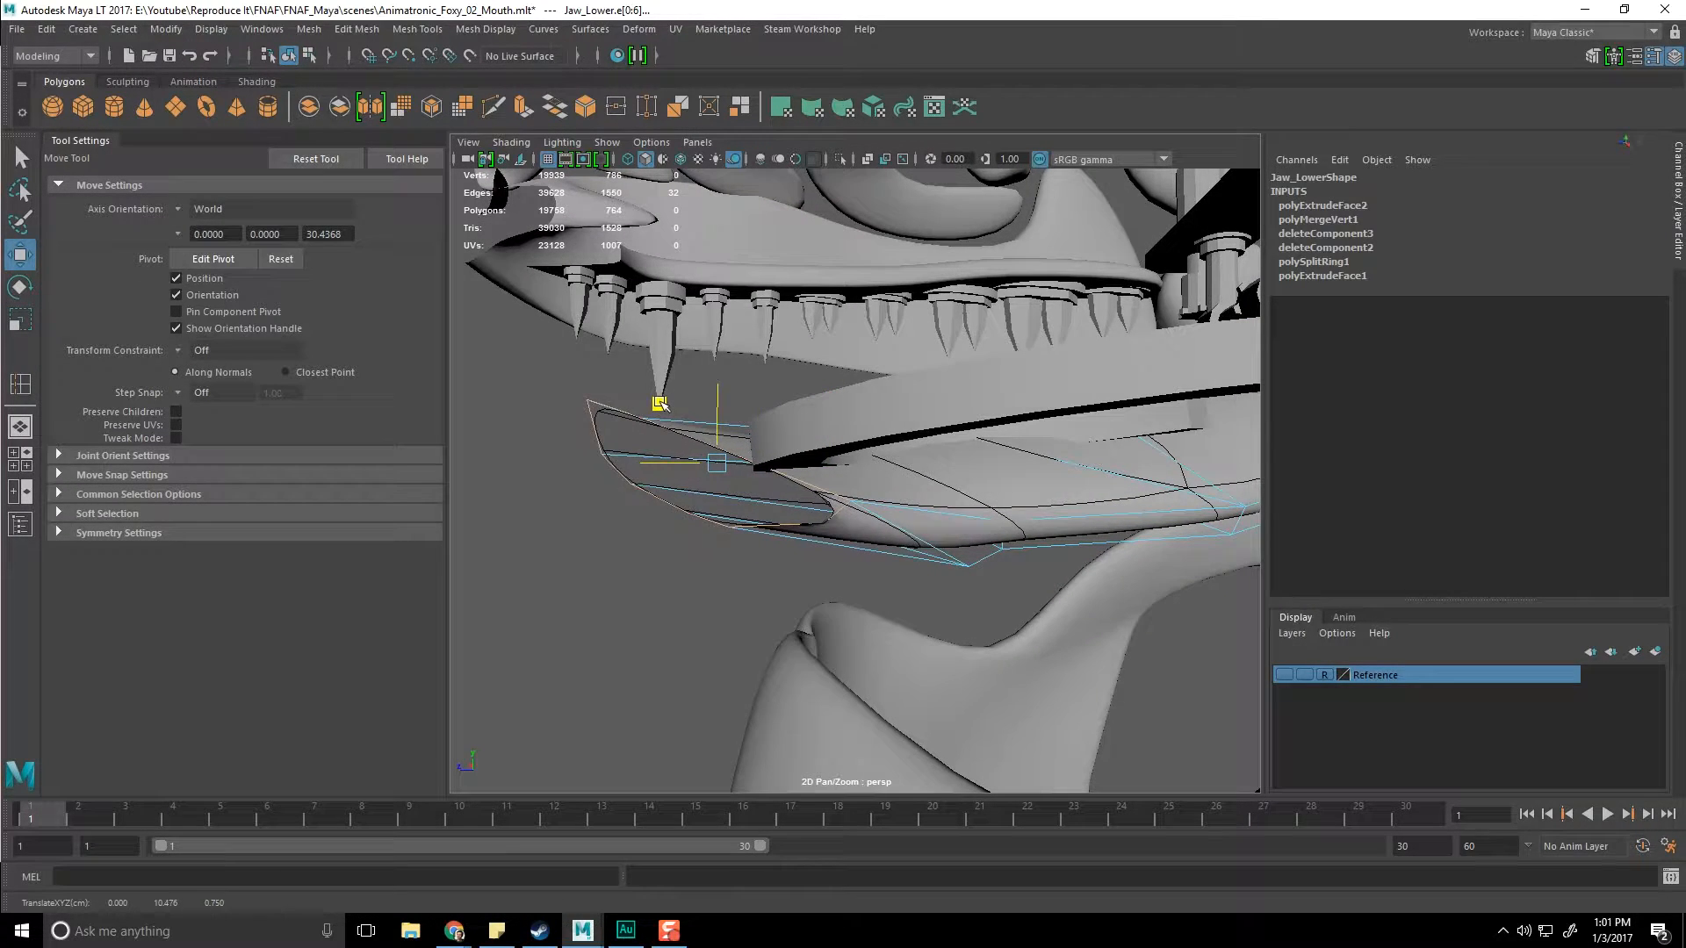
alt+drag(611, 464, 866, 428)
Step: Reposition individual vertices on the lower jaw's outer side and upper rim to even out its contour
alt+drag(895, 493, 963, 565)
click(963, 565)
right_drag(916, 446, 833, 450)
alt+drag(833, 466, 904, 553)
click(934, 418)
click(904, 562)
click(945, 458)
alt+drag(945, 459, 934, 400)
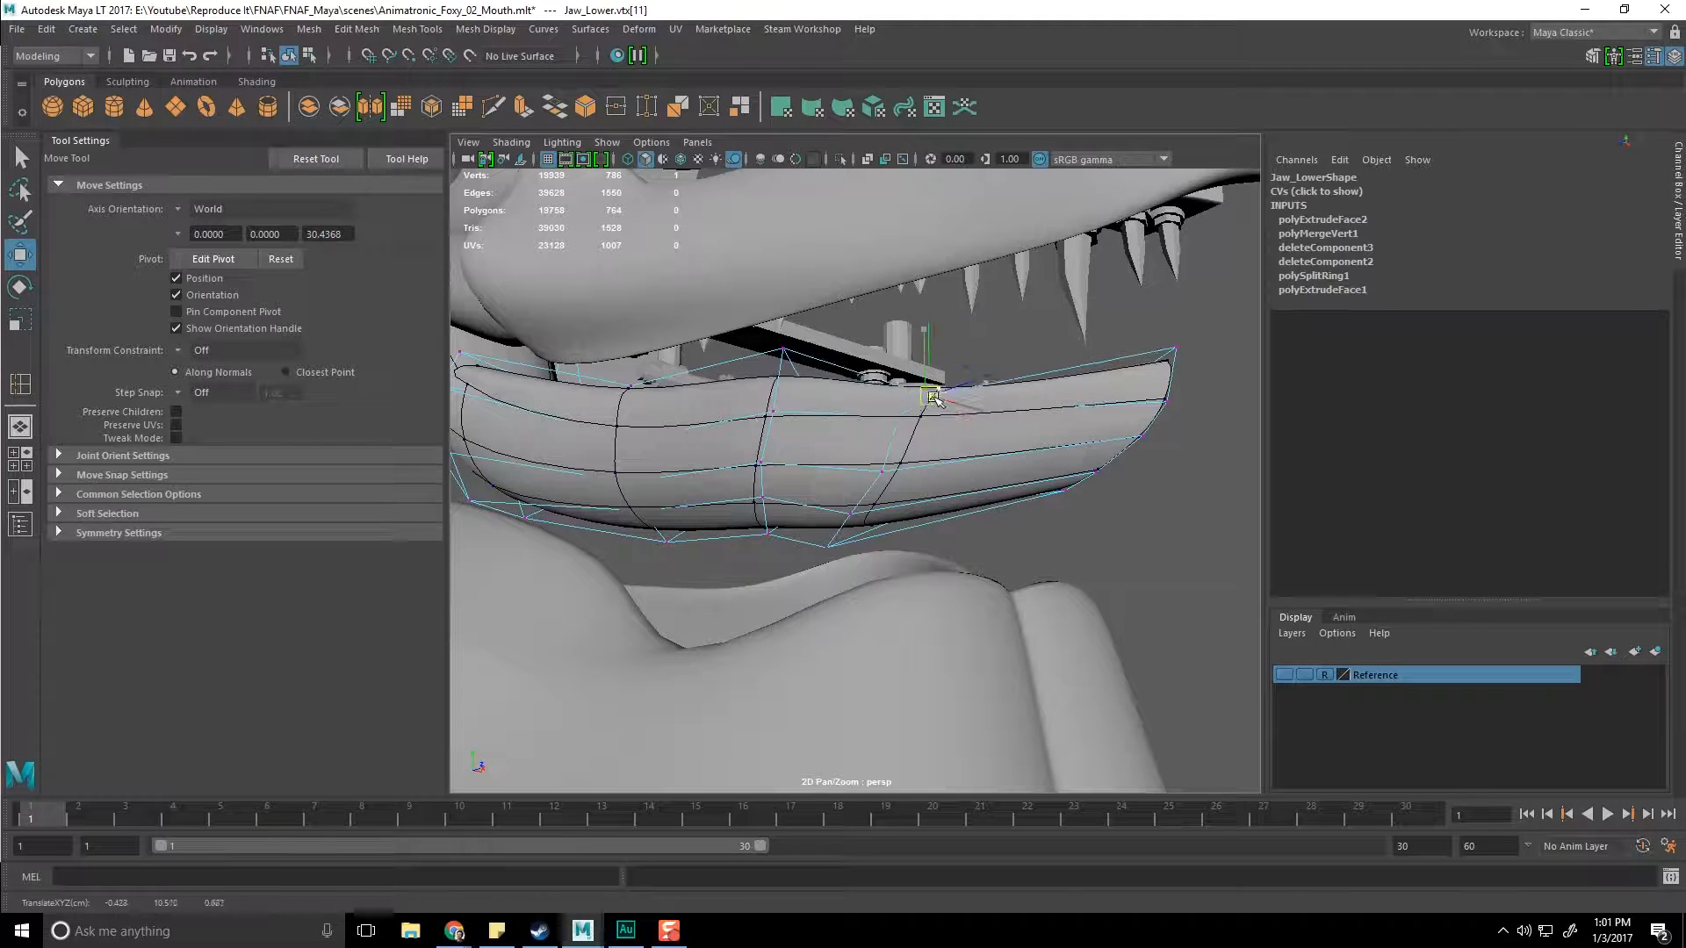
click(885, 468)
Step: Return the lower jaw to unsmoothed display and delete the ring that held the old lower teeth
alt+drag(888, 470, 868, 528)
right_drag(868, 528, 858, 404)
click(847, 536)
alt+drag(914, 551, 677, 594)
key(1)
alt+drag(784, 589, 819, 635)
key(F8)
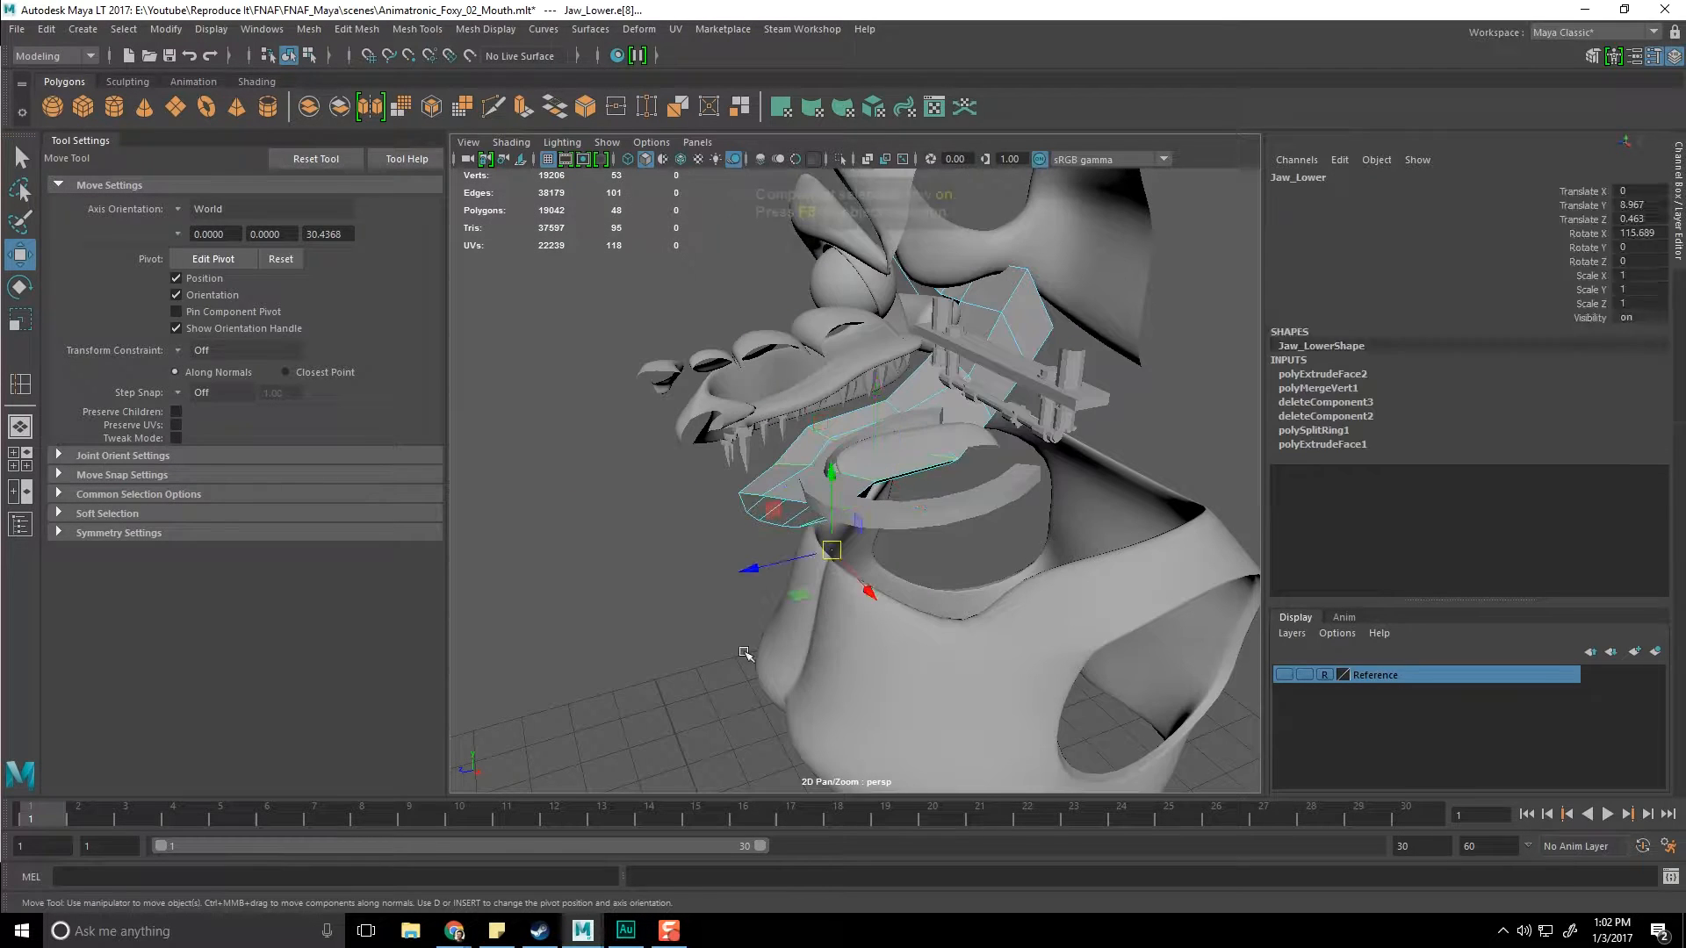
click(904, 518)
key(Delete)
scroll(948, 567, up, 4)
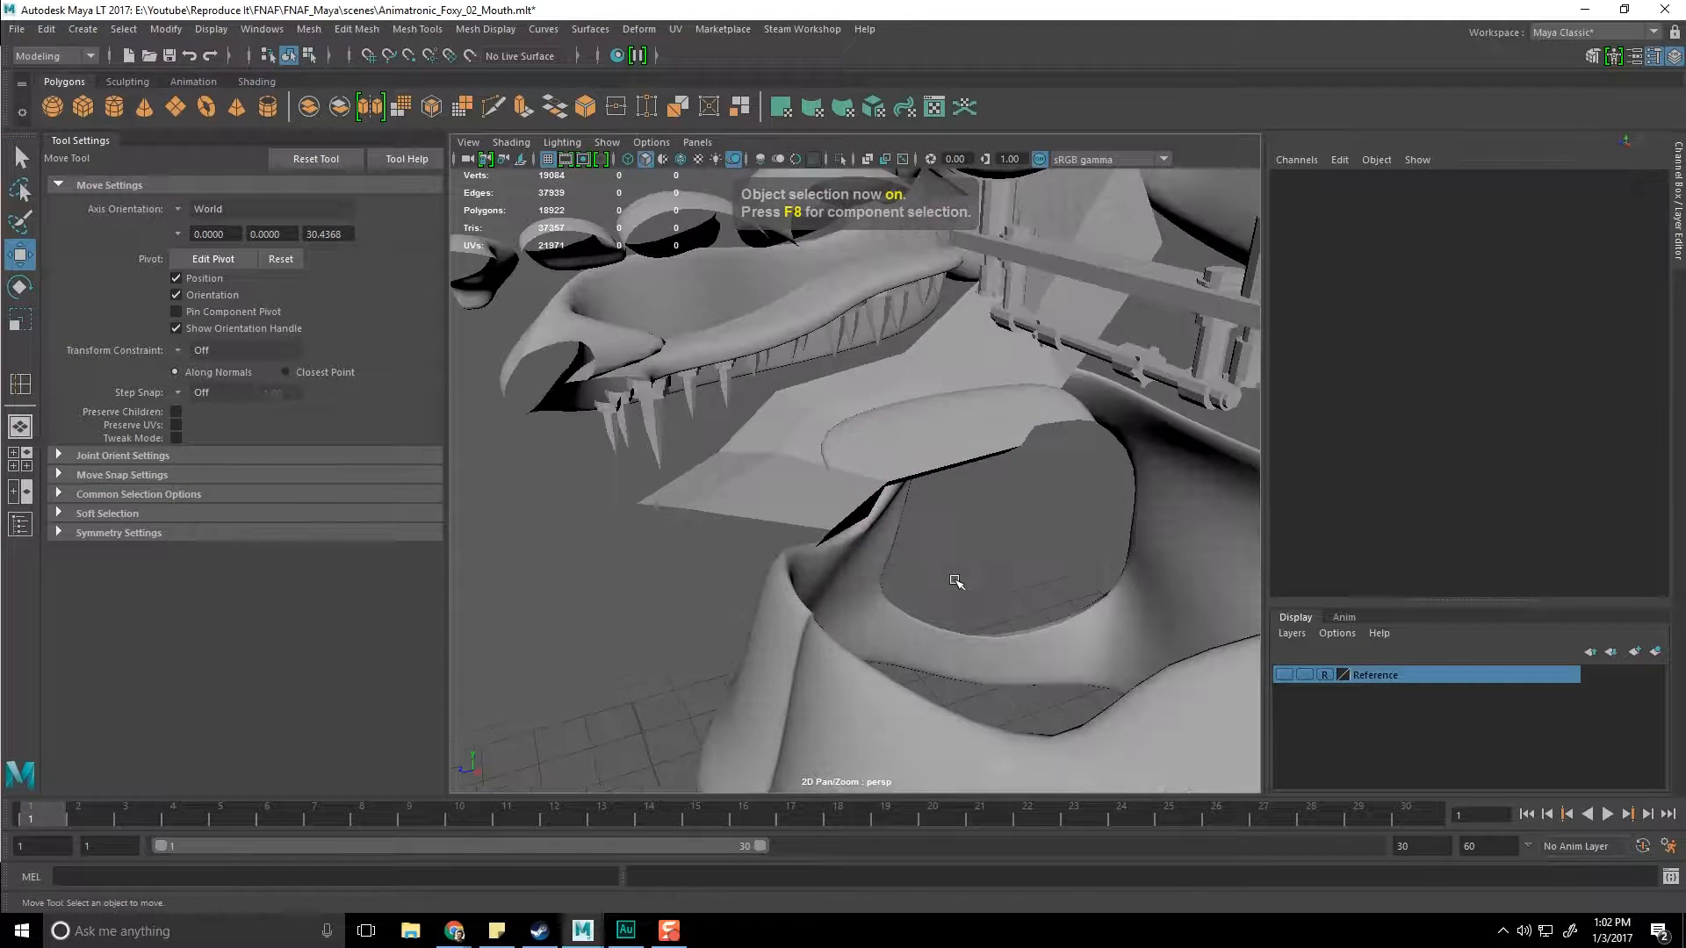
Step: Hide the tongue-shaped piece lying inside the lower jaw
key(q)
click(951, 424)
alt+drag(978, 531, 892, 413)
key(ctrl+h)
Step: Delete an edge crossing the lower jaw's inner face
click(952, 454)
mouse_move(990, 490)
alt+mouse_down()
mouse_move(956, 500)
mouse_move(972, 477)
alt+mouse_up()
right_drag(971, 445, 955, 401)
alt+drag(950, 417, 877, 476)
click(944, 464)
key(Delete)
shift+right_drag(877, 476, 793, 478)
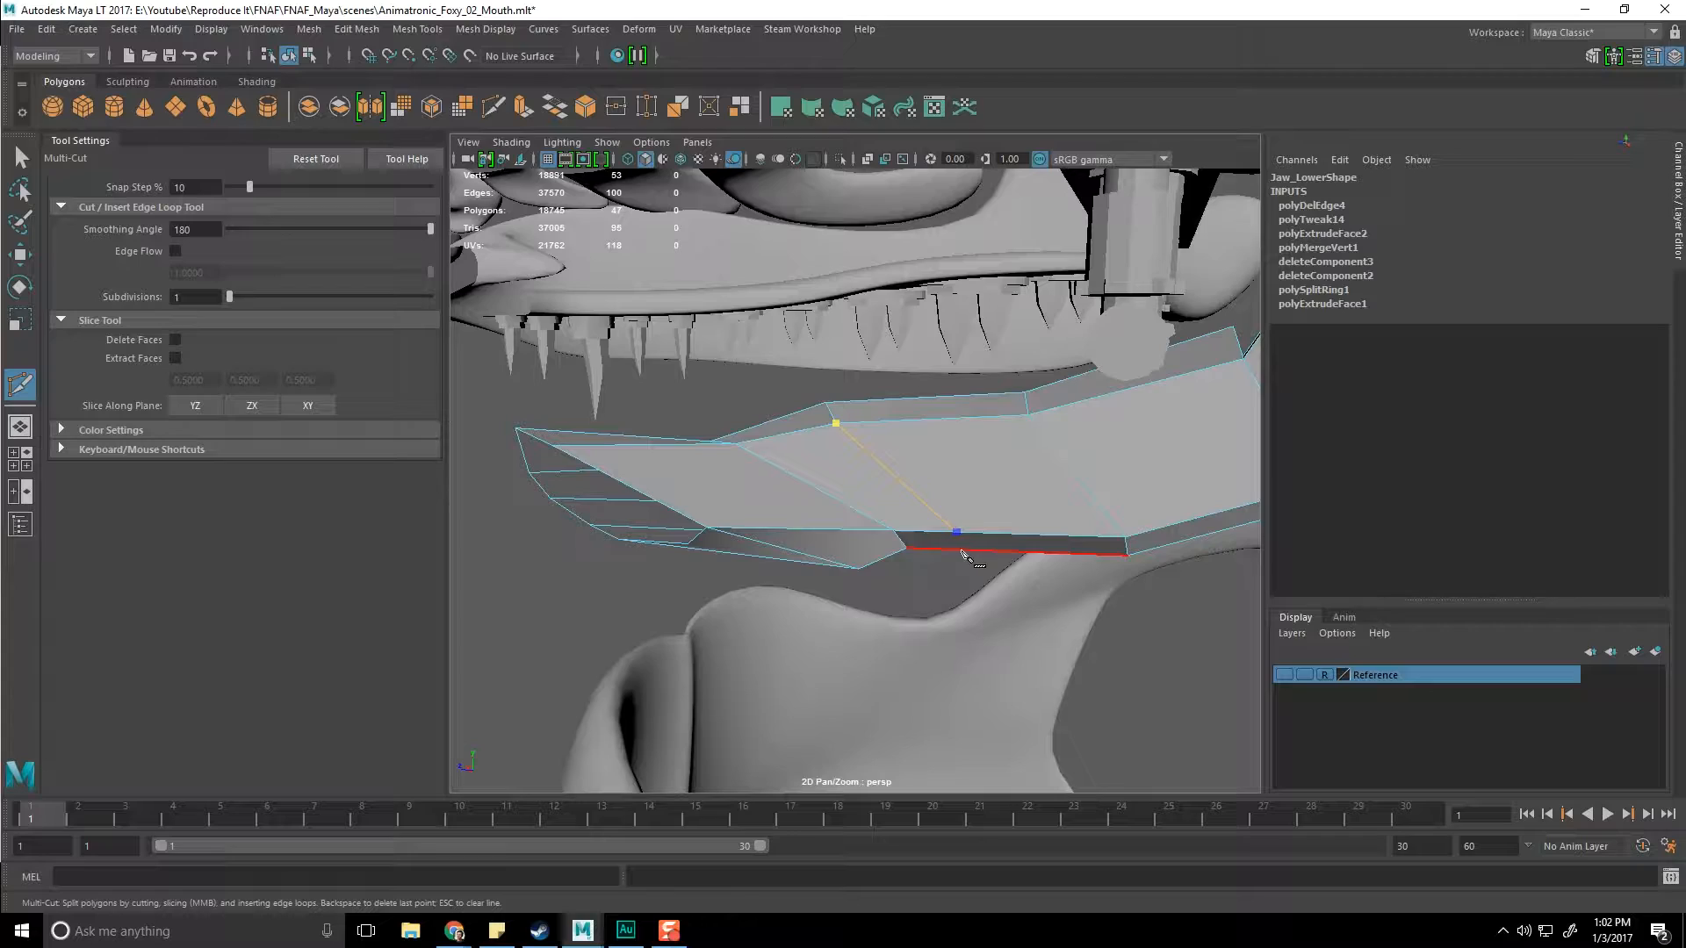
alt+drag(895, 597, 878, 516)
key(q)
Step: Delete the slanted edge across the lower jaw's inner face and use Multi-Cut to cut a replacement from the upper rim to the lower edge
right_drag(818, 446, 820, 405)
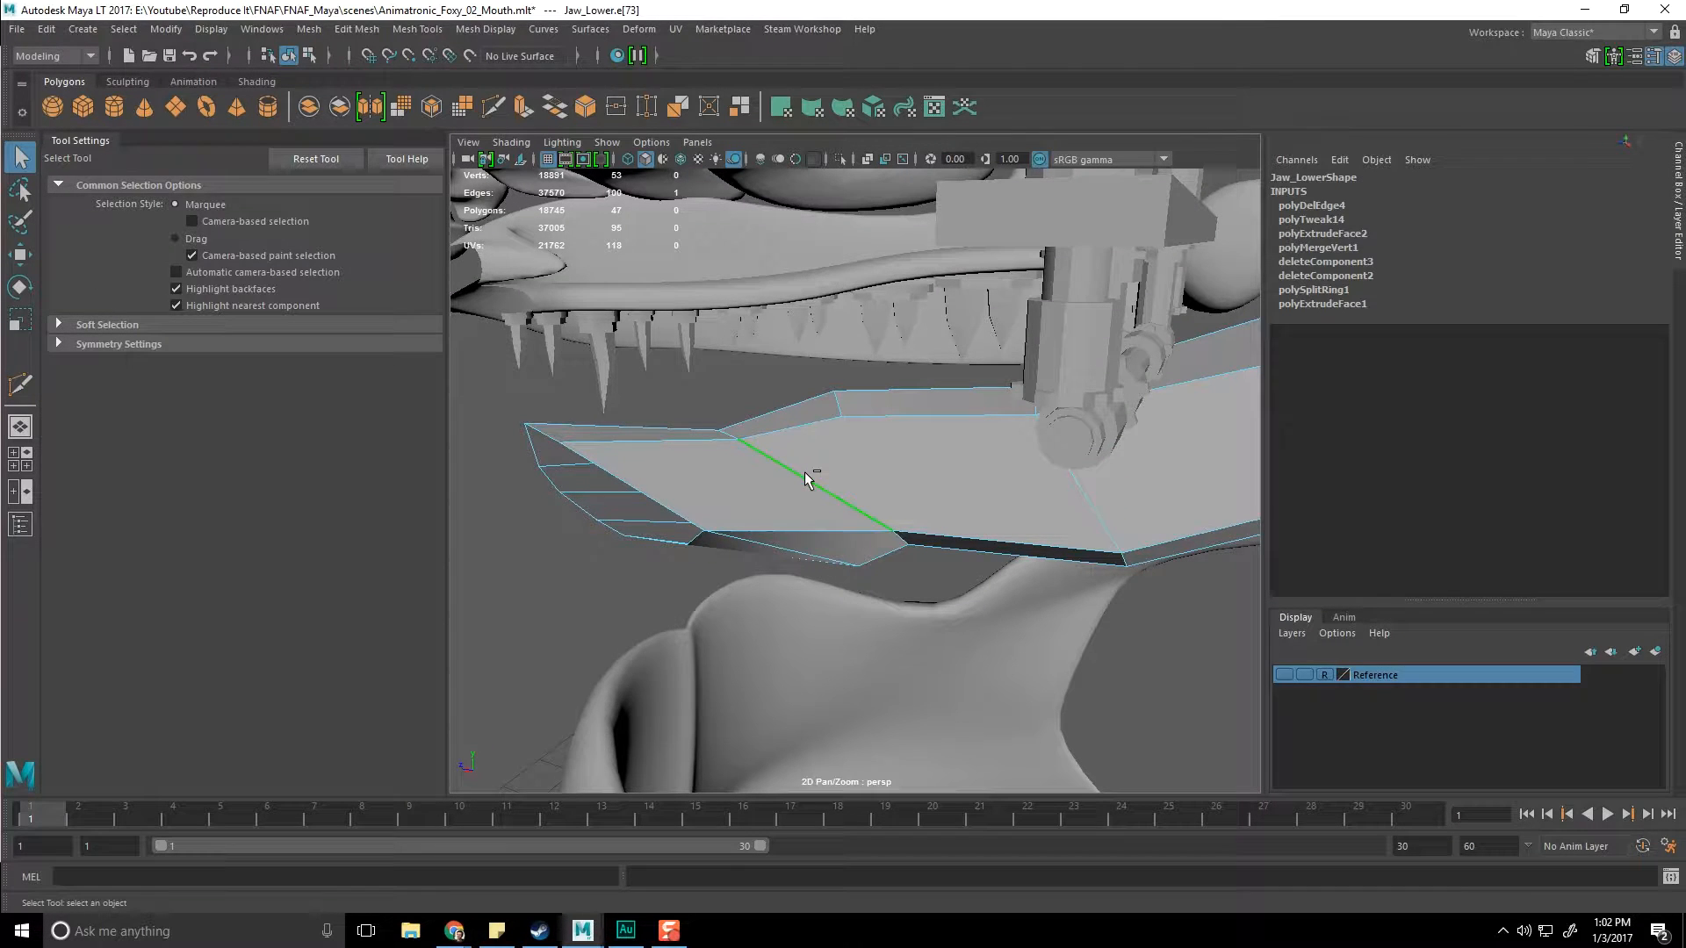
key(Delete)
shift+right_drag(966, 492, 866, 497)
click(894, 531)
alt+drag(913, 575, 990, 578)
right_click(990, 578)
scroll(987, 578, up, 2)
click(900, 543)
right_click(885, 560)
alt+drag(885, 561, 871, 517)
alt+drag(996, 548, 797, 454)
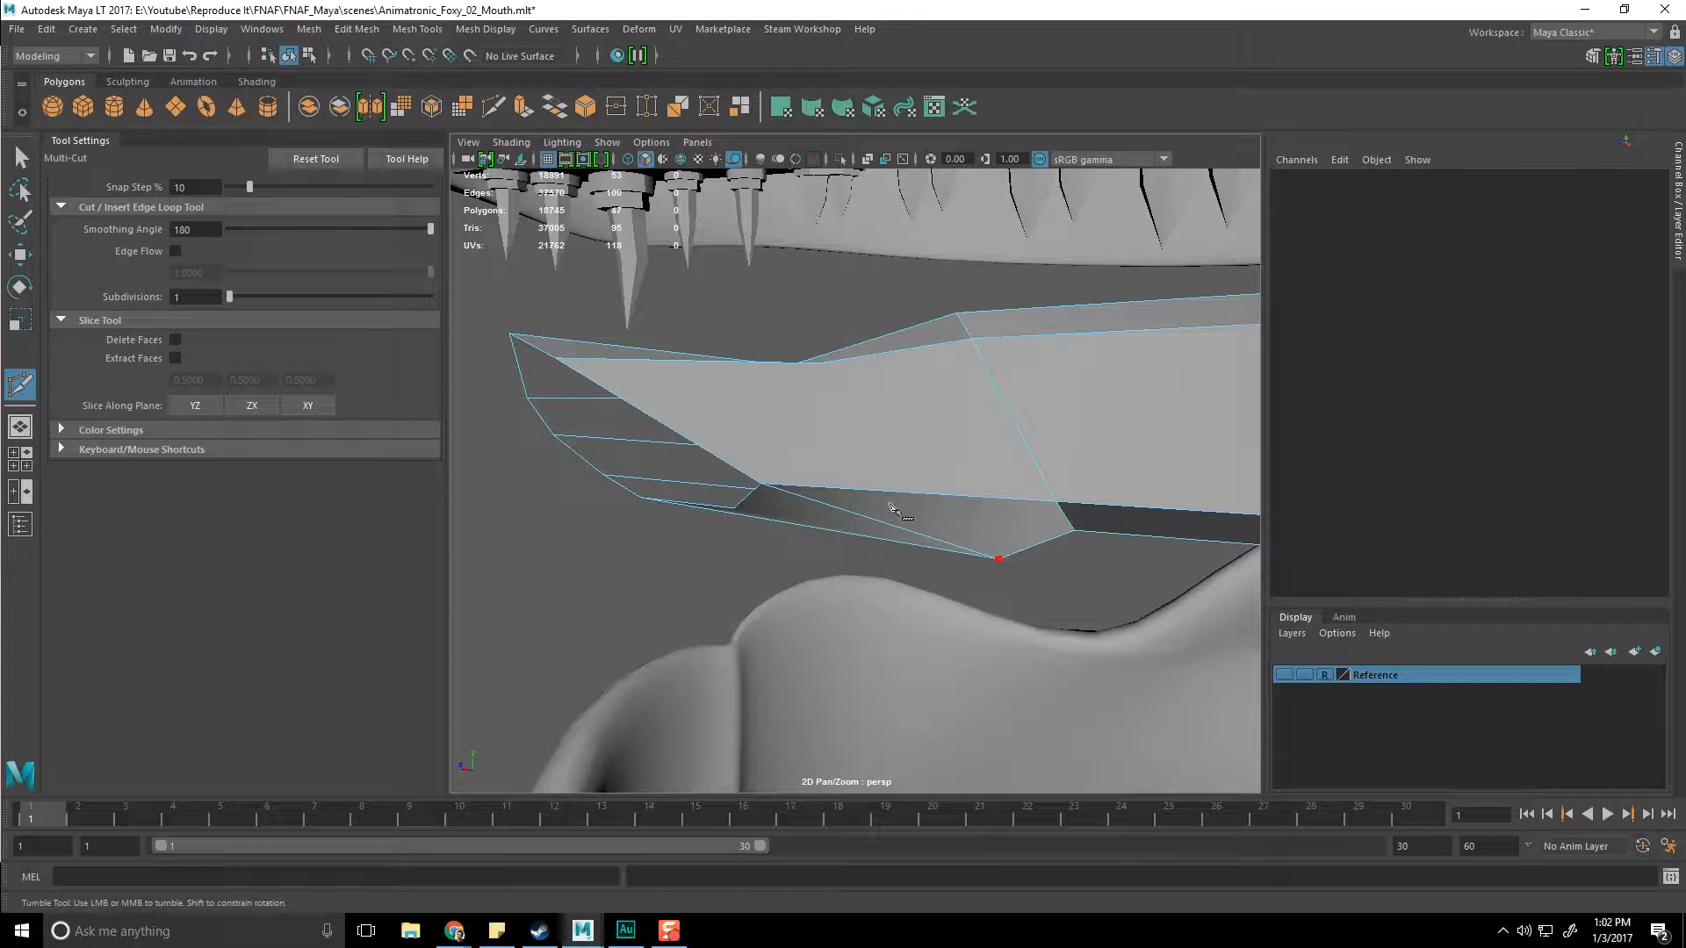
alt+drag(827, 463, 868, 439)
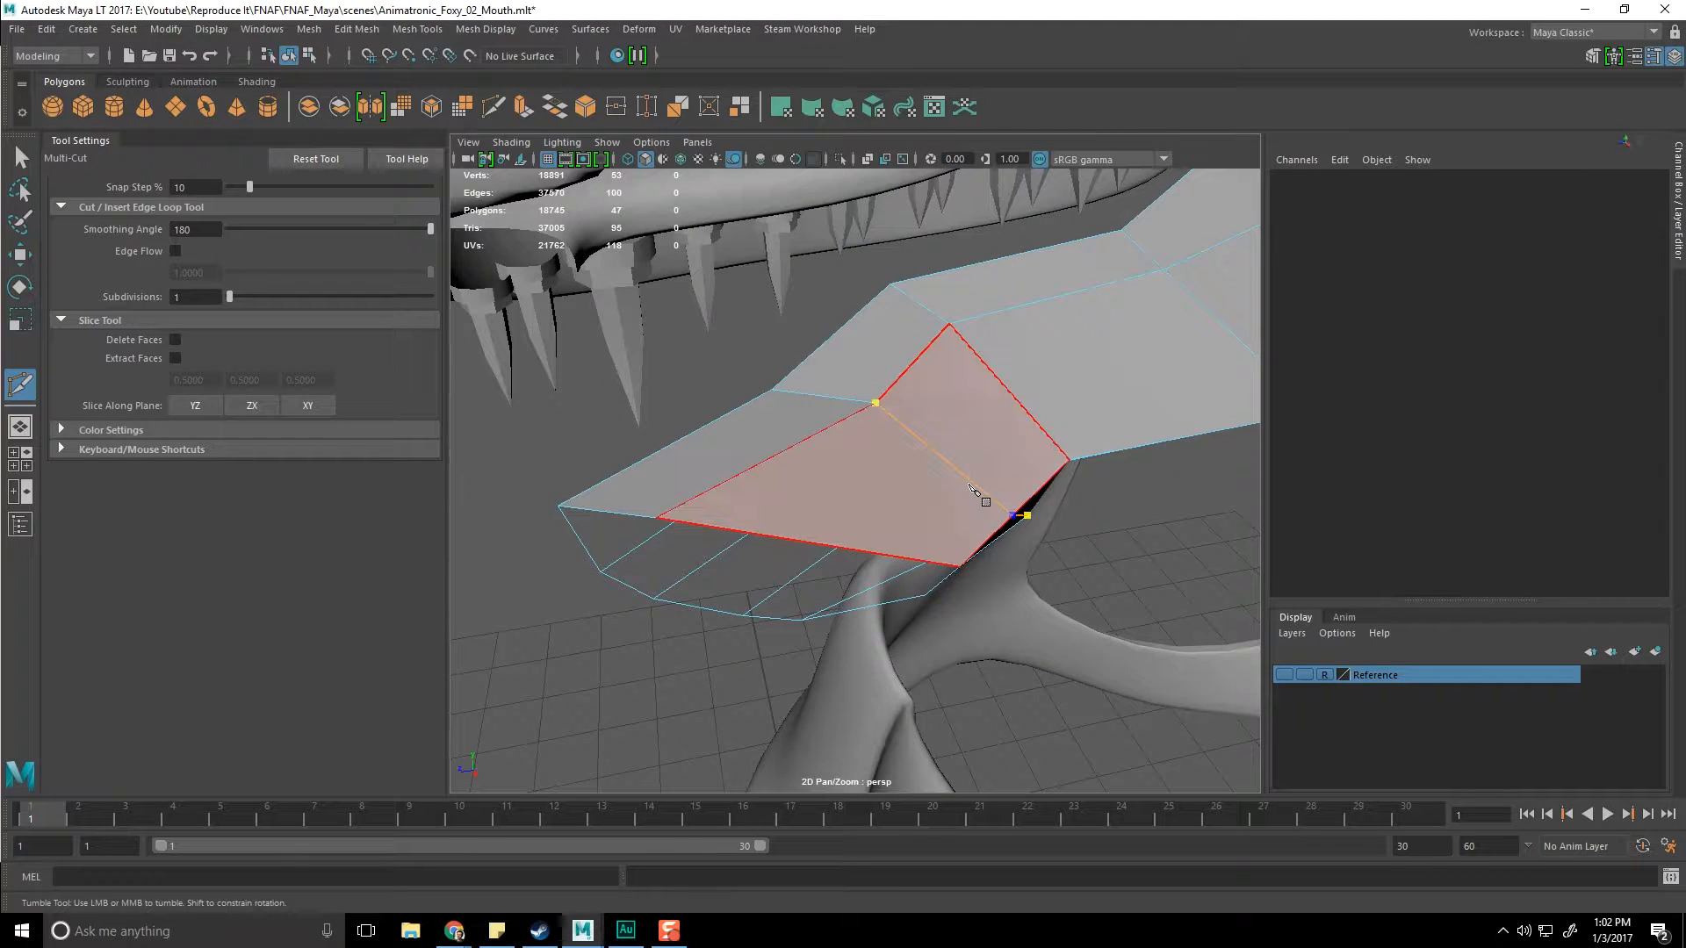
key(q)
Step: Delete the diagonal edge below the lower jaw's inner face and the leftover vertex near its front
alt+drag(1053, 581, 816, 494)
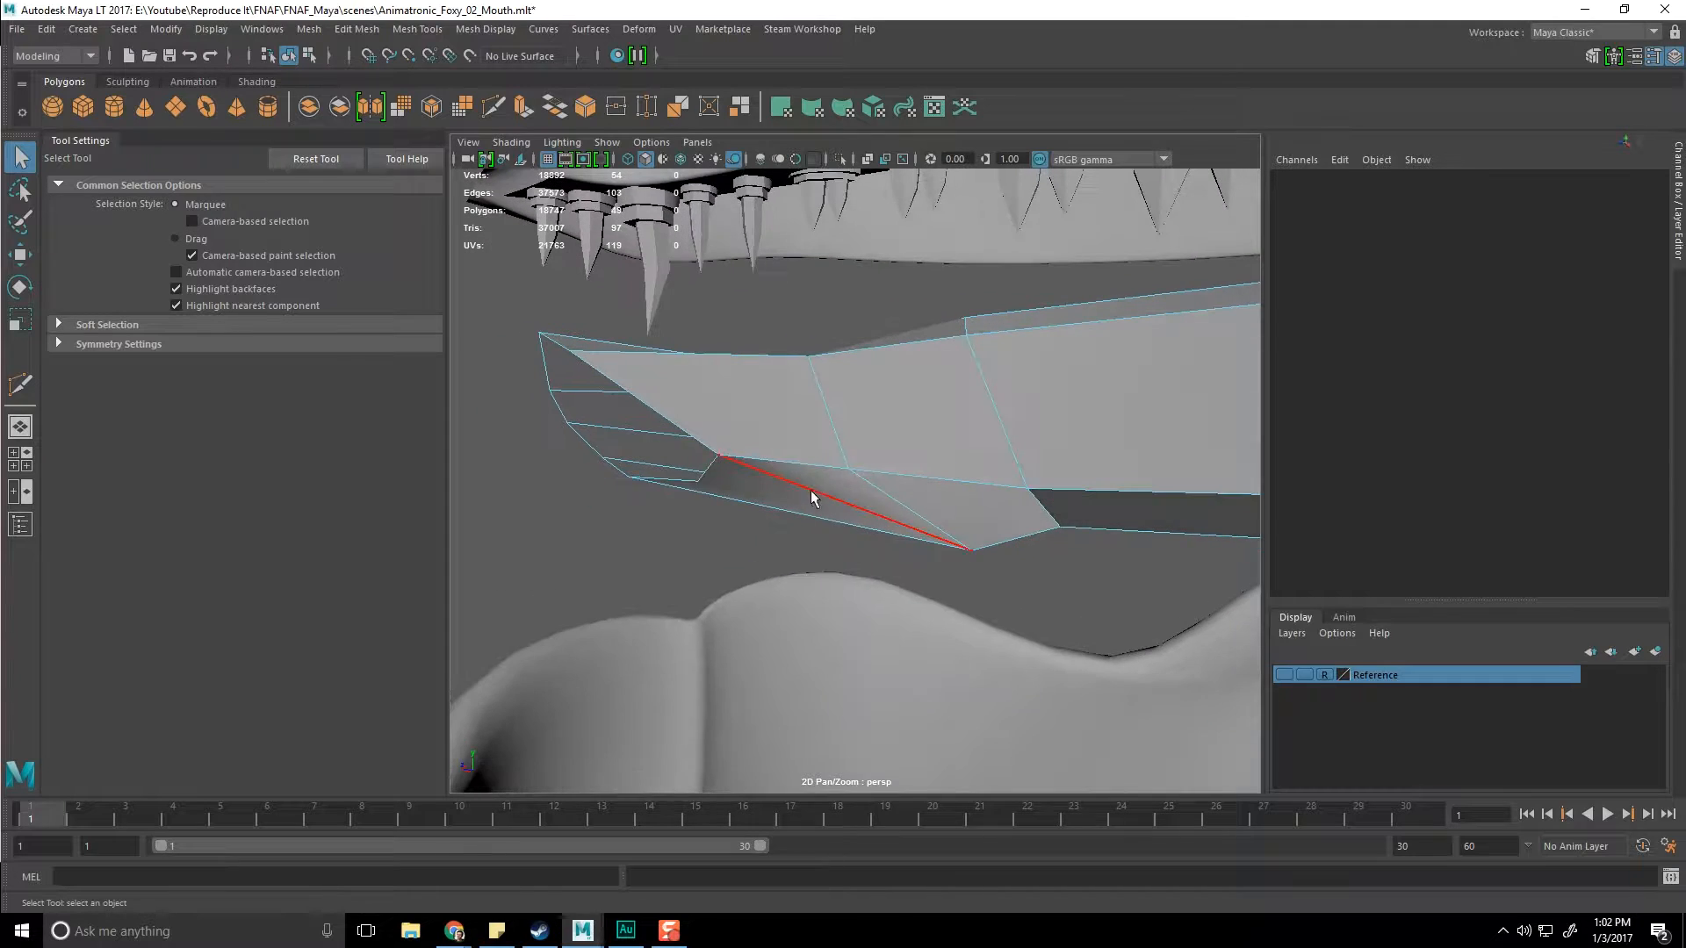
right_drag(811, 446, 810, 398)
click(801, 491)
key(Delete)
alt+drag(805, 489, 859, 467)
right_drag(858, 449, 795, 441)
click(882, 450)
alt+drag(897, 478, 845, 474)
key(Delete)
key(Delete)
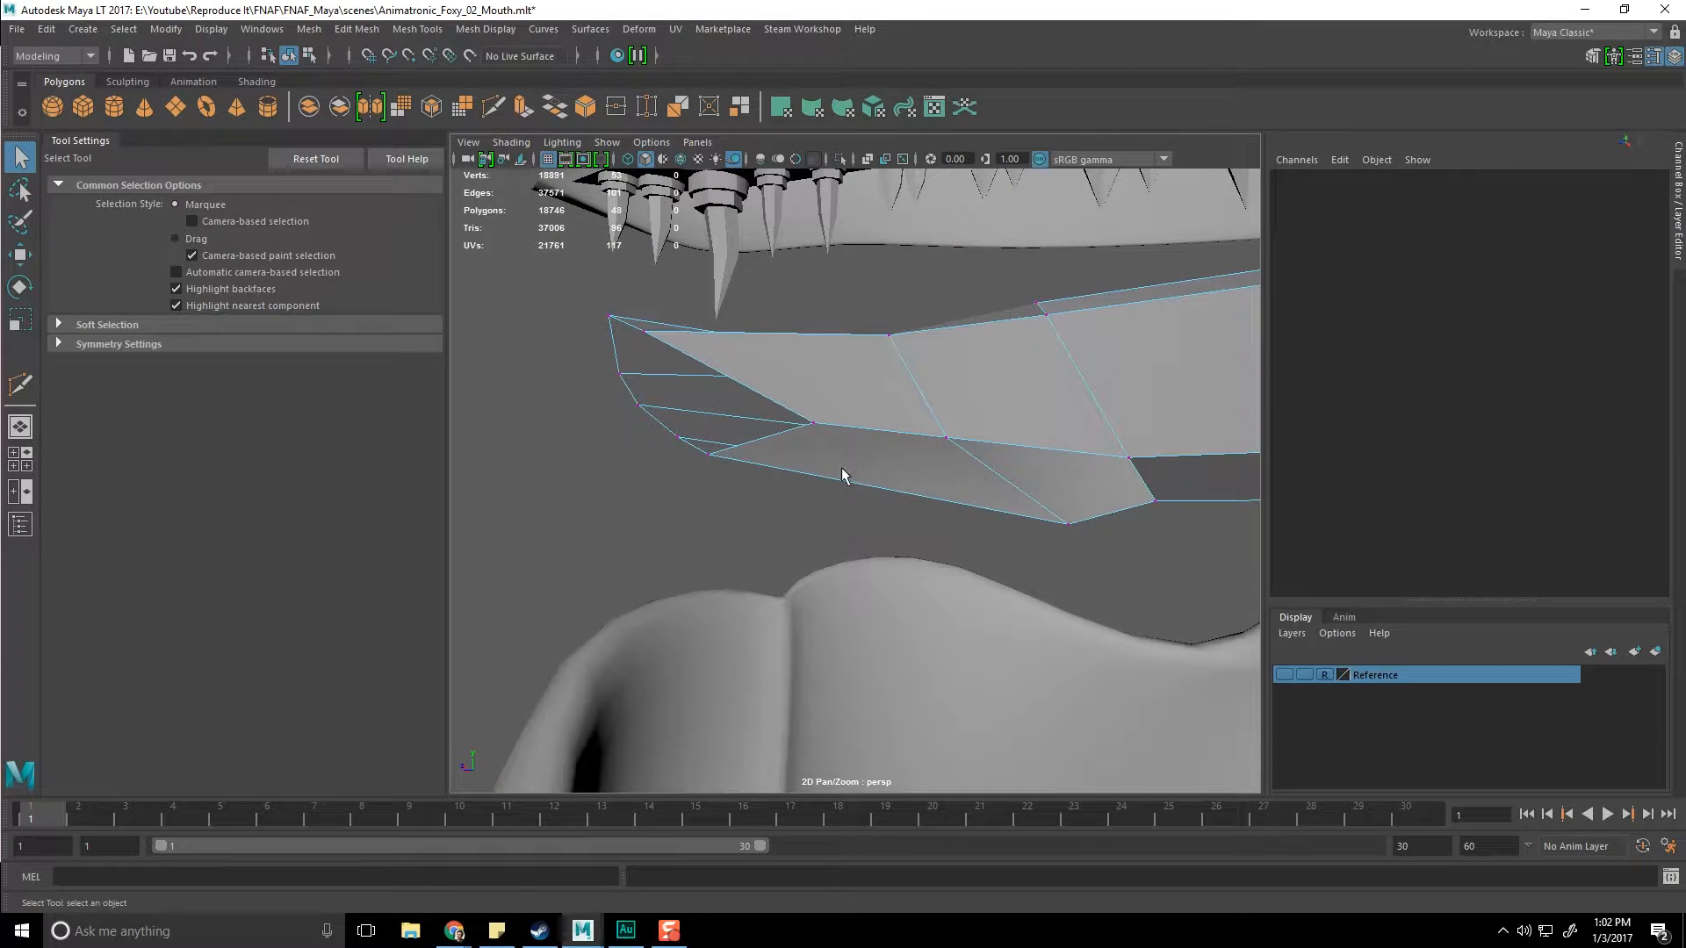
Step: Move the front vertex on the inner face's lower edge and pick the neighbouring vertex behind it
click(798, 416)
key(w)
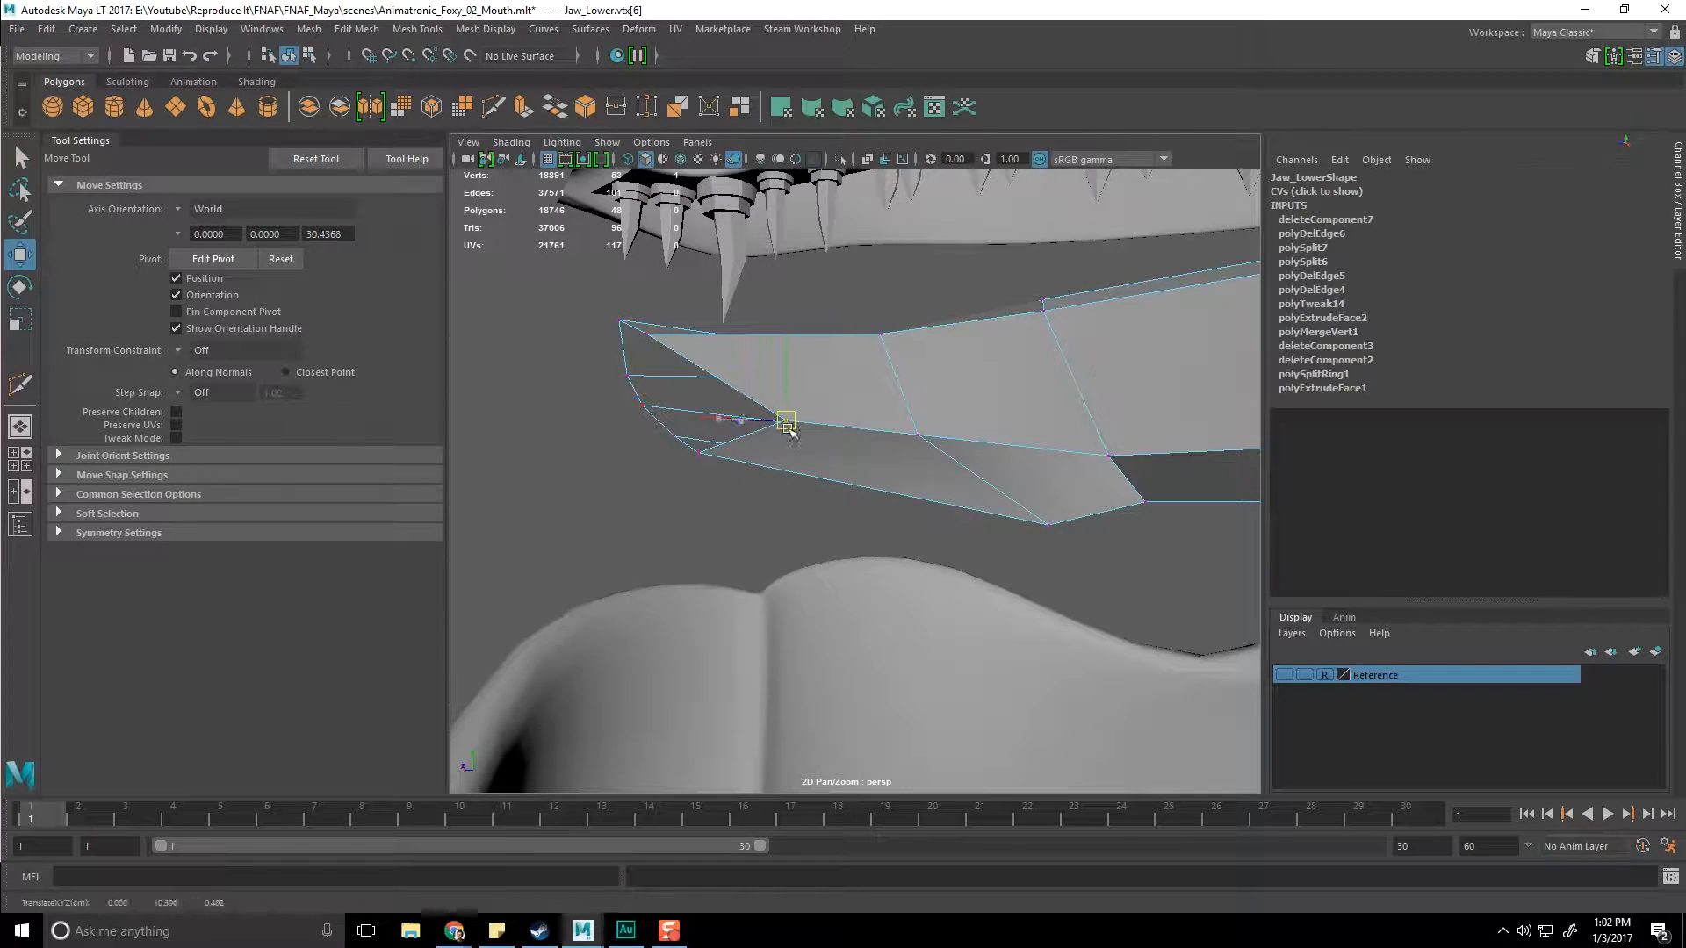
alt+drag(830, 448, 844, 387)
click(920, 421)
Step: Try to reposition the vertices along the inner face's lower edge and undo the changes
drag(1092, 424, 853, 510)
click(982, 515)
alt+drag(995, 523, 936, 513)
key(ctrl+z)
key(ctrl+z)
key(ctrl+z)
middle_drag(700, 552, 834, 532)
key(ctrl+z)
Step: Adjust the vertices at the bottom of the newly cut inner edge to line up with the jaw's lower rim
alt+drag(748, 560, 763, 475)
alt+middle_drag(772, 461, 800, 491)
alt+drag(801, 492, 792, 497)
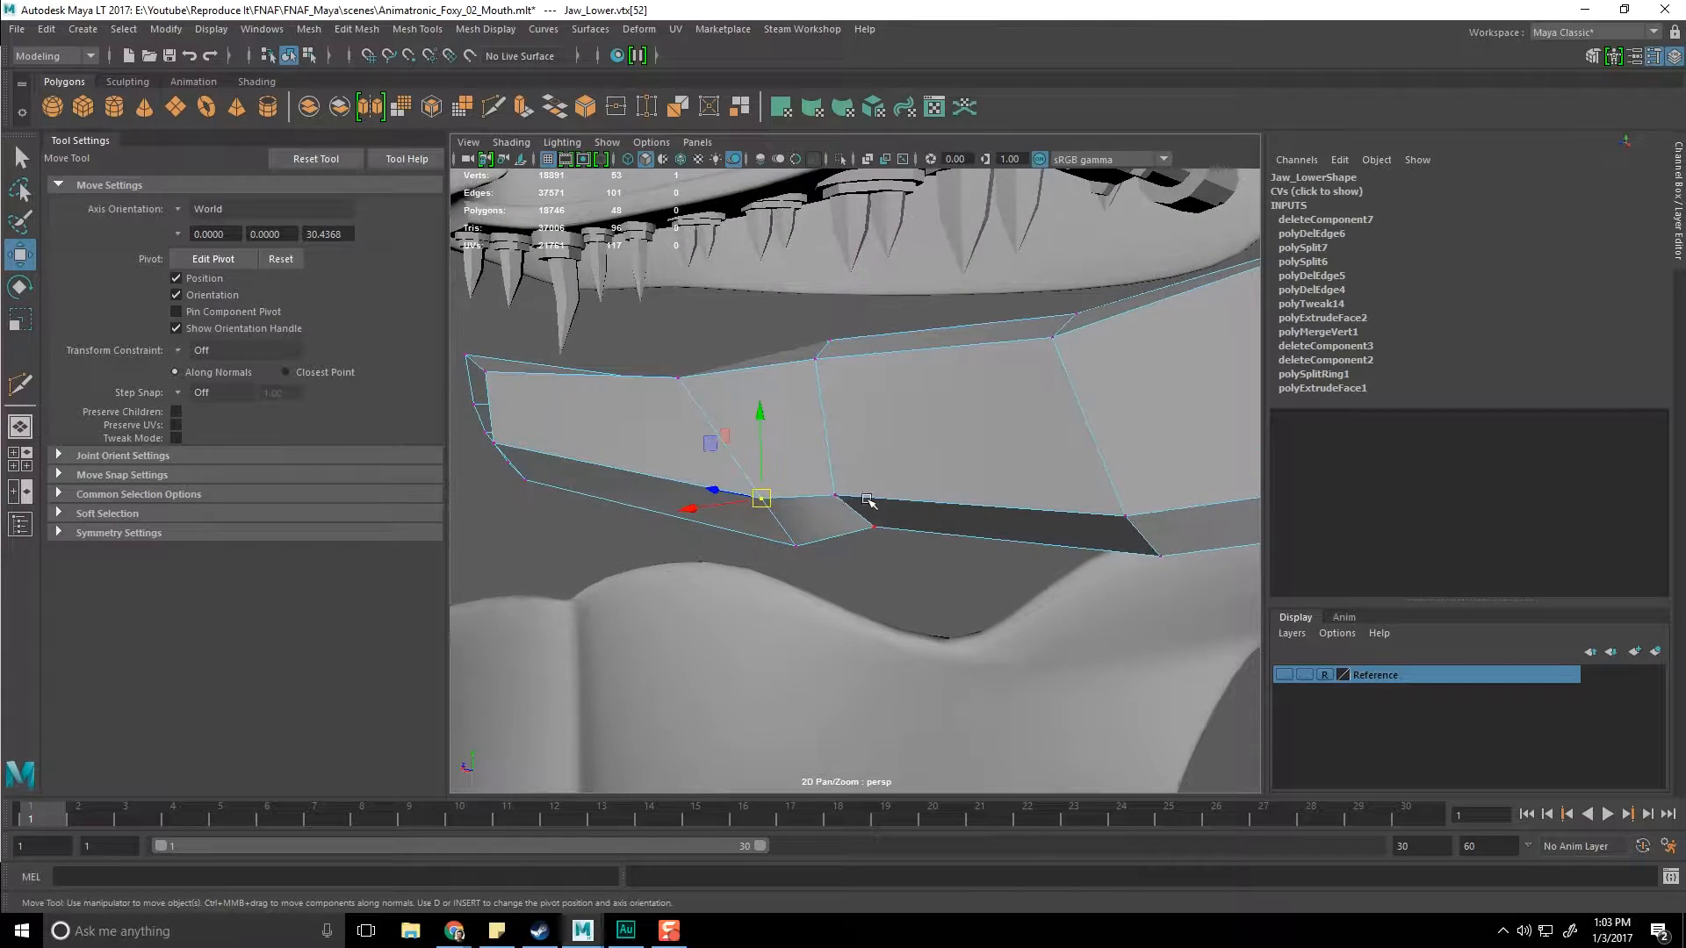
middle_drag(863, 512, 869, 498)
Step: Move the vertices on the lower jaw's outer side near the upper rim to even out the edge flow
alt+drag(747, 450, 945, 465)
click(926, 458)
click(946, 451)
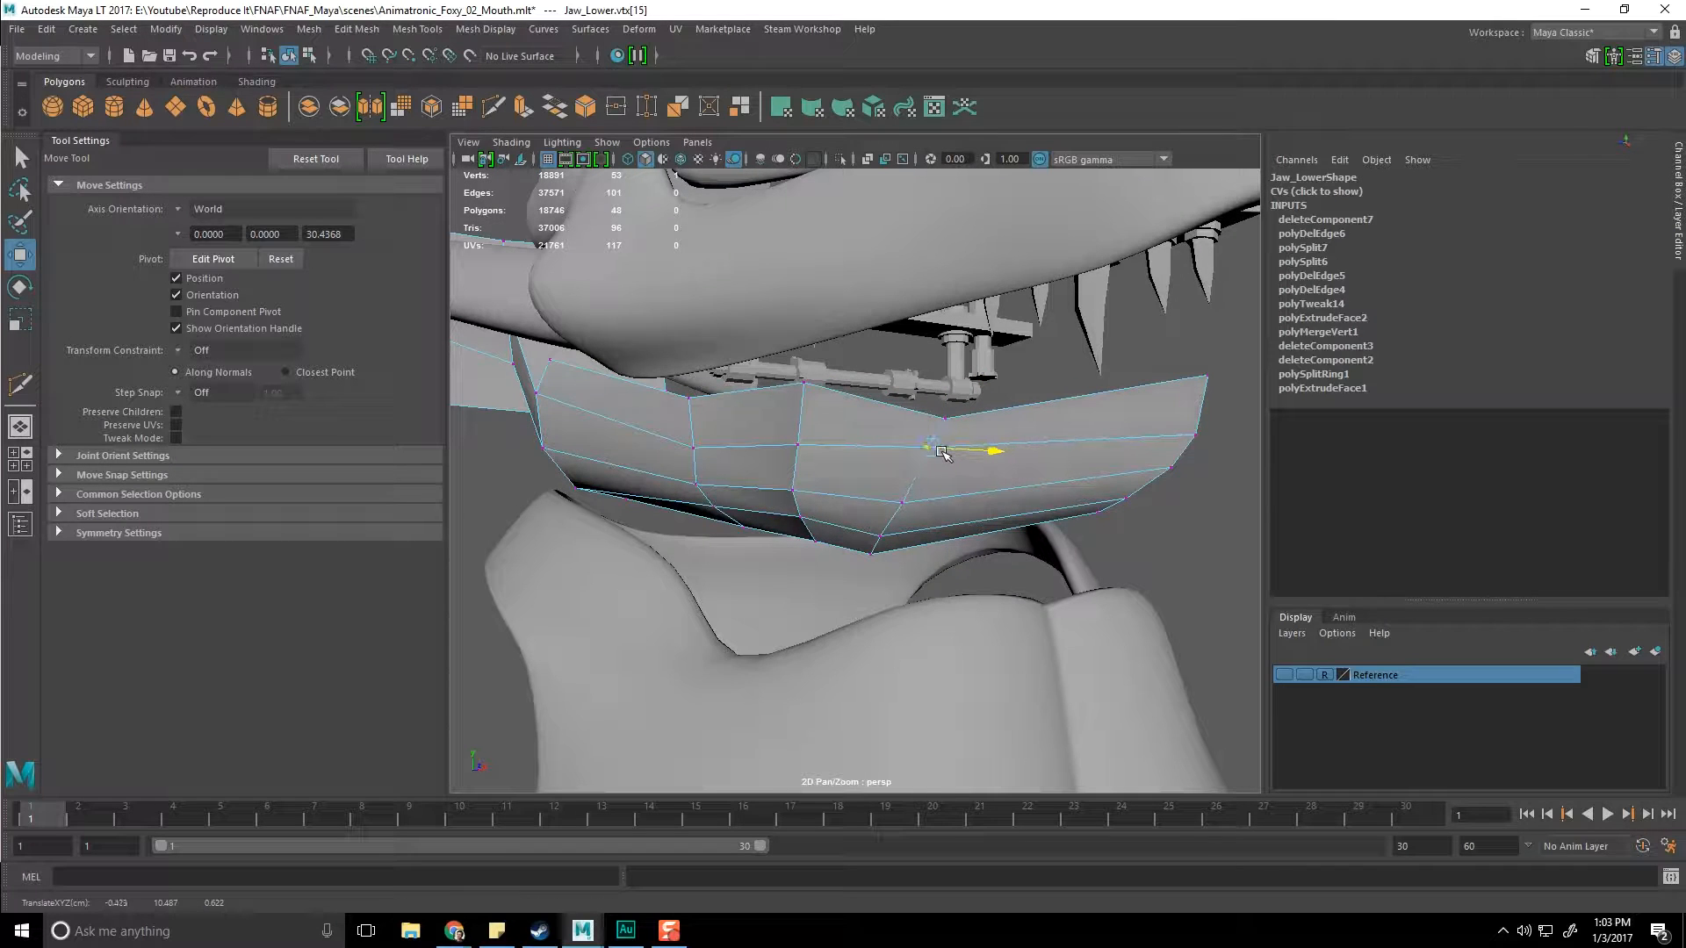
alt+drag(913, 410, 873, 379)
click(965, 424)
alt+drag(976, 432, 658, 601)
Step: Move the vertices along the bottom of the lower jaw's inner face to line up with the outer lower rim
click(953, 554)
alt+drag(915, 575, 817, 518)
drag(771, 441, 877, 549)
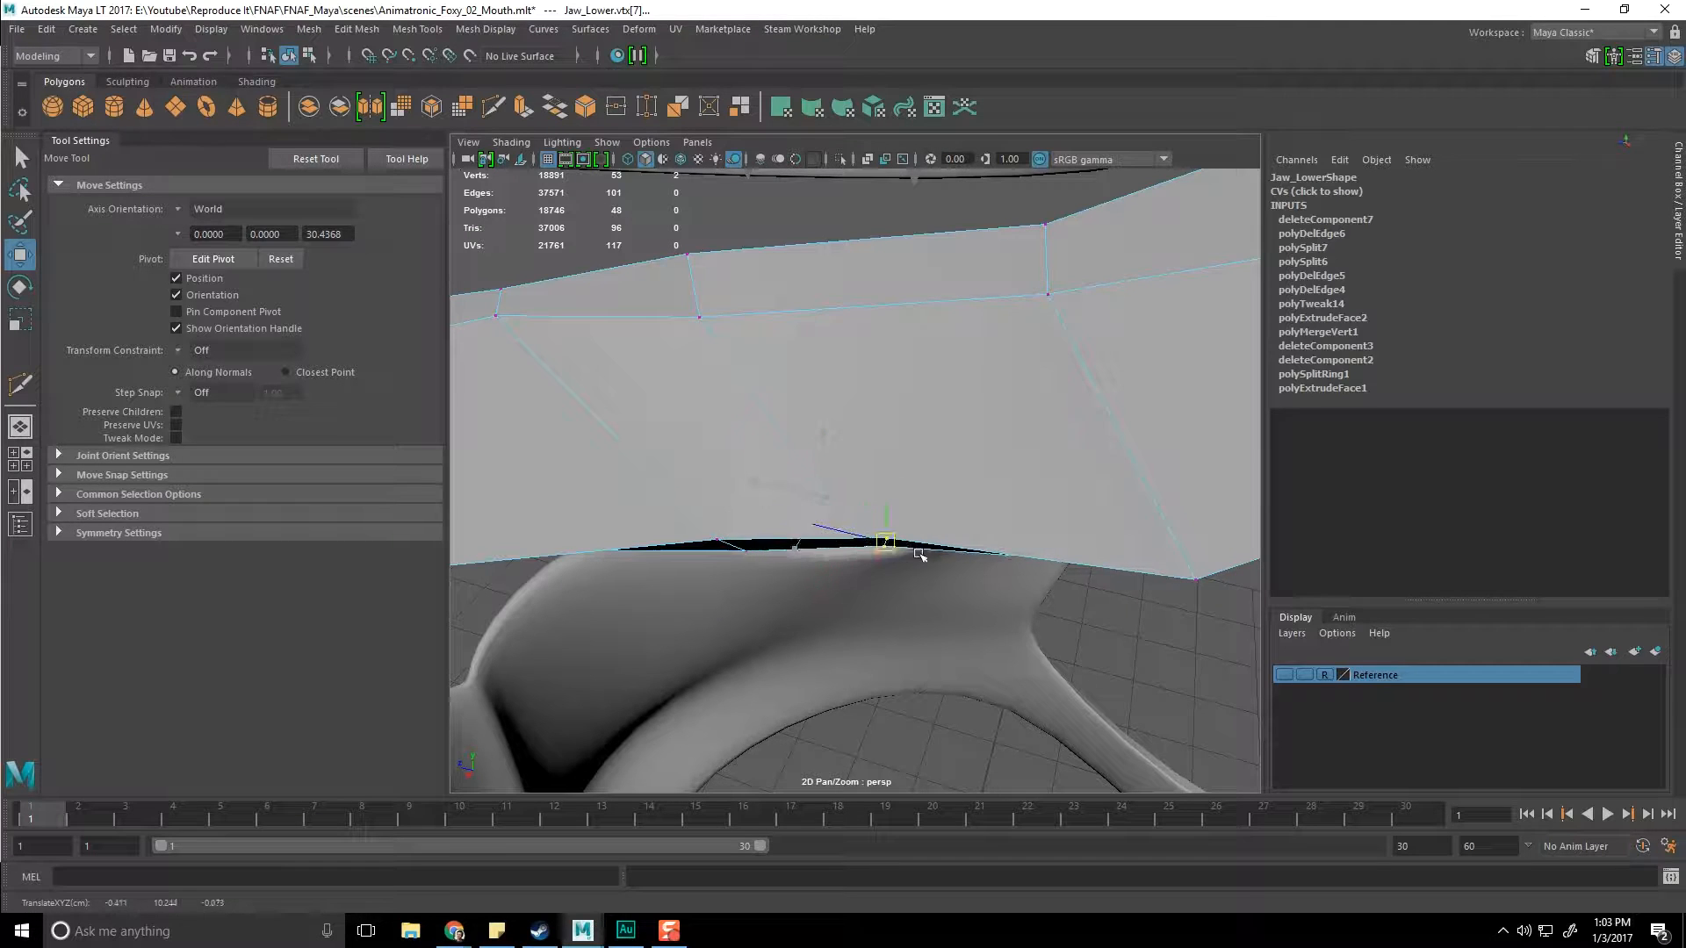
scroll(933, 562, down, 3)
drag(797, 504, 853, 549)
alt+drag(830, 543, 861, 539)
alt+drag(746, 532, 1088, 472)
scroll(847, 501, up, 3)
alt+middle_drag(836, 503, 884, 516)
Step: Return to the lower jaw's vertices and move those at the outer bend near the mouth corner to even the edge spacing
click(797, 498)
alt+drag(798, 504, 845, 491)
click(845, 491)
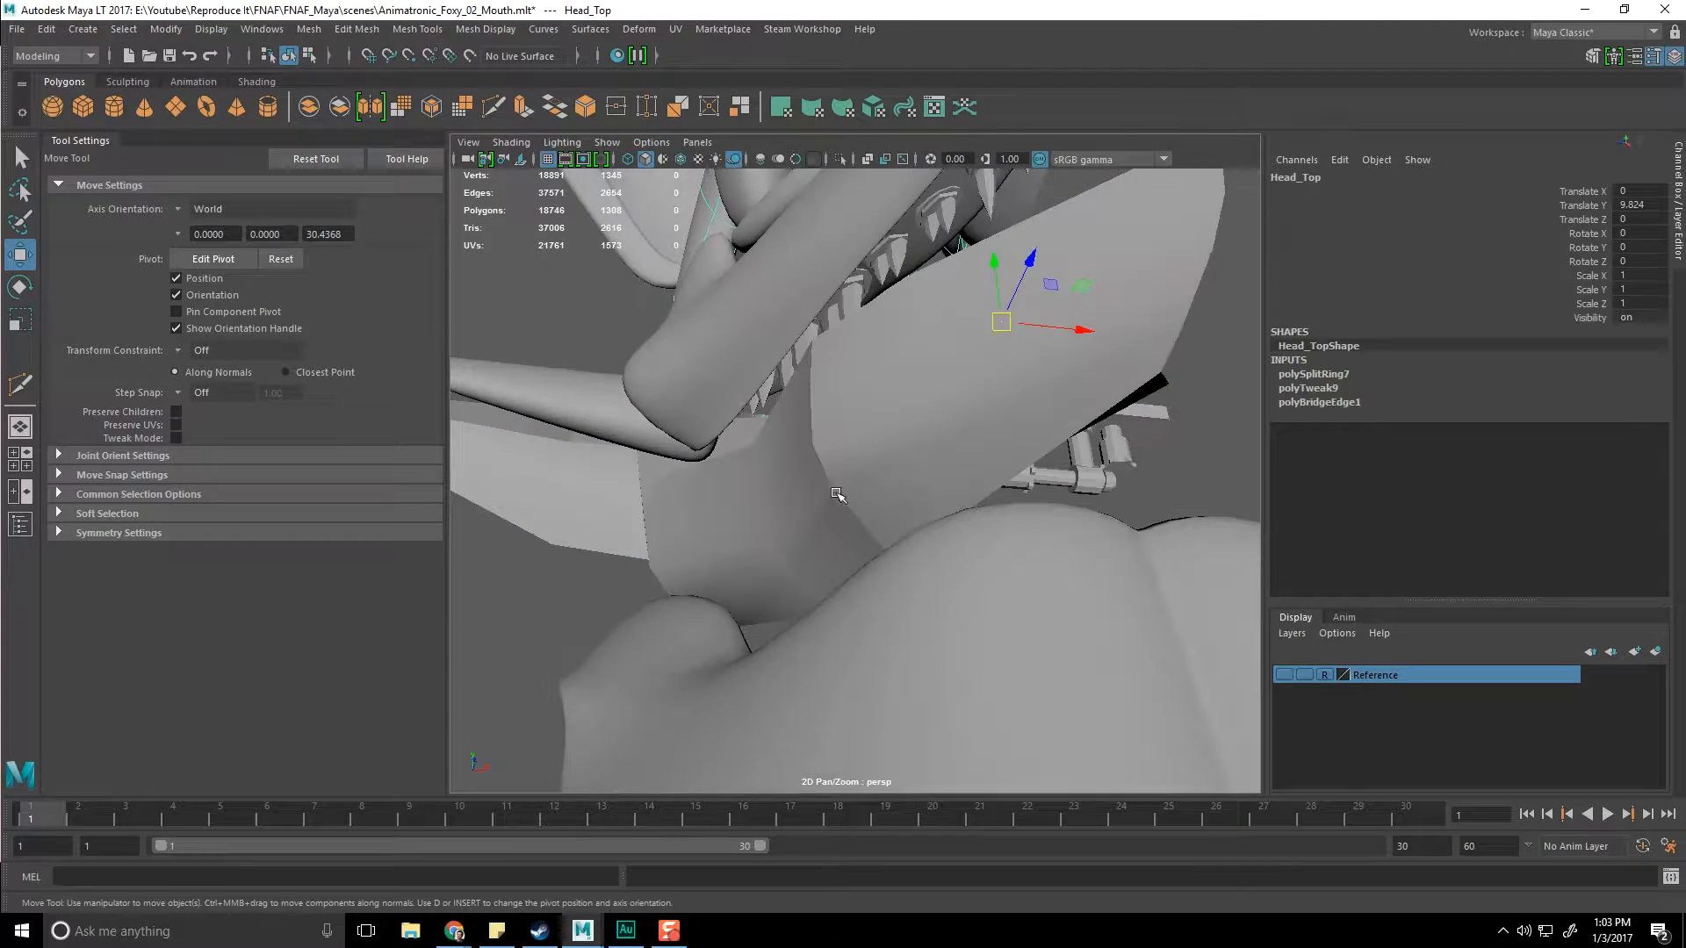
click(861, 488)
right_drag(861, 445, 786, 448)
click(834, 487)
alt+drag(836, 489, 846, 503)
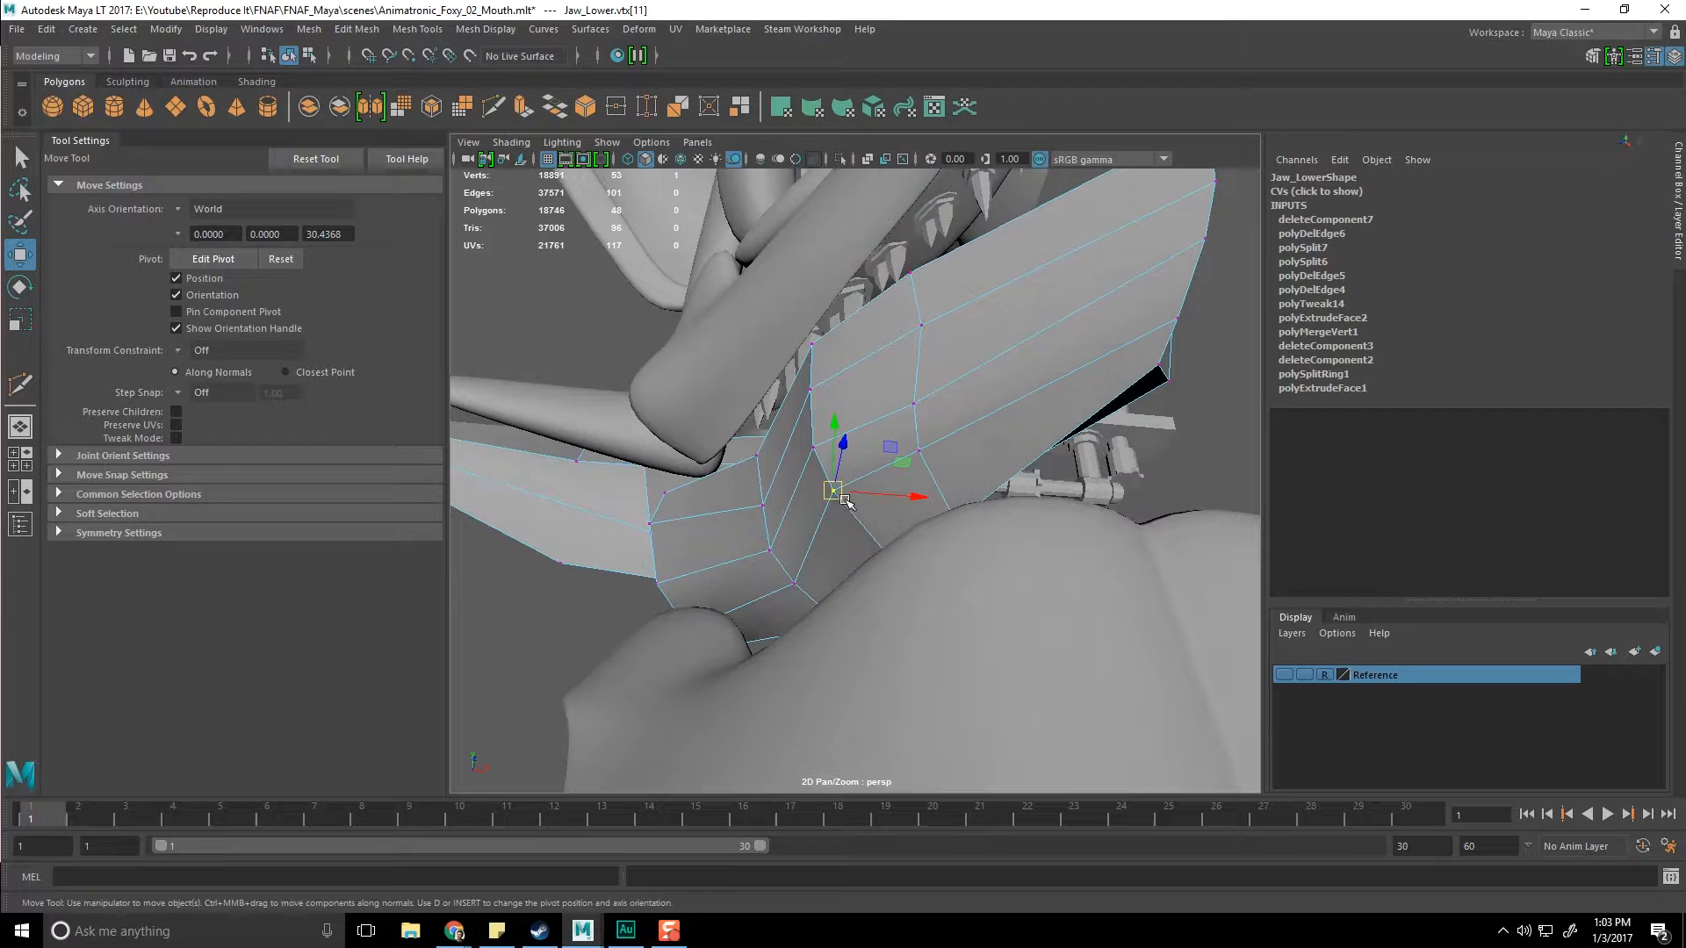
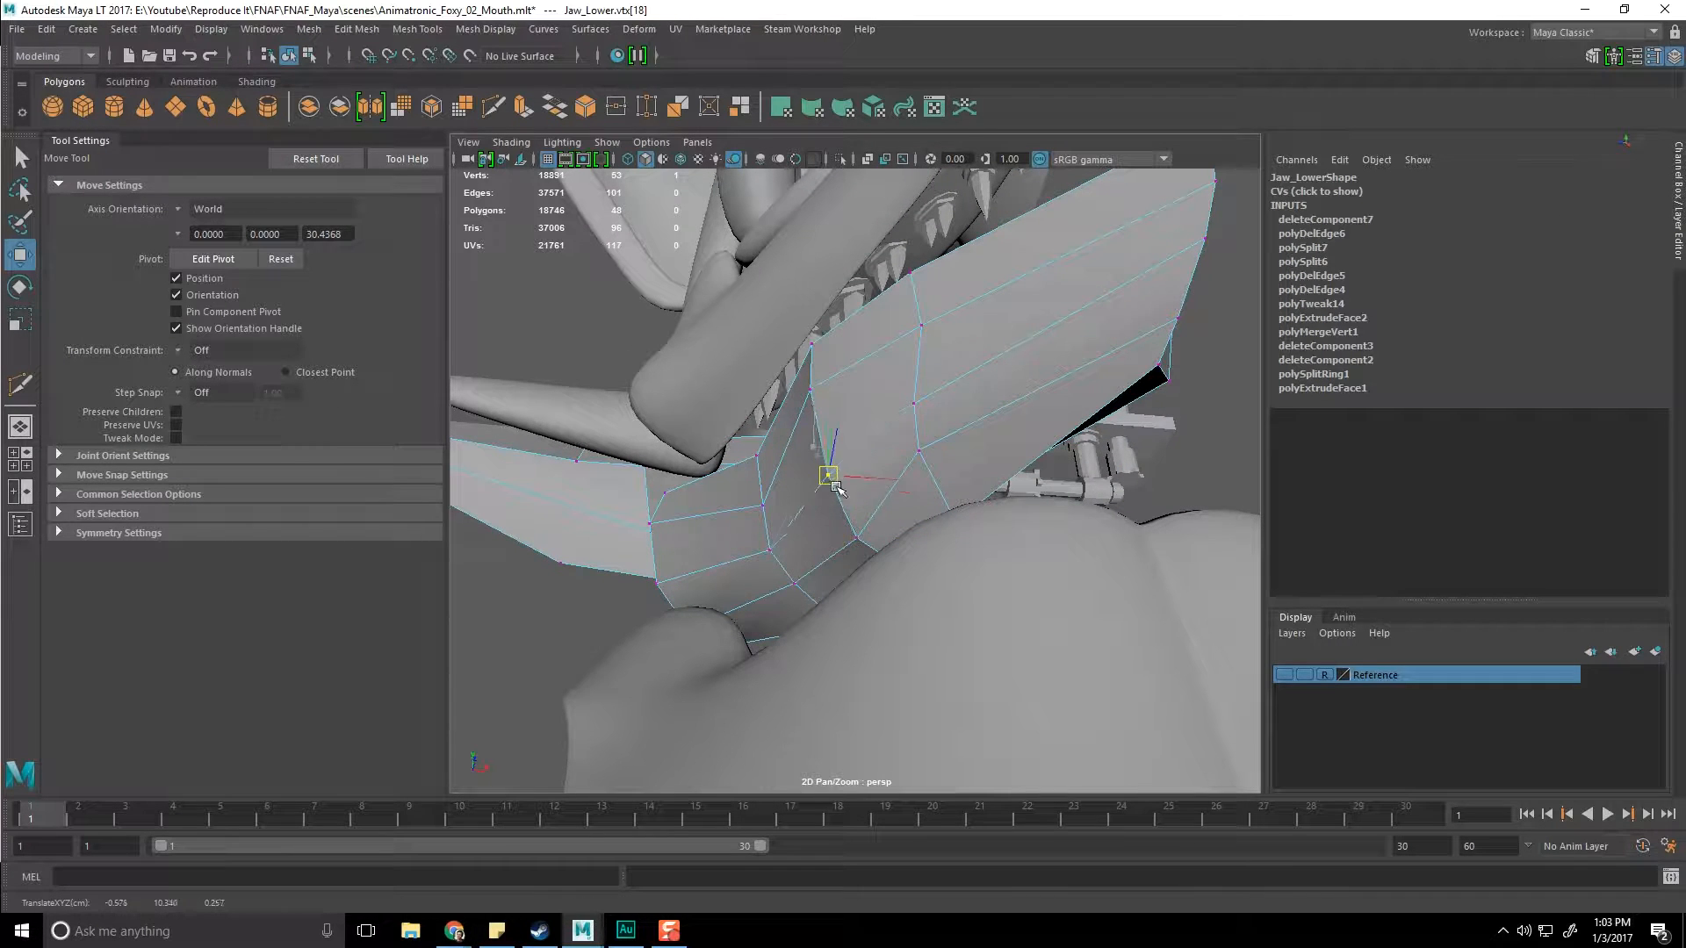
alt+drag(827, 415, 821, 416)
click(821, 416)
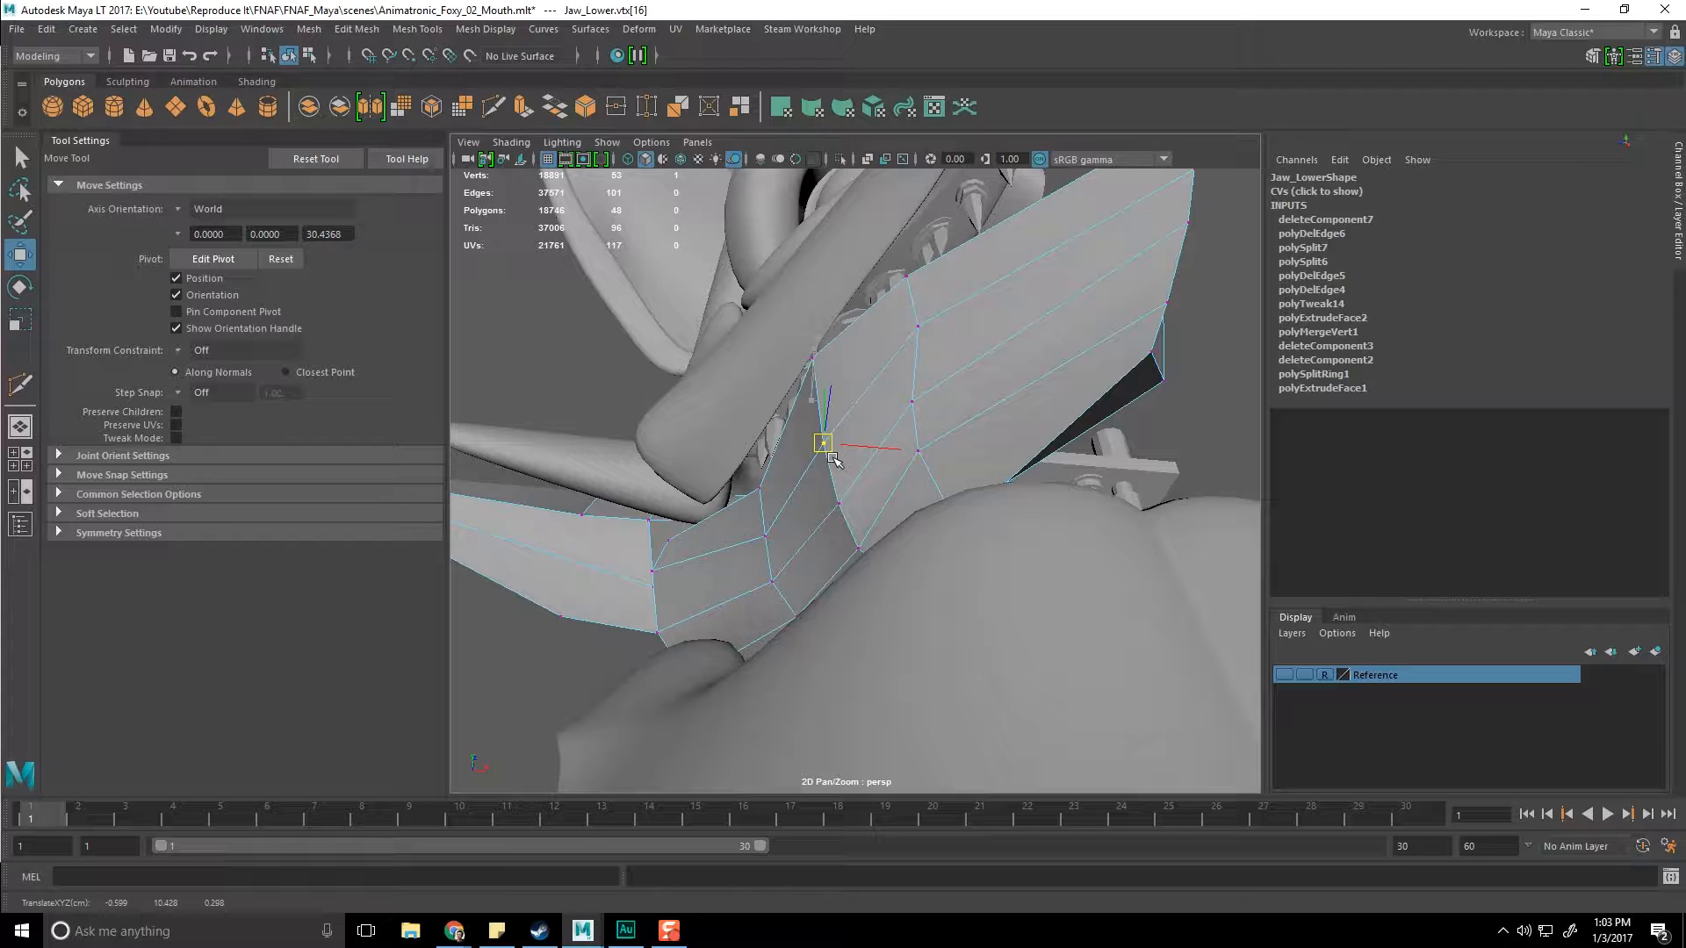
Step: Adjust the vertices on the lower jaw's outer side between the upper rim and the bottom edge to smooth the side contour
alt+drag(803, 428, 760, 346)
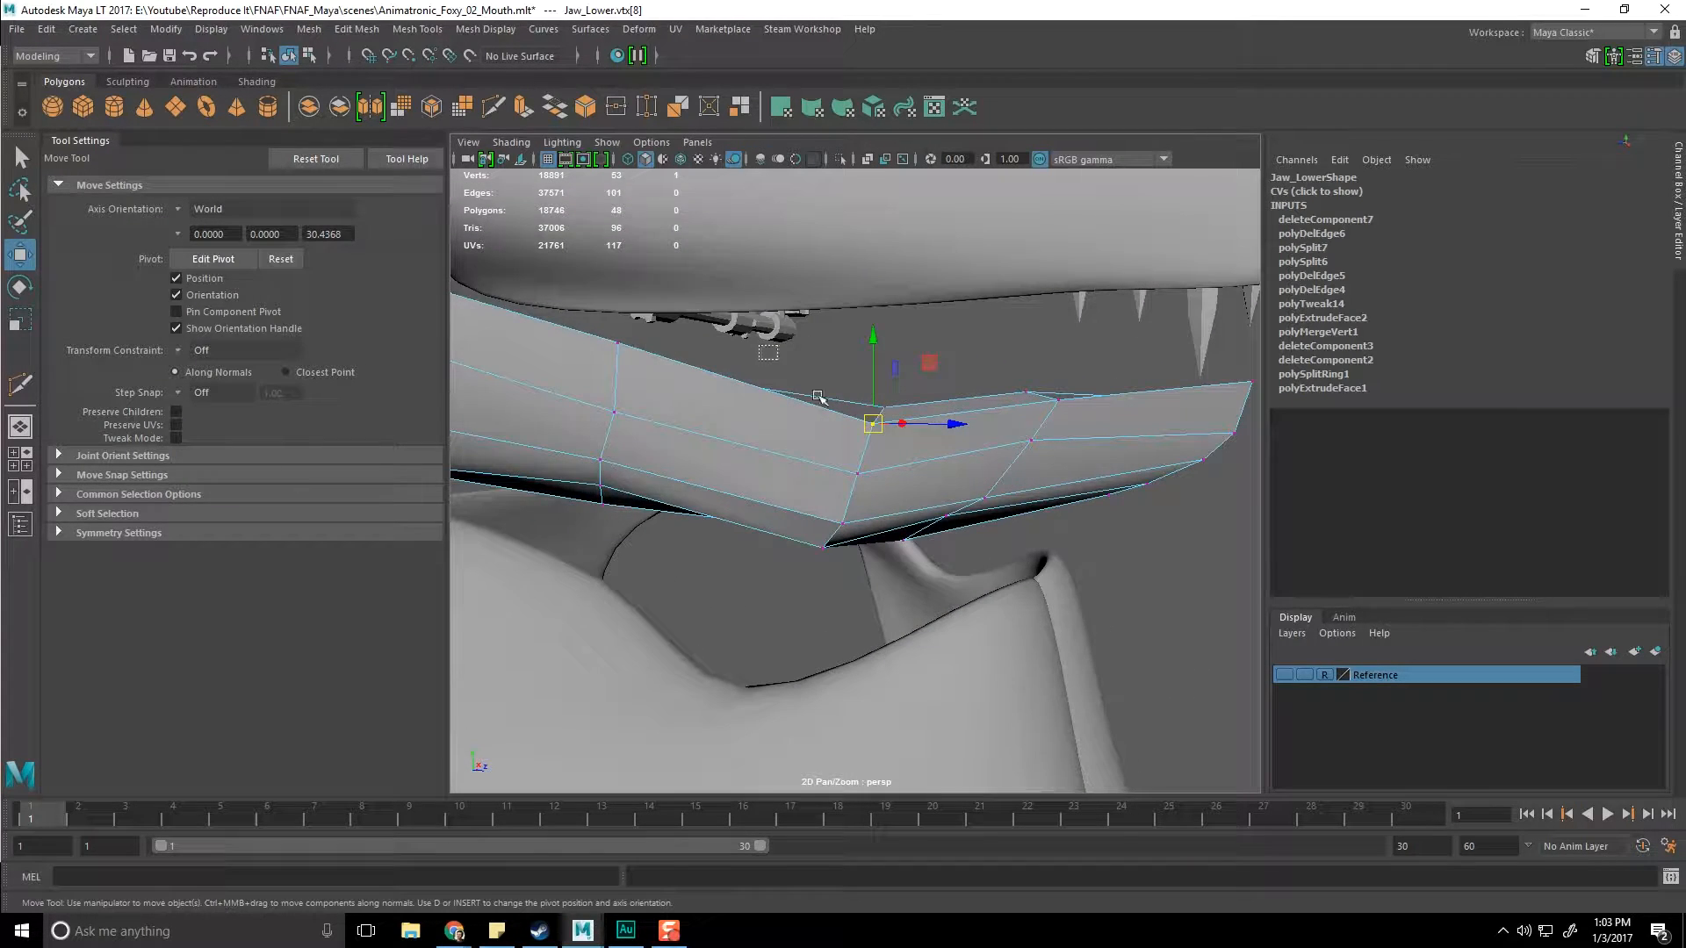
drag(907, 611, 907, 613)
alt+drag(908, 612, 928, 524)
click(957, 605)
alt+drag(1006, 577, 982, 519)
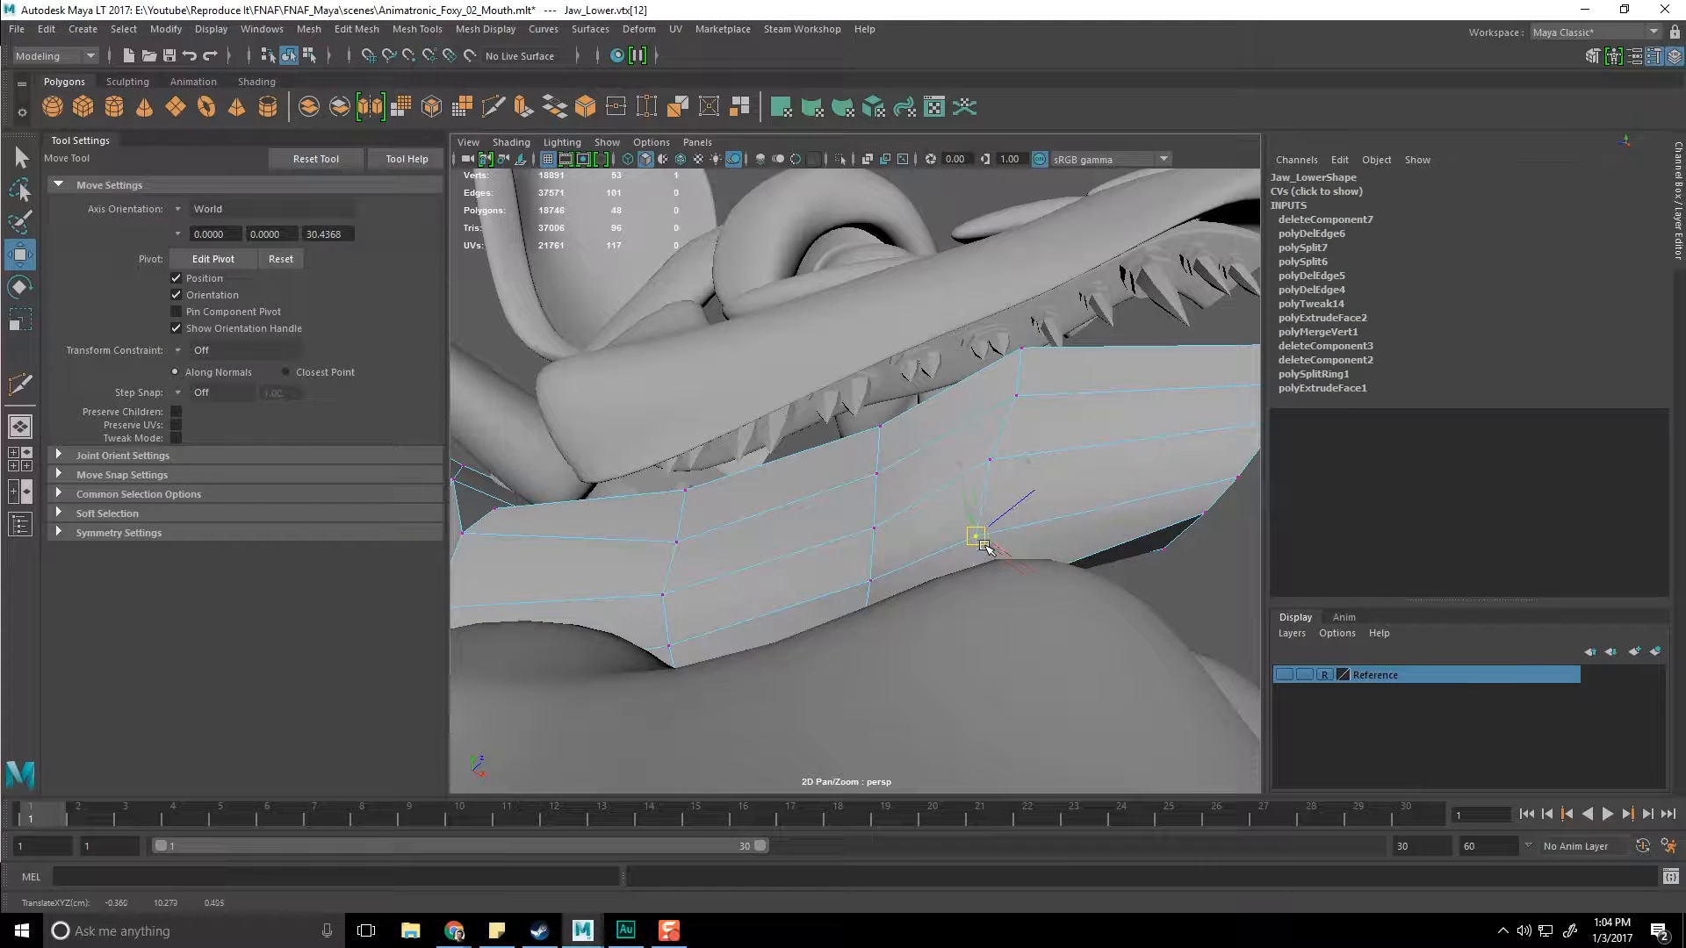
Step: Select the vertex sticking out past the centre line at the jaw's front and move it back in line with the others
alt+drag(1094, 537, 647, 562)
alt+drag(849, 719, 1012, 607)
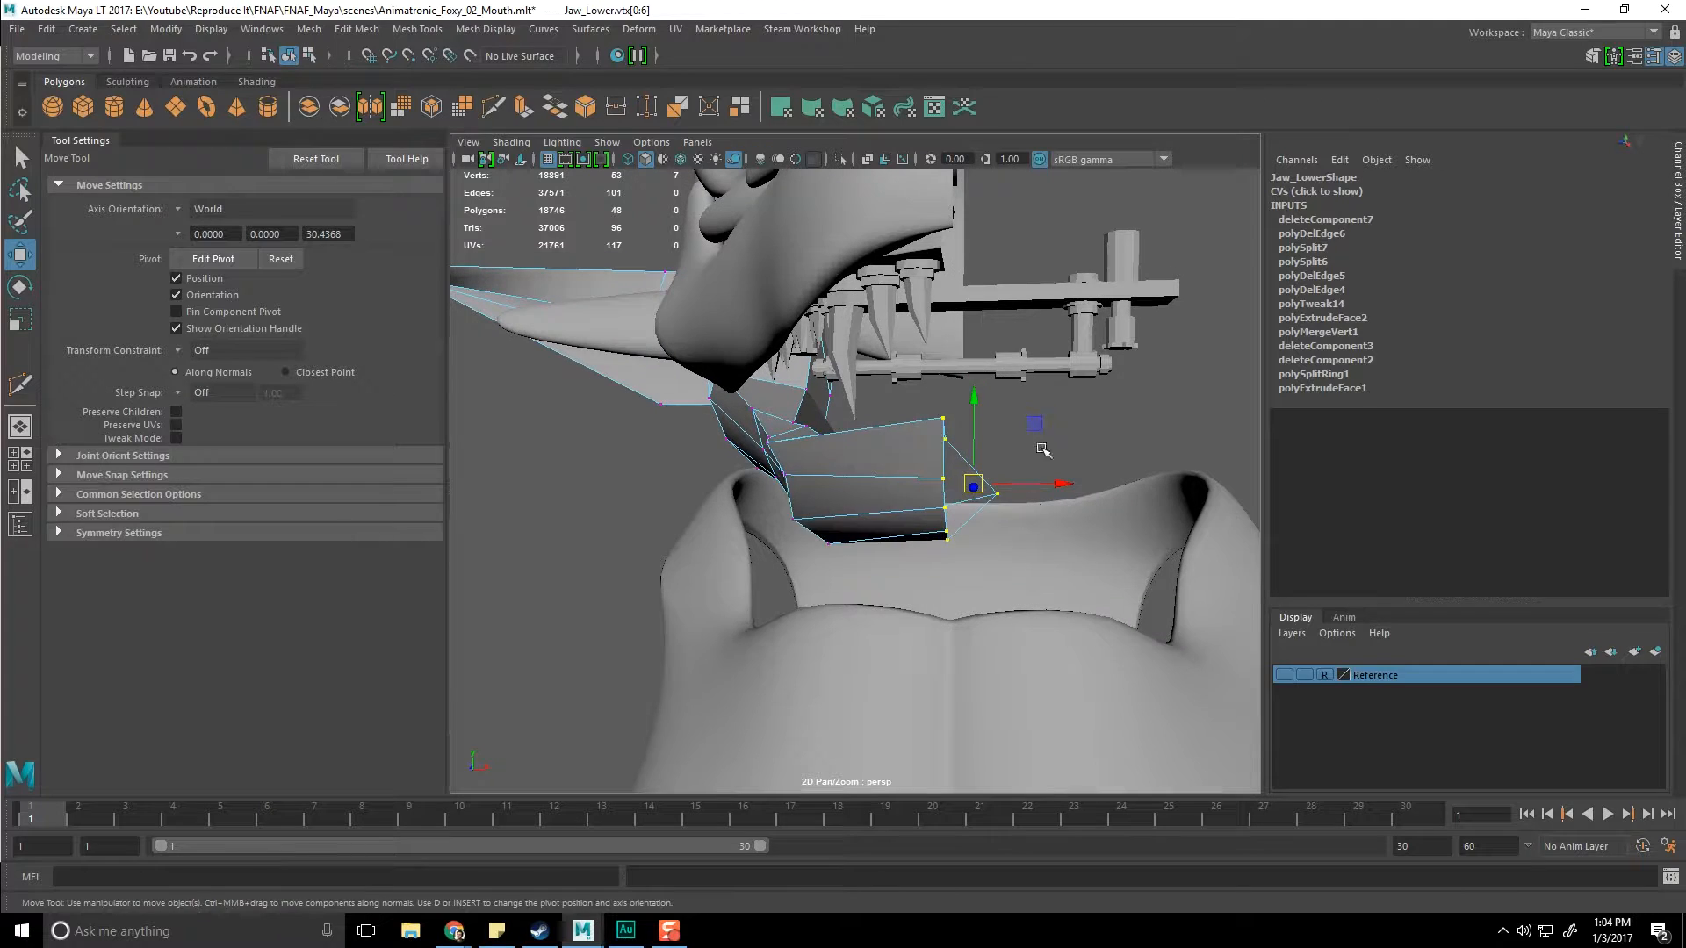
click(997, 494)
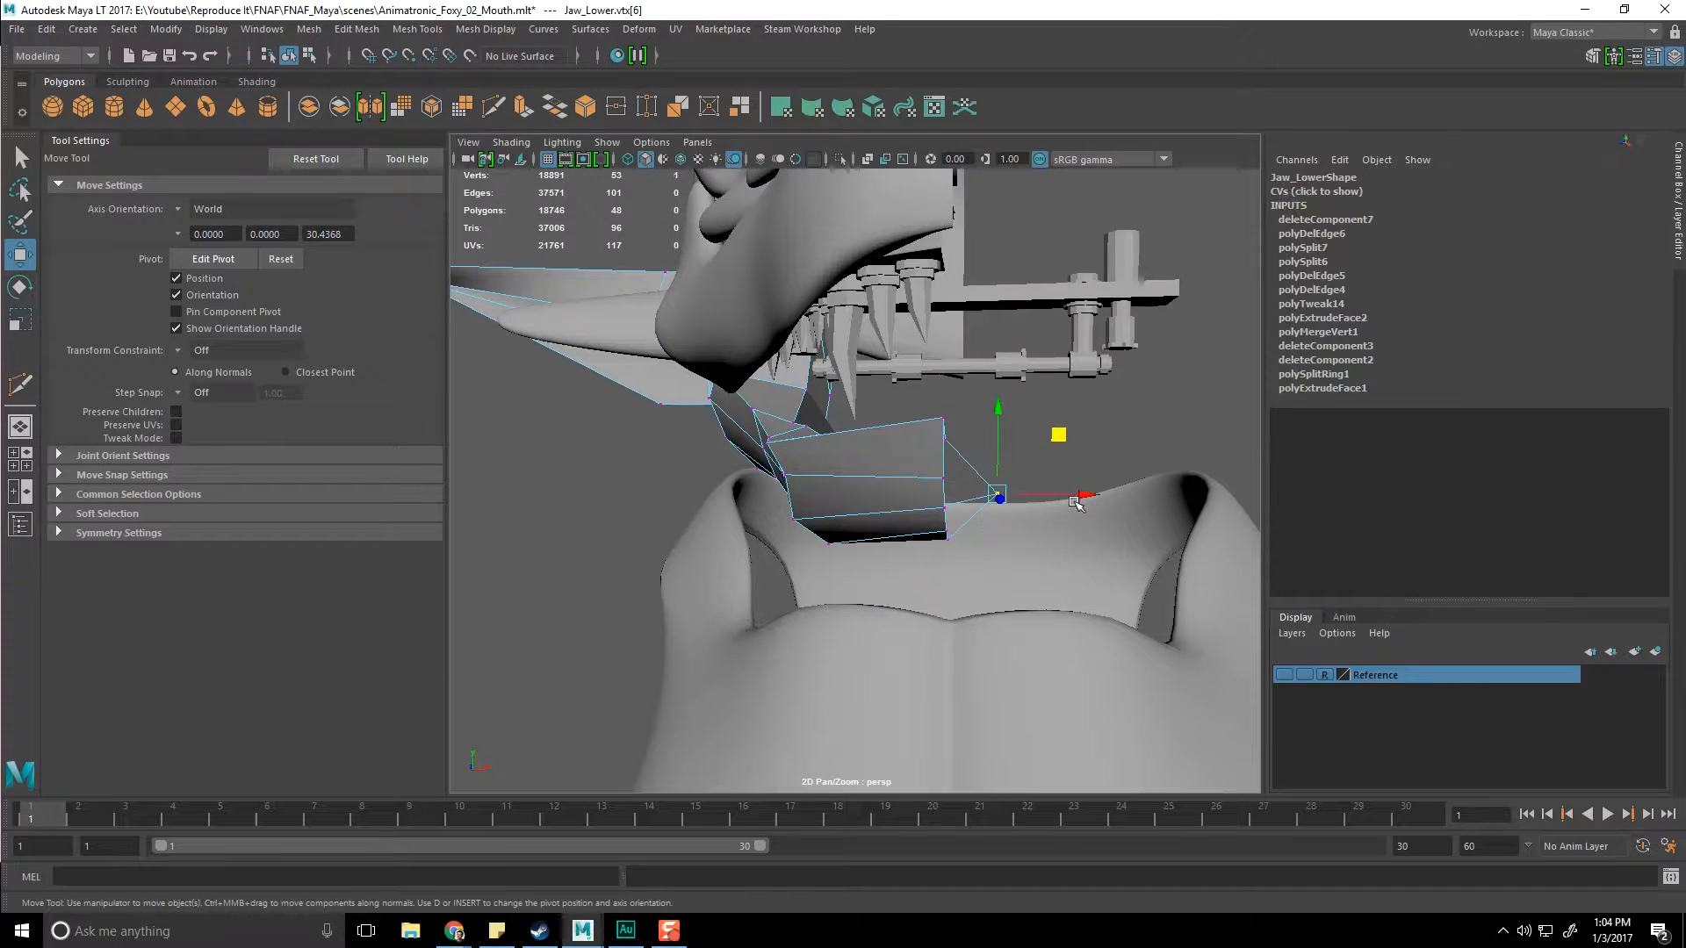
alt+drag(833, 530, 905, 475)
Step: Insert an edge loop across the lower jaw's front section and move its edges to round the tip
key(F8)
shift+right_drag(896, 452, 913, 428)
drag(917, 421, 1001, 459)
key(w)
right_drag(938, 410, 946, 362)
alt+drag(946, 362, 940, 463)
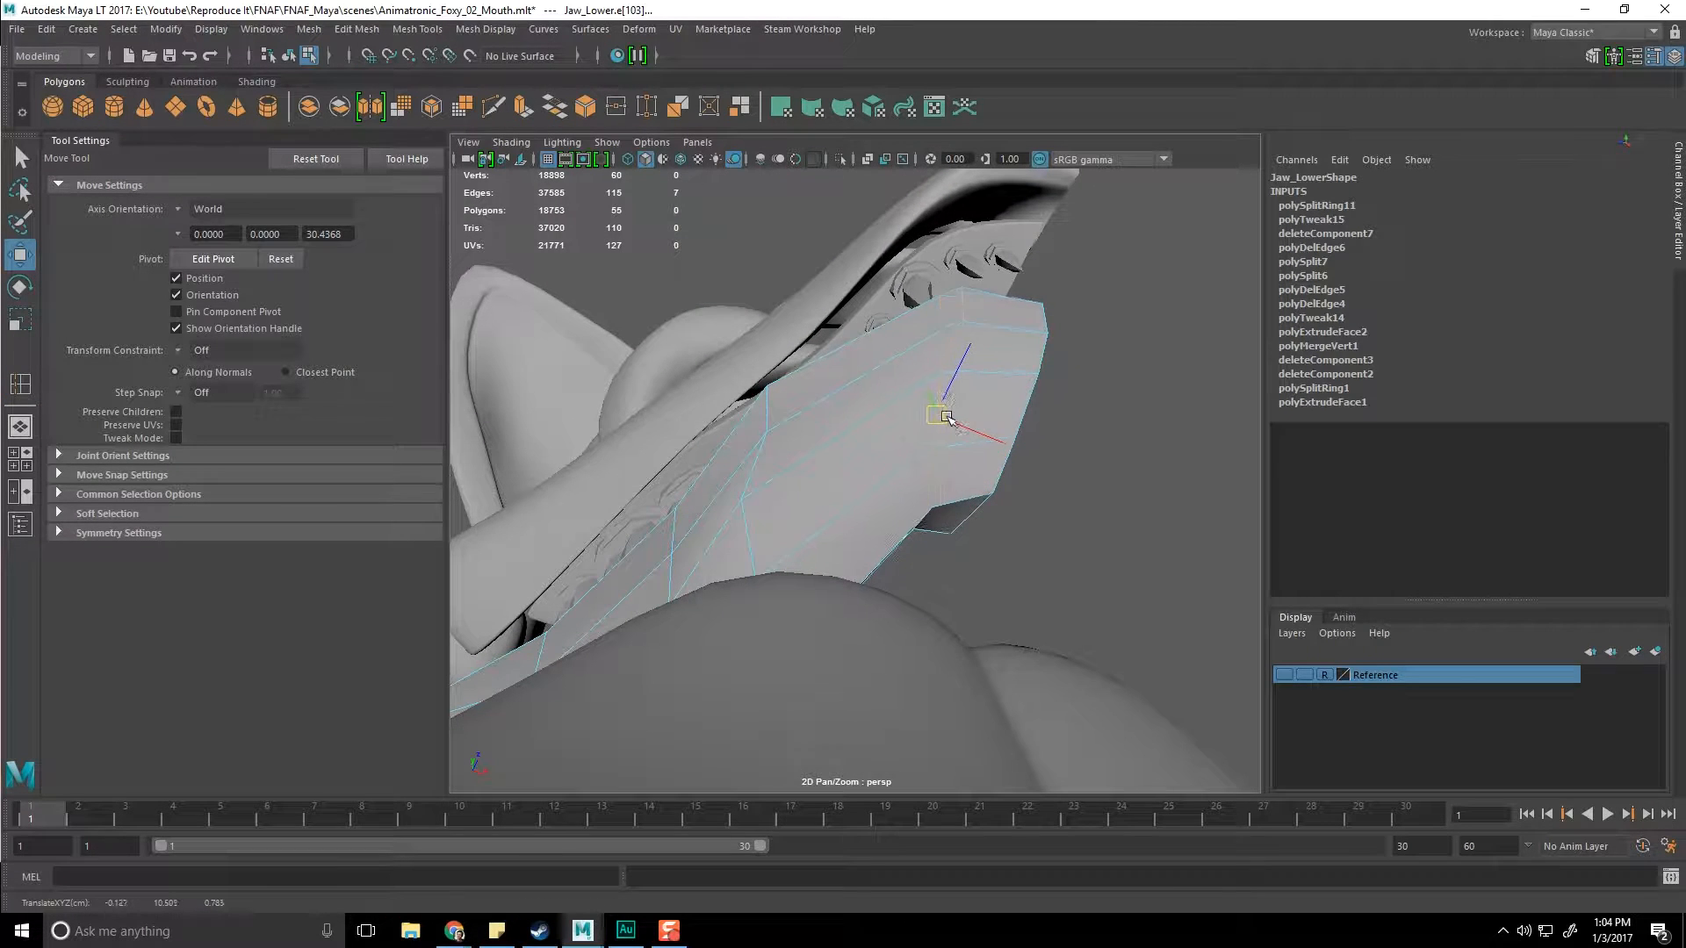
Step: Select an edge loop around the front of the lower jaw and adjust its placement to follow the muzzle's curve
alt+drag(931, 429, 870, 451)
right_drag(809, 478, 820, 413)
click(826, 430)
alt+drag(847, 489, 830, 591)
key(e)
key(r)
alt+drag(893, 516, 890, 489)
key(w)
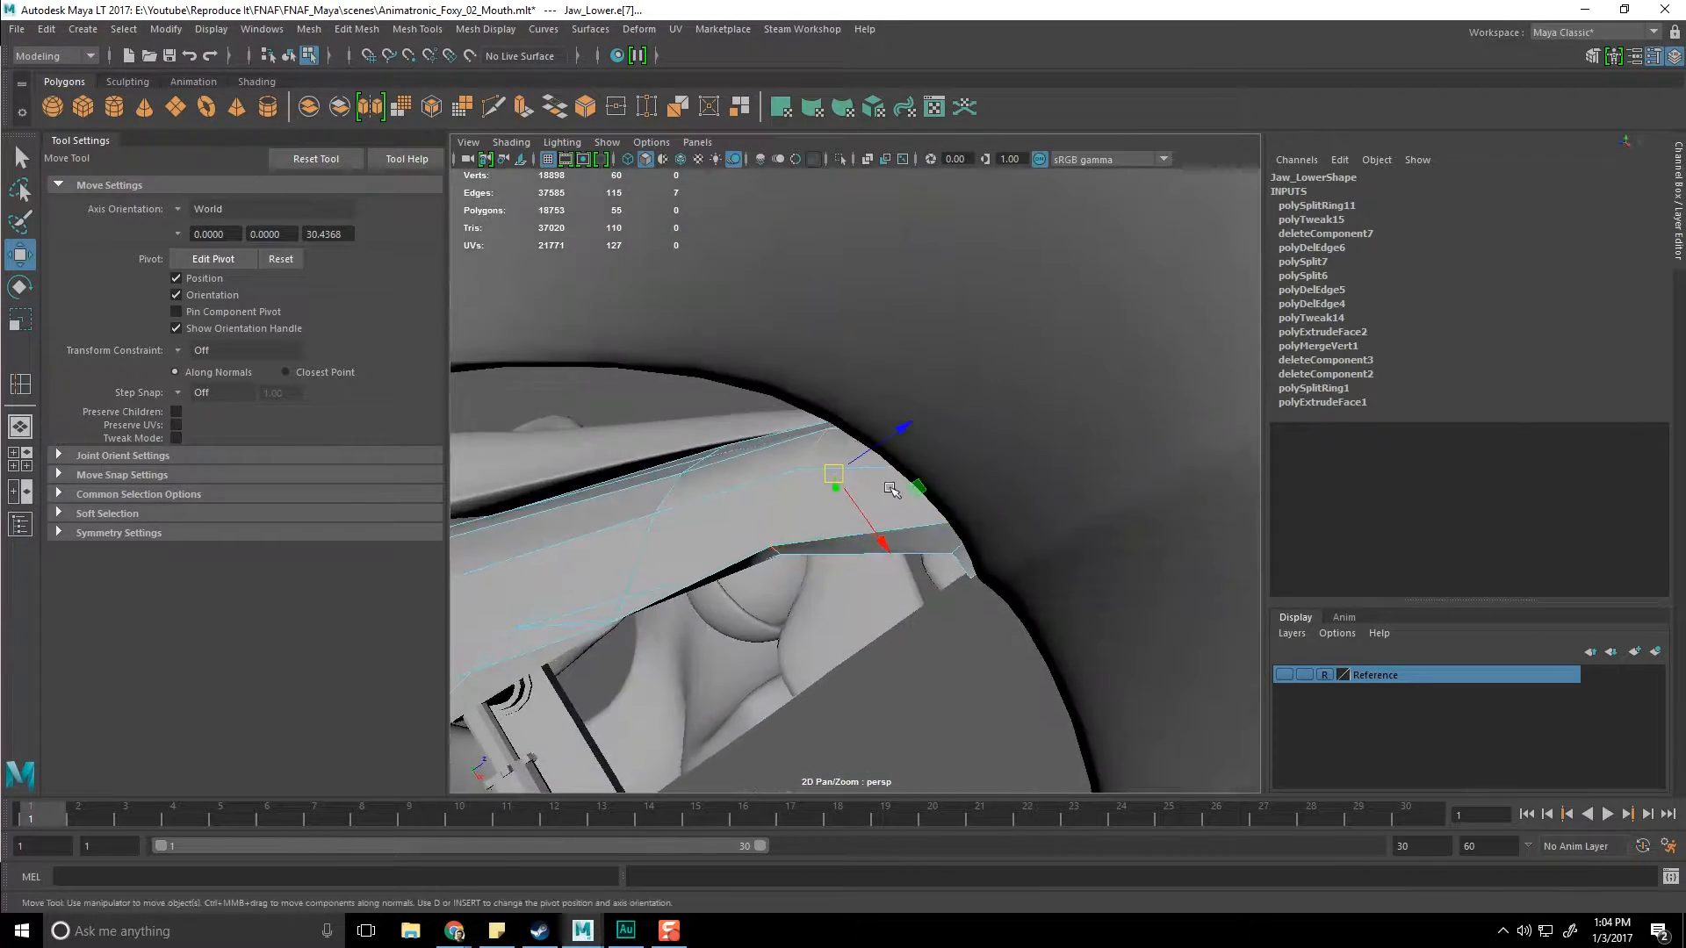
Step: Switch to vertex editing and adjust the vertices on the lower jaw's bottom edge around the underside gap
alt+drag(890, 472, 820, 591)
right_drag(817, 446, 748, 533)
right_drag(744, 463, 744, 463)
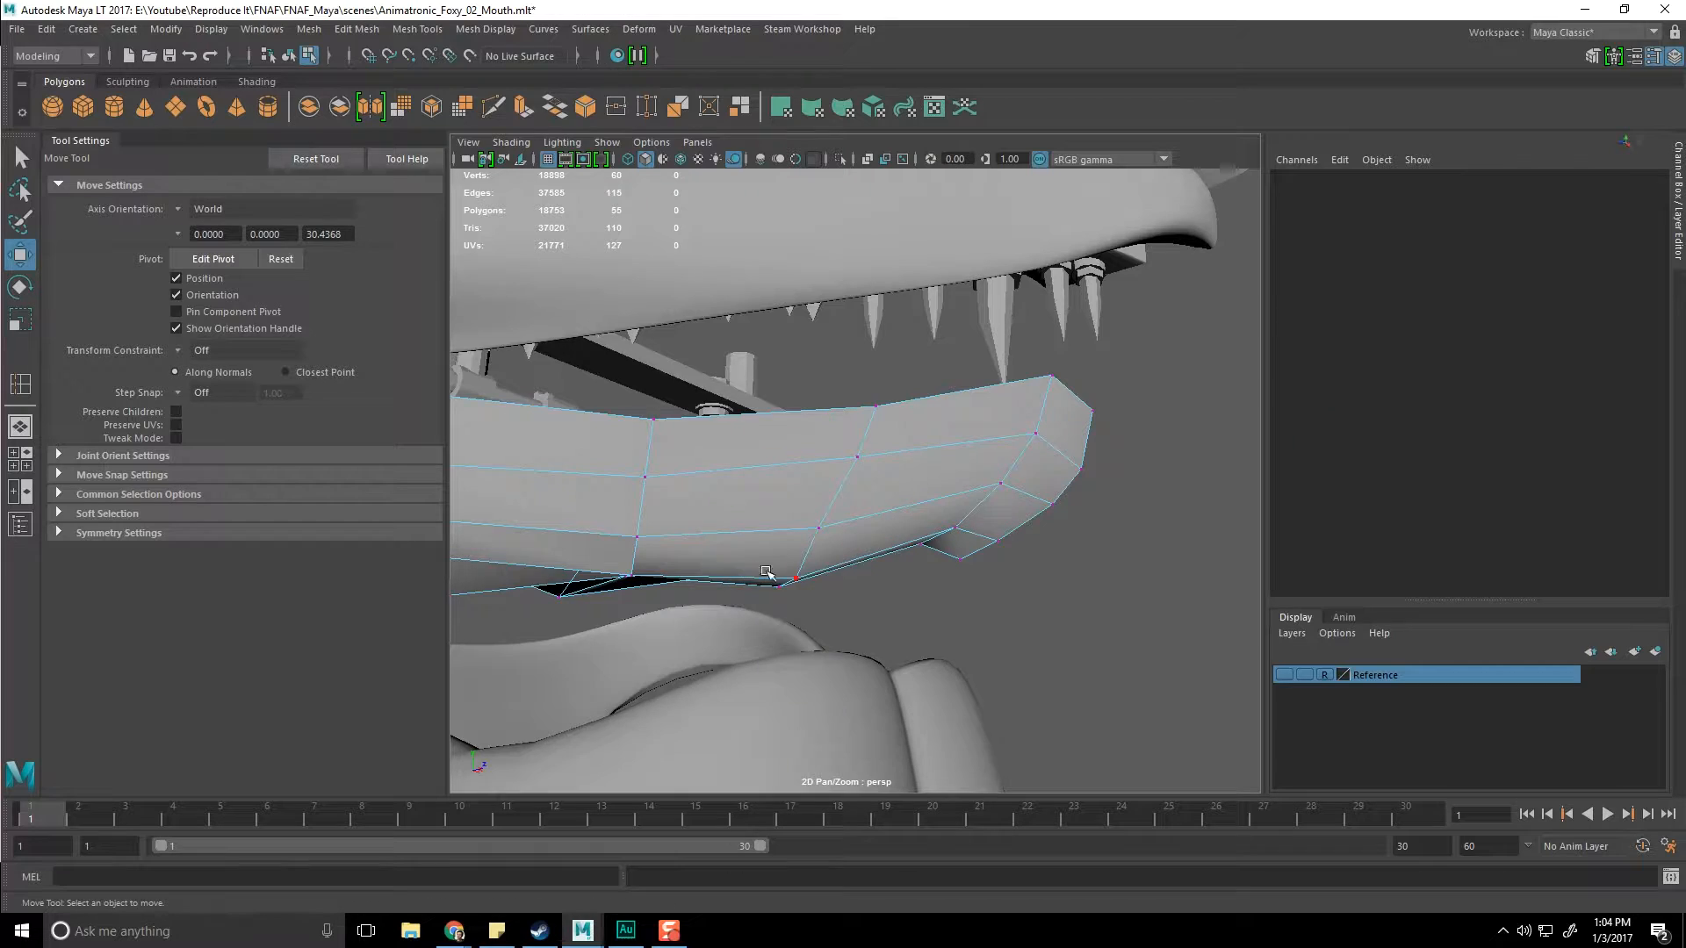
click(783, 583)
alt+drag(784, 486, 790, 618)
click(867, 454)
scroll(864, 488, down, 3)
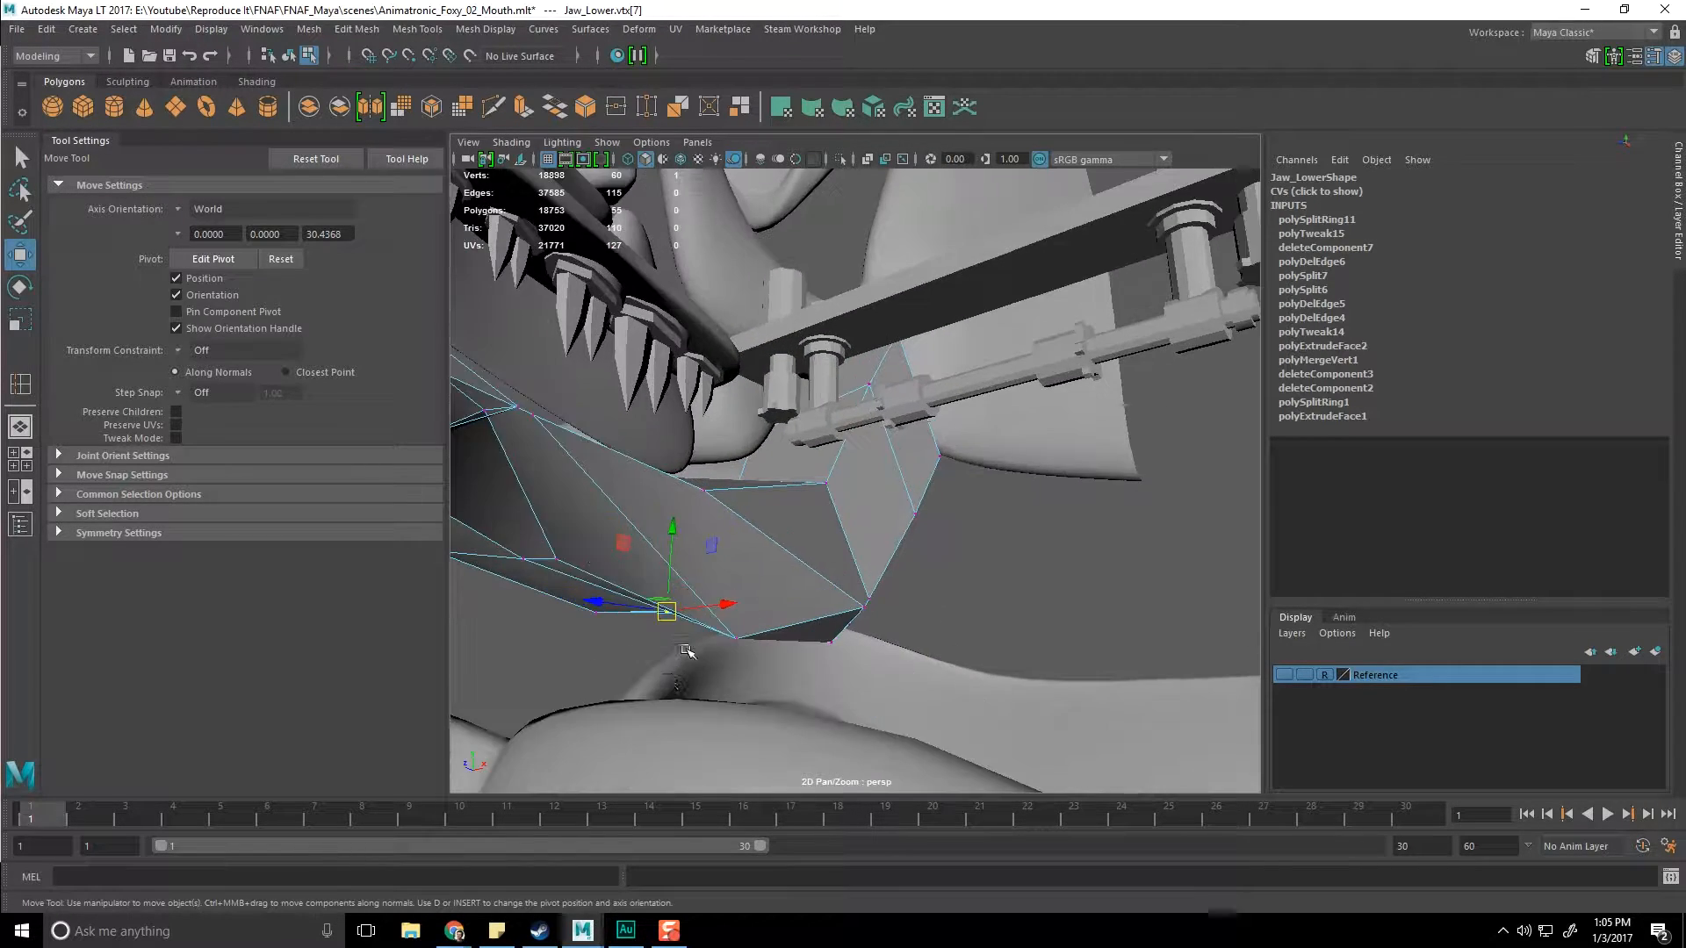
Step: Select the chest mesh as an object and hide it to expose the underside of the jaw
alt+right_drag(790, 618, 746, 679)
key(F8)
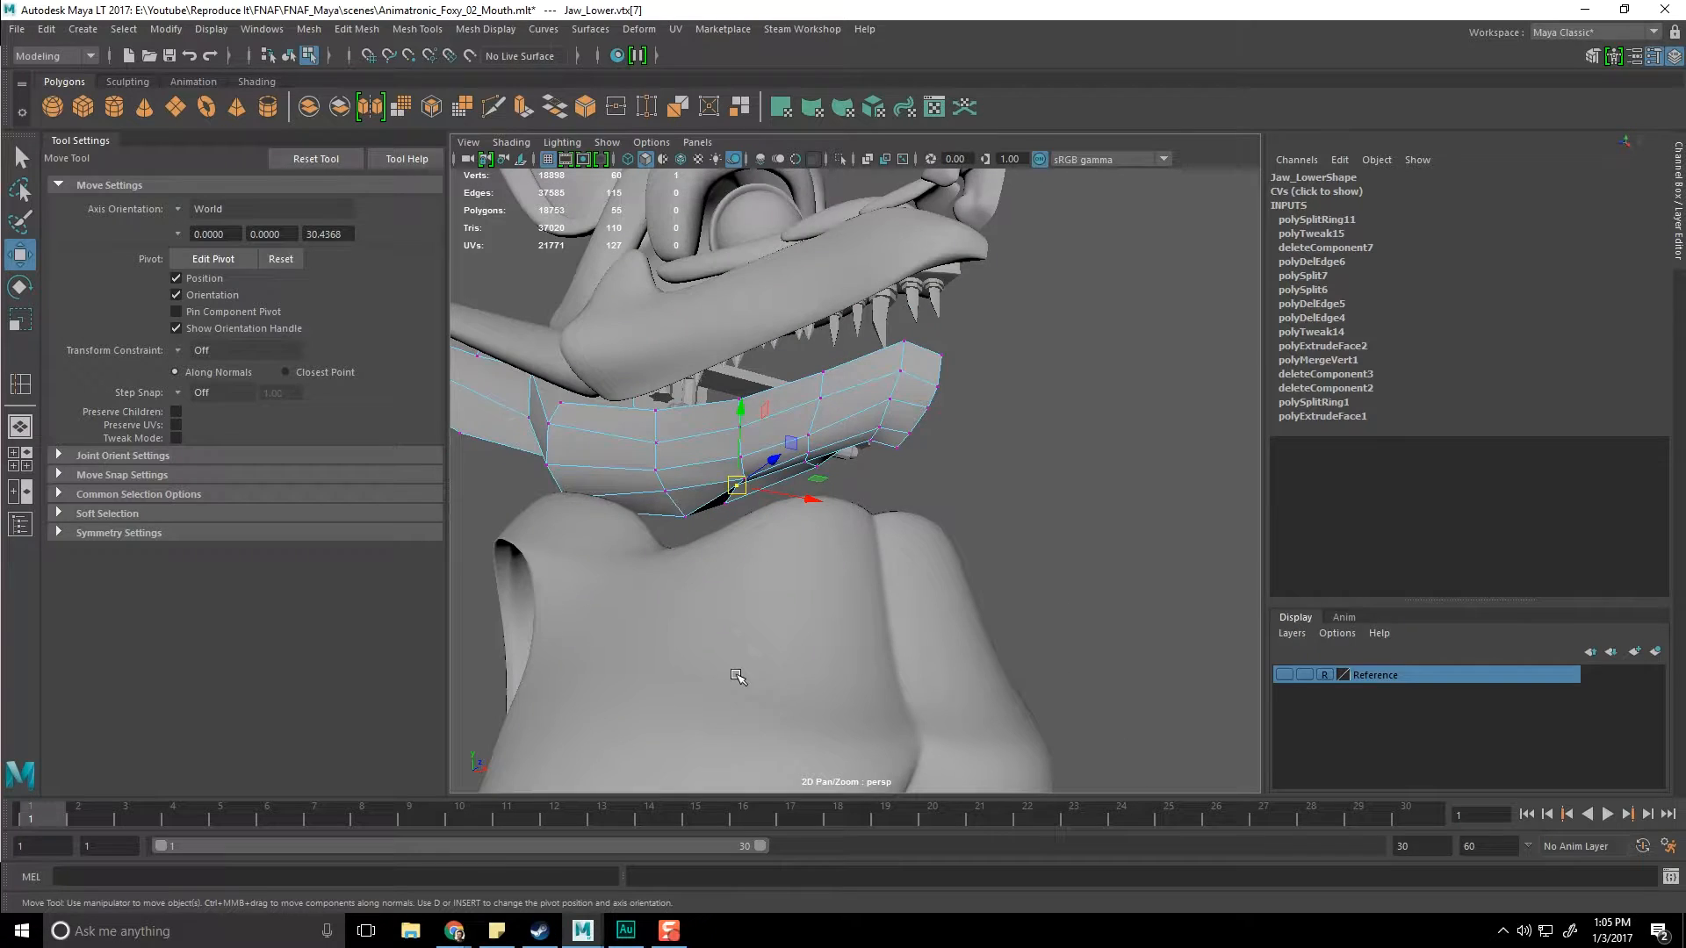
key(F8)
click(746, 679)
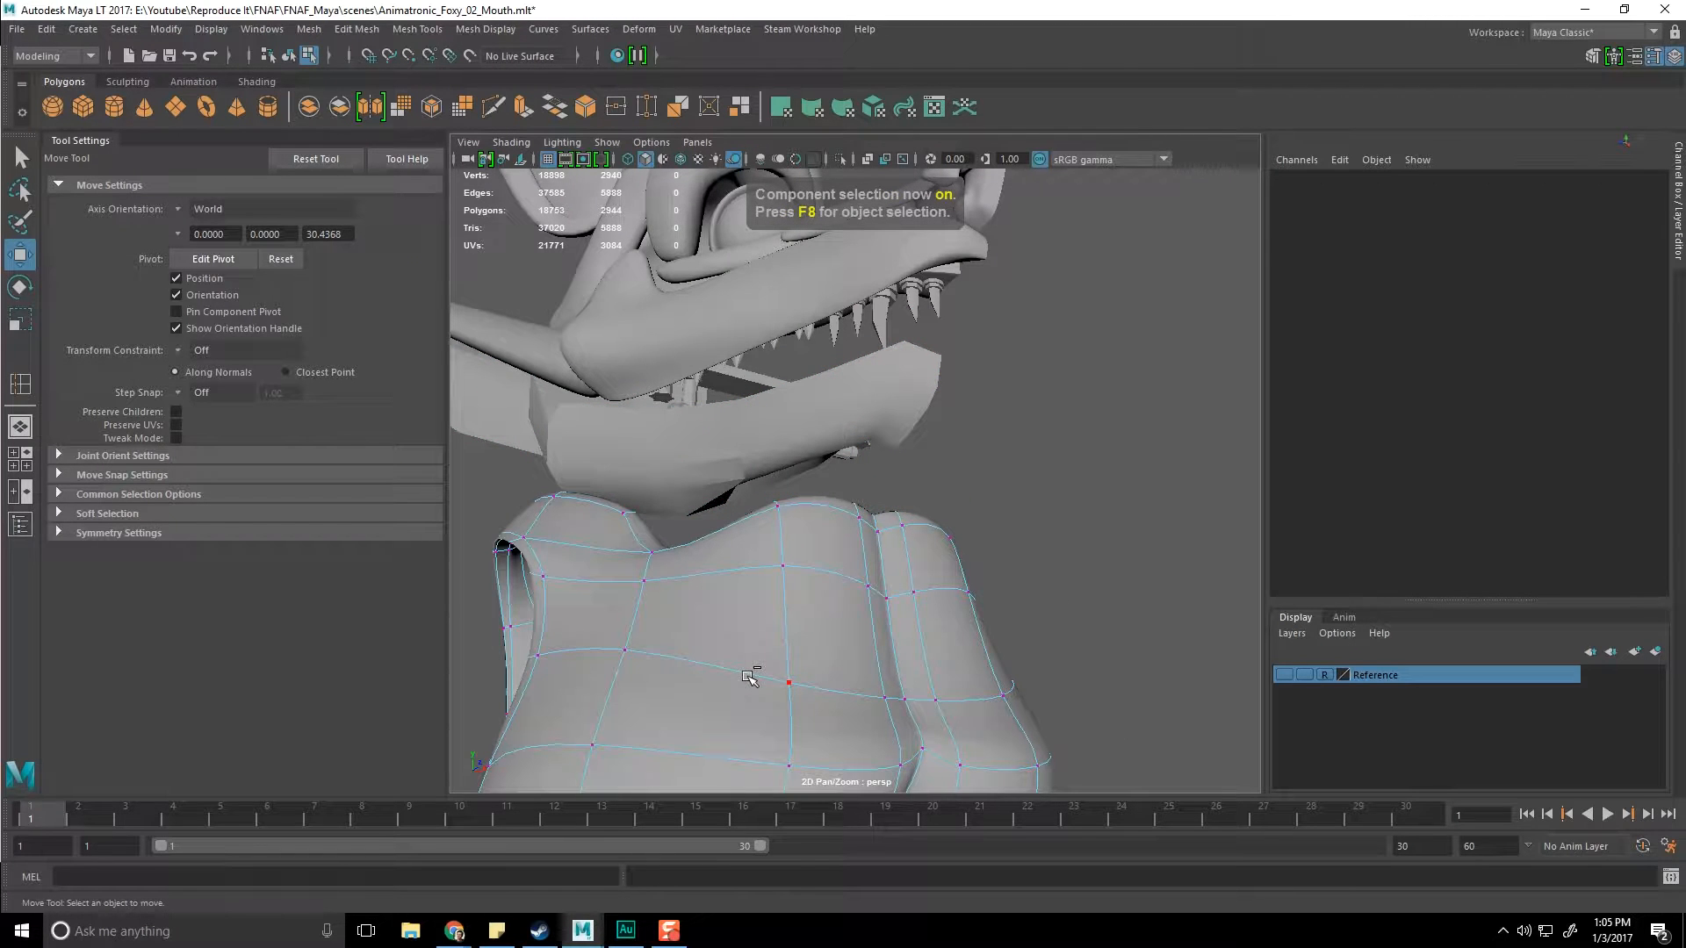
key(ctrl+h)
alt+right_drag(748, 679, 759, 672)
key(F8)
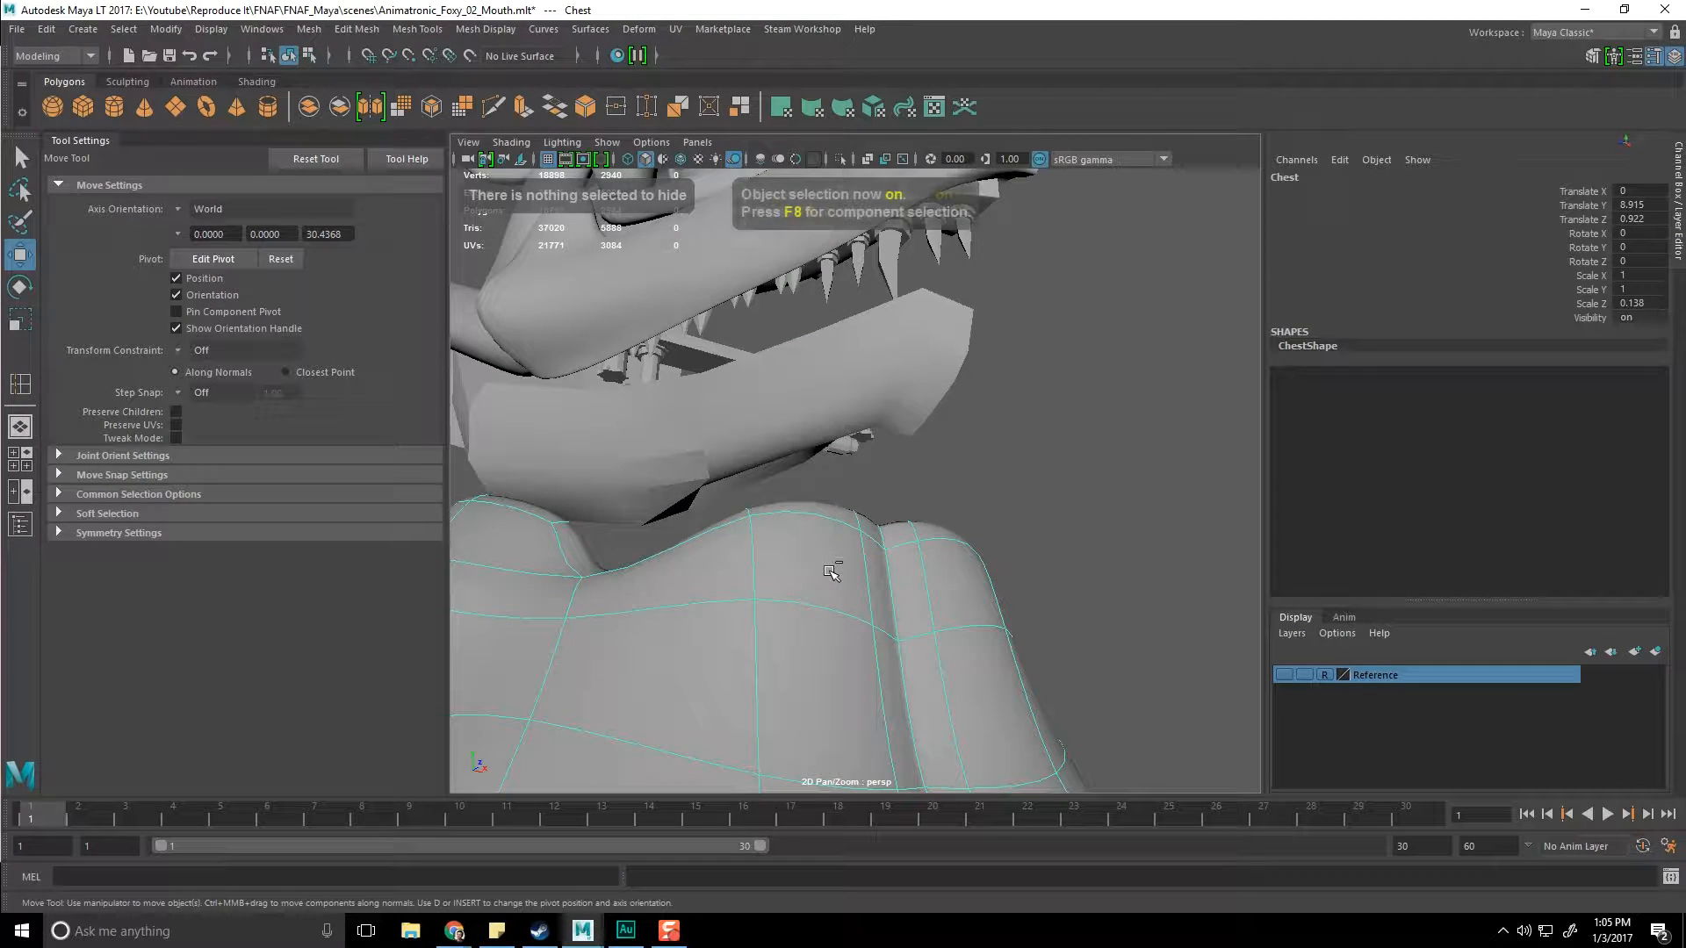
key(ctrl+h)
alt+right_drag(829, 578, 898, 620)
Step: Select the lower jaw and reposition the vertices on its underside to straighten the cross edges
click(905, 562)
alt+drag(898, 621, 820, 519)
right_drag(823, 445, 744, 454)
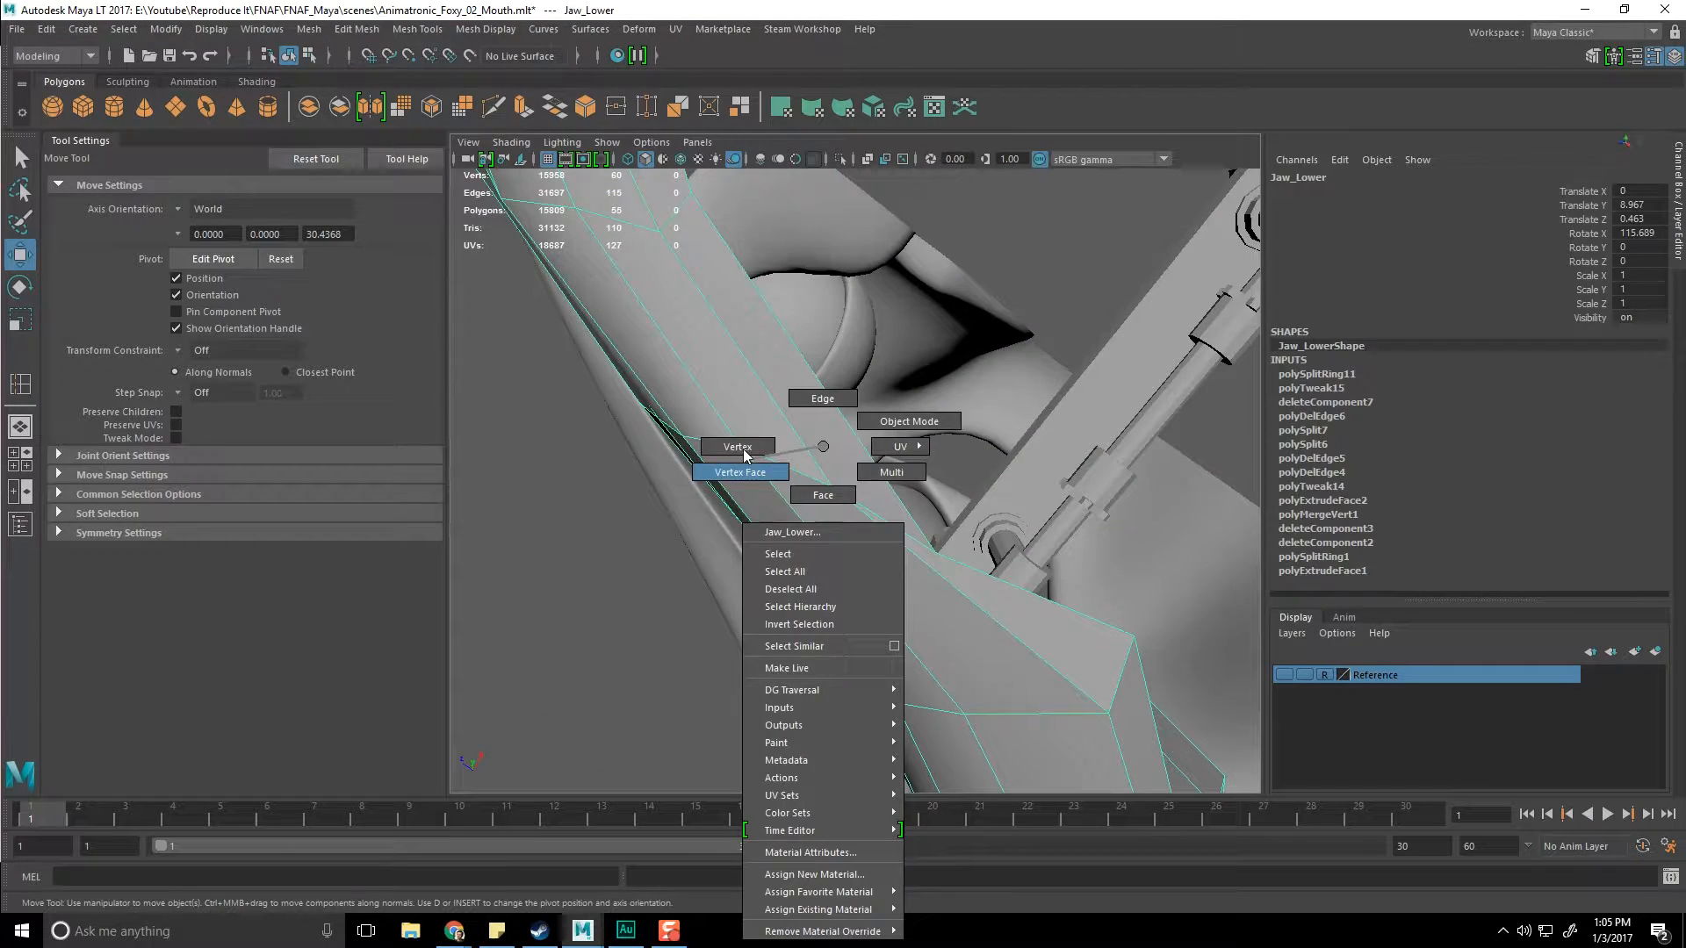
click(833, 486)
middle_drag(951, 398, 905, 384)
click(858, 523)
alt+drag(857, 523, 913, 479)
click(892, 399)
right_drag(891, 385, 818, 374)
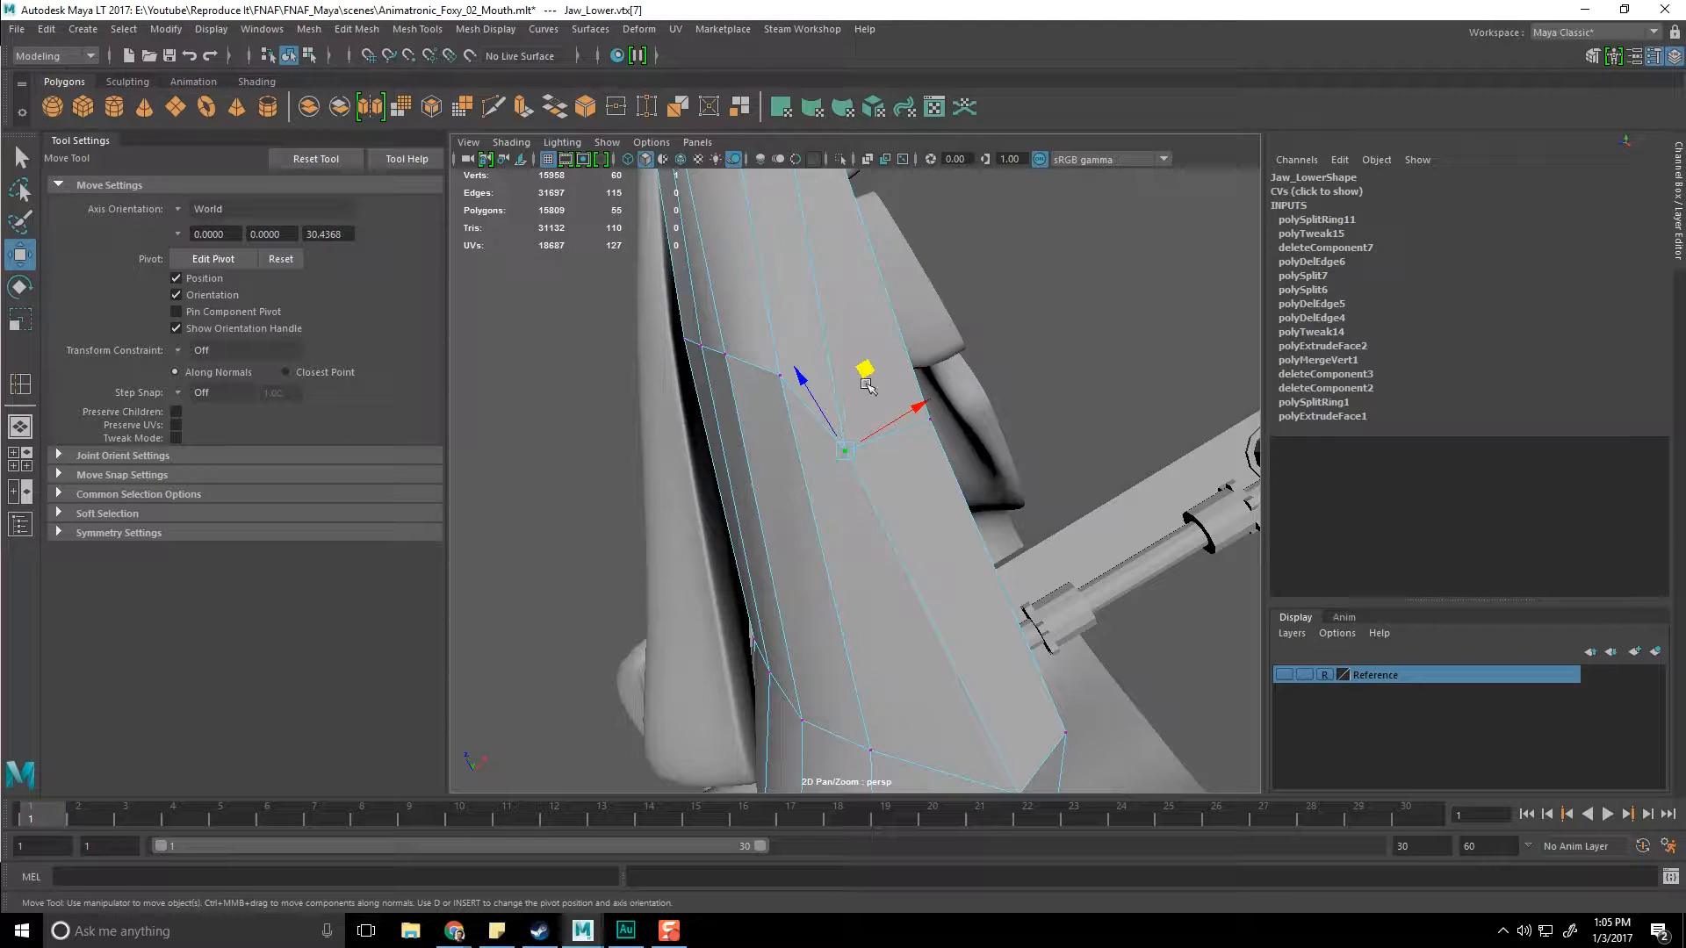
Step: Move the neighbouring vertices across the jaw's underside and pick the vertex at the inner face's lower edge
alt+middle_drag(822, 445, 854, 485)
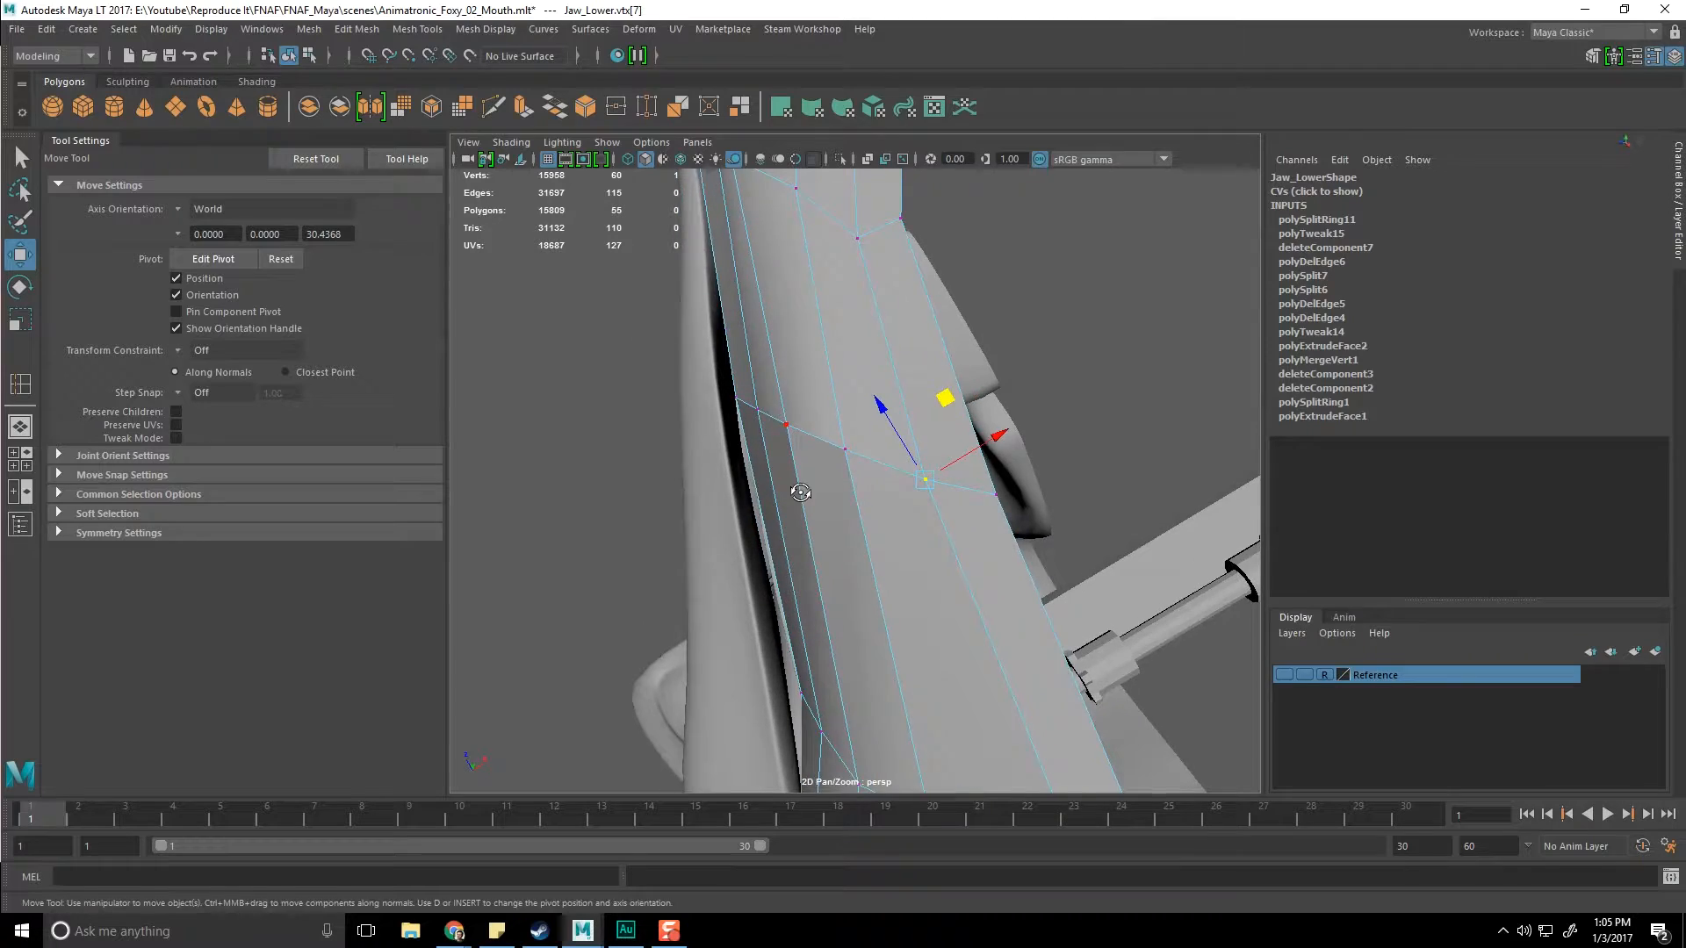
alt+drag(800, 491, 818, 488)
click(846, 439)
alt+drag(873, 370, 856, 479)
drag(753, 560, 806, 563)
alt+drag(806, 563, 823, 515)
click(896, 623)
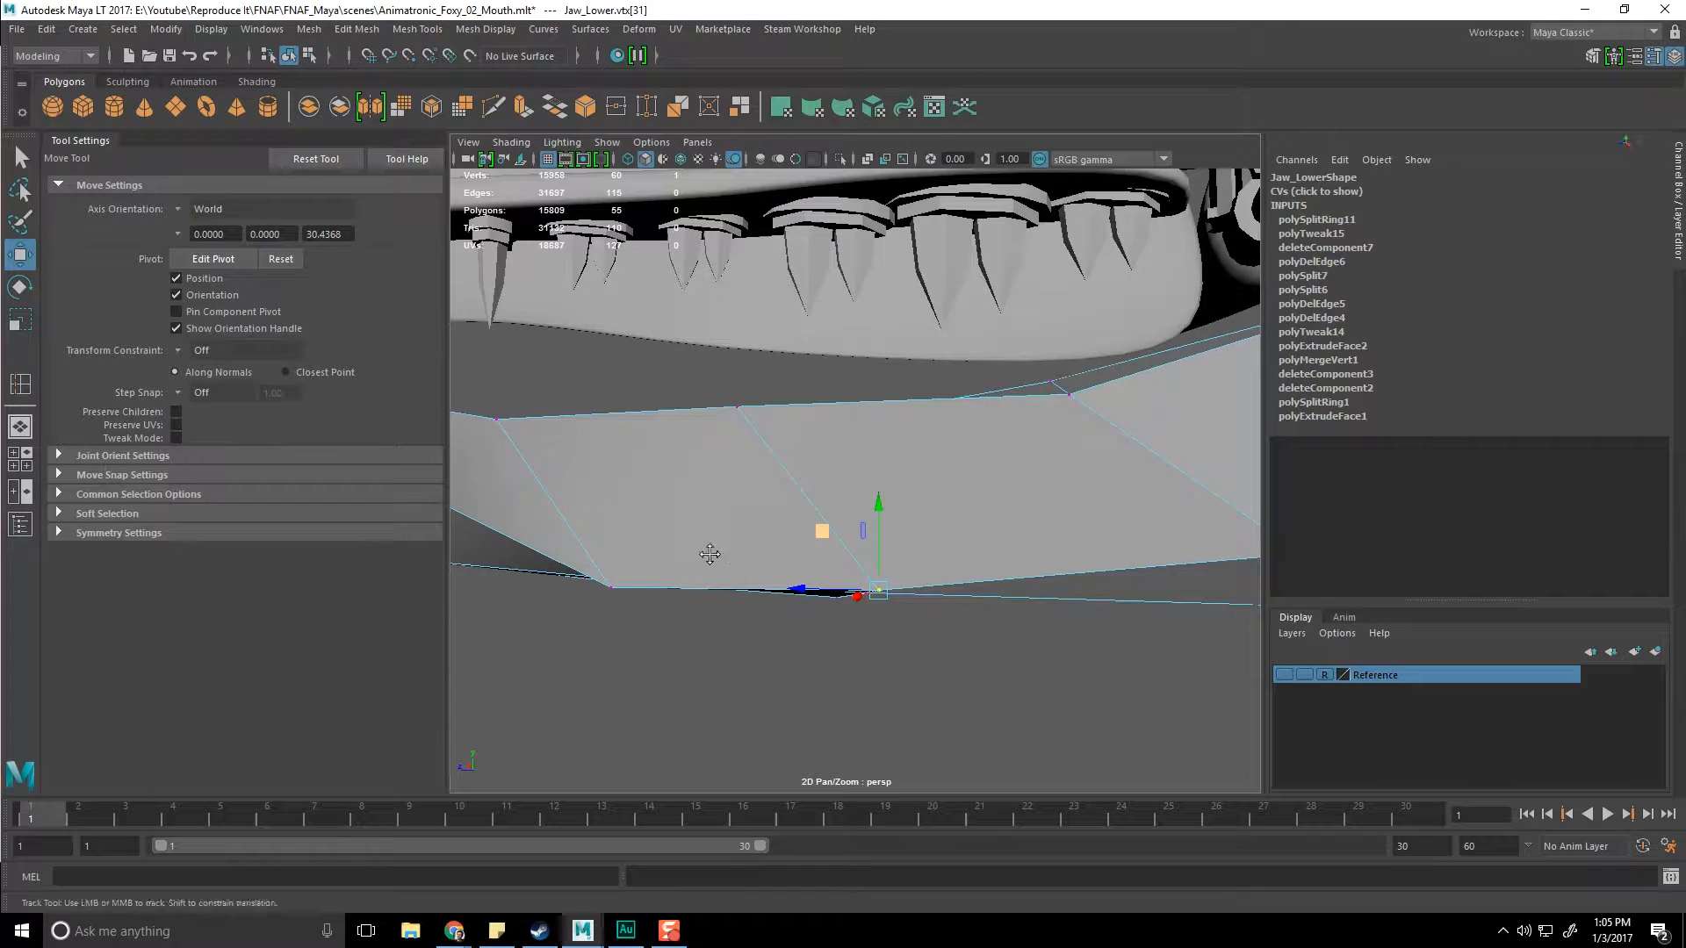
Step: Raise the vertices along the inner face's lower edge to form an even strip along the jaw's bottom
alt+middle_drag(710, 554, 728, 608)
click(715, 601)
alt+drag(715, 601, 839, 597)
drag(837, 537, 838, 501)
alt+middle_drag(864, 522, 748, 538)
click(887, 582)
click(880, 589)
drag(877, 593, 866, 527)
alt+middle_drag(1021, 557, 729, 559)
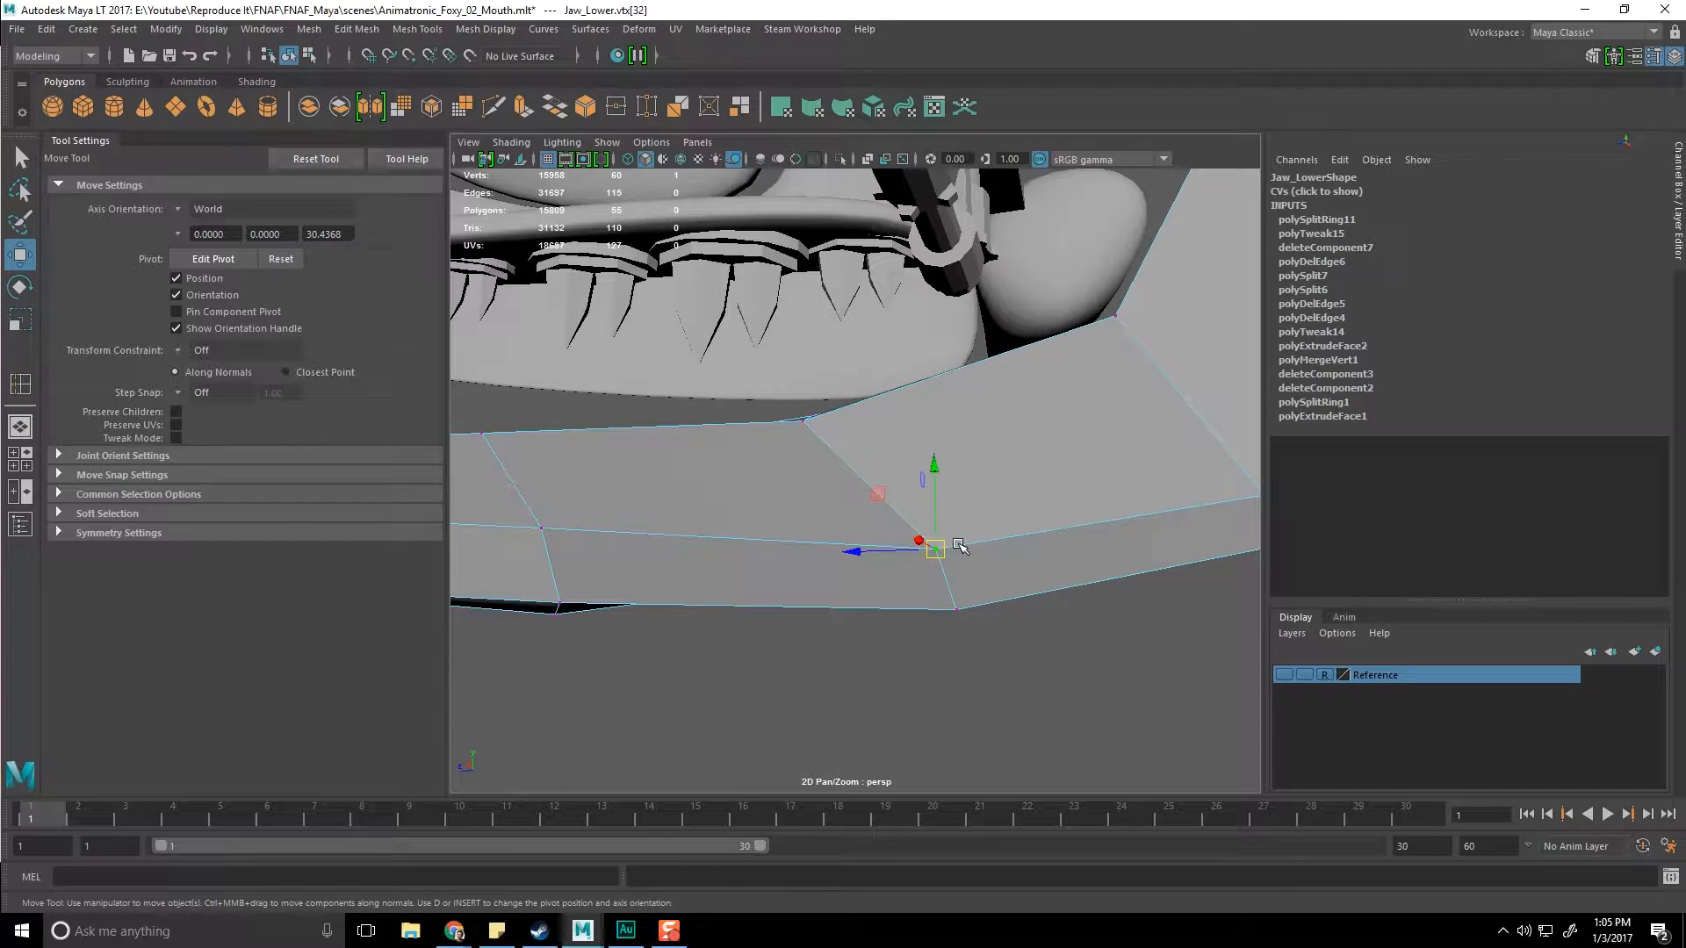
Step: Move the inner-side vertices around the jaw's front curve to continue the even bottom strip to the tip
alt+drag(938, 518, 1048, 508)
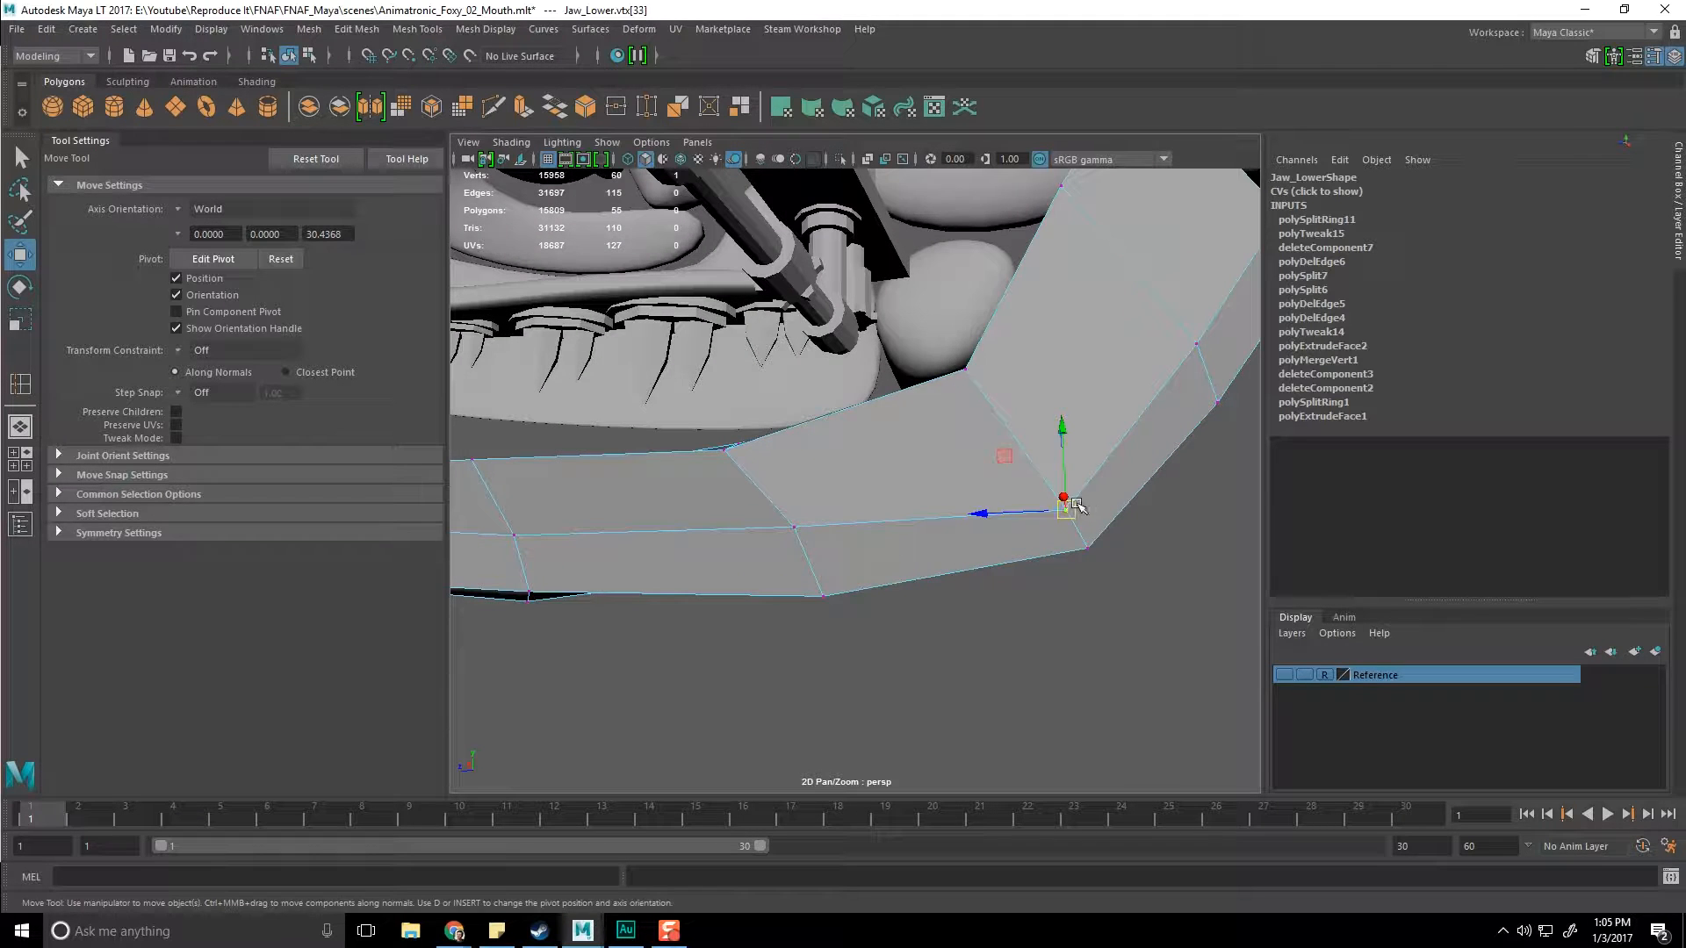
alt+drag(1072, 439, 1068, 489)
alt+drag(1029, 411, 1039, 409)
drag(1032, 381, 1046, 389)
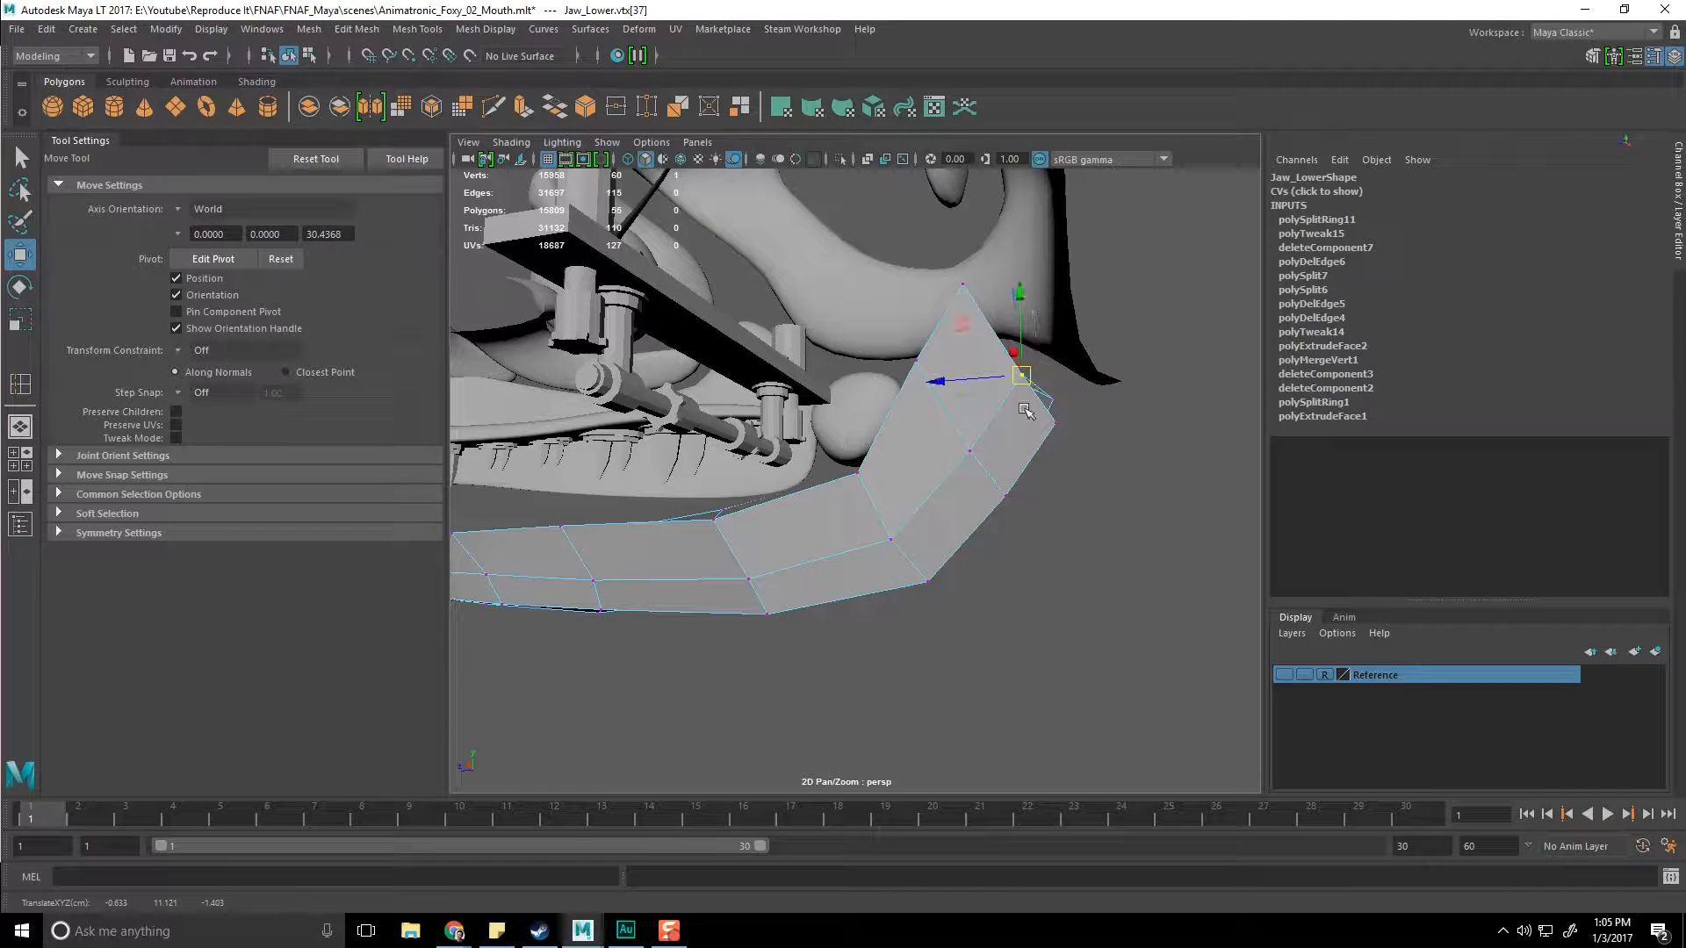
Step: Toggle the lower jaw's smooth preview and inspect the shape from the side and at the rear inner corner
alt+drag(955, 562, 904, 614)
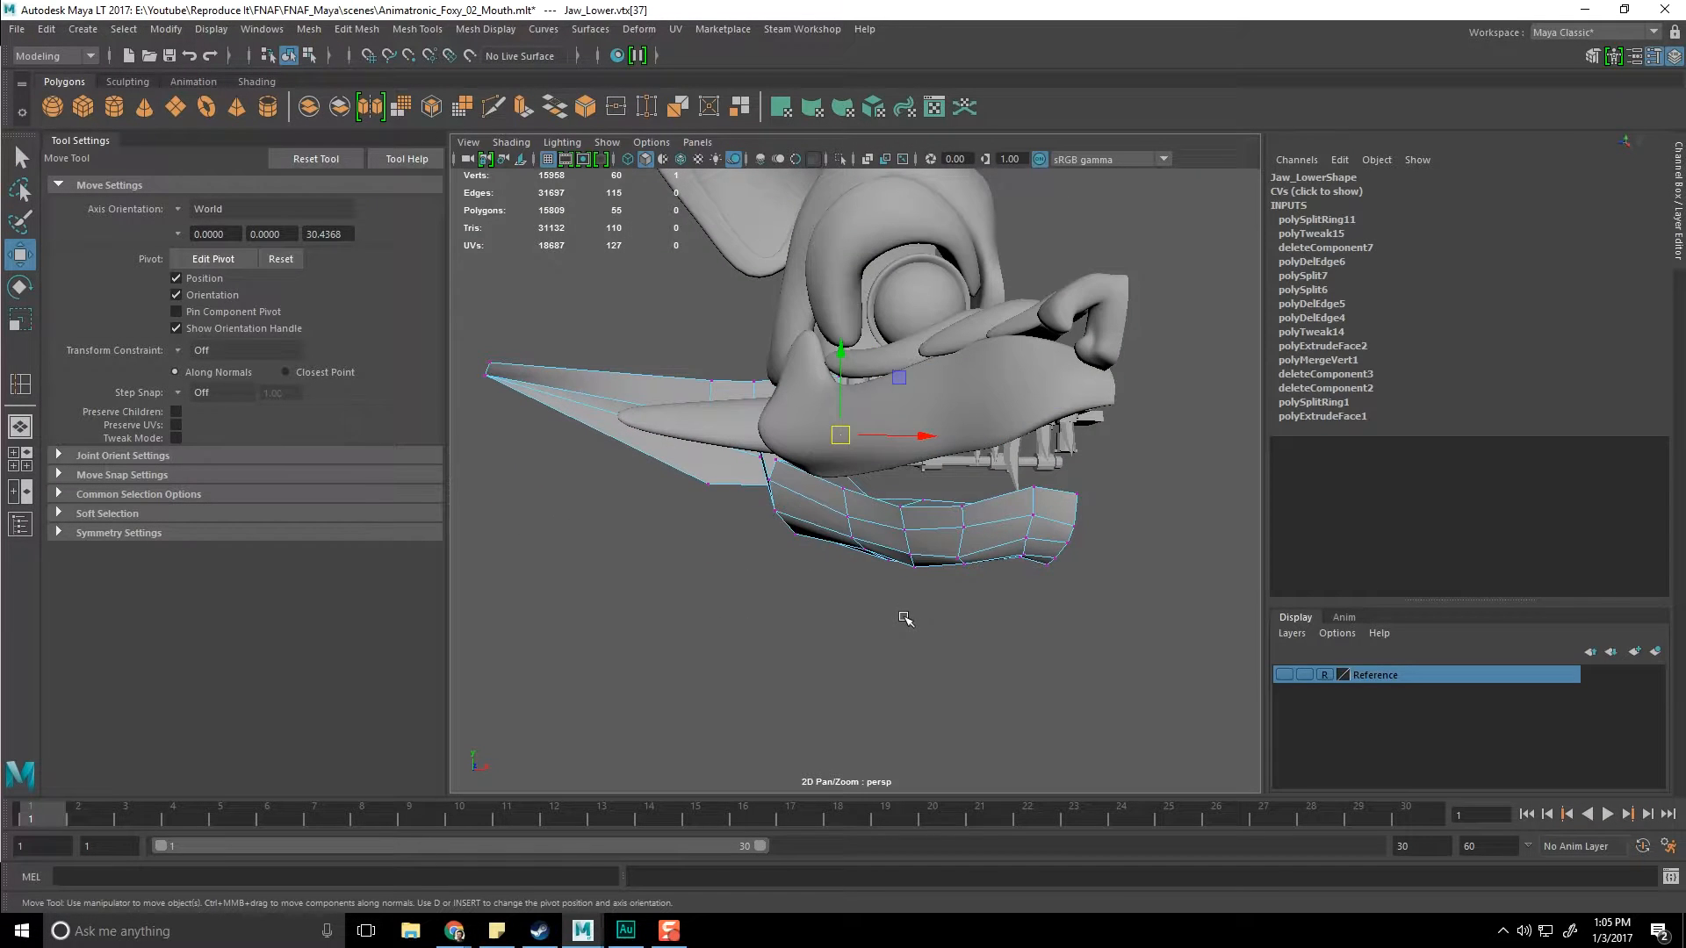
key(3)
alt+right_drag(904, 618, 955, 682)
key(1)
click(909, 677)
alt+drag(907, 677, 832, 539)
key(3)
click(741, 503)
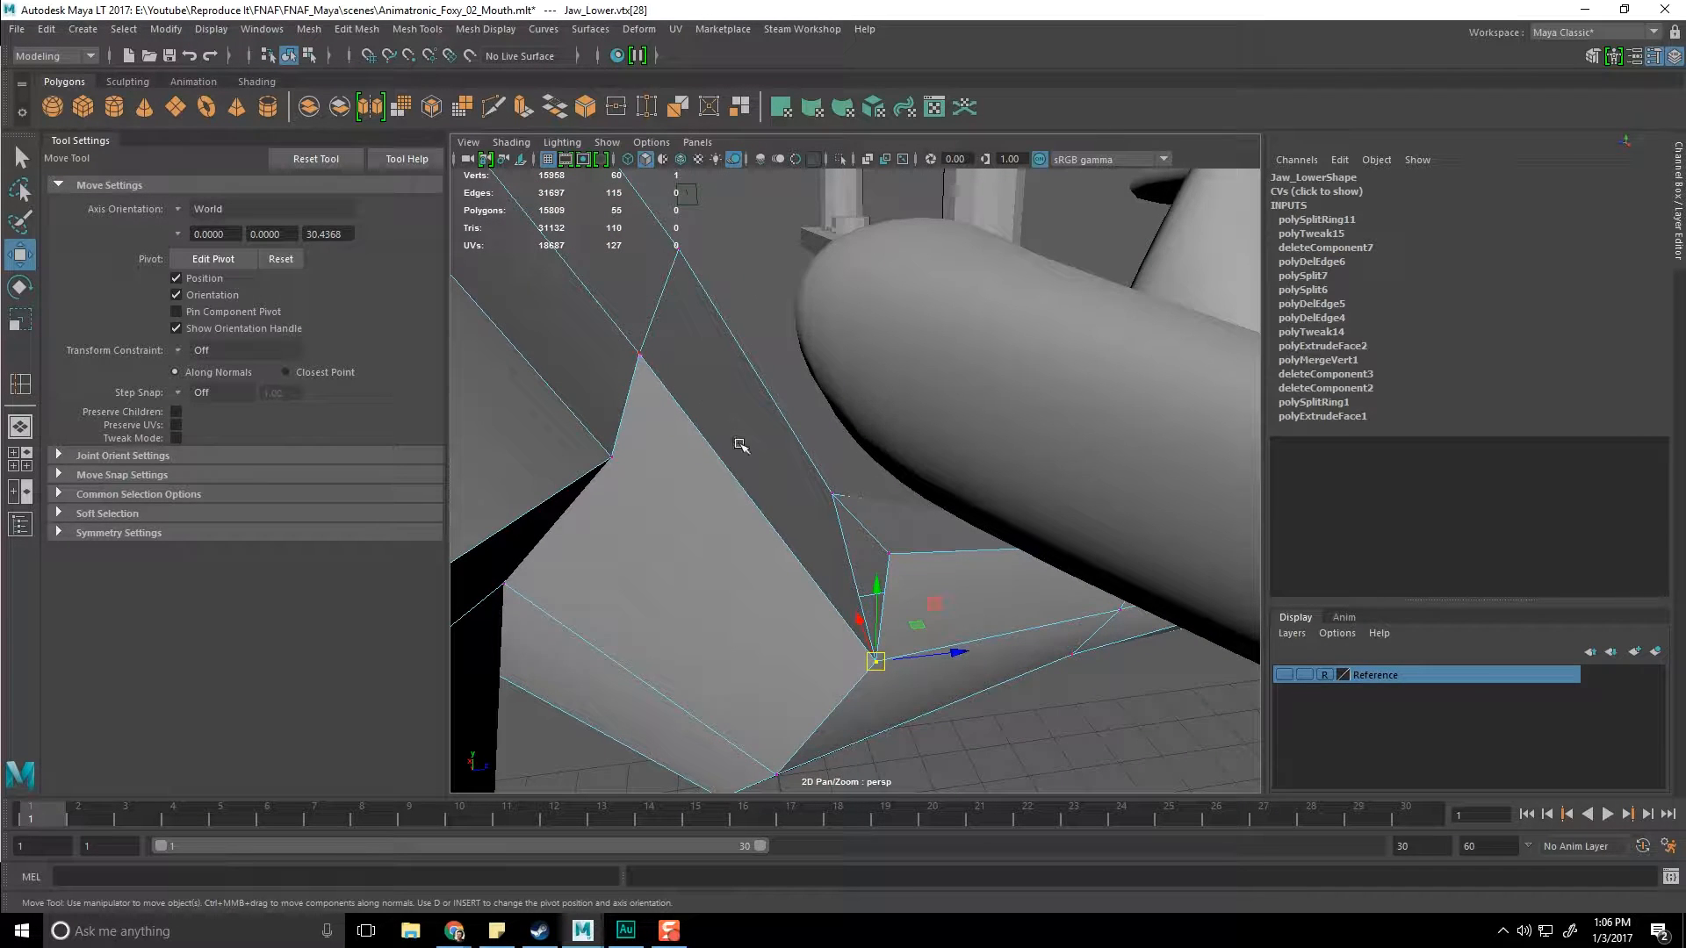
Step: Cut a new edge with Multi-Cut across the face at the lower jaw's rear inner corner
alt+drag(826, 542, 709, 468)
key(F8)
shift+right_drag(703, 466, 671, 428)
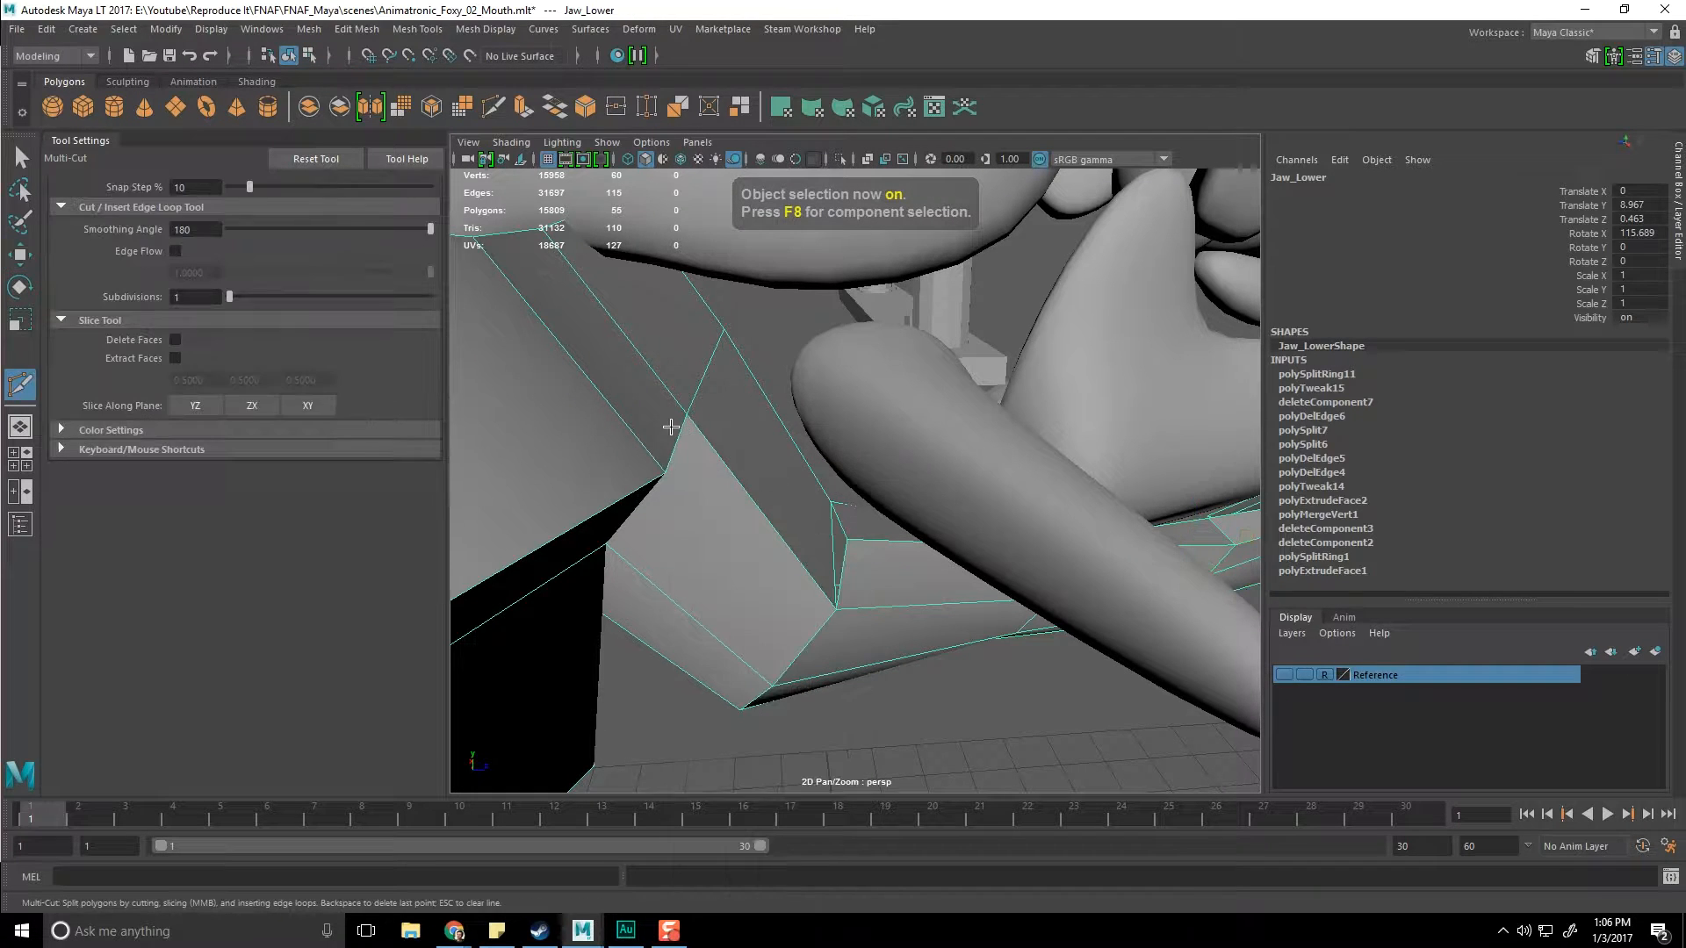
click(834, 556)
key(Return)
Step: Merge the close vertices at the jaw's rear corner and reposition the merged vertex on the upper rim
key(q)
right_drag(832, 448, 767, 450)
drag(821, 530, 865, 570)
shift+right_drag(862, 559, 875, 474)
alt+drag(869, 556, 857, 464)
key(w)
middle_drag(886, 420, 897, 396)
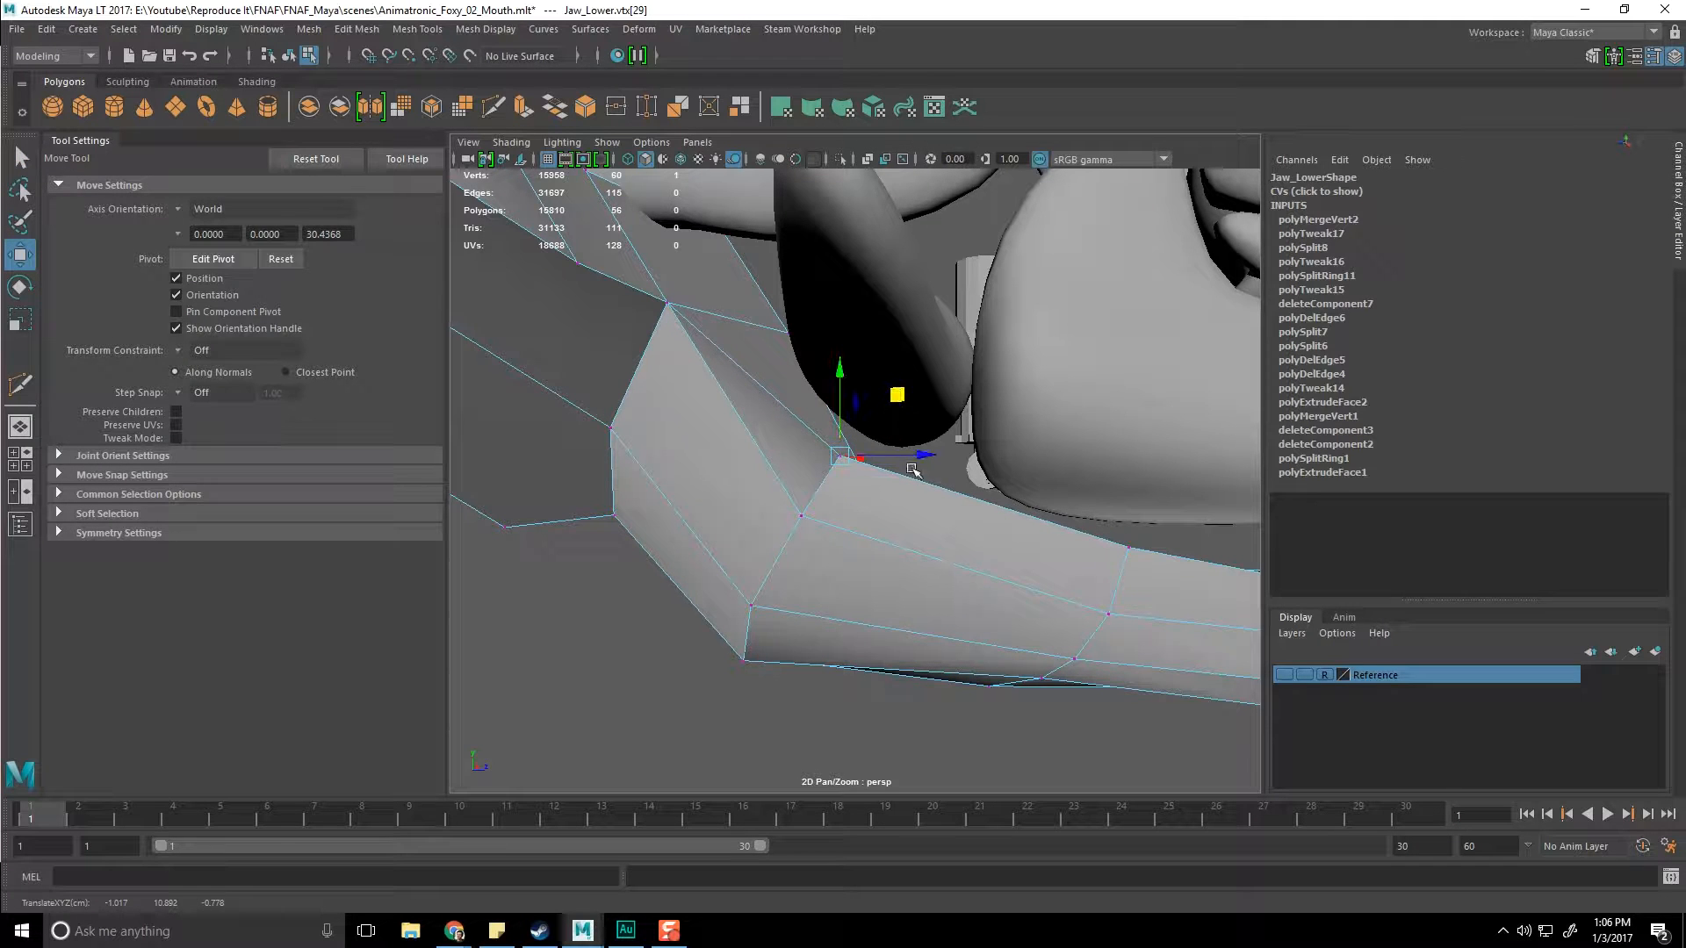
Step: Preview the lower jaw with smoothing and save the scene
key(3)
scroll(922, 564, down, 3)
key(q)
click(849, 660)
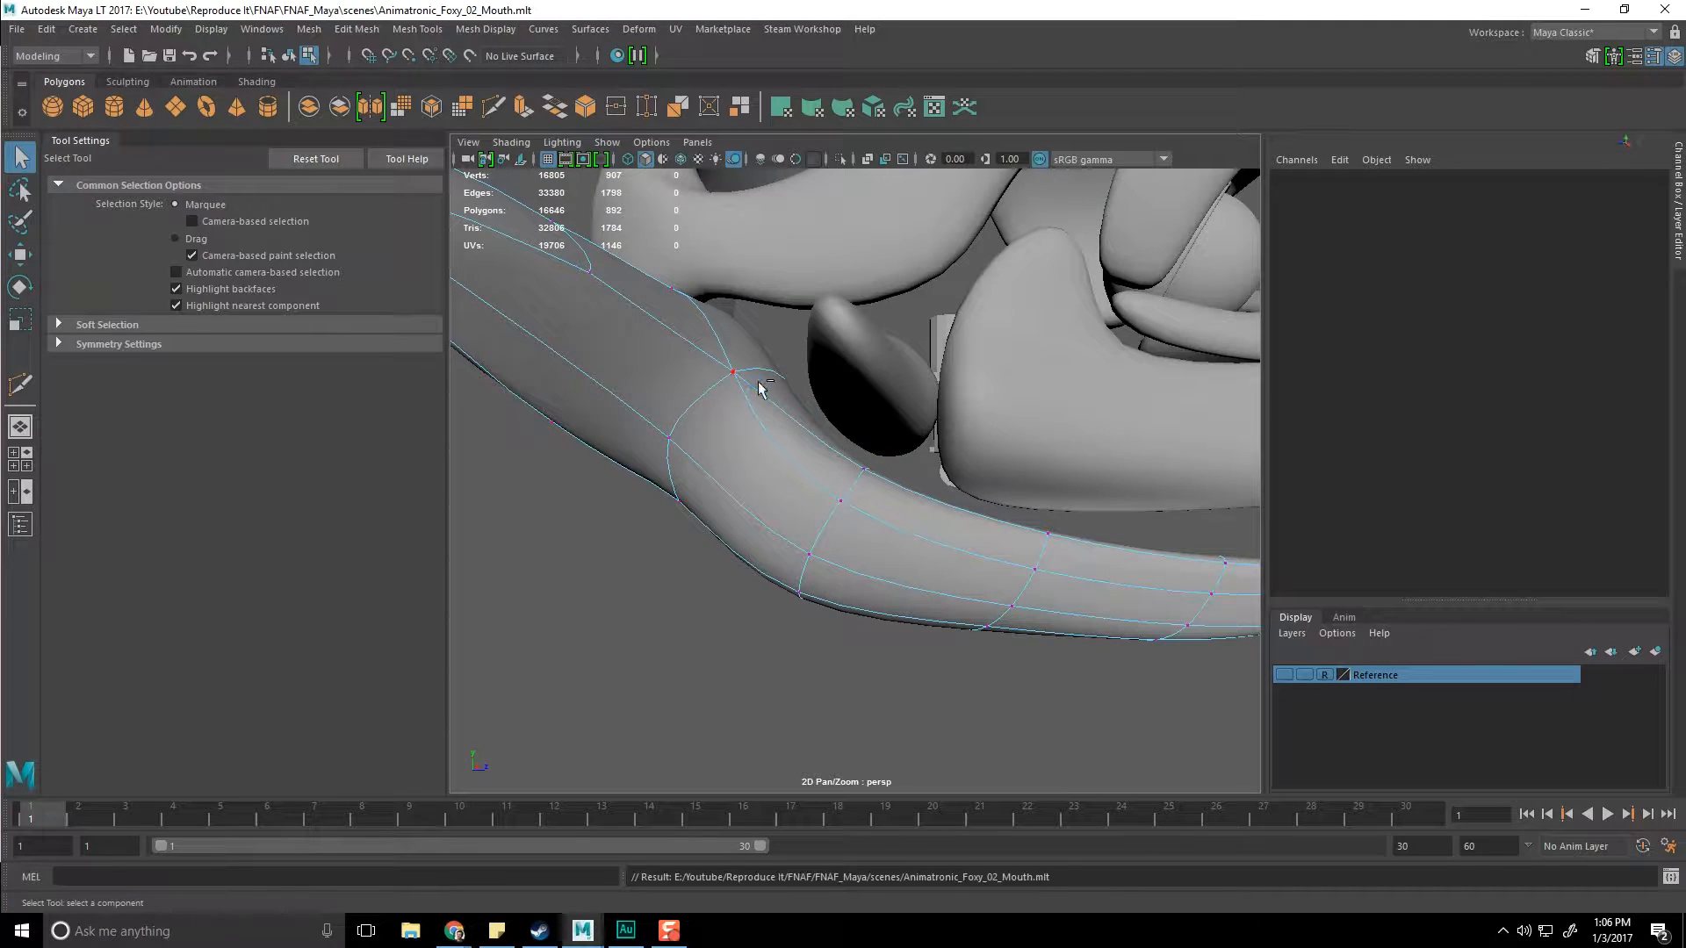
Step: Select the vertex where the jaw's rear arm meets the bend and check its placement against the smoothed shape
alt+drag(980, 596, 818, 553)
click(892, 377)
alt+drag(892, 379, 765, 508)
key(w)
alt+drag(938, 434, 477, 454)
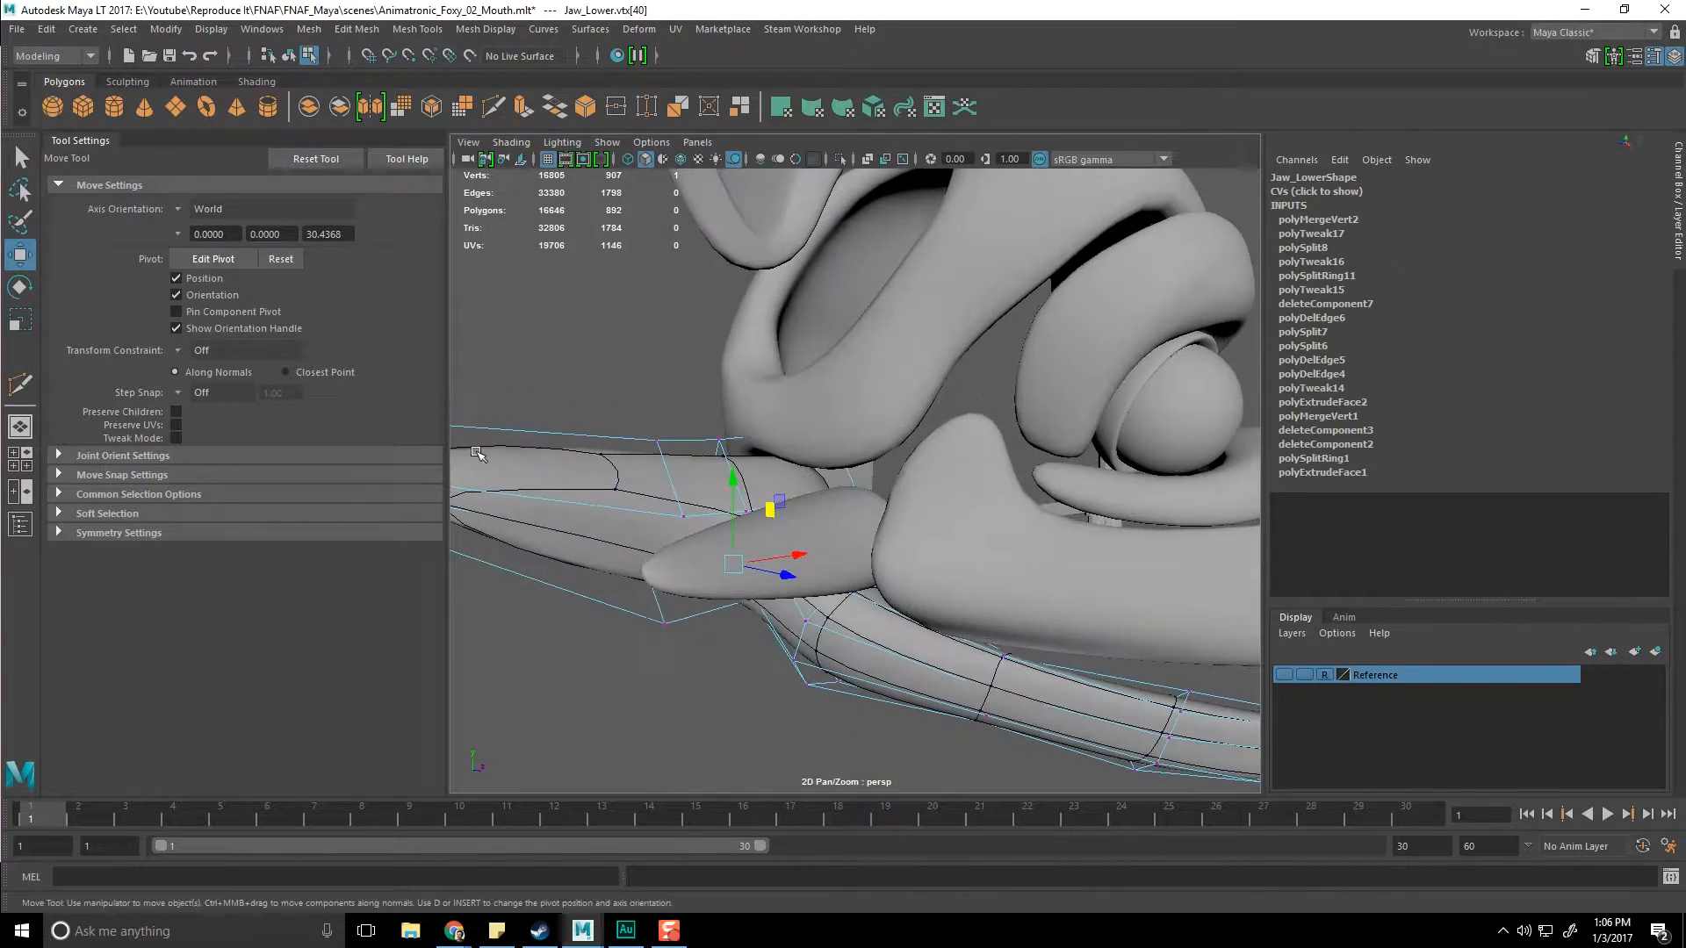
Step: Switch to the browser to study the open-mouthed fox reference photo, and move its window out of the way
key(alt+Tab)
drag(817, 168, 1245, 155)
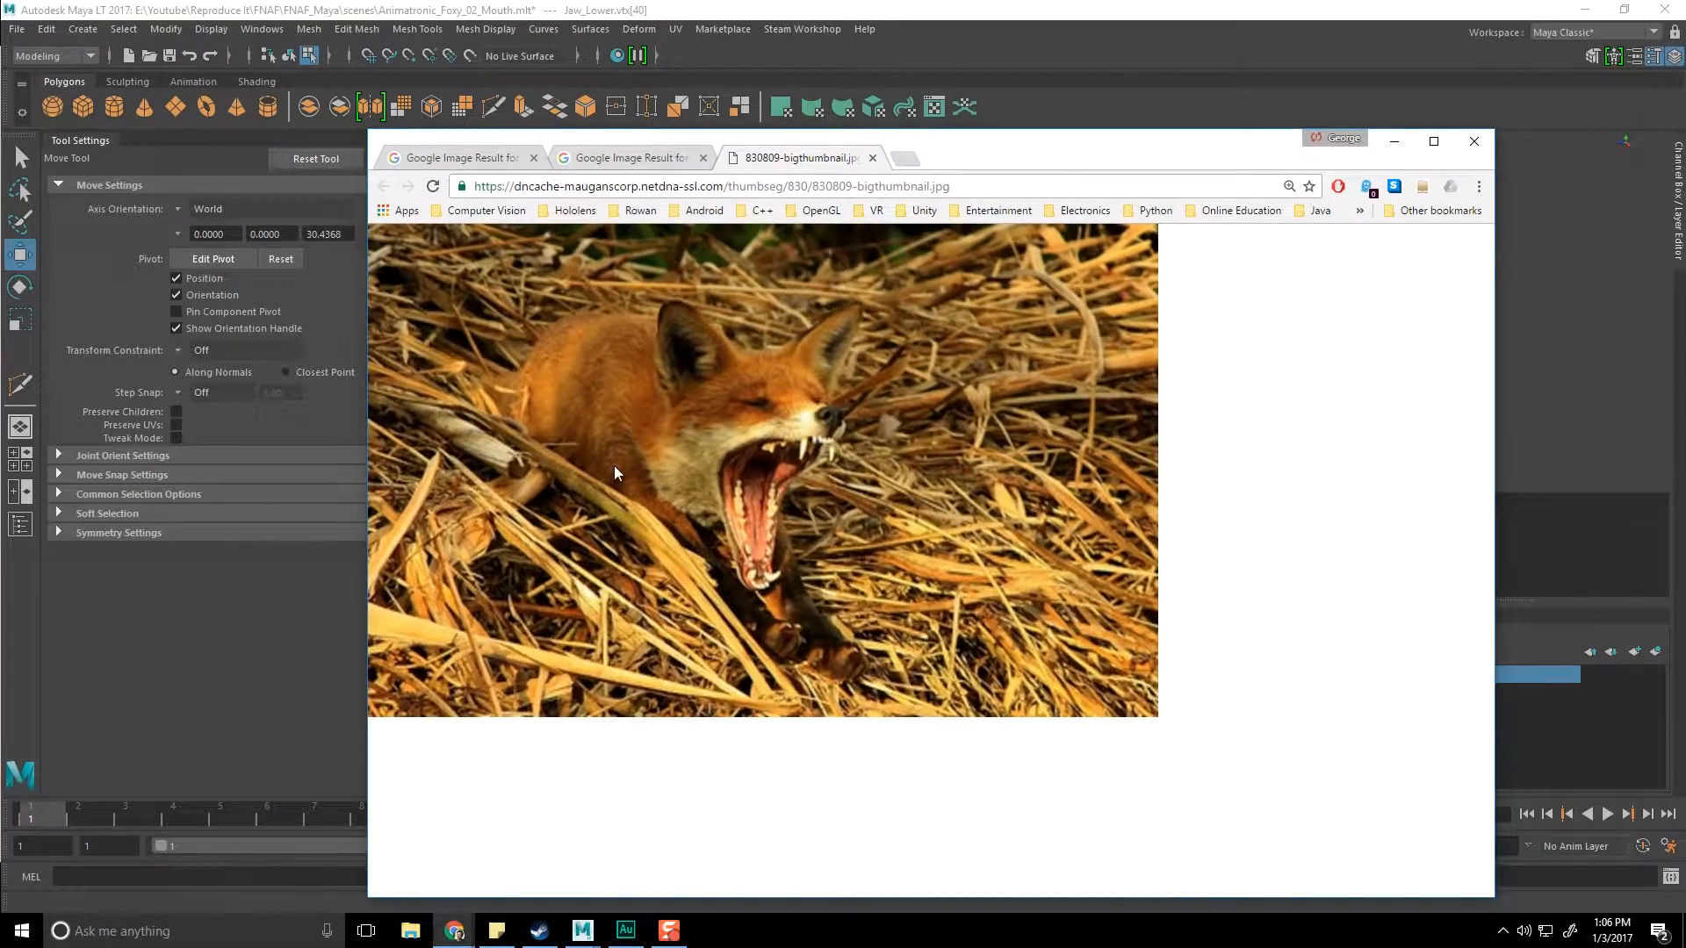
drag(979, 155, 0, 202)
Step: Turn off the smooth preview on the upper head and on the lower jaw
alt+drag(757, 536, 929, 431)
click(966, 411)
click(875, 405)
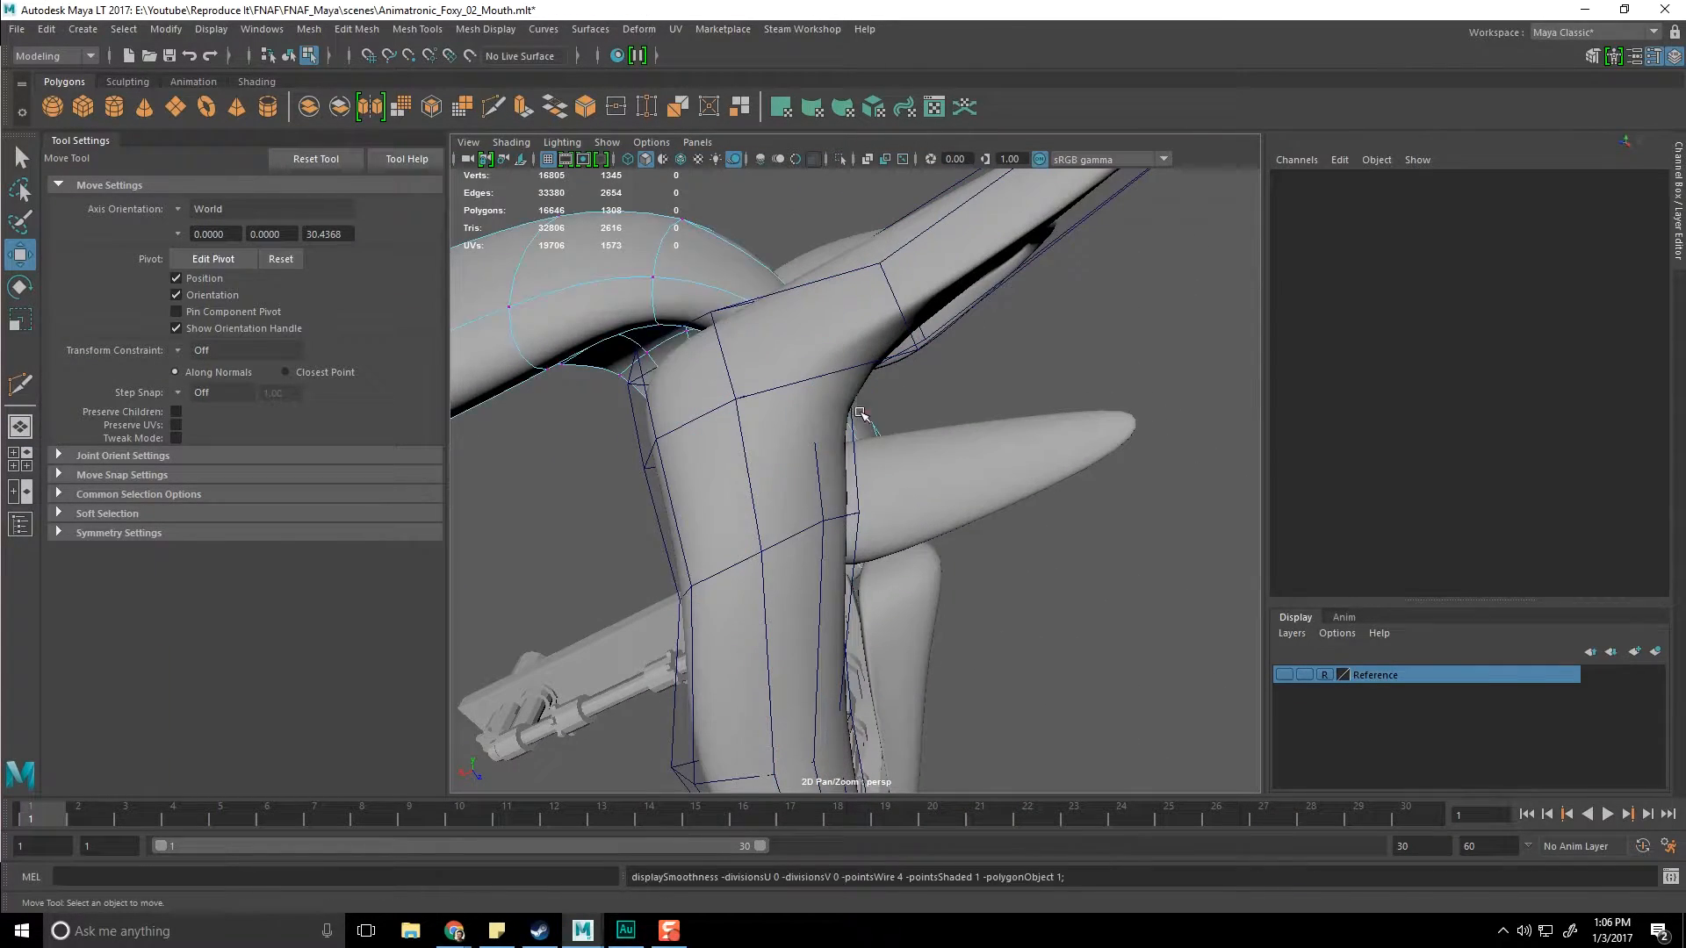
key(1)
click(856, 363)
key(F8)
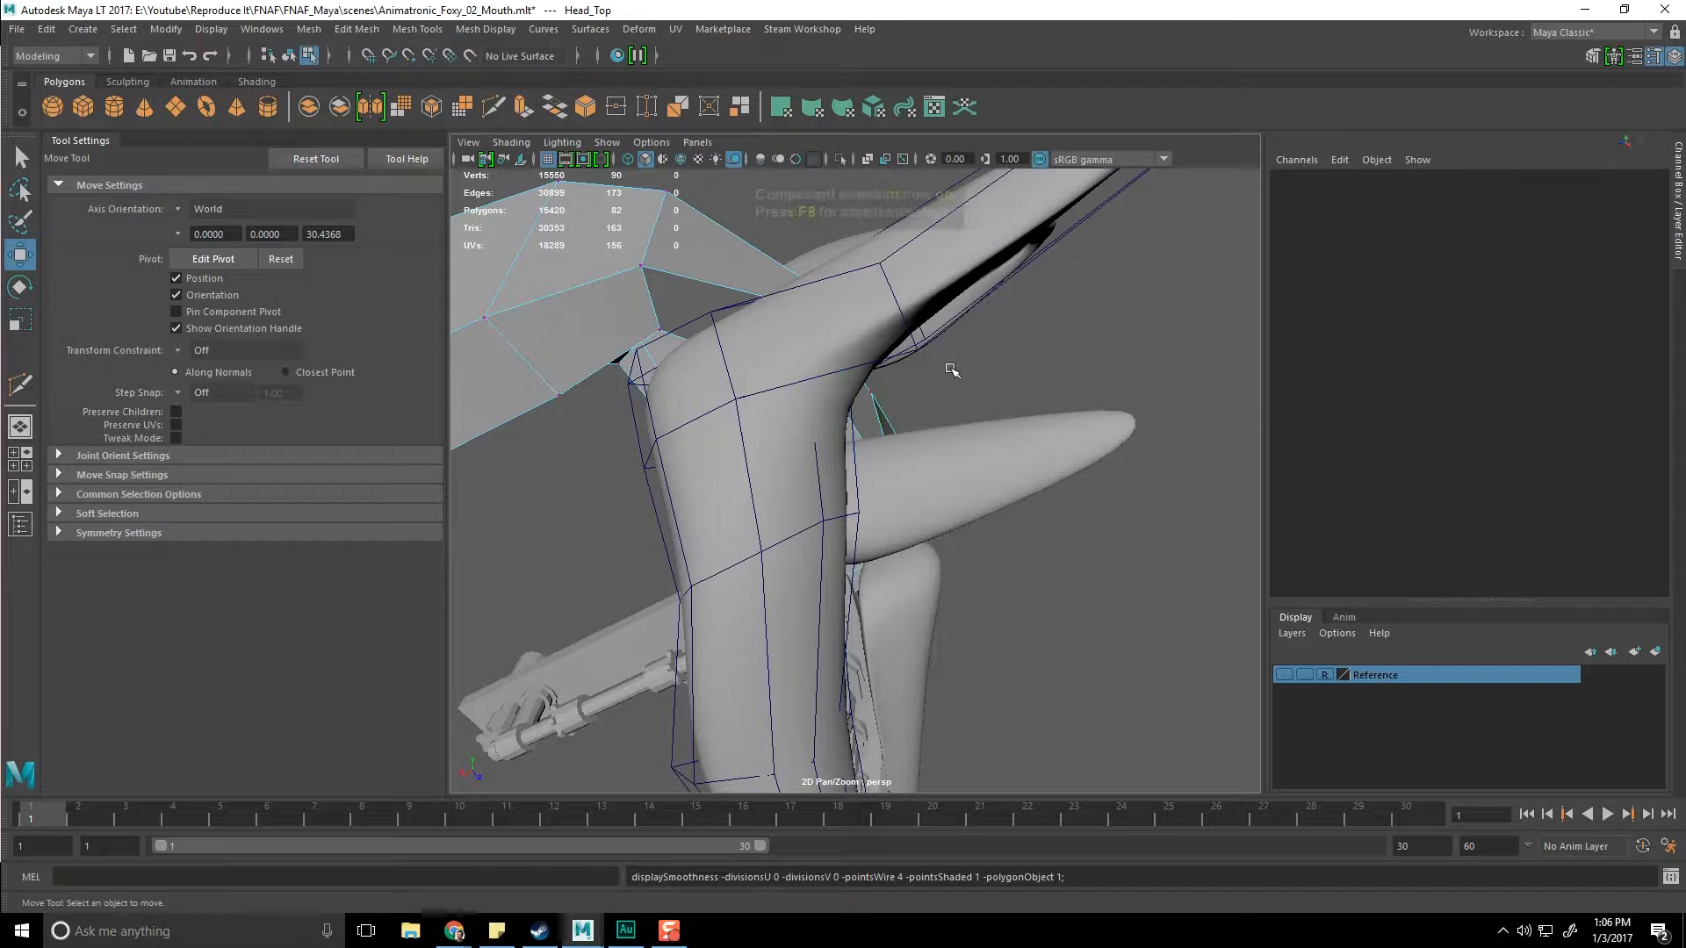
click(878, 344)
key(q)
alt+drag(844, 384, 887, 373)
click(909, 341)
click(753, 365)
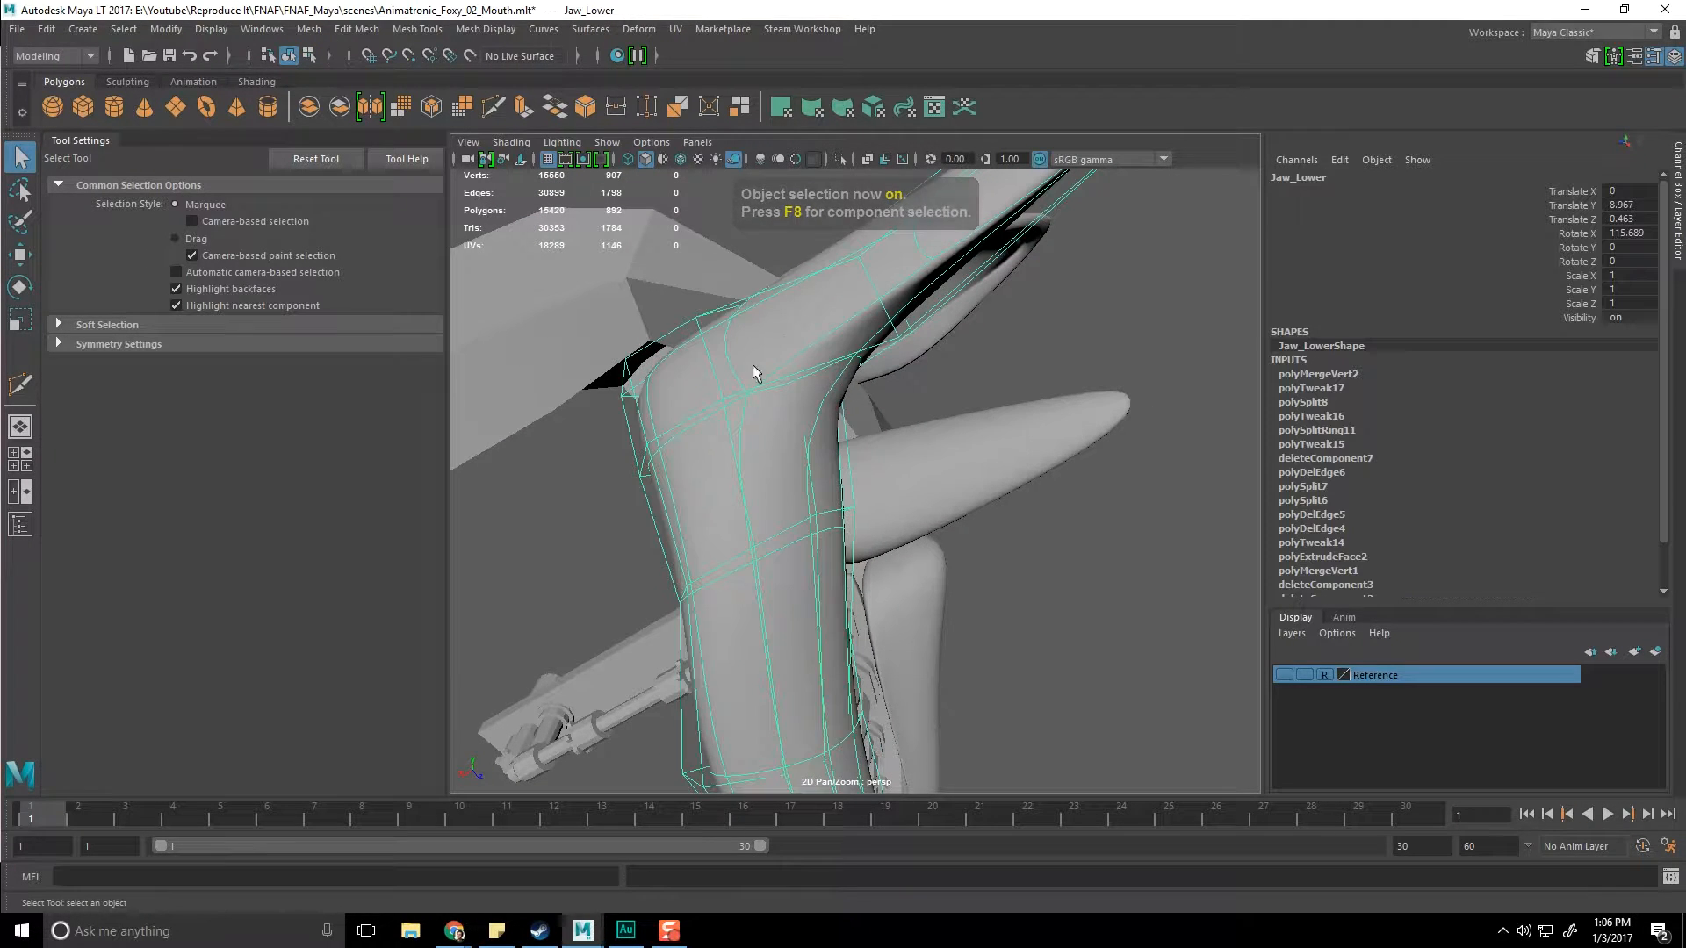
key(1)
Step: Select the vertex where the lower jaw's rear arm meets the bend and reposition it
alt+drag(899, 410, 787, 451)
right_drag(787, 451, 662, 444)
alt+drag(662, 444, 738, 424)
click(803, 372)
alt+drag(803, 373, 829, 542)
key(w)
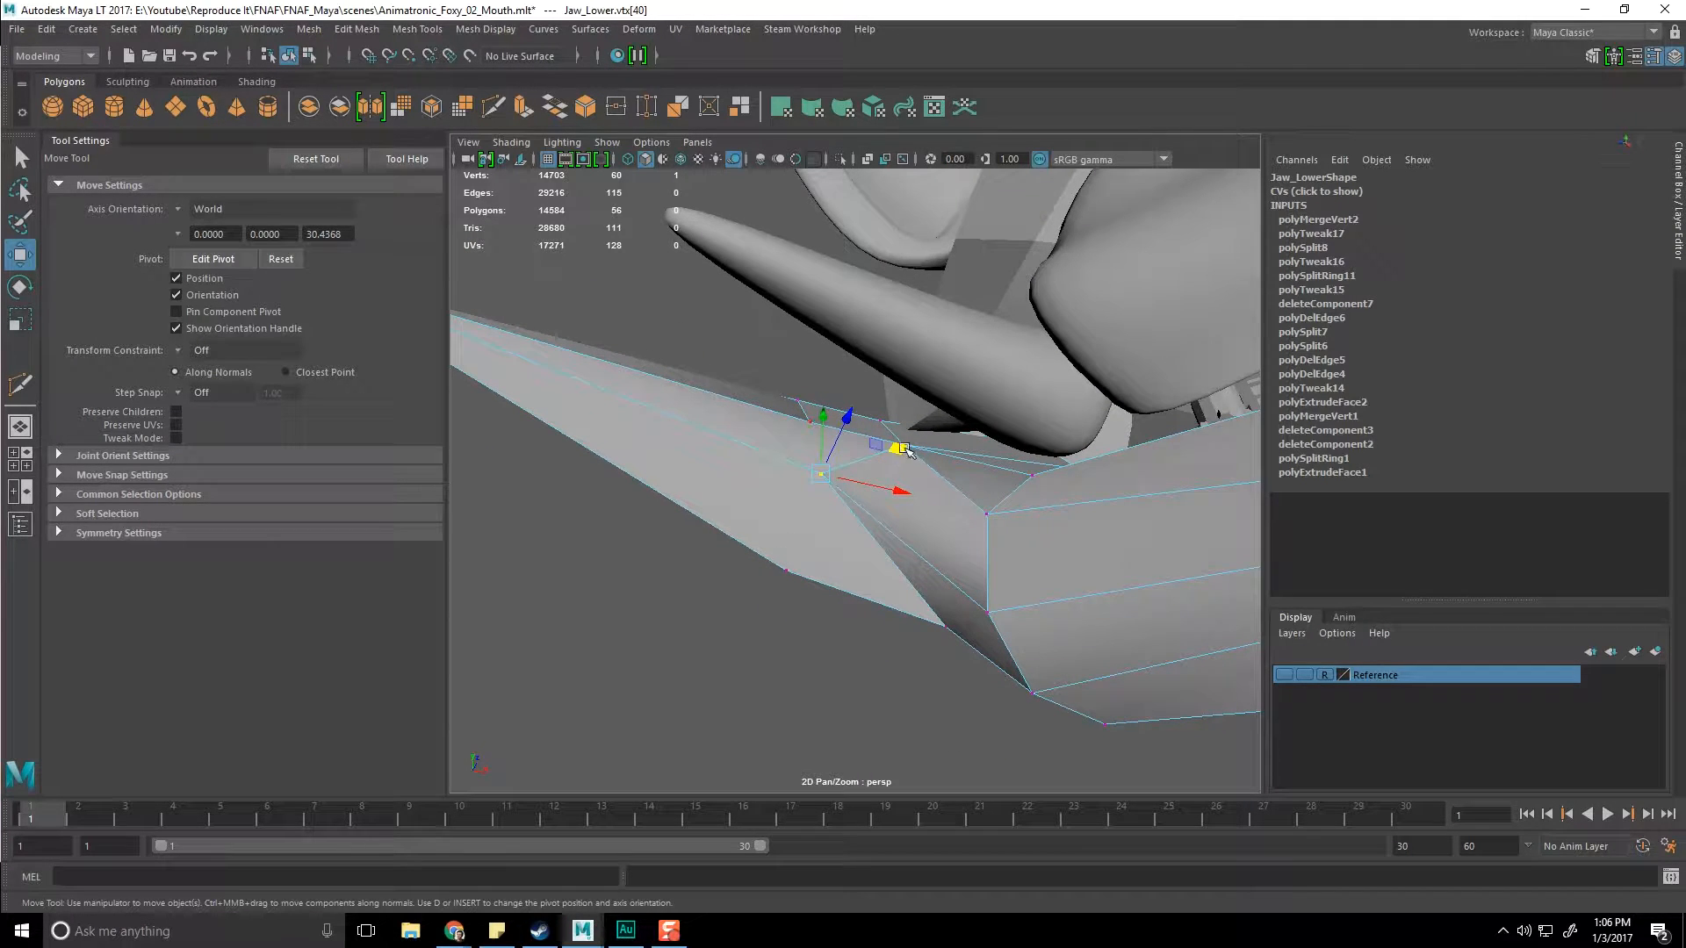
Step: Cut new edges across the lower jaw at the base of the rear arm and beside the bend with Multi-Cut
shift+right_drag(844, 547, 737, 541)
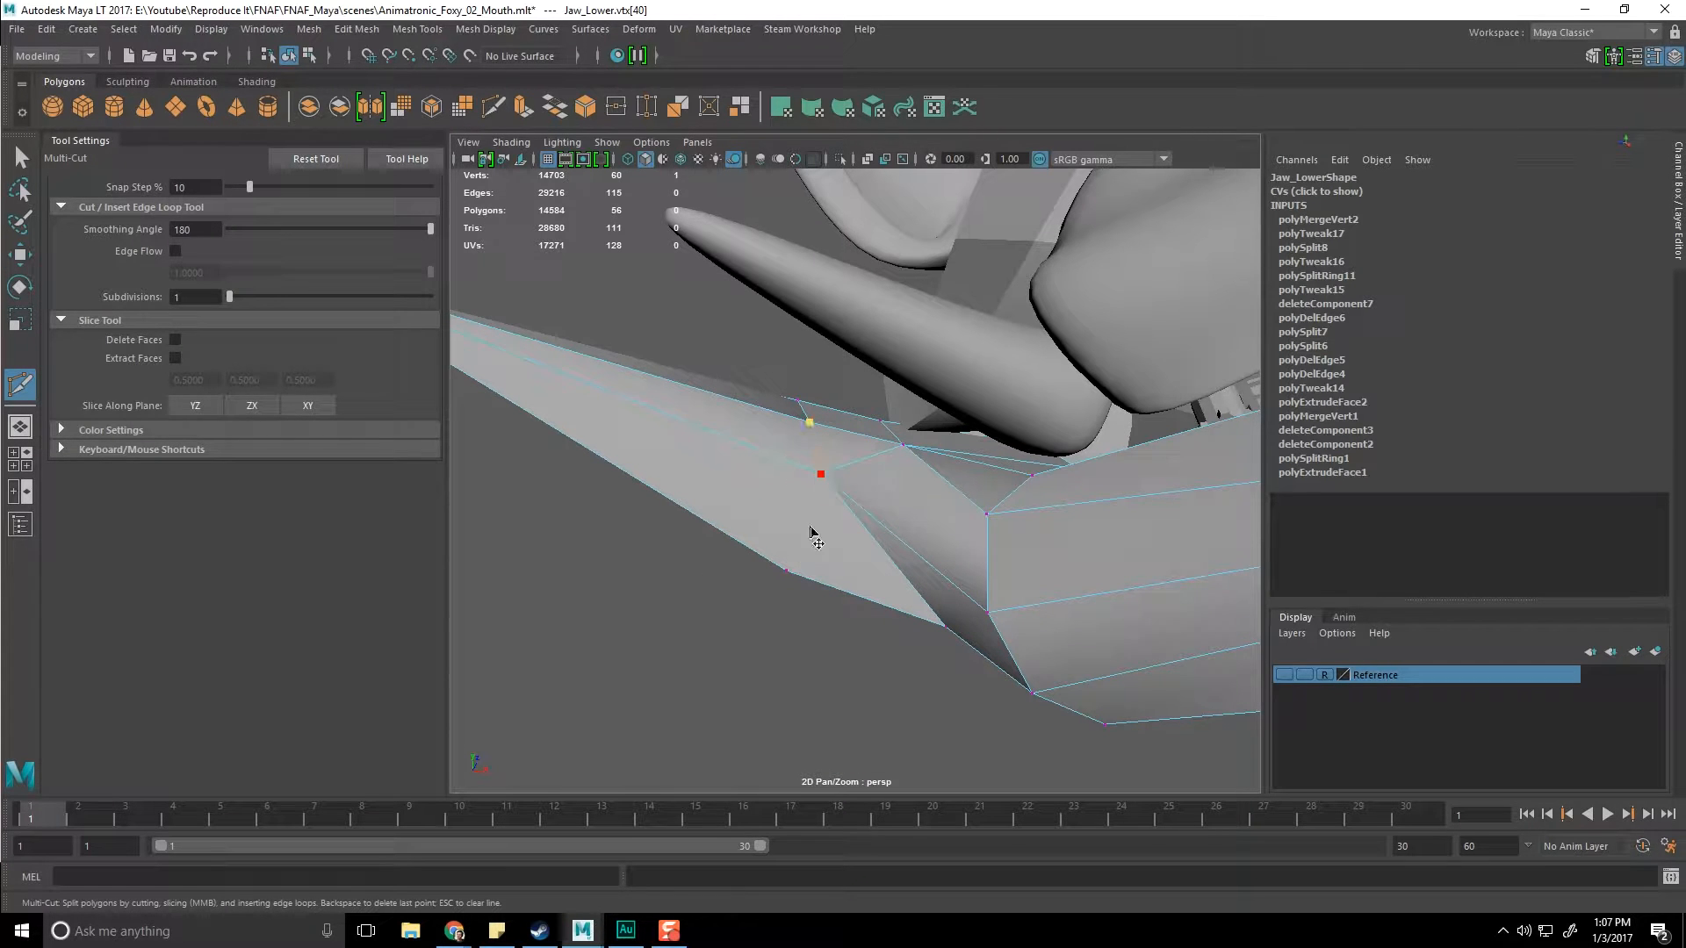
key(Return)
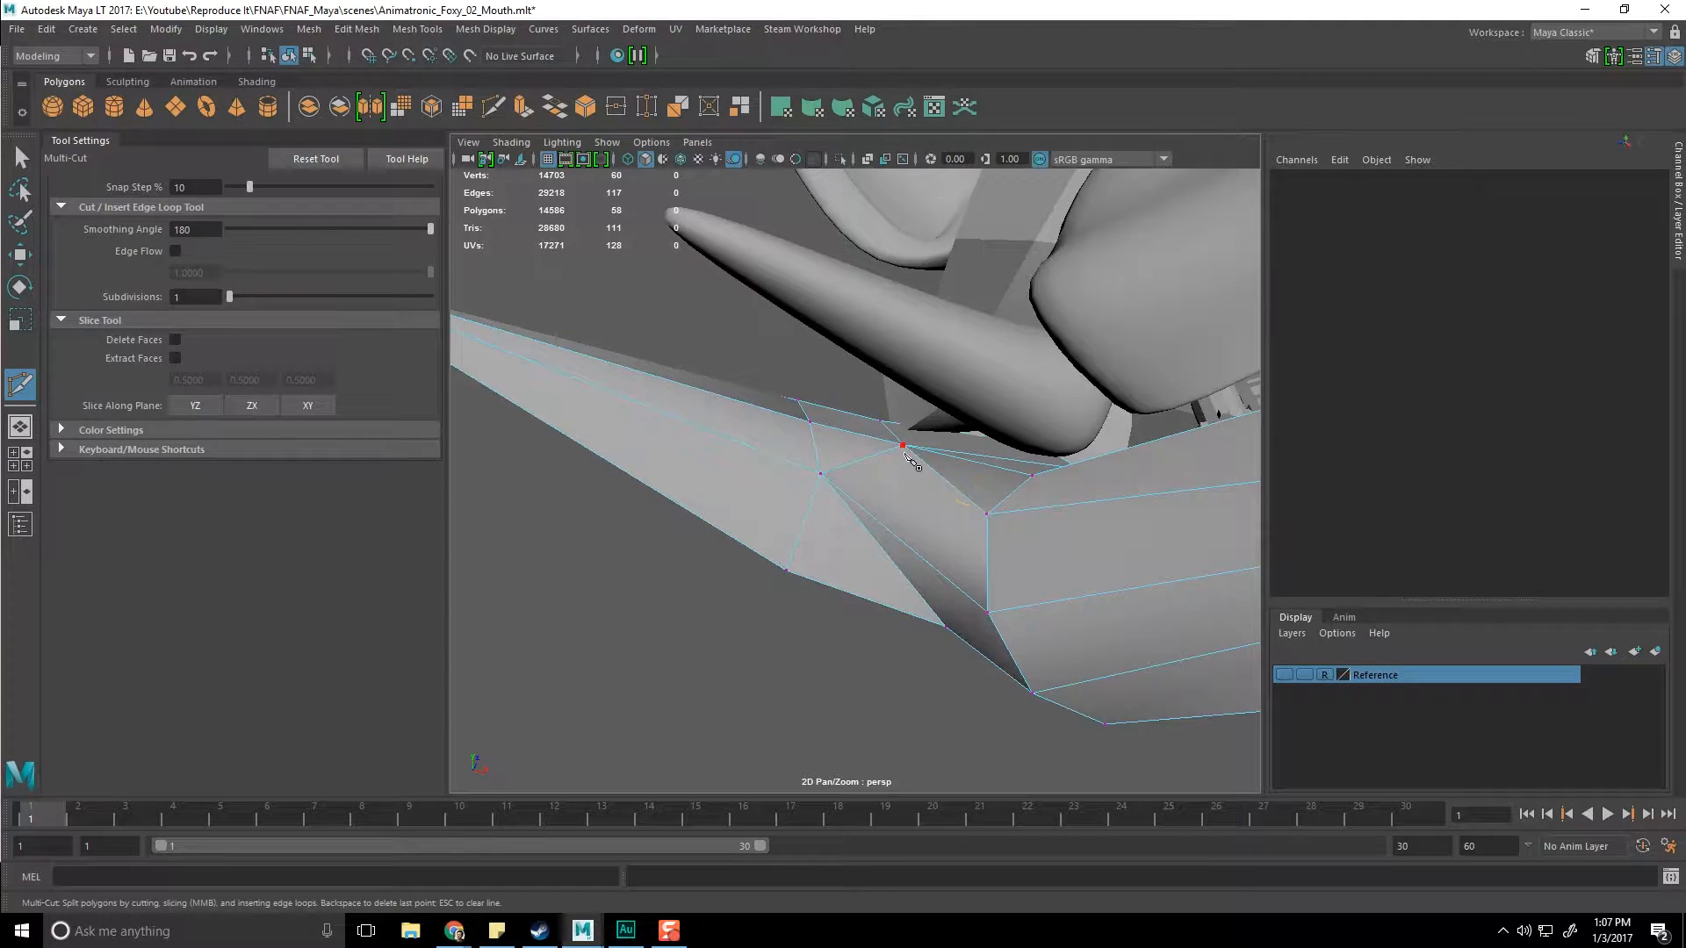
alt+drag(909, 551, 945, 615)
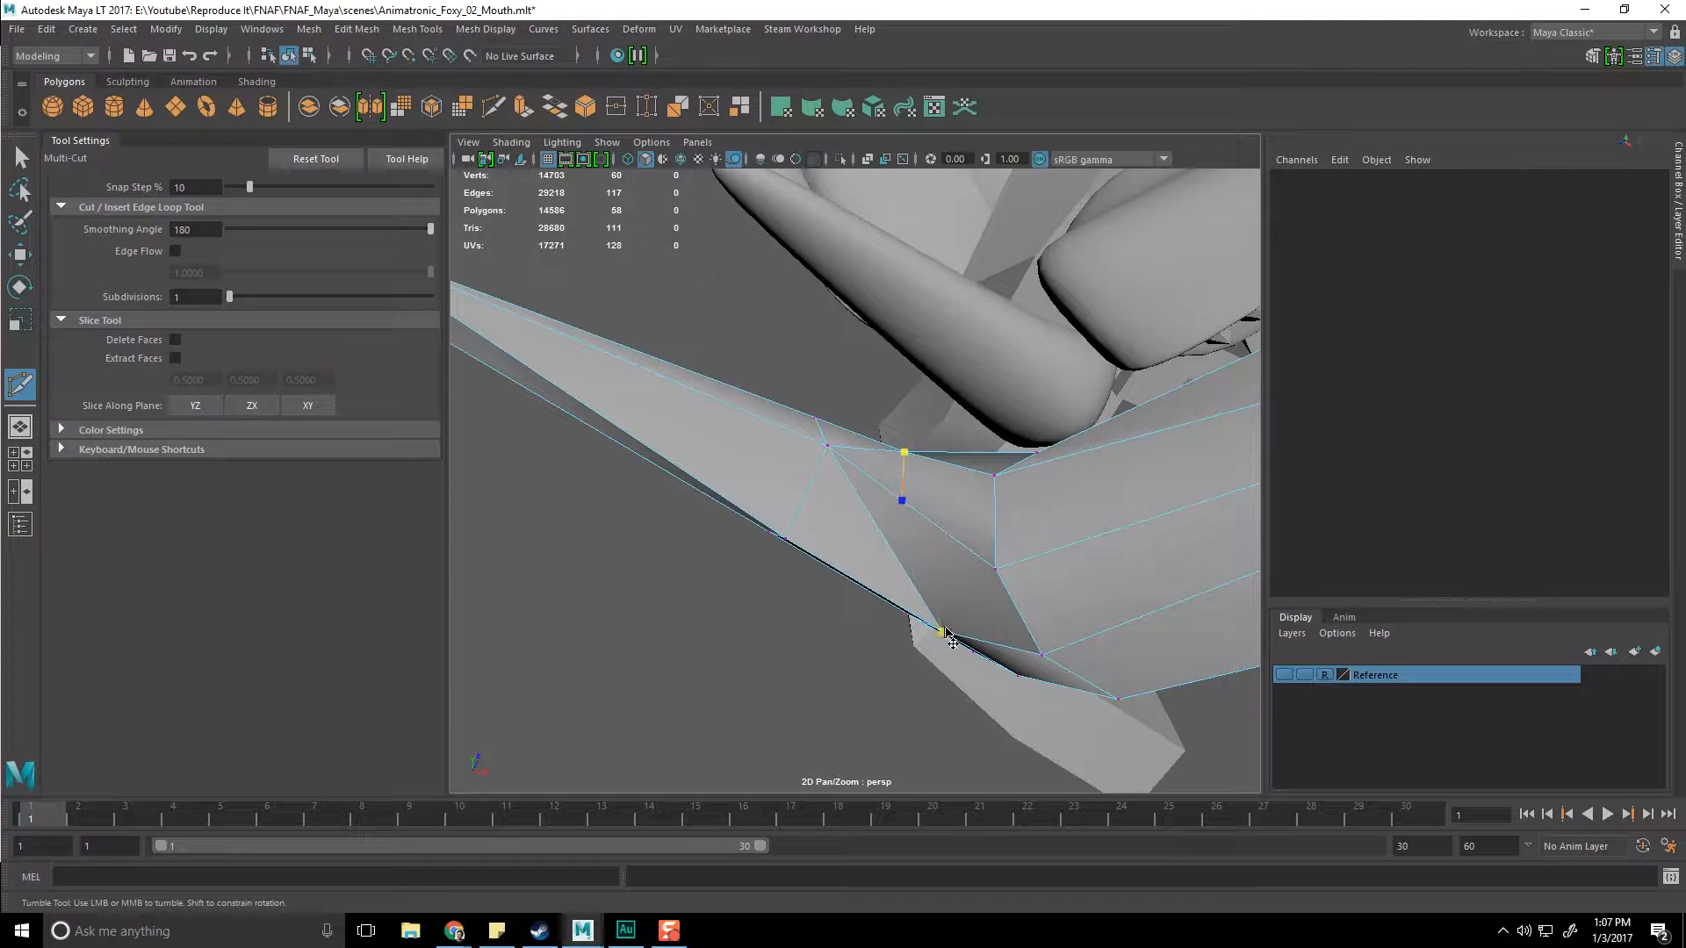
key(q)
key(f)
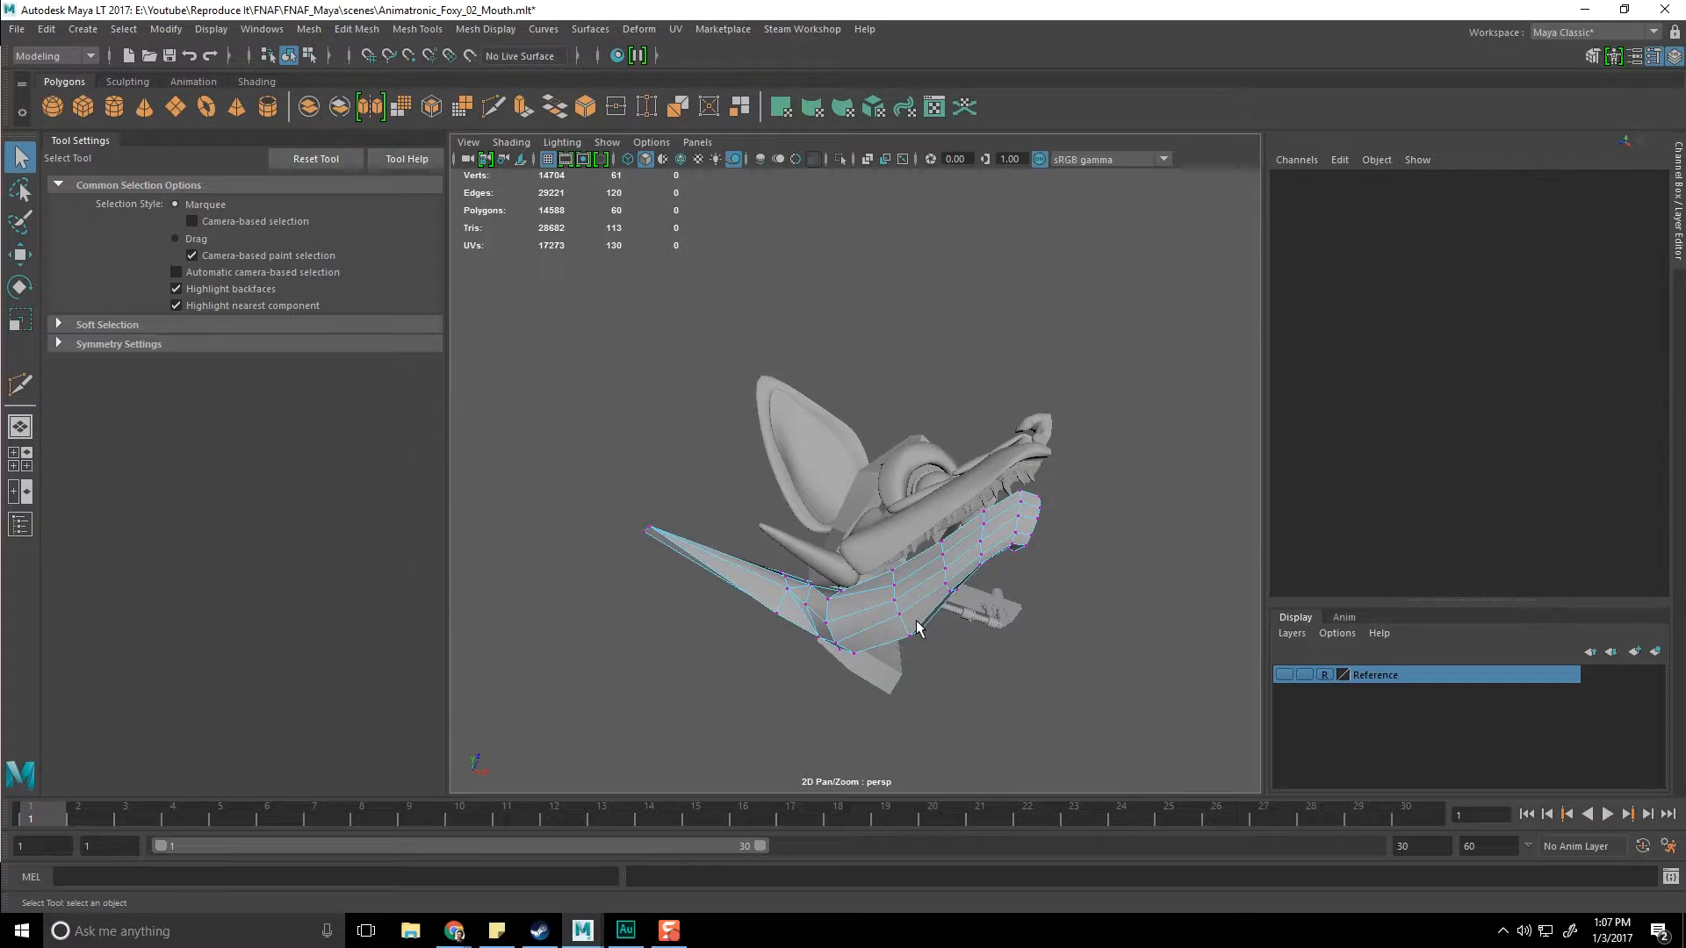
Step: Delete the two leftover diagonal edges next to the new cuts at the jaw's rear bend
scroll(917, 628, up, 10)
right_drag(835, 443, 838, 424)
alt+drag(837, 424, 892, 439)
click(899, 440)
key(ctrl+Delete)
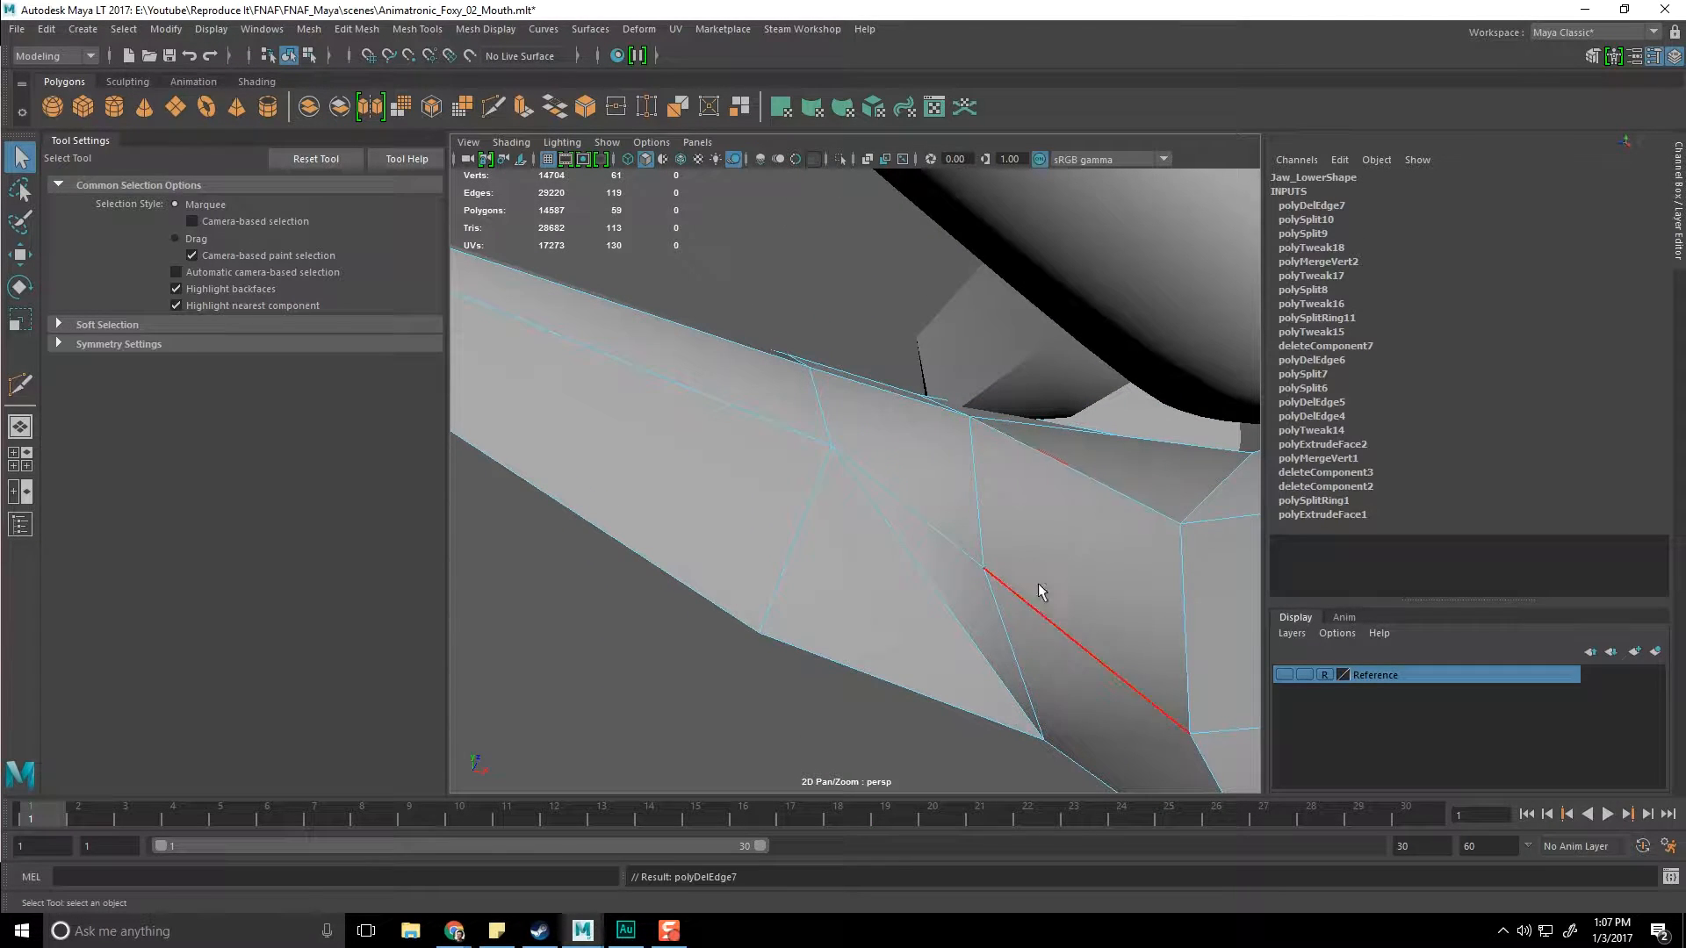
click(958, 619)
key(ctrl+Delete)
Step: Reposition the vertices of the cross edges at the base of the lower jaw's rear arm to even out their spacing
scroll(958, 619, down, 3)
alt+drag(961, 625, 829, 562)
right_drag(892, 446, 795, 463)
alt+drag(797, 466, 913, 645)
click(887, 586)
key(w)
click(896, 627)
alt+drag(847, 593, 824, 647)
click(822, 652)
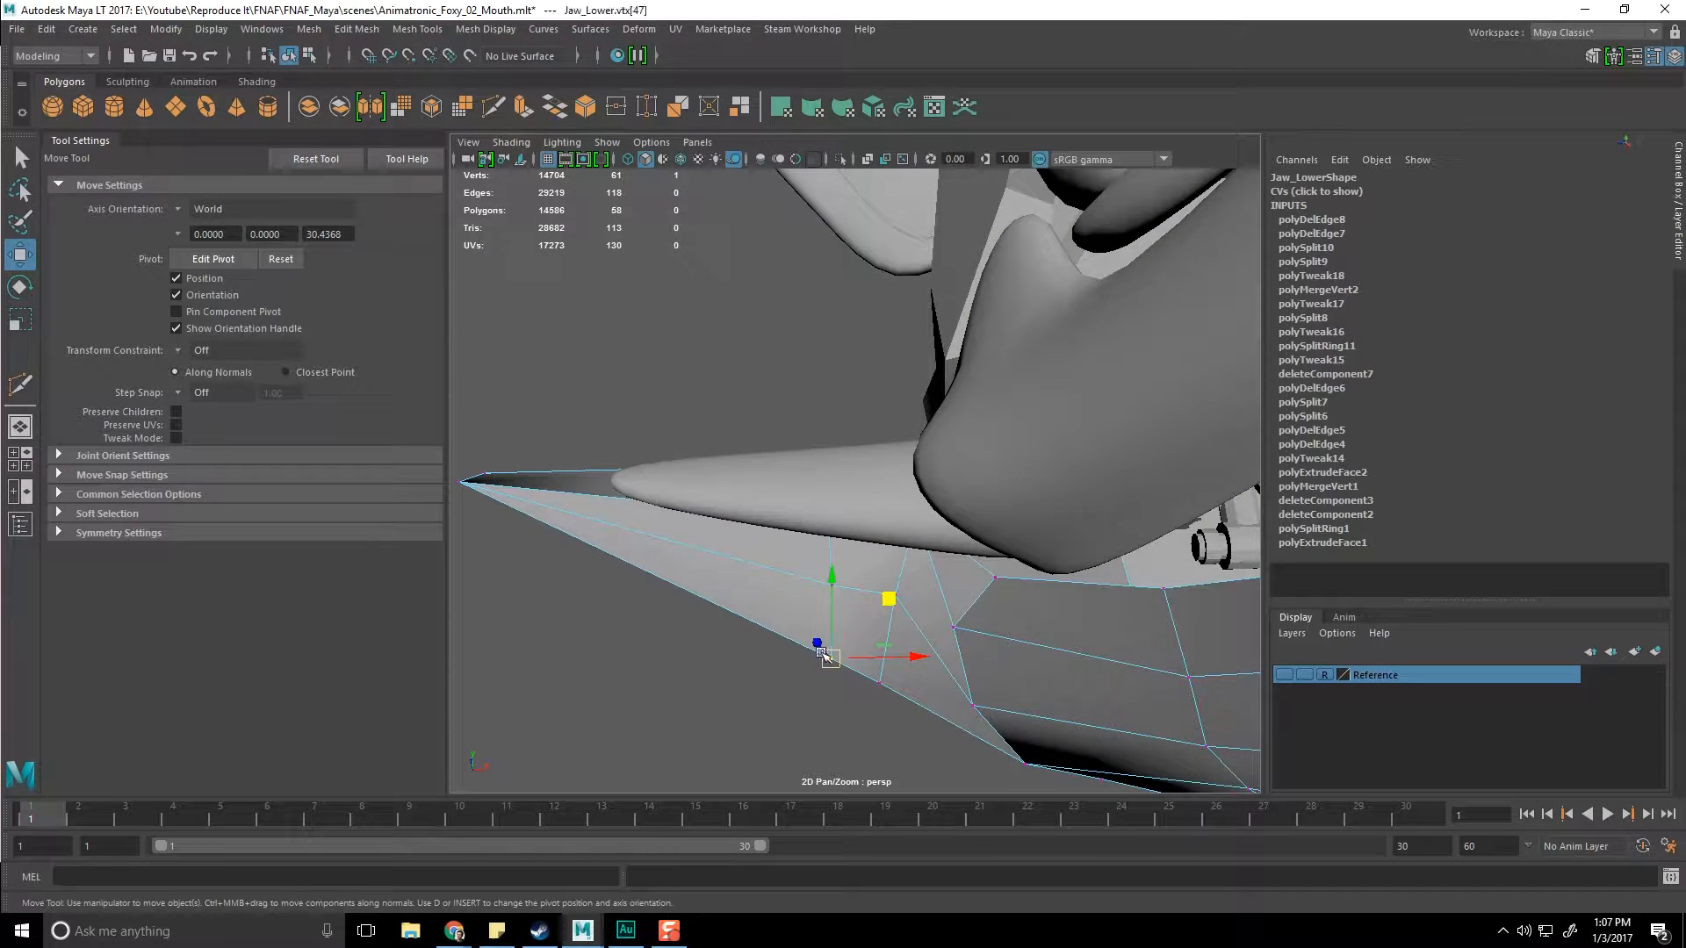
click(878, 595)
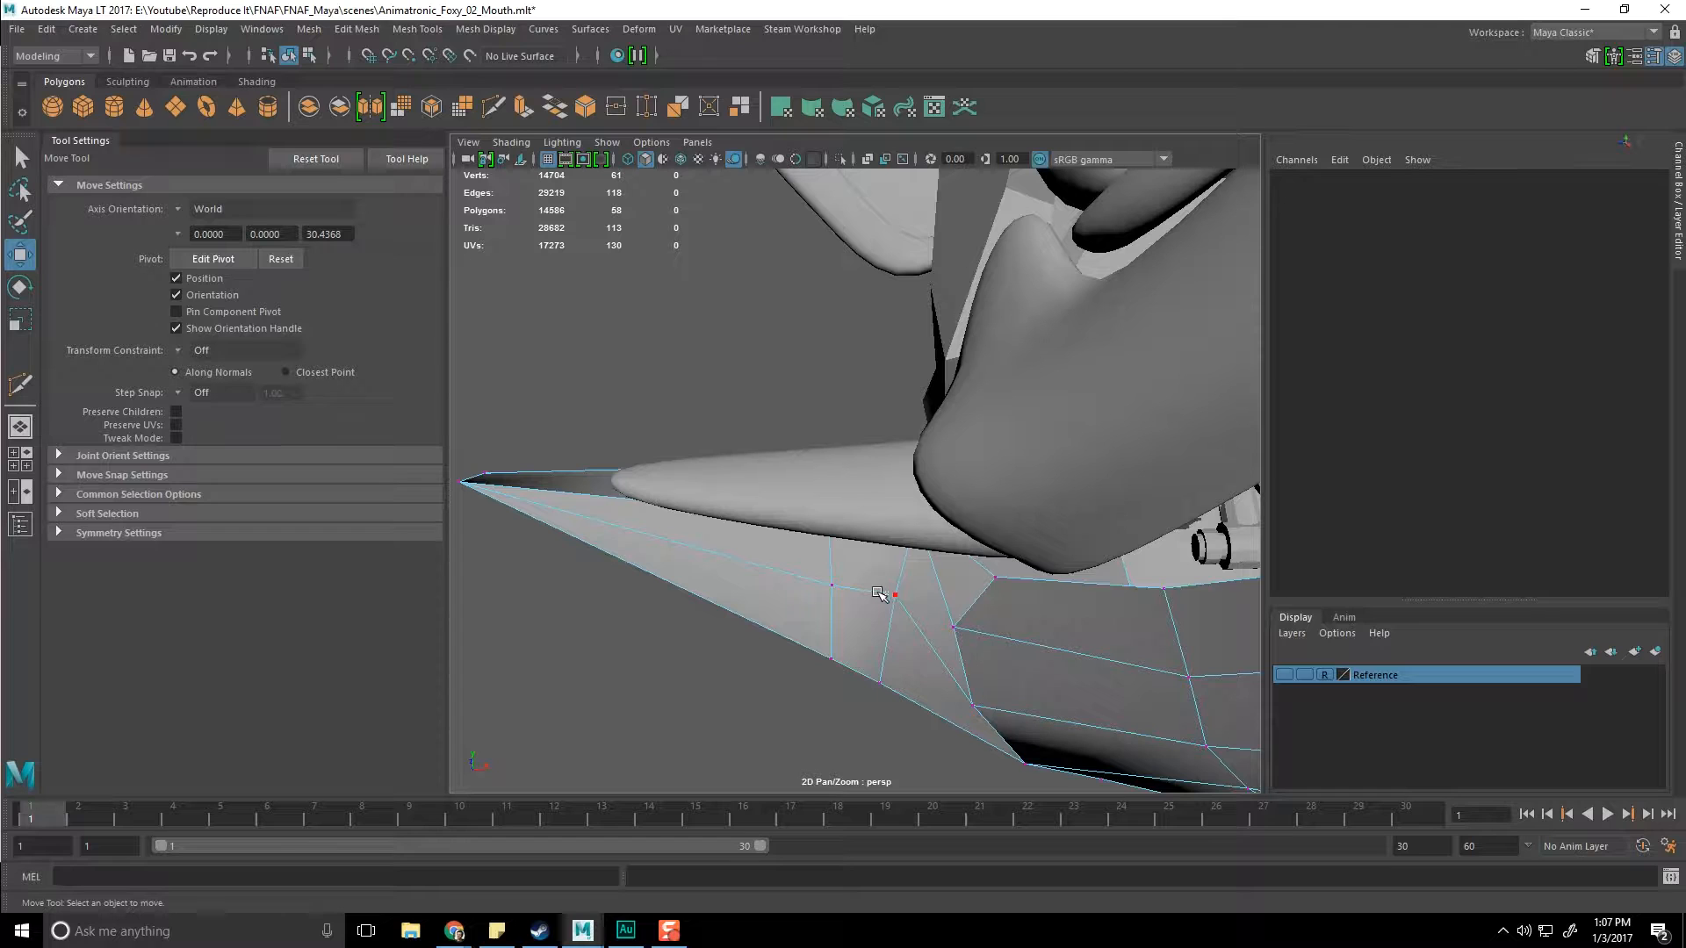
click(857, 692)
Step: Preview the lower jaw smoothed and shift the lower and upper vertices where the rear arm meets the bend
mouse_move(891, 622)
alt+mouse_down()
mouse_move(907, 700)
mouse_move(805, 670)
mouse_move(878, 492)
mouse_move(1010, 595)
mouse_move(910, 646)
alt+mouse_up()
alt+drag(865, 618, 867, 663)
drag(920, 589, 894, 591)
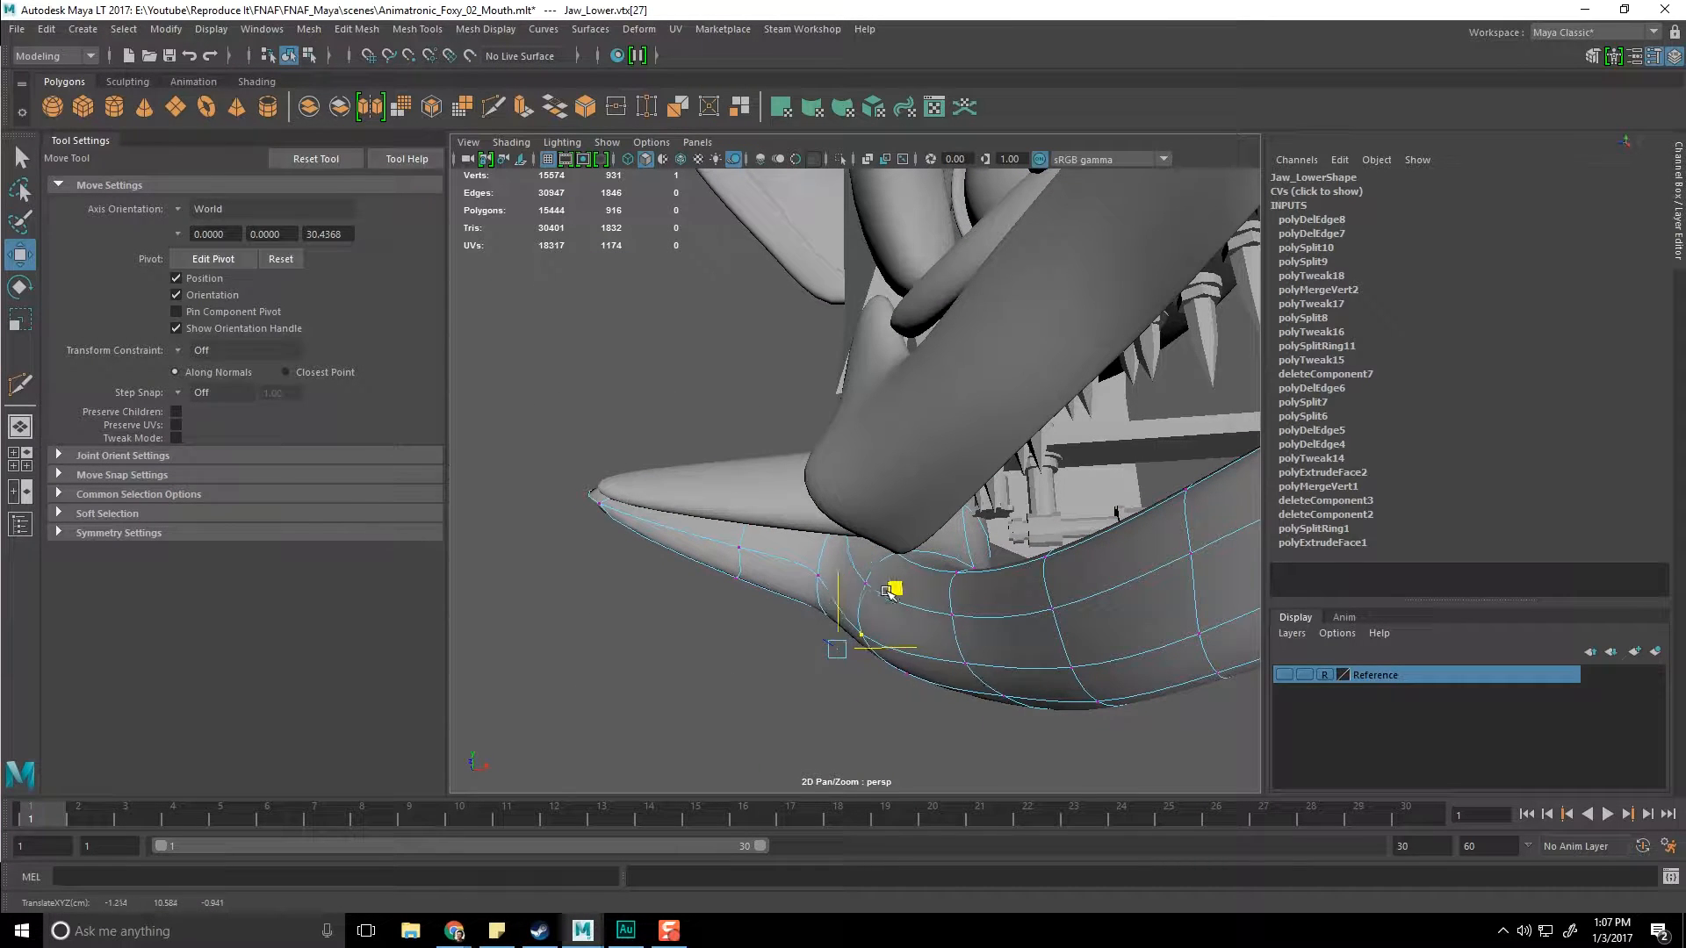
drag(909, 533, 878, 502)
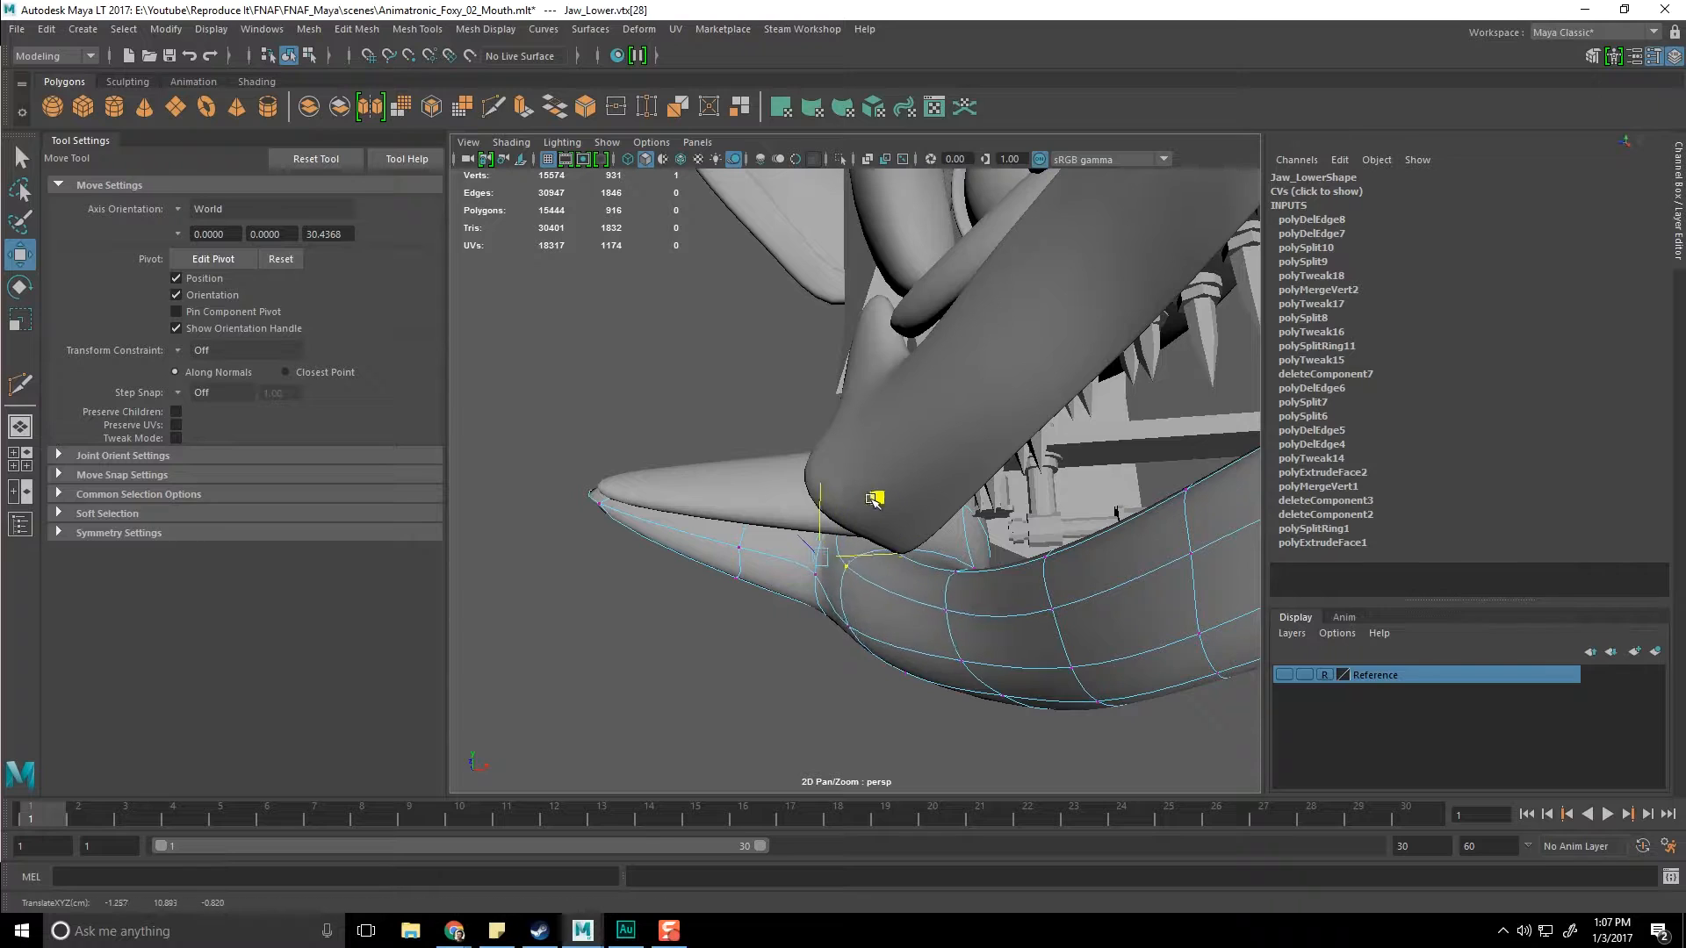
Step: Pull the vertex on the underside of the lower jaw's rear bend downward
mouse_move(924, 694)
alt+mouse_down()
mouse_move(922, 666)
mouse_move(909, 707)
mouse_move(918, 690)
alt+mouse_up()
click(922, 667)
click(906, 690)
drag(959, 630, 928, 674)
scroll(878, 684, down, 10)
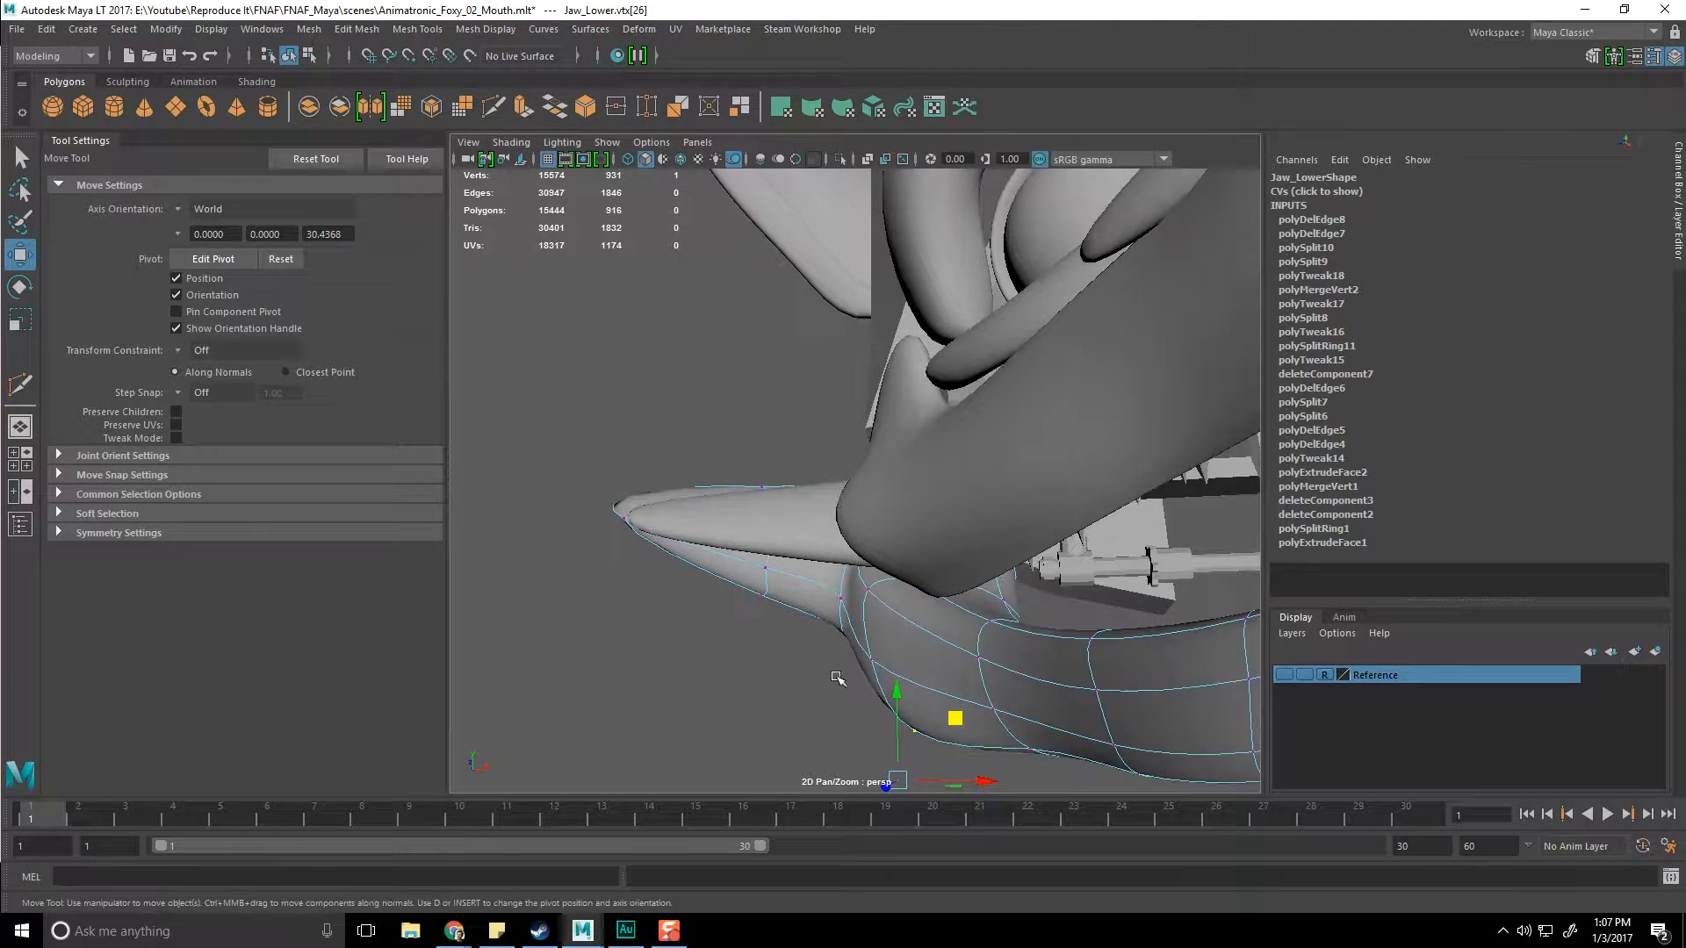
Step: Adjust the two vertices at Head_Top's lower side corner and preview the upper head smoothed
alt+drag(960, 693, 926, 708)
scroll(922, 708, up, 6)
alt+drag(760, 650, 1036, 655)
click(871, 512)
right_drag(872, 512, 790, 509)
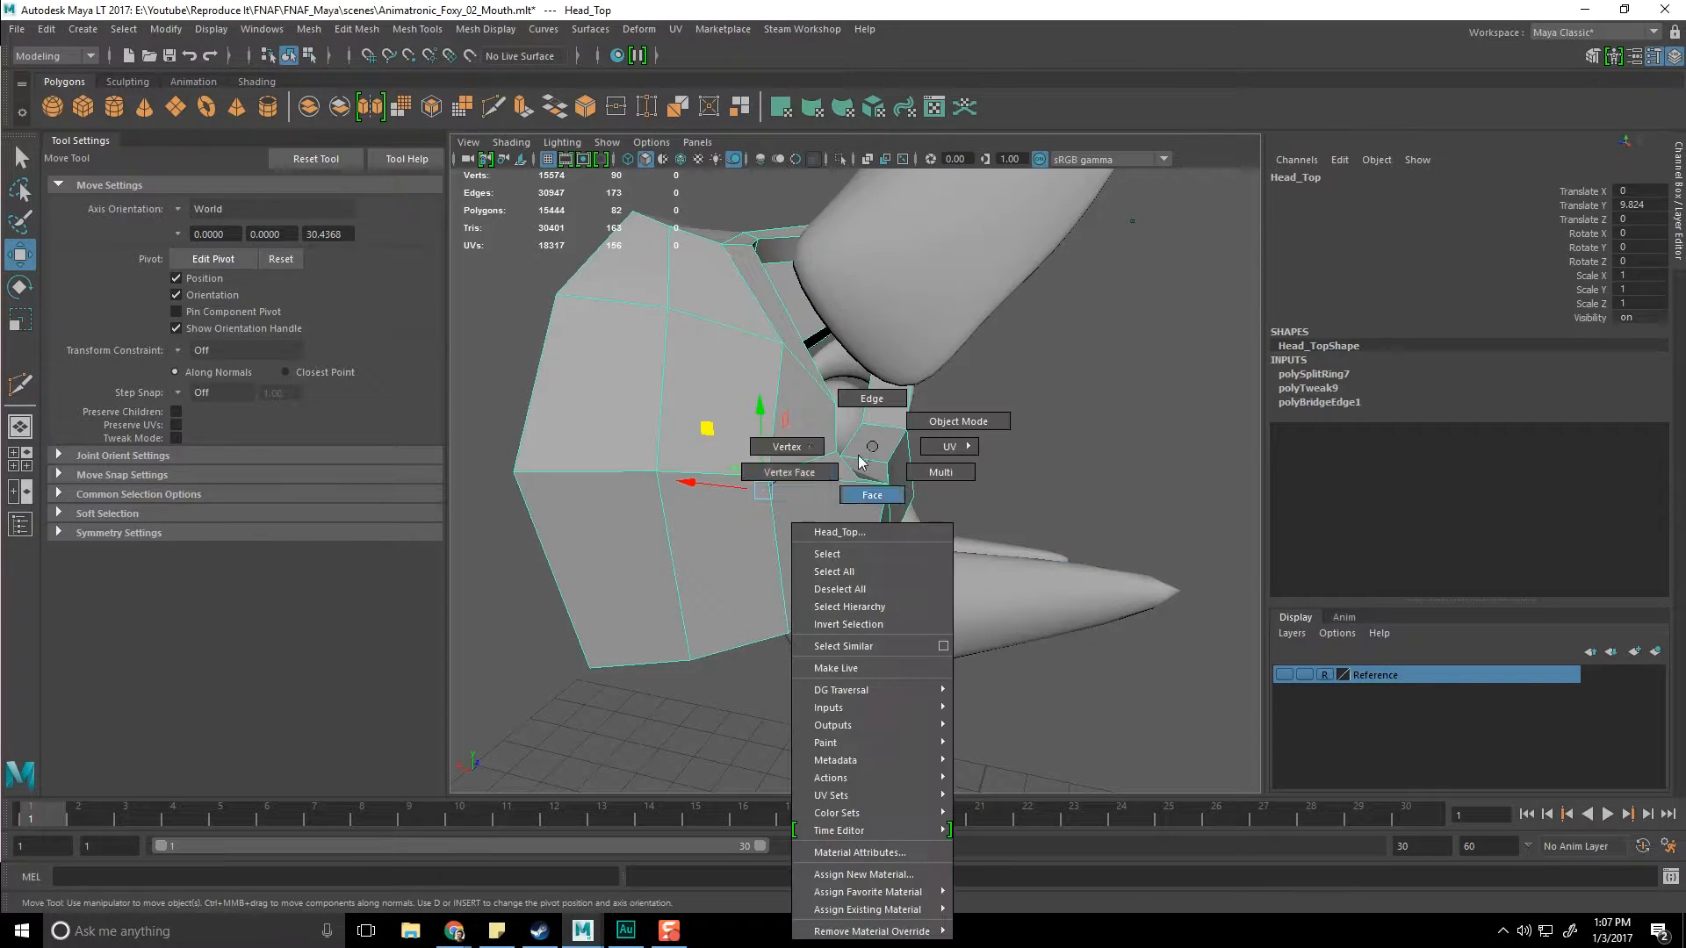
alt+drag(790, 509, 840, 507)
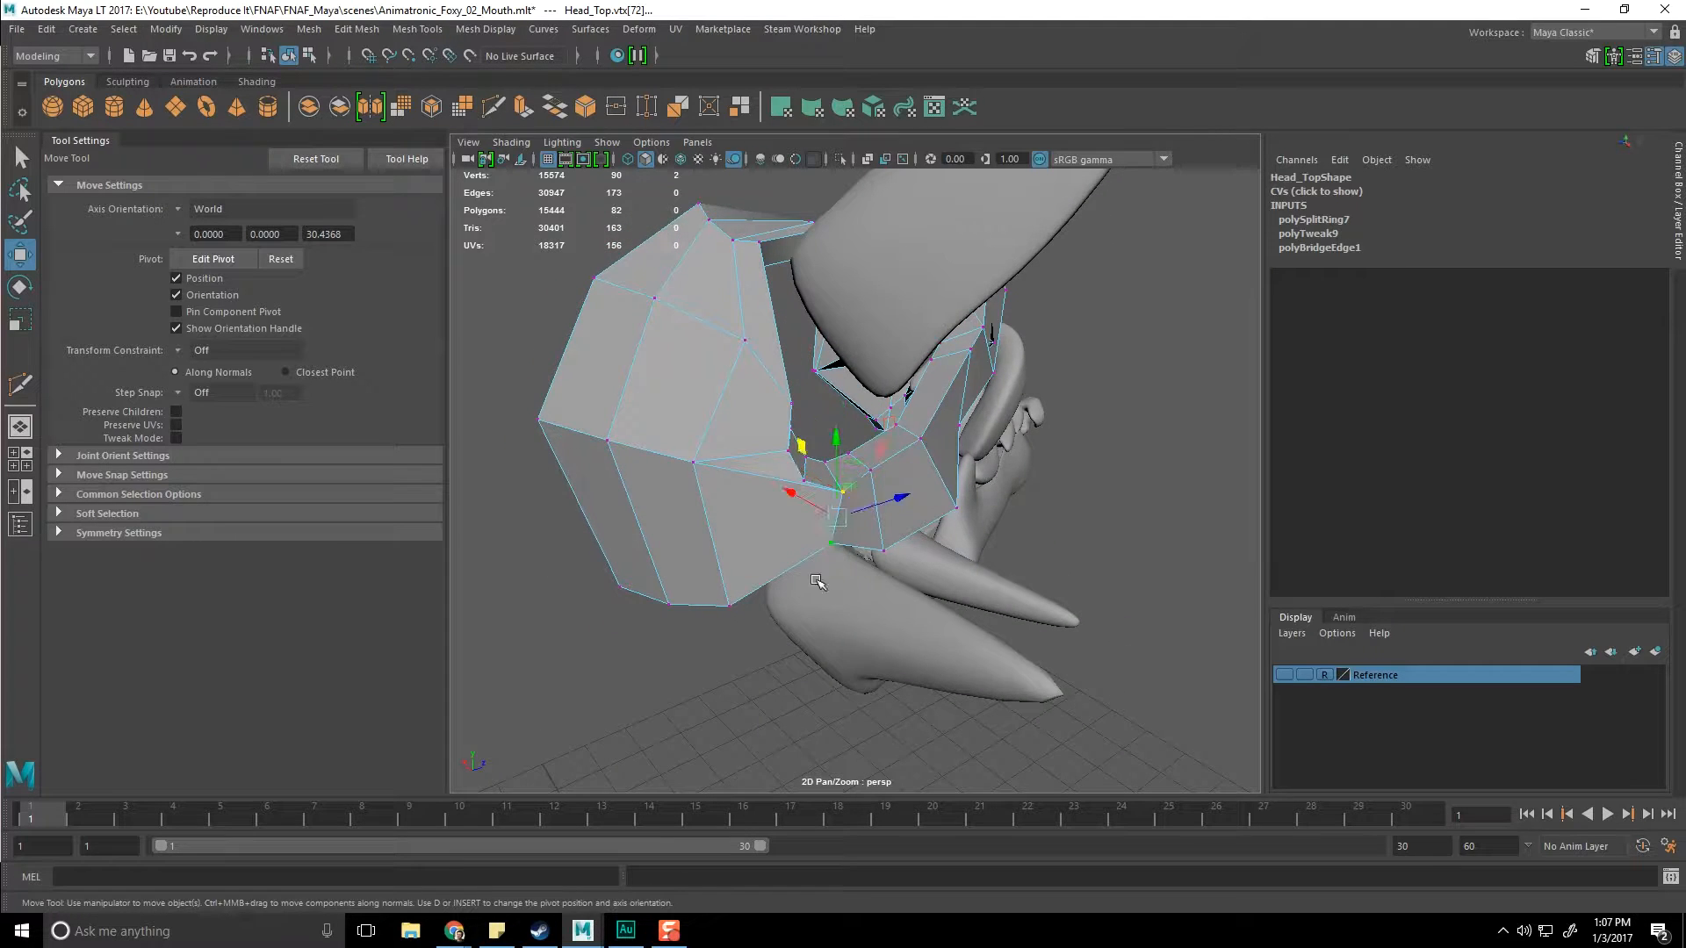
alt+drag(825, 576, 937, 547)
alt+drag(997, 482, 817, 610)
key(3)
drag(703, 402, 701, 399)
alt+drag(764, 525, 767, 536)
Step: Pull the tip of the lower jaw's rear spike up and outward, and select the vertices around the spike's middle
alt+drag(791, 464, 745, 561)
scroll(708, 501, down, 5)
scroll(720, 527, up, 5)
click(744, 562)
right_drag(726, 571, 609, 451)
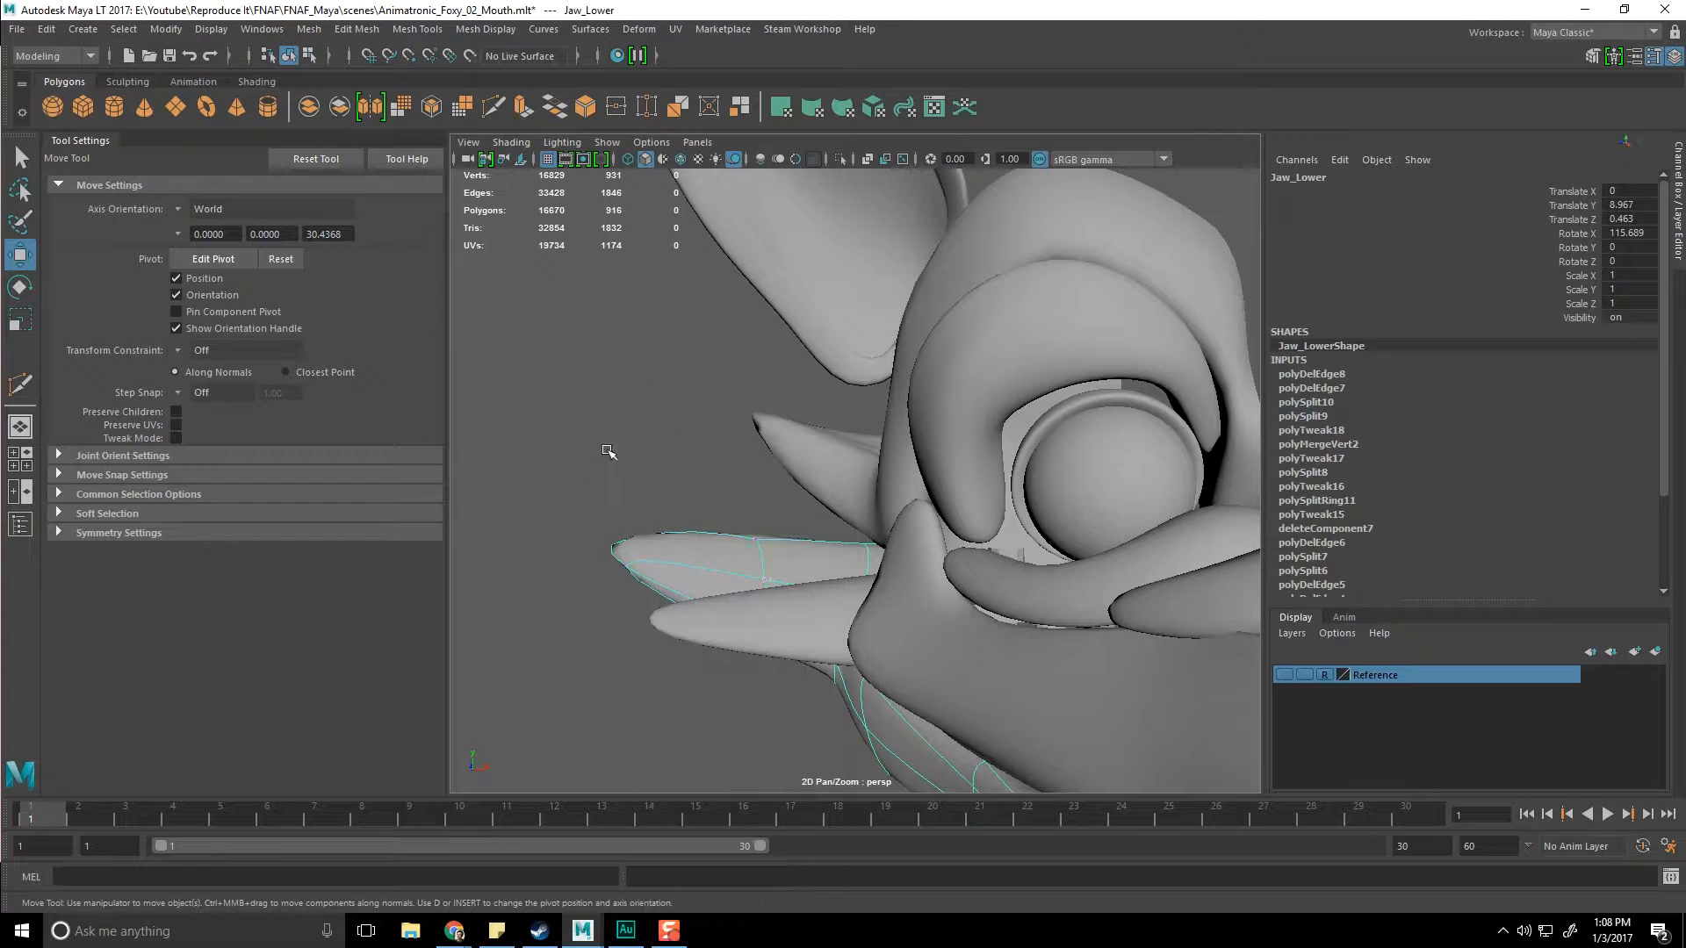
click(614, 553)
drag(584, 472, 525, 337)
alt+drag(680, 449, 666, 437)
drag(665, 438, 795, 734)
Step: Save the scene, return to object selection and clear the selection
alt+drag(841, 504, 860, 615)
scroll(863, 564, down, 8)
key(ctrl+s)
key(F8)
click(1072, 367)
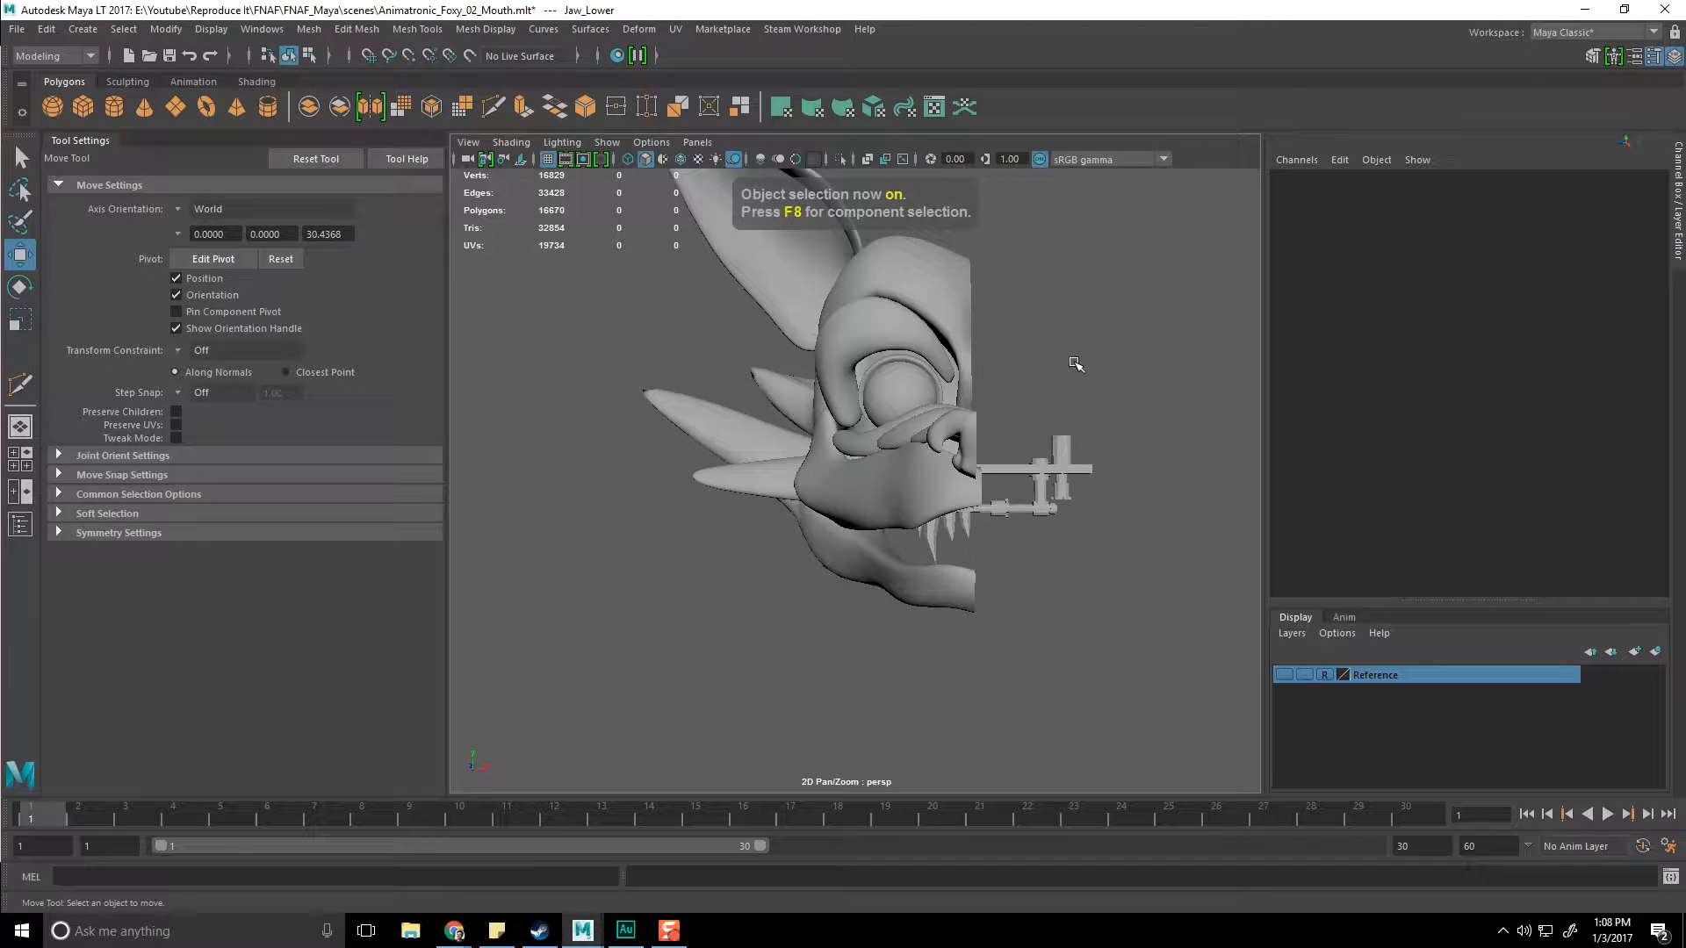
Step: Select the right brow and switch it to edge editing
alt+drag(1073, 474, 921, 531)
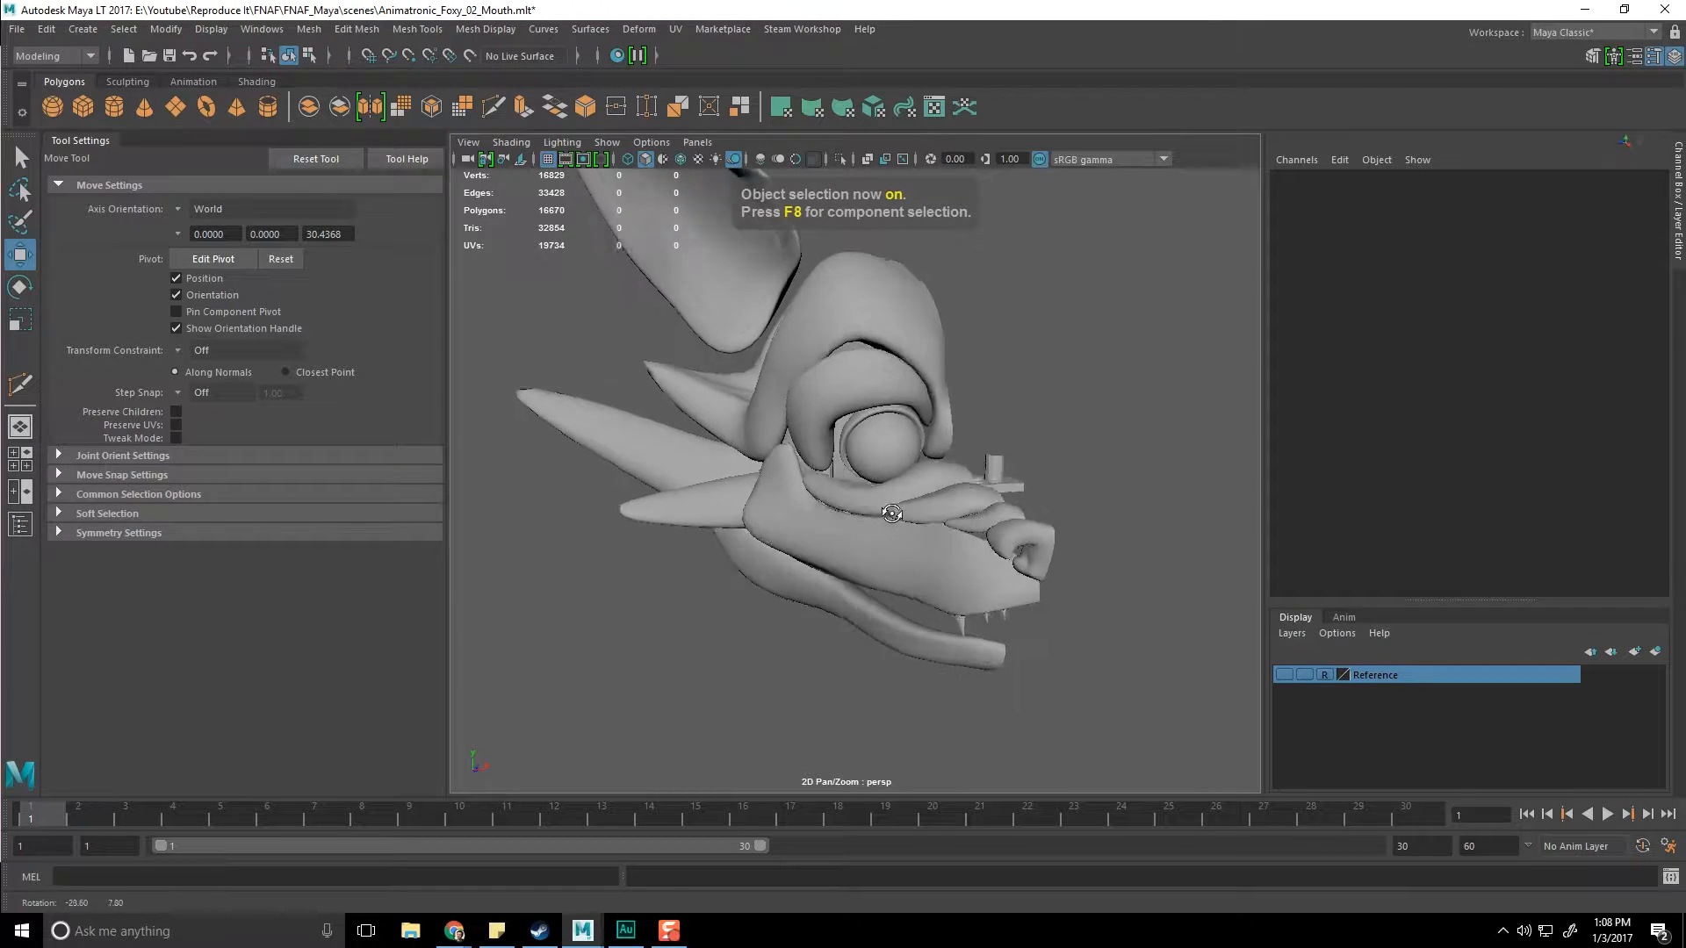
alt+middle_drag(878, 430, 878, 527)
scroll(878, 527, up, 3)
click(869, 513)
right_drag(835, 447, 746, 458)
scroll(767, 496, up, 3)
alt+drag(746, 457, 760, 489)
right_drag(765, 444, 747, 402)
Step: Try to shift the edge loops around the right brow's outer bend and rotate the corner loop
double_click(771, 427)
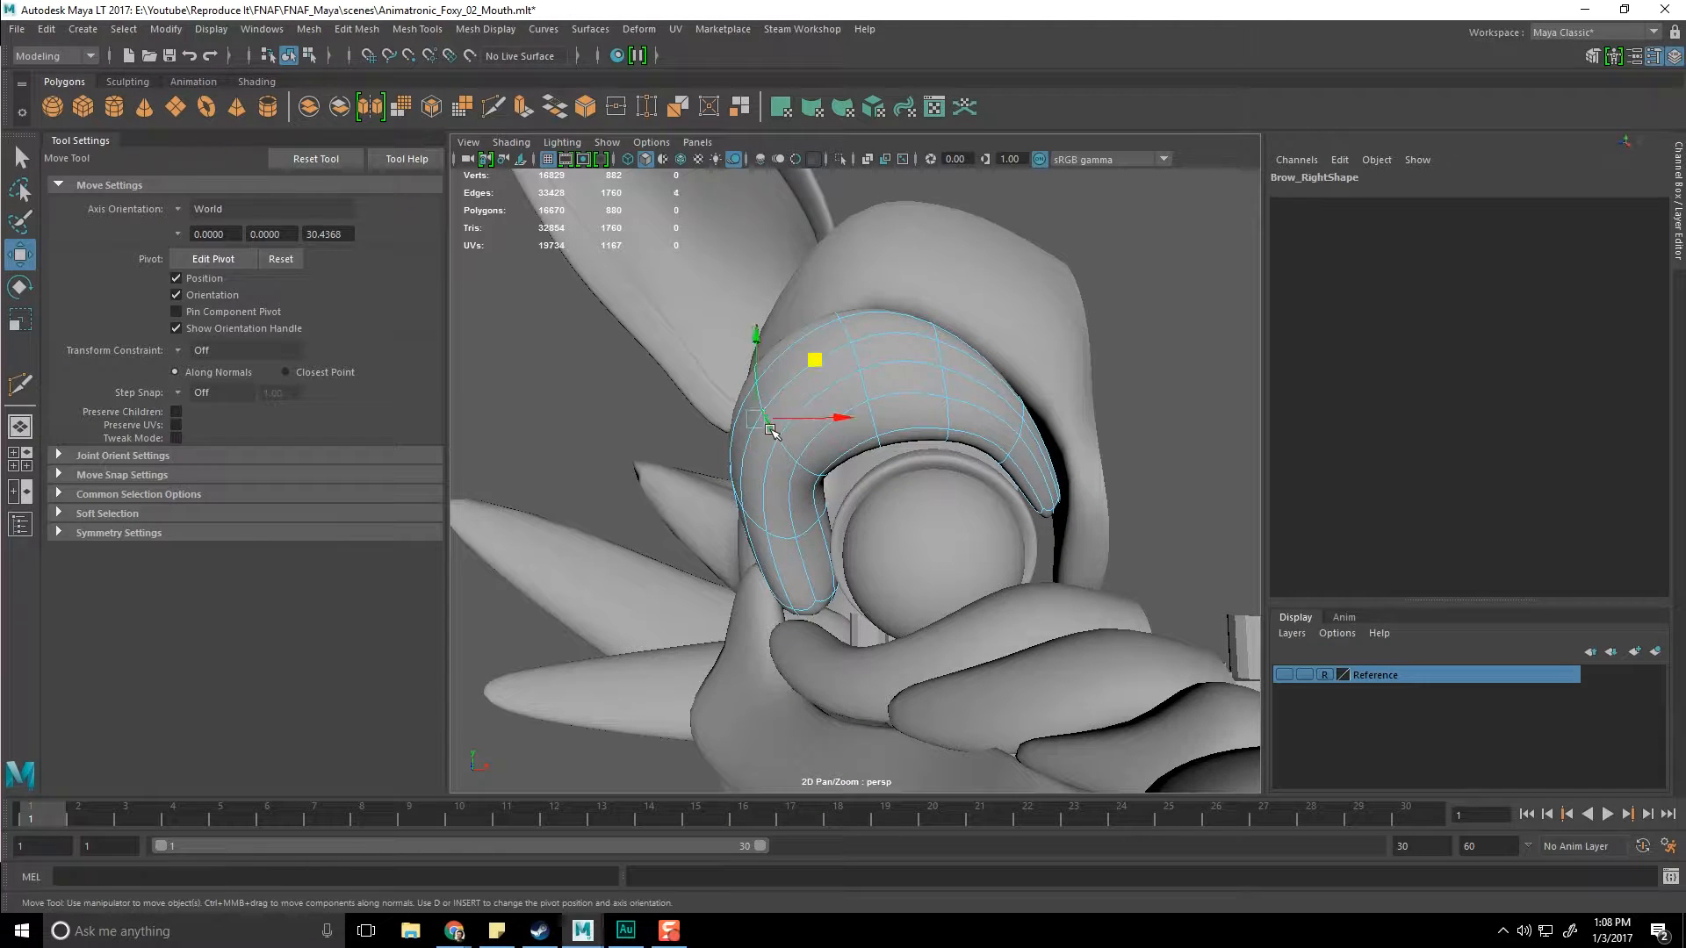
drag(802, 408, 761, 468)
double_click(757, 495)
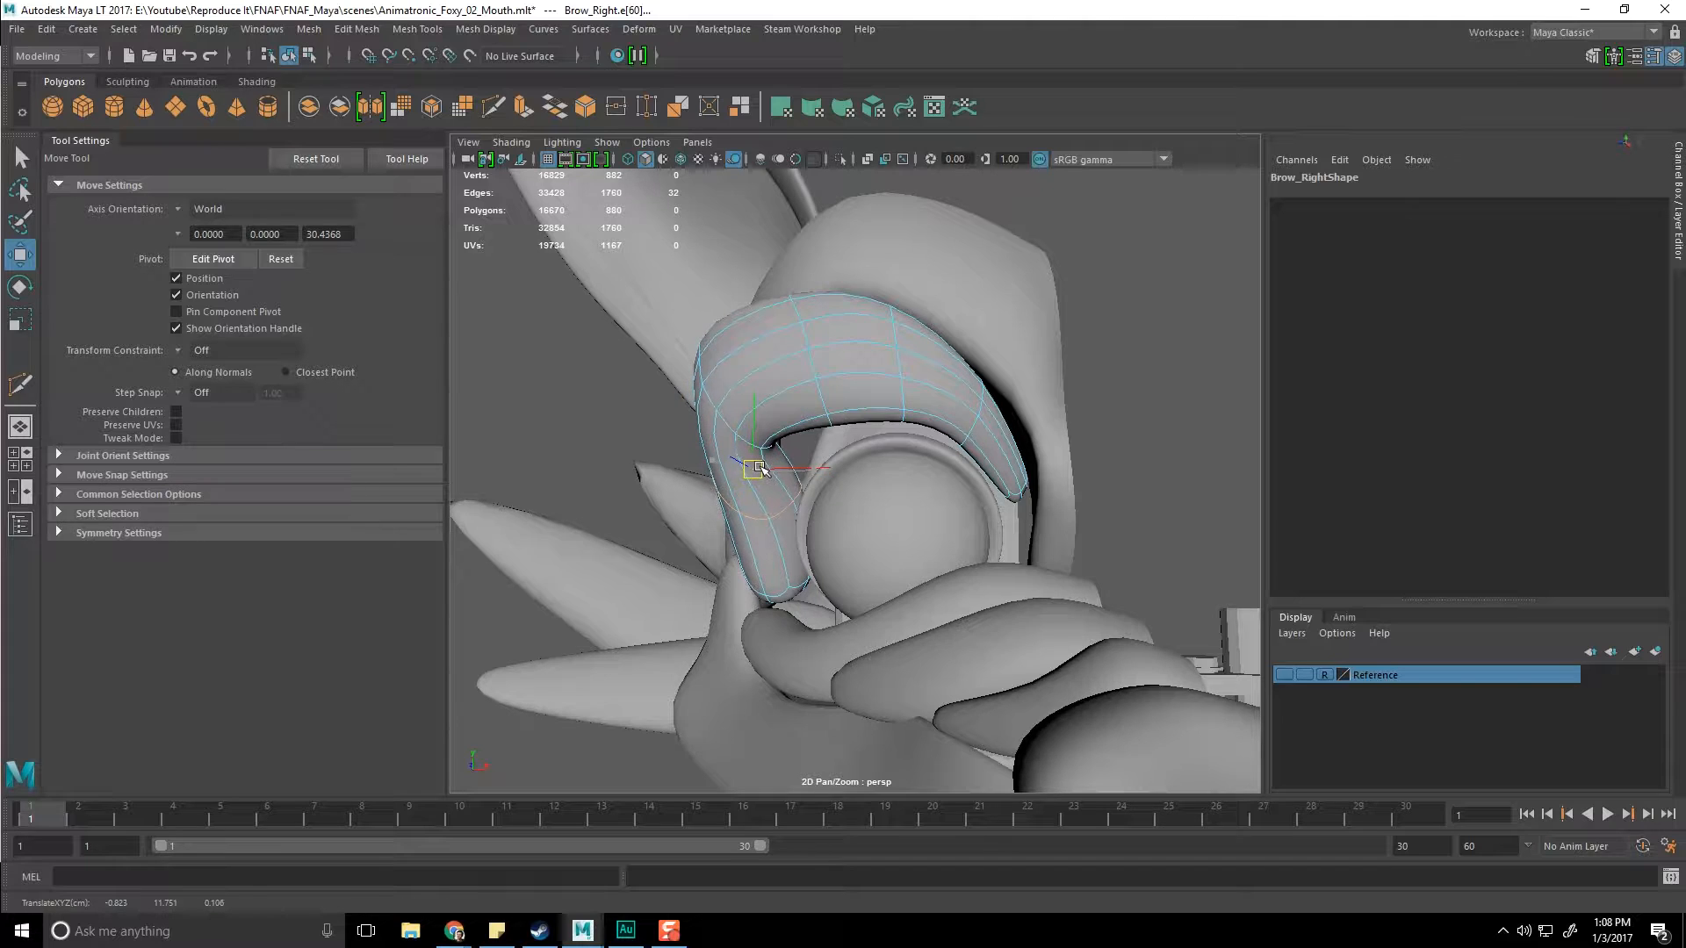
double_click(712, 410)
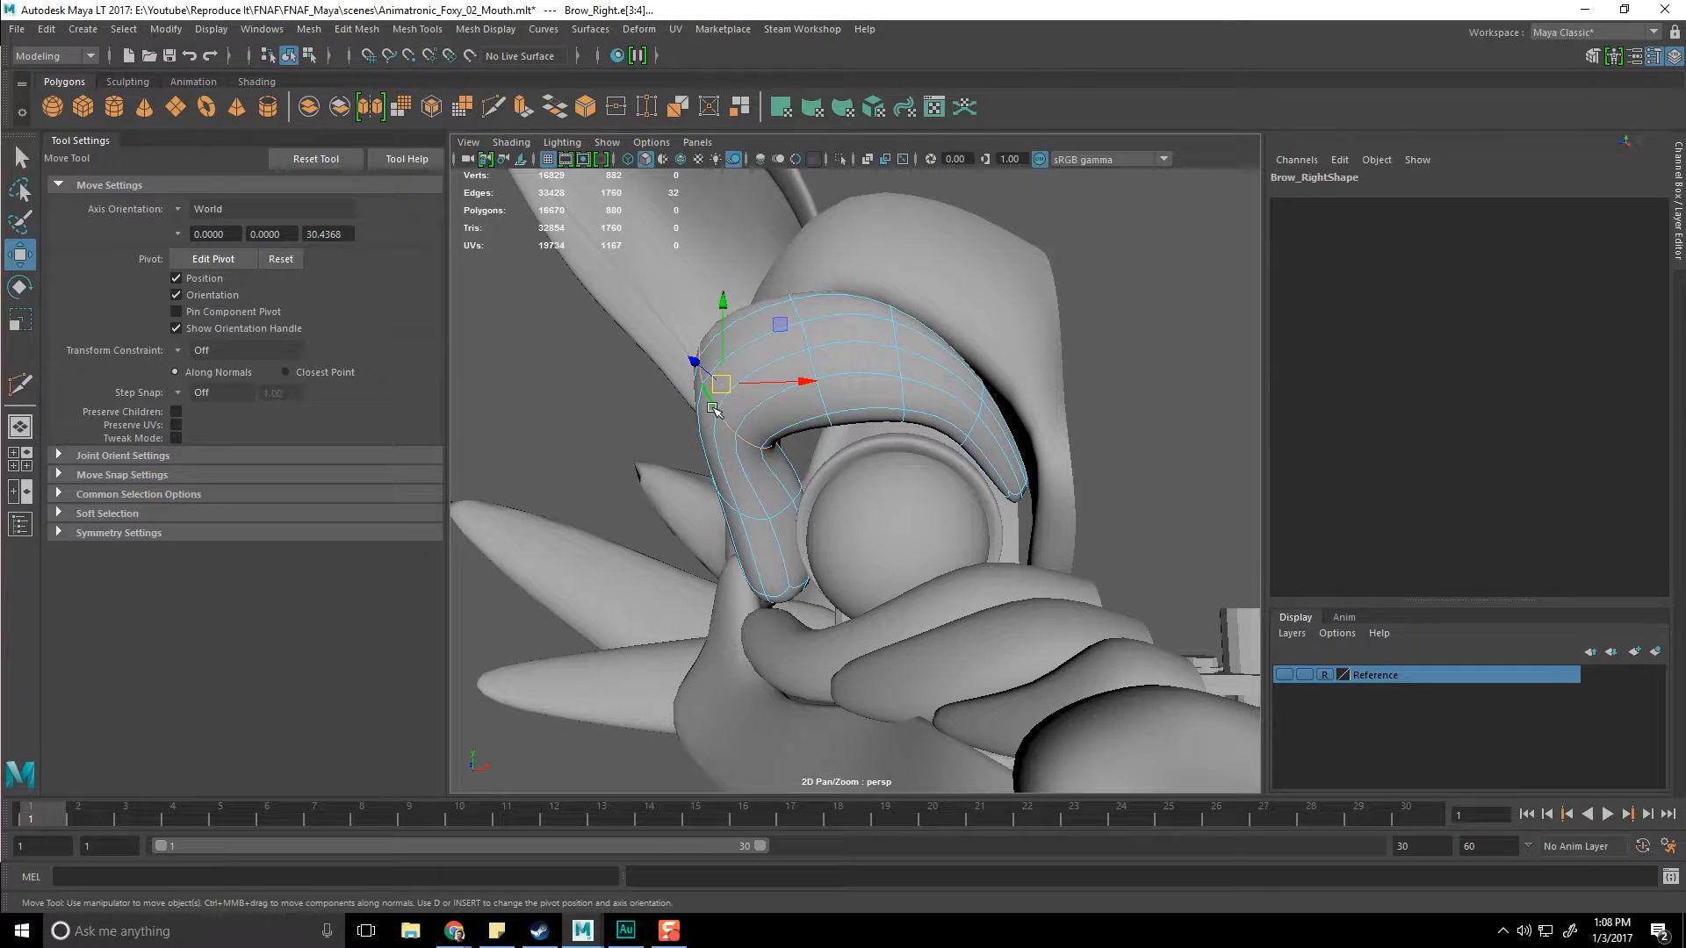
key(e)
drag(807, 404, 789, 371)
Step: Try to lower and reposition the edge loops along the top arch of the right brow
click(809, 335)
key(w)
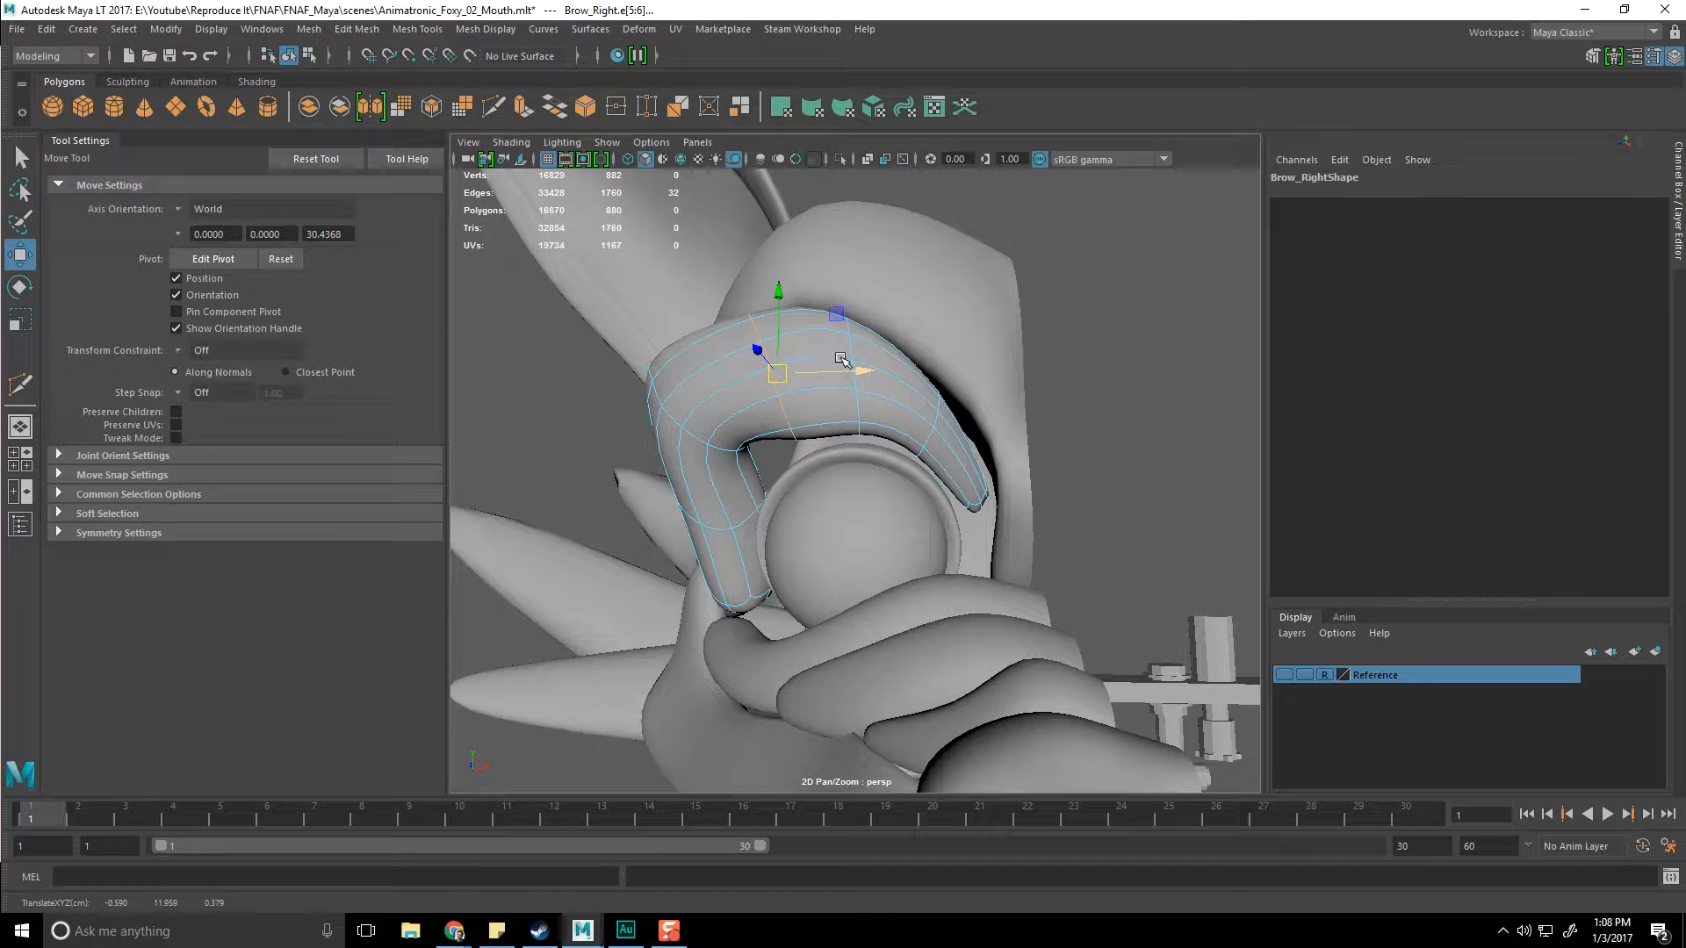
click(862, 383)
key(e)
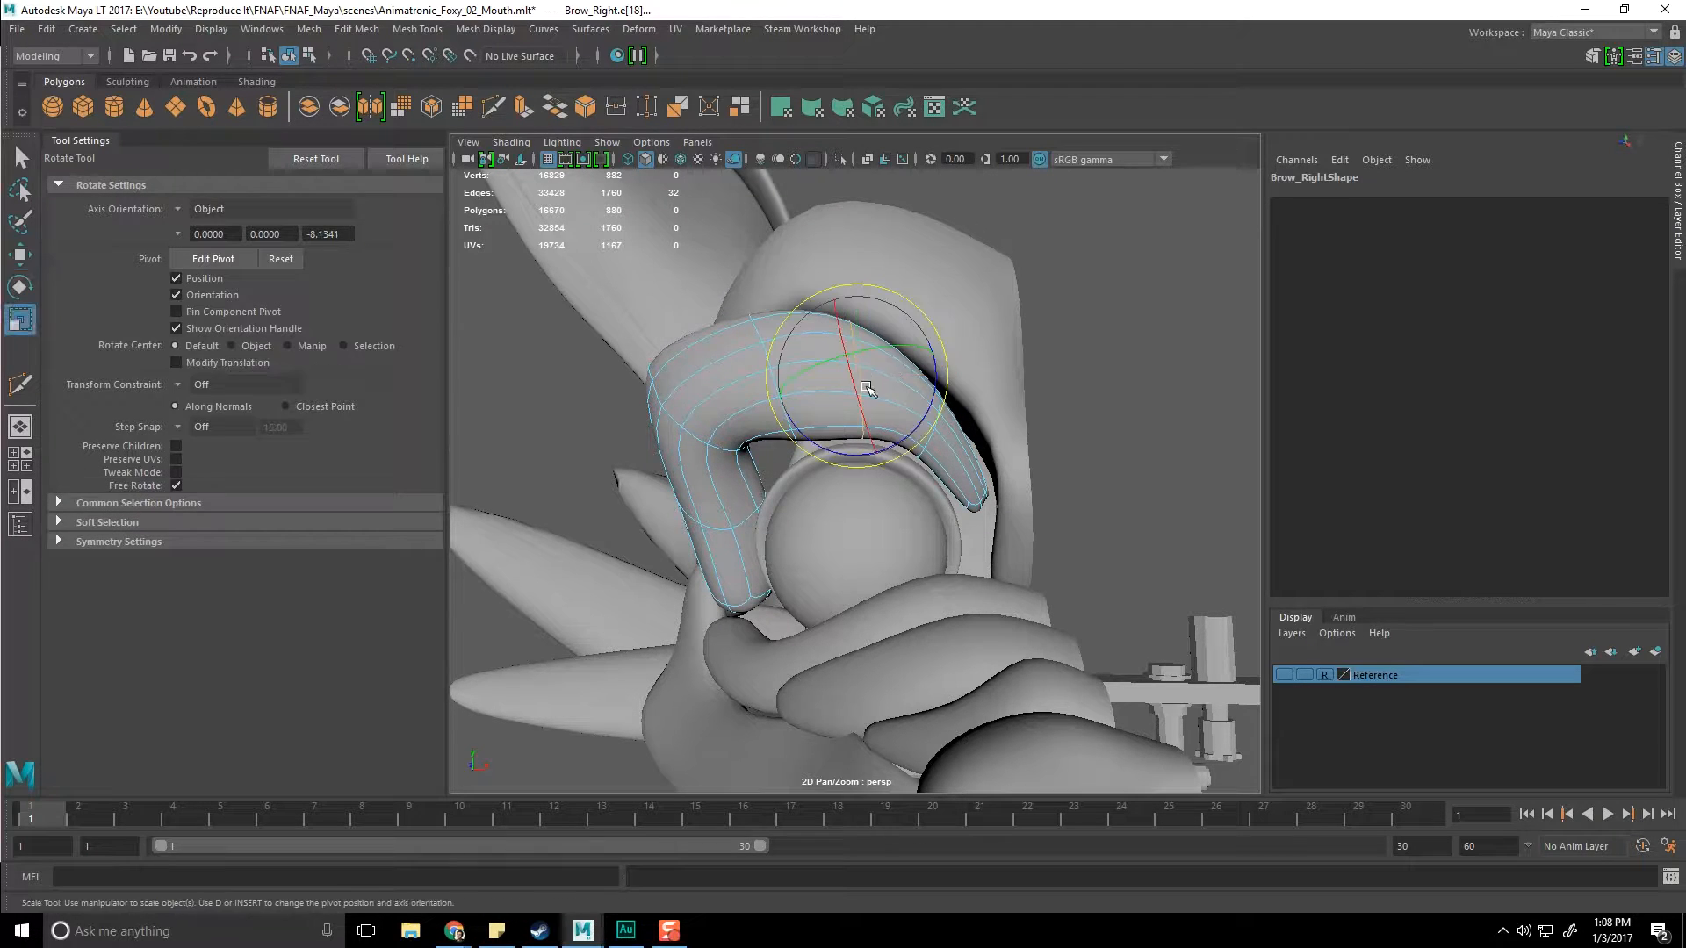
key(w)
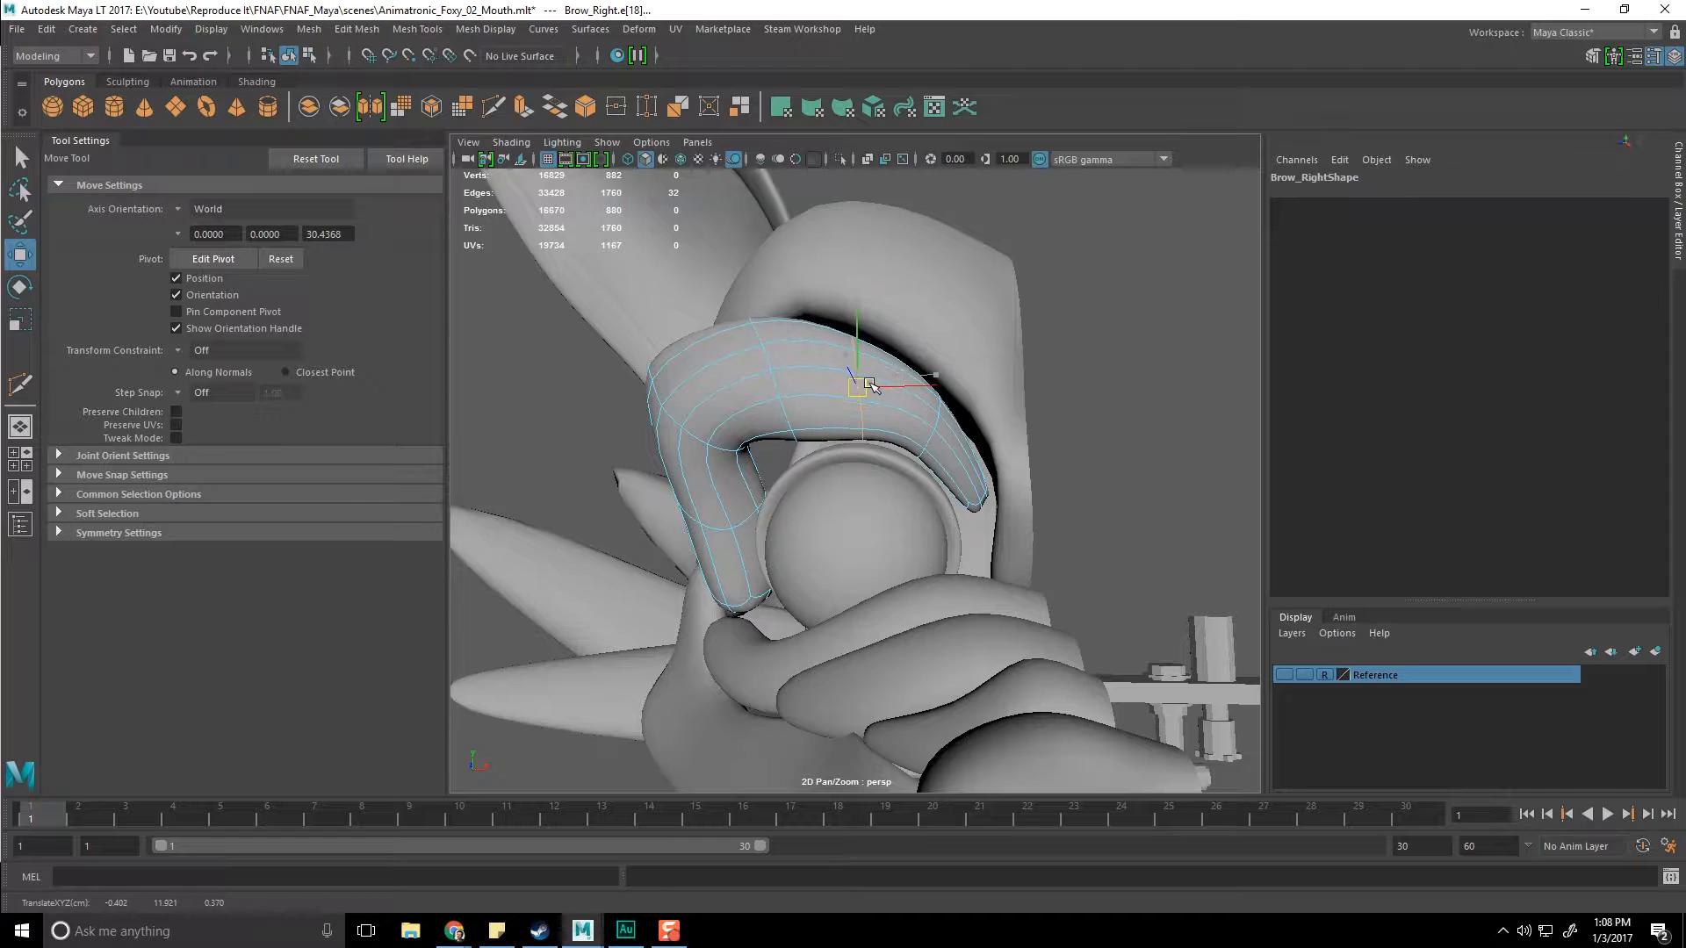
alt+drag(902, 505, 823, 457)
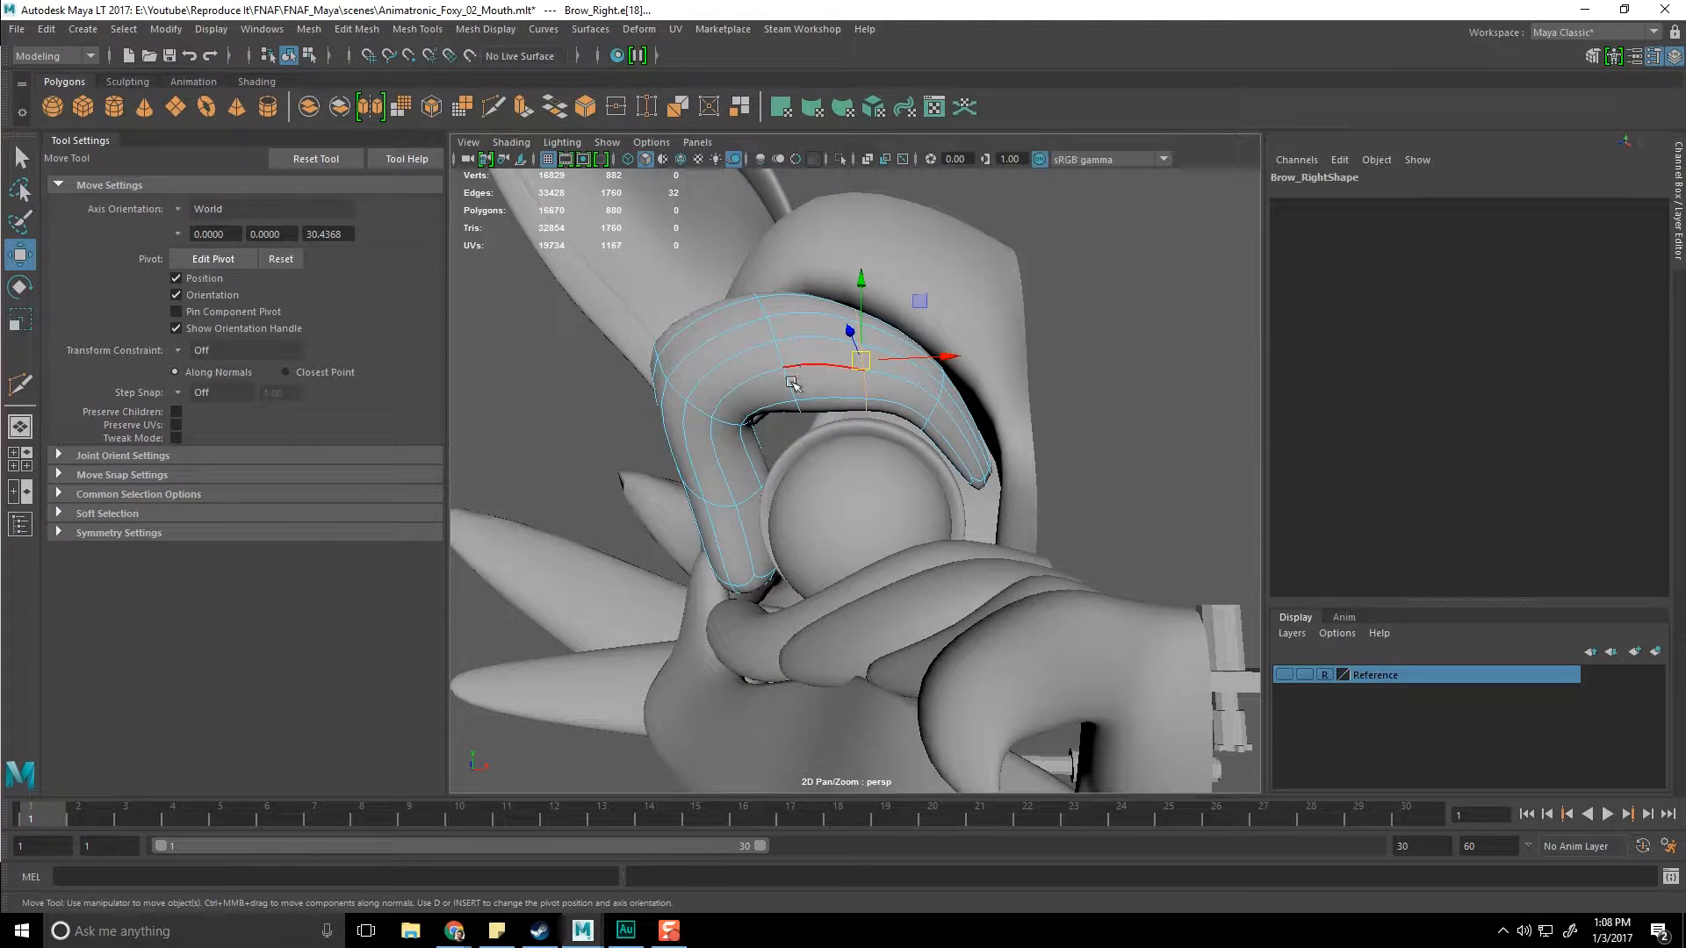
key(e)
key(r)
drag(783, 348, 771, 325)
key(w)
alt+drag(809, 362, 737, 507)
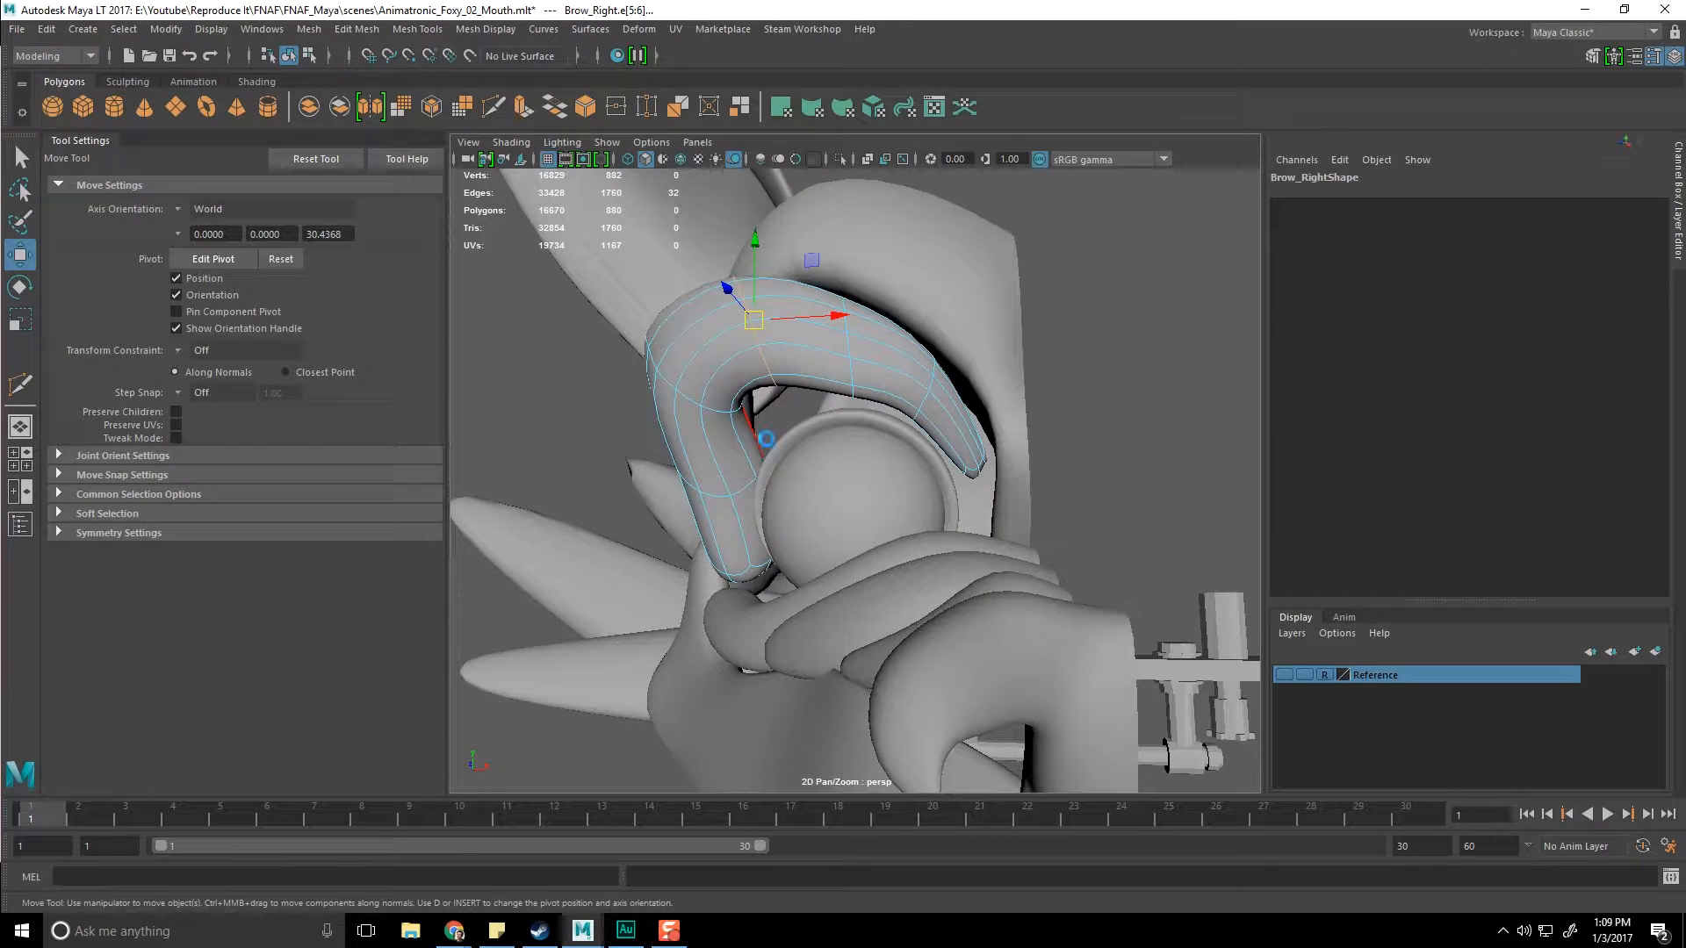
Step: Undo the series of edge loop changes on the right brow
key(ctrl+z)
key(ctrl+z)
key(ctrl+z)
key(ctrl+z)
key(ctrl+z)
key(ctrl+z)
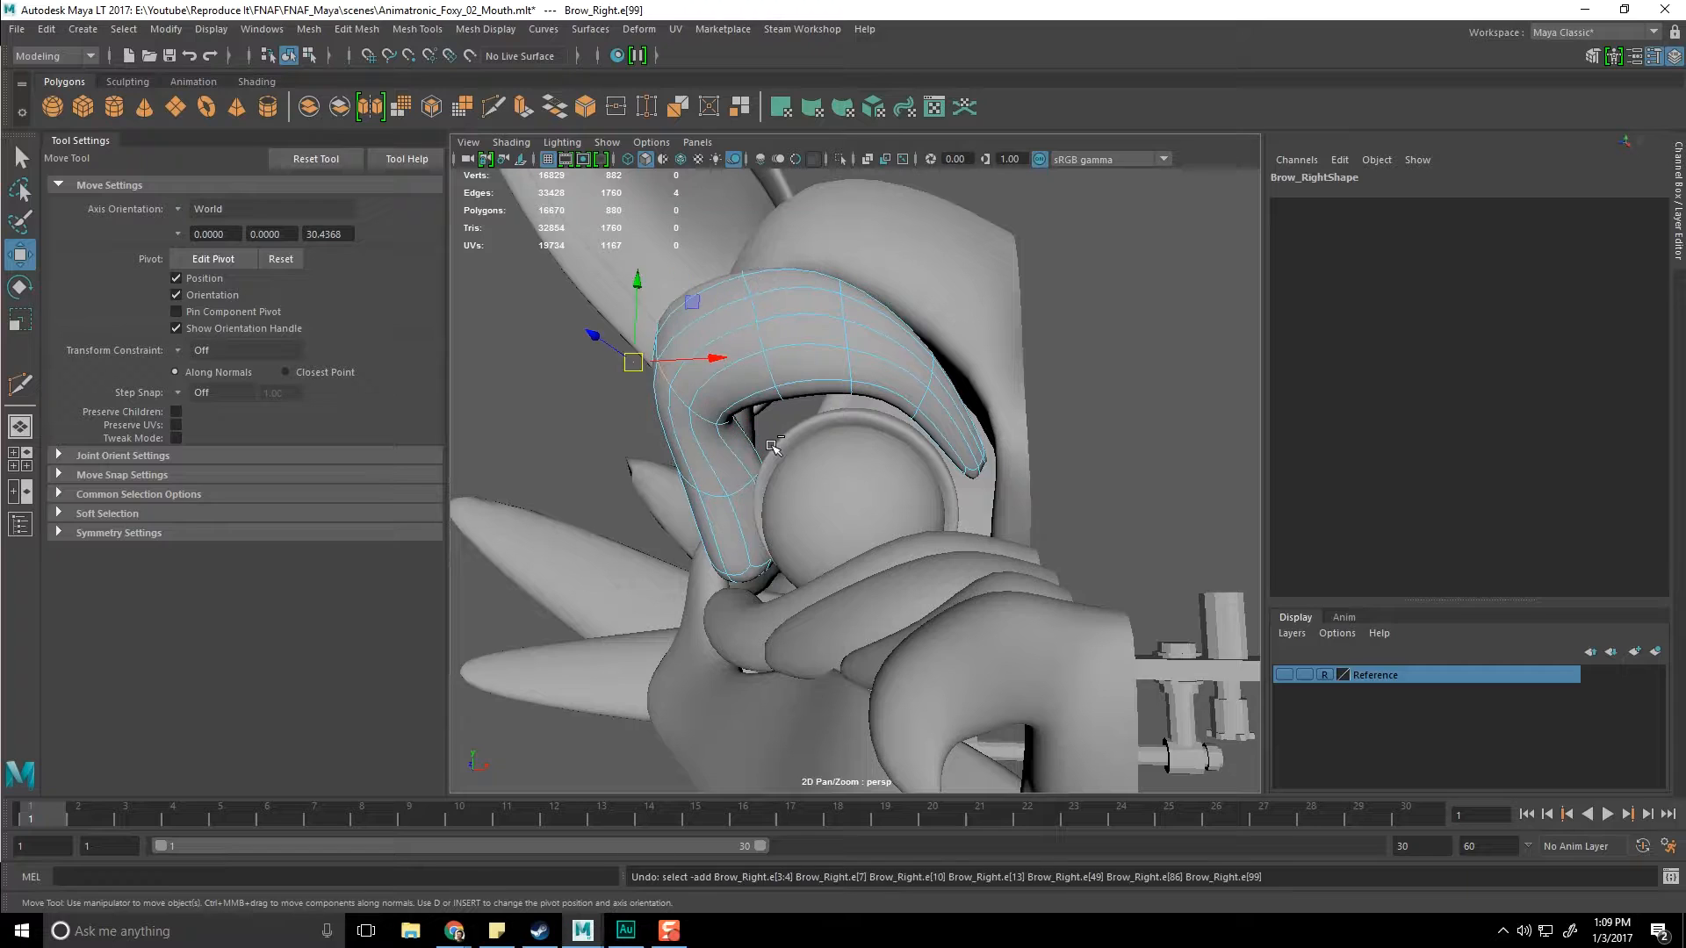
key(ctrl+z)
key(ctrl+z)
key(ctrl+z)
Step: Save the scene
key(ctrl+s)
Step: Try rotating the edge loop on the right brow's outer arm and undo each rotation
key(e)
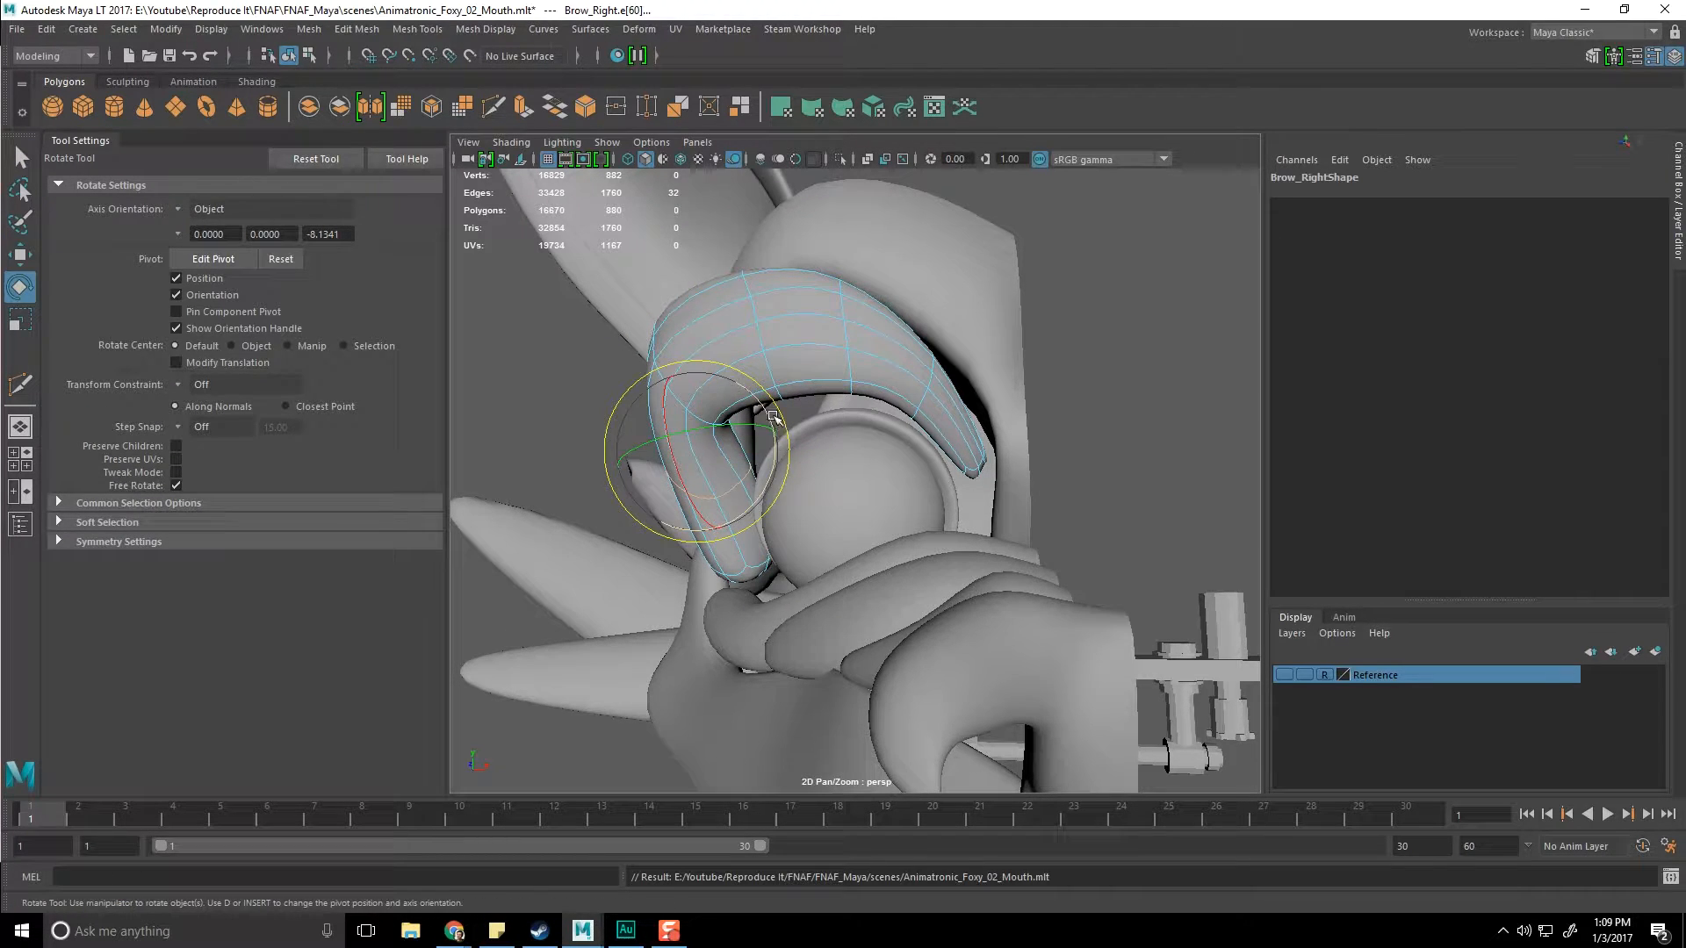
mouse_move(780, 419)
mouse_down()
mouse_move(796, 421)
mouse_move(737, 424)
mouse_move(792, 445)
mouse_up()
key(ctrl+z)
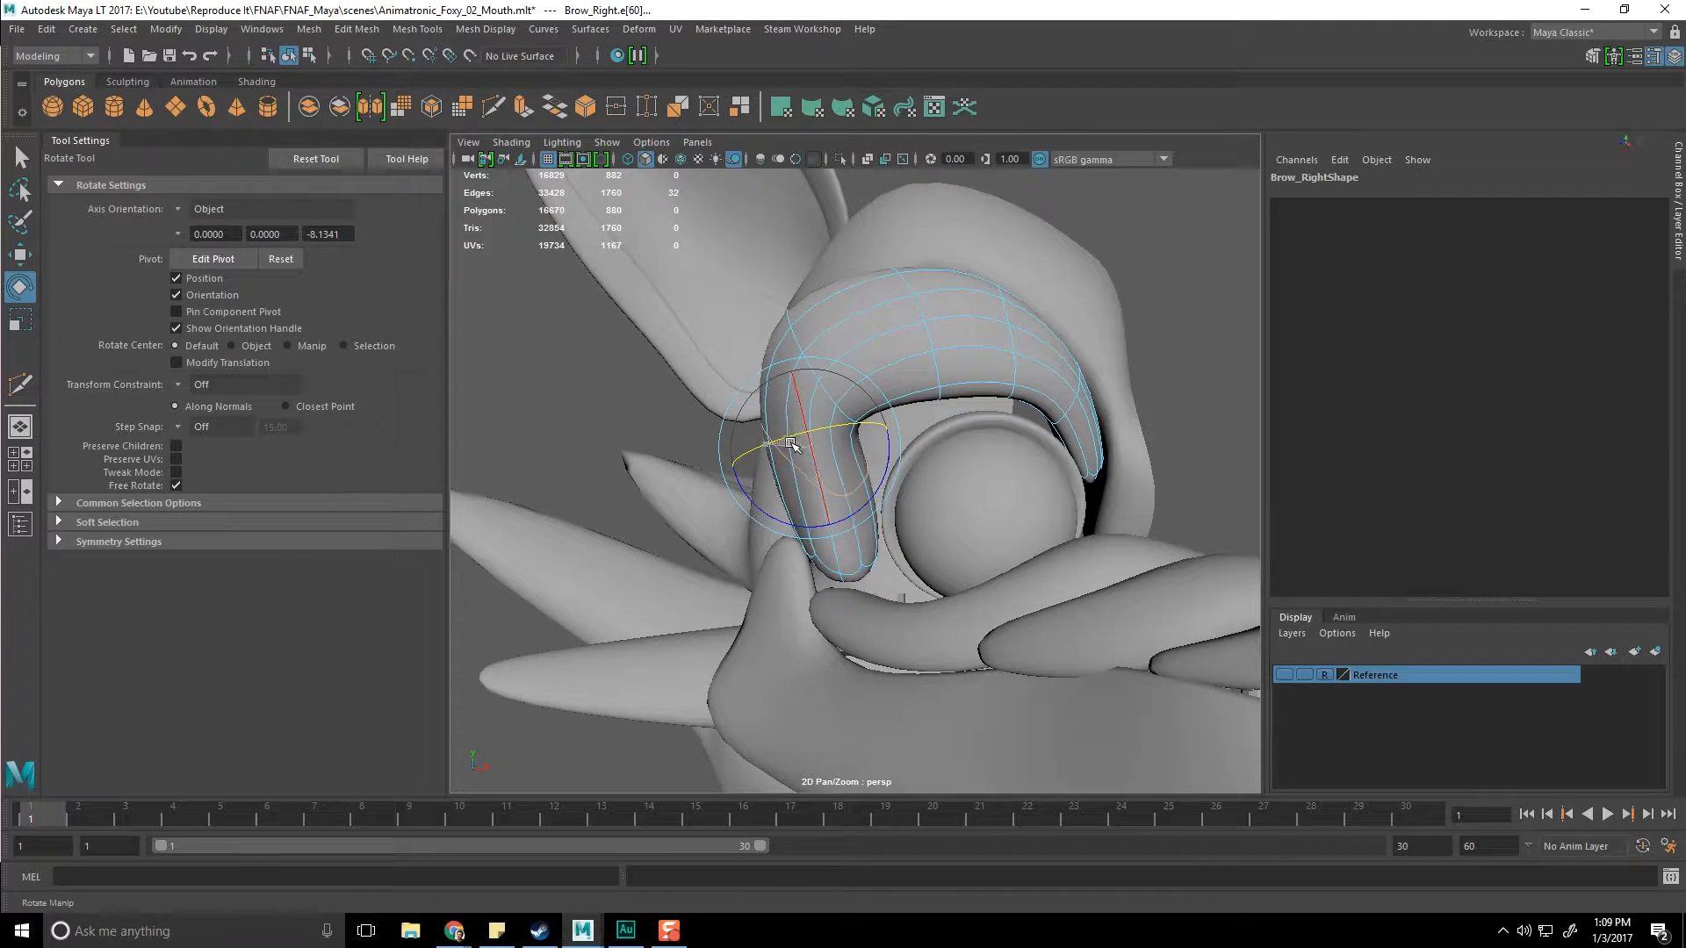
alt+drag(919, 466, 895, 463)
drag(842, 410, 977, 551)
key(ctrl+z)
Step: Select the vertices at the lower end of the right brow's outer arm and reposition them
key(w)
right_drag(975, 552, 940, 489)
alt+drag(940, 489, 847, 505)
drag(846, 505, 1007, 625)
drag(950, 570, 922, 532)
Step: Select the edge loop at the right brow's outer bend, then resize and move it to round the curve
scroll(977, 617, up, 4)
alt+drag(977, 617, 859, 590)
alt+middle_drag(859, 590, 783, 632)
alt+drag(783, 633, 674, 529)
alt+middle_drag(673, 524, 728, 601)
right_drag(617, 414, 617, 369)
click(577, 428)
key(e)
key(r)
drag(593, 423, 640, 426)
key(w)
right_drag(687, 400, 688, 354)
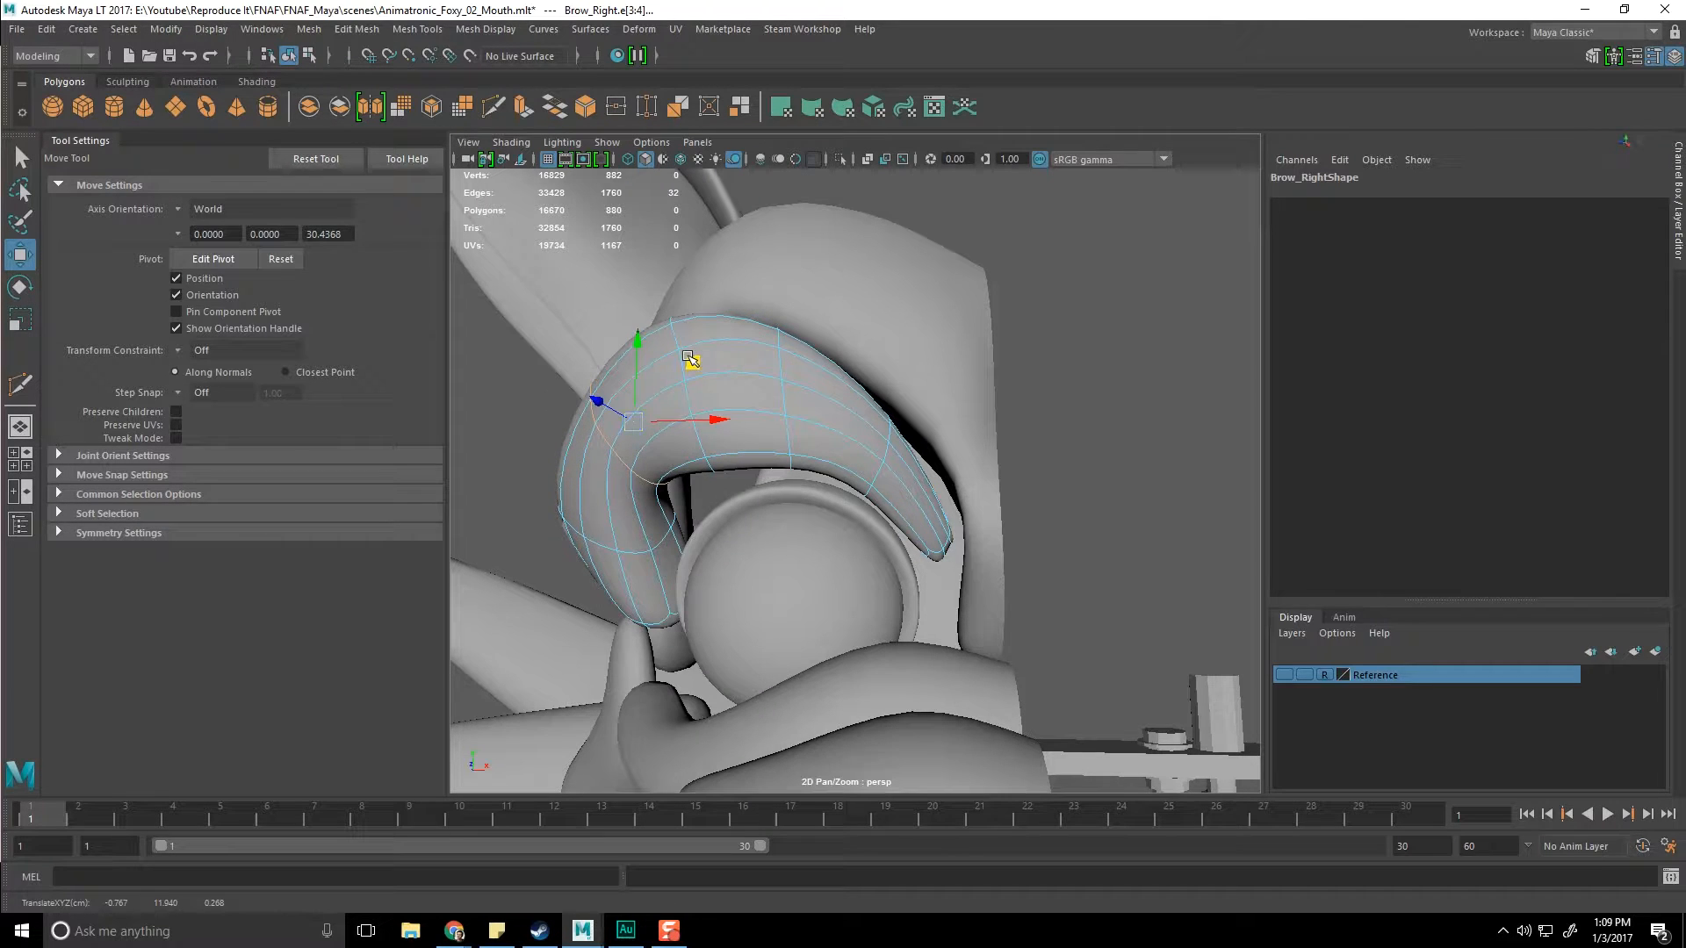
Step: Resize the brow's edge loop just past the outer bend and shift it down along the arch
click(687, 393)
key(e)
key(r)
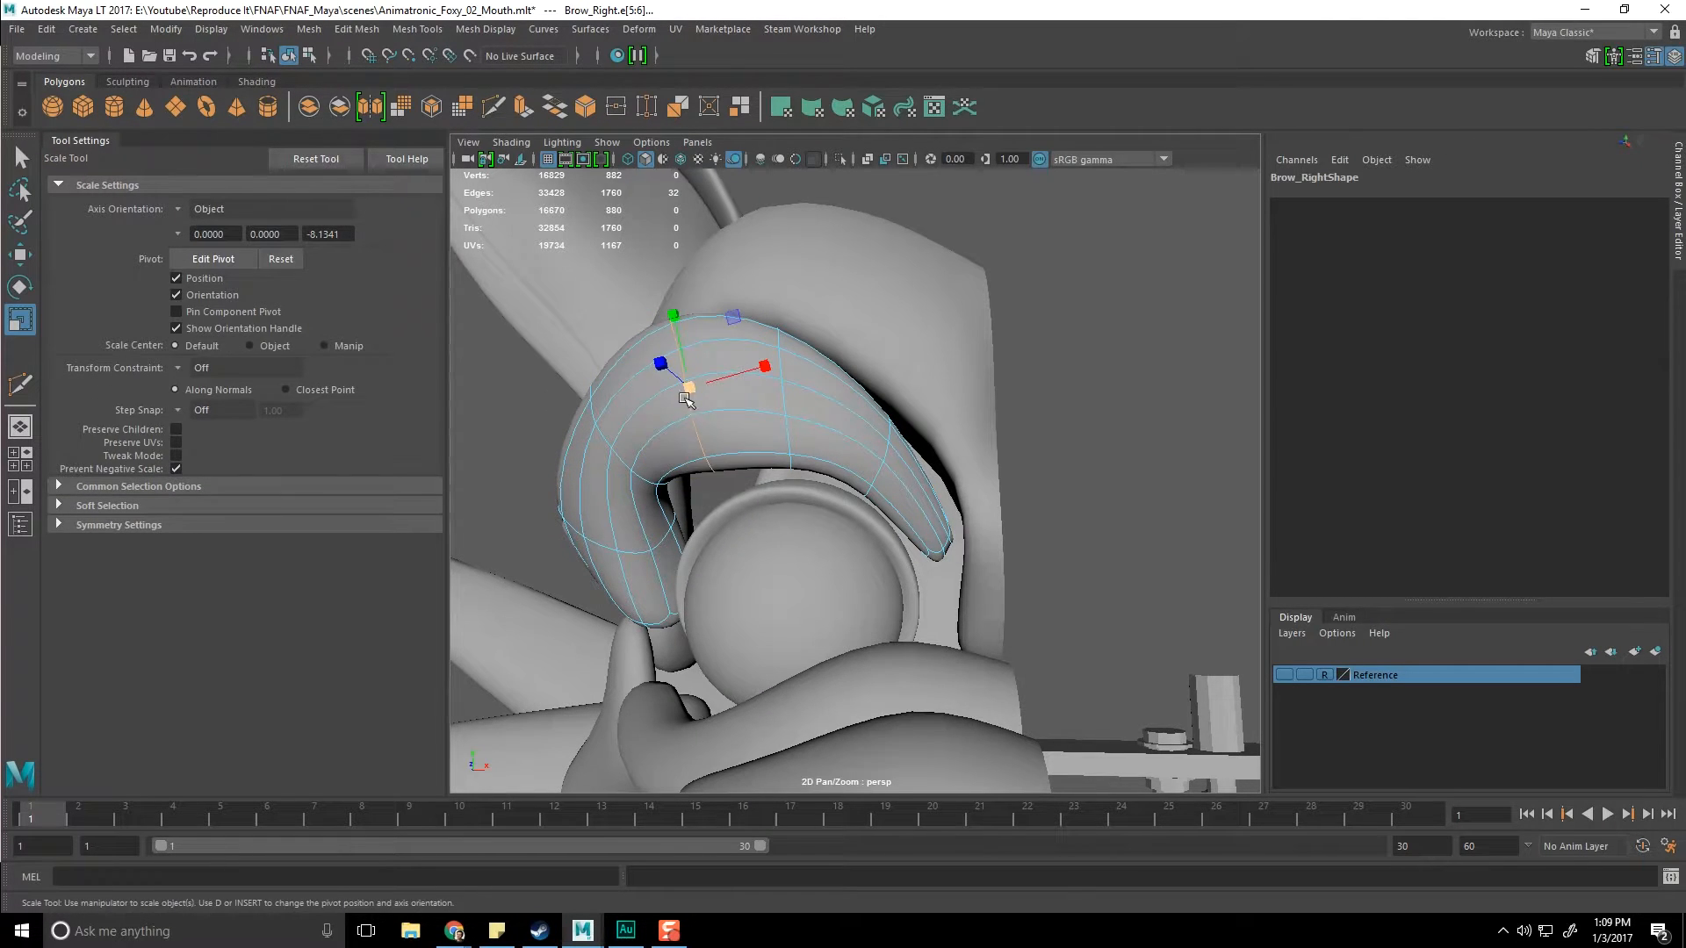
drag(683, 390, 706, 398)
key(w)
Step: Resize the edge loop in the middle of the brow's arch and move it toward the inner tip
click(778, 378)
double_click(781, 370)
key(e)
key(r)
drag(781, 385, 837, 431)
key(w)
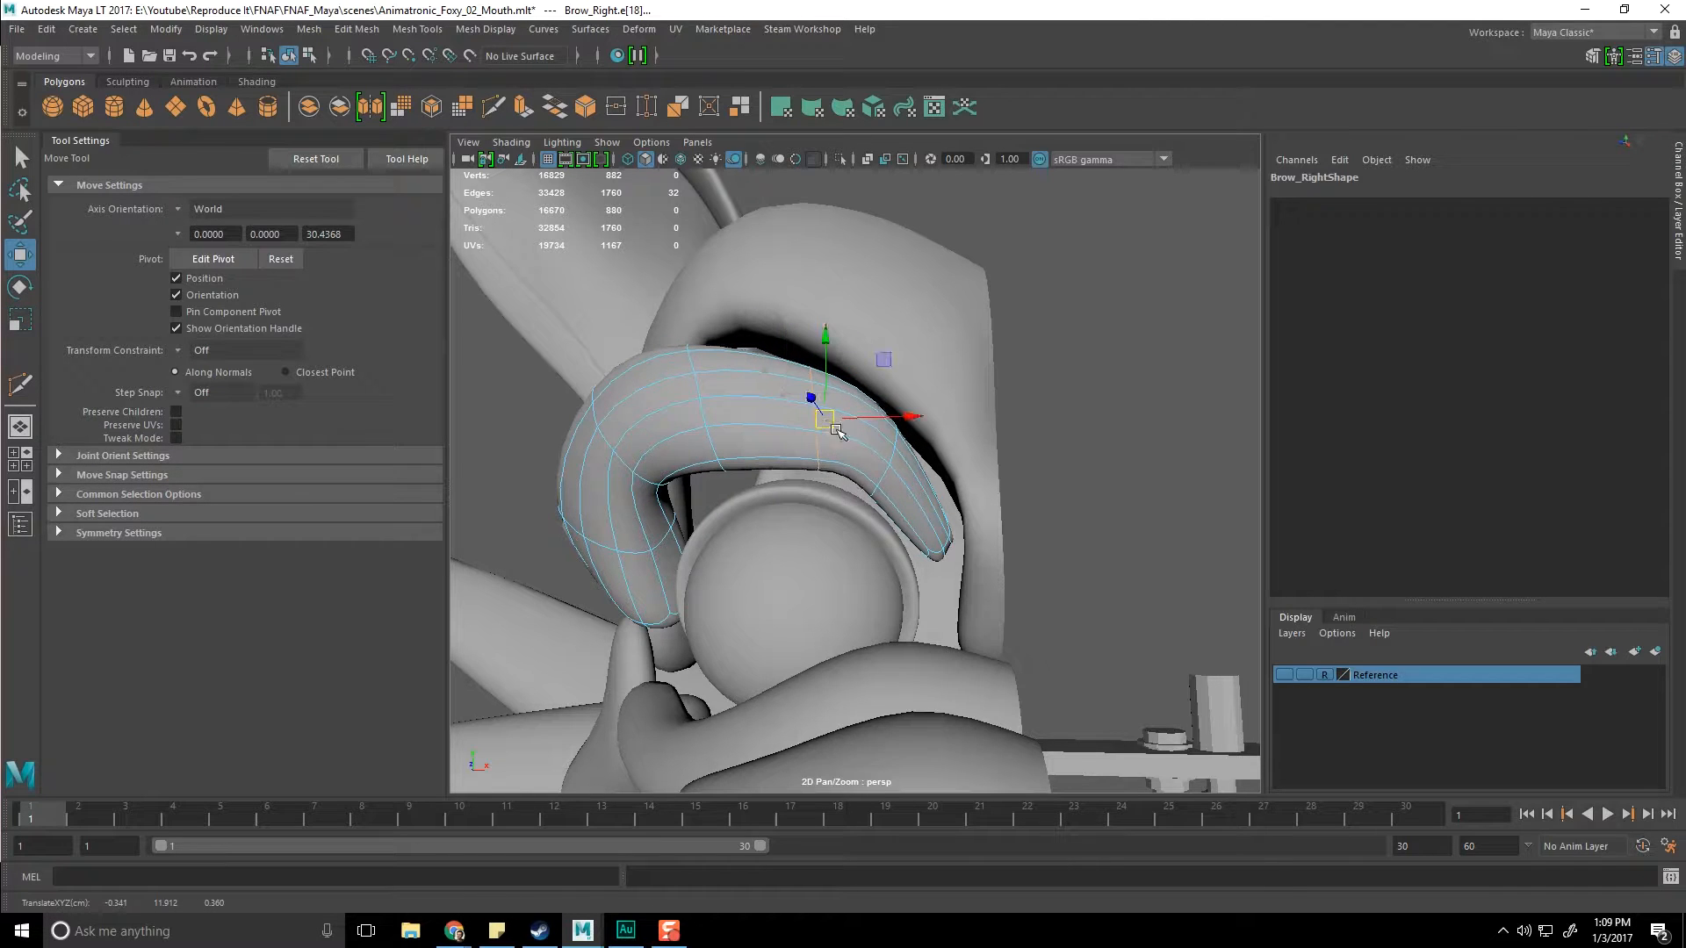
Step: Resize the edge loop near the brow's inner tip and move it down toward the tip
right_drag(892, 445, 895, 414)
double_click(878, 472)
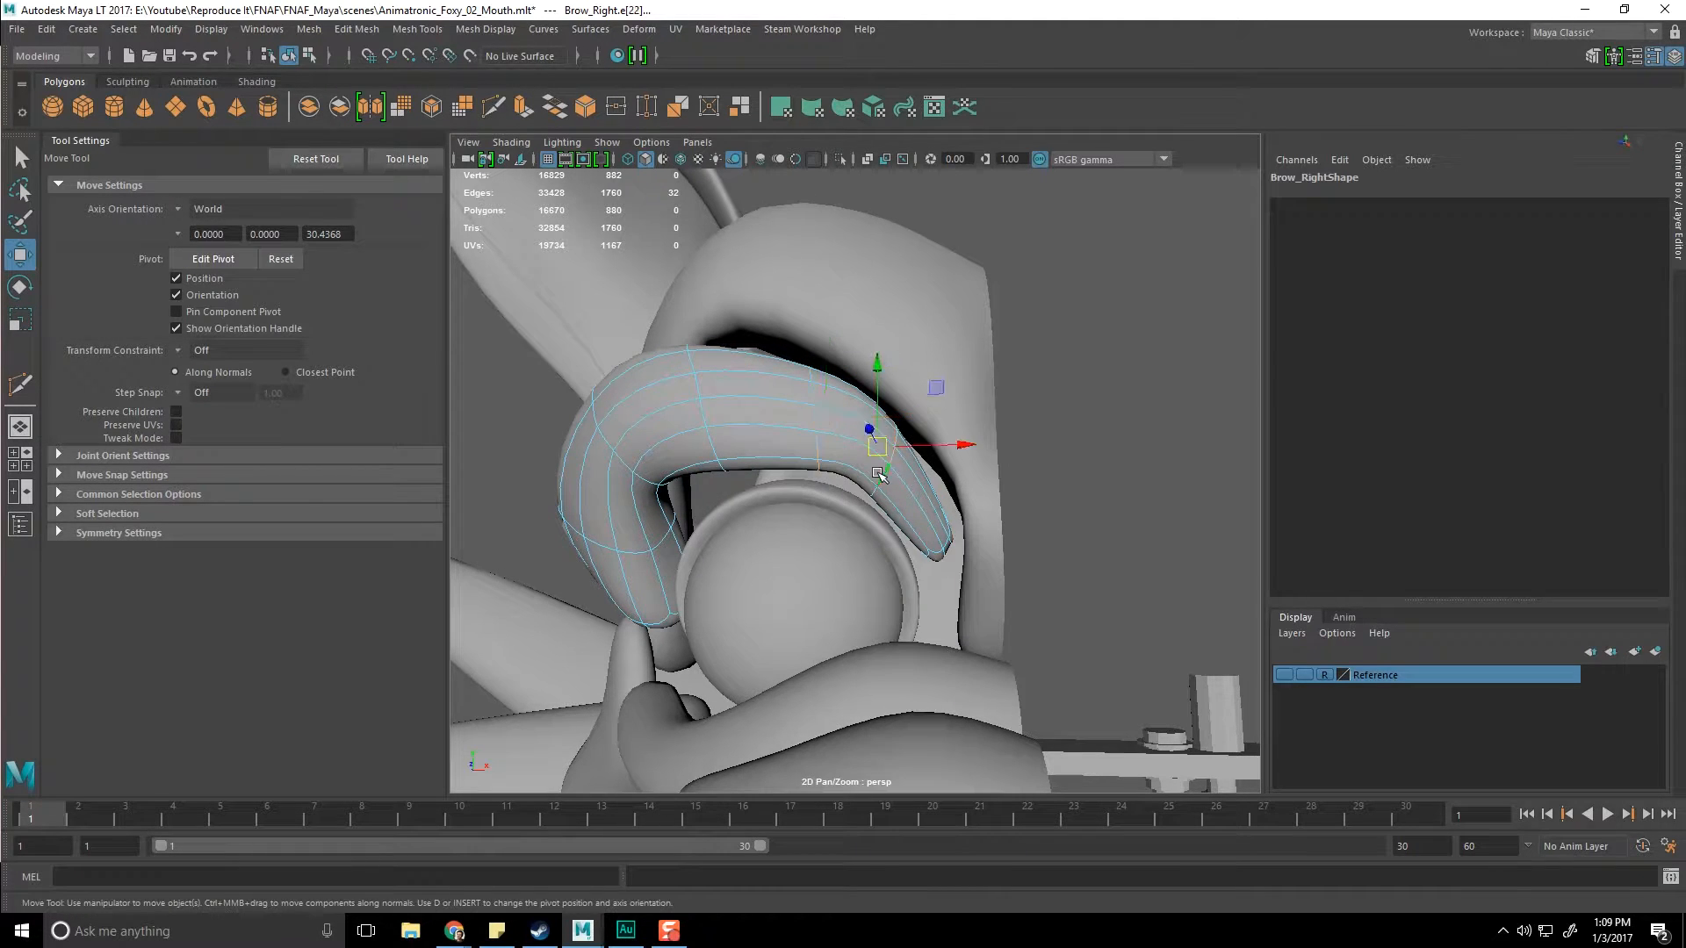
key(e)
key(r)
drag(878, 447, 926, 495)
key(w)
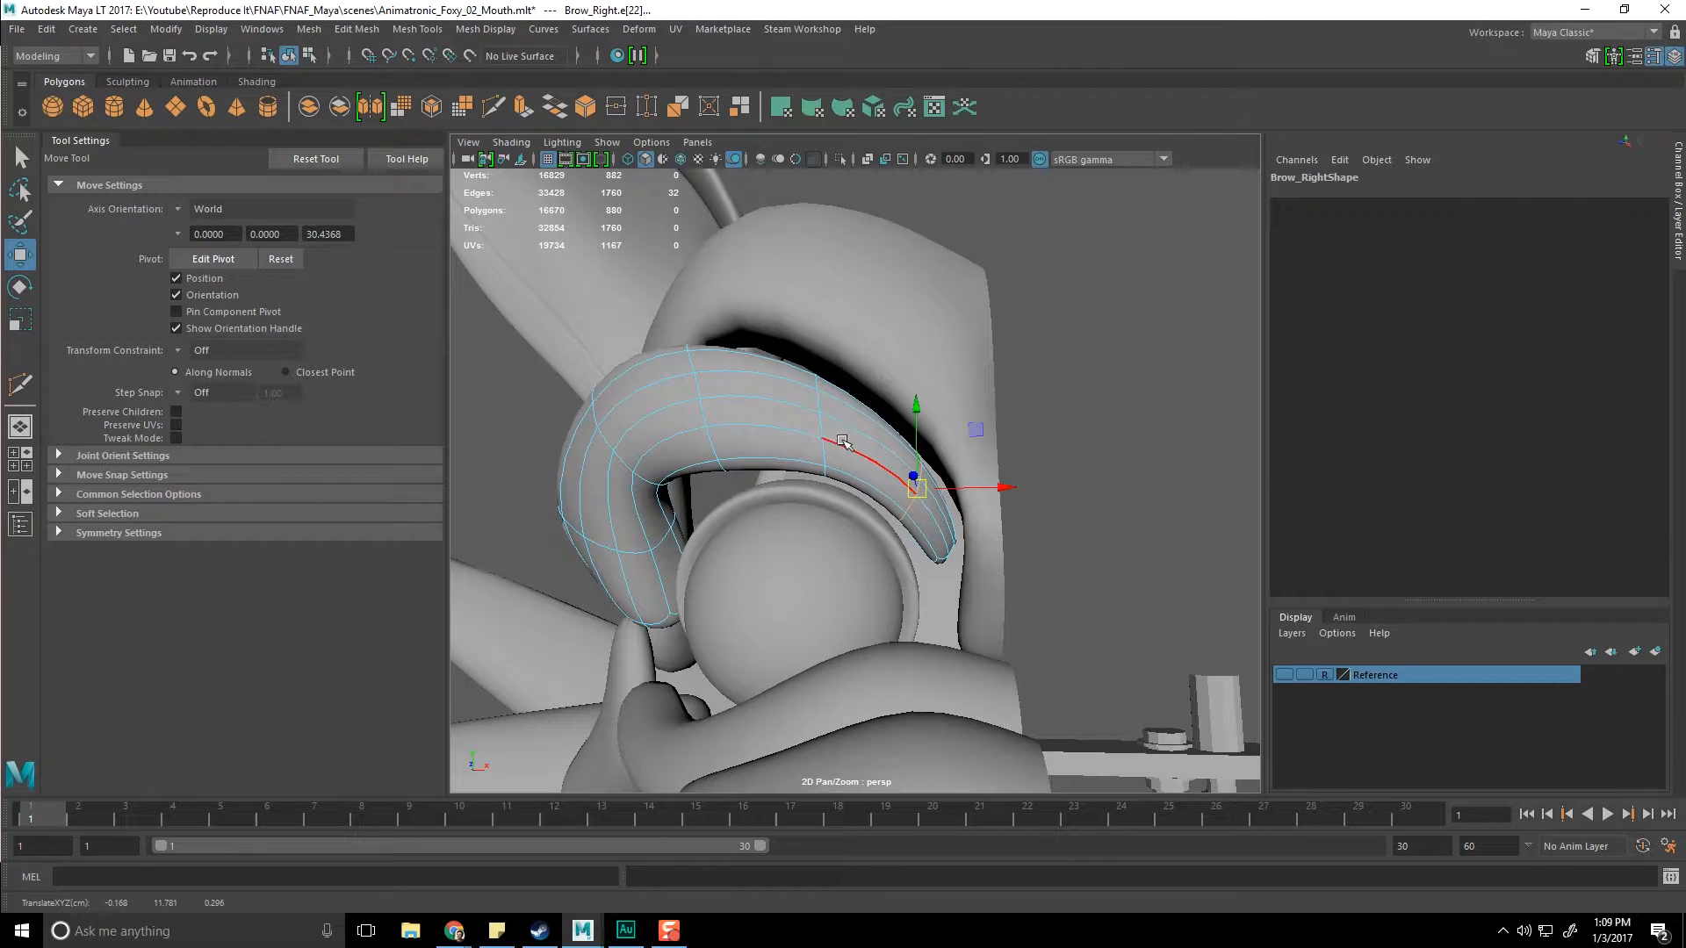
Step: Slide the brow's mid-arch edge loop slightly farther toward the inner tip to even the loop spacing
double_click(821, 425)
drag(839, 430, 857, 436)
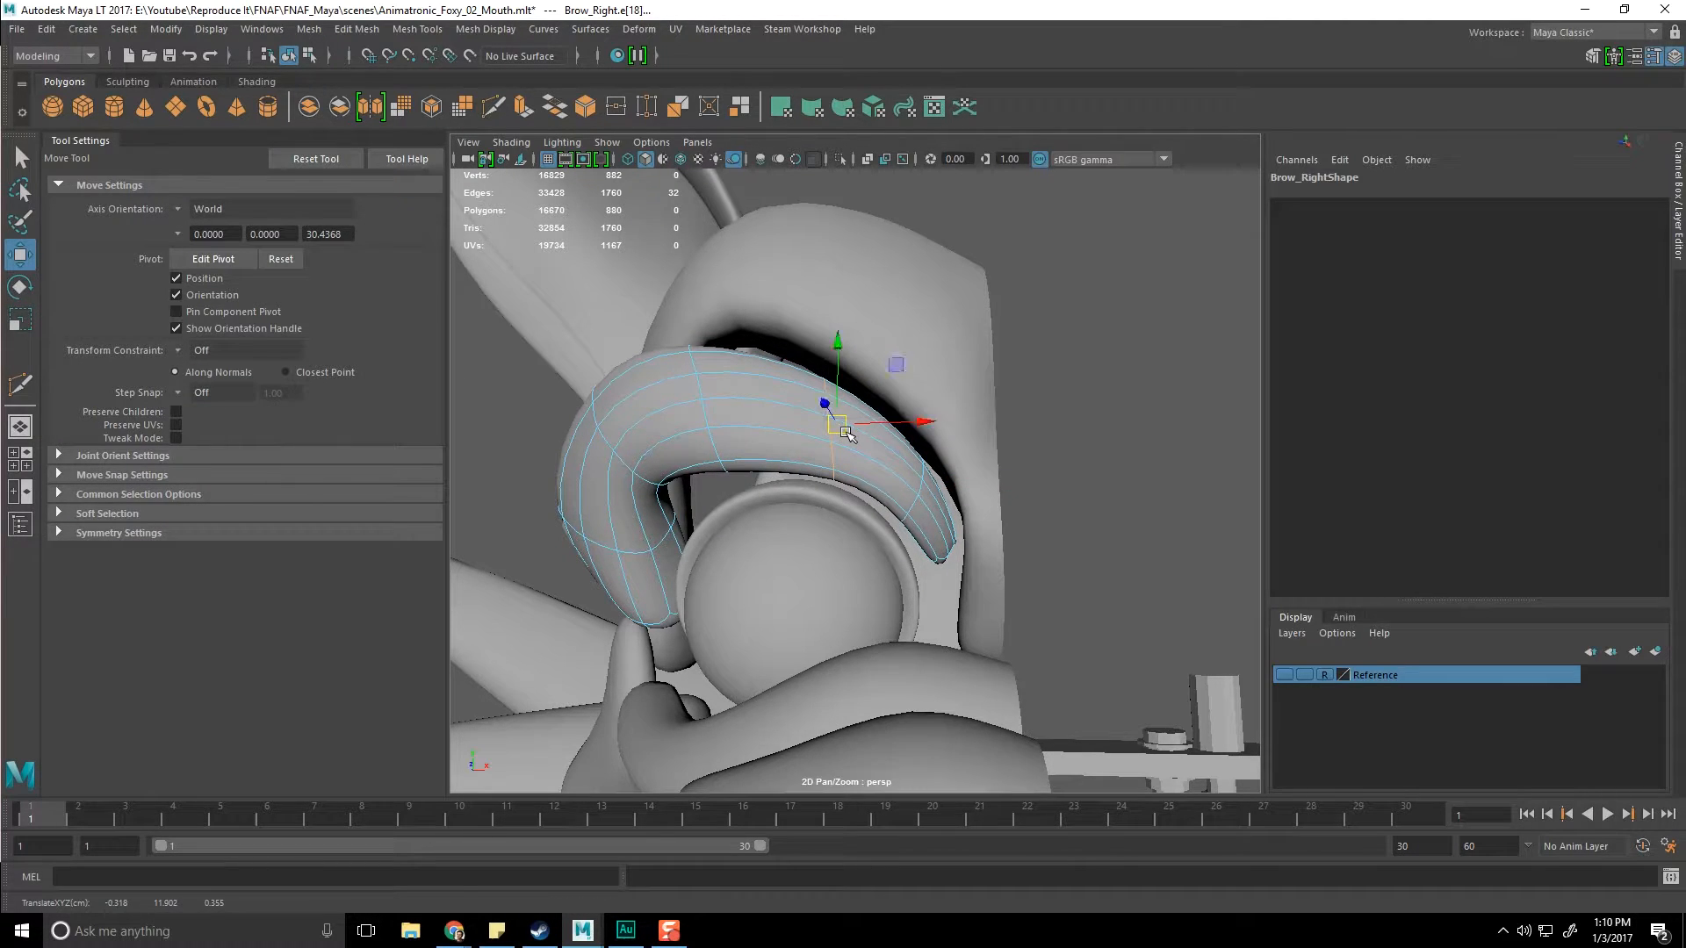
key(e)
key(r)
key(w)
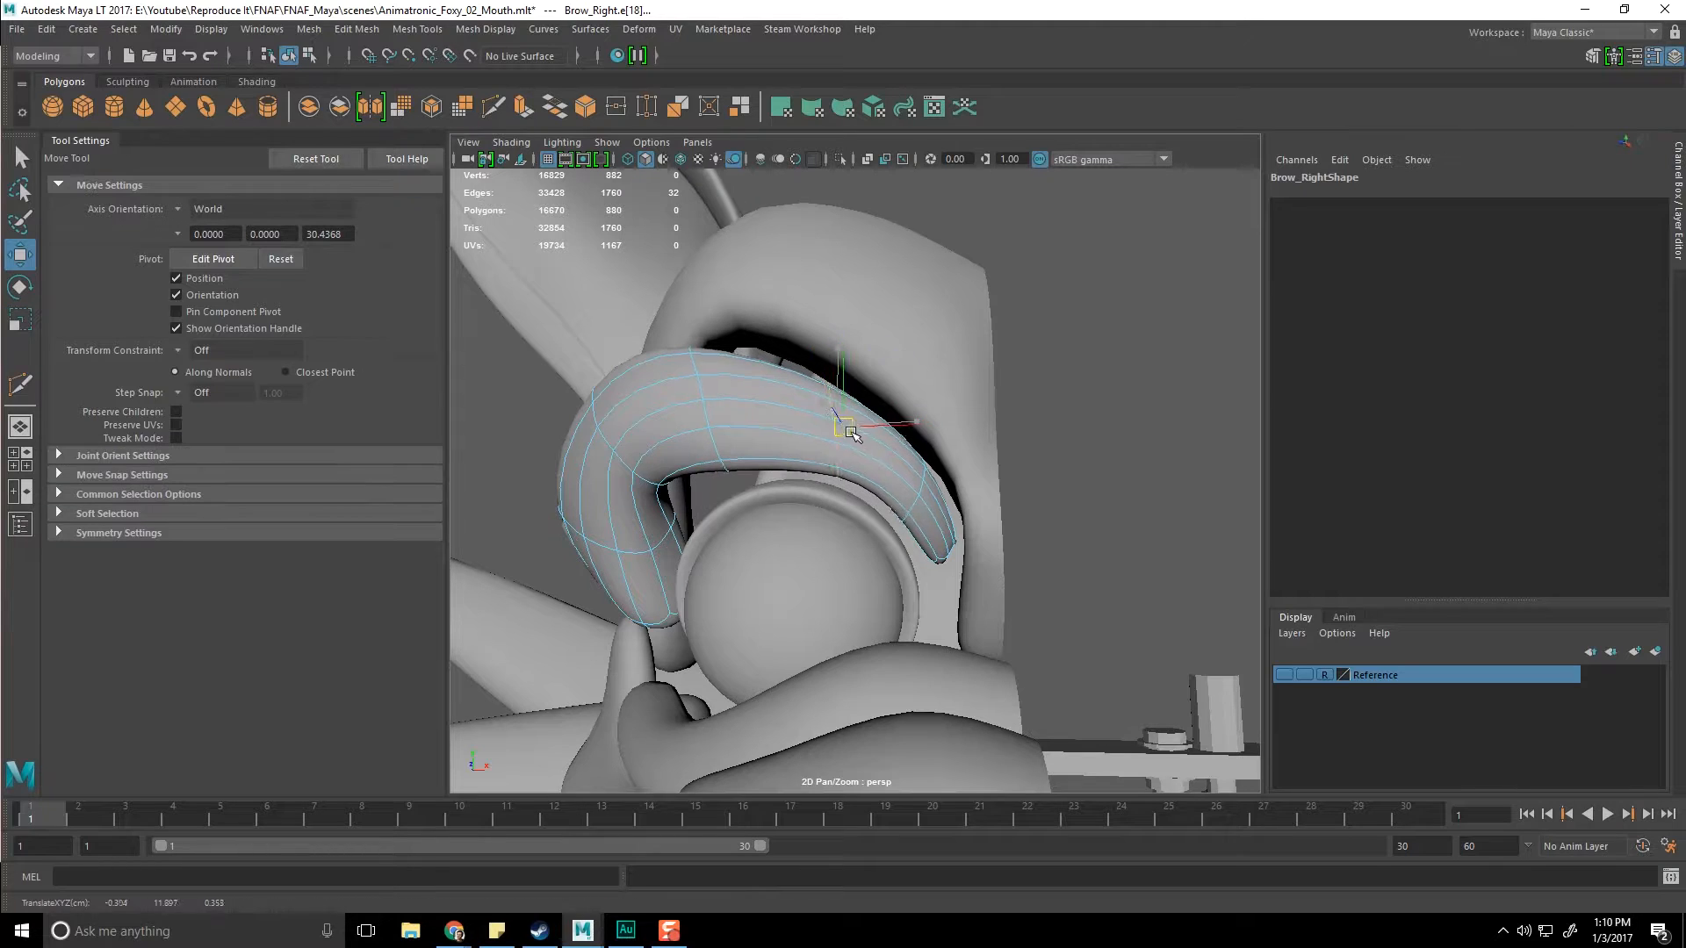
Step: Rotate, resize and shift the edge loops around the brow's upper outer bend to smooth its curve
alt+drag(751, 415, 707, 449)
double_click(740, 413)
key(e)
key(r)
key(w)
double_click(730, 406)
key(e)
key(r)
key(w)
key(e)
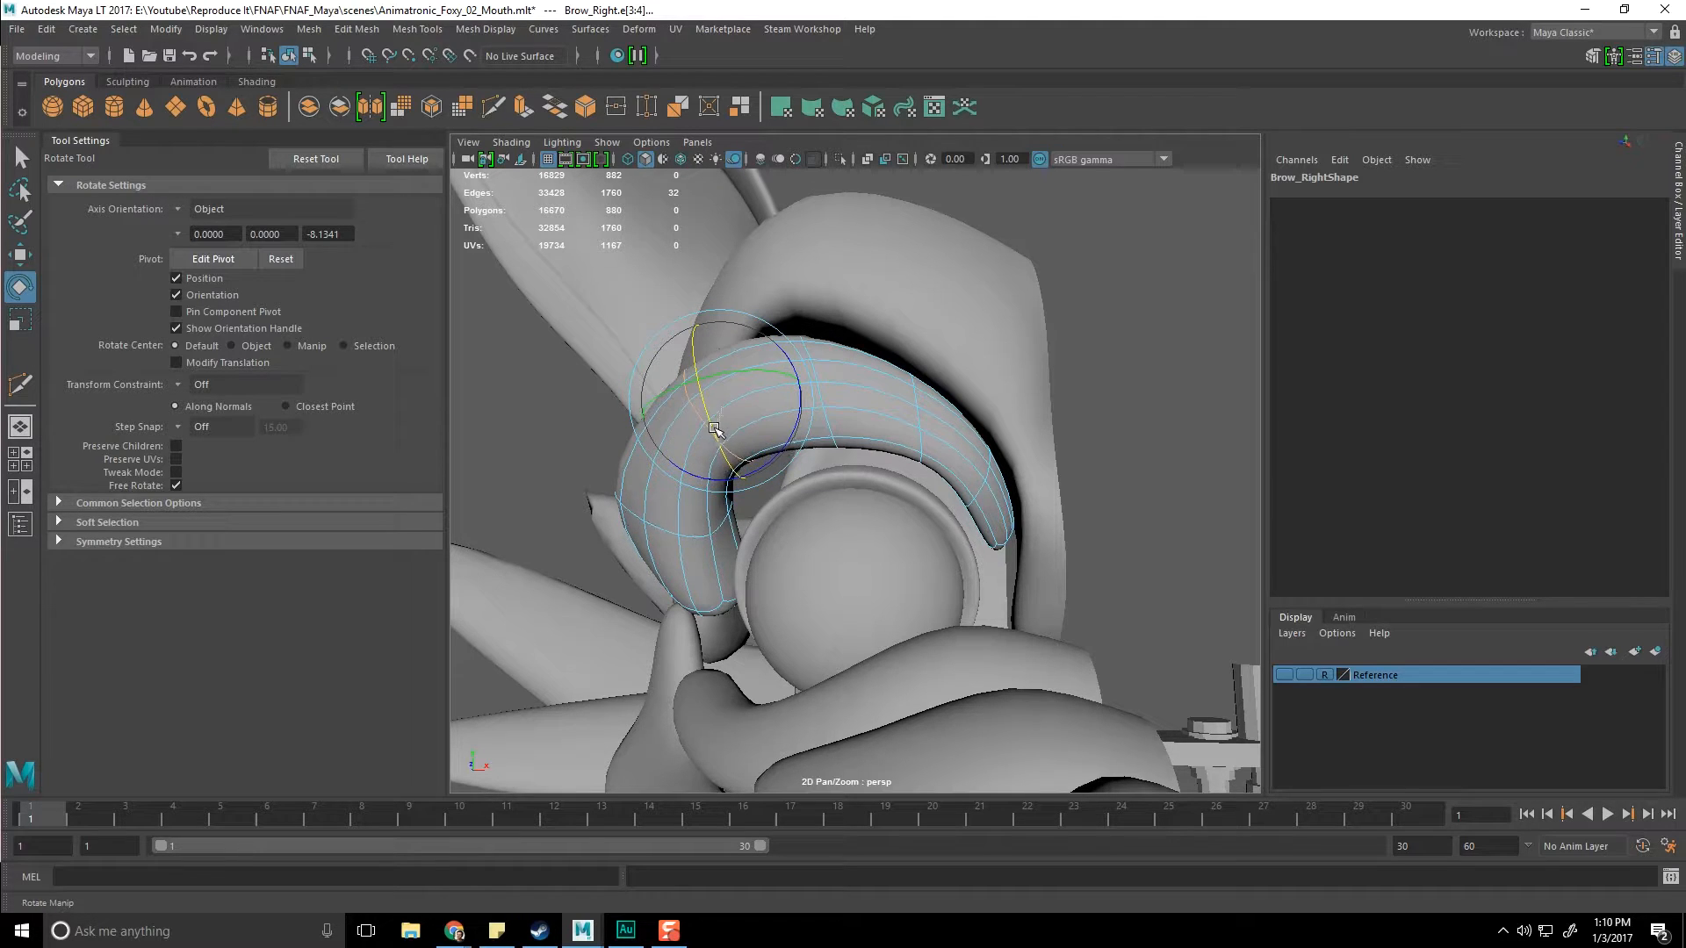
key(w)
drag(741, 413, 742, 412)
Step: Narrow the edge loop above the brow's outer lower end, move it inward toward the eye, and leave component editing
click(708, 533)
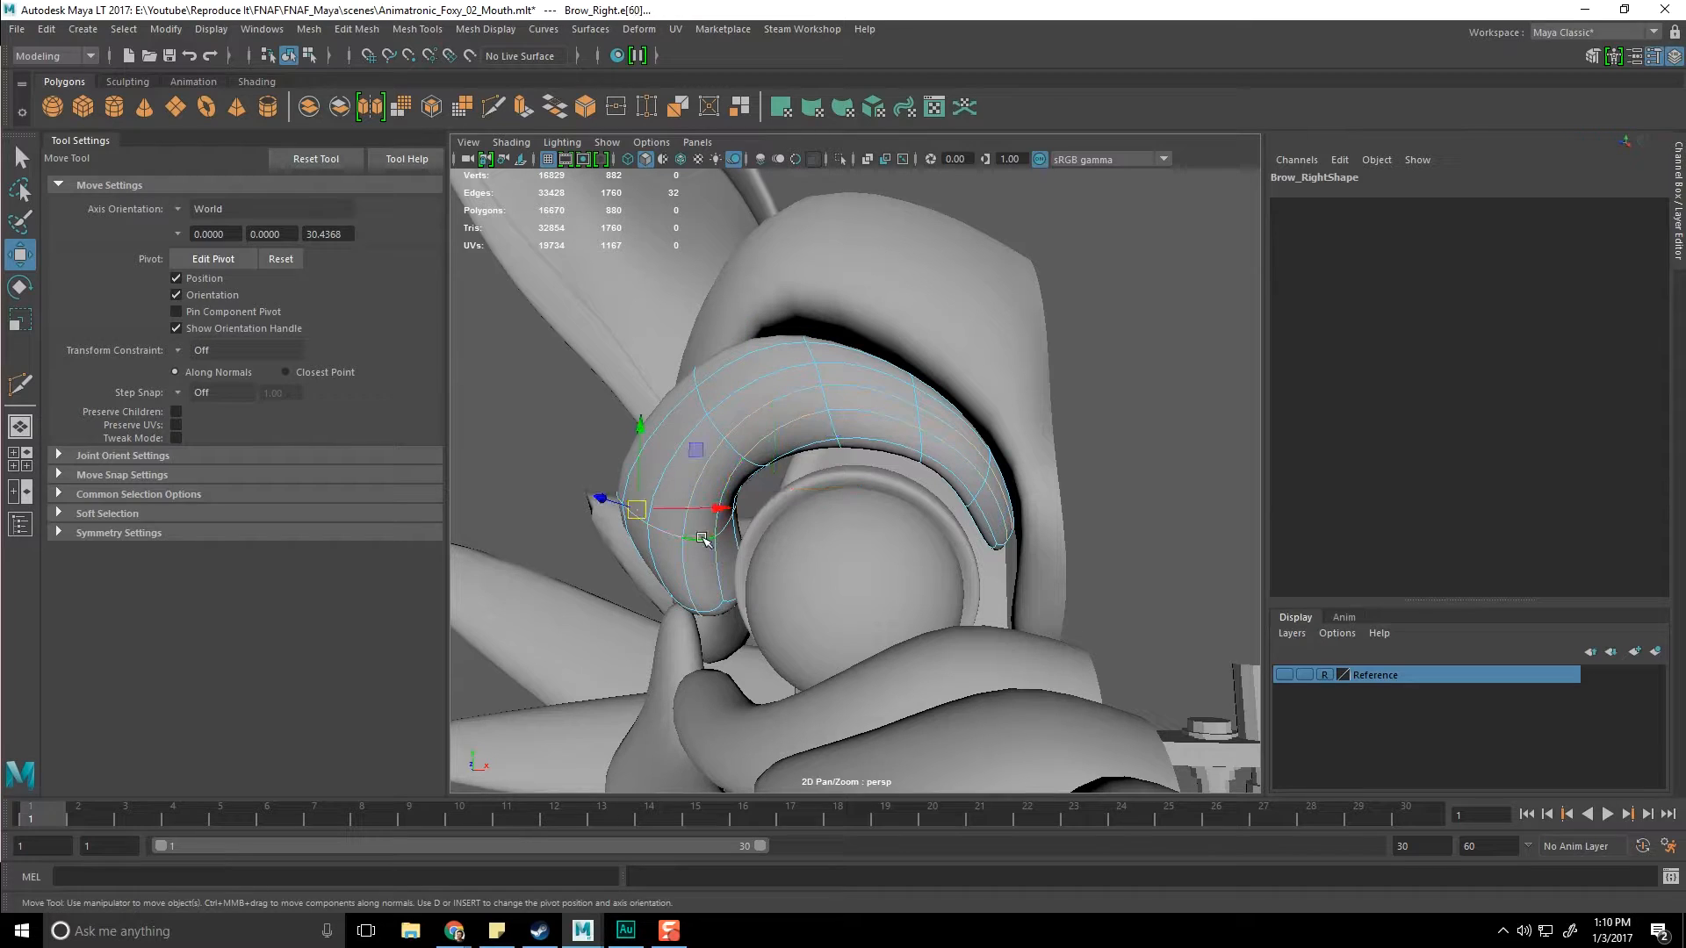
key(r)
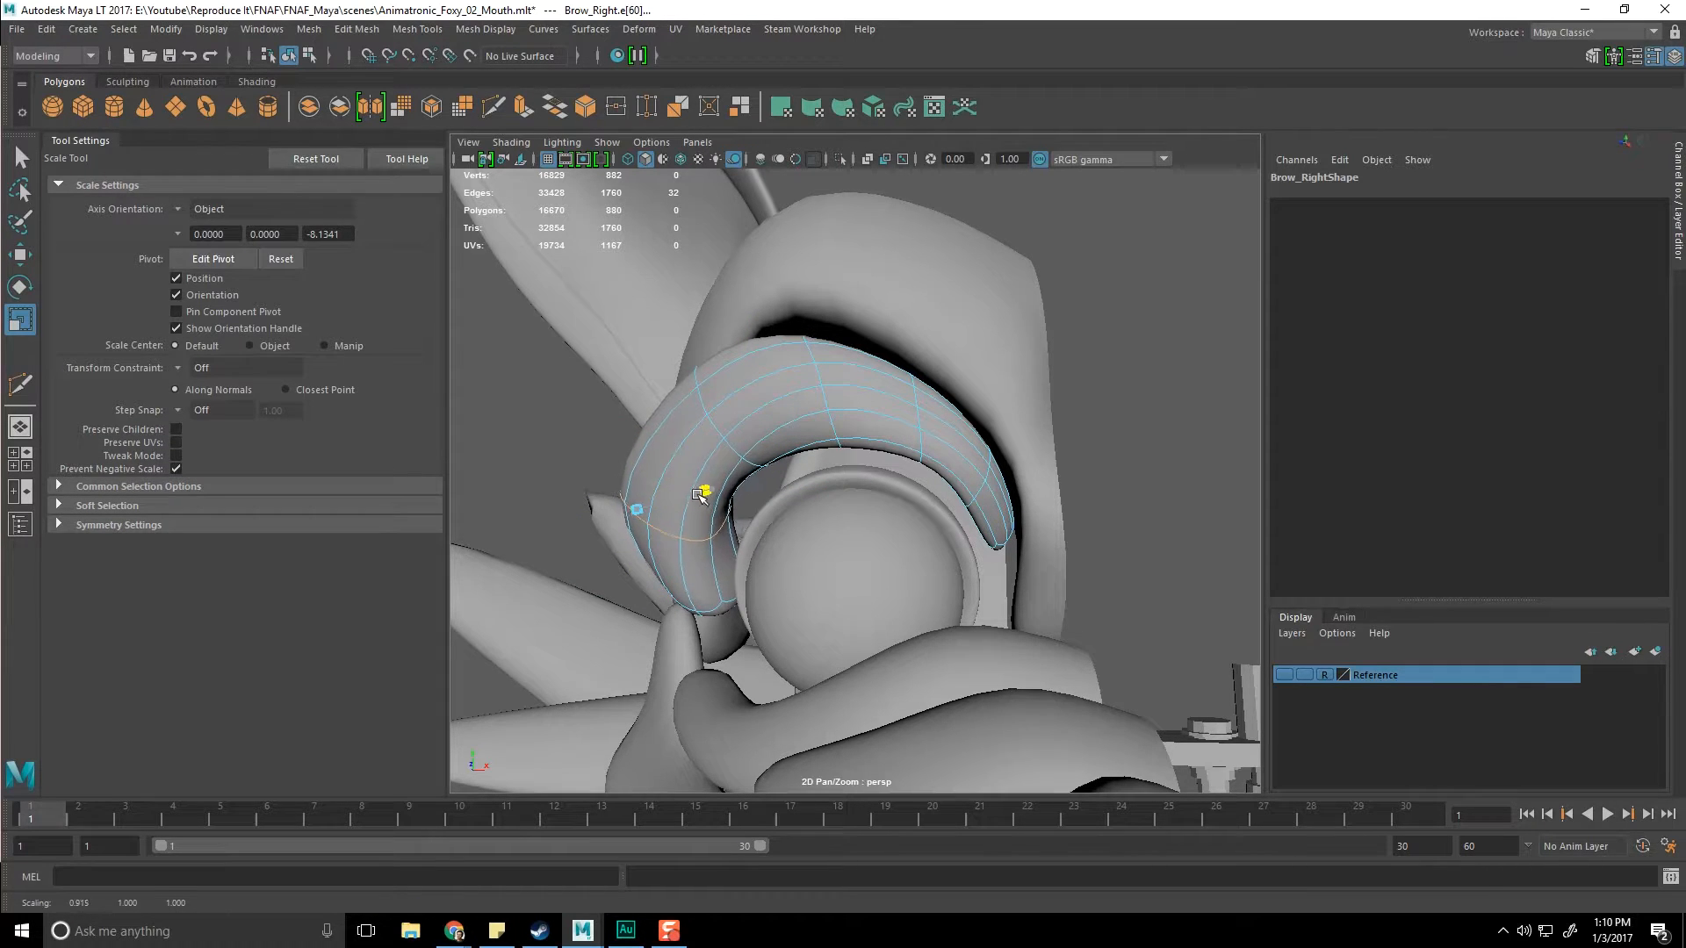
key(w)
drag(657, 508, 672, 516)
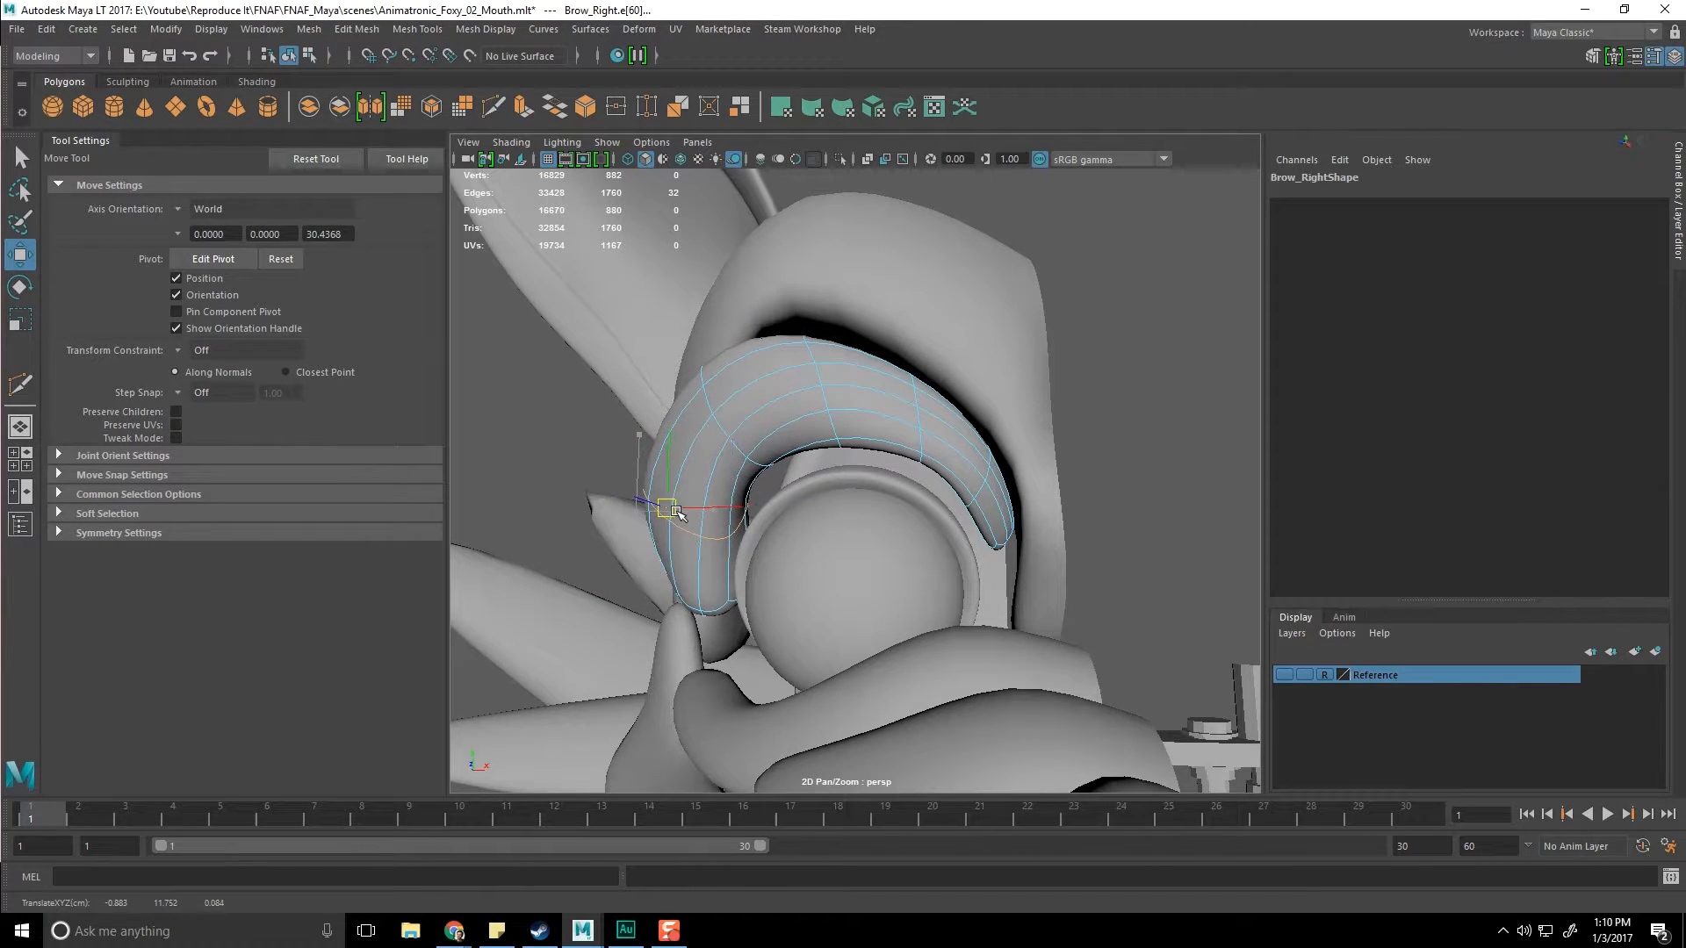
scroll(706, 566, down, 5)
key(F8)
click(982, 501)
Step: Examine the reshaped brow, the upper muzzle and the ridge piece under the eye from several angles
alt+drag(977, 500, 884, 518)
key(q)
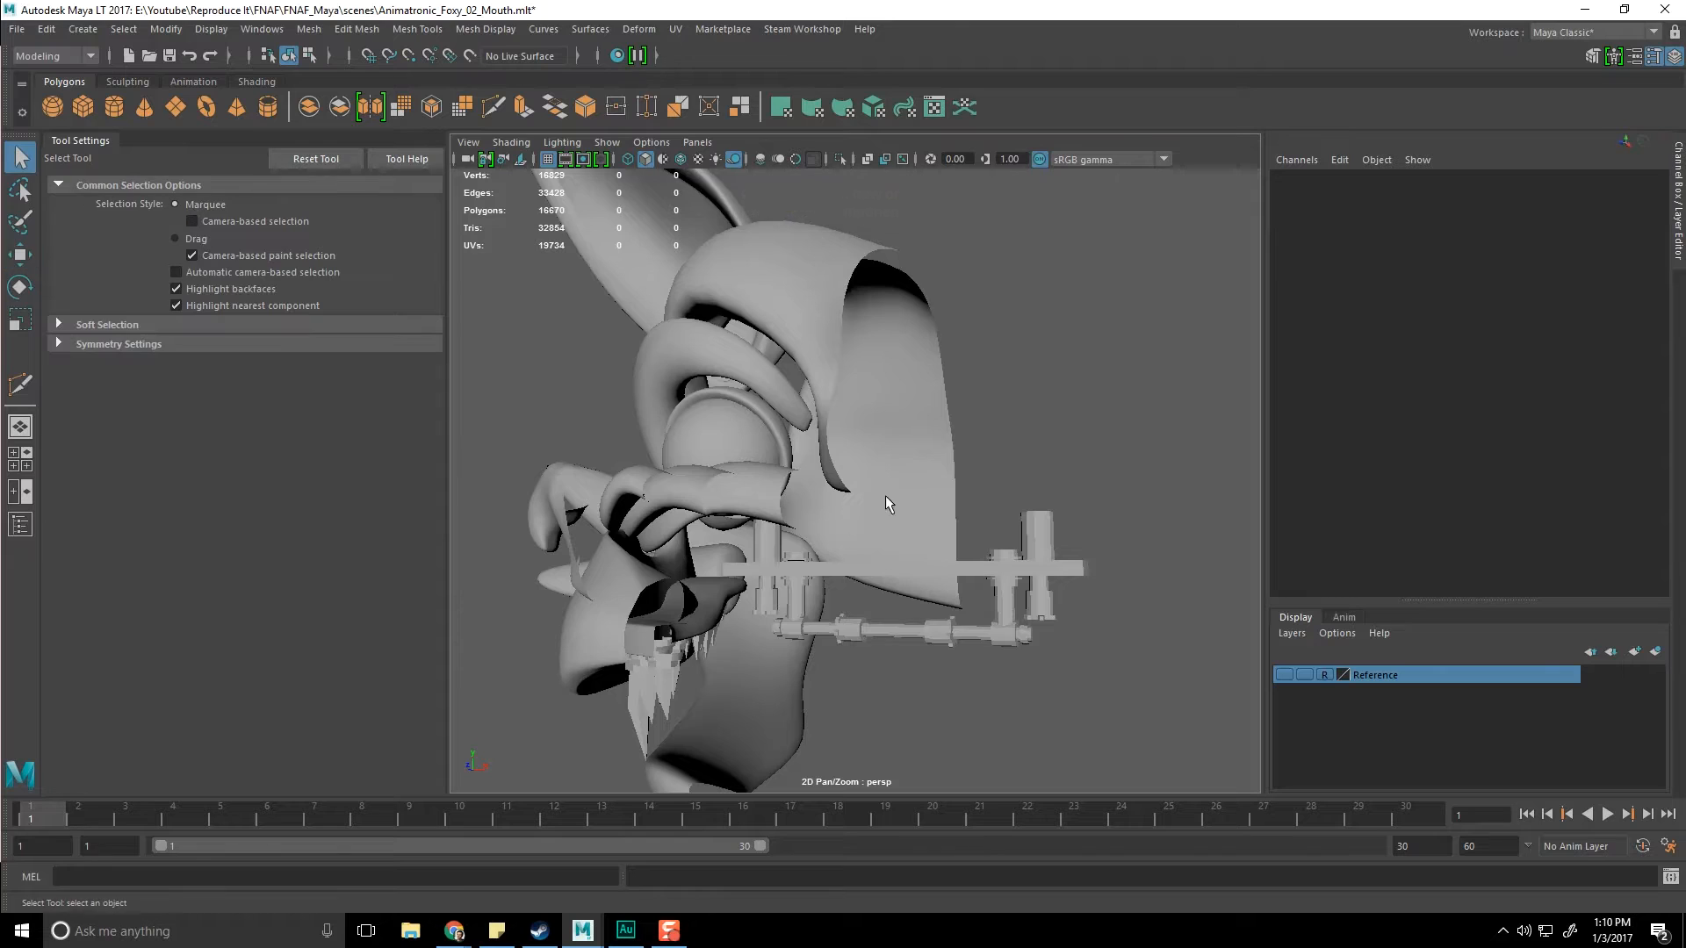
alt+drag(778, 478, 838, 522)
click(838, 523)
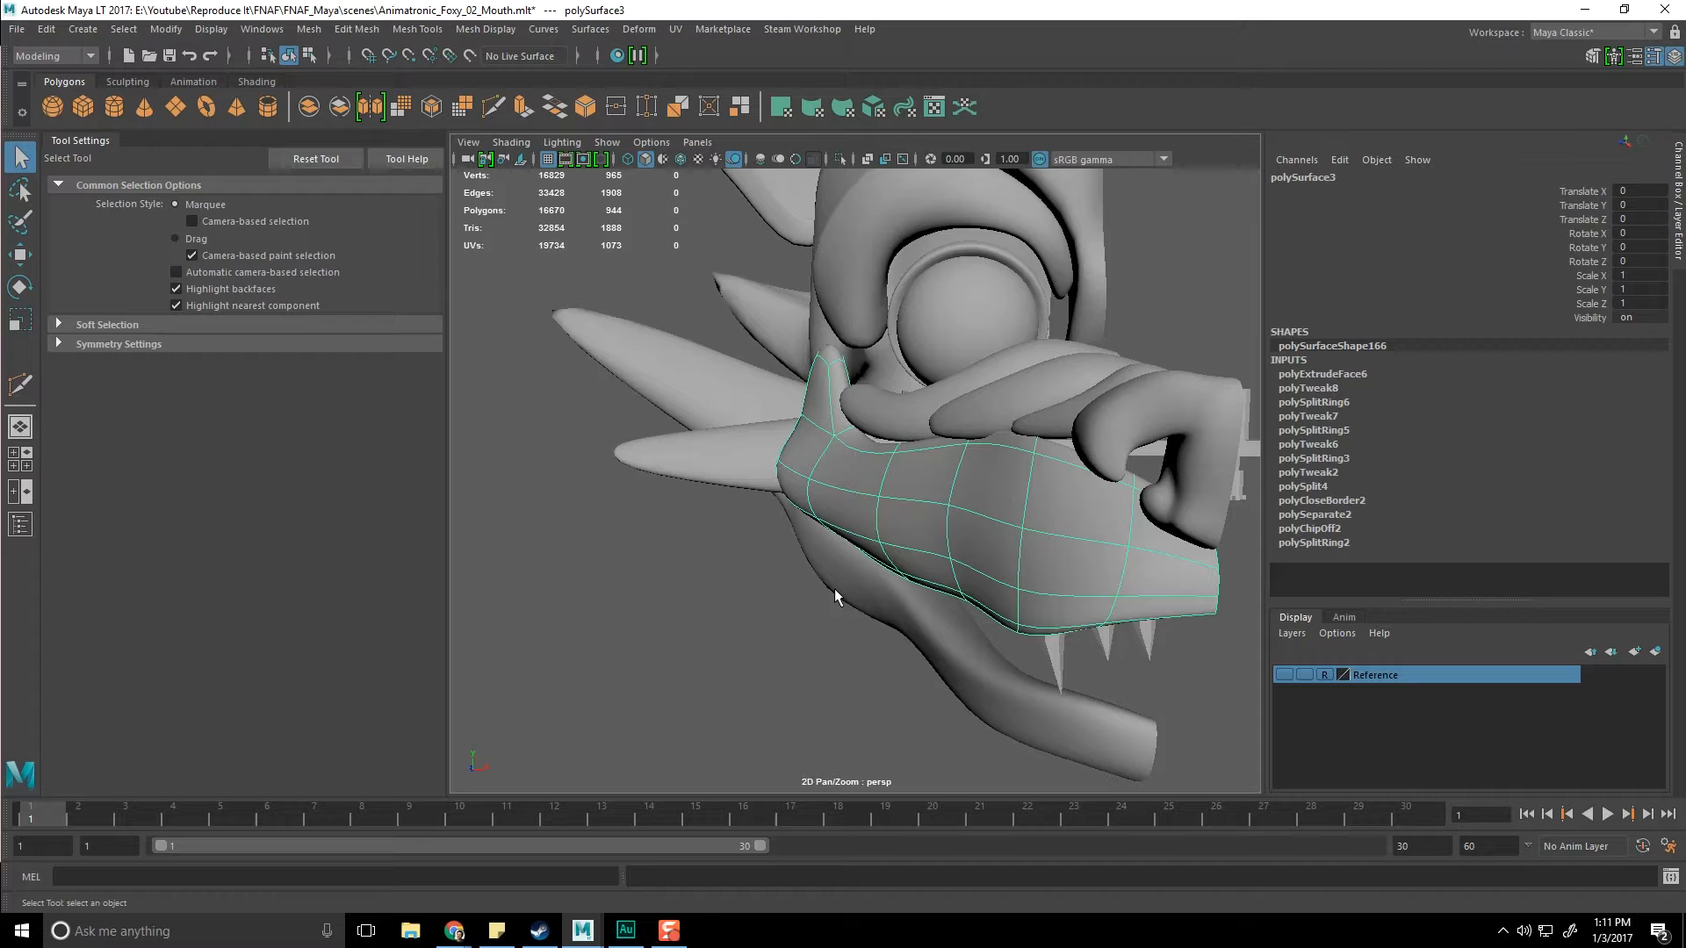
alt+drag(914, 446, 881, 476)
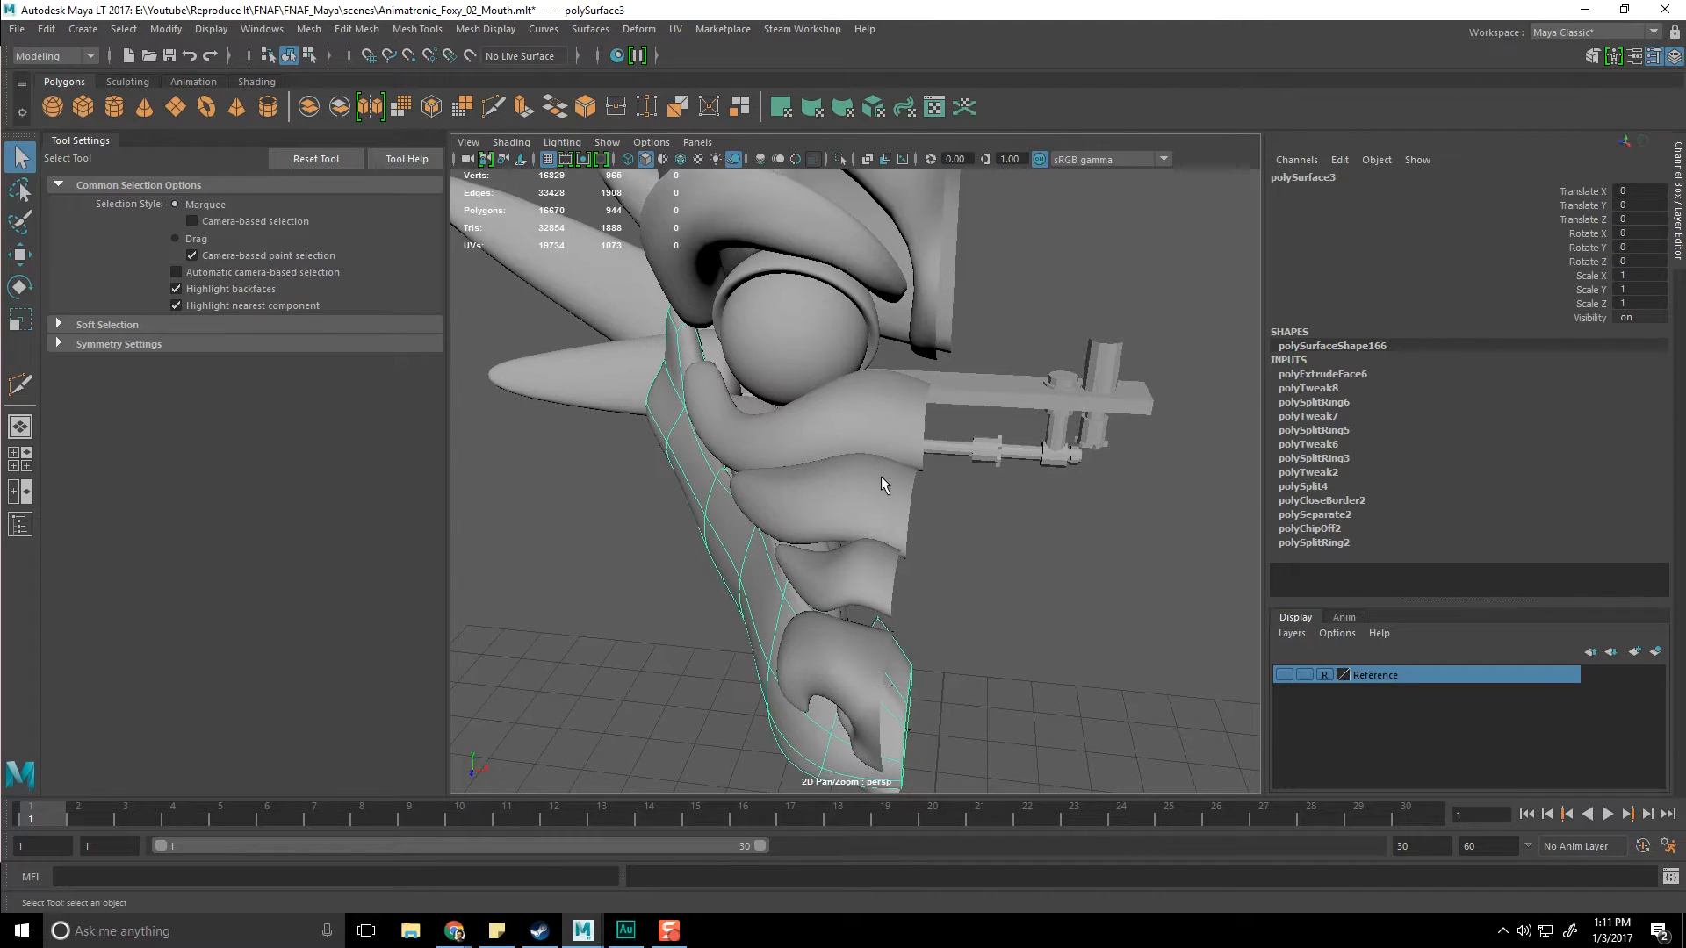
click(894, 446)
alt+drag(865, 586, 908, 492)
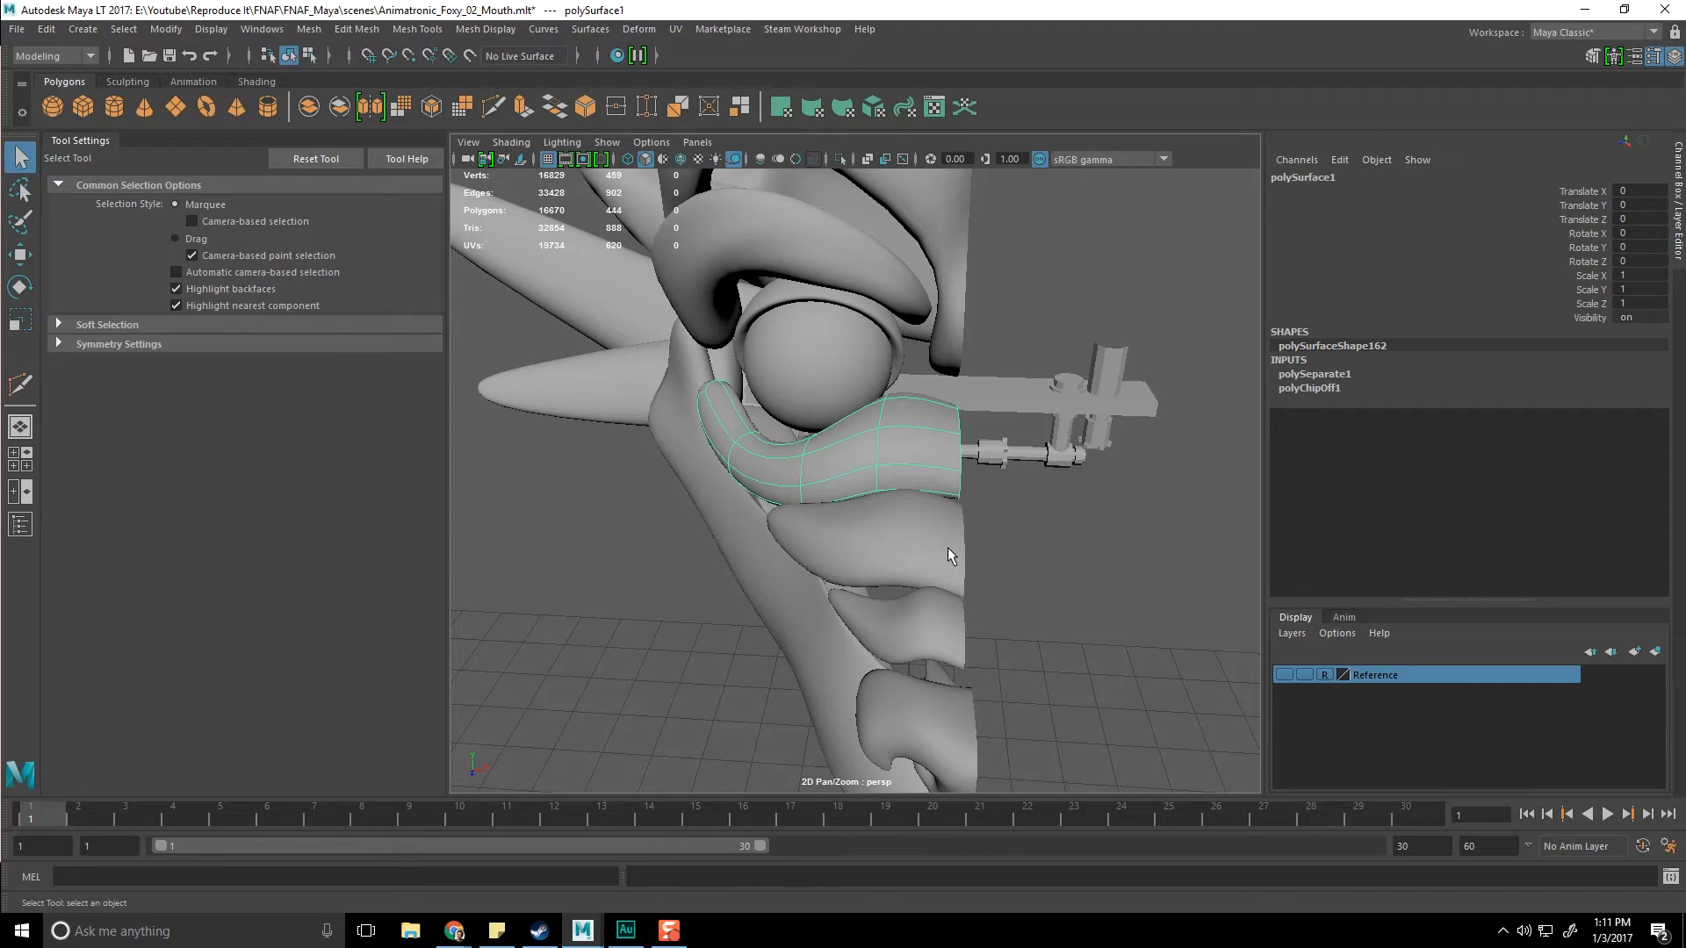
scroll(946, 548, down, 5)
alt+drag(938, 632, 956, 589)
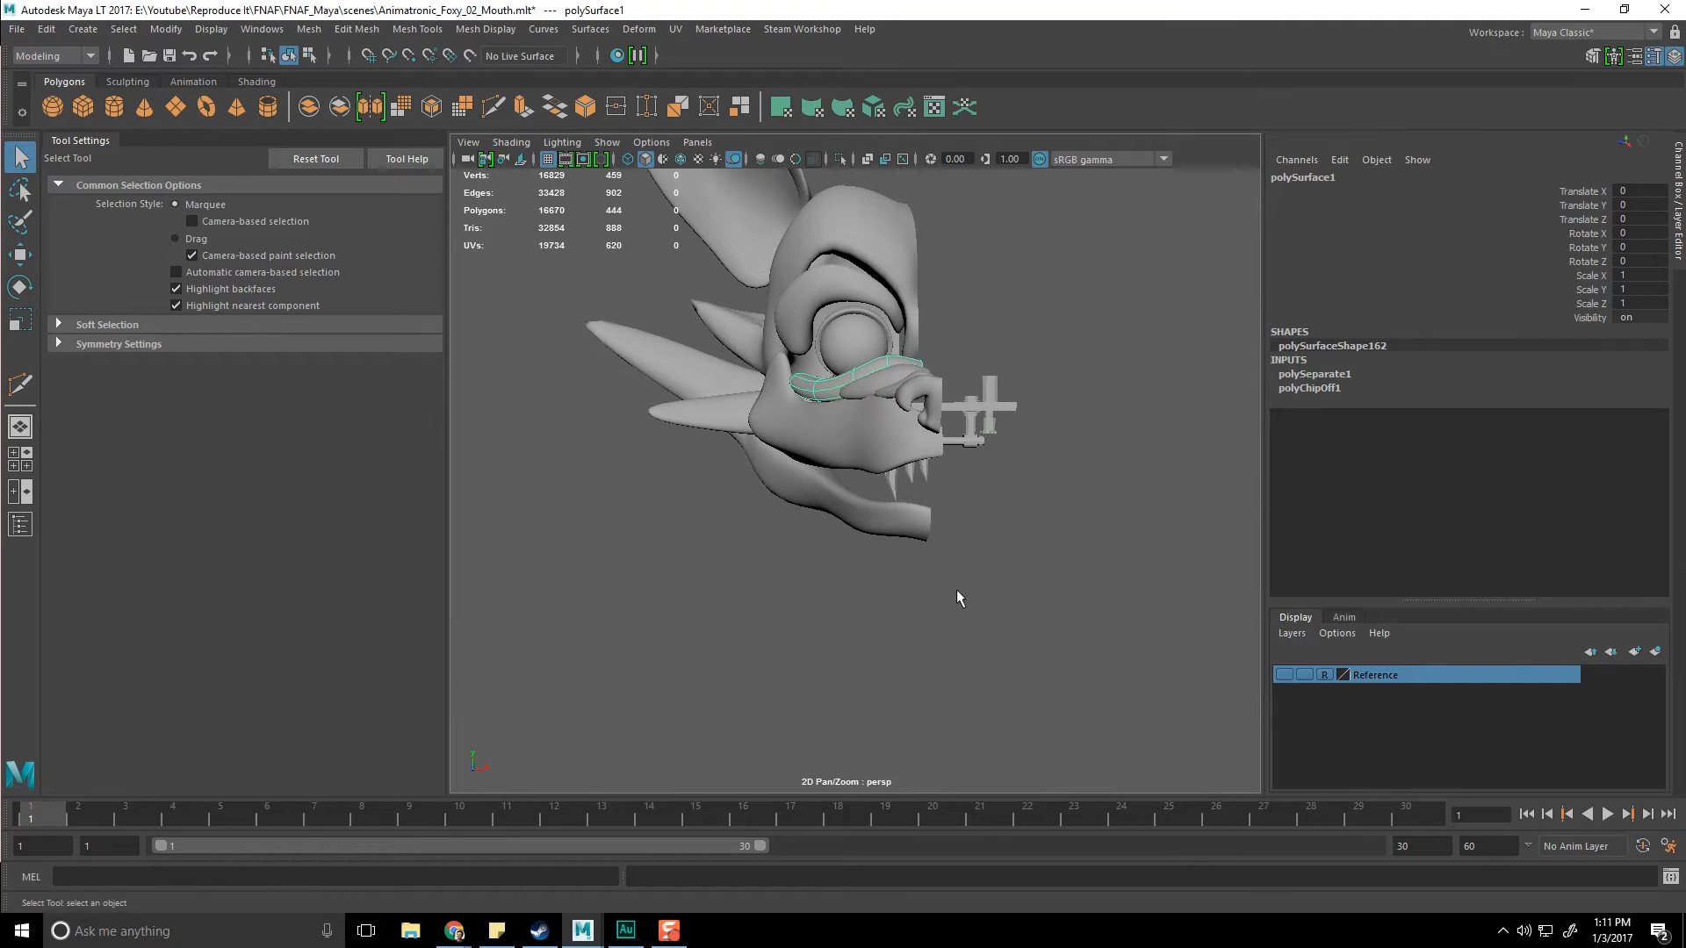
Step: Deselect the ridge piece under the eye and save the scene
click(957, 591)
key(ctrl+s)
alt+right_drag(957, 591, 1061, 588)
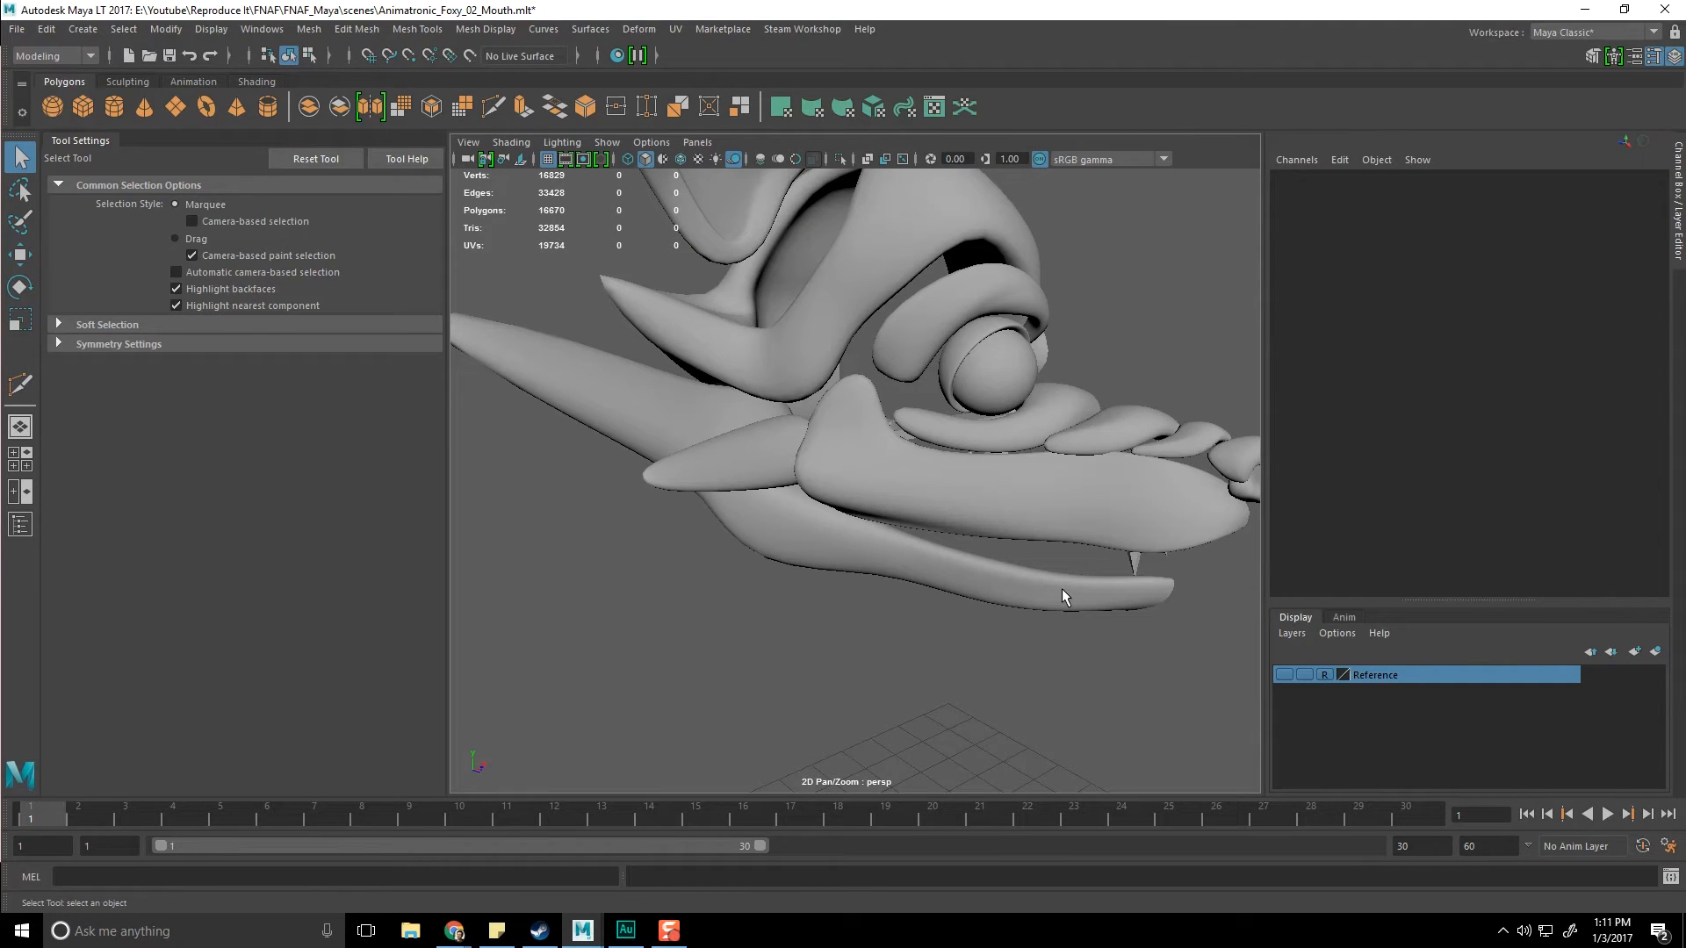